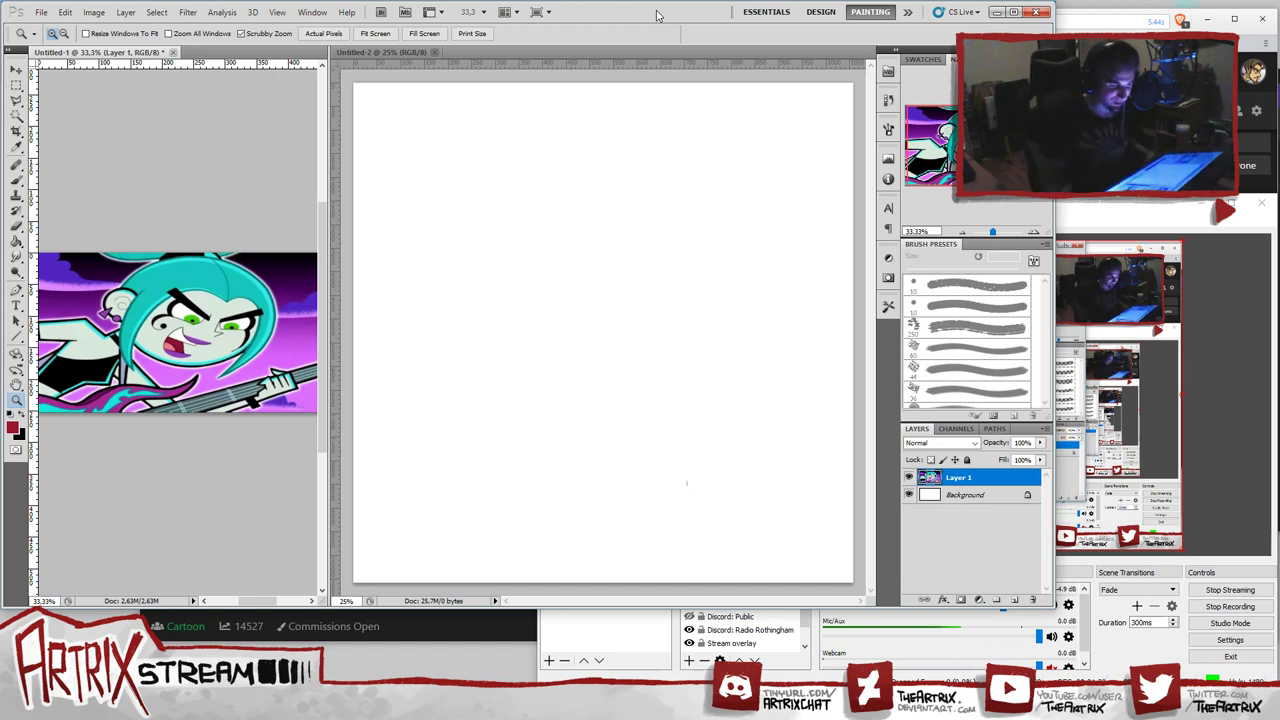
# - Activate the blank Untitled-2 document and set up the Brush tool with the first 10 px round preset enlarged to 30 px
pyautogui.click(565, 396)
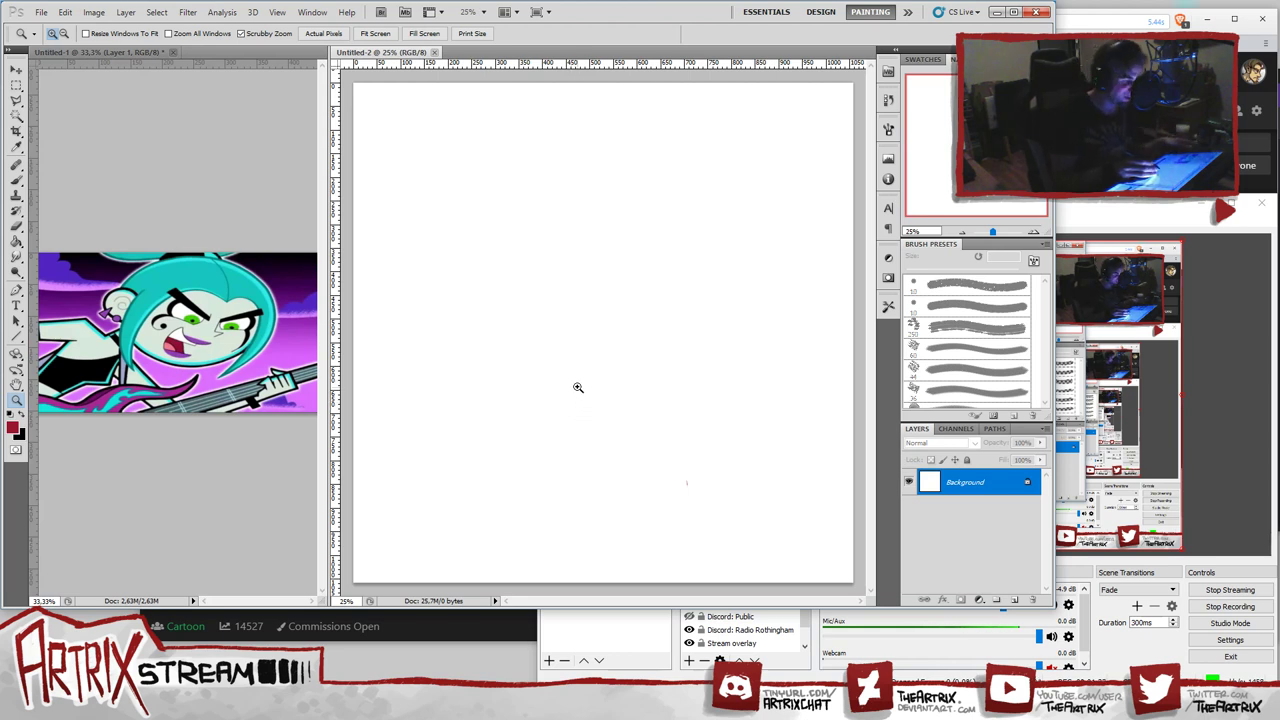
pyautogui.click(16, 180)
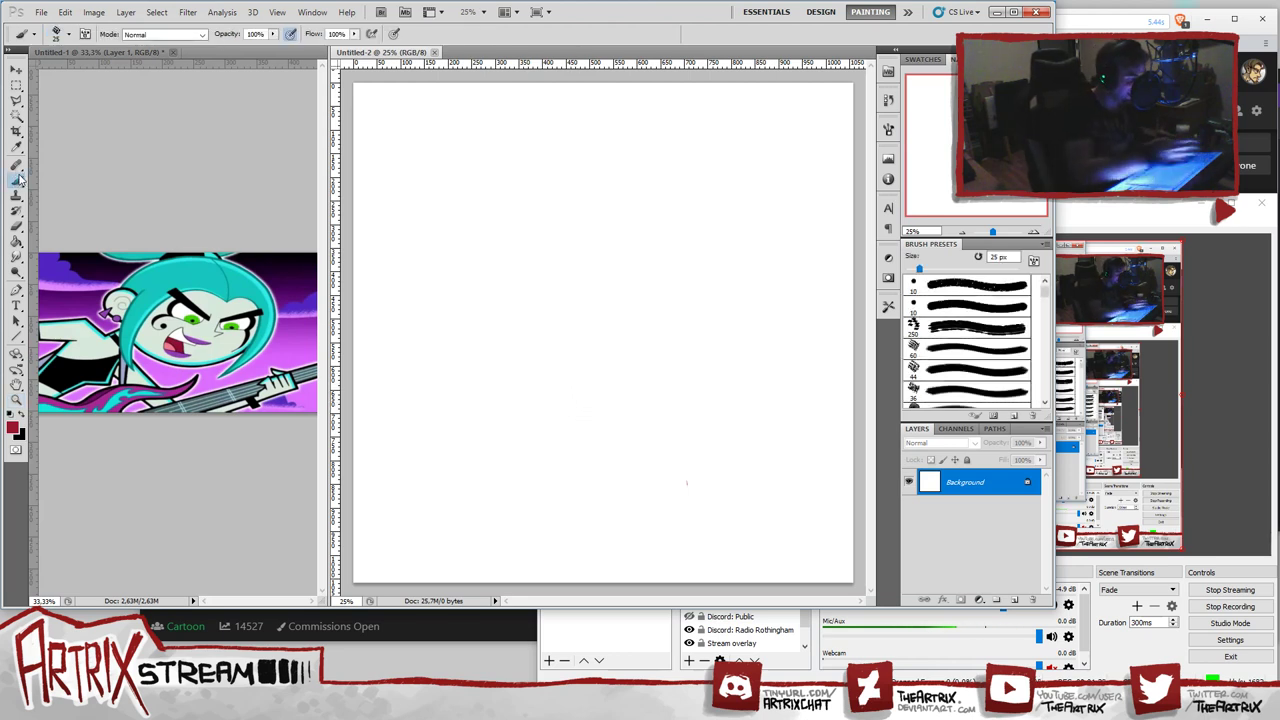
pyautogui.click(990, 288)
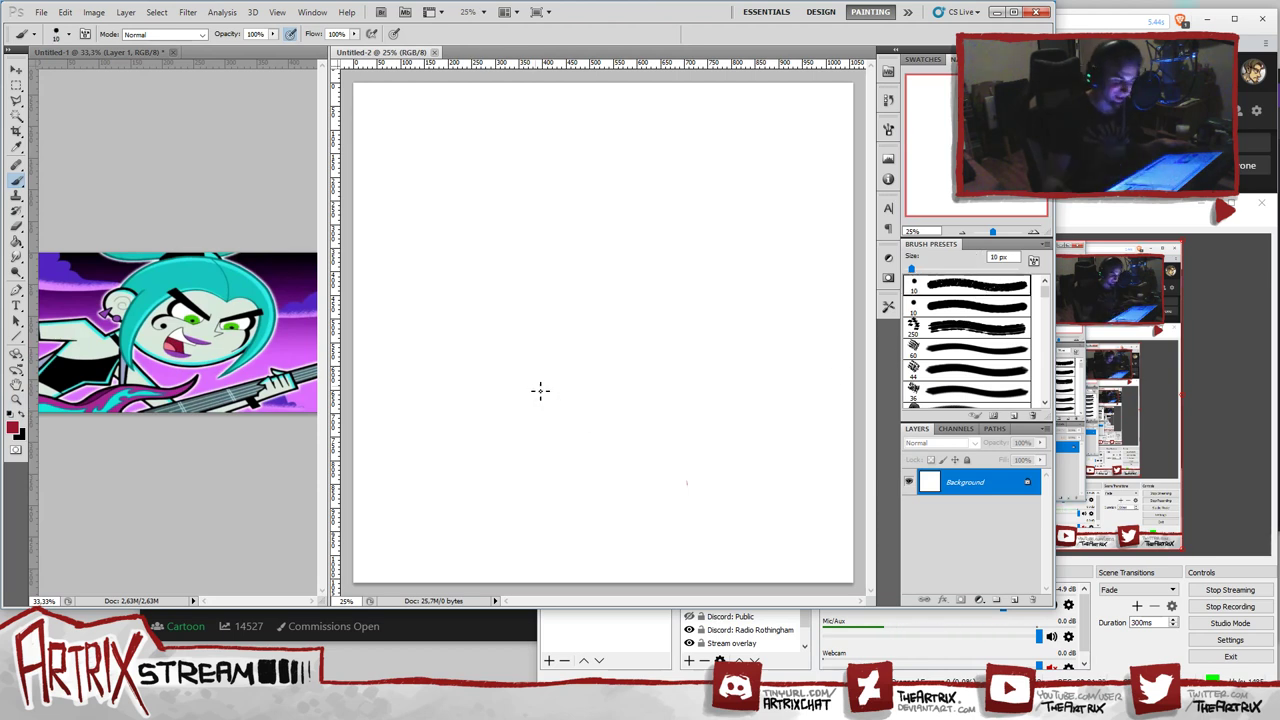
pyautogui.press(']')
pyautogui.press(']')
pyautogui.press(']')
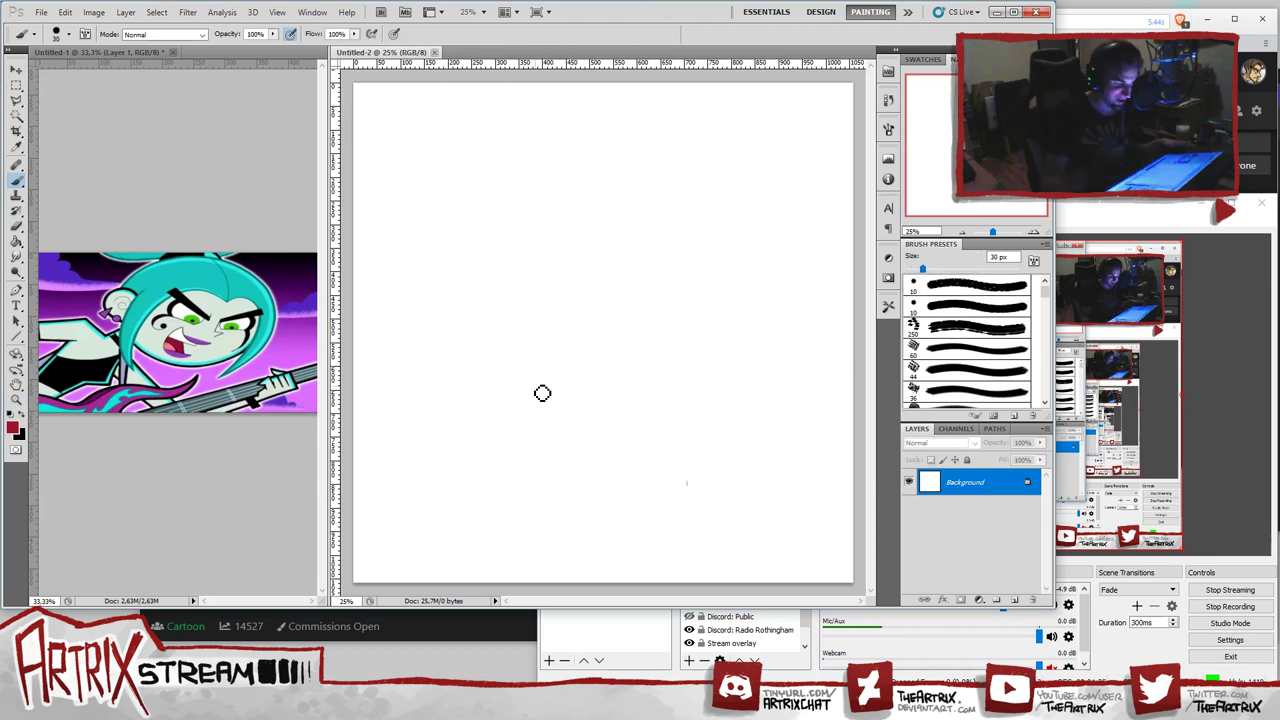
pyautogui.press(']')
# - Try out the 30 px brush with freehand red zigzag strokes in the middle of the canvas, undoing each one
pyautogui.moveTo(572, 362); pyautogui.dragTo(628, 431)
pyautogui.hotkey('ctrl', 'z')
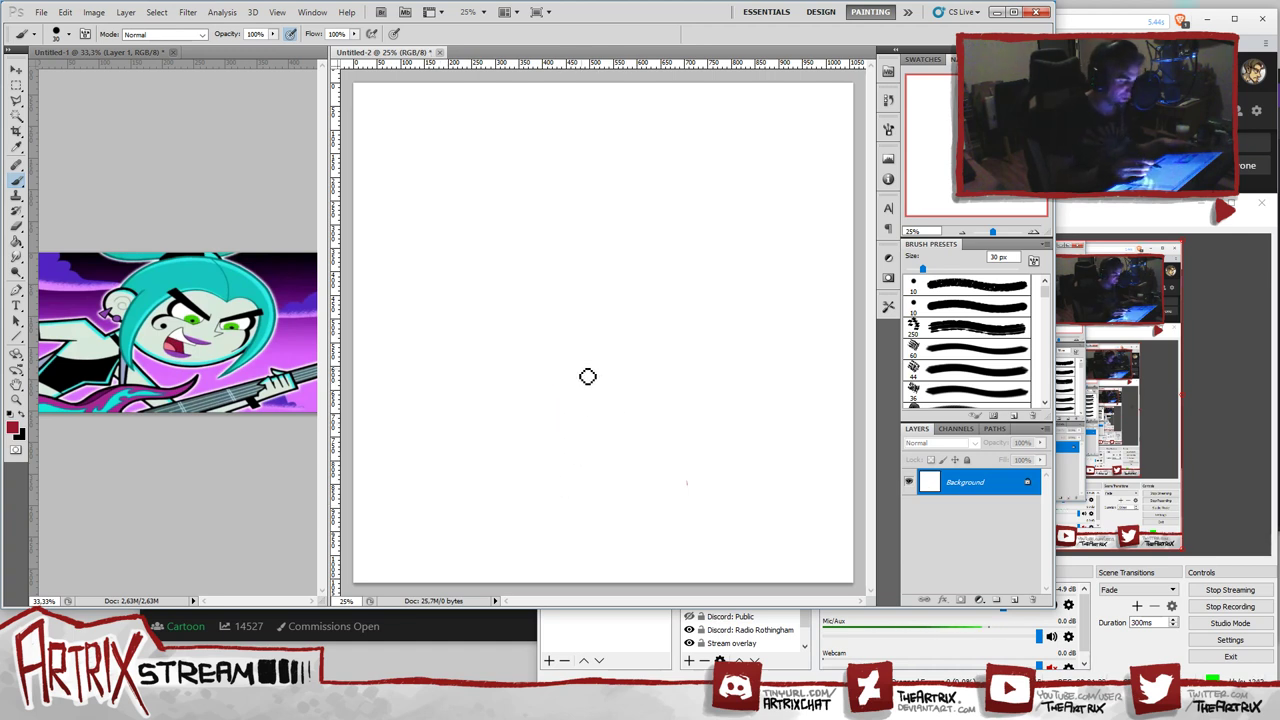
pyautogui.moveTo(546, 354)
pyautogui.mouseDown()
pyautogui.moveTo(611, 391)
pyautogui.moveTo(622, 446)
pyautogui.mouseUp()
pyautogui.hotkey('ctrl', 'z')
pyautogui.moveTo(556, 384)
pyautogui.mouseDown()
pyautogui.moveTo(598, 401)
pyautogui.moveTo(633, 432)
pyautogui.moveTo(637, 471)
pyautogui.mouseUp()
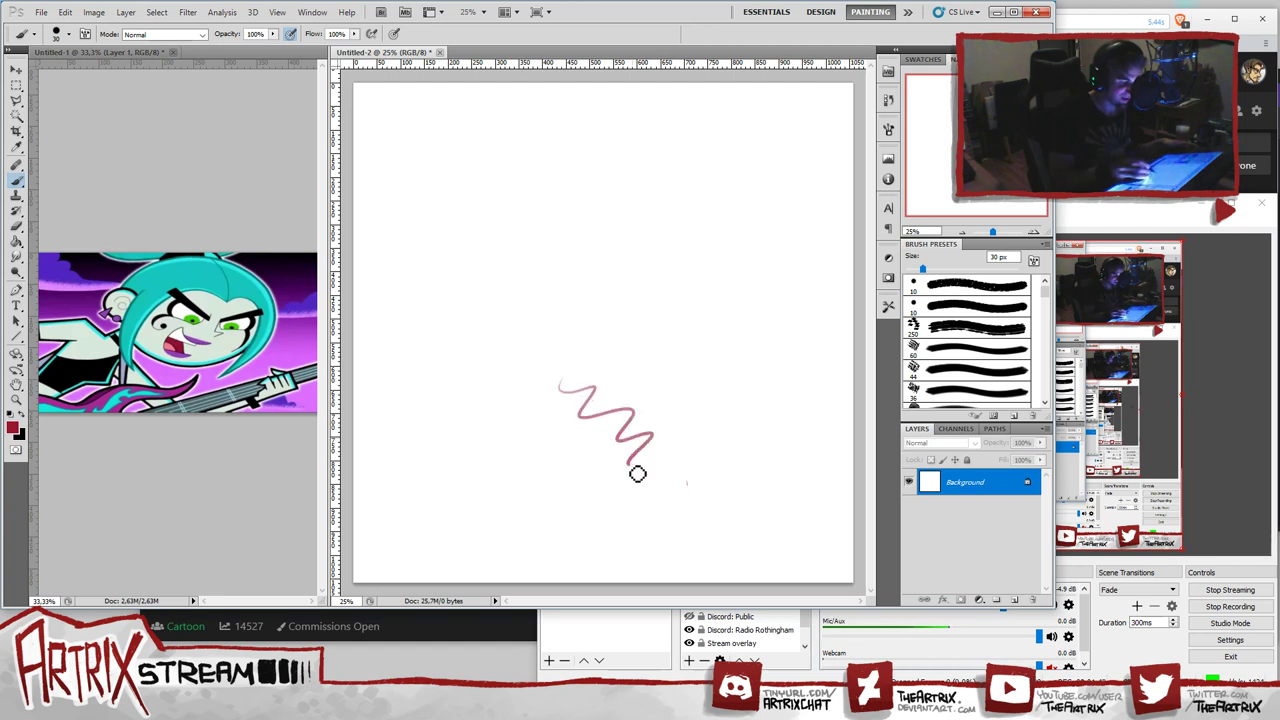
pyautogui.hotkey('ctrl', 'z')
pyautogui.press('[')
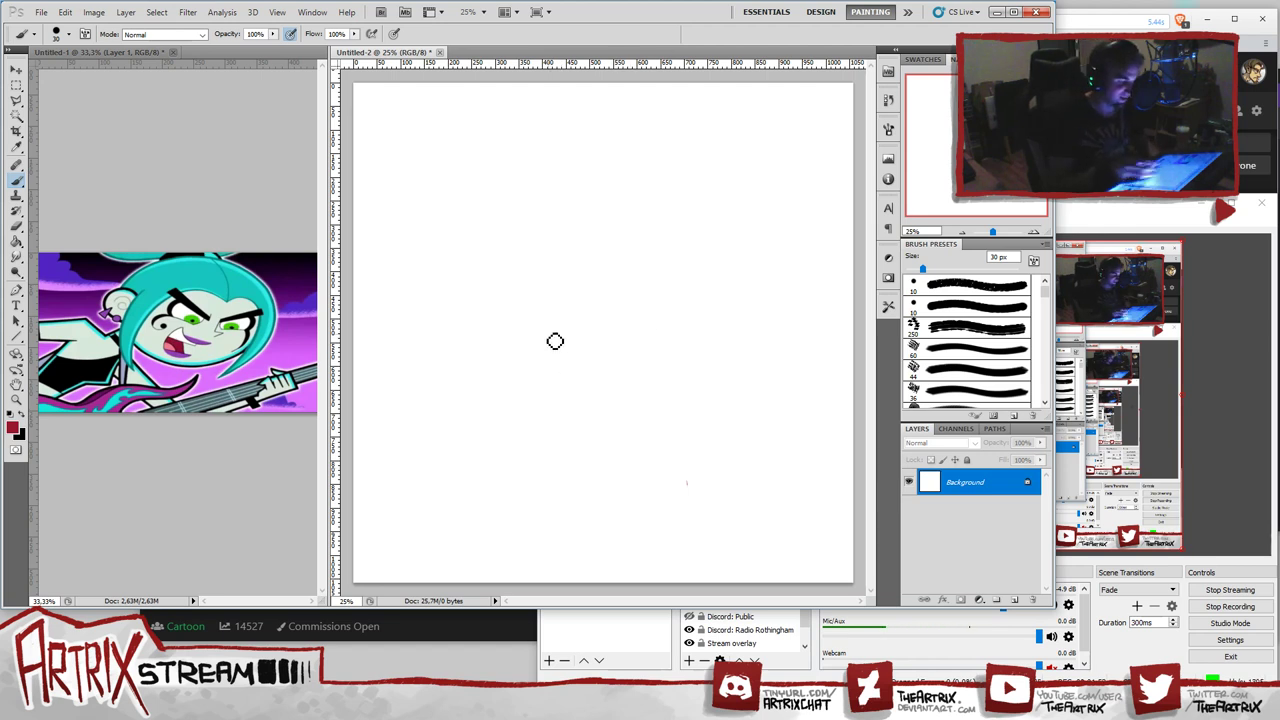
pyautogui.moveTo(583, 331)
pyautogui.mouseDown()
pyautogui.moveTo(625, 406)
pyautogui.moveTo(655, 416)
pyautogui.mouseUp()
pyautogui.hotkey('ctrl', 'z')
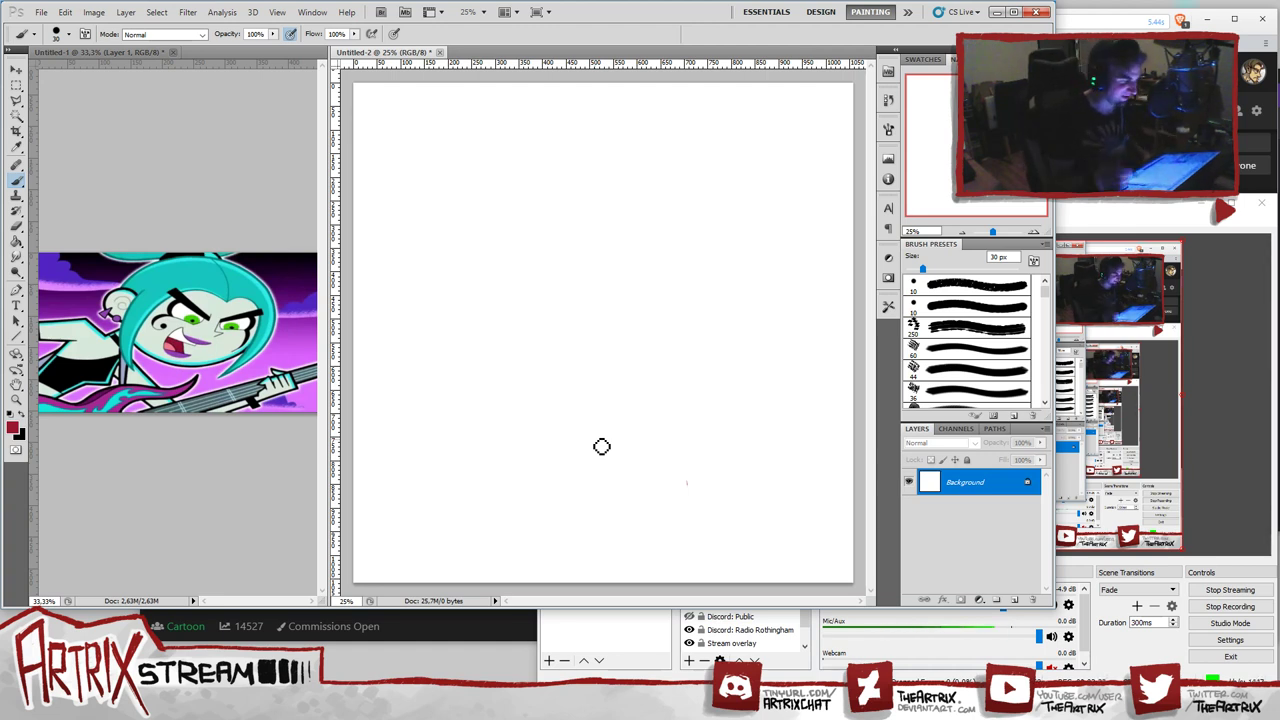
# - Switch to the Hard Round 10 1 brush preset and test strokes at 30 px on the canvas, undoing each one
pyautogui.click(915, 312)
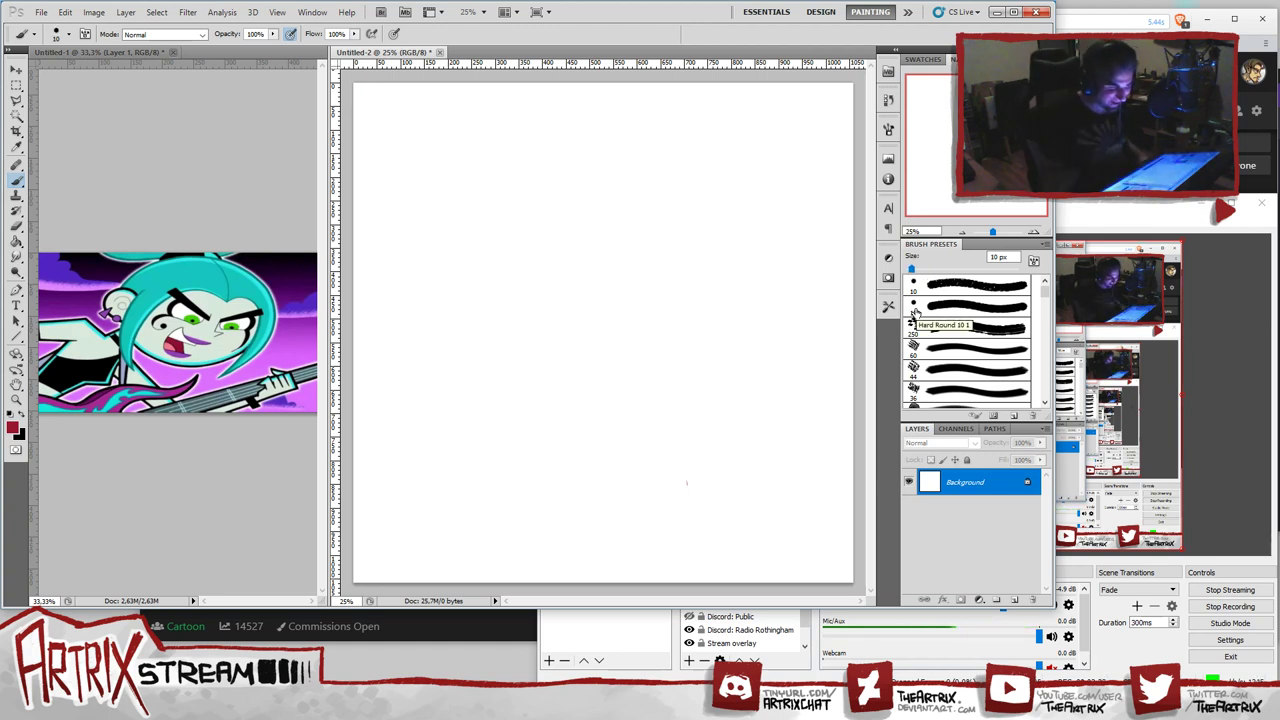
pyautogui.click(914, 314)
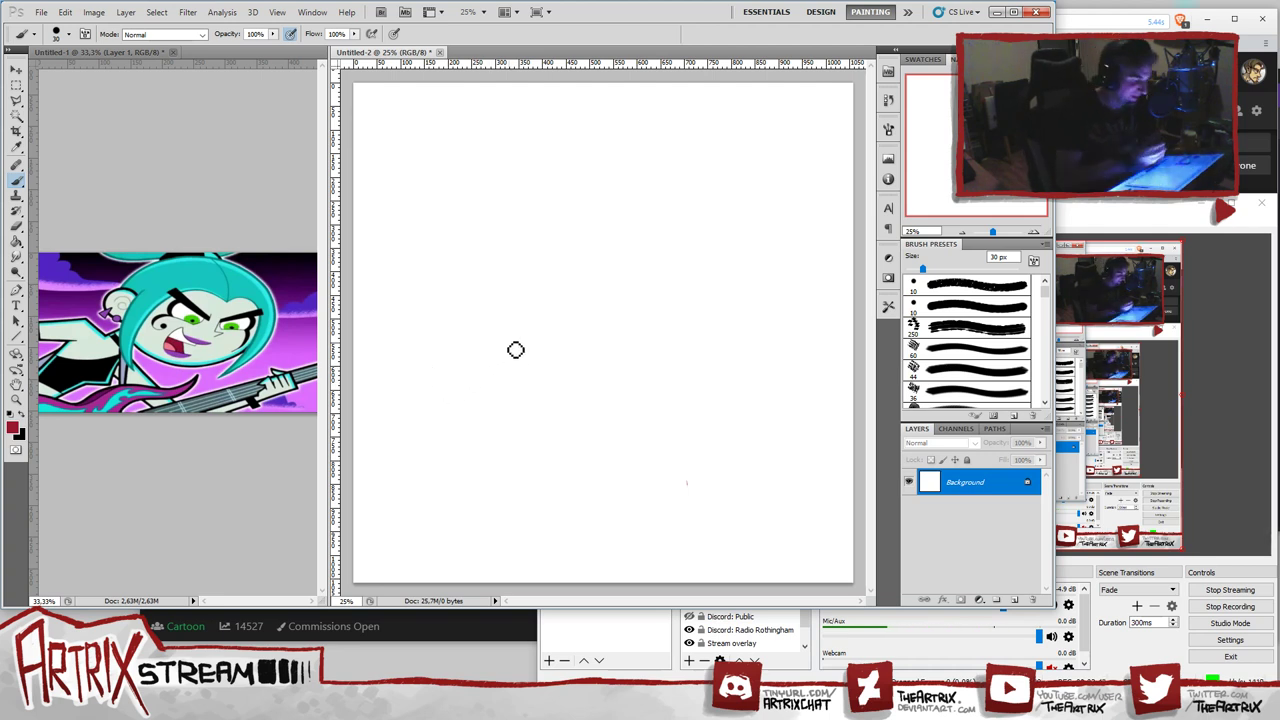
pyautogui.moveTo(541, 326)
pyautogui.mouseDown()
pyautogui.moveTo(563, 323)
pyautogui.moveTo(587, 407)
pyautogui.mouseUp()
pyautogui.hotkey('ctrl', 'z')
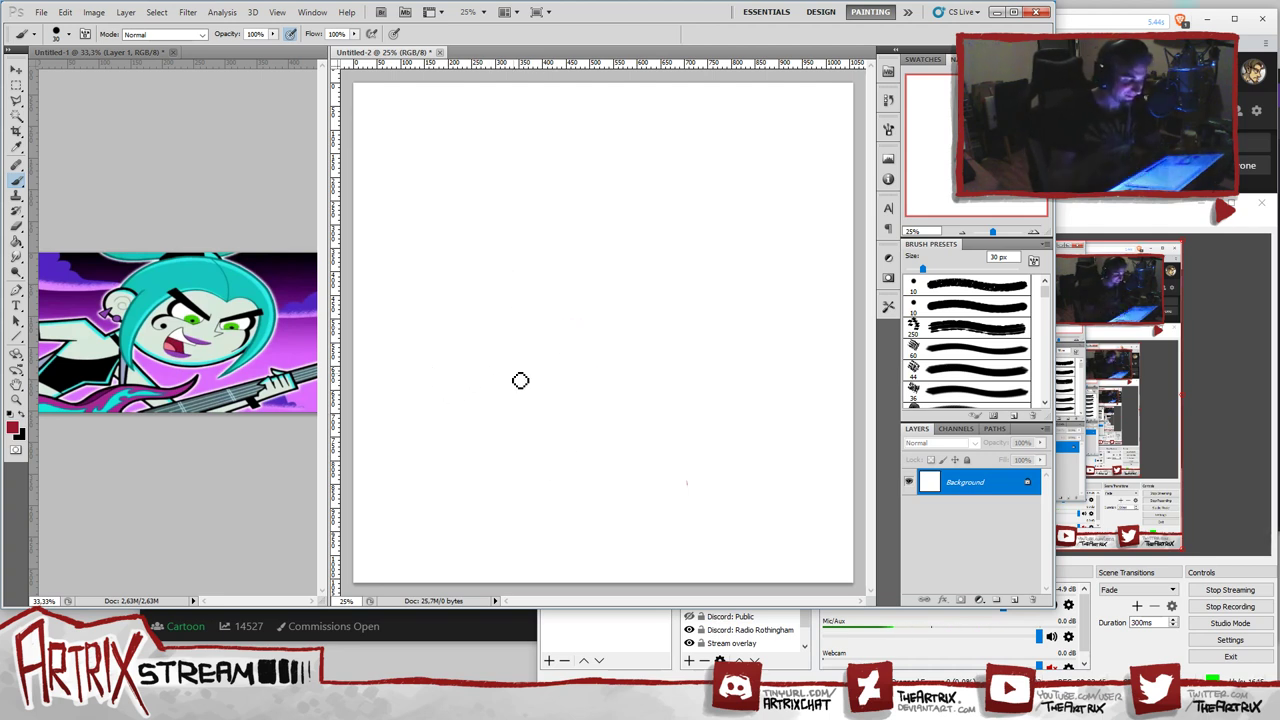
pyautogui.press('[')
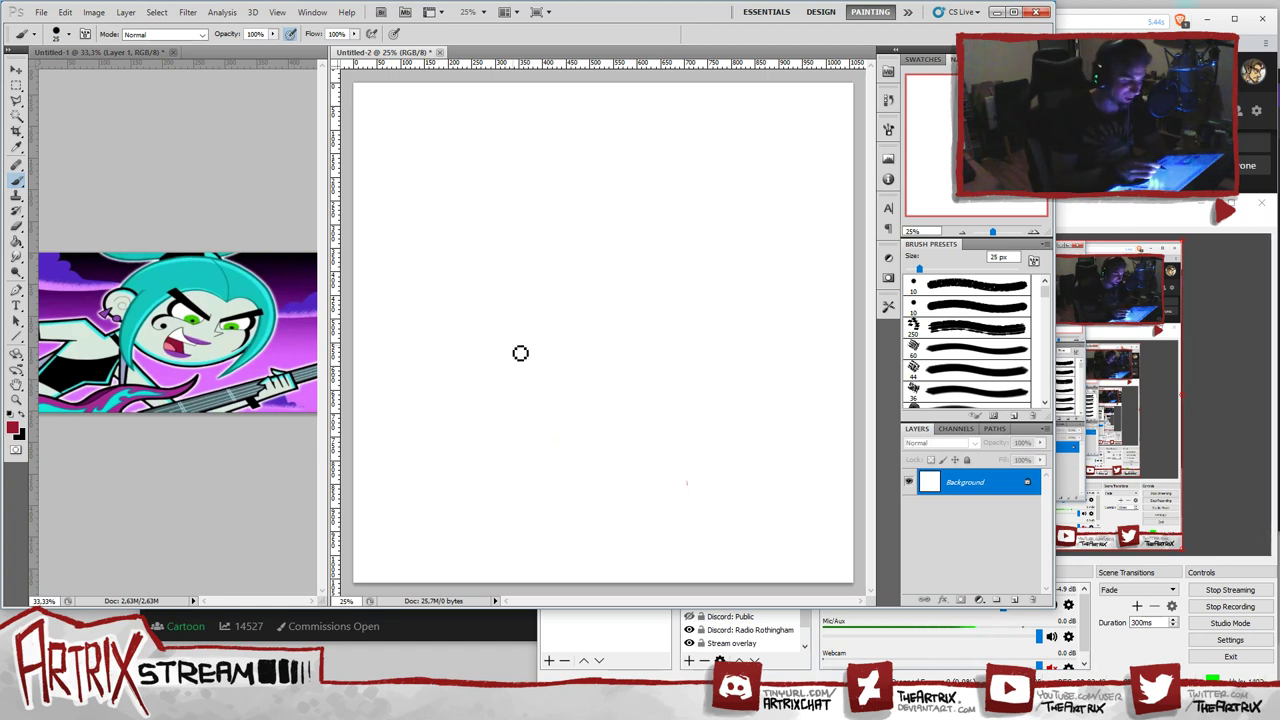
pyautogui.press(']')
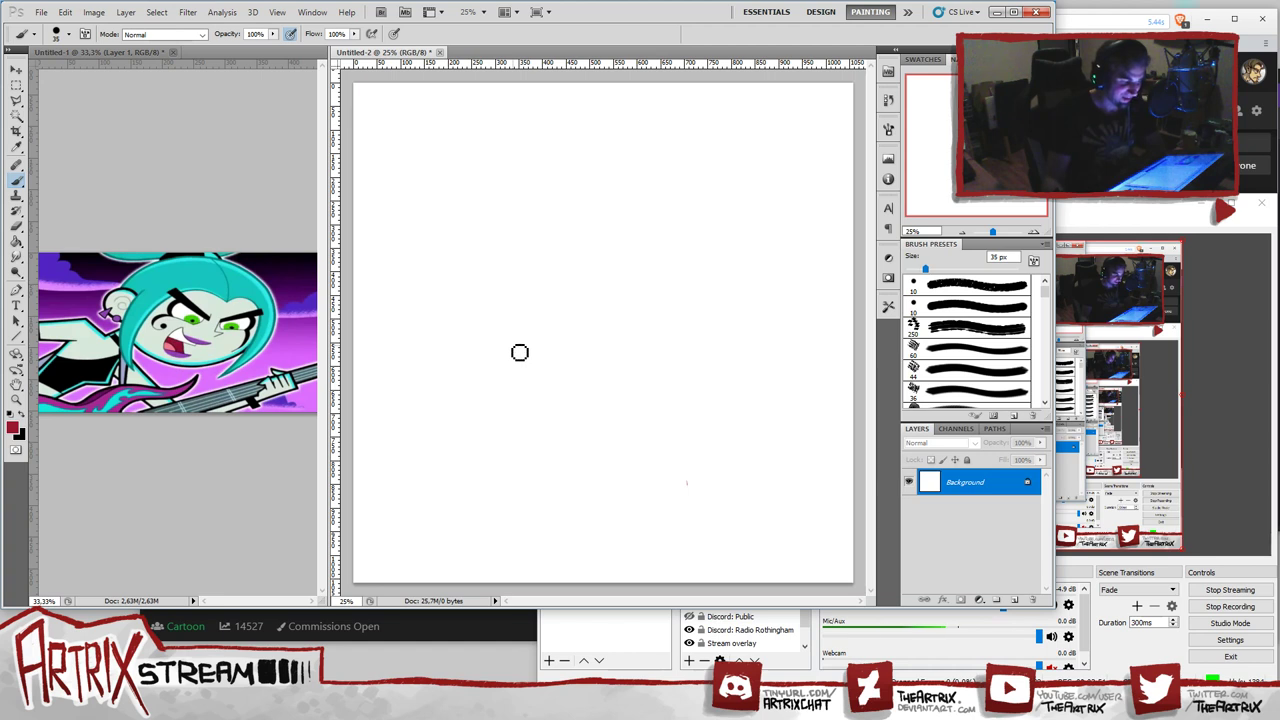
pyautogui.press('[')
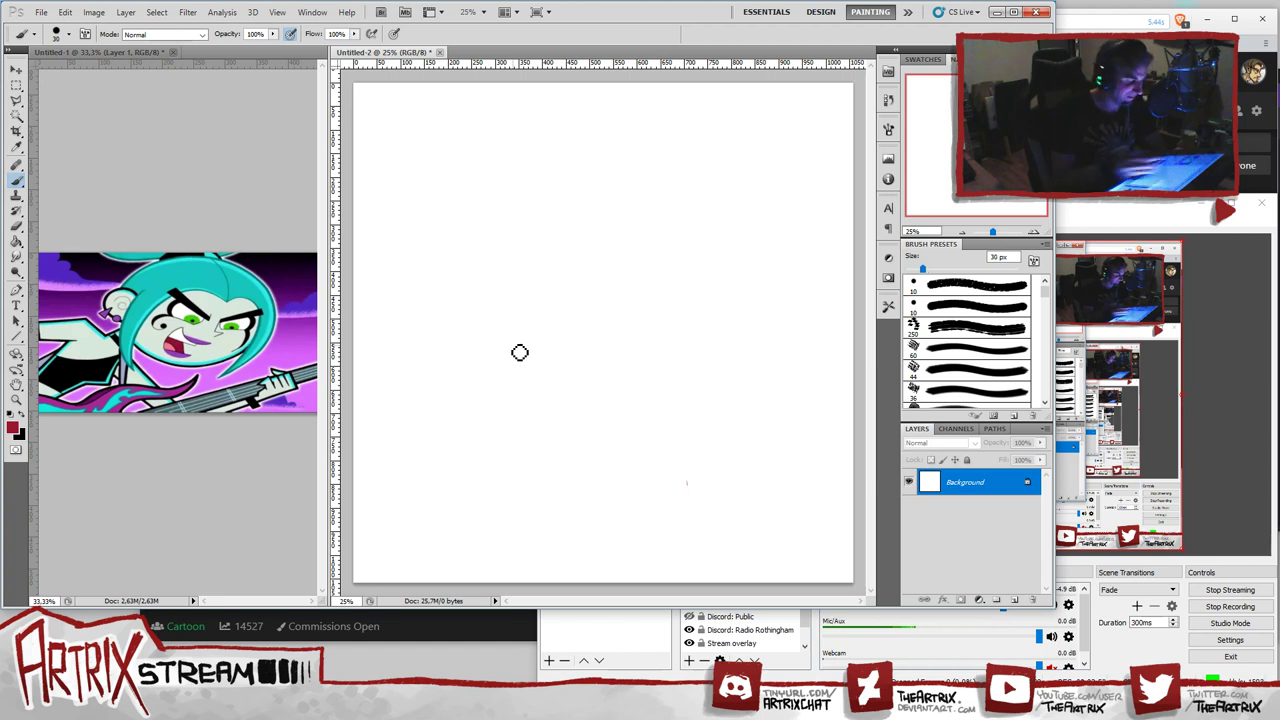
pyautogui.moveTo(505, 366); pyautogui.dragTo(549, 380)
pyautogui.hotkey('ctrl', 'z')
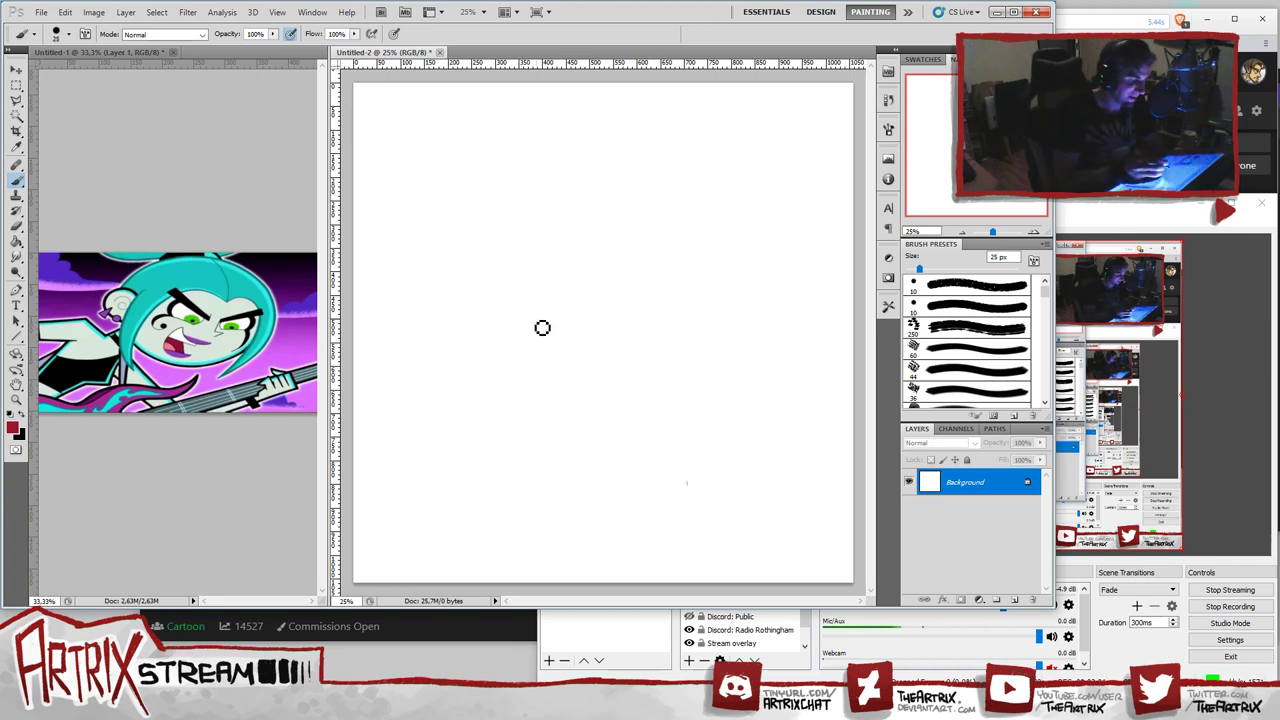
# - Compare brush sizes of 30 px and 25 px with a zigzag and short vertical strokes, undoing every stroke
pyautogui.press(']')
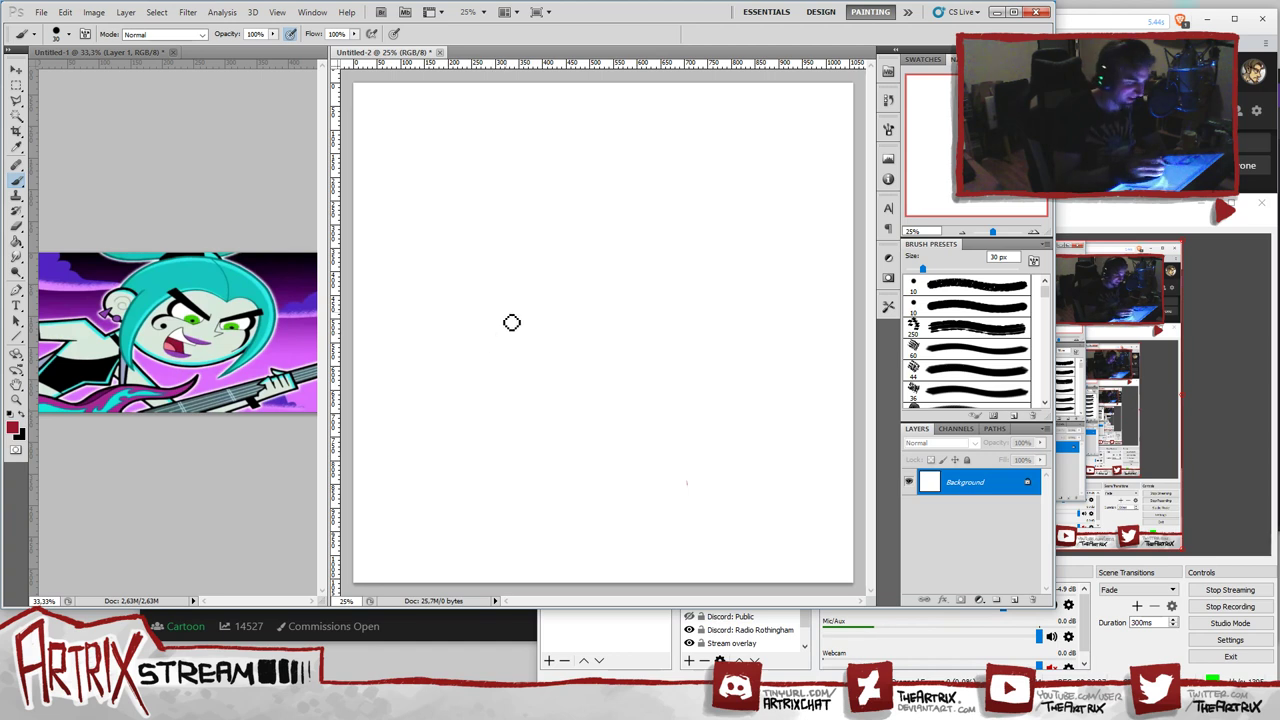
pyautogui.moveTo(509, 345)
pyautogui.mouseDown()
pyautogui.moveTo(537, 343)
pyautogui.moveTo(560, 385)
pyautogui.mouseUp()
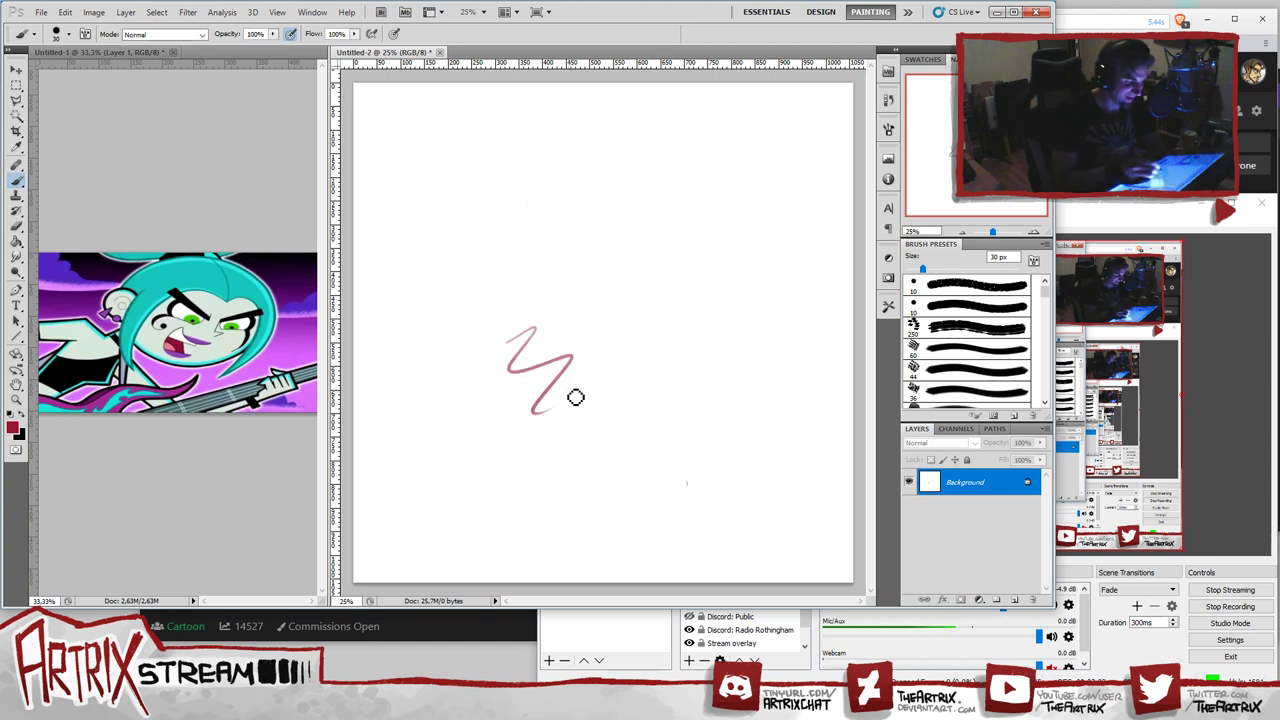
pyautogui.hotkey('ctrl', 'z')
pyautogui.press('[')
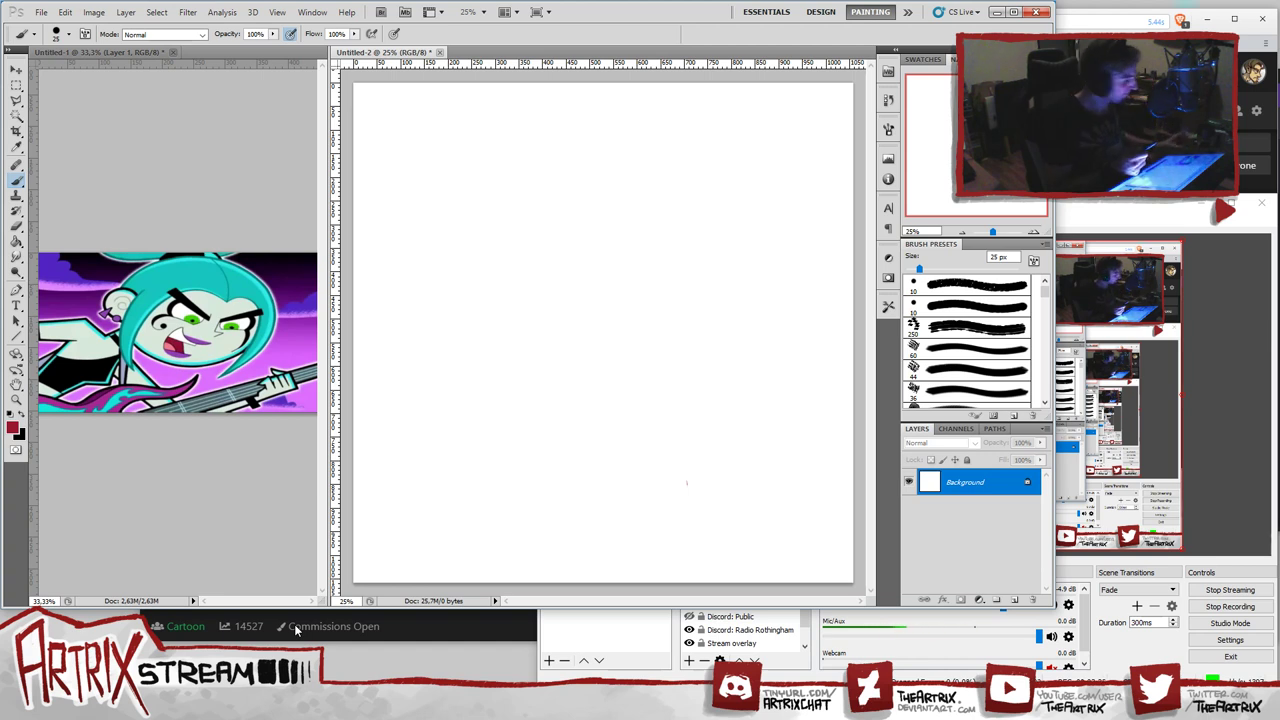
pyautogui.press(']')
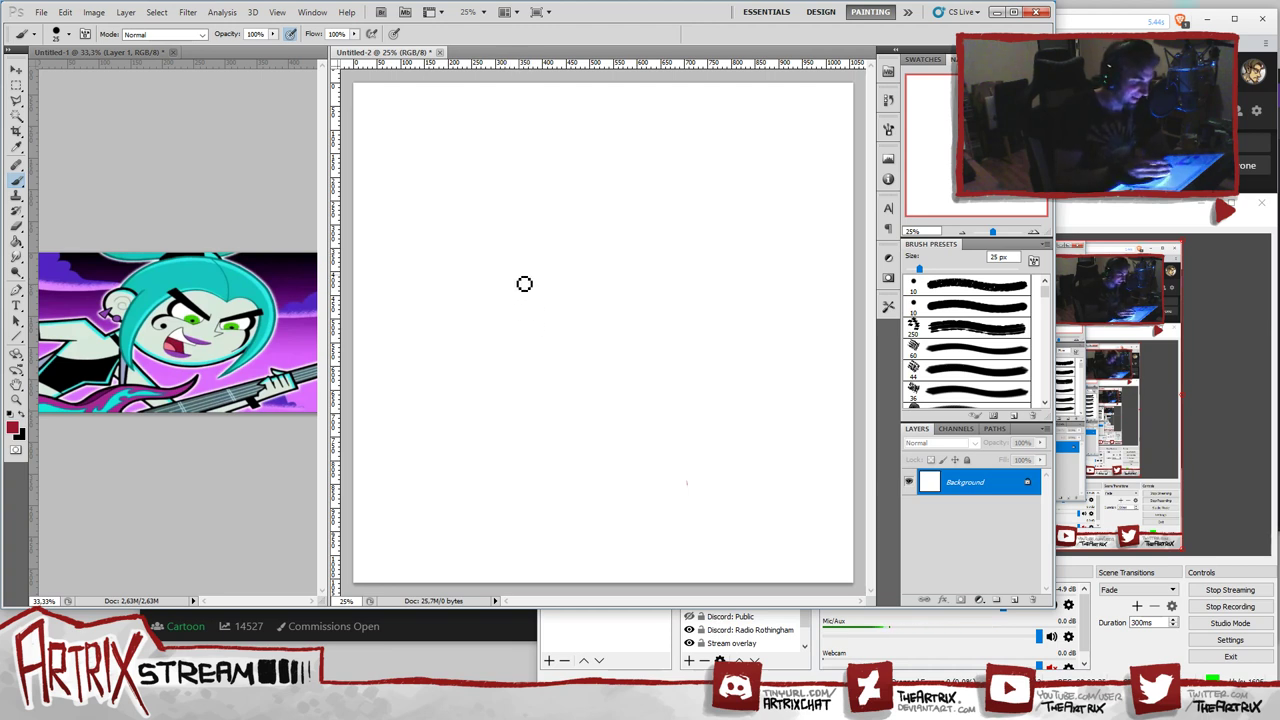
pyautogui.moveTo(525, 271); pyautogui.dragTo(523, 357)
pyautogui.hotkey('ctrl', 'z')
pyautogui.moveTo(506, 270); pyautogui.dragTo(506, 357)
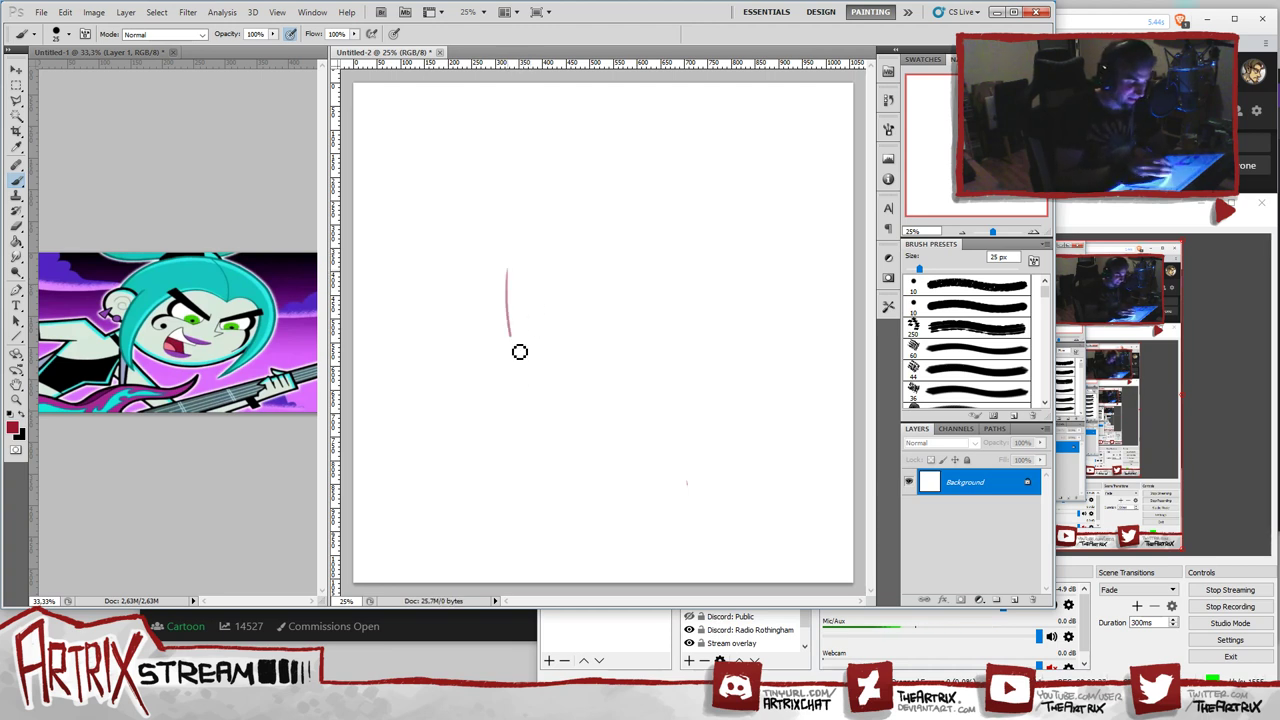
pyautogui.hotkey('ctrl', 'z')
# - Reselect the first 10 px round brush preset, add a new layer above the Background and set the brush size to 30 px
pyautogui.click(988, 285)
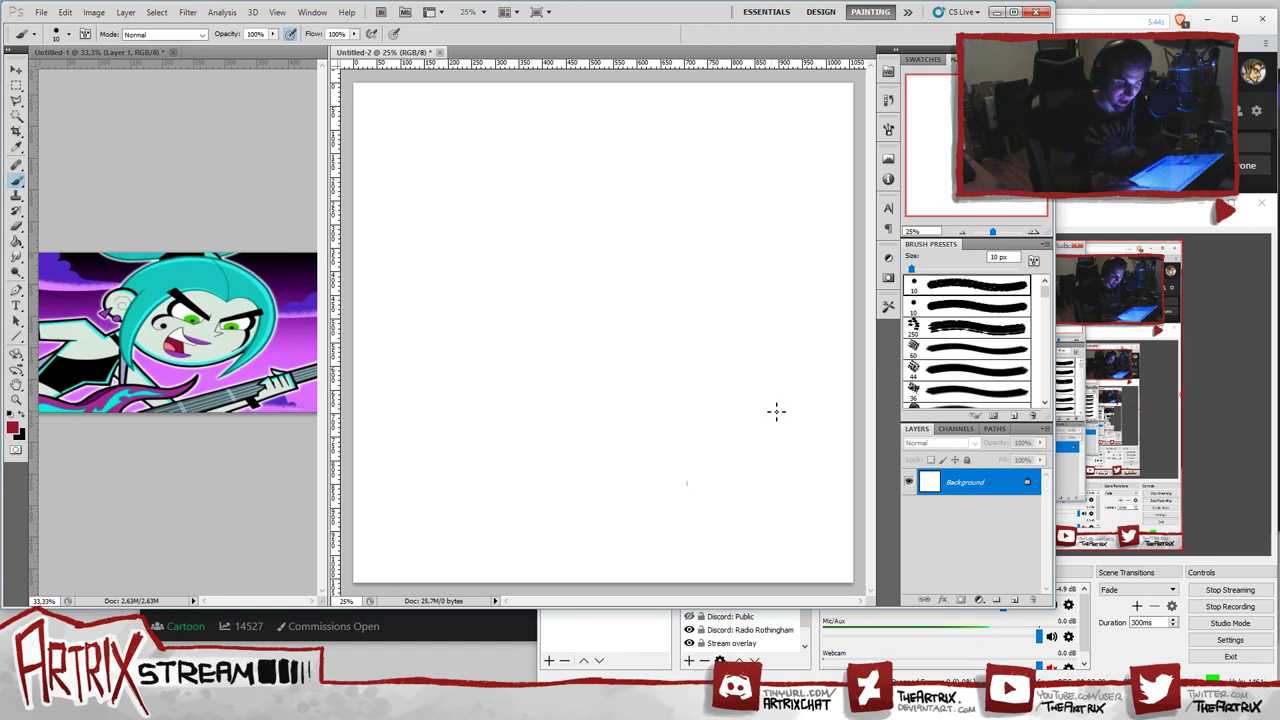
pyautogui.press(']')
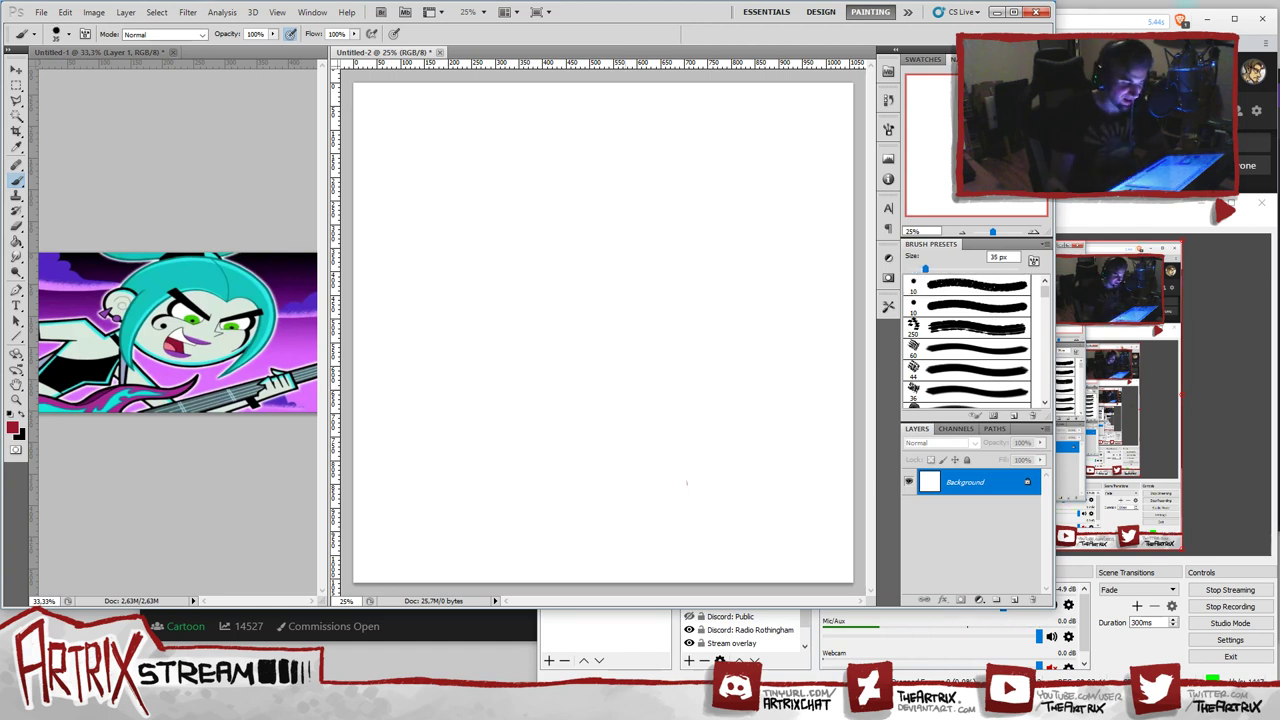
pyautogui.hotkey('ctrl', 'shift', 'alt', 'n')
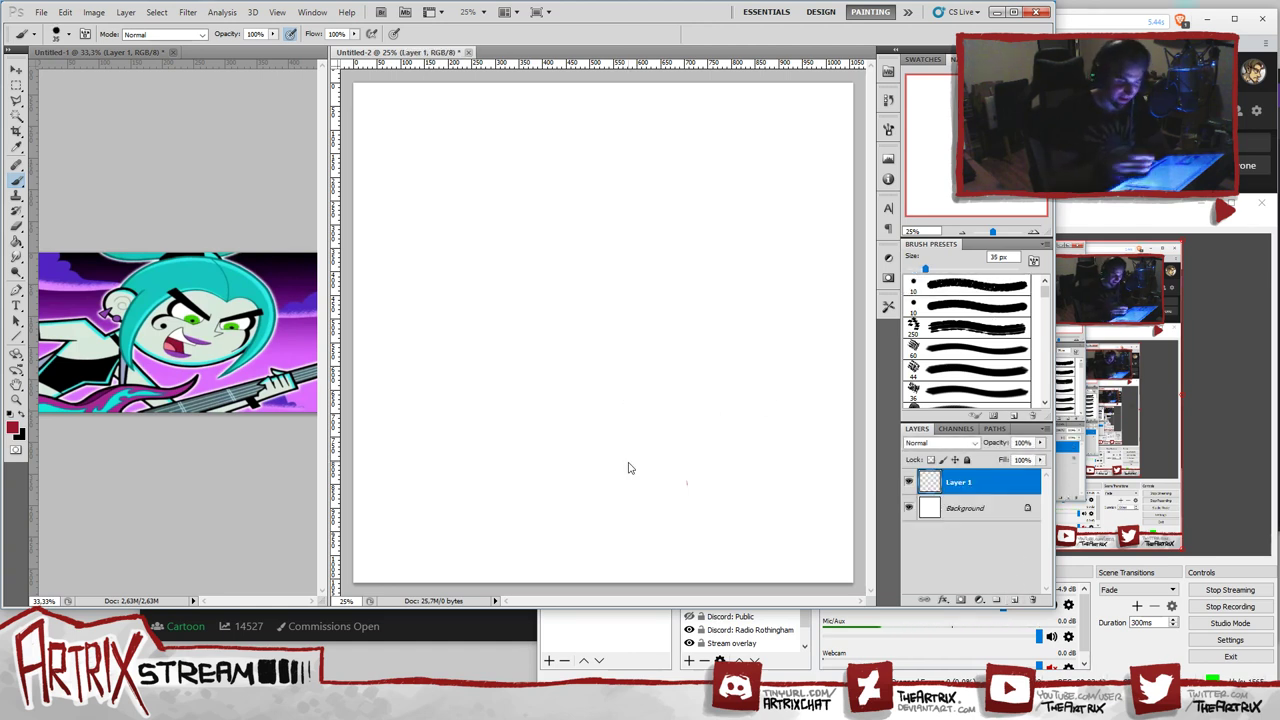
pyautogui.press(']')
pyautogui.press(']')
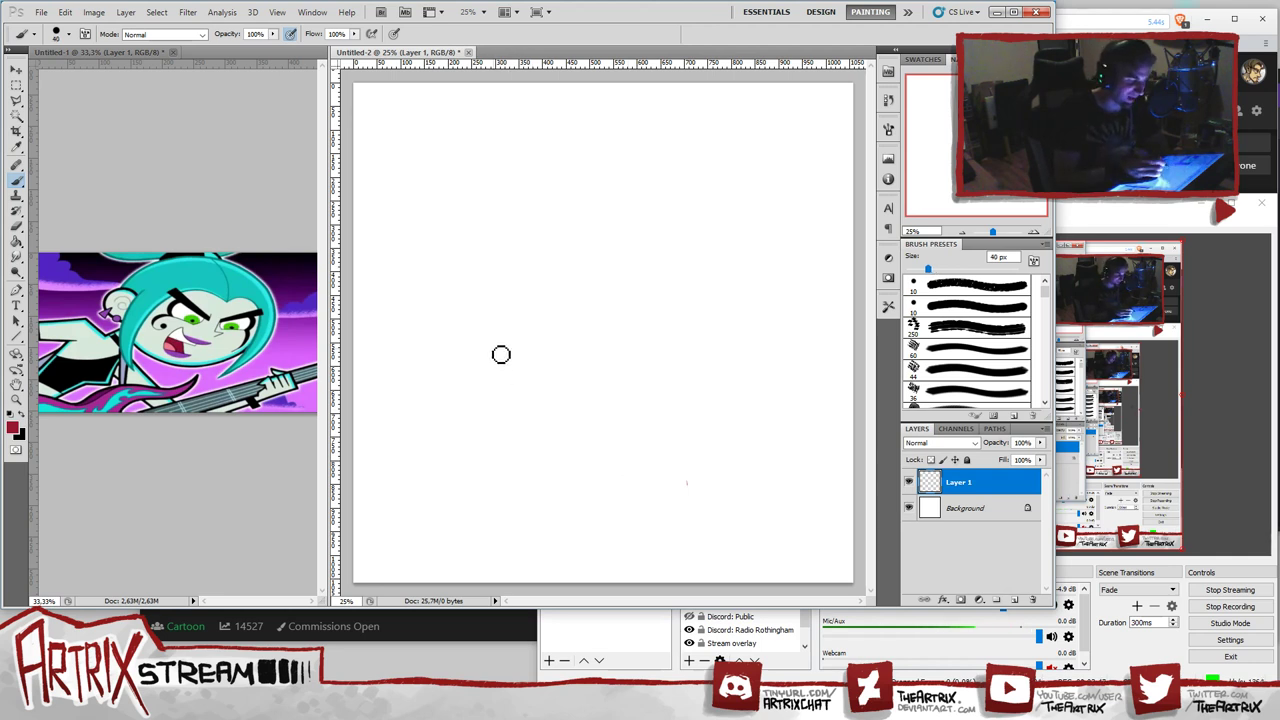
pyautogui.press('[')
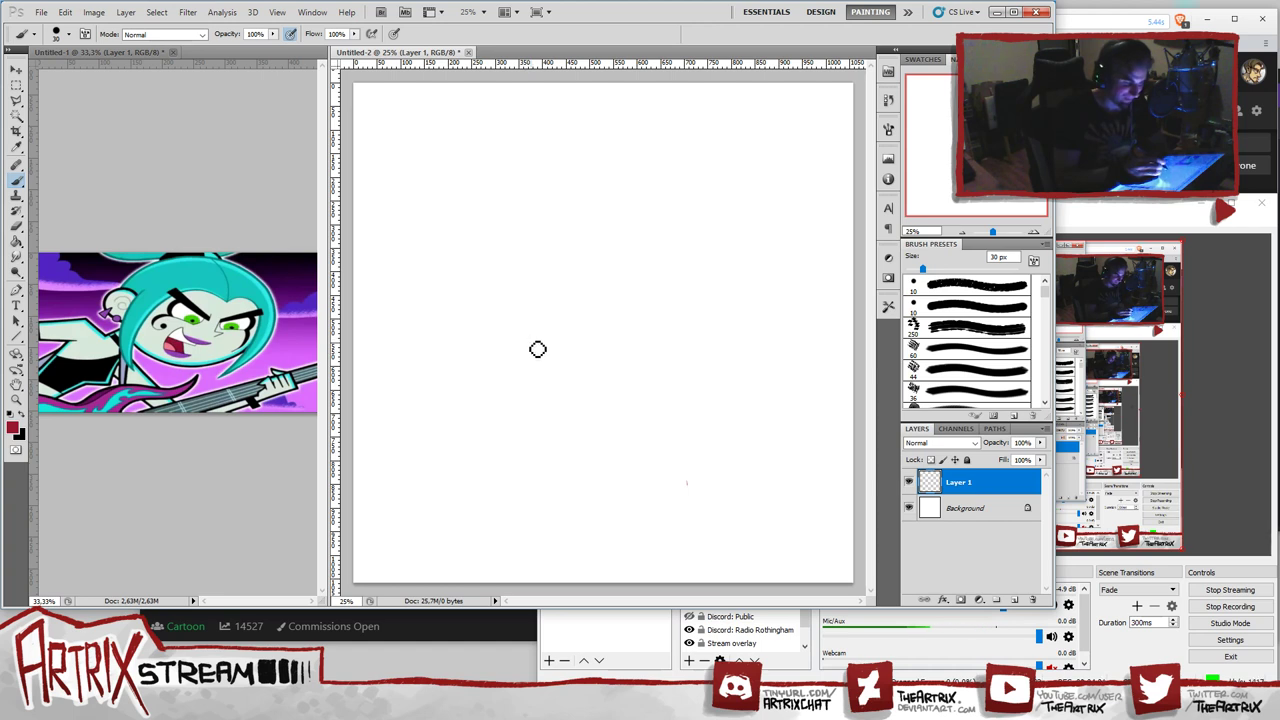
# - Try a test stroke at 30 px and short vertical strokes at 35 px on Layer 1, undoing each one
pyautogui.moveTo(598, 332)
pyautogui.mouseDown()
pyautogui.moveTo(567, 411)
pyautogui.moveTo(601, 458)
pyautogui.mouseUp()
pyautogui.hotkey('ctrl', 'z')
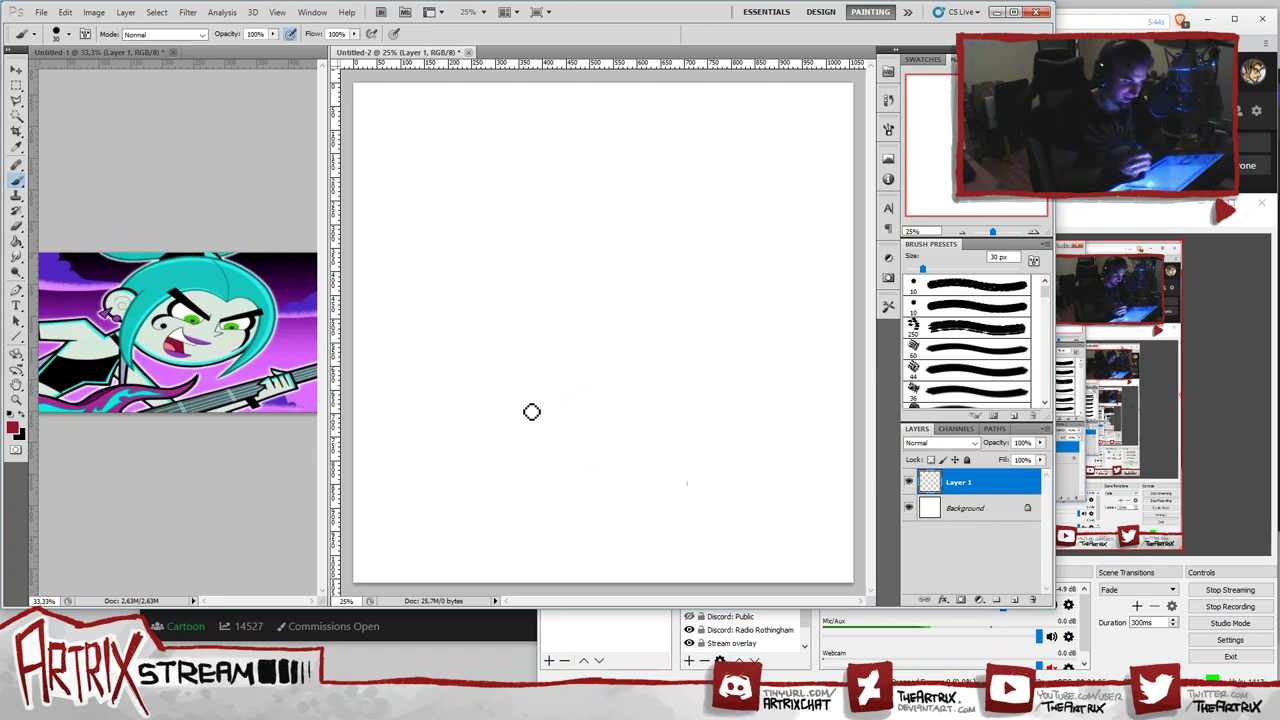
pyautogui.press(']')
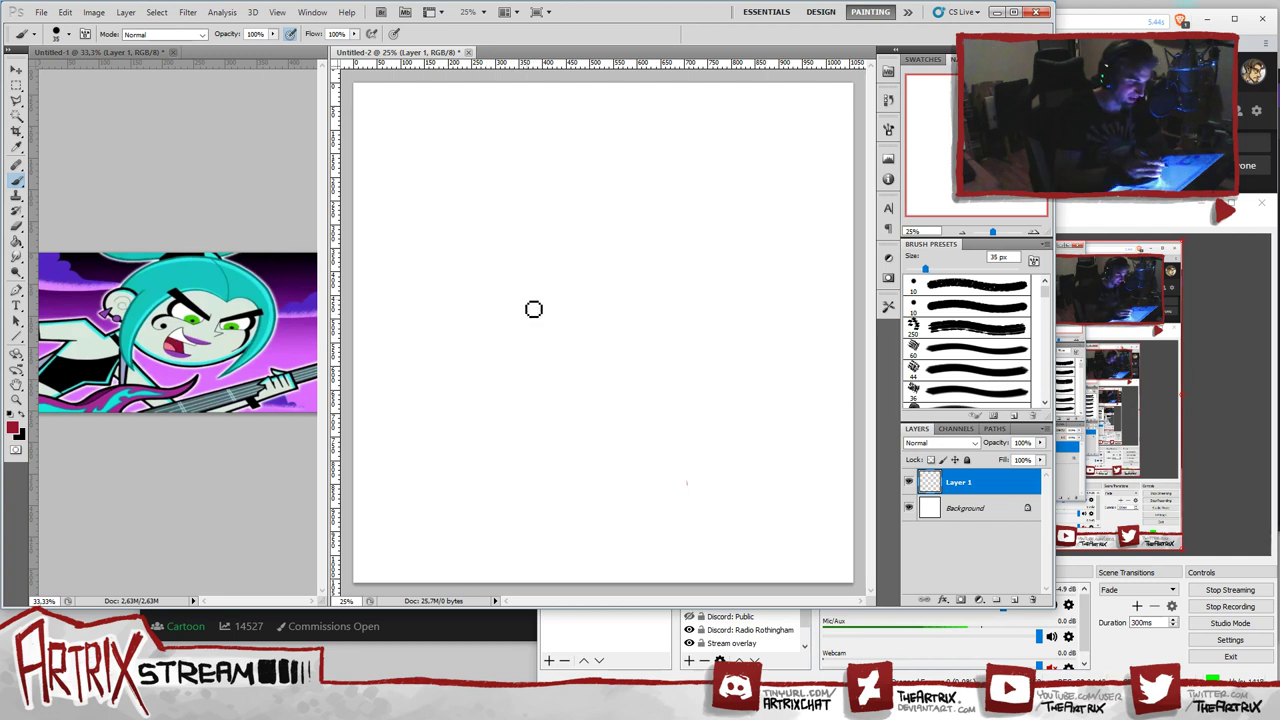
pyautogui.moveTo(506, 277); pyautogui.dragTo(517, 366)
pyautogui.hotkey('ctrl', 'z')
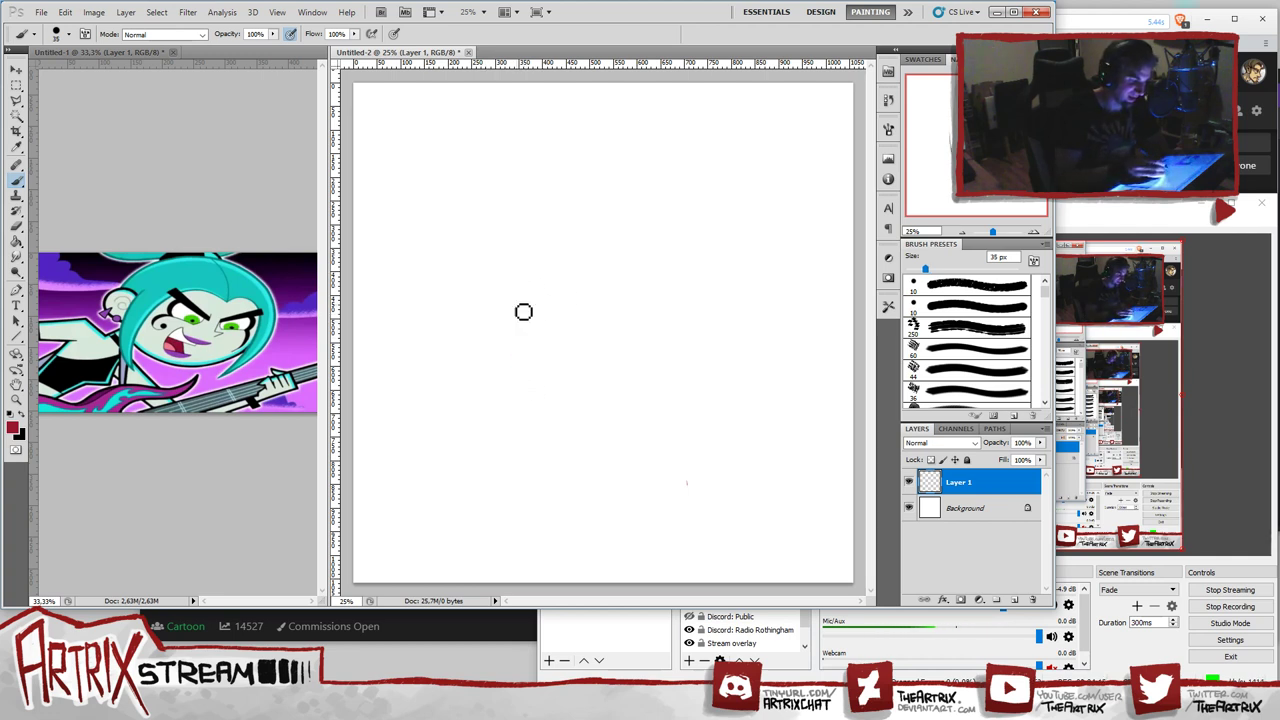
pyautogui.moveTo(504, 275); pyautogui.dragTo(506, 322)
pyautogui.hotkey('ctrl', 'z')
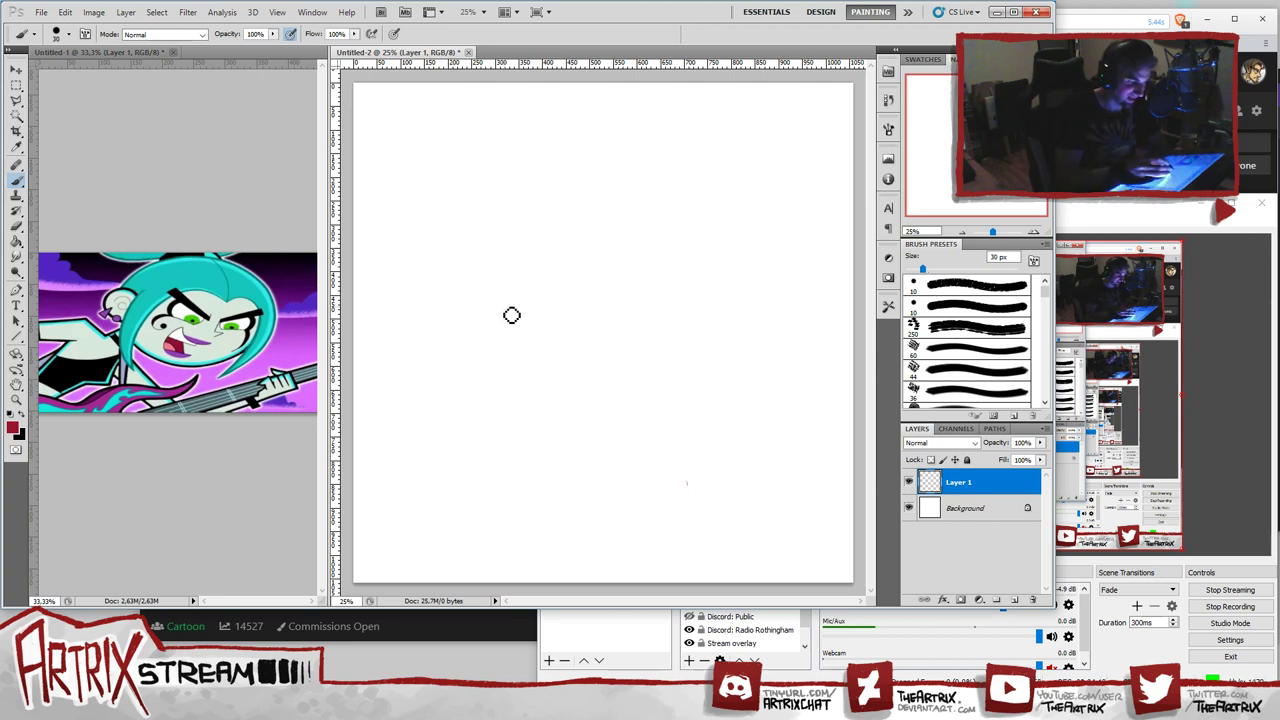
# - Try several long, slightly curved strokes at 30 px for the near-vertical side of the head, undoing each one
pyautogui.moveTo(505, 278); pyautogui.dragTo(520, 403)
pyautogui.hotkey('ctrl', 'z')
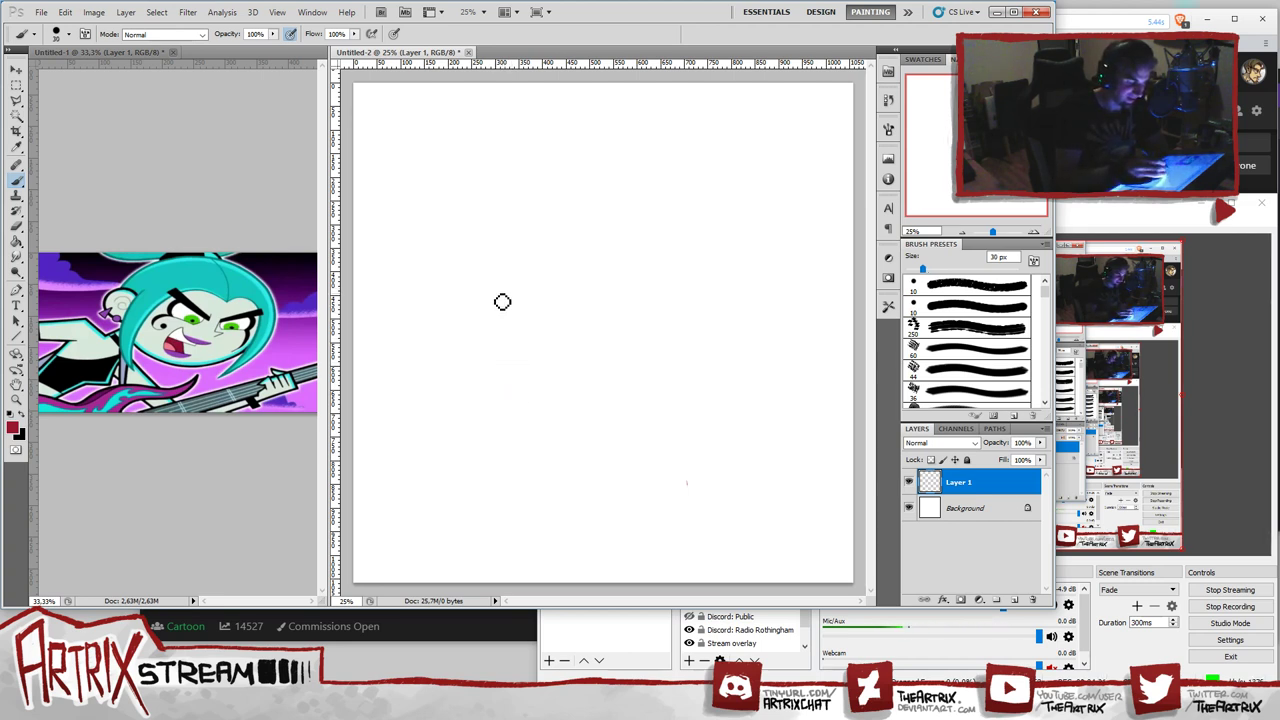
pyautogui.moveTo(493, 272); pyautogui.dragTo(517, 411)
pyautogui.hotkey('ctrl', 'z')
pyautogui.moveTo(491, 281); pyautogui.dragTo(503, 366)
pyautogui.hotkey('ctrl', 'z')
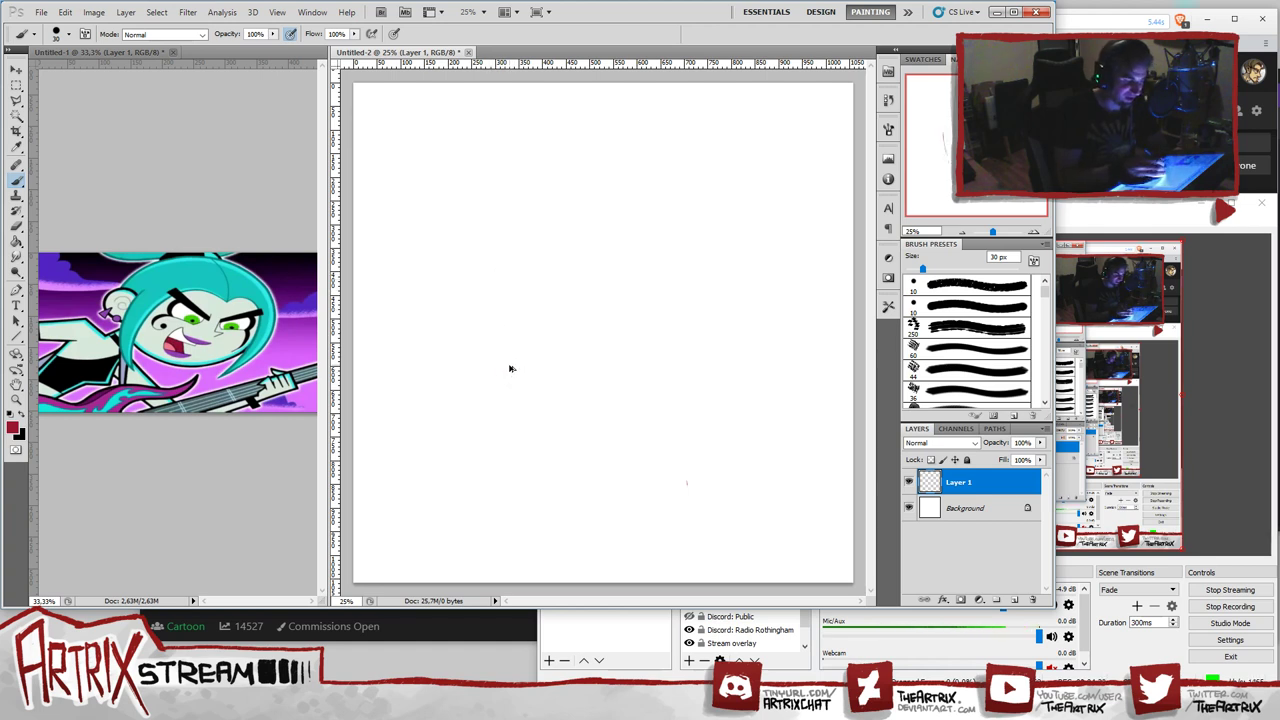
pyautogui.moveTo(500, 268); pyautogui.dragTo(511, 385)
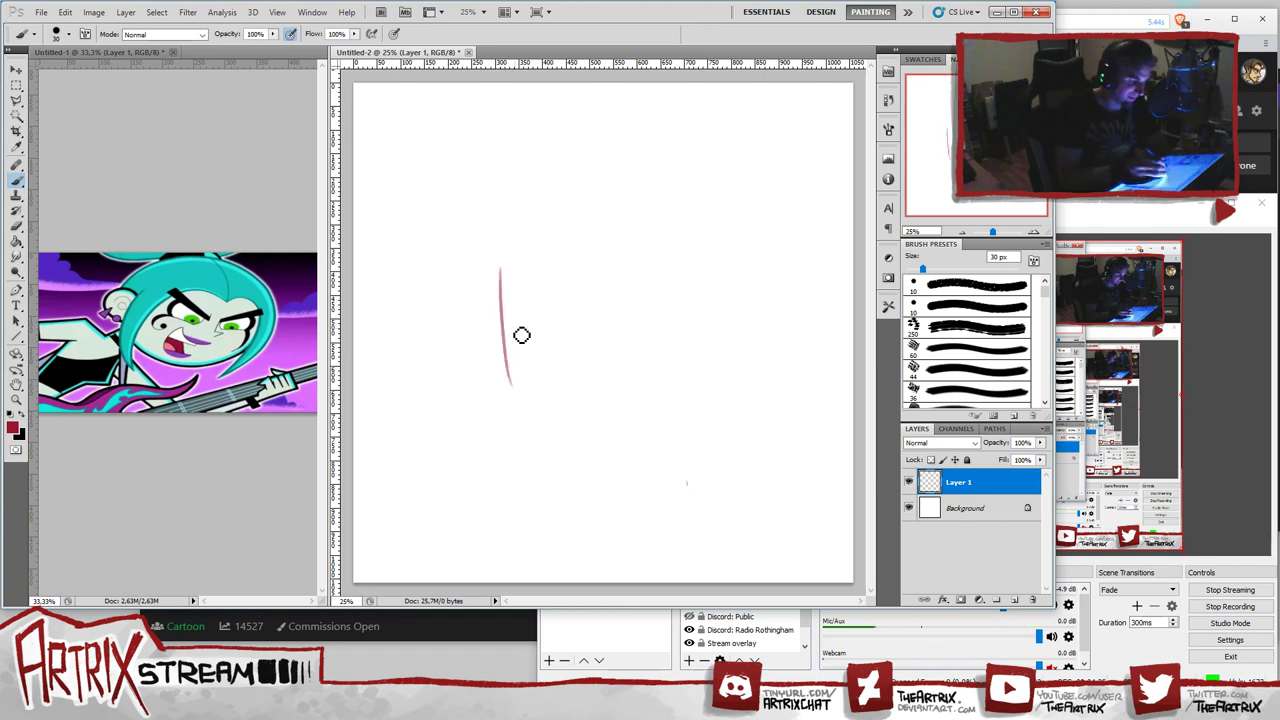
pyautogui.hotkey('ctrl', 'z')
pyautogui.moveTo(509, 258); pyautogui.dragTo(516, 372)
pyautogui.hotkey('ctrl', 'z')
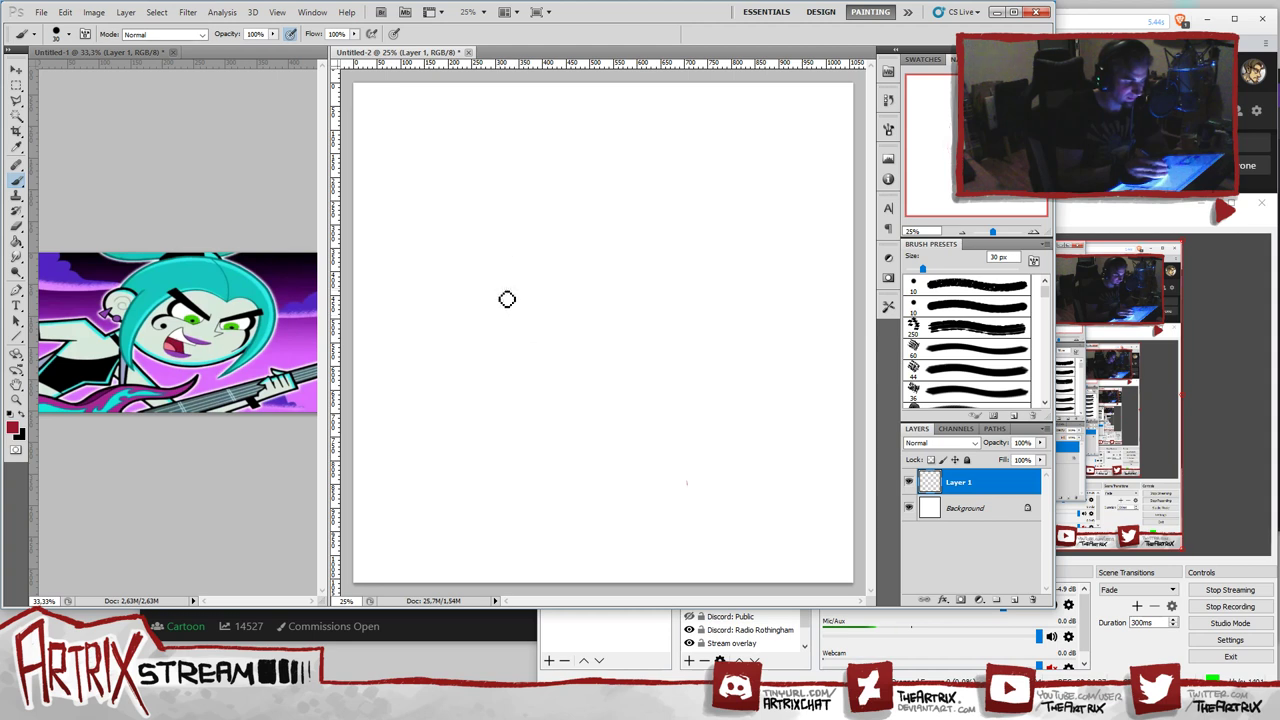
# - Sketch the head on Layer 1 as a slightly tilted, rounded box with a curved vertical centre line, using the 30 px red brush
pyautogui.moveTo(511, 257); pyautogui.dragTo(499, 354)
pyautogui.hotkey('ctrl', 'z')
pyautogui.moveTo(514, 254)
pyautogui.mouseDown()
pyautogui.moveTo(519, 396)
pyautogui.moveTo(505, 371)
pyautogui.moveTo(605, 388)
pyautogui.moveTo(623, 273)
pyautogui.mouseUp()
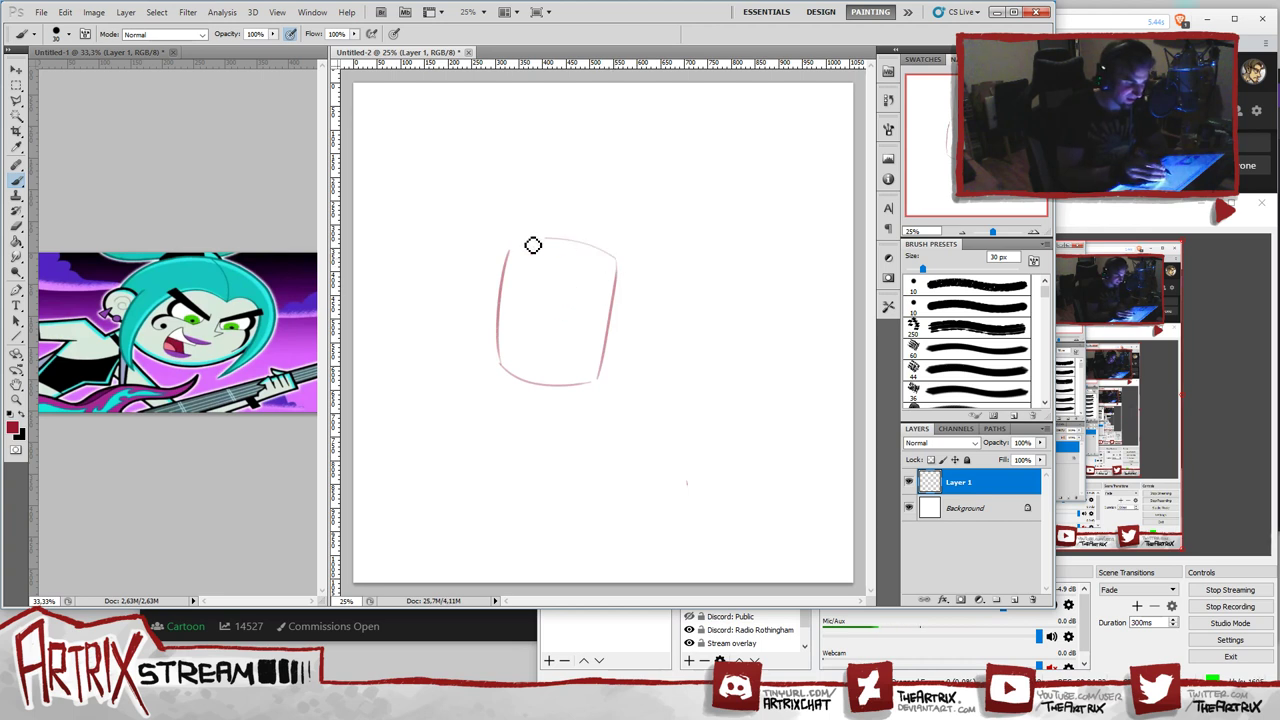
pyautogui.moveTo(613, 258)
pyautogui.mouseDown()
pyautogui.moveTo(503, 246)
pyautogui.moveTo(544, 384)
pyautogui.mouseUp()
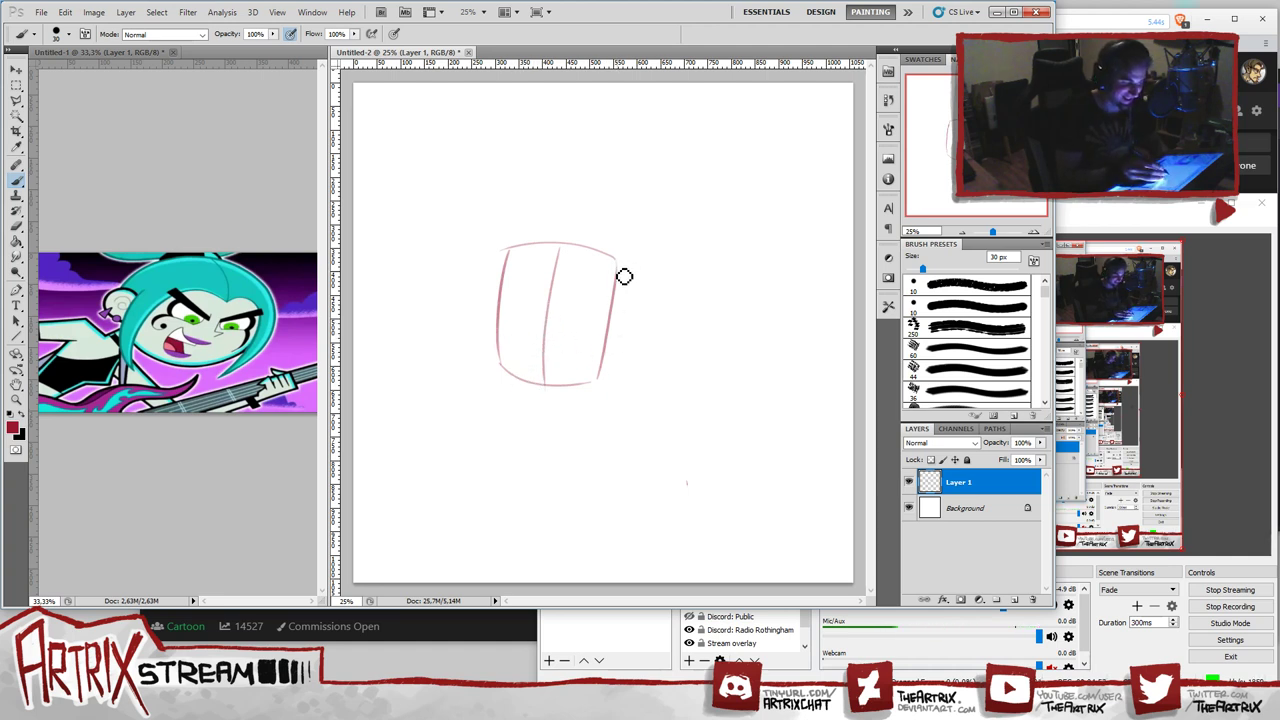
# - Sketch the side and top planes of the head behind the box with curved red strokes, giving it depth
pyautogui.moveTo(619, 268); pyautogui.dragTo(640, 239)
pyautogui.hotkey('ctrl', 'z')
pyautogui.hotkey('ctrl', 'z')
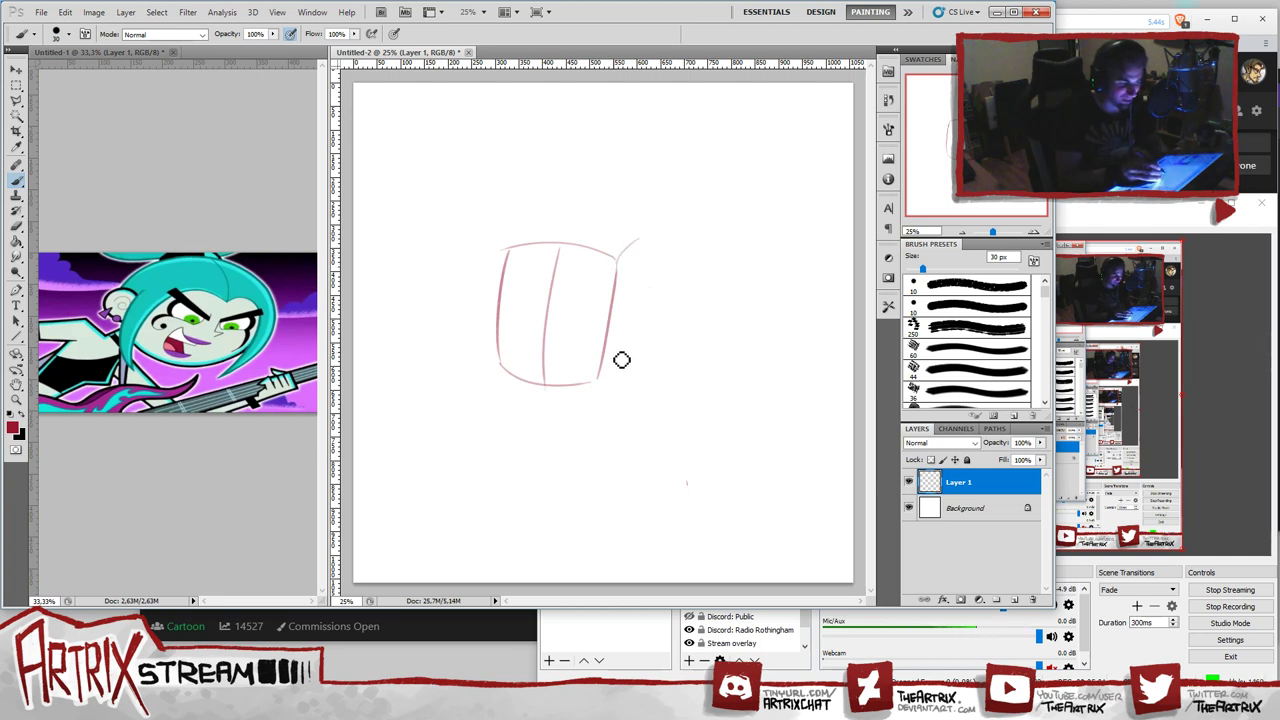
pyautogui.moveTo(608, 362)
pyautogui.mouseDown()
pyautogui.moveTo(649, 305)
pyautogui.moveTo(627, 277)
pyautogui.moveTo(524, 248)
pyautogui.moveTo(640, 238)
pyautogui.moveTo(650, 258)
pyautogui.moveTo(516, 243)
pyautogui.mouseUp()
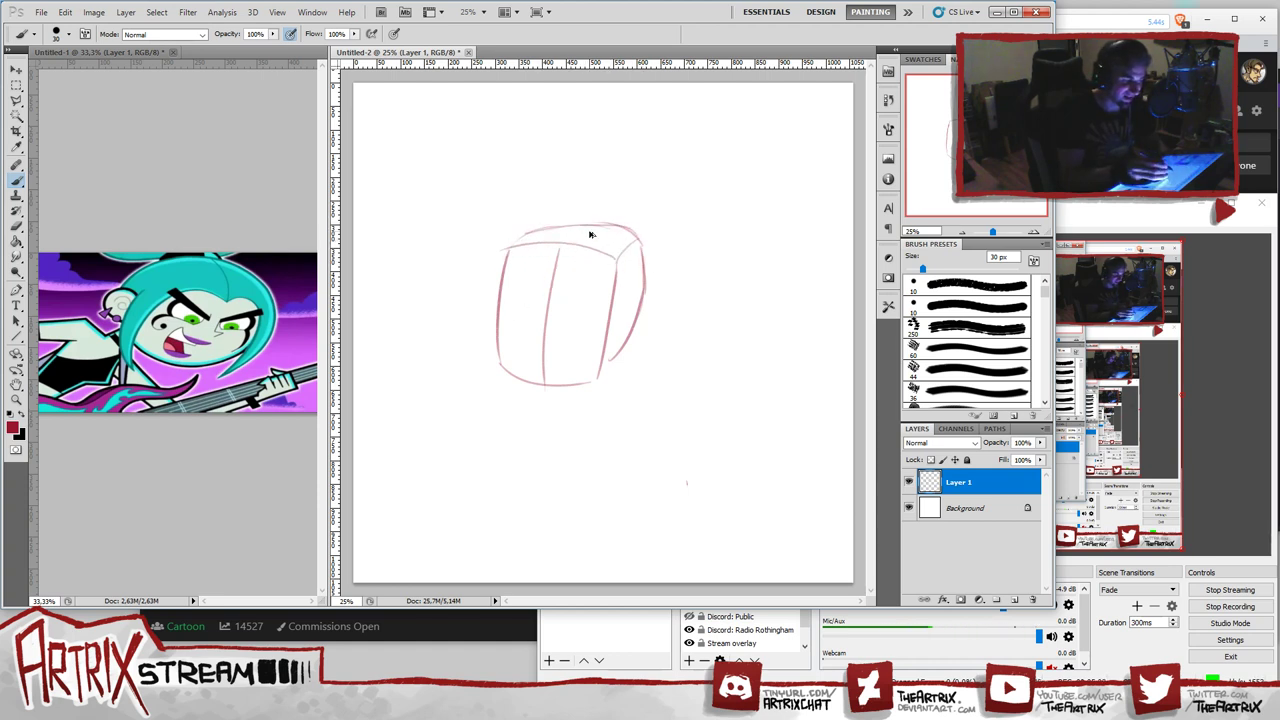
pyautogui.moveTo(532, 234)
pyautogui.mouseDown()
pyautogui.moveTo(643, 253)
pyautogui.moveTo(641, 289)
pyautogui.moveTo(645, 252)
pyautogui.moveTo(516, 243)
pyautogui.mouseUp()
pyautogui.hotkey('ctrl', 'z')
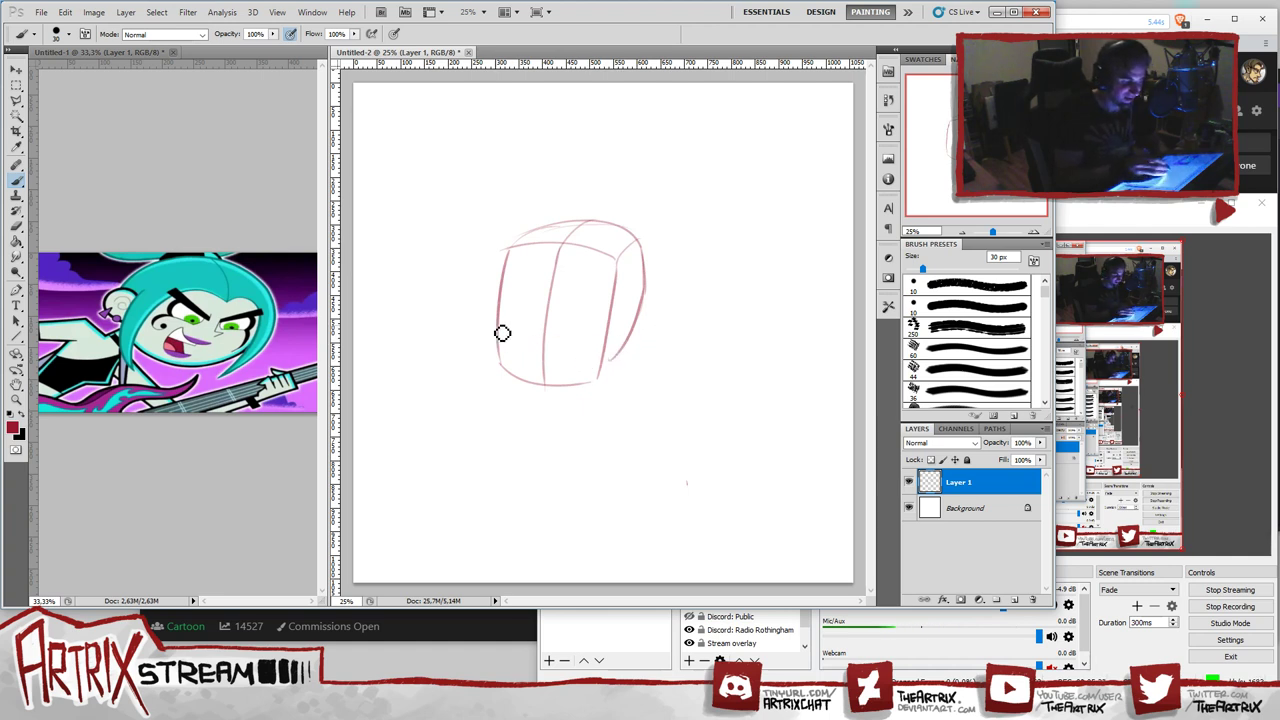
# - Try a curved horizontal guide line across the lower face and a small ear at the back of the head, undoing both
pyautogui.moveTo(502, 333)
pyautogui.mouseDown()
pyautogui.moveTo(559, 350)
pyautogui.moveTo(619, 340)
pyautogui.mouseUp()
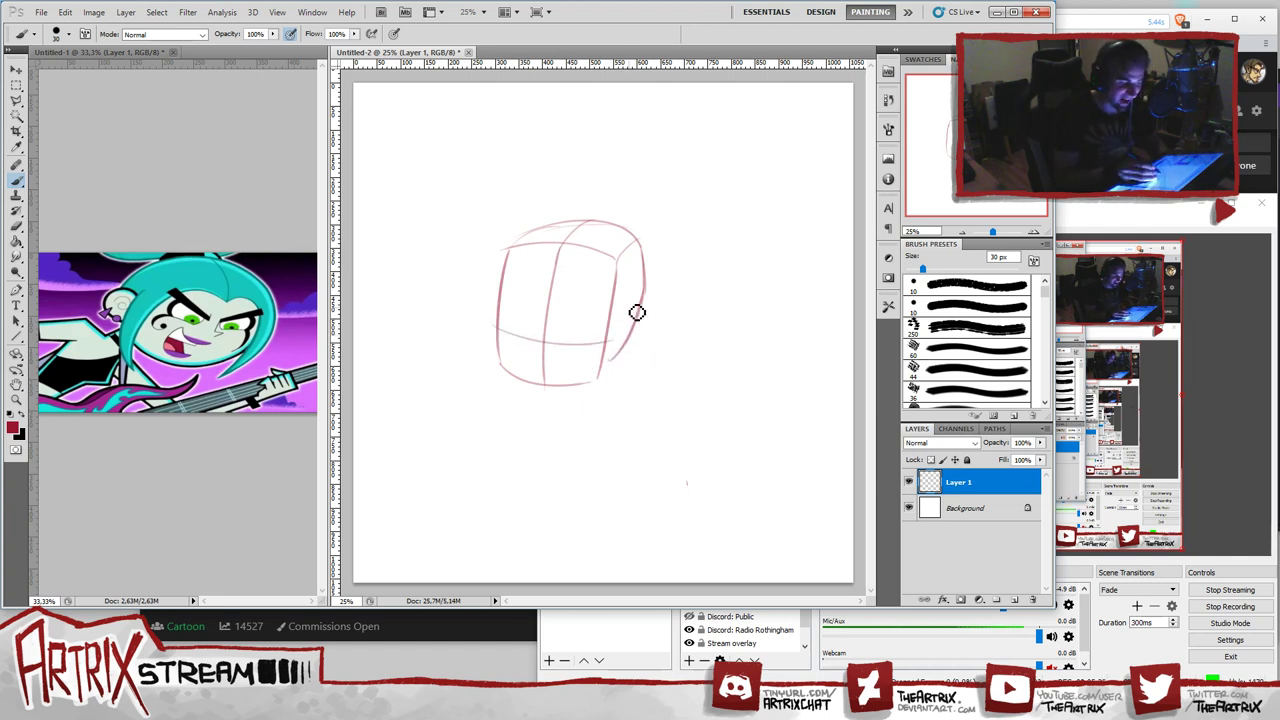
pyautogui.hotkey('ctrl', 'z')
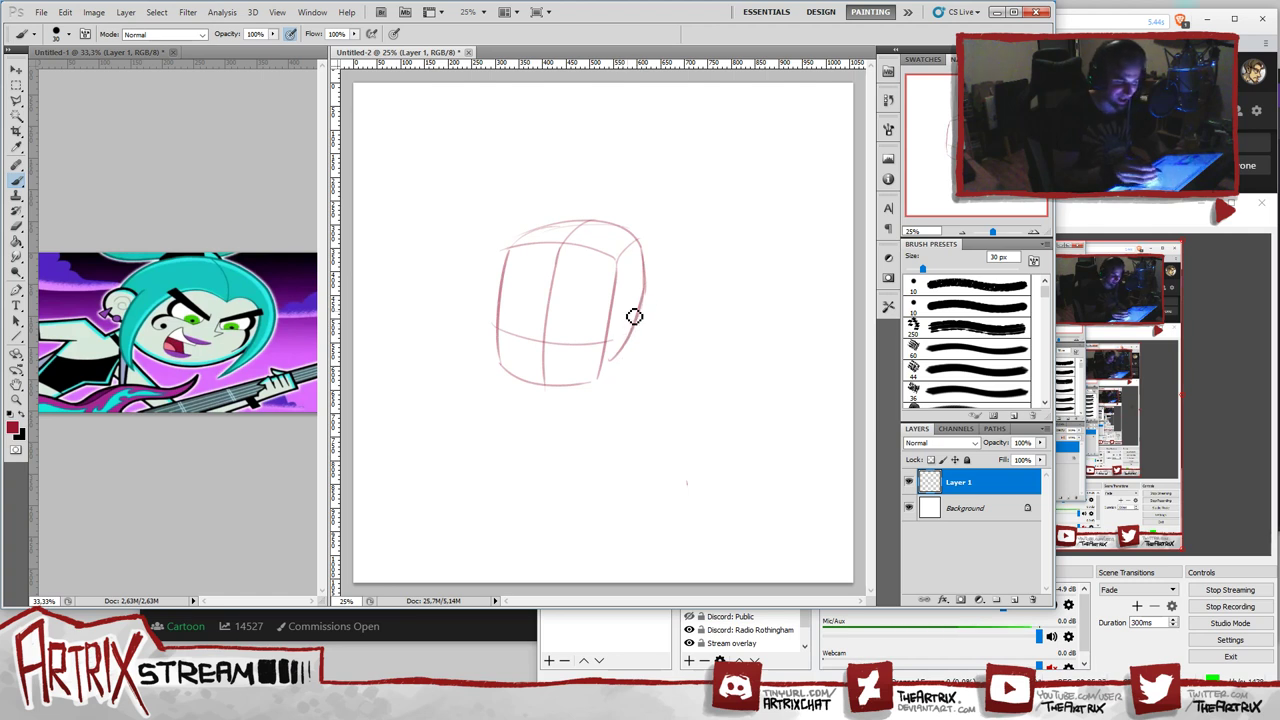
pyautogui.moveTo(622, 322)
pyautogui.mouseDown()
pyautogui.moveTo(643, 308)
pyautogui.moveTo(650, 337)
pyautogui.moveTo(626, 357)
pyautogui.moveTo(648, 336)
pyautogui.mouseUp()
pyautogui.hotkey('ctrl', 'z')
pyautogui.hotkey('ctrl', 'z')
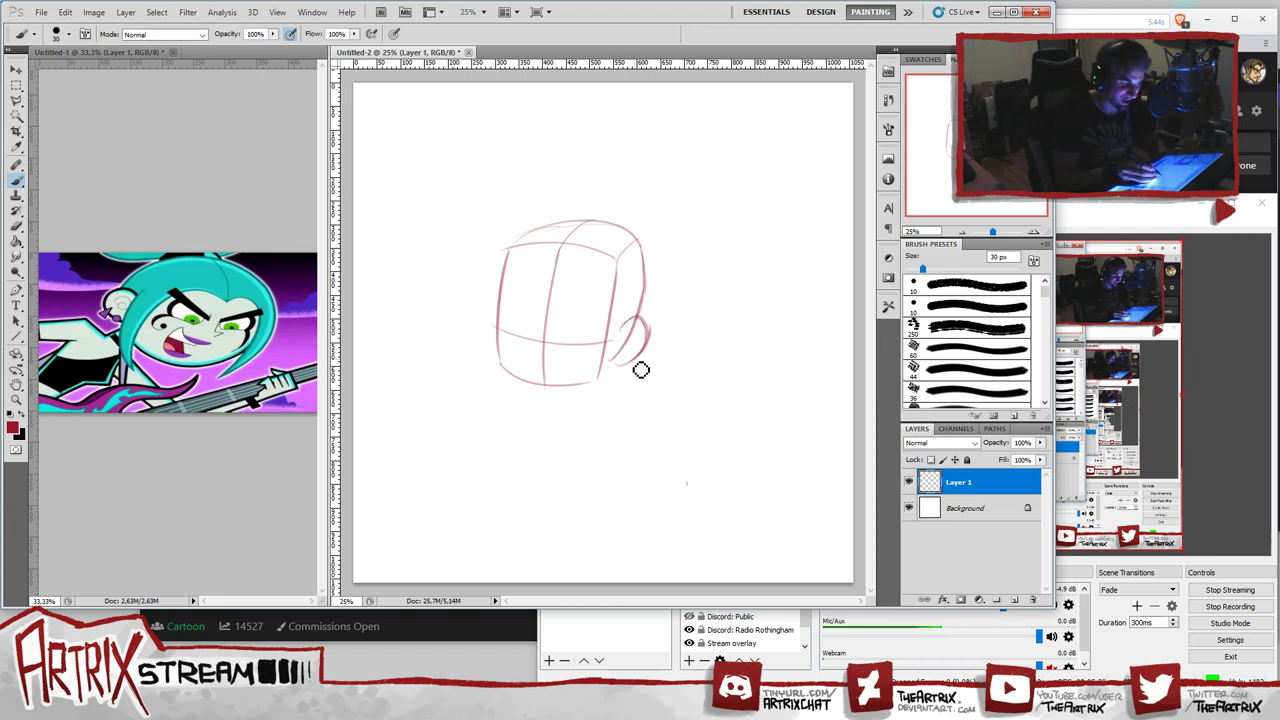
pyautogui.hotkey('ctrl', 'z')
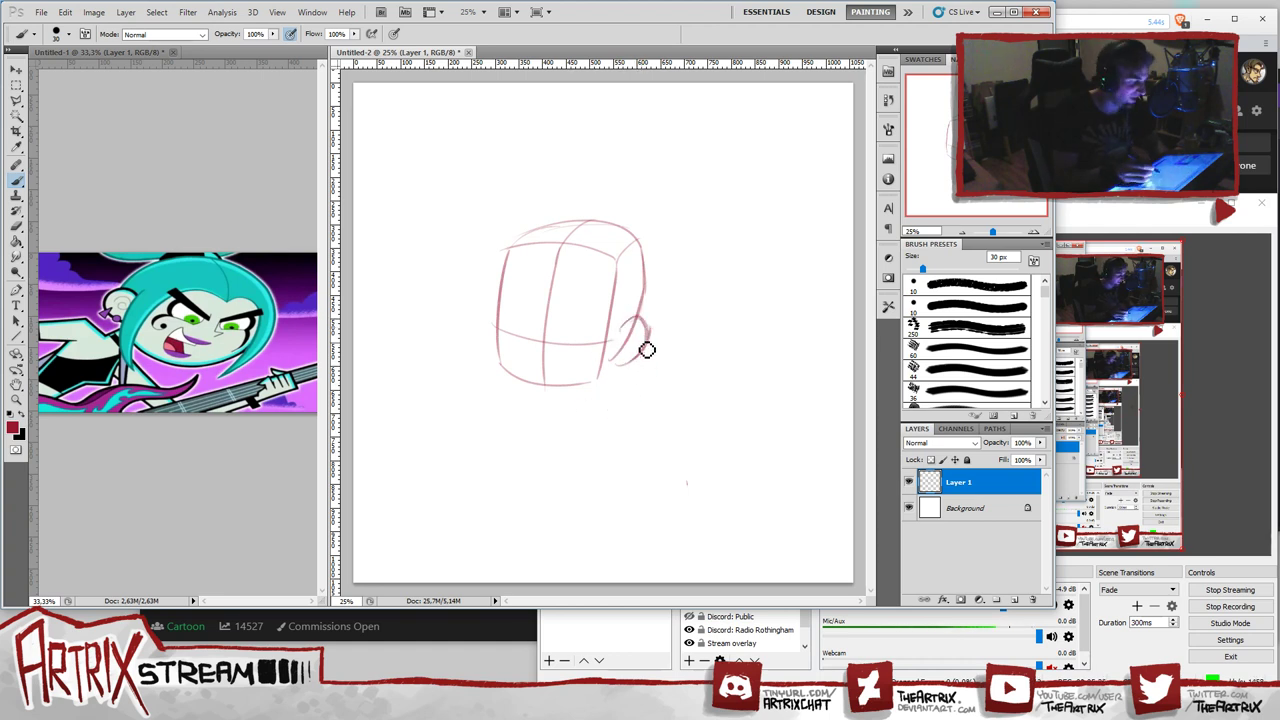
pyautogui.hotkey('ctrl', 'alt', 'z')
pyautogui.hotkey('ctrl', 'alt', 'z')
pyautogui.hotkey('ctrl', 'alt', 'z')
pyautogui.hotkey('ctrl', 'alt', 'z')
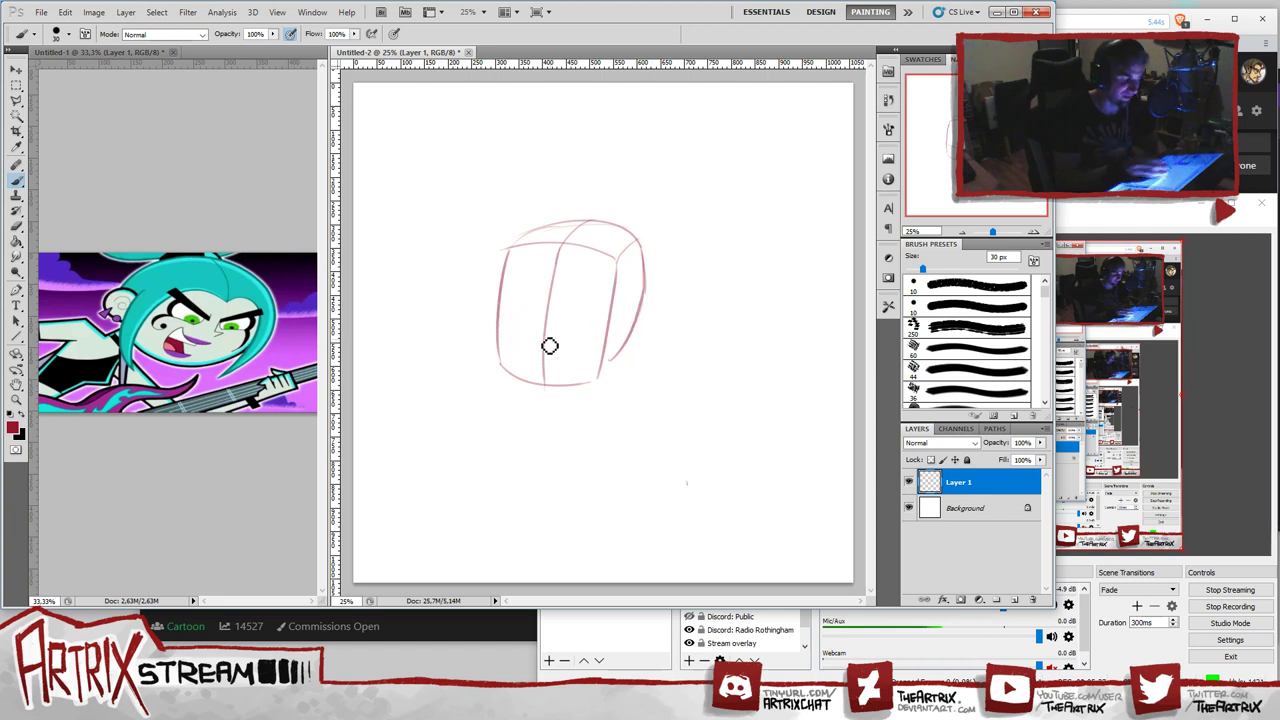
# - Draw a curved horizontal guide line across the lower face and sketch a rounded ear behind the side plane
pyautogui.moveTo(499, 334); pyautogui.dragTo(610, 340)
pyautogui.hotkey('ctrl', 'z')
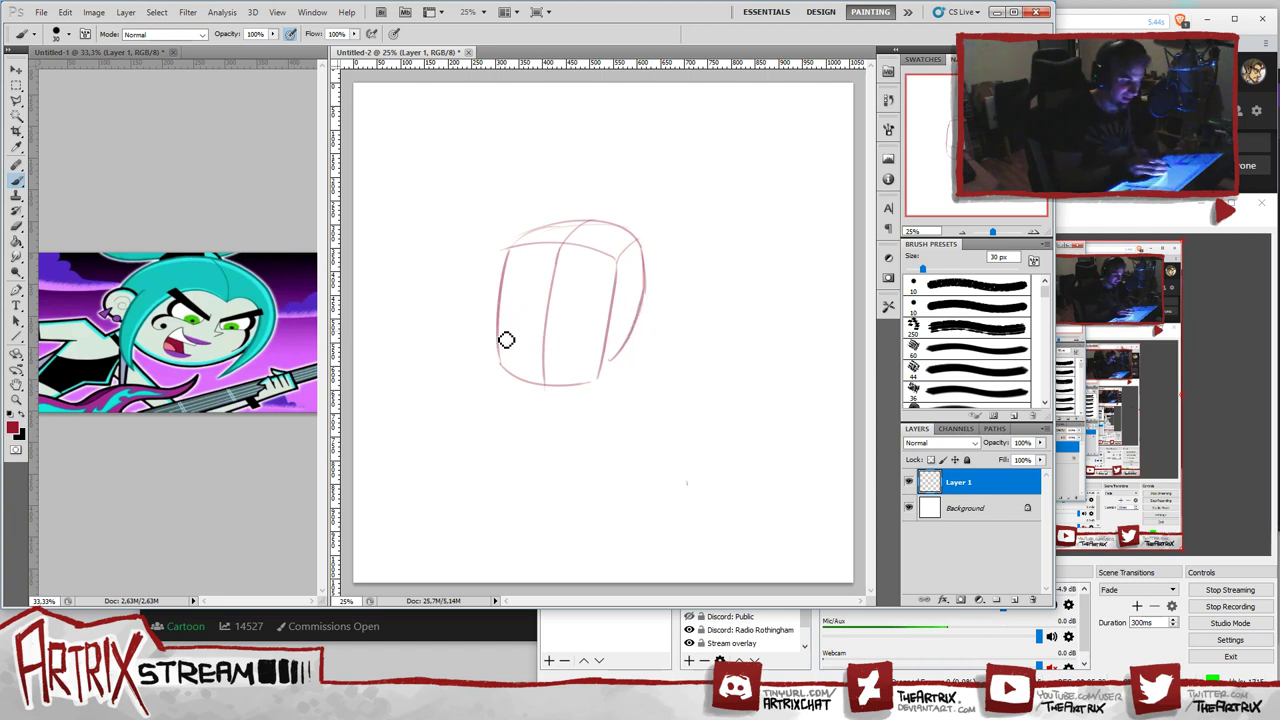
pyautogui.moveTo(500, 333)
pyautogui.mouseDown()
pyautogui.moveTo(560, 354)
pyautogui.moveTo(617, 341)
pyautogui.mouseUp()
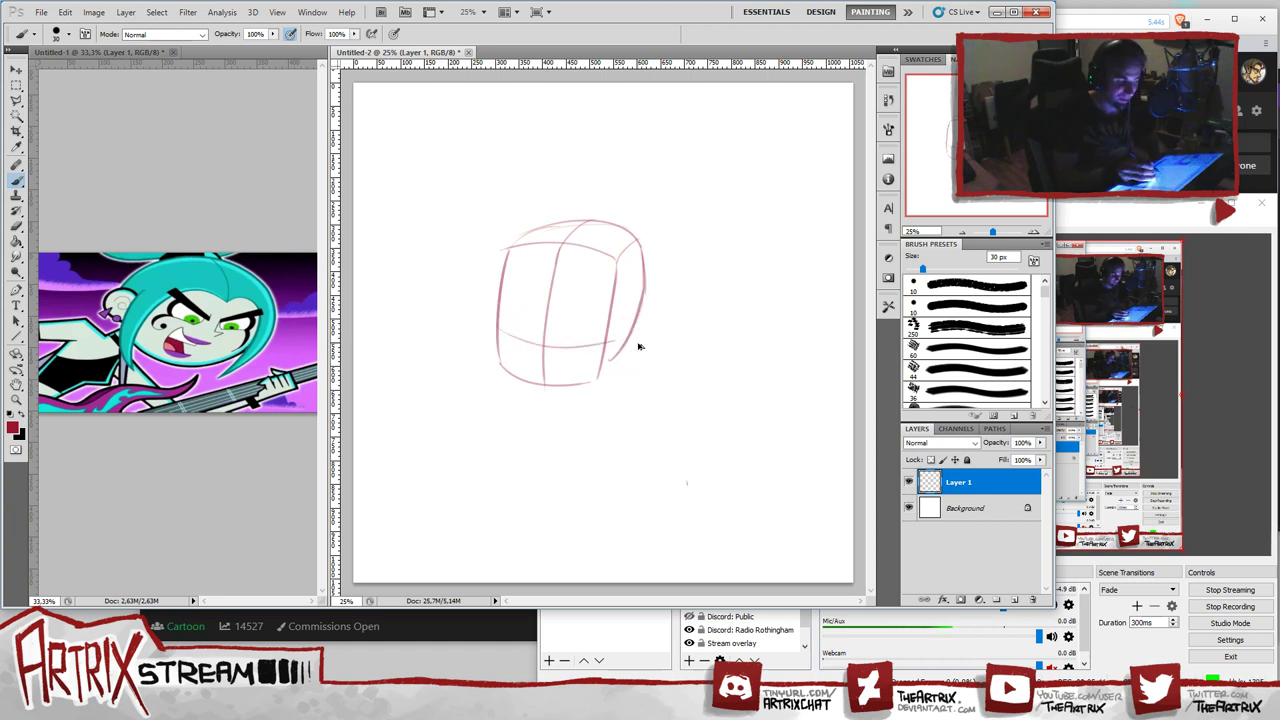
pyautogui.moveTo(626, 371)
pyautogui.mouseDown()
pyautogui.moveTo(651, 357)
pyautogui.moveTo(626, 347)
pyautogui.moveTo(622, 365)
pyautogui.mouseUp()
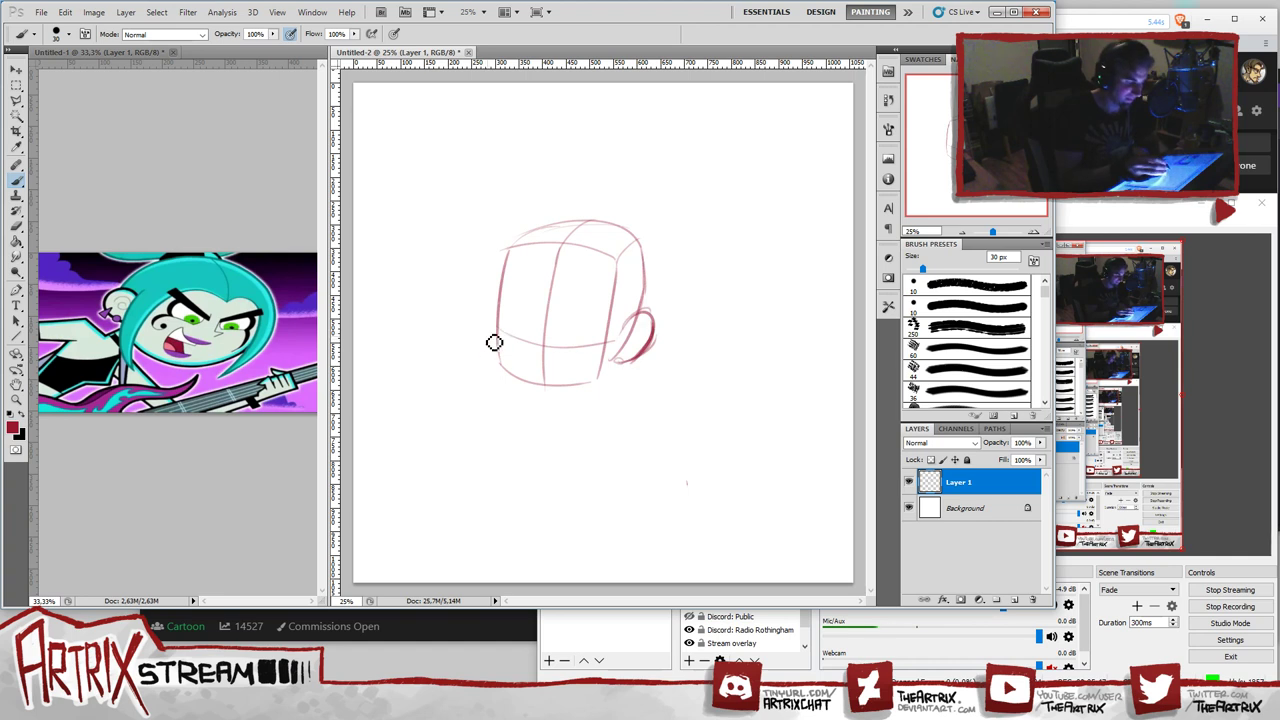
# - Sketch the cheek and chin below the box, extend the centre line to the chin, and add a light jawline towards the ear
pyautogui.moveTo(489, 335)
pyautogui.mouseDown()
pyautogui.moveTo(501, 380)
pyautogui.moveTo(496, 365)
pyautogui.moveTo(550, 406)
pyautogui.mouseUp()
pyautogui.moveTo(540, 352); pyautogui.dragTo(541, 405)
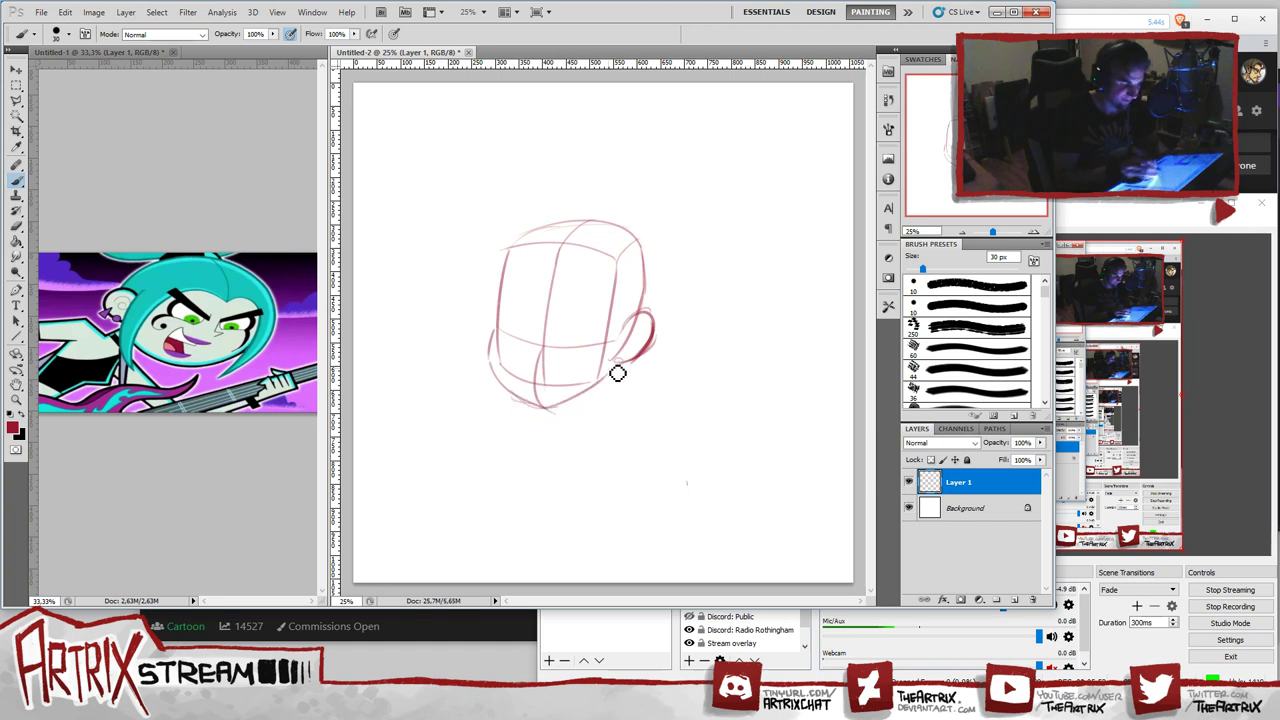
pyautogui.moveTo(556, 407); pyautogui.dragTo(612, 368)
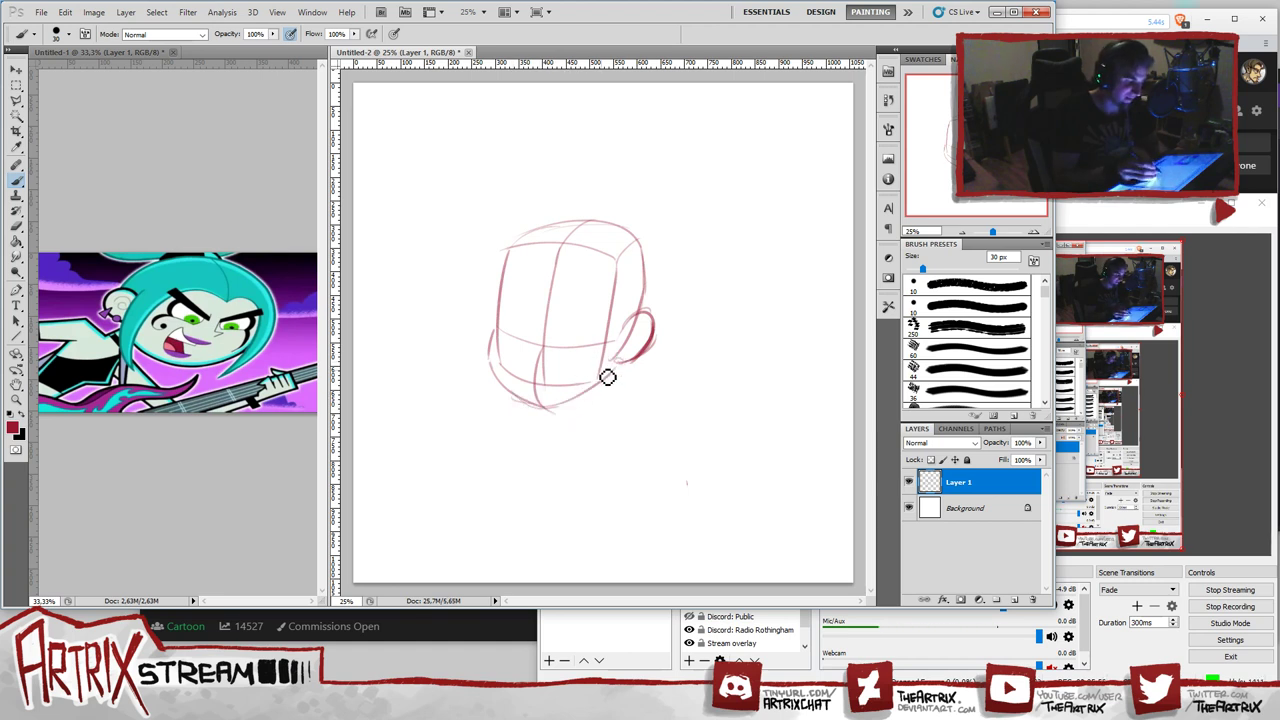
pyautogui.hotkey('ctrl', 'z')
pyautogui.moveTo(553, 408); pyautogui.dragTo(618, 371)
pyautogui.hotkey('ctrl', 'z')
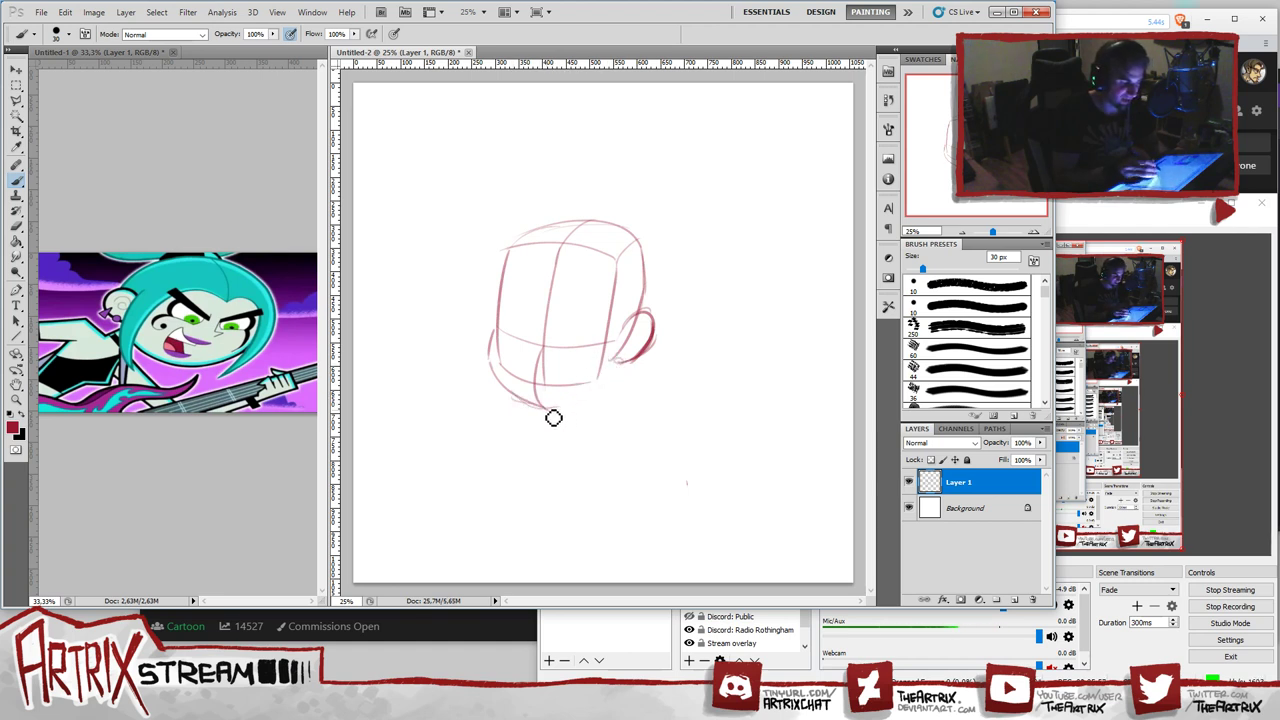
pyautogui.moveTo(554, 415); pyautogui.dragTo(614, 366)
pyautogui.hotkey('ctrl', 'z')
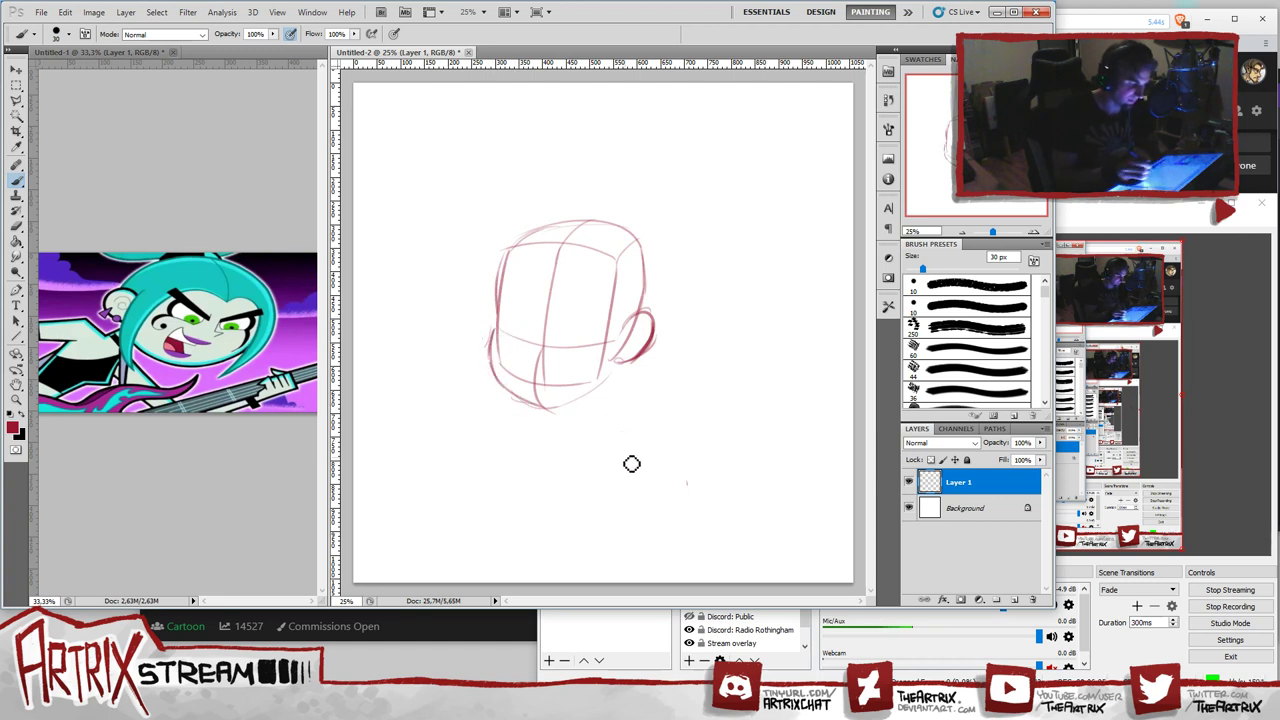
# - Reinforce the jawline from chin to ear and round off the top and back of the skull with an outer contour
pyautogui.moveTo(490, 365)
pyautogui.mouseDown()
pyautogui.moveTo(598, 408)
pyautogui.moveTo(559, 419)
pyautogui.moveTo(623, 367)
pyautogui.mouseUp()
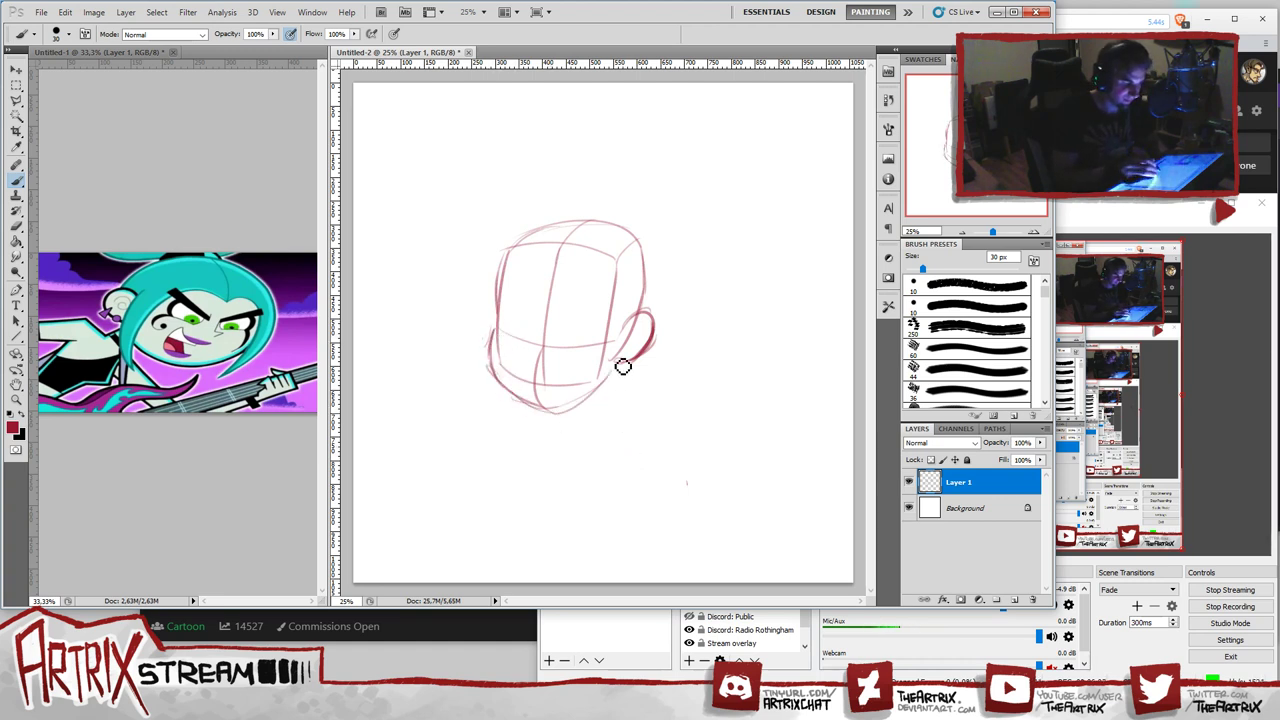
pyautogui.moveTo(549, 417); pyautogui.dragTo(611, 374)
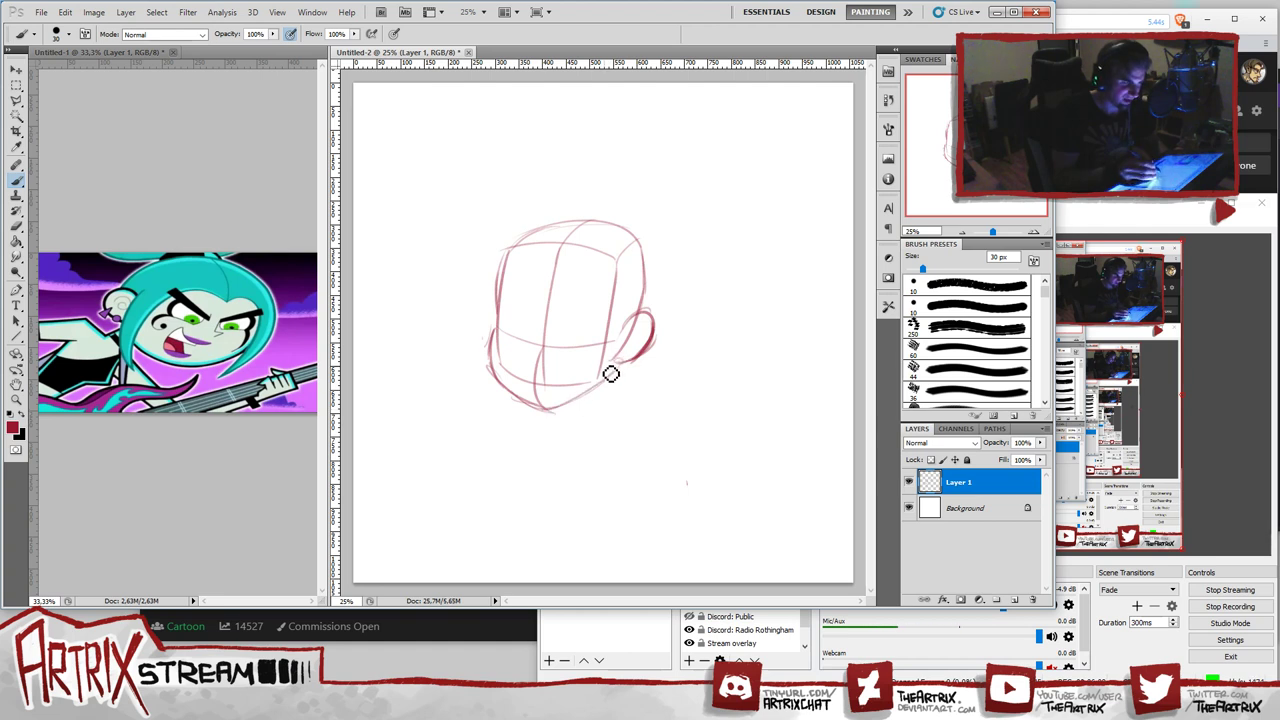
pyautogui.moveTo(649, 306)
pyautogui.mouseDown()
pyautogui.moveTo(660, 274)
pyautogui.moveTo(634, 229)
pyautogui.mouseUp()
pyautogui.hotkey('ctrl', 'z')
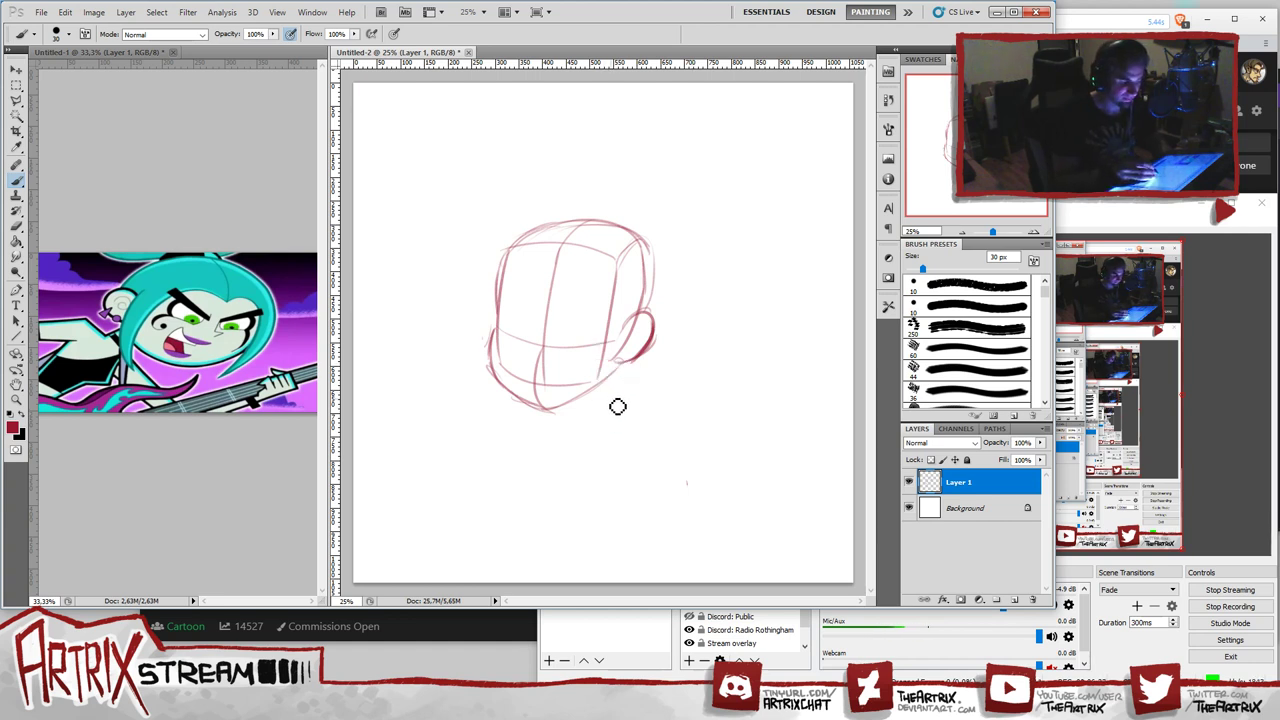
# - Try neck lines converging to a point below the chin, undoing them
pyautogui.moveTo(606, 385); pyautogui.dragTo(598, 455)
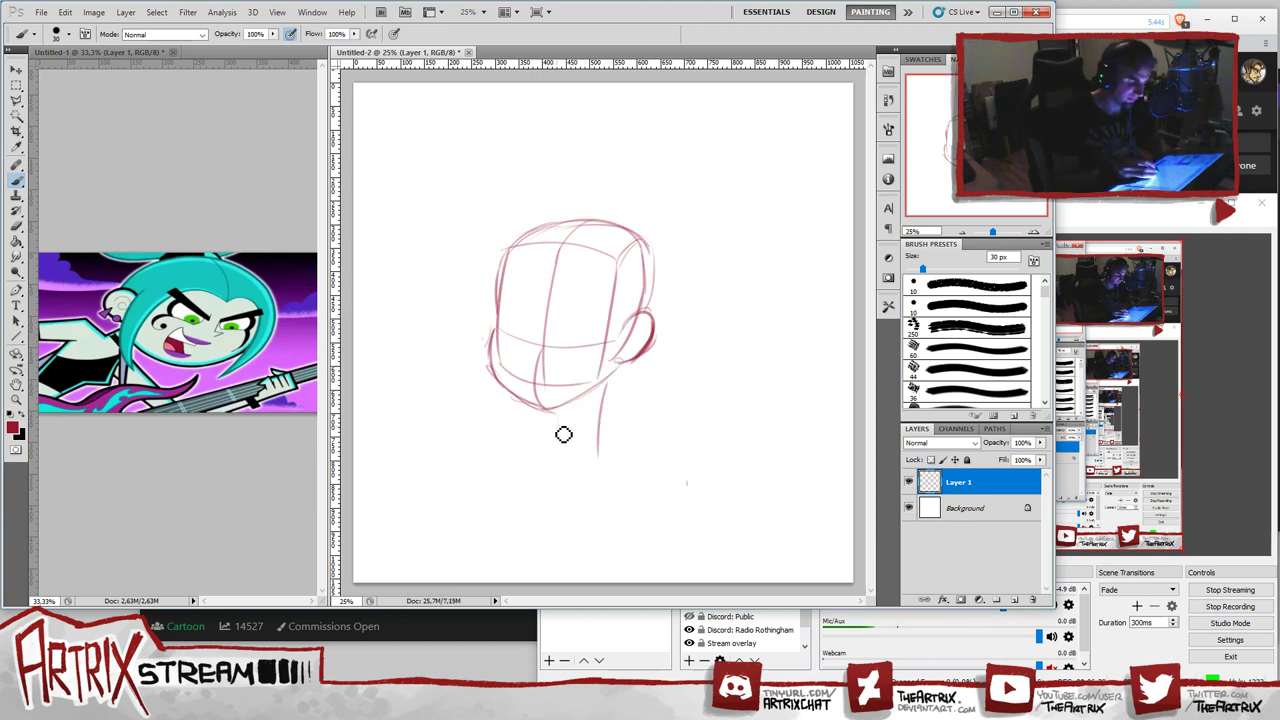
pyautogui.moveTo(559, 417)
pyautogui.mouseDown()
pyautogui.moveTo(576, 479)
pyautogui.moveTo(600, 436)
pyautogui.moveTo(571, 477)
pyautogui.mouseUp()
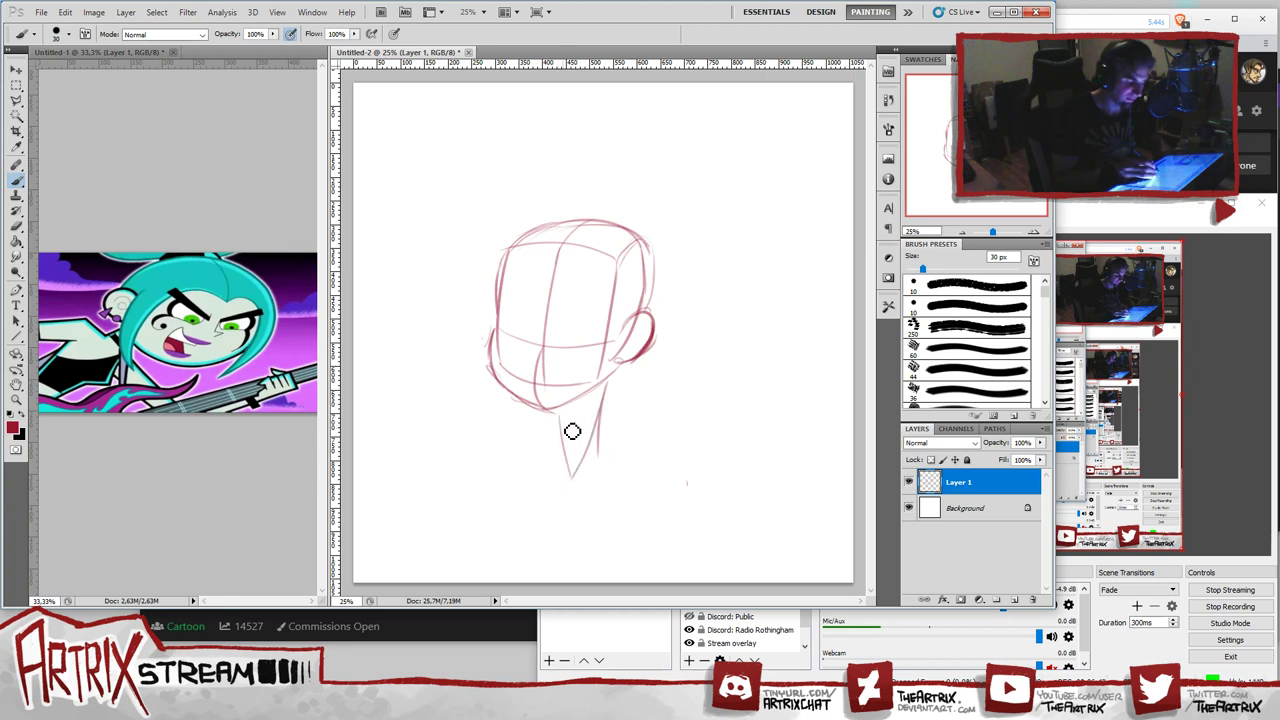
pyautogui.hotkey('ctrl', 'alt', 'z')
pyautogui.hotkey('ctrl', 'alt', 'z')
pyautogui.hotkey('ctrl', 'alt', 'z')
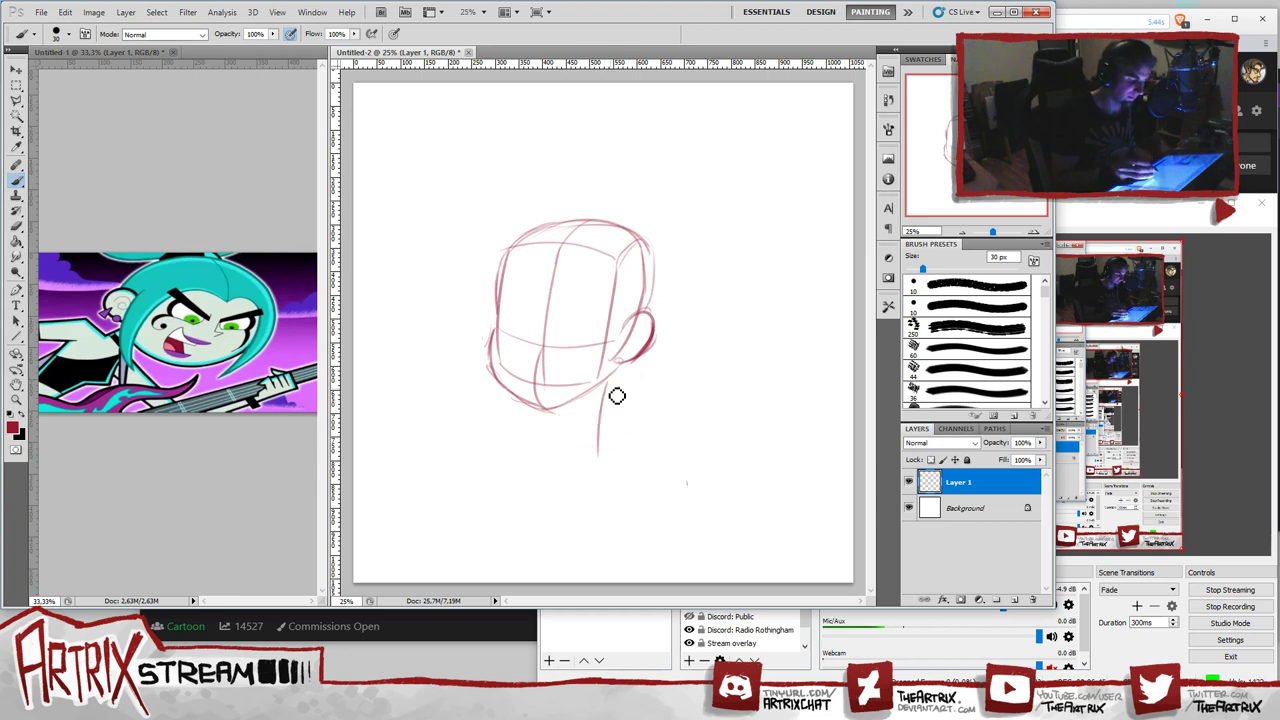
# - Draw a slightly tilted straight shoulder line below the chin, undoing and redrawing it until the slope fits
pyautogui.moveTo(515, 448); pyautogui.dragTo(641, 437)
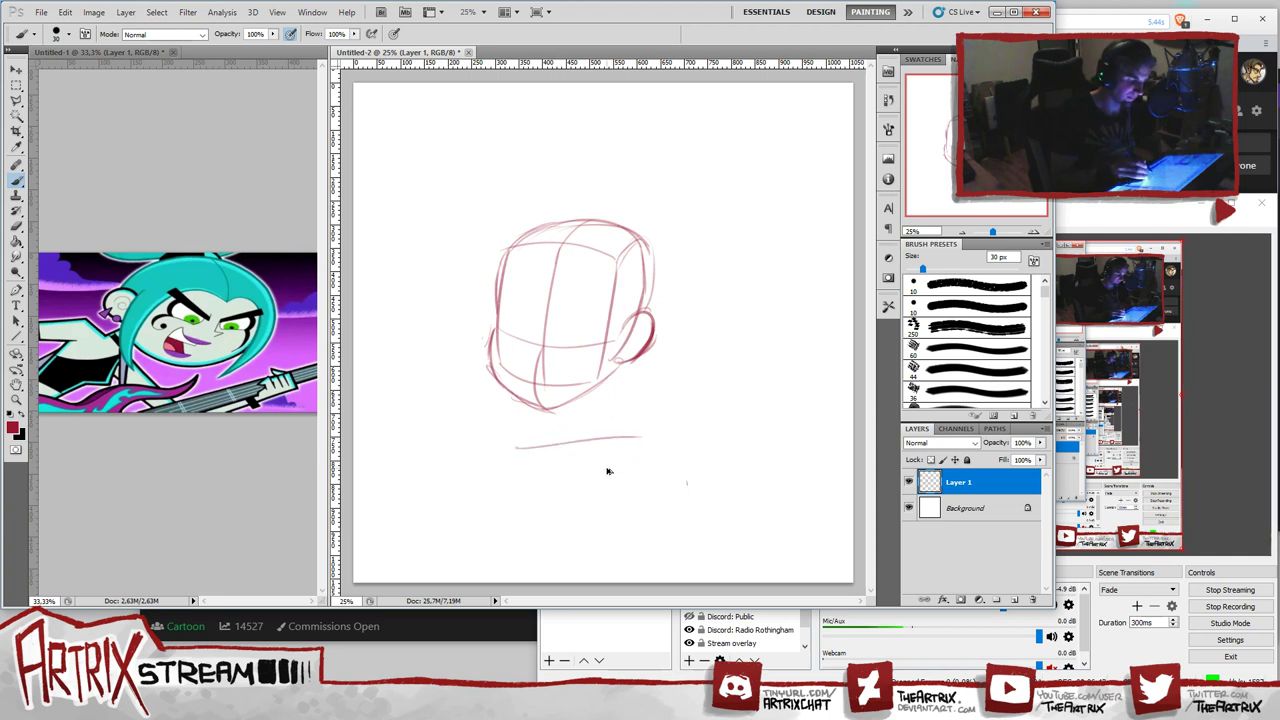
pyautogui.hotkey('ctrl', 'alt', 'z')
pyautogui.moveTo(526, 445); pyautogui.dragTo(626, 429)
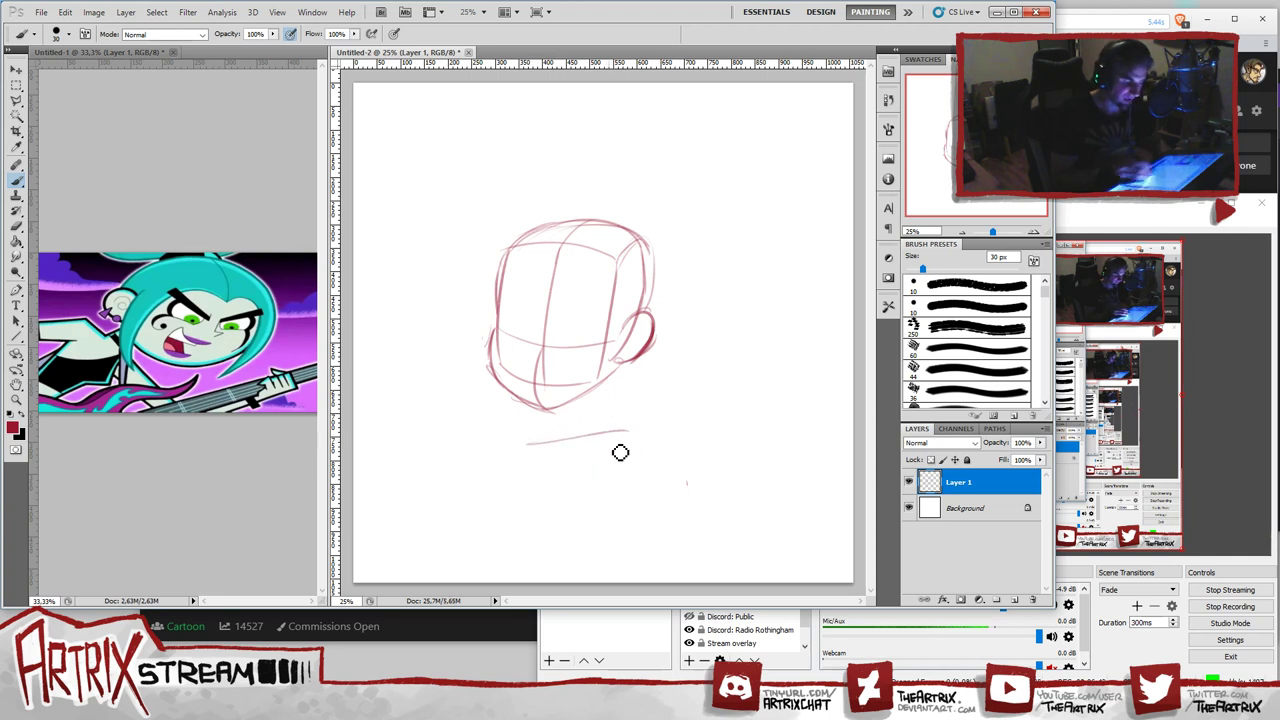
pyautogui.hotkey('ctrl', 'alt', 'z')
pyautogui.moveTo(524, 445); pyautogui.dragTo(586, 431)
pyautogui.hotkey('ctrl', 'z')
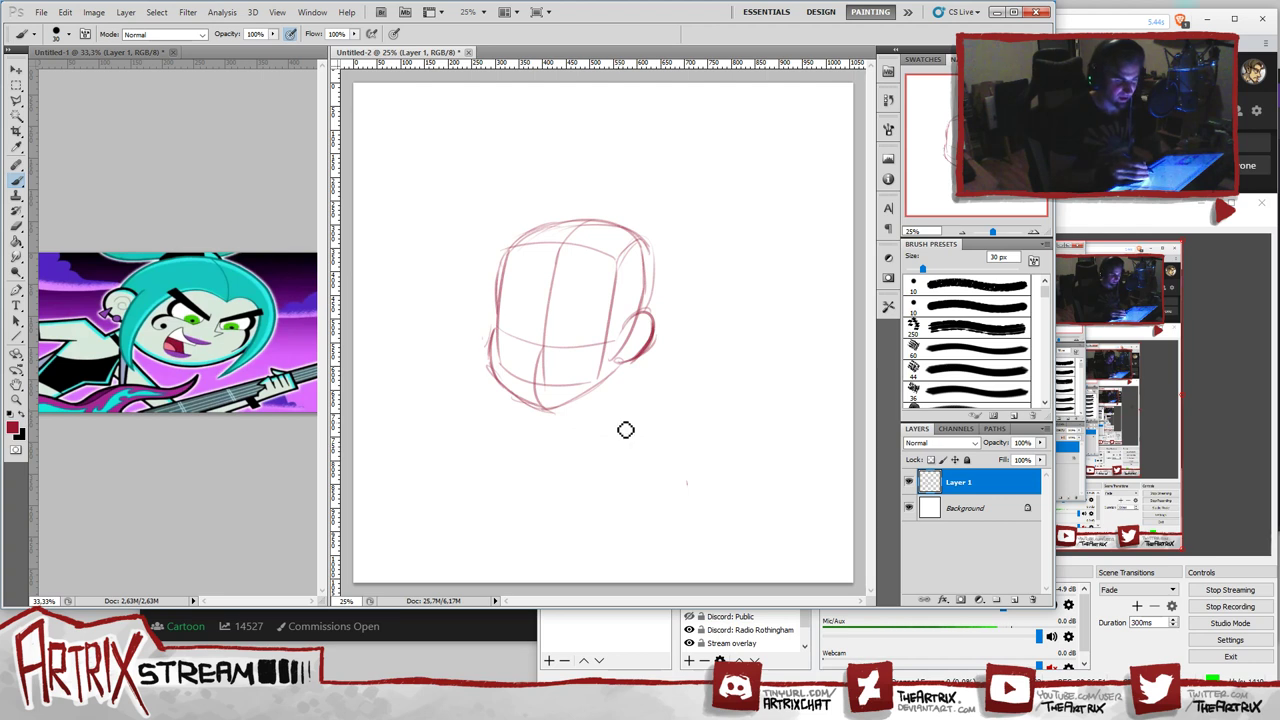
pyautogui.moveTo(518, 448); pyautogui.dragTo(645, 430)
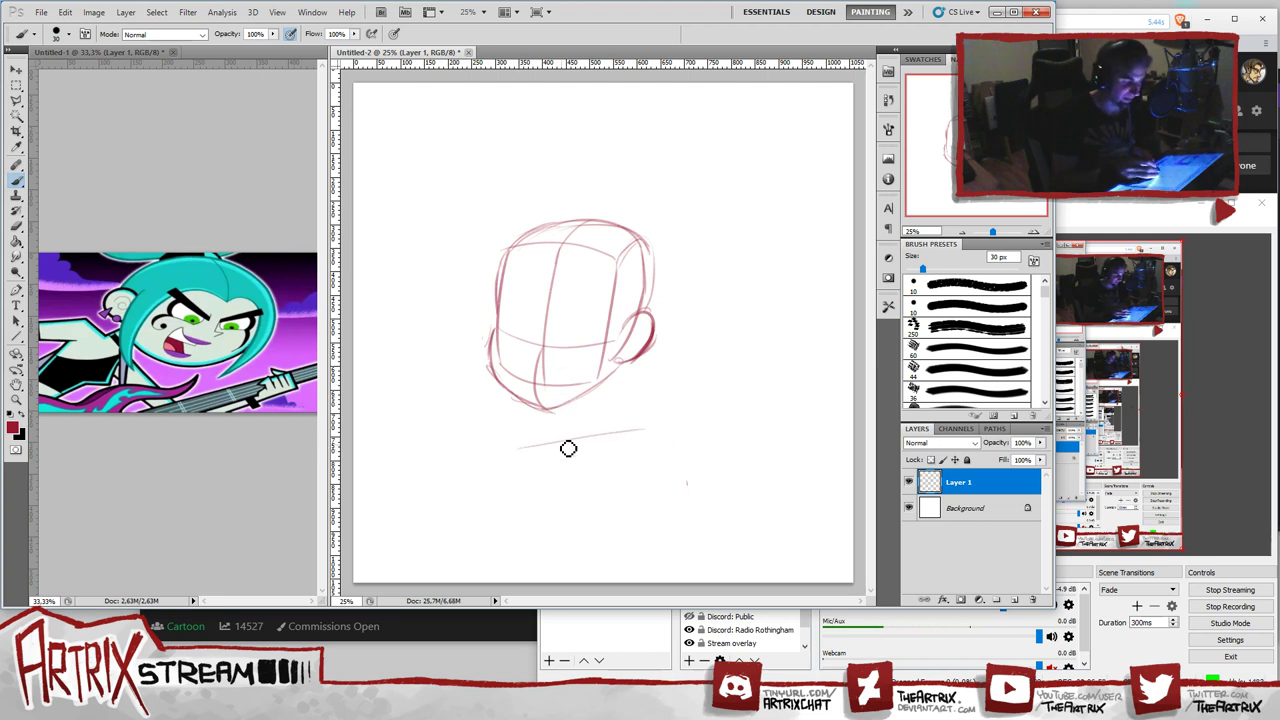
# - Try slanted front neck lines from the chin across the shoulder line, undoing each one
pyautogui.moveTo(557, 413); pyautogui.dragTo(583, 474)
pyautogui.hotkey('ctrl', 'z')
pyautogui.moveTo(559, 412); pyautogui.dragTo(581, 467)
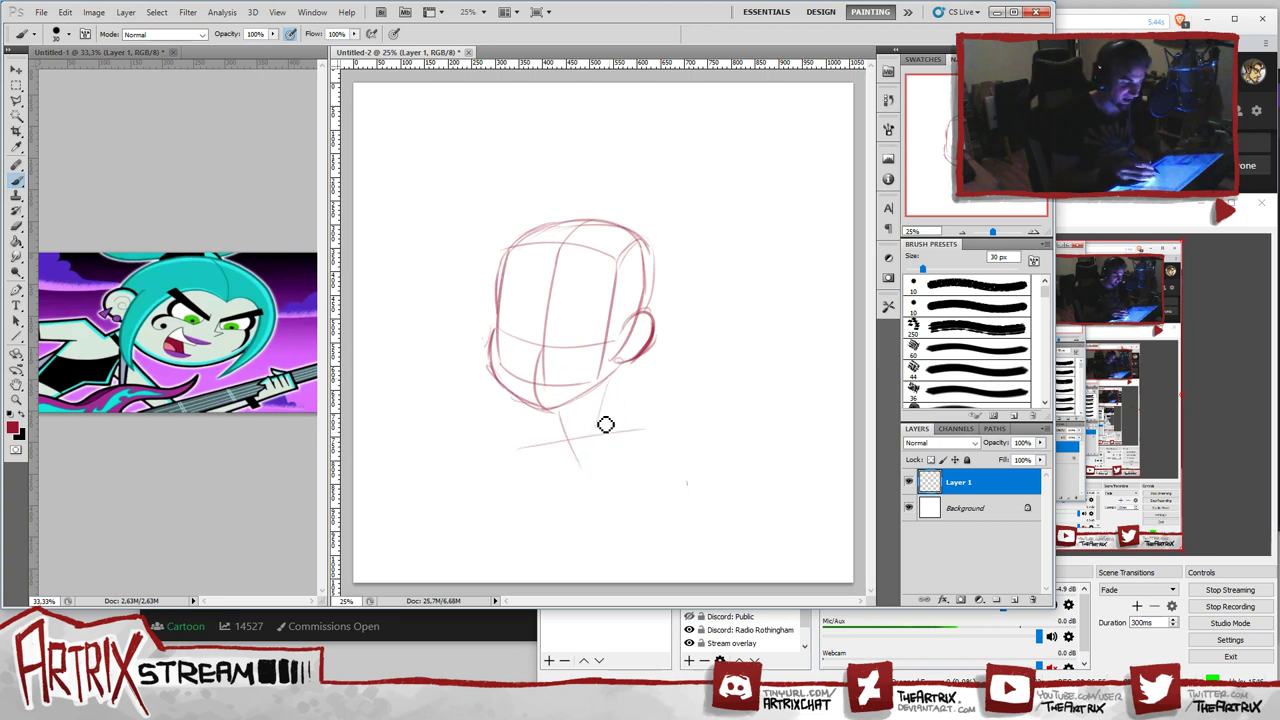
pyautogui.hotkey('ctrl', 'z')
pyautogui.moveTo(562, 420); pyautogui.dragTo(591, 497)
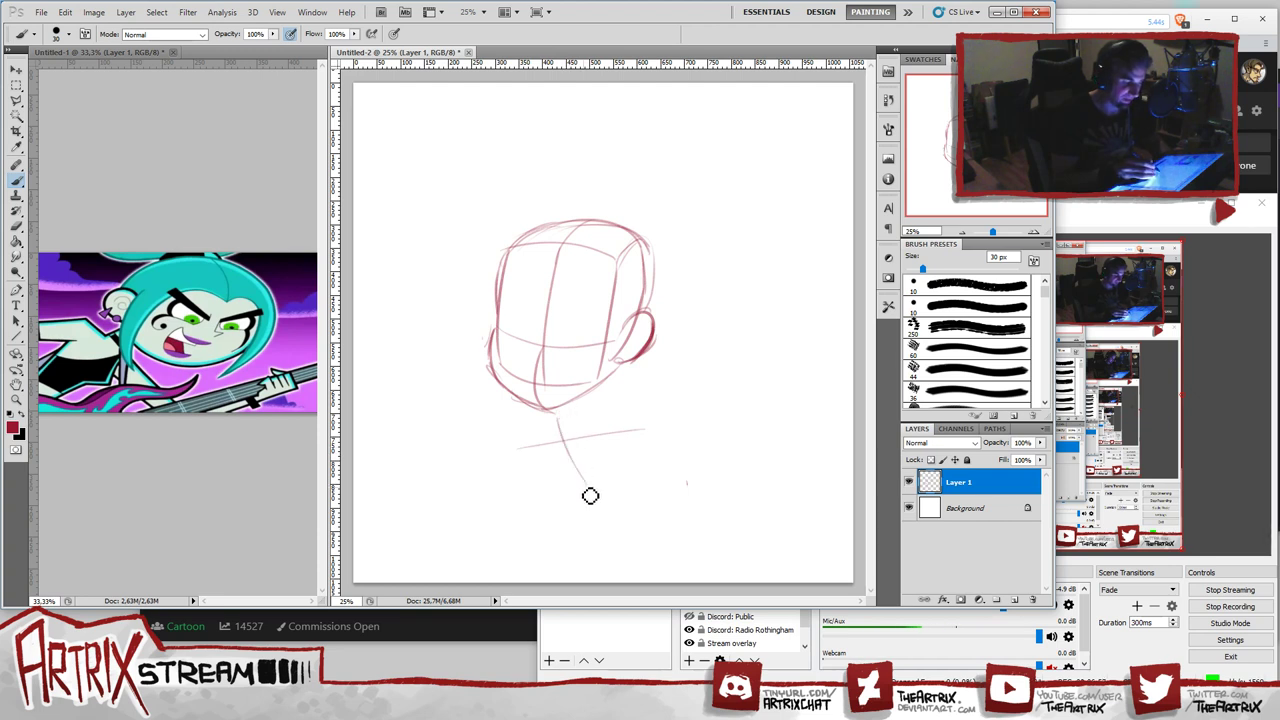
pyautogui.hotkey('ctrl', 'z')
# - Sketch both sides of the torso as long curved strokes from the shoulder line's ends to the canvas's lower edge, redrawing them once
pyautogui.moveTo(520, 448); pyautogui.dragTo(551, 574)
pyautogui.moveTo(644, 445); pyautogui.dragTo(662, 578)
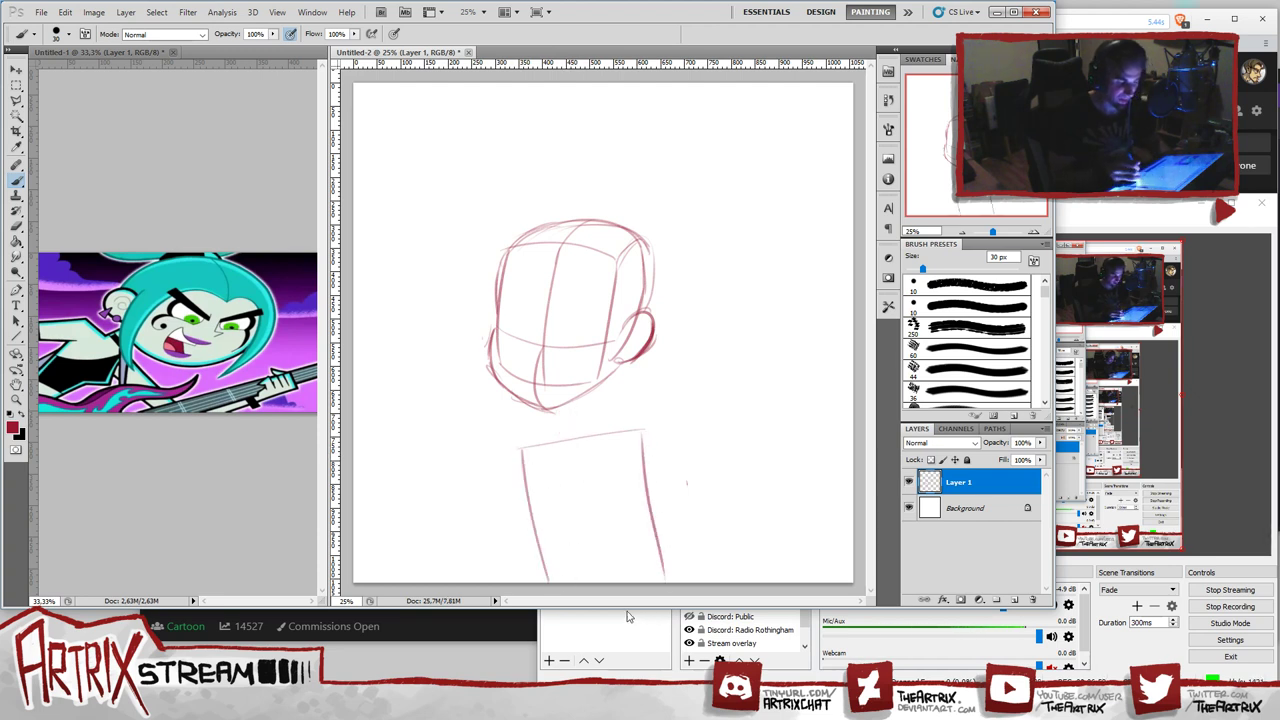
pyautogui.hotkey('ctrl', 'alt', 'z')
pyautogui.hotkey('ctrl', 'alt', 'z')
pyautogui.moveTo(645, 440); pyautogui.dragTo(662, 578)
pyautogui.moveTo(521, 448); pyautogui.dragTo(546, 578)
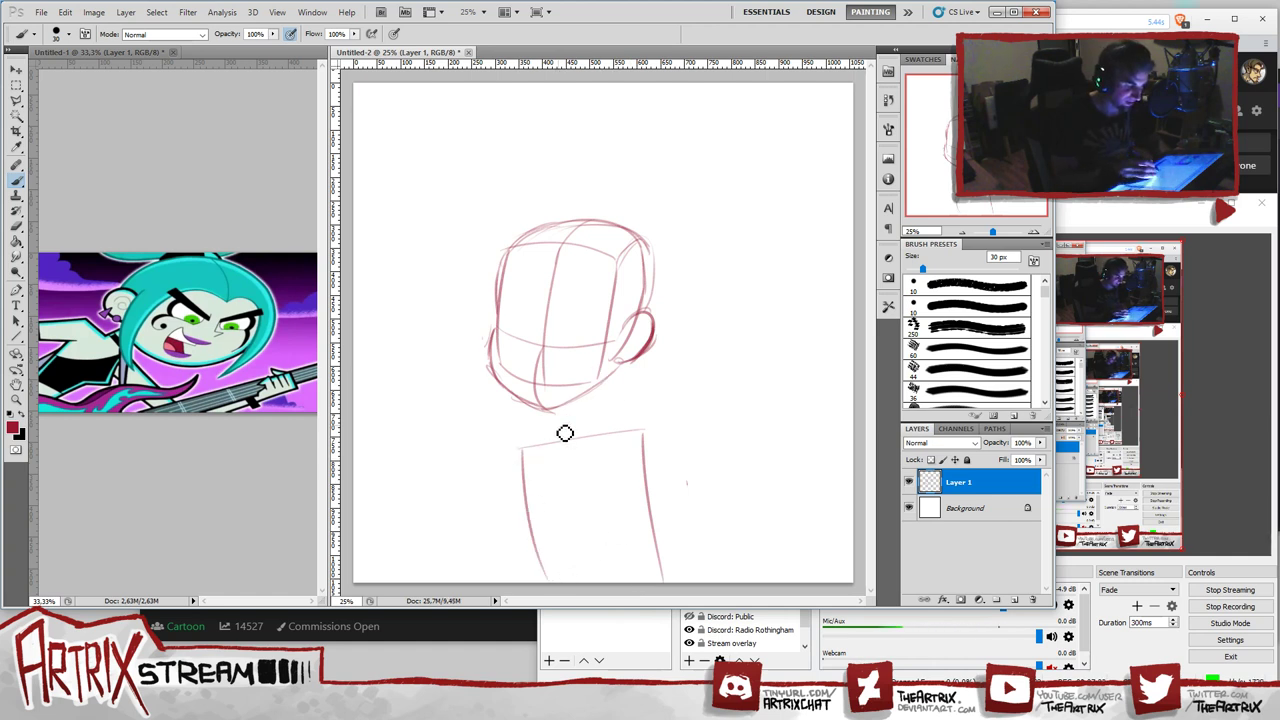
# - Try a V-shaped neck below the jaw with sloping shoulder lines on both sides, undoing all of it
pyautogui.moveTo(561, 418); pyautogui.dragTo(587, 470)
pyautogui.moveTo(591, 396); pyautogui.dragTo(588, 478)
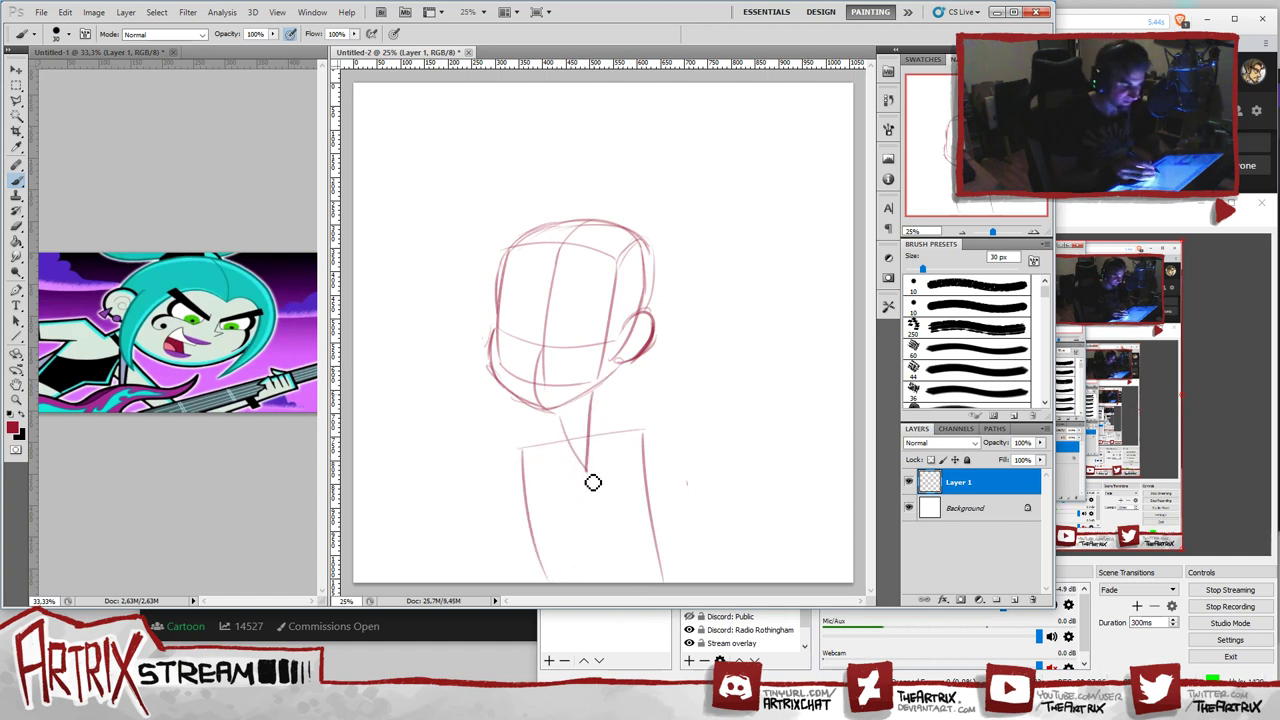
pyautogui.moveTo(525, 449)
pyautogui.mouseDown()
pyautogui.moveTo(584, 425)
pyautogui.moveTo(650, 440)
pyautogui.mouseUp()
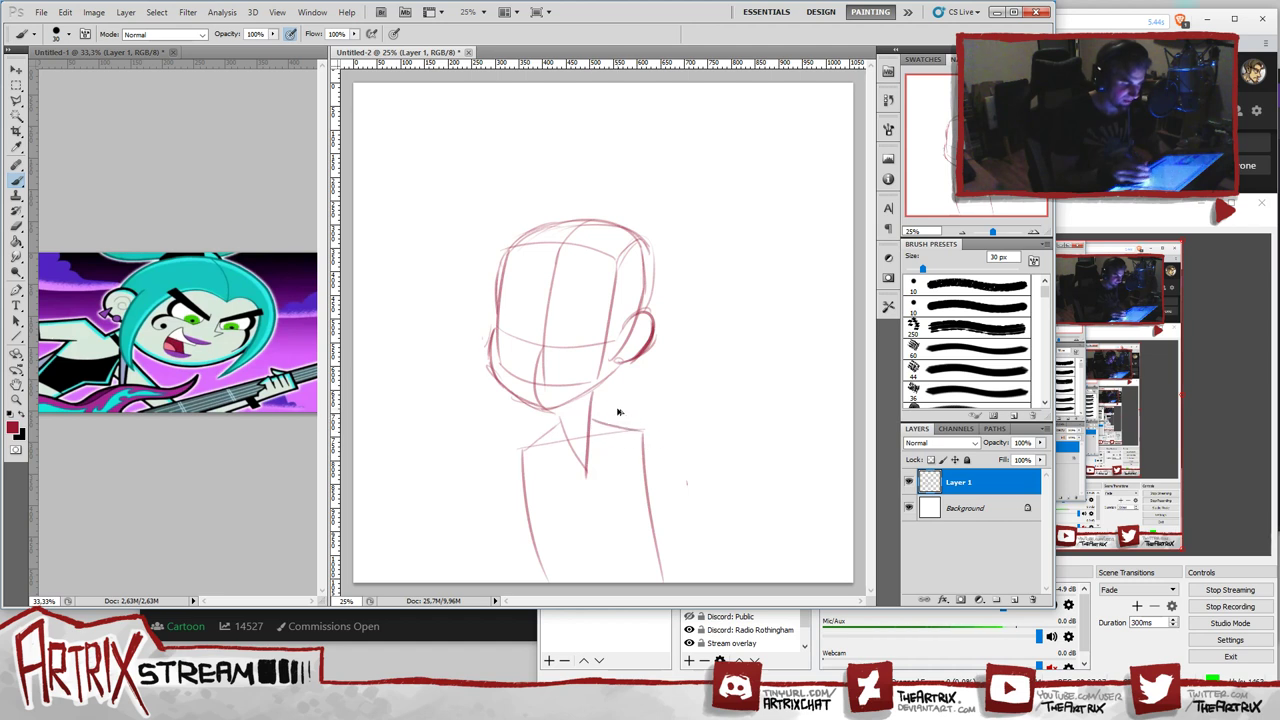
pyautogui.hotkey('ctrl', 'alt', 'z')
pyautogui.hotkey('ctrl', 'alt', 'z')
pyautogui.hotkey('ctrl', 'alt', 'z')
pyautogui.hotkey('ctrl', 'alt', 'z')
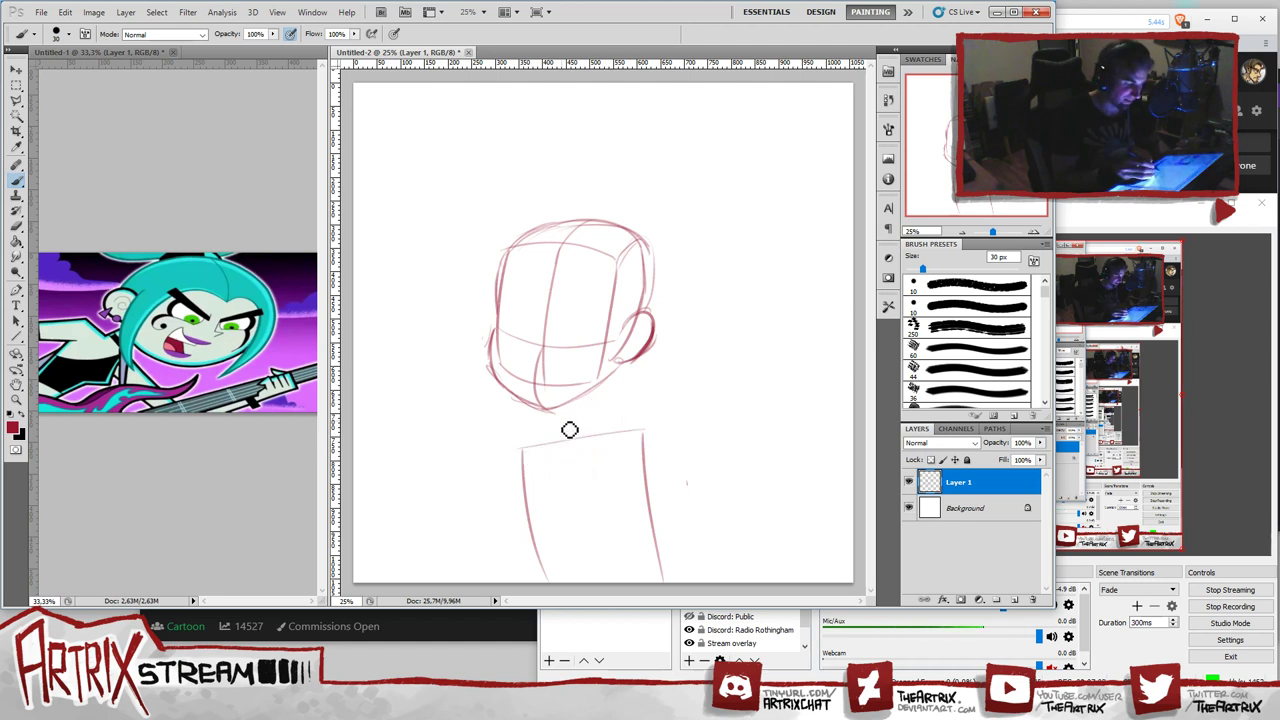
# - Redraw the neck as a V from the chin and jaw to a point inside the torso, undoing the extra shoulder stroke
pyautogui.moveTo(554, 410); pyautogui.dragTo(588, 477)
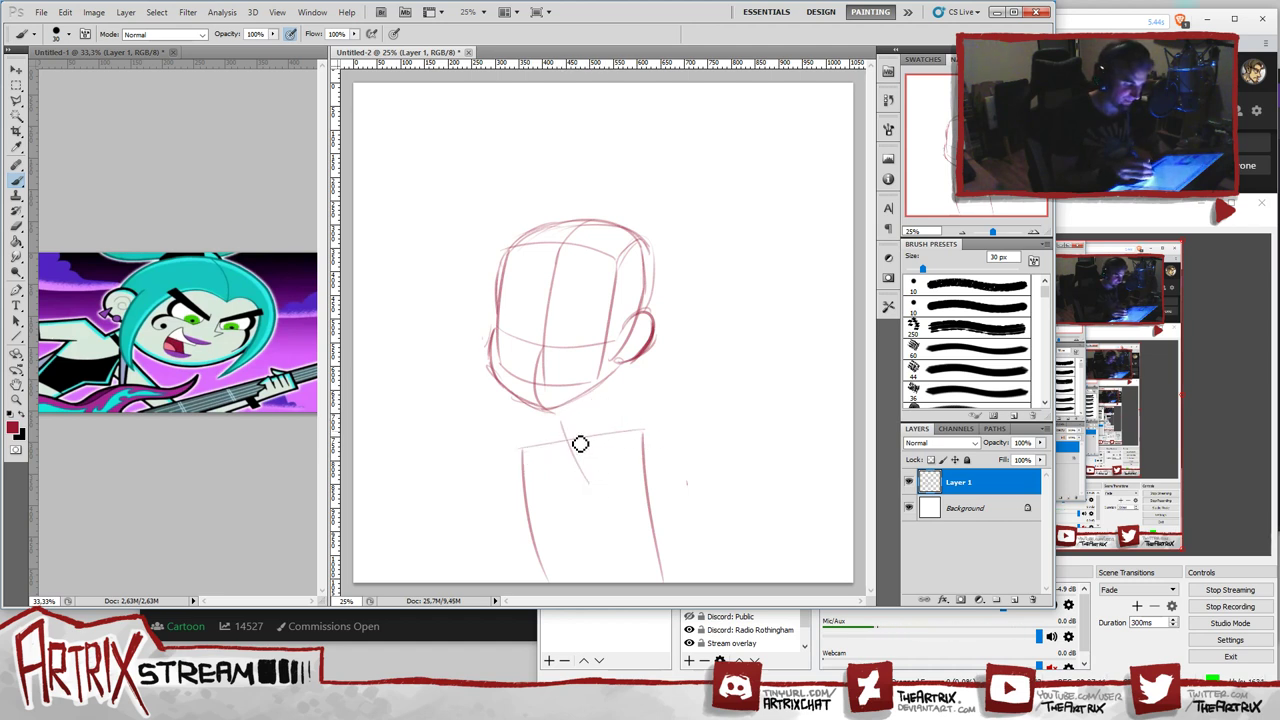
pyautogui.hotkey('ctrl', 'alt', 'z')
pyautogui.moveTo(560, 418)
pyautogui.mouseDown()
pyautogui.moveTo(597, 481)
pyautogui.moveTo(585, 462)
pyautogui.moveTo(597, 480)
pyautogui.moveTo(598, 400)
pyautogui.mouseUp()
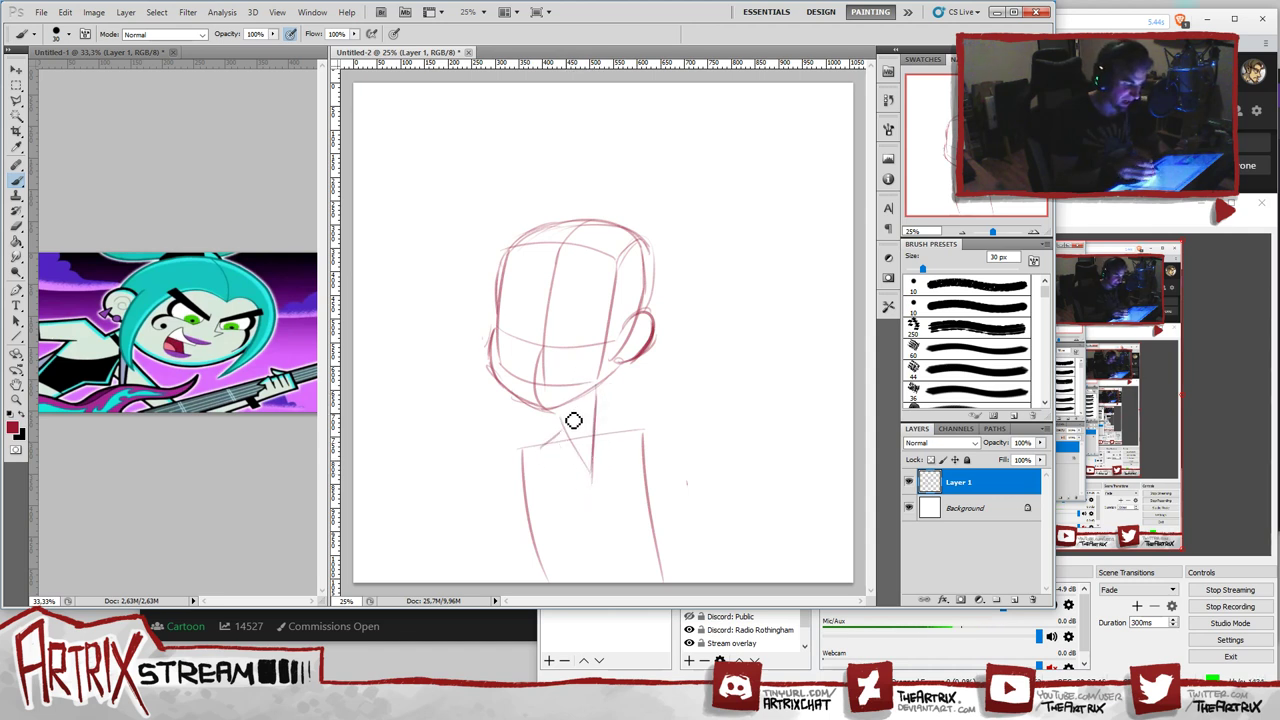
pyautogui.hotkey('ctrl', 'alt', 'z')
pyautogui.hotkey('ctrl', 'alt', 'z')
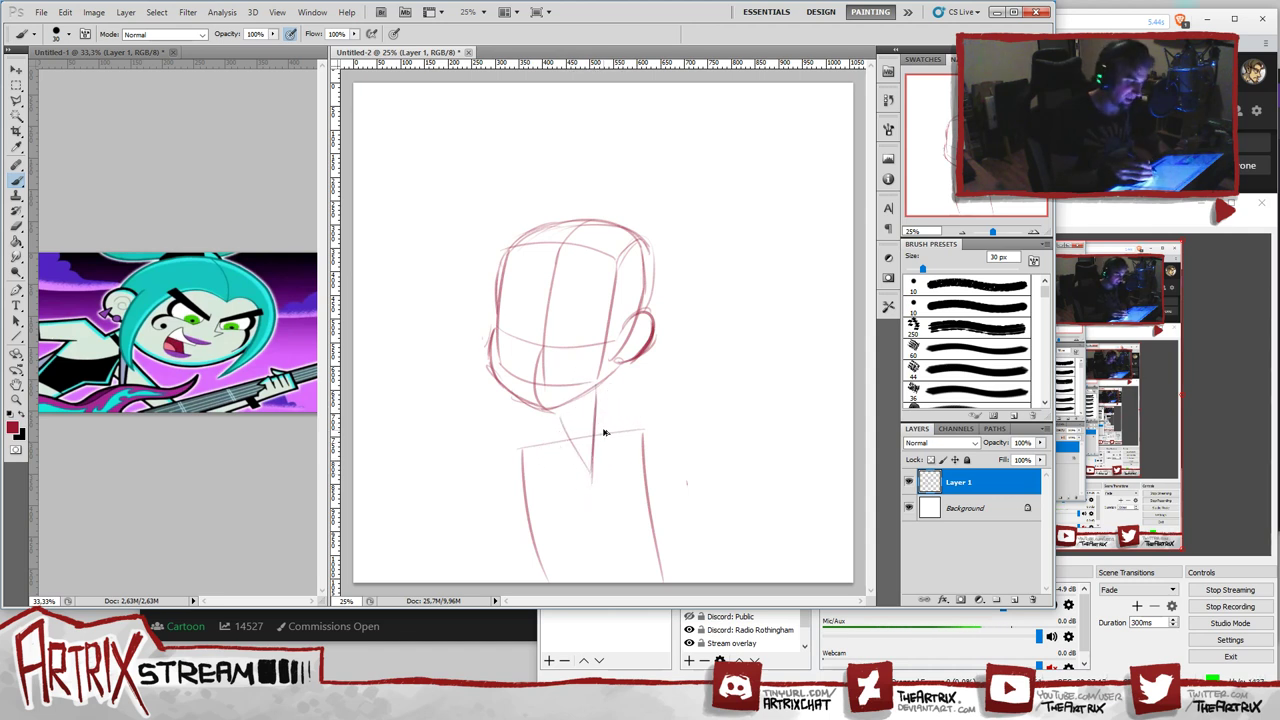
# - Undo the V-shaped neck and try new strokes from the chin and jaw to a point in the torso, undoing those too
pyautogui.hotkey('ctrl', 'alt', 'z')
pyautogui.hotkey('ctrl', 'alt', 'z')
pyautogui.hotkey('ctrl', 'alt', 'z')
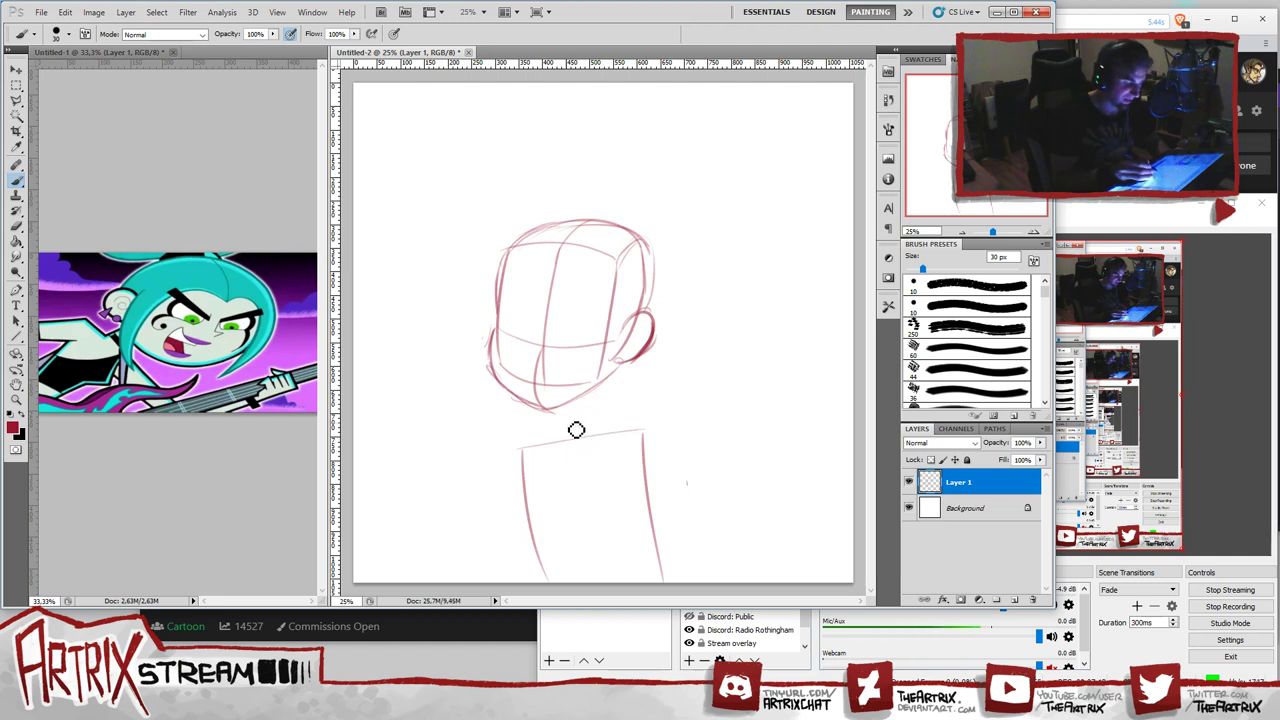
pyautogui.moveTo(558, 413)
pyautogui.mouseDown()
pyautogui.moveTo(596, 466)
pyautogui.moveTo(591, 497)
pyautogui.mouseUp()
pyautogui.hotkey('ctrl', 'alt', 'z')
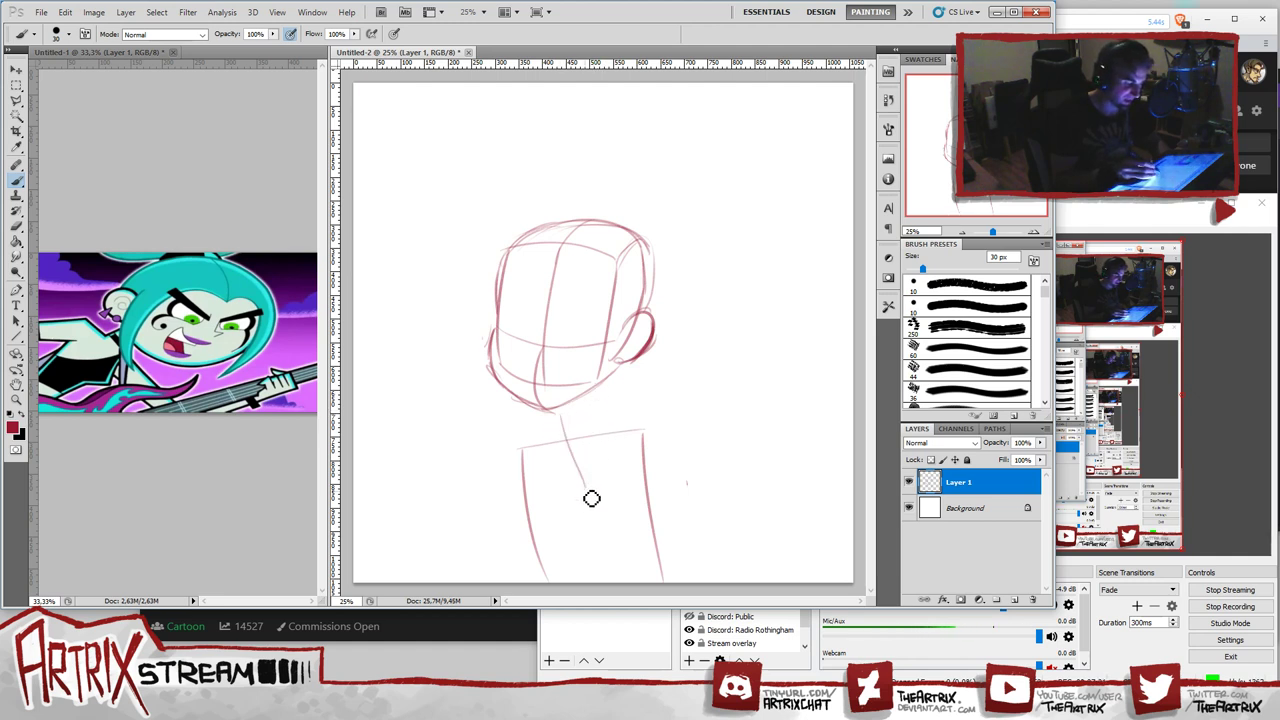
pyautogui.hotkey('ctrl', 'alt', 'z')
pyautogui.moveTo(563, 420); pyautogui.dragTo(587, 480)
pyautogui.moveTo(595, 400); pyautogui.dragTo(589, 481)
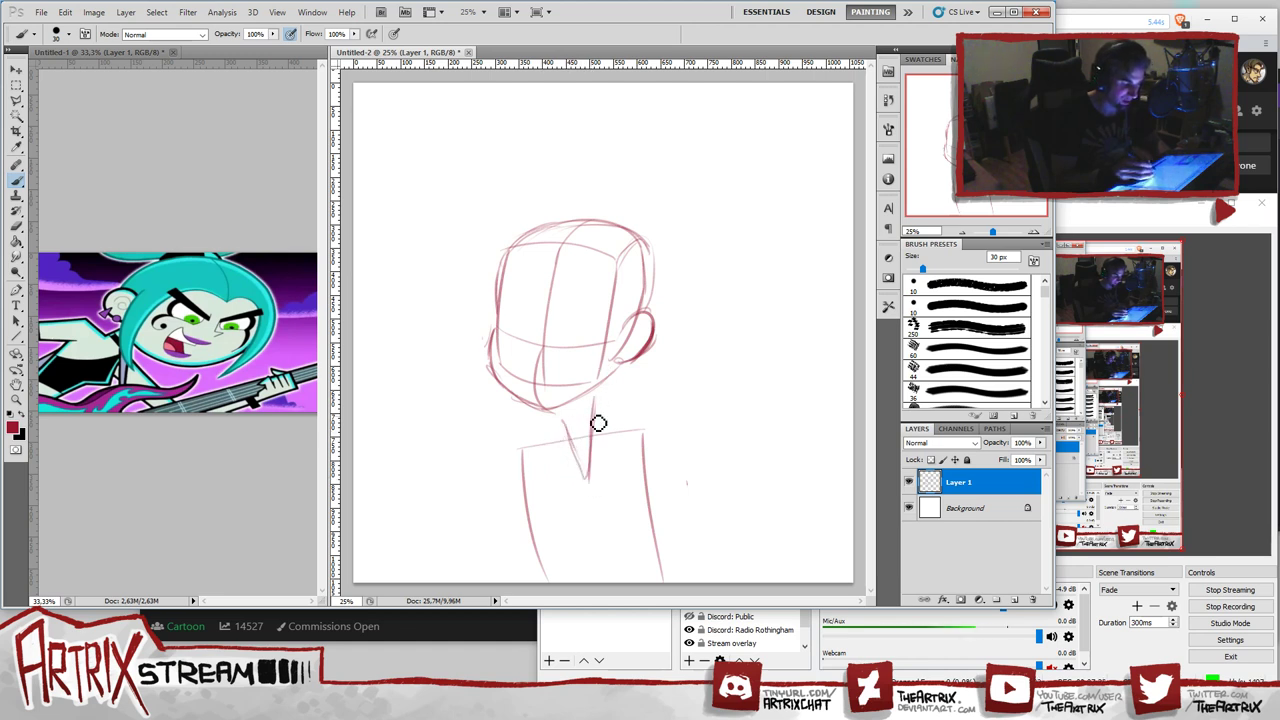
pyautogui.hotkey('ctrl', 'z')
pyautogui.hotkey('ctrl', 'alt', 'z')
pyautogui.hotkey('ctrl', 'alt', 'z')
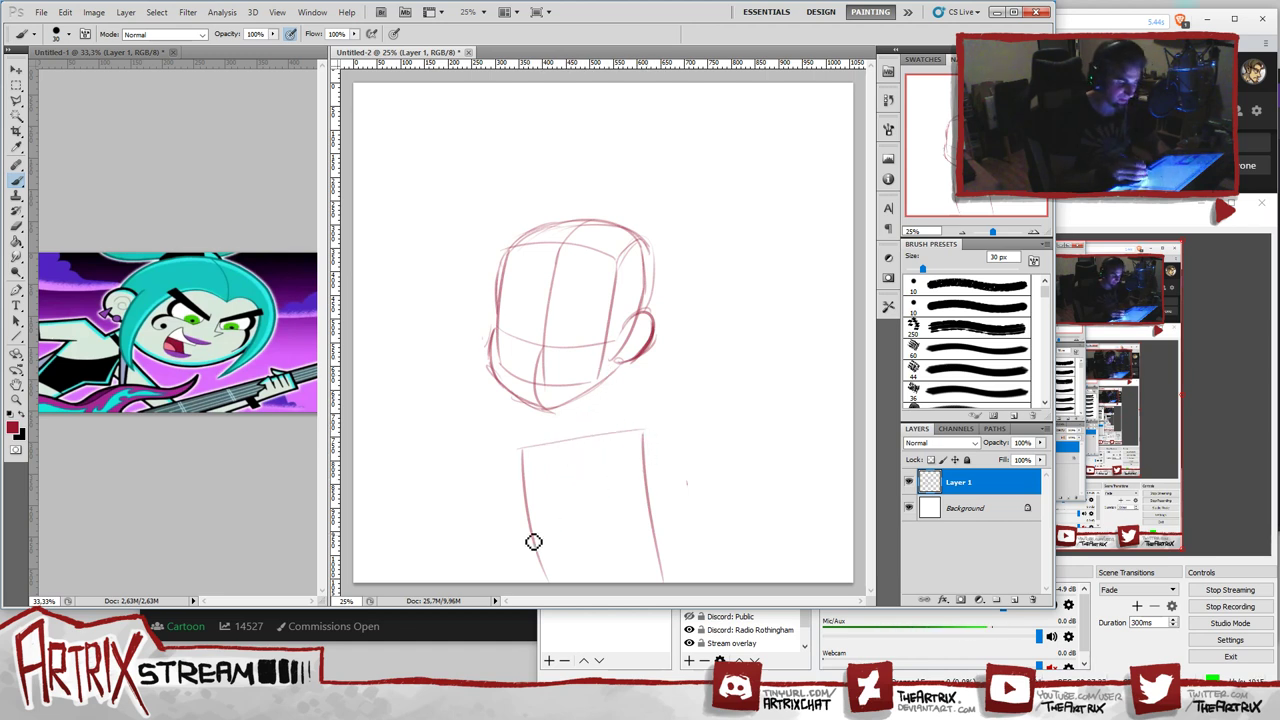
# - Sketch a curved horizontal guide across the torso, redrawing it once, and a curved vertical centre line from the shoulder line downward
pyautogui.moveTo(534, 525); pyautogui.dragTo(644, 520)
pyautogui.hotkey('ctrl', 'z')
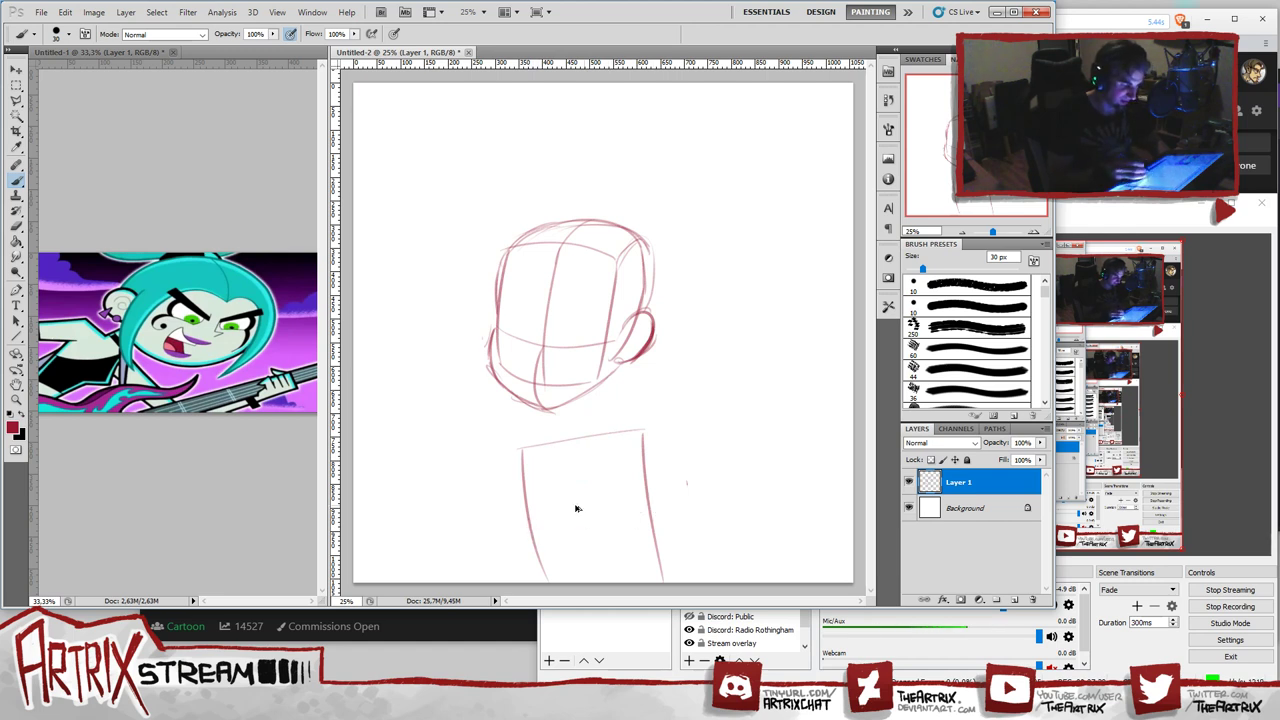
pyautogui.moveTo(532, 523)
pyautogui.mouseDown()
pyautogui.moveTo(588, 537)
pyautogui.moveTo(620, 515)
pyautogui.mouseUp()
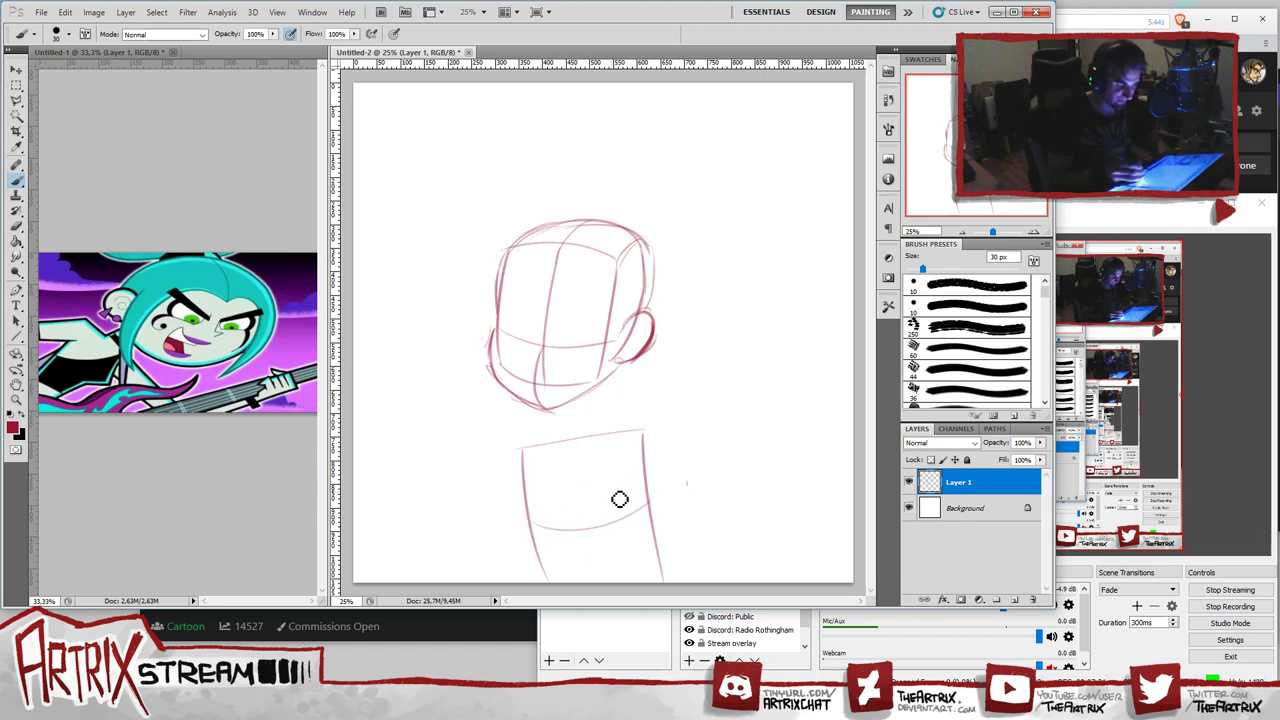
pyautogui.moveTo(577, 451); pyautogui.dragTo(596, 579)
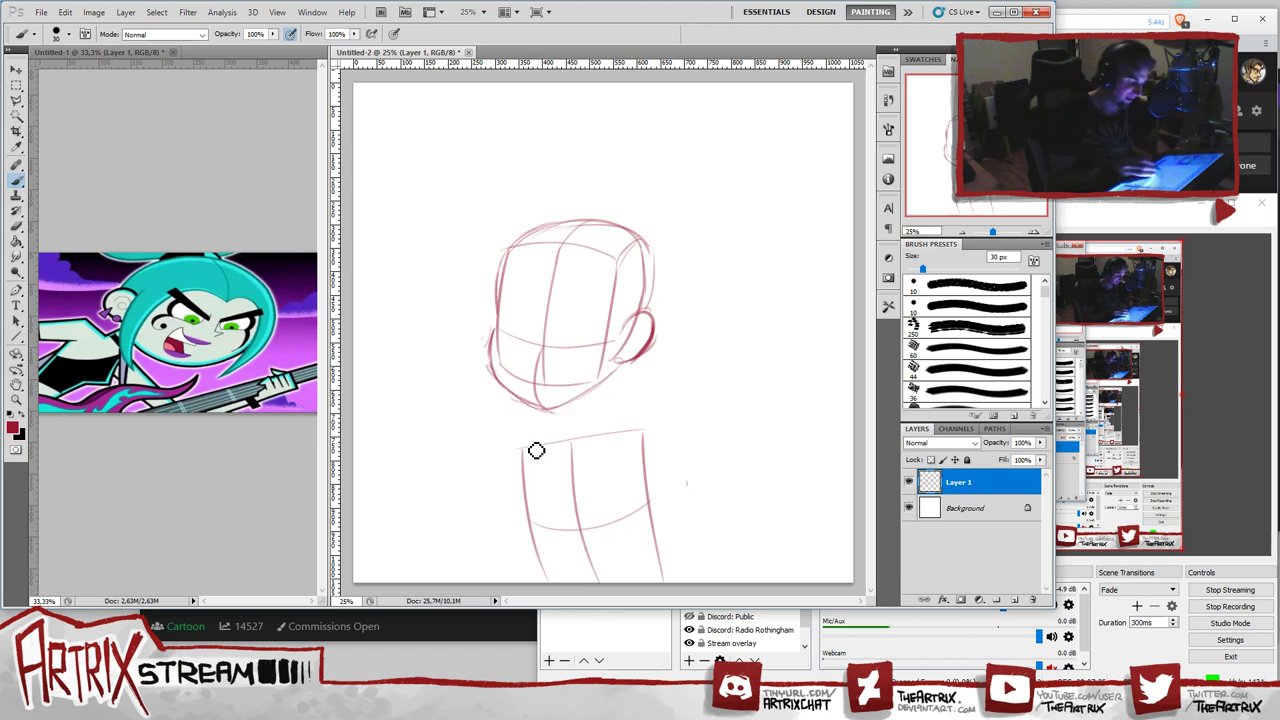
# - Sketch a shallow V from the shoulder corners to the torso's centre line, add slanted neck lines, and retrace the jaw
pyautogui.moveTo(524, 450)
pyautogui.mouseDown()
pyautogui.moveTo(609, 467)
pyautogui.moveTo(583, 468)
pyautogui.moveTo(646, 442)
pyautogui.moveTo(592, 416)
pyautogui.moveTo(566, 449)
pyautogui.moveTo(578, 462)
pyautogui.moveTo(597, 402)
pyautogui.moveTo(567, 427)
pyautogui.moveTo(576, 470)
pyautogui.moveTo(594, 391)
pyautogui.mouseUp()
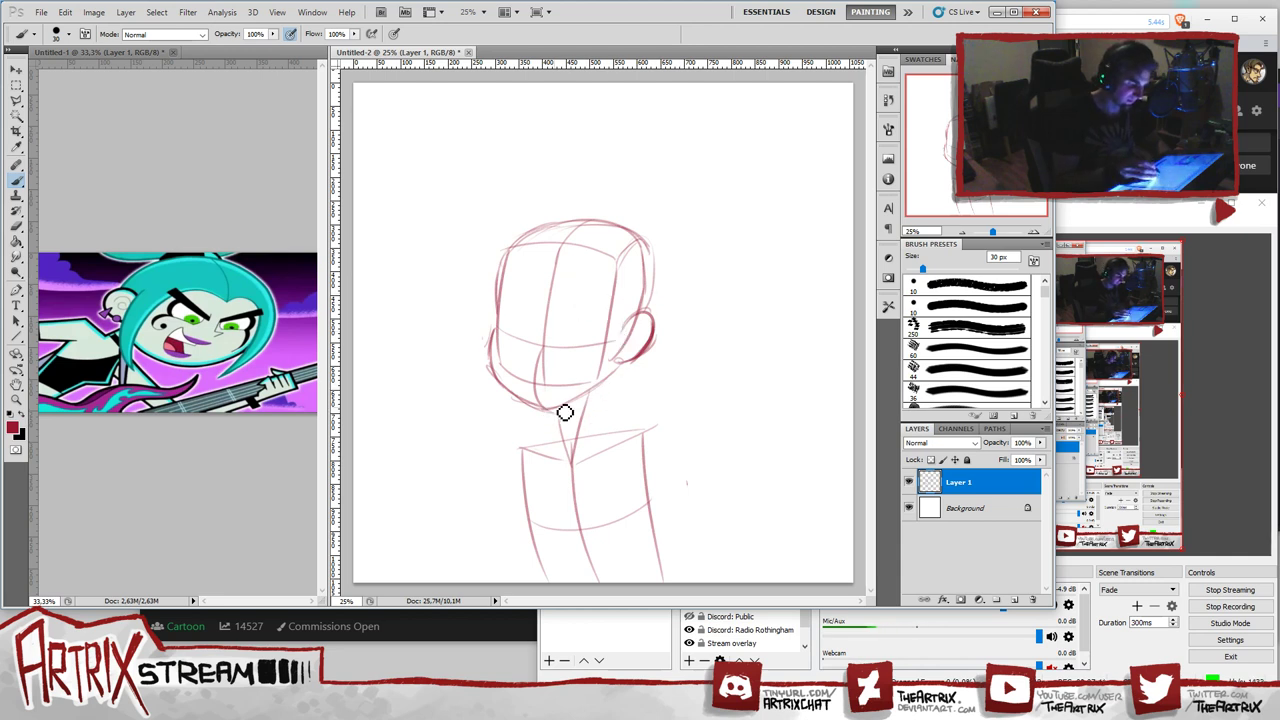
pyautogui.moveTo(563, 411); pyautogui.dragTo(620, 378)
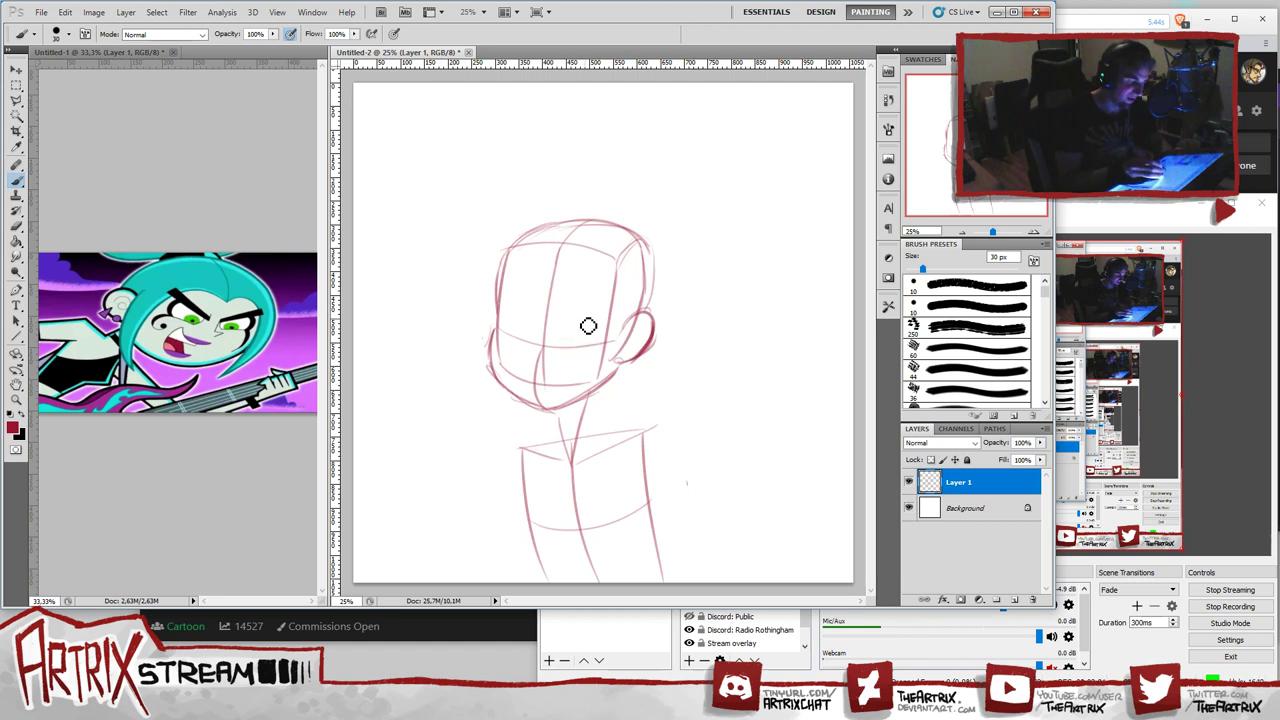
# - Sketch two rounded eyes, a small pointed nose and a wide smirking mouth with a lower lip on the face
pyautogui.moveTo(574, 352); pyautogui.dragTo(600, 330)
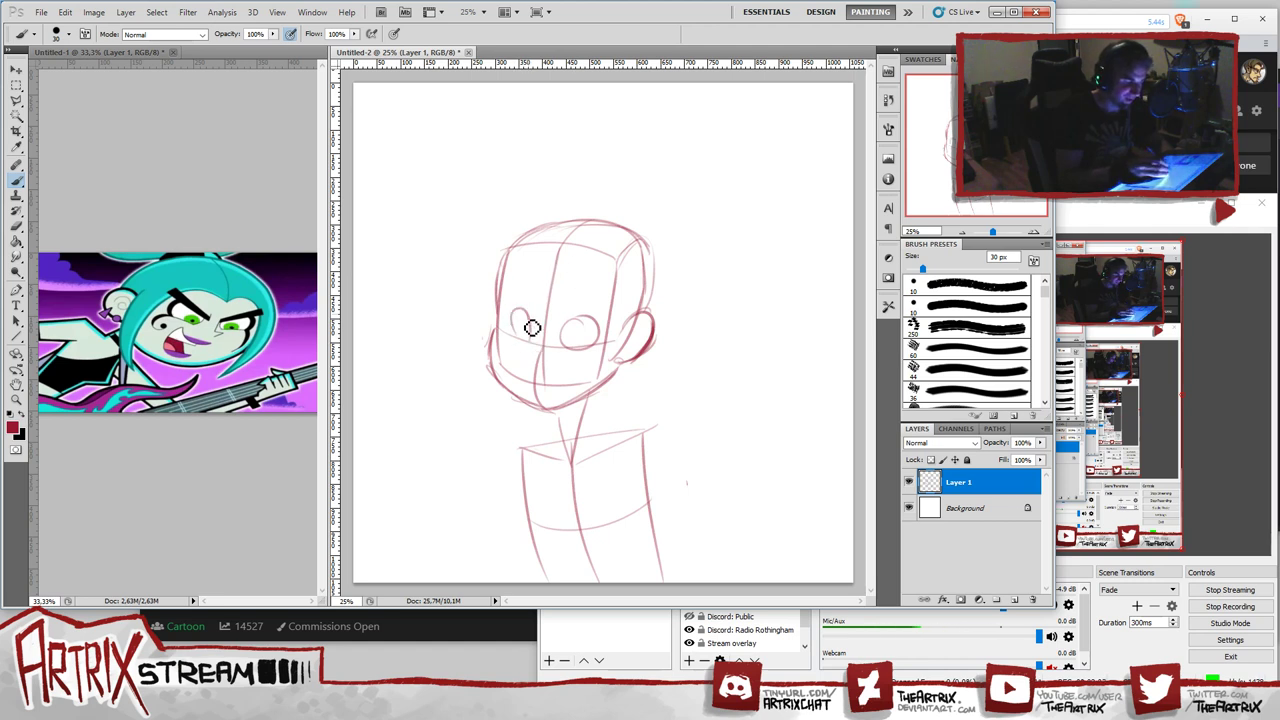
pyautogui.moveTo(528, 340); pyautogui.dragTo(520, 344)
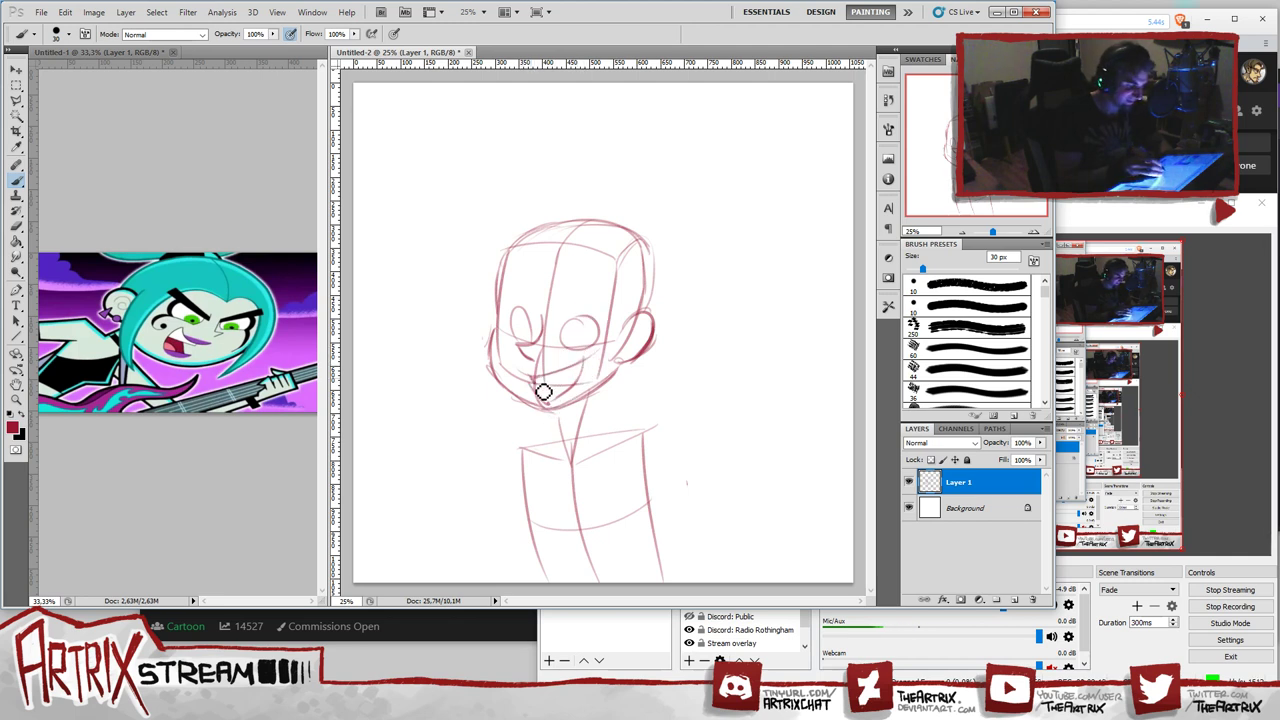
pyautogui.moveTo(543, 392); pyautogui.dragTo(586, 378)
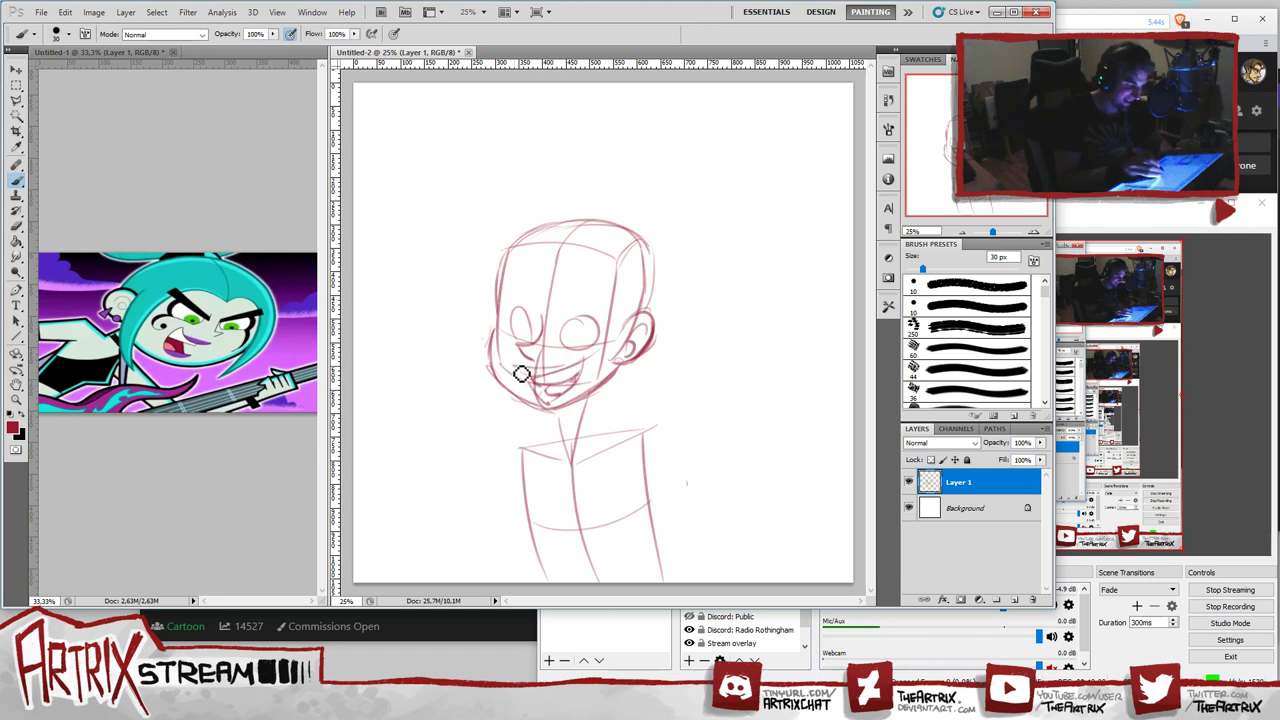
pyautogui.moveTo(516, 369); pyautogui.dragTo(569, 373)
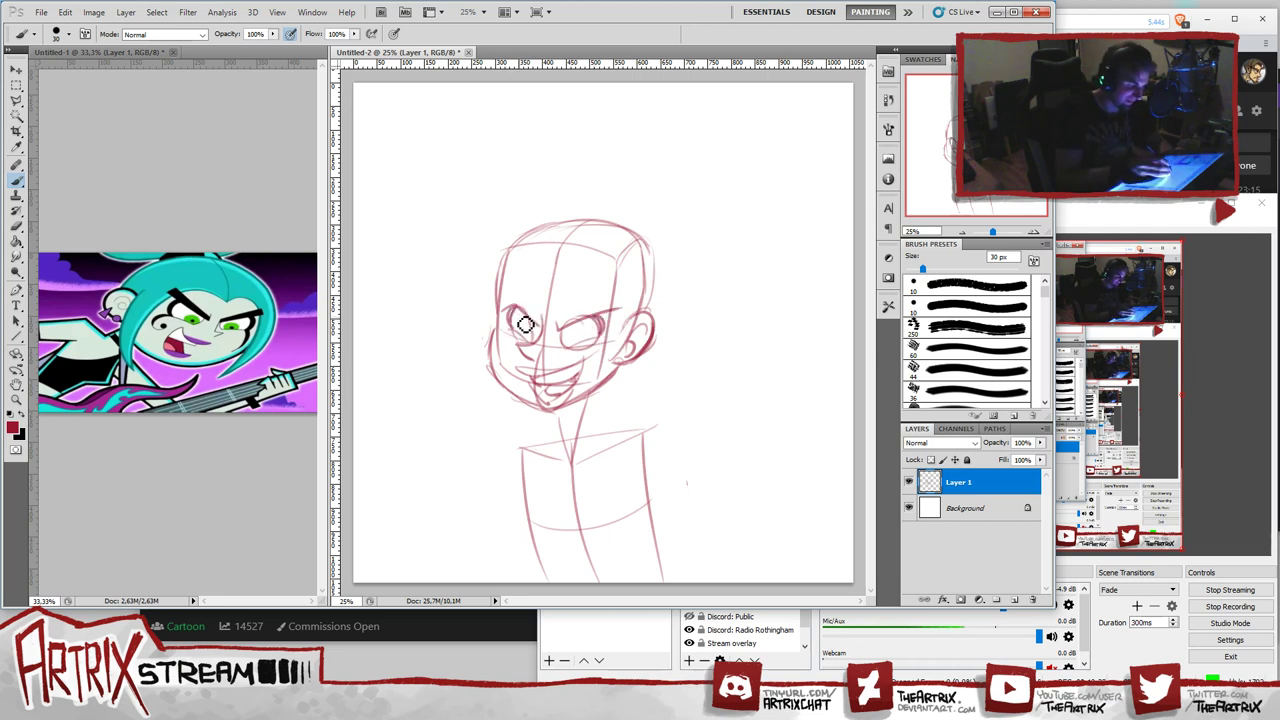
# - Draw pupils inside both eyes and strengthen the angry slanted eyebrows above them
pyautogui.moveTo(514, 329); pyautogui.dragTo(526, 314)
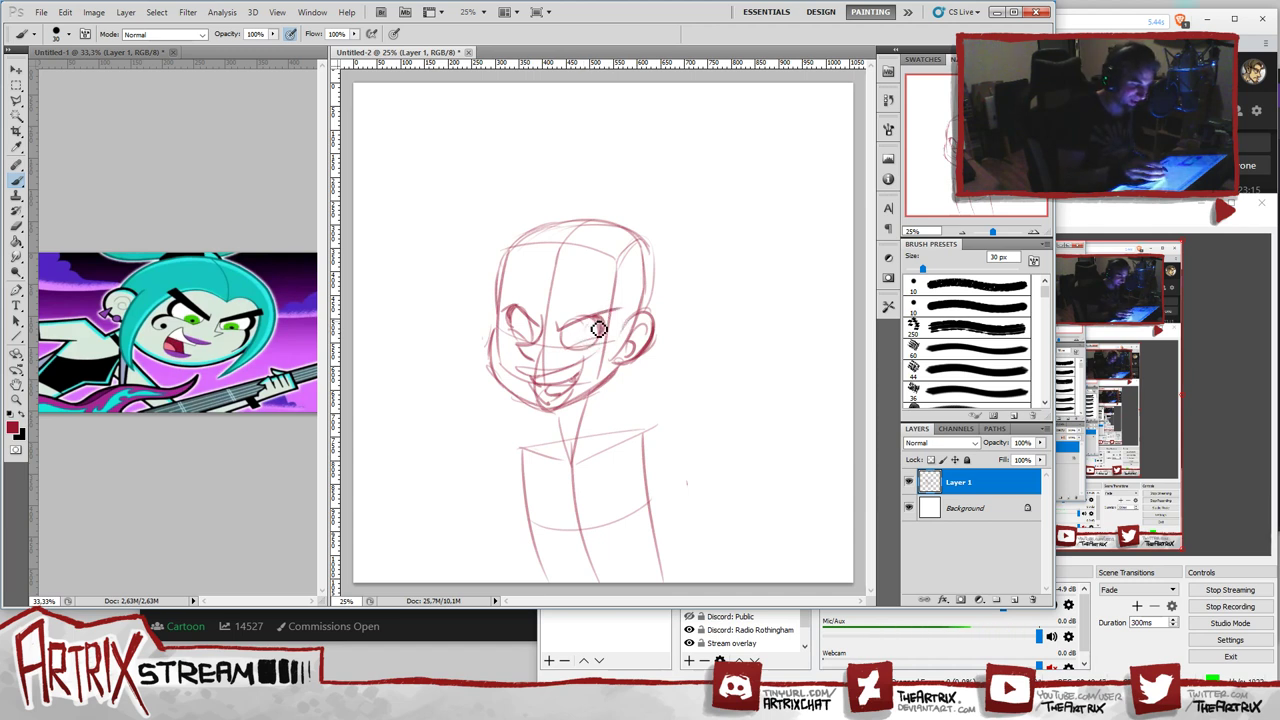
pyautogui.moveTo(594, 322)
pyautogui.mouseDown()
pyautogui.moveTo(605, 341)
pyautogui.moveTo(592, 324)
pyautogui.mouseUp()
pyautogui.moveTo(508, 312)
pyautogui.mouseDown()
pyautogui.moveTo(533, 331)
pyautogui.moveTo(604, 314)
pyautogui.moveTo(570, 330)
pyautogui.moveTo(626, 323)
pyautogui.moveTo(586, 308)
pyautogui.moveTo(506, 312)
pyautogui.moveTo(552, 349)
pyautogui.mouseUp()
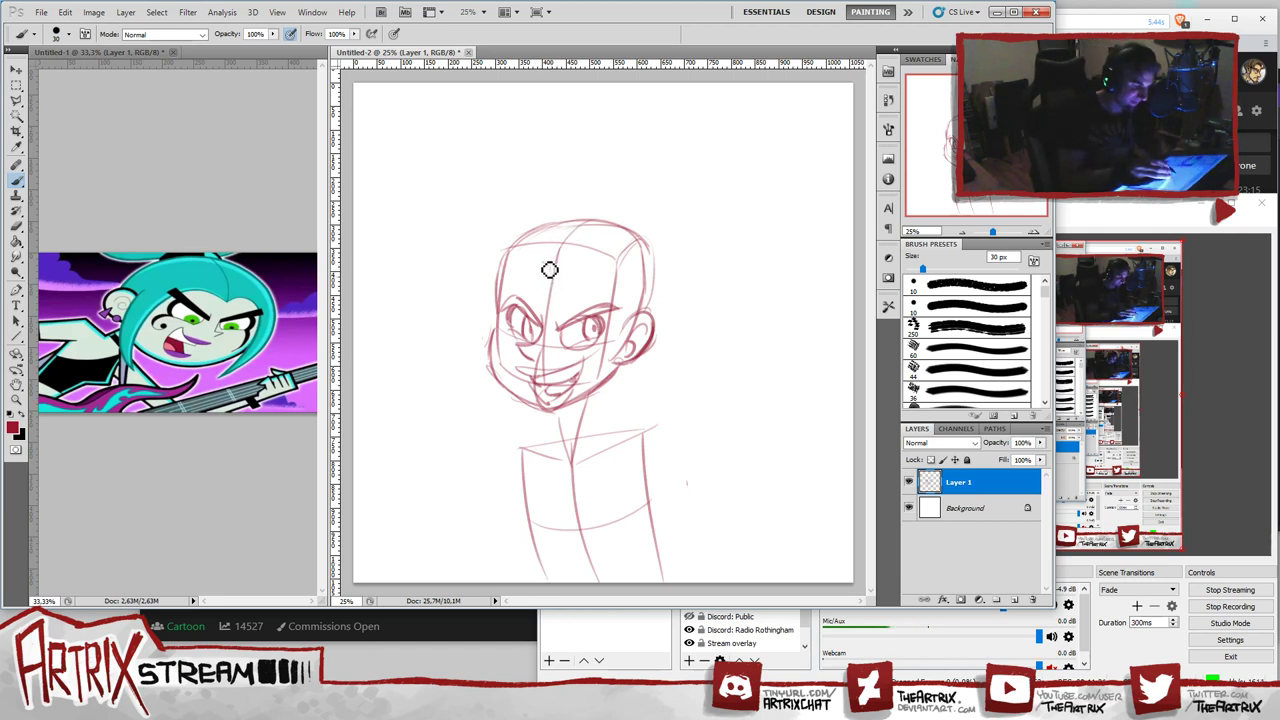
# - Sketch a hairline of two arches meeting at the forehead's centre, with a pointed lock falling in front of the ear
pyautogui.moveTo(549, 268); pyautogui.dragTo(502, 416)
pyautogui.hotkey('ctrl', 'z')
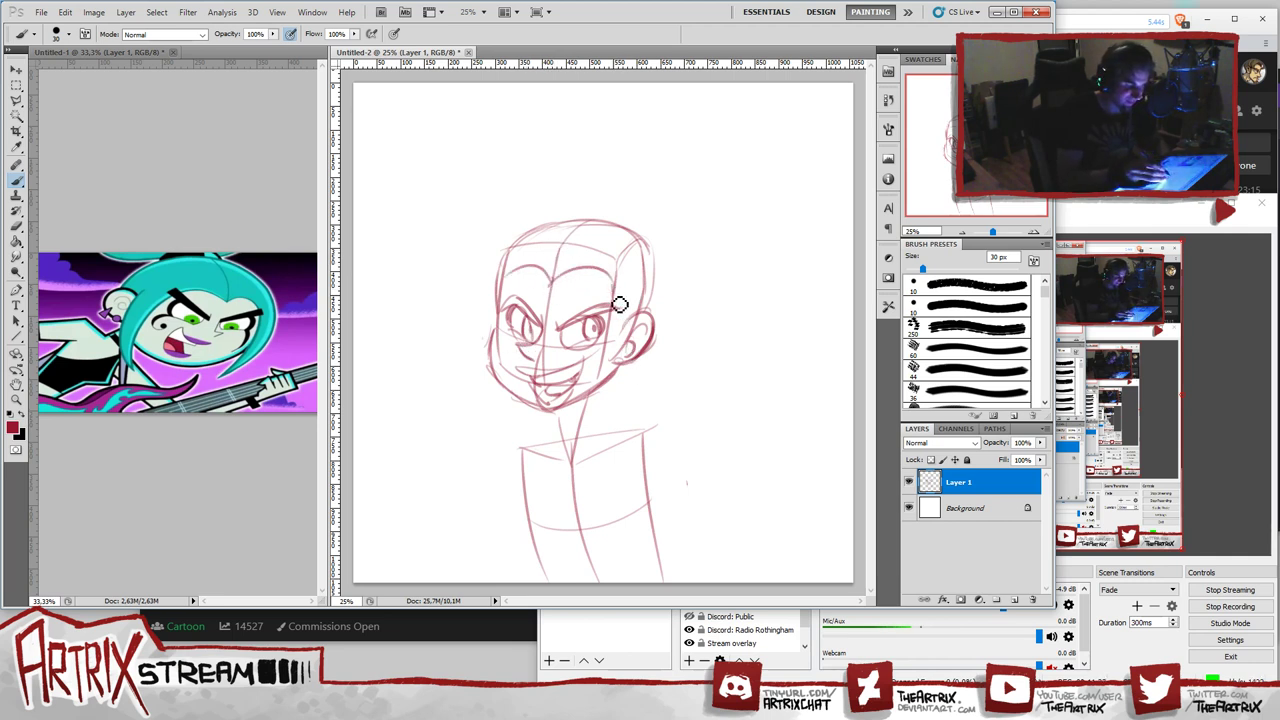
pyautogui.moveTo(620, 304)
pyautogui.mouseDown()
pyautogui.moveTo(592, 428)
pyautogui.moveTo(605, 298)
pyautogui.mouseUp()
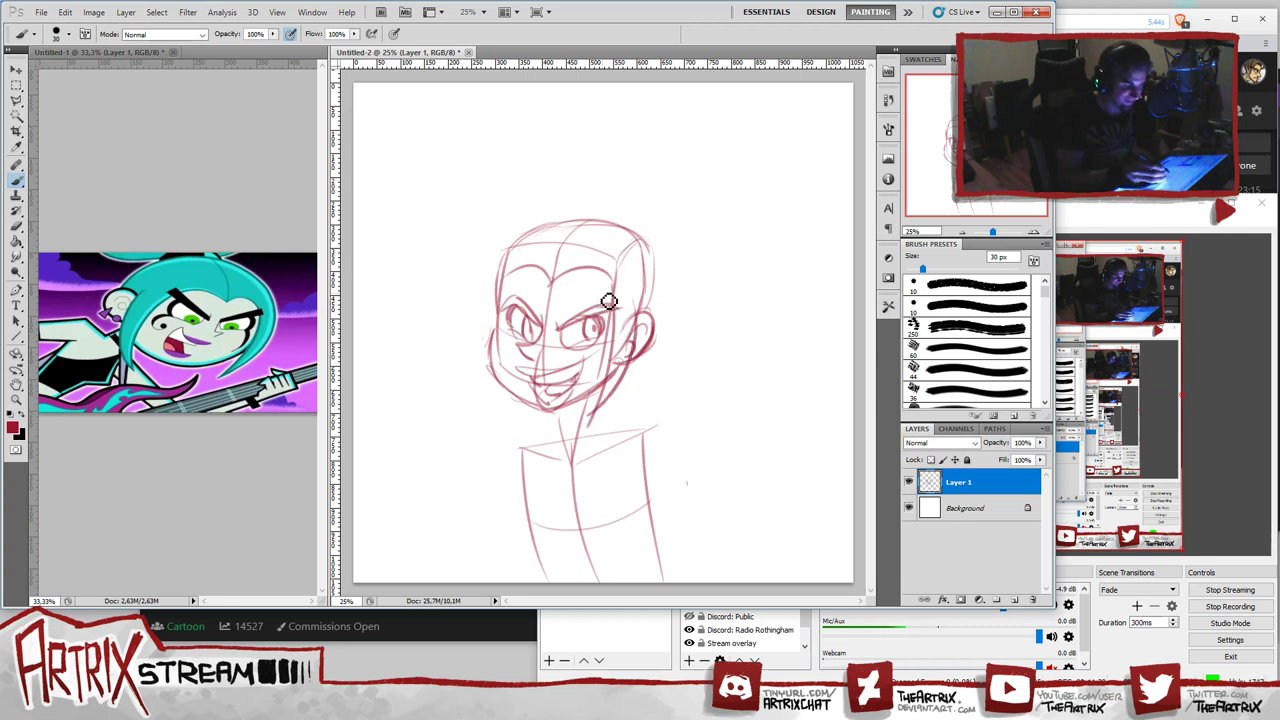
# - Try long curves for the hair's outer edge from below the jaw up past the far side of the face, undoing each one
pyautogui.moveTo(506, 286)
pyautogui.mouseDown()
pyautogui.moveTo(508, 422)
pyautogui.moveTo(500, 250)
pyautogui.mouseUp()
pyautogui.hotkey('ctrl', 'z')
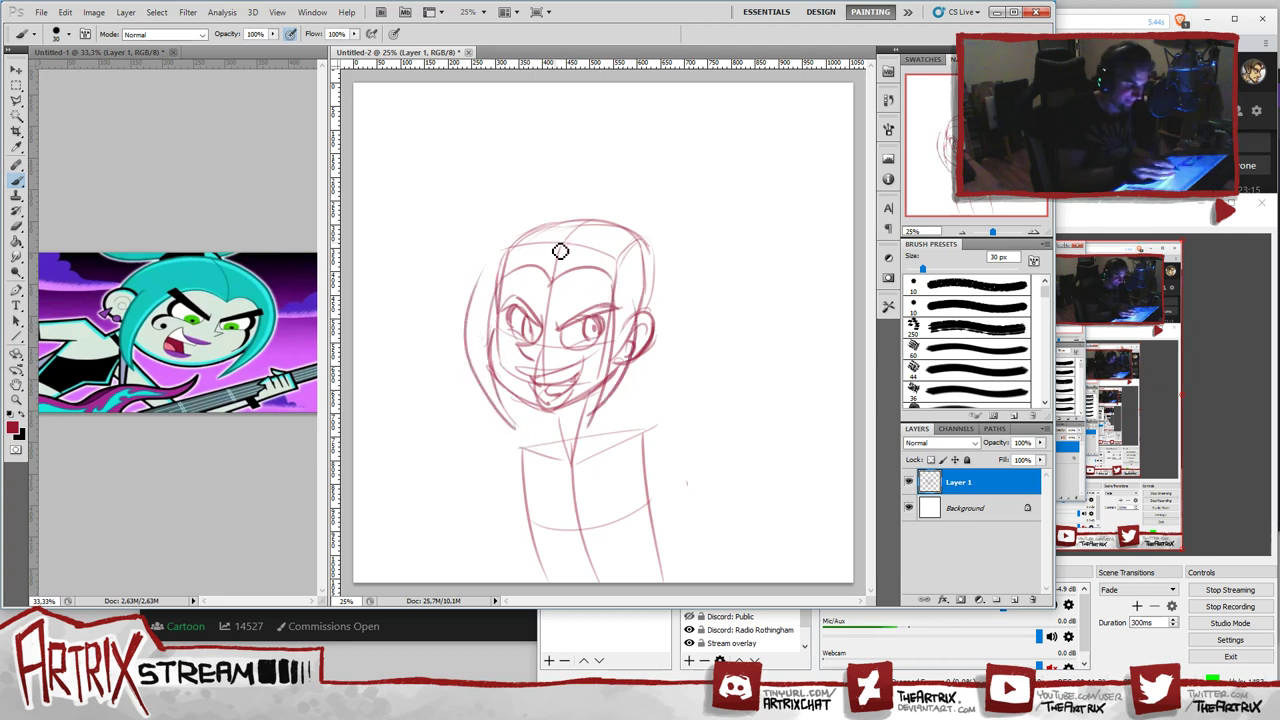
pyautogui.hotkey('ctrl', 'z')
pyautogui.moveTo(514, 429); pyautogui.dragTo(490, 265)
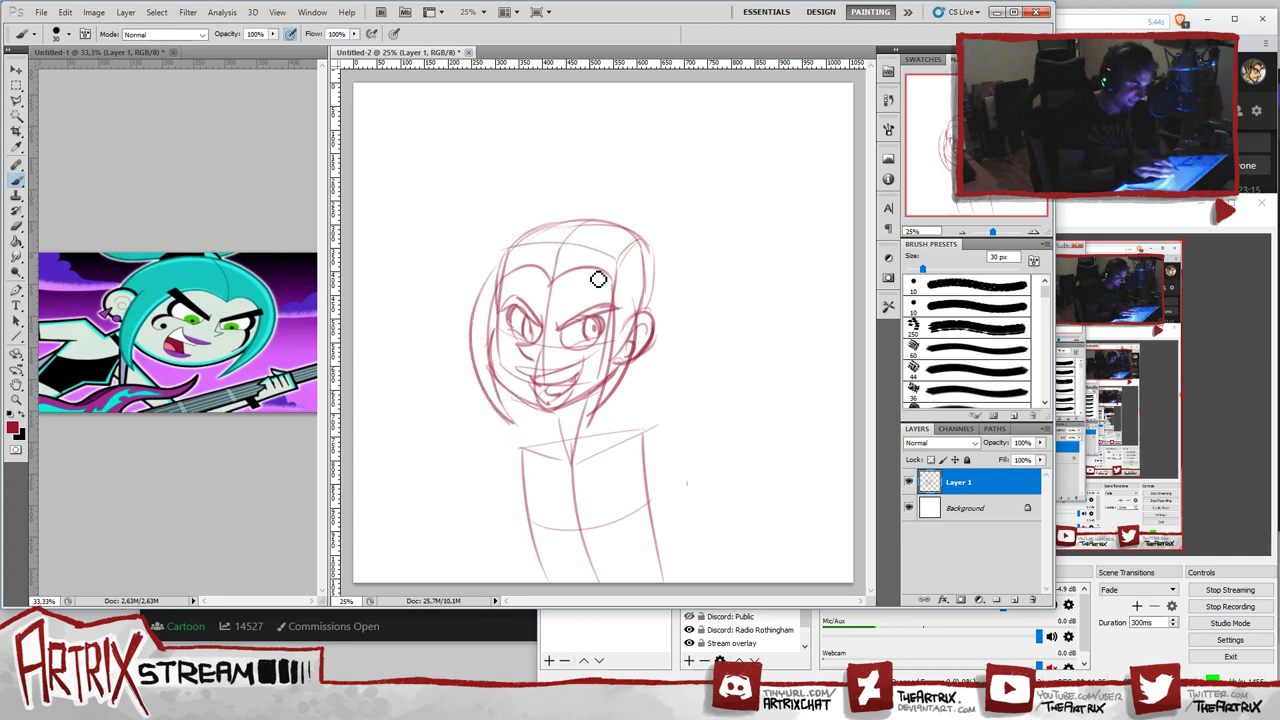
pyautogui.hotkey('ctrl', 'z')
pyautogui.moveTo(514, 426)
pyautogui.mouseDown()
pyautogui.moveTo(469, 360)
pyautogui.moveTo(500, 250)
pyautogui.mouseUp()
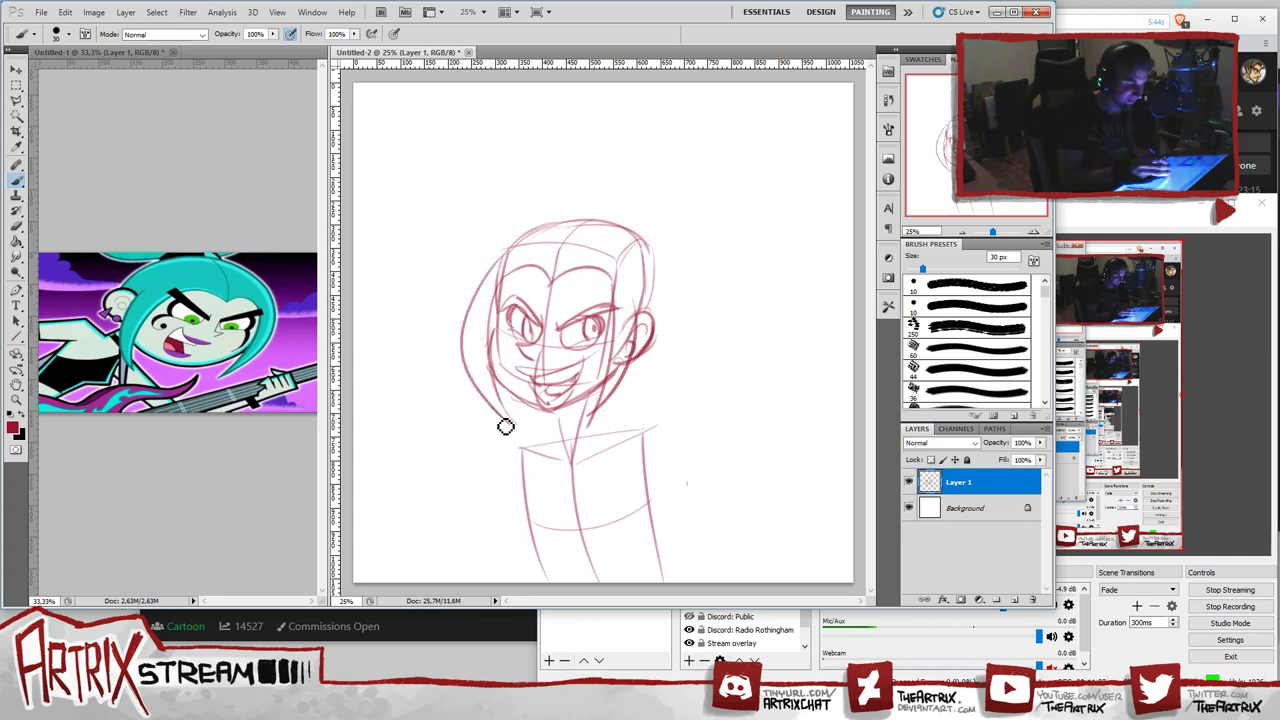
pyautogui.hotkey('ctrl', 'z')
pyautogui.moveTo(500, 414); pyautogui.dragTo(505, 254)
pyautogui.hotkey('ctrl', 'z')
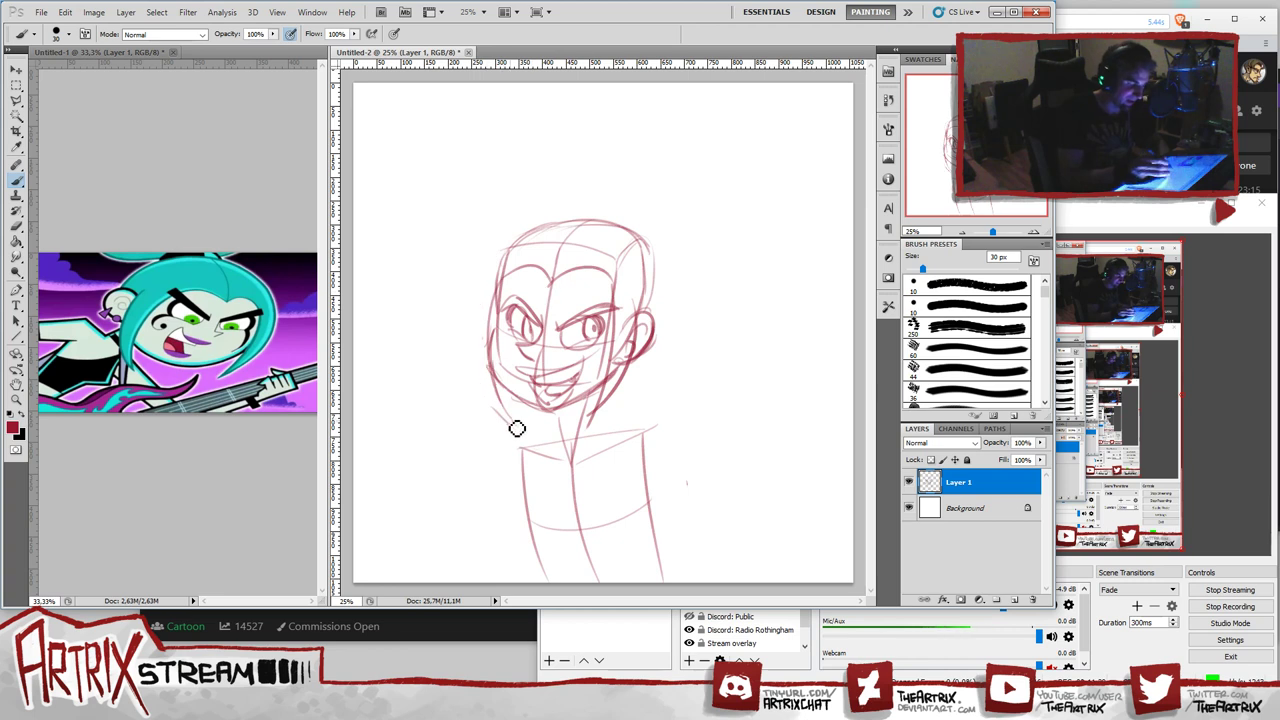
pyautogui.moveTo(517, 428); pyautogui.dragTo(500, 256)
pyautogui.hotkey('ctrl', 'z')
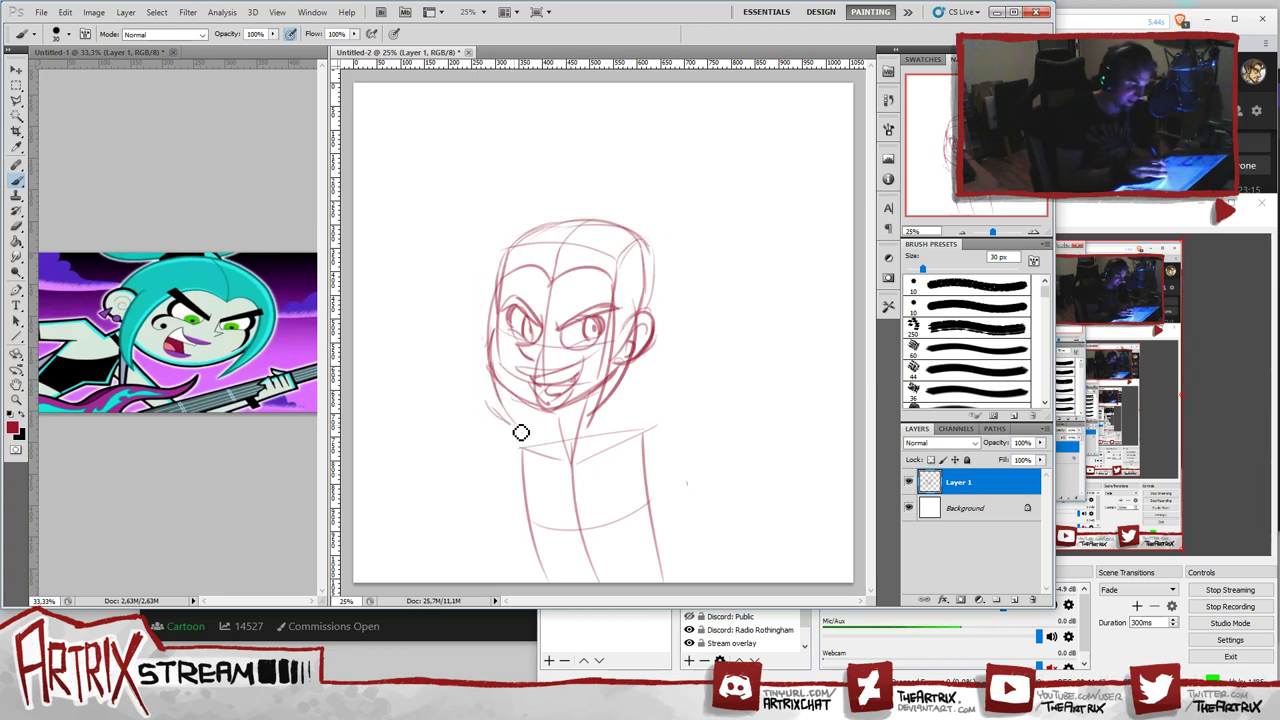
# - Redraw the hair's outer edge as a long curve from below the jaw up over the crown, undoing the rejected strokes
pyautogui.moveTo(506, 426); pyautogui.dragTo(555, 246)
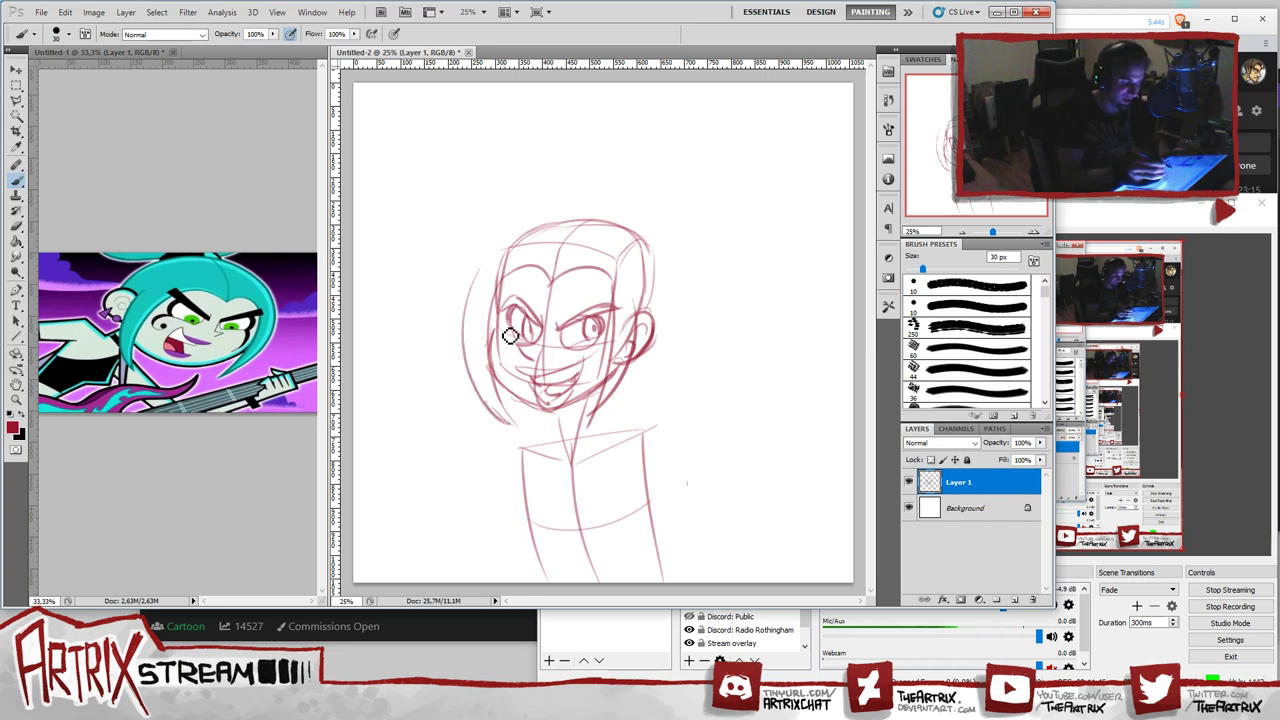
pyautogui.hotkey('ctrl', 'z')
pyautogui.moveTo(503, 423); pyautogui.dragTo(475, 298)
pyautogui.hotkey('ctrl', 'z')
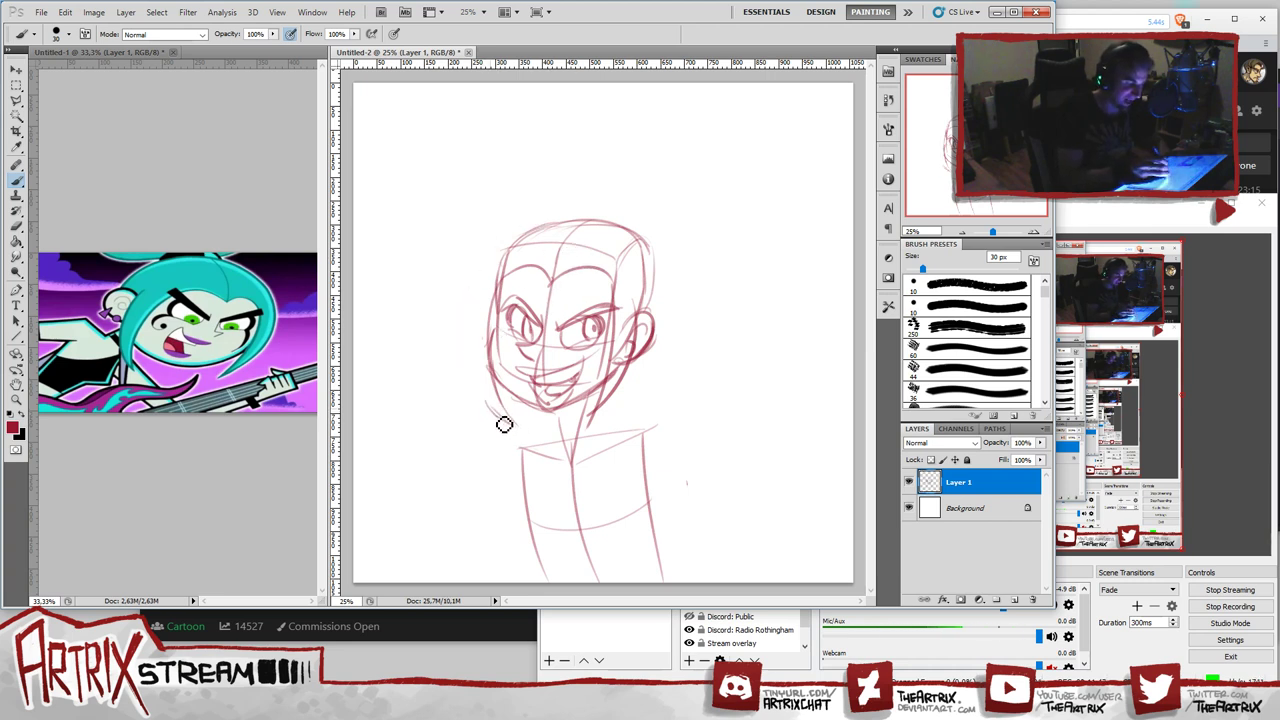
pyautogui.moveTo(500, 420); pyautogui.dragTo(498, 247)
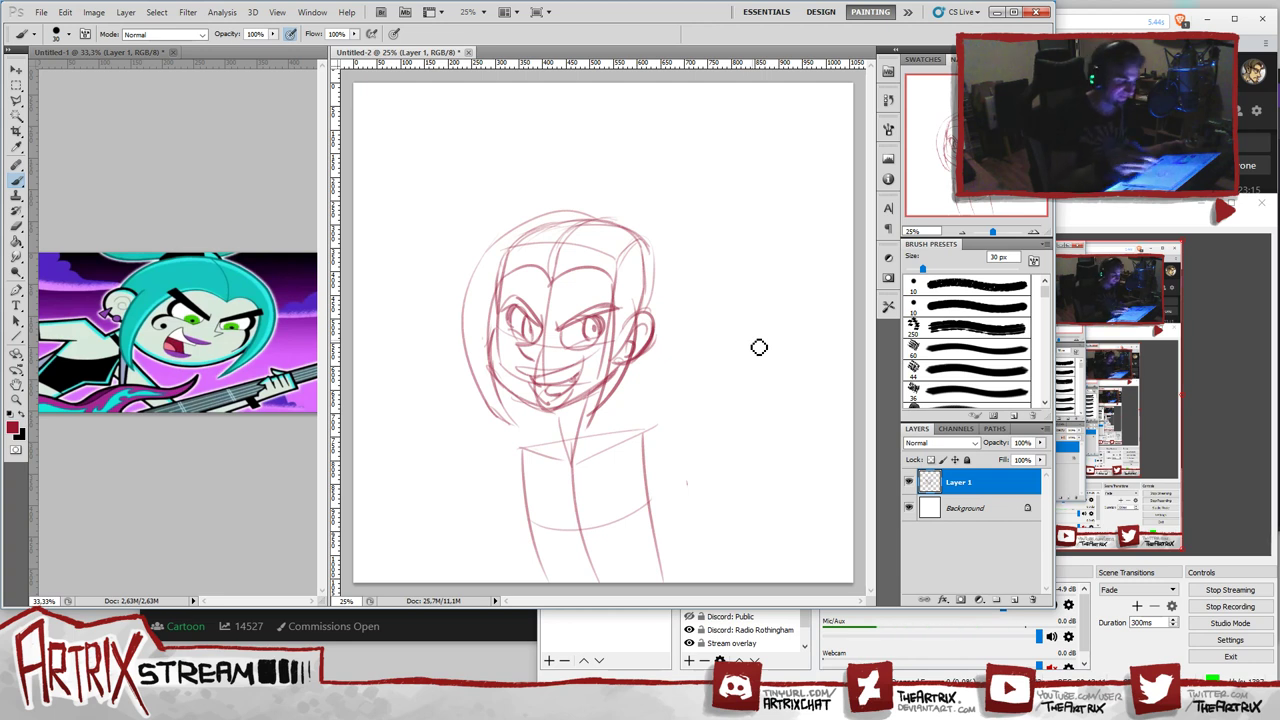
# - Sketch the hair's back contour as a curve from the crown around the back of the head to behind the ear
pyautogui.moveTo(608, 222)
pyautogui.mouseDown()
pyautogui.moveTo(672, 295)
pyautogui.moveTo(659, 316)
pyautogui.moveTo(610, 222)
pyautogui.mouseUp()
pyautogui.hotkey('ctrl', 'z')
pyautogui.hotkey('ctrl', 'z')
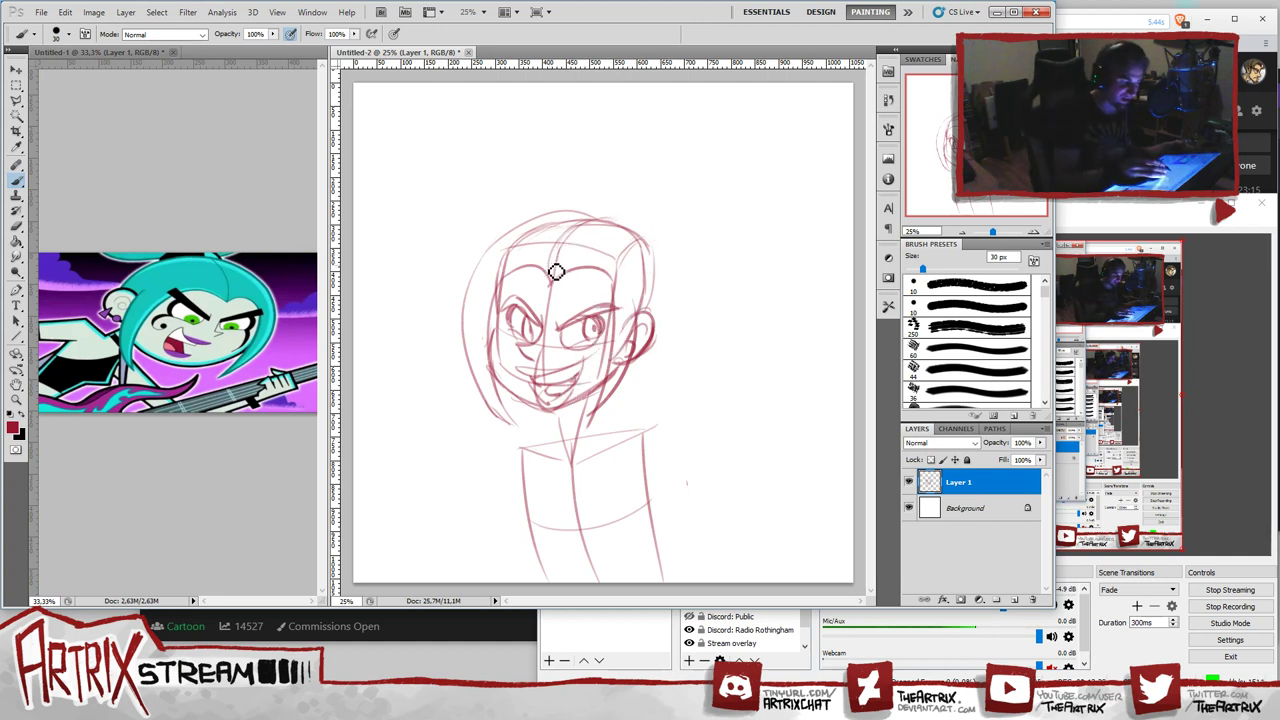
pyautogui.moveTo(607, 228); pyautogui.dragTo(663, 320)
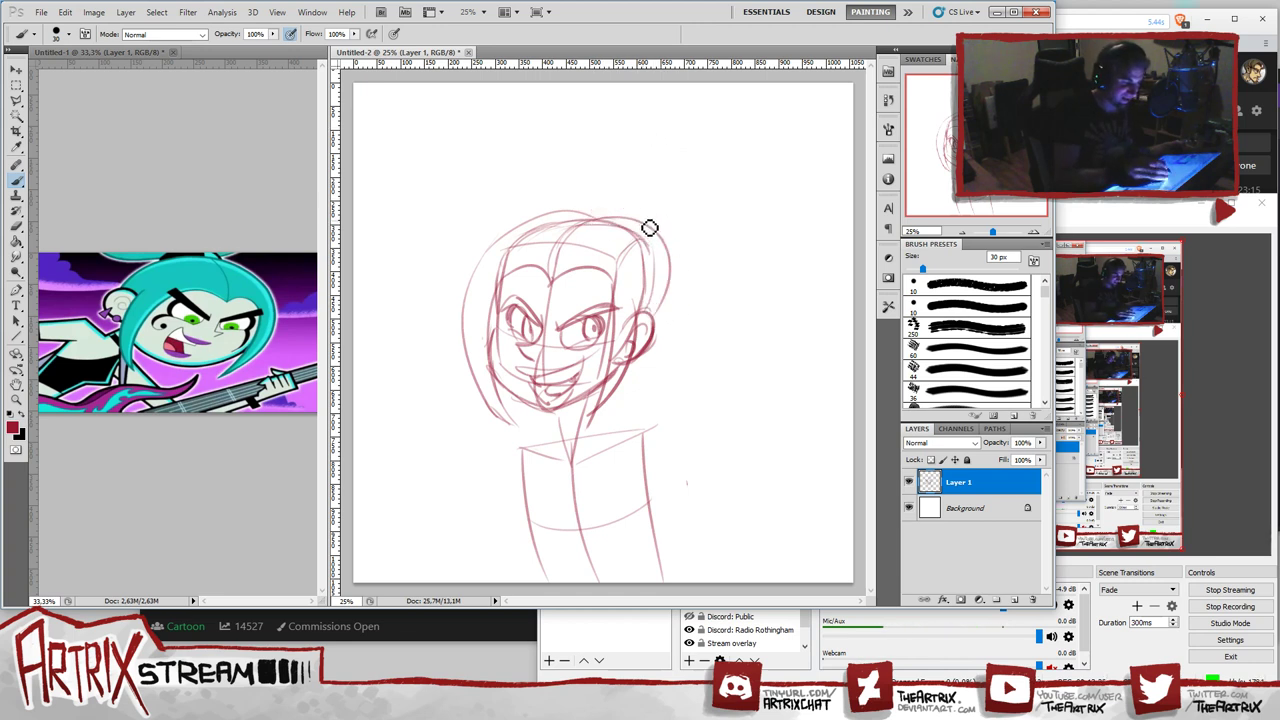
# - Sketch a small arched bump on the crown as the ponytail's base, redrawing it once
pyautogui.moveTo(592, 219)
pyautogui.mouseDown()
pyautogui.moveTo(626, 208)
pyautogui.moveTo(651, 225)
pyautogui.mouseUp()
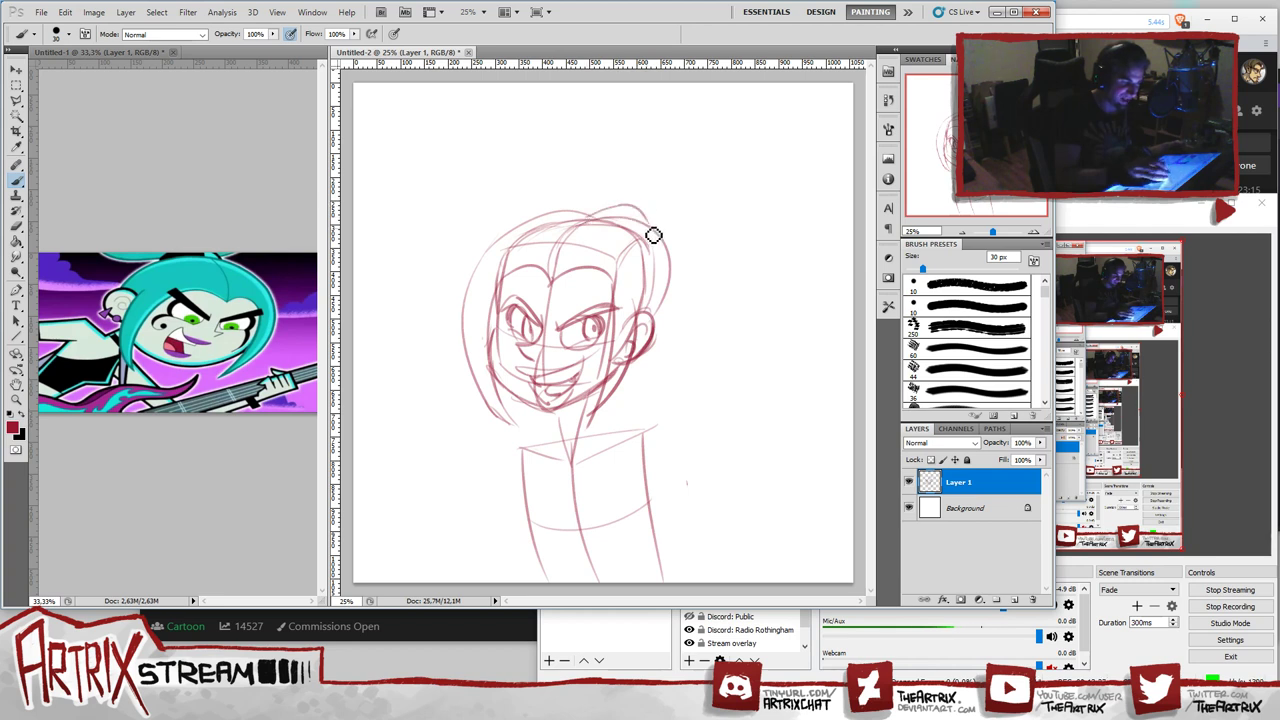
pyautogui.hotkey('ctrl', 'z')
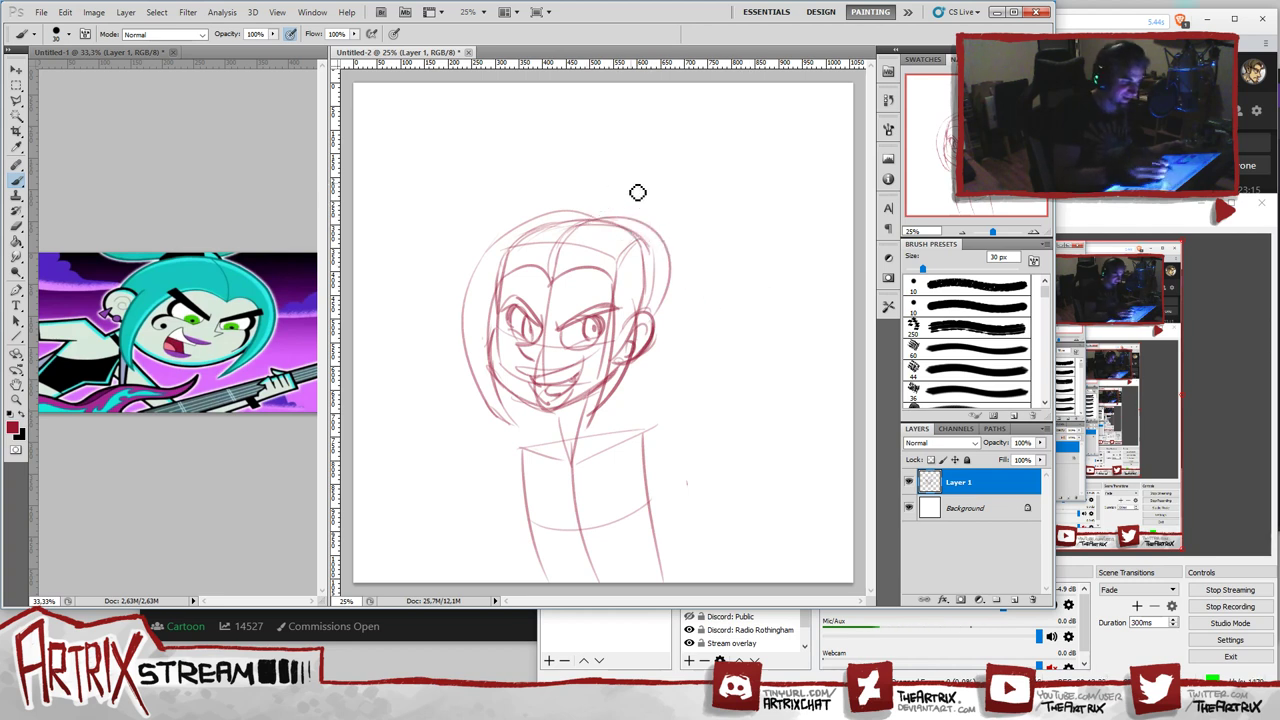
pyautogui.moveTo(591, 216)
pyautogui.mouseDown()
pyautogui.moveTo(645, 229)
pyautogui.moveTo(586, 218)
pyautogui.moveTo(620, 132)
pyautogui.moveTo(662, 141)
pyautogui.mouseUp()
# - Try large rounded ponytail curves rising from the crown and sweeping down behind the head, undoing each one
pyautogui.hotkey('ctrl', 'z')
pyautogui.hotkey('ctrl', 'z')
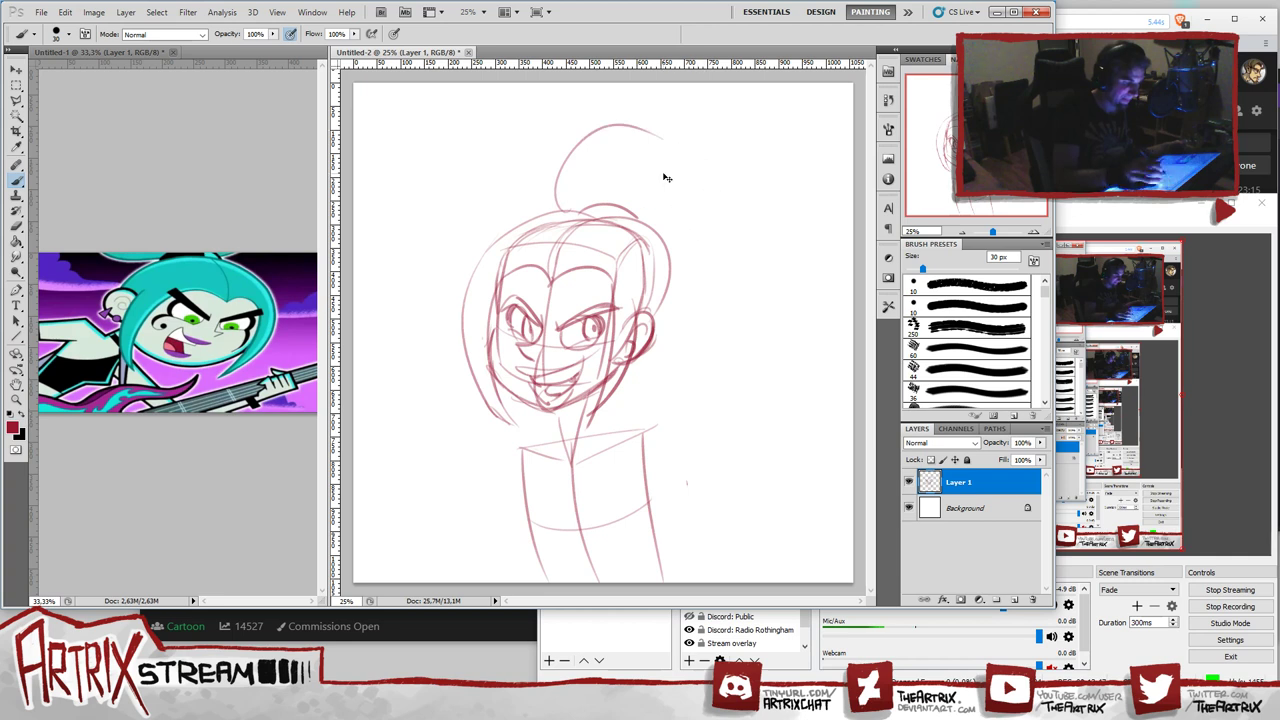
pyautogui.hotkey('ctrl', 'z')
pyautogui.moveTo(576, 212); pyautogui.dragTo(721, 212)
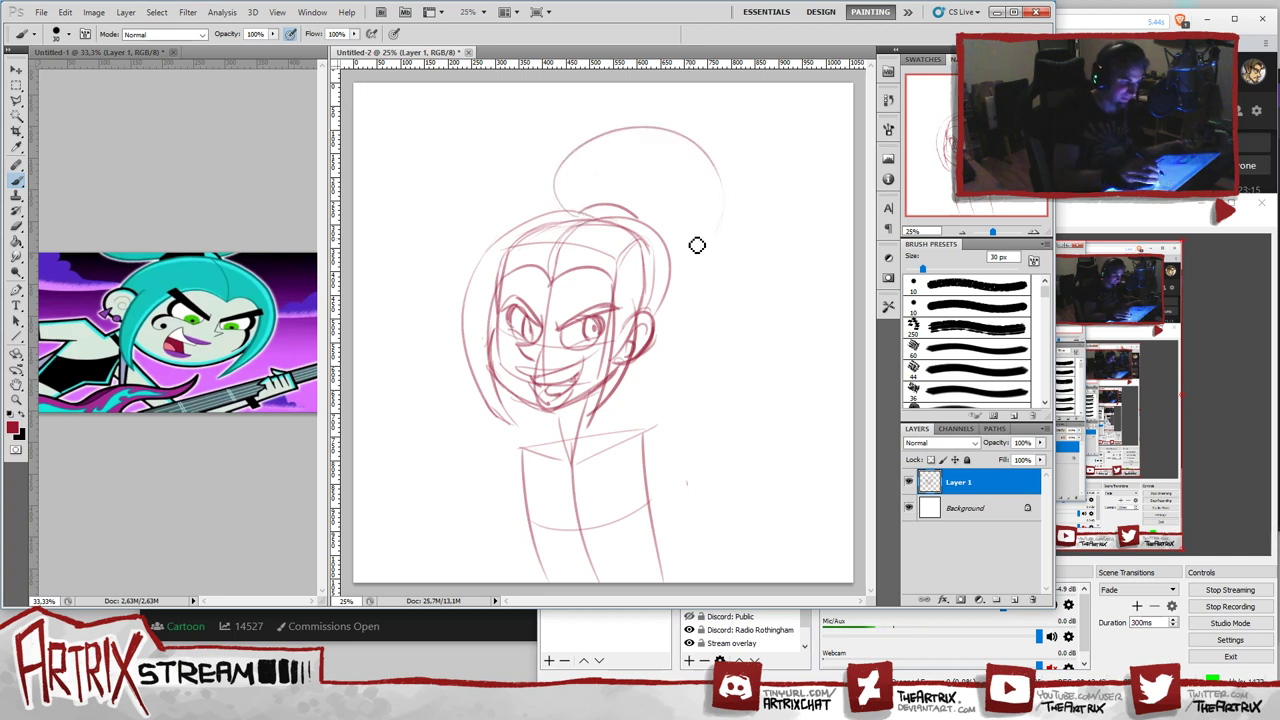
pyautogui.hotkey('ctrl', 'z')
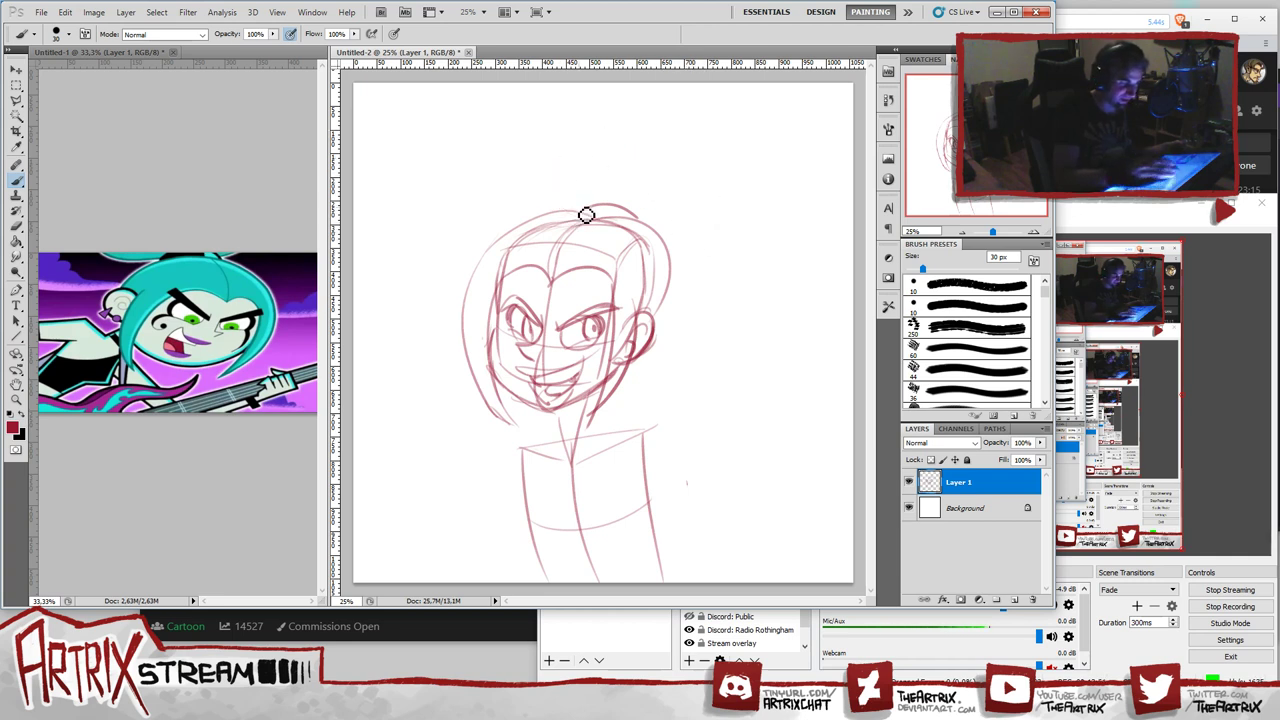
pyautogui.moveTo(575, 218); pyautogui.dragTo(728, 242)
pyautogui.hotkey('ctrl', 'z')
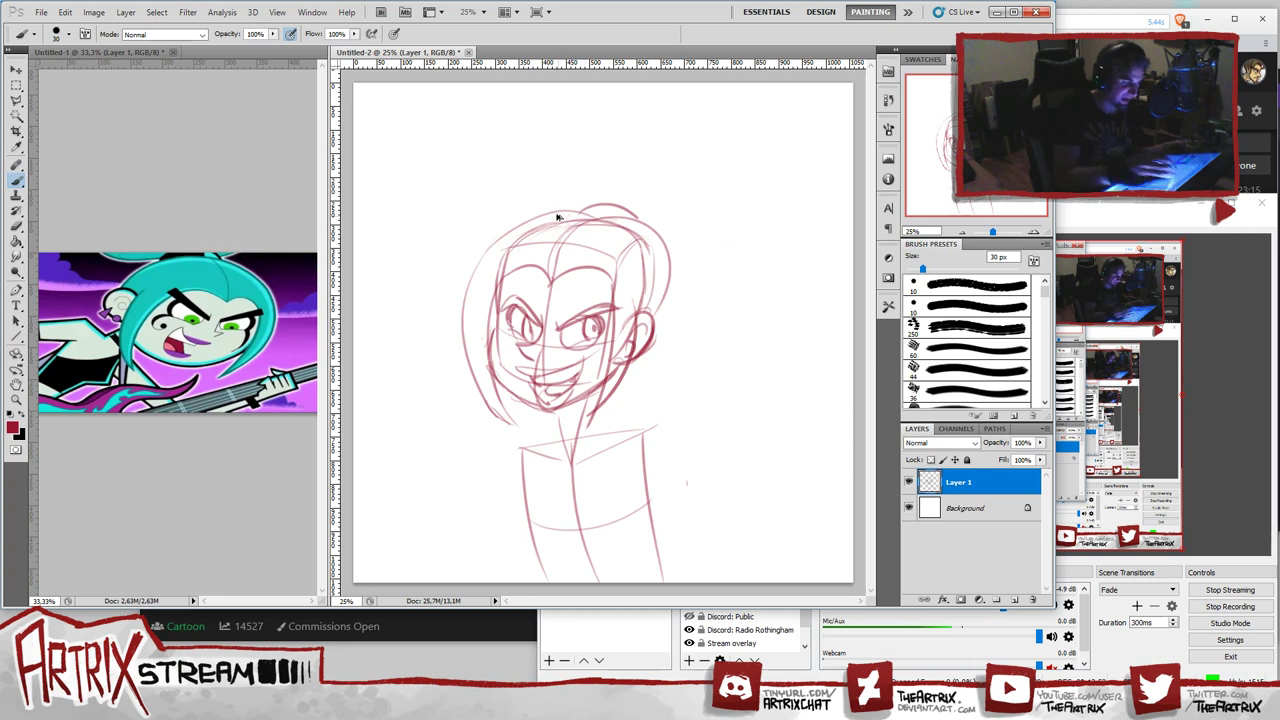
pyautogui.moveTo(576, 214)
pyautogui.mouseDown()
pyautogui.moveTo(704, 261)
pyautogui.moveTo(692, 270)
pyautogui.mouseUp()
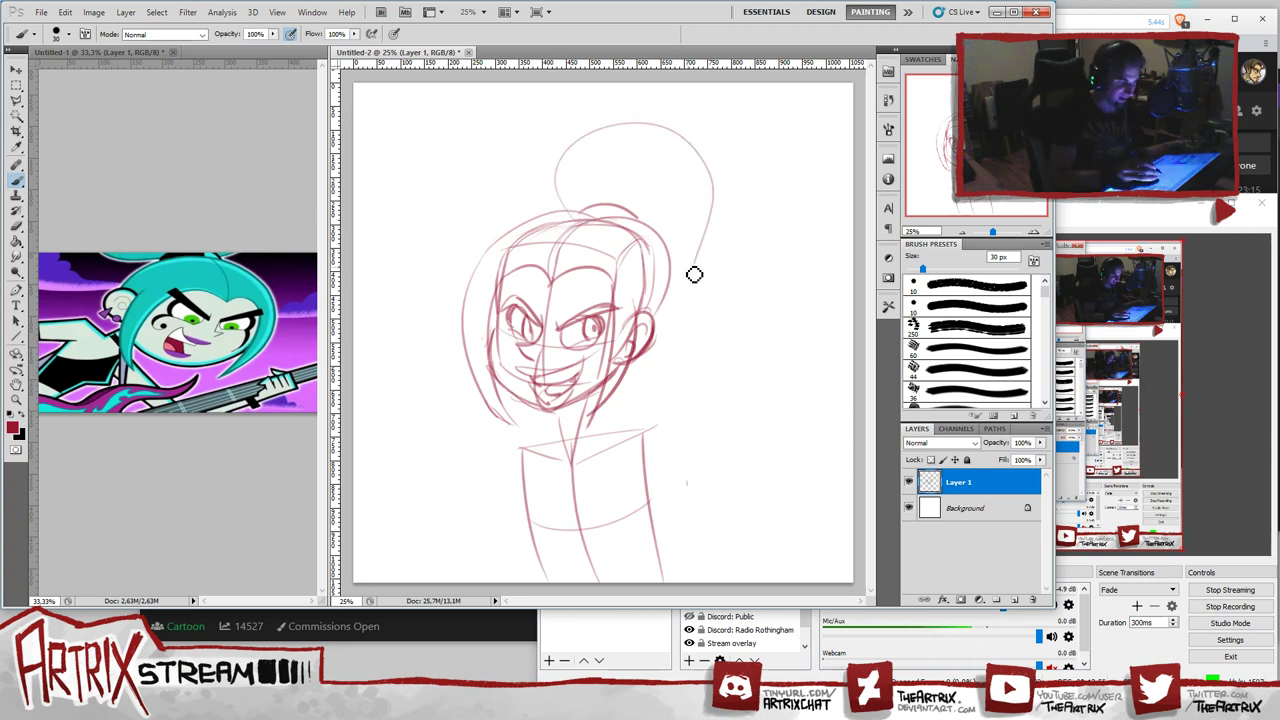
pyautogui.hotkey('ctrl', 'z')
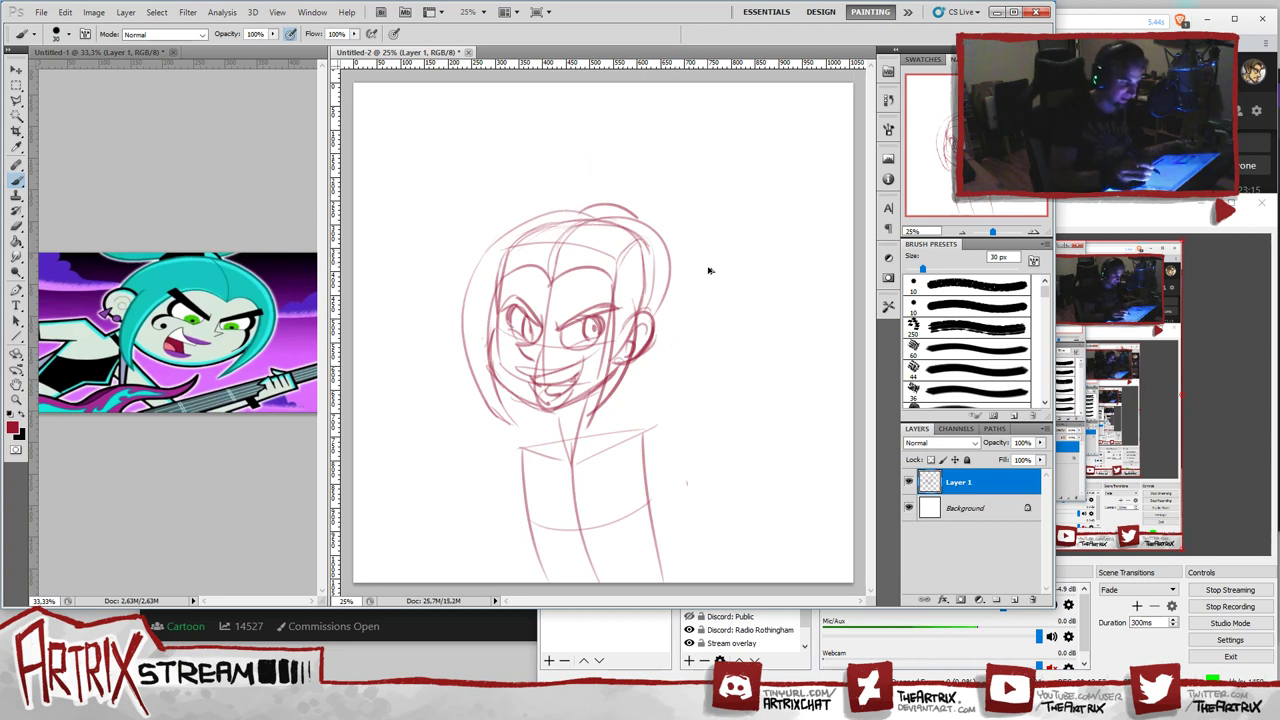
# - Try several wider, taller ponytail arcs rising from the crown, undoing each one along with the crown bump
pyautogui.moveTo(584, 232); pyautogui.dragTo(700, 218)
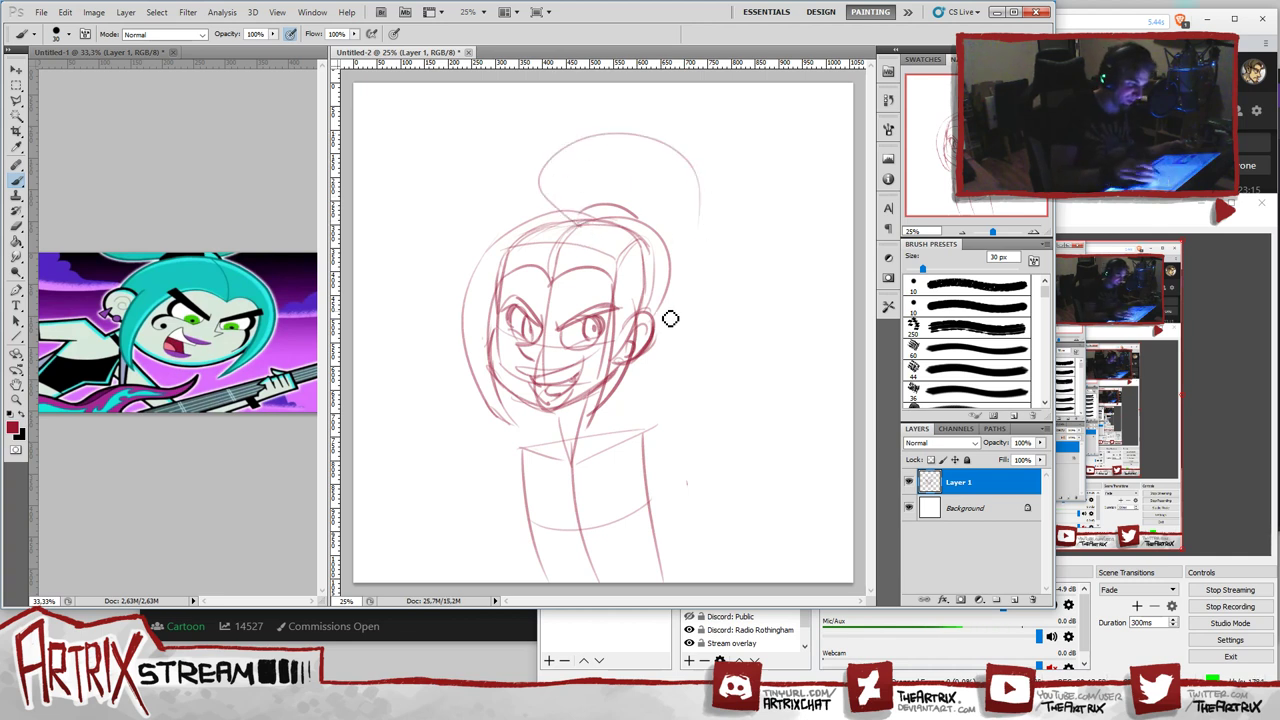
pyautogui.hotkey('ctrl', 'z')
pyautogui.moveTo(548, 212); pyautogui.dragTo(726, 200)
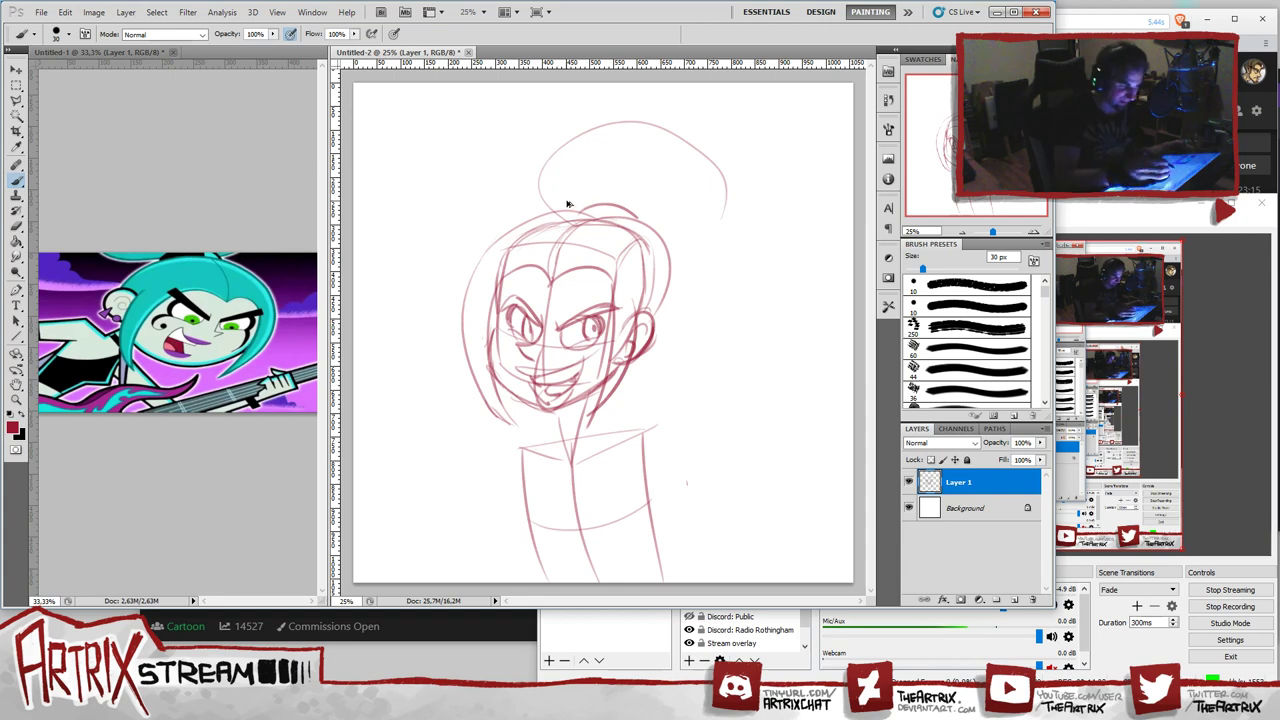
pyautogui.hotkey('ctrl', 'z')
pyautogui.moveTo(566, 222); pyautogui.dragTo(660, 146)
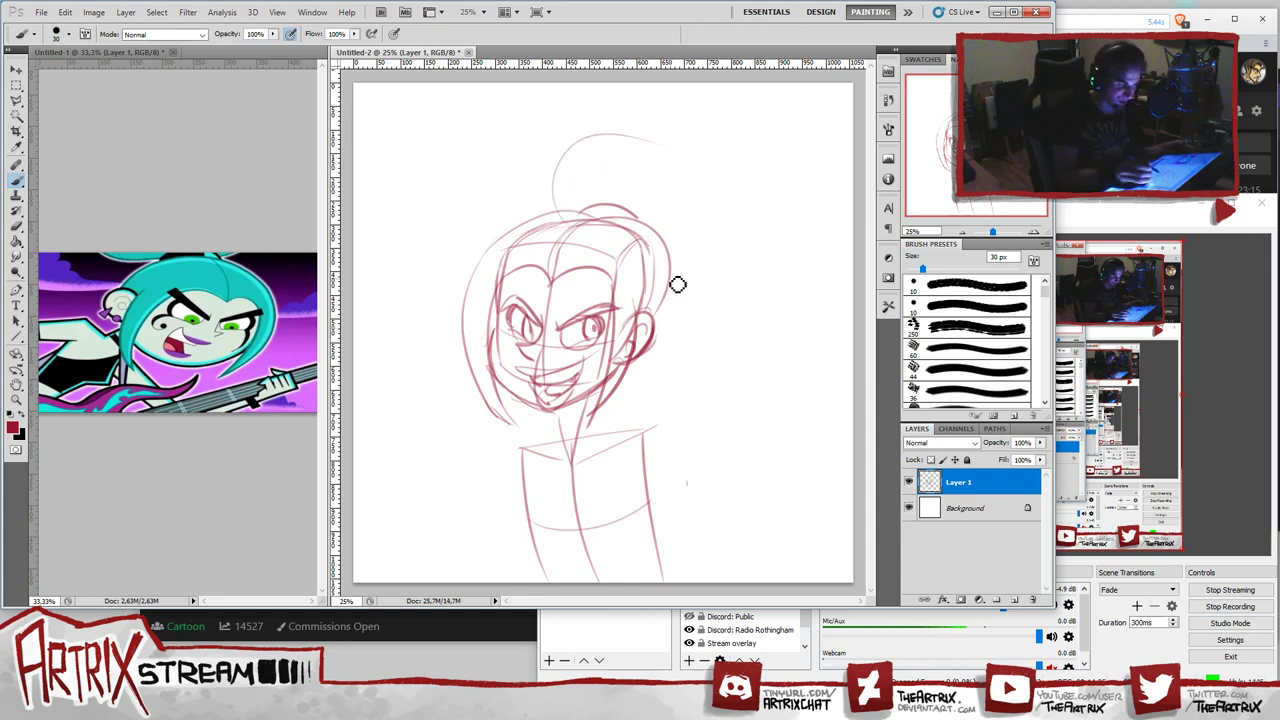
pyautogui.hotkey('ctrl', 'z')
pyautogui.moveTo(560, 214); pyautogui.dragTo(740, 190)
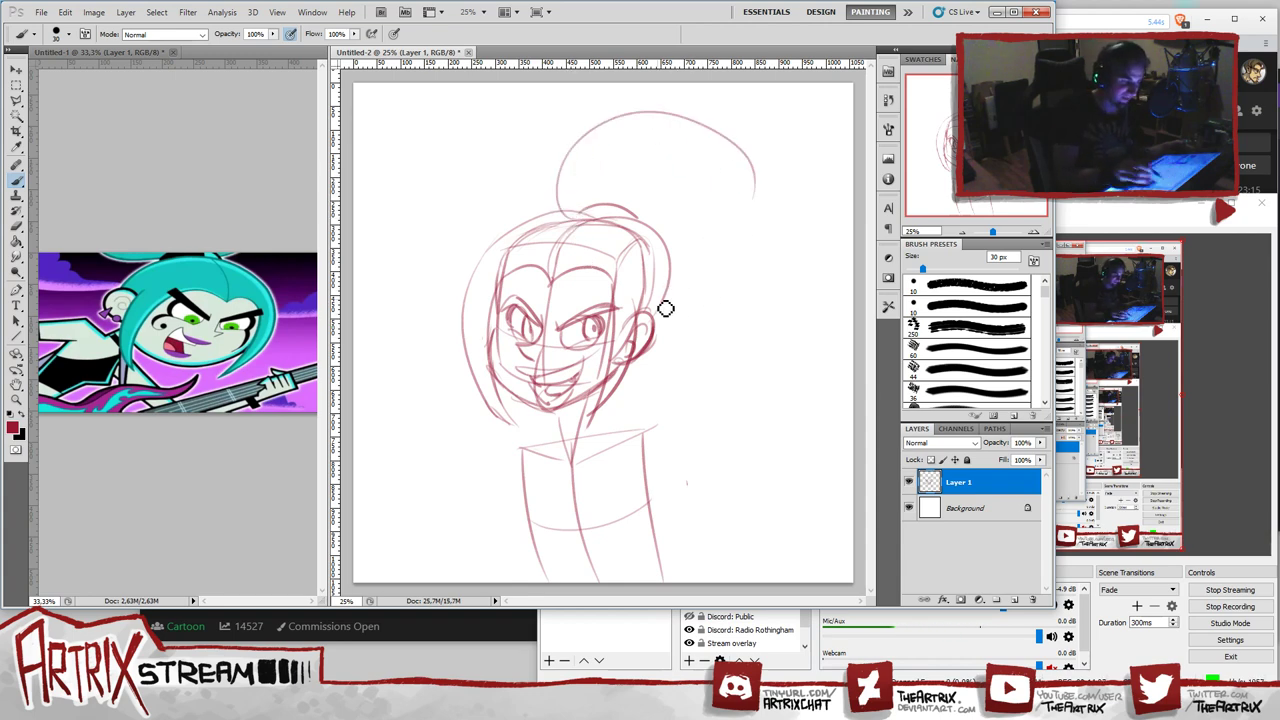
pyautogui.hotkey('ctrl', 'z')
pyautogui.moveTo(564, 214); pyautogui.dragTo(716, 158)
pyautogui.hotkey('ctrl', 'z')
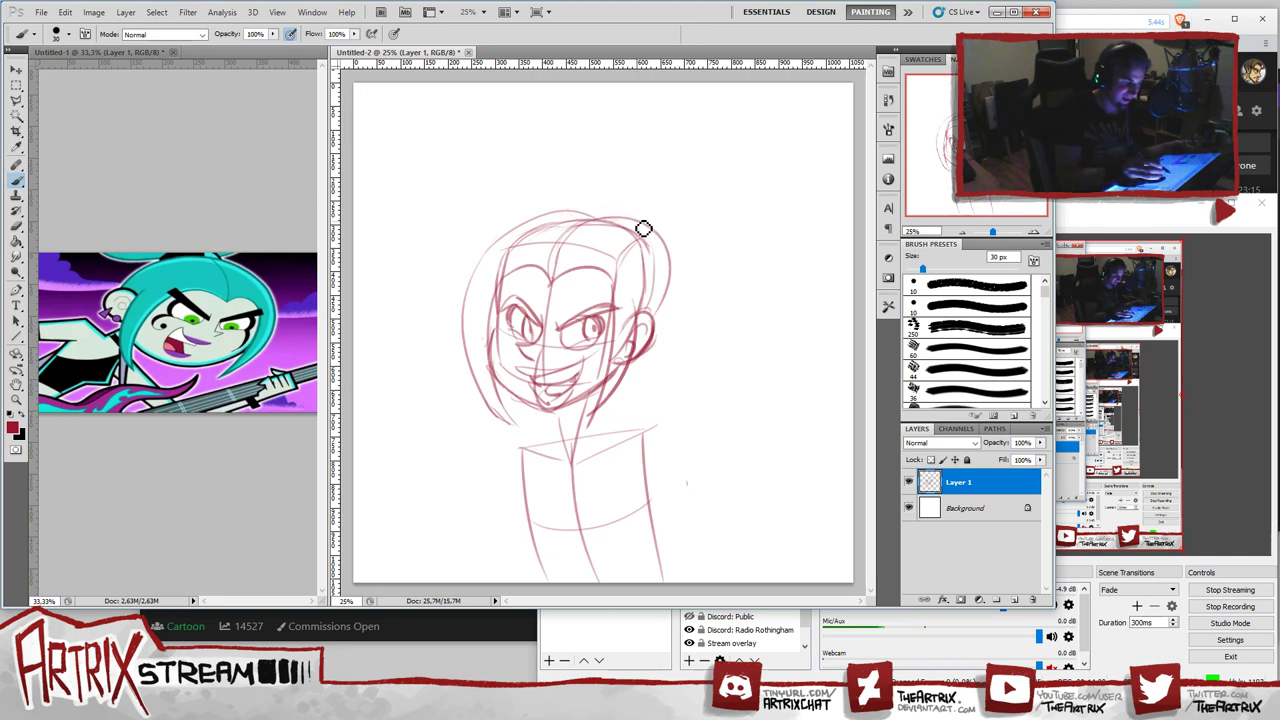
# - Redraw the low bump on the crown and sketch the ponytail's large rounded outline from it, arching over and down behind the head
pyautogui.moveTo(643, 224); pyautogui.dragTo(578, 210)
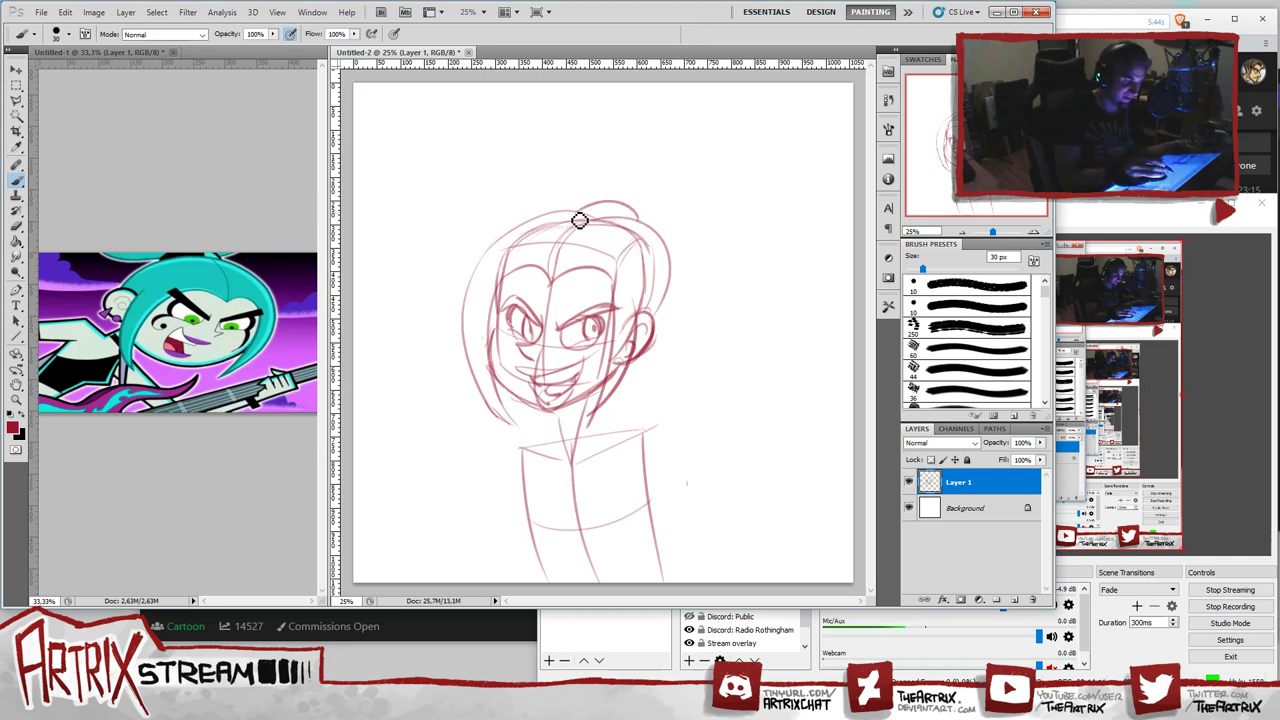
pyautogui.hotkey('ctrl', 'z')
pyautogui.moveTo(643, 220)
pyautogui.mouseDown()
pyautogui.moveTo(586, 229)
pyautogui.moveTo(652, 297)
pyautogui.moveTo(634, 214)
pyautogui.moveTo(647, 233)
pyautogui.moveTo(586, 214)
pyautogui.mouseUp()
pyautogui.hotkey('ctrl', 'z')
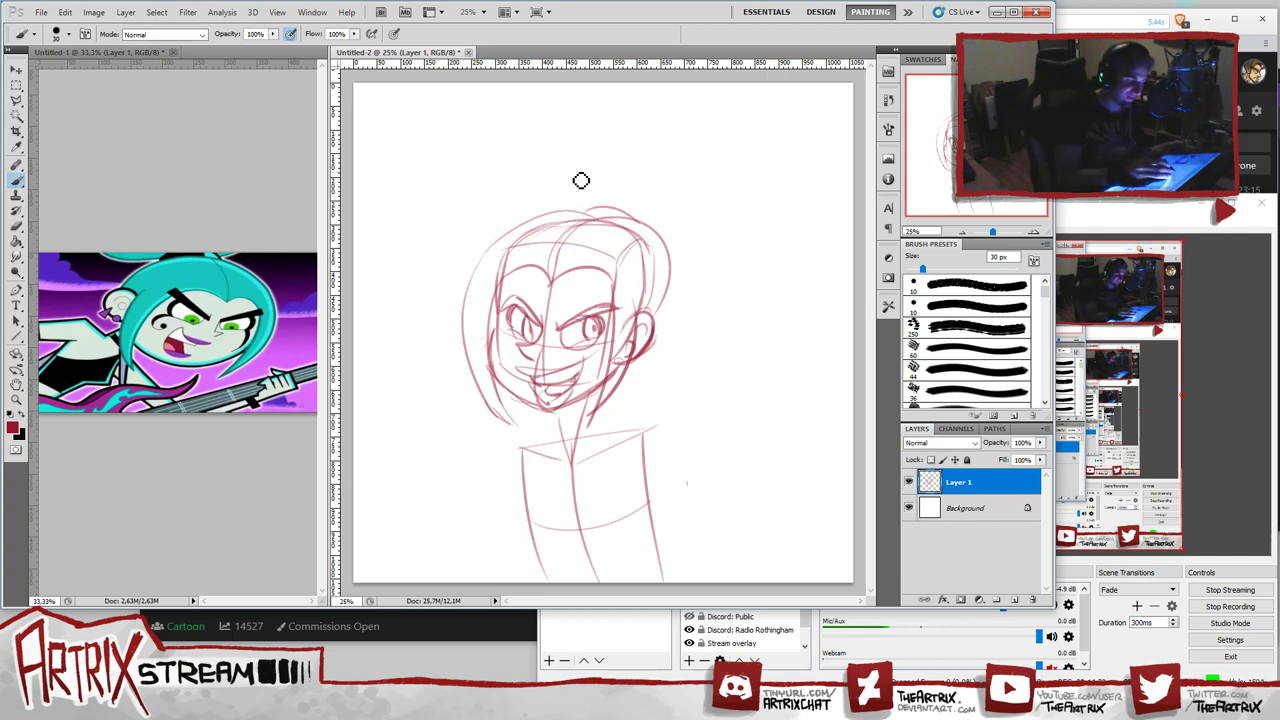
pyautogui.moveTo(583, 214)
pyautogui.mouseDown()
pyautogui.moveTo(580, 166)
pyautogui.moveTo(689, 237)
pyautogui.mouseUp()
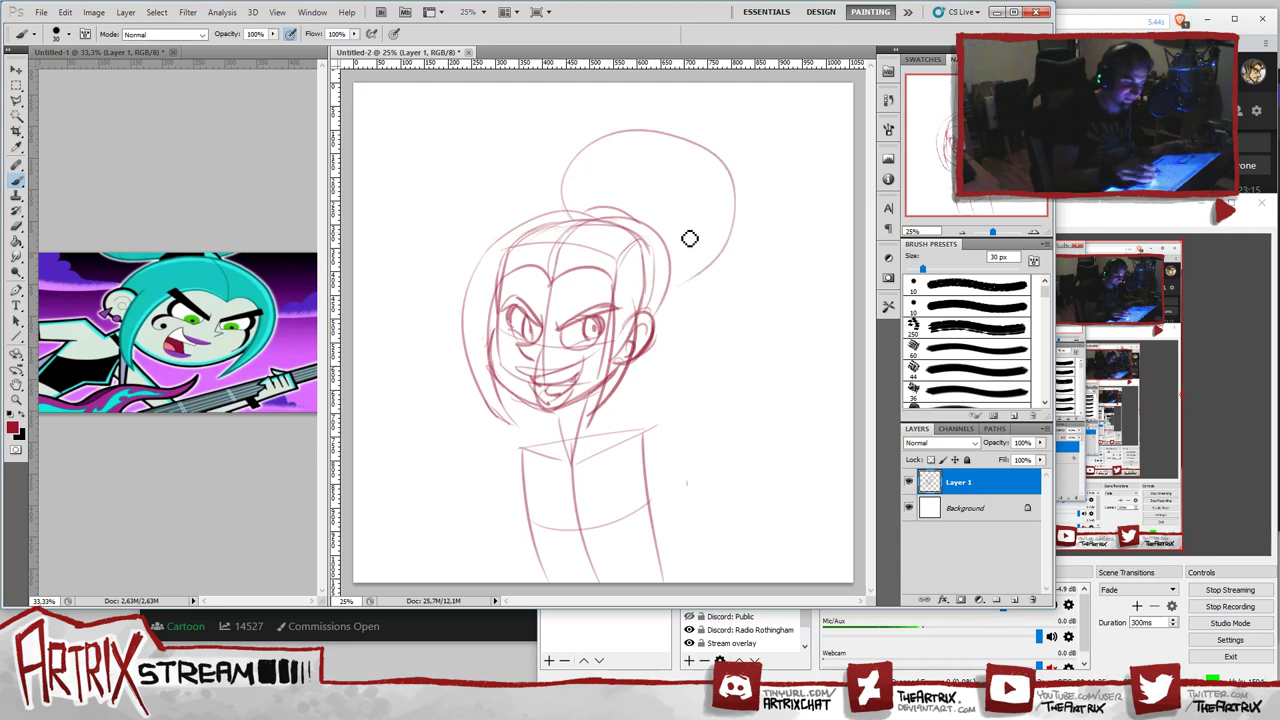
pyautogui.hotkey('ctrl', 'z')
pyautogui.moveTo(568, 213)
pyautogui.mouseDown()
pyautogui.moveTo(645, 138)
pyautogui.moveTo(692, 273)
pyautogui.mouseUp()
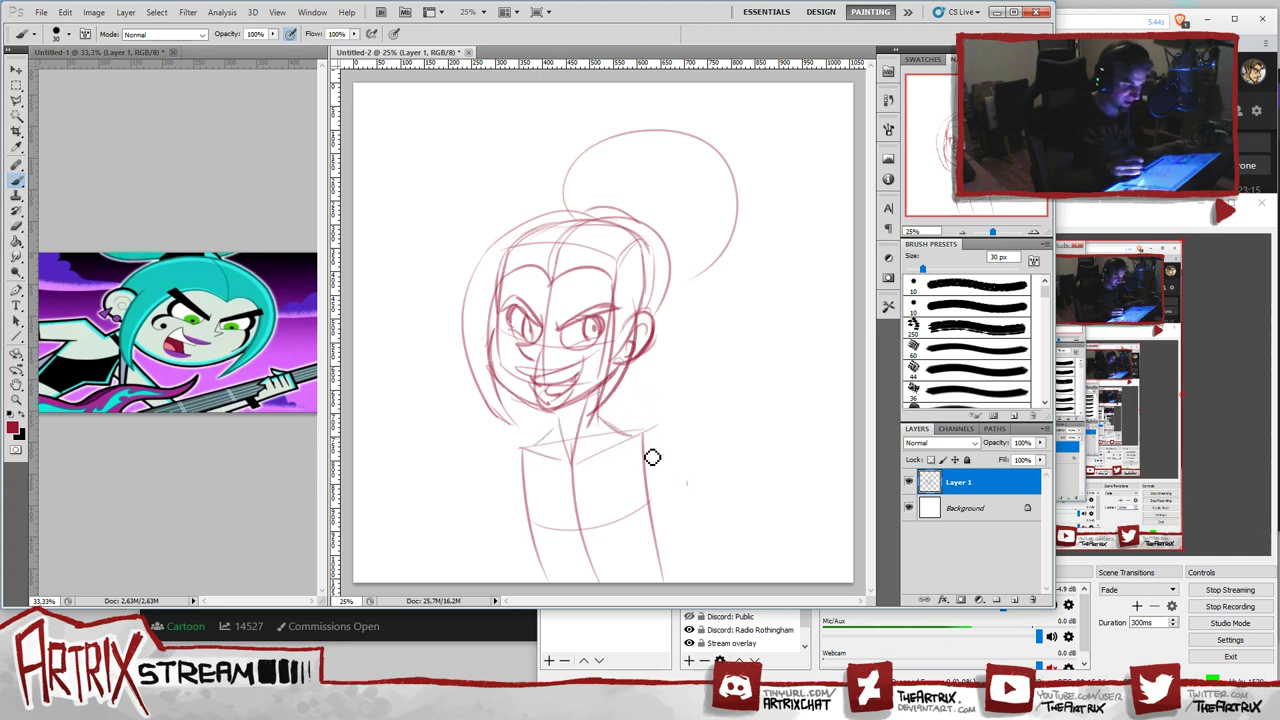
# - Darken the slope from the neck to the shoulder and the torso's outer contour on the opposite side
pyautogui.moveTo(602, 420); pyautogui.dragTo(646, 440)
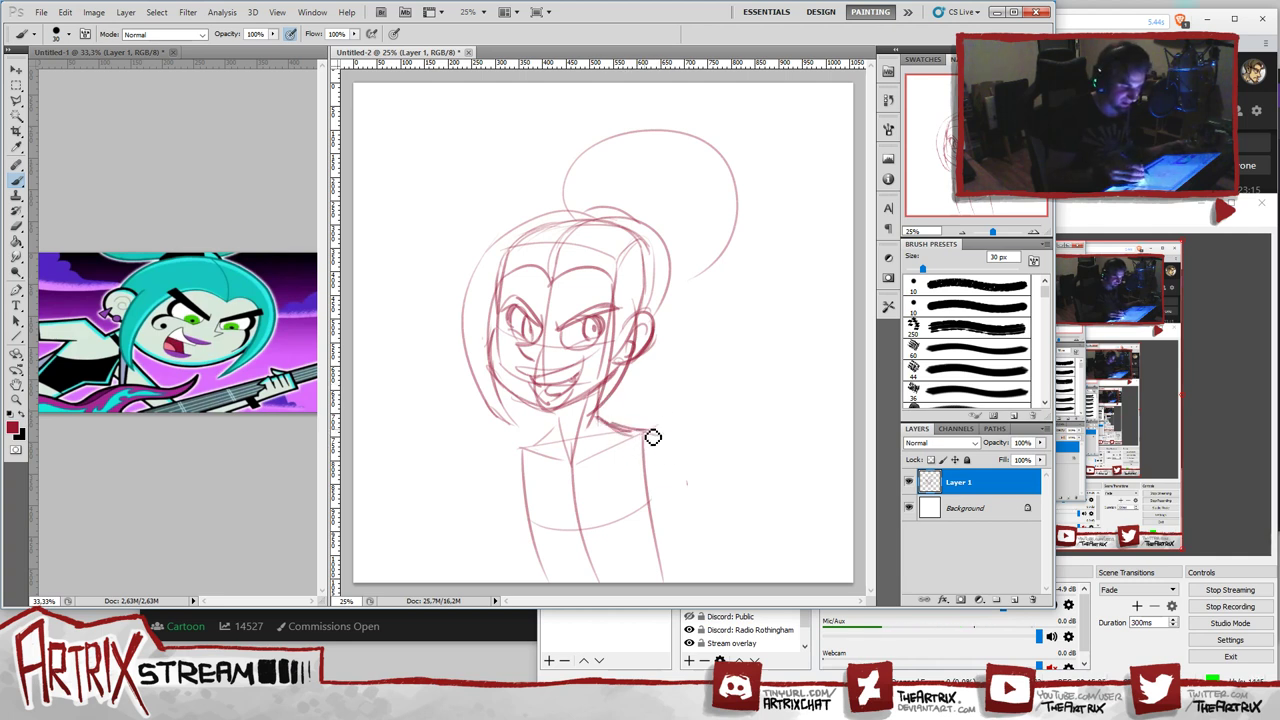
pyautogui.moveTo(523, 455); pyautogui.dragTo(546, 580)
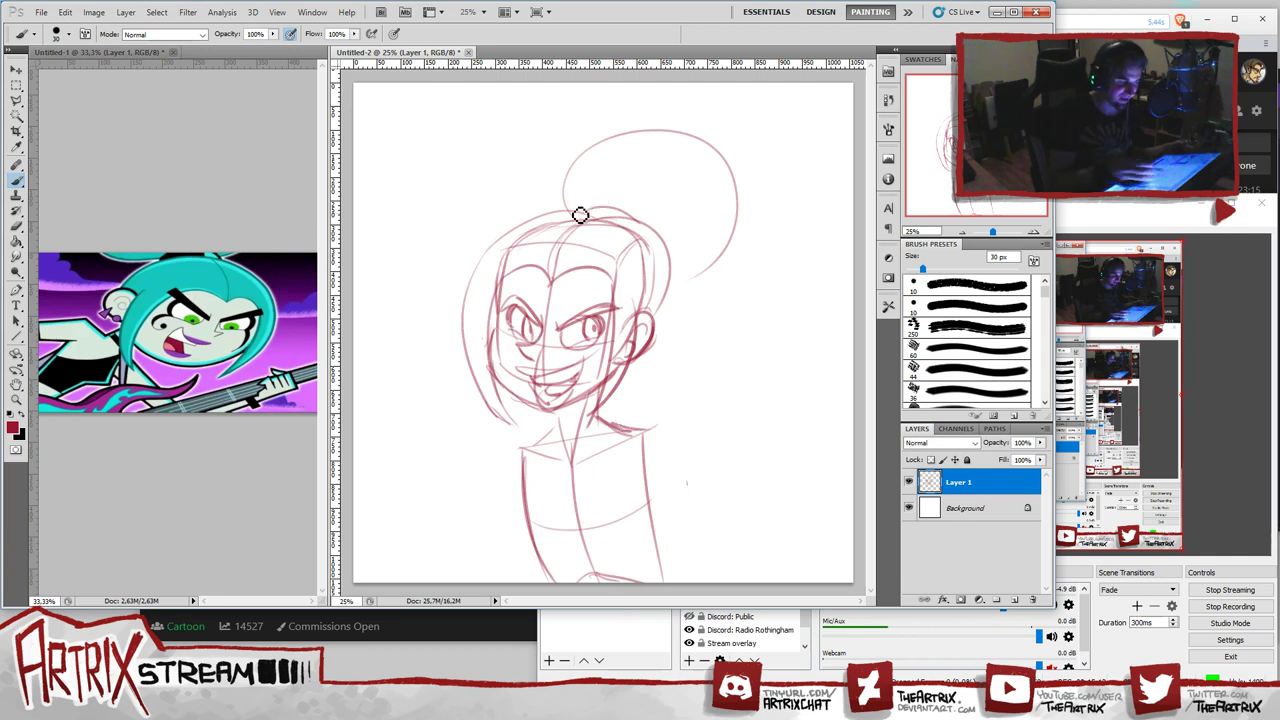
# - Try strokes for the ponytail's lower end beside the ear and shoulder, undoing each one
pyautogui.moveTo(657, 343)
pyautogui.mouseDown()
pyautogui.moveTo(686, 406)
pyautogui.moveTo(717, 280)
pyautogui.mouseUp()
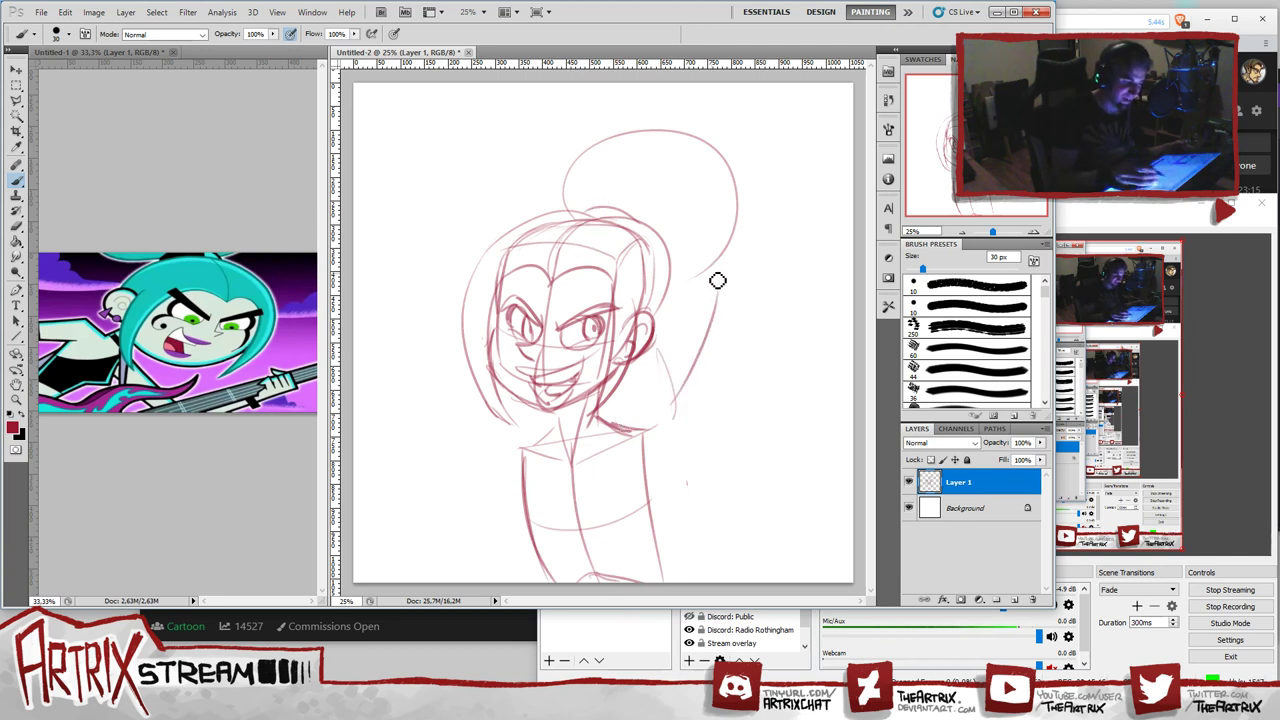
pyautogui.hotkey('ctrl', 'alt', 'z')
pyautogui.hotkey('ctrl', 'alt', 'z')
pyautogui.moveTo(657, 343); pyautogui.dragTo(675, 438)
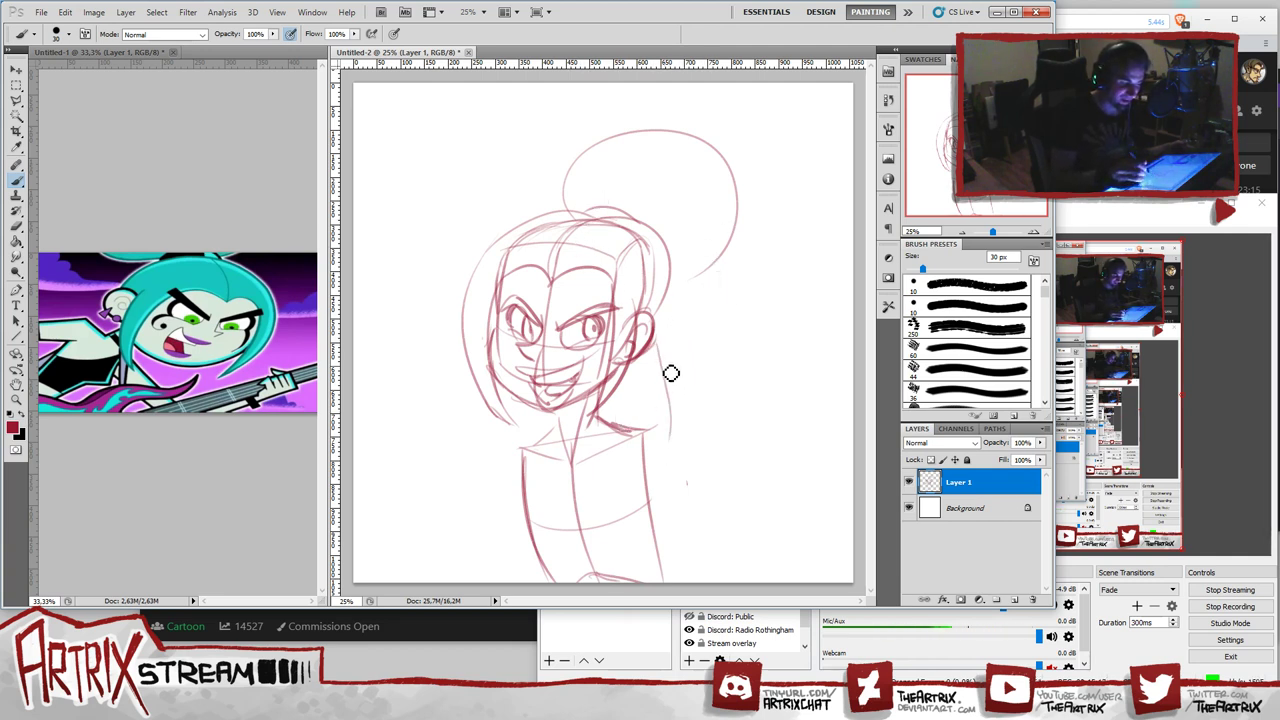
pyautogui.hotkey('ctrl', 'alt', 'z')
pyautogui.moveTo(650, 360); pyautogui.dragTo(714, 422)
pyautogui.hotkey('ctrl', 'alt', 'z')
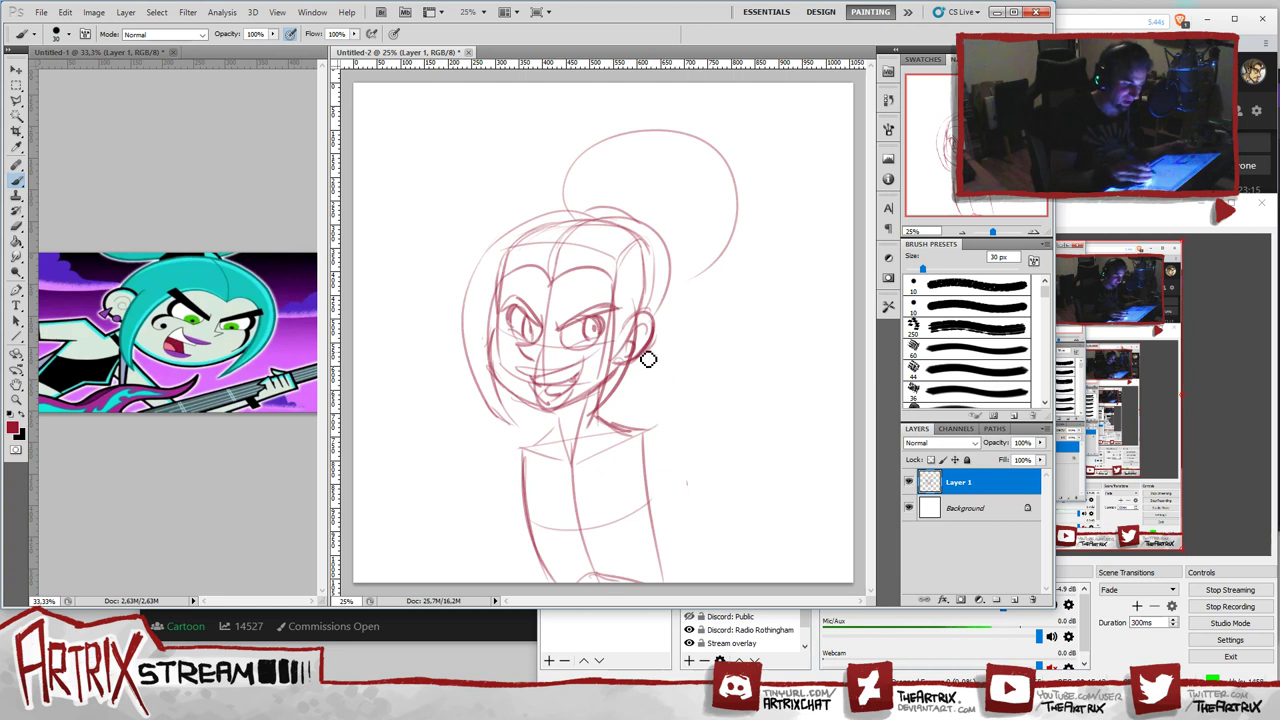
# - Sketch the ponytail's lower end sweeping out to a point beside the shoulder, and connect its outer edge up to the rounded top
pyautogui.moveTo(649, 360)
pyautogui.mouseDown()
pyautogui.moveTo(728, 408)
pyautogui.moveTo(678, 366)
pyautogui.mouseUp()
pyautogui.hotkey('ctrl', 'alt', 'z')
pyautogui.hotkey('ctrl', 'alt', 'z')
pyautogui.moveTo(726, 407)
pyautogui.mouseDown()
pyautogui.moveTo(686, 388)
pyautogui.moveTo(744, 405)
pyautogui.mouseUp()
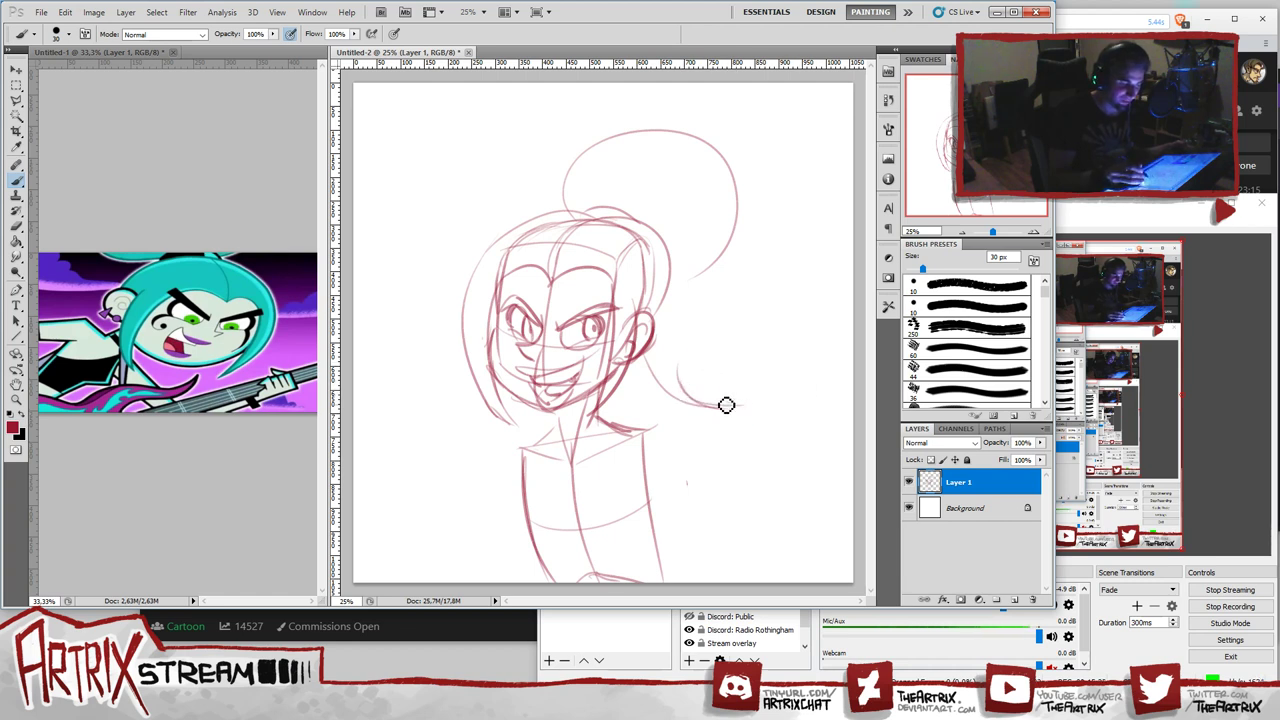
pyautogui.moveTo(728, 405)
pyautogui.mouseDown()
pyautogui.moveTo(708, 301)
pyautogui.moveTo(736, 216)
pyautogui.mouseUp()
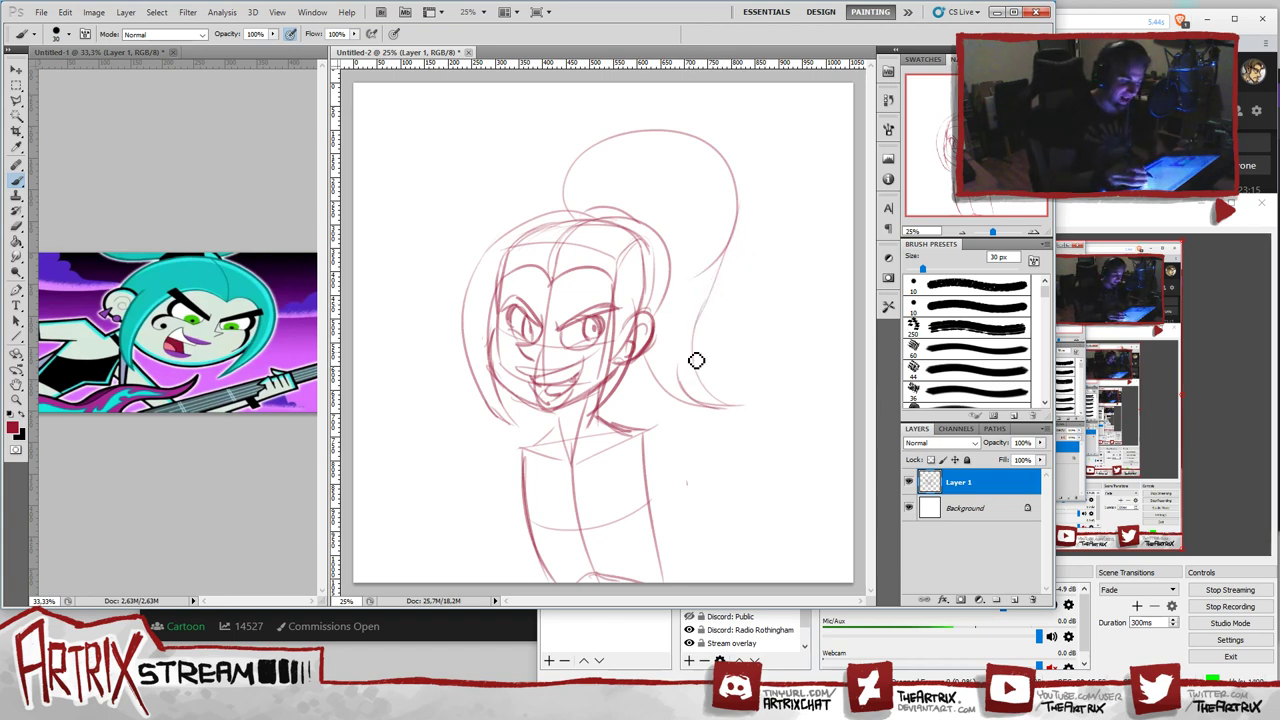
pyautogui.moveTo(712, 325); pyautogui.dragTo(722, 162)
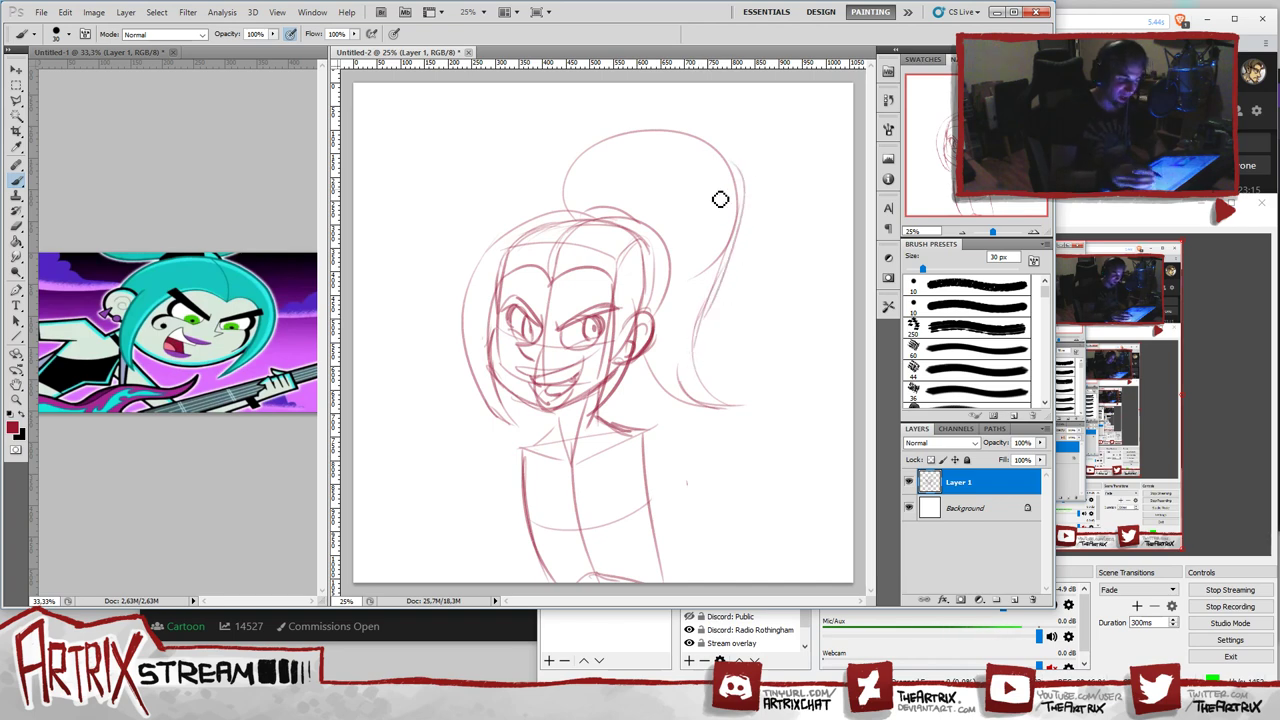
pyautogui.hotkey('ctrl', 'z')
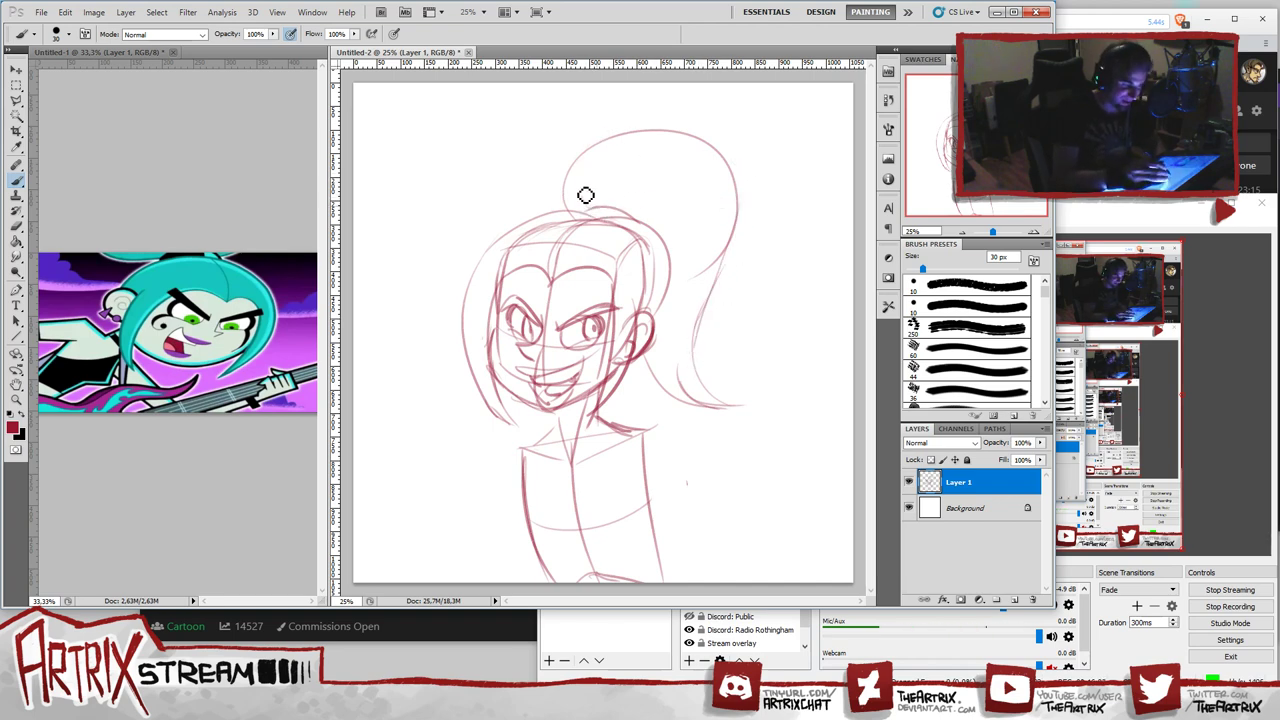
# - Sketch an inner strand line from the ponytail's base curving up toward its top, undoing and redrawing the rejected strokes
pyautogui.moveTo(598, 210); pyautogui.dragTo(660, 132)
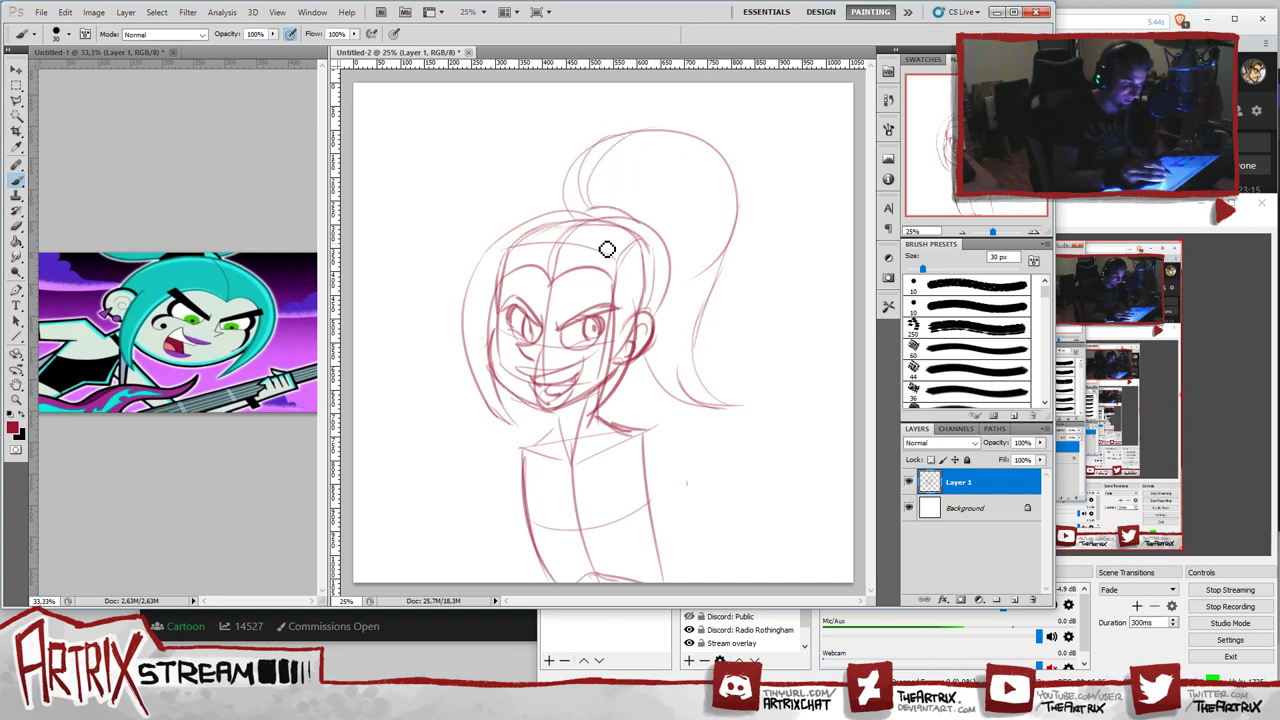
pyautogui.hotkey('ctrl', 'z')
pyautogui.moveTo(602, 208); pyautogui.dragTo(686, 126)
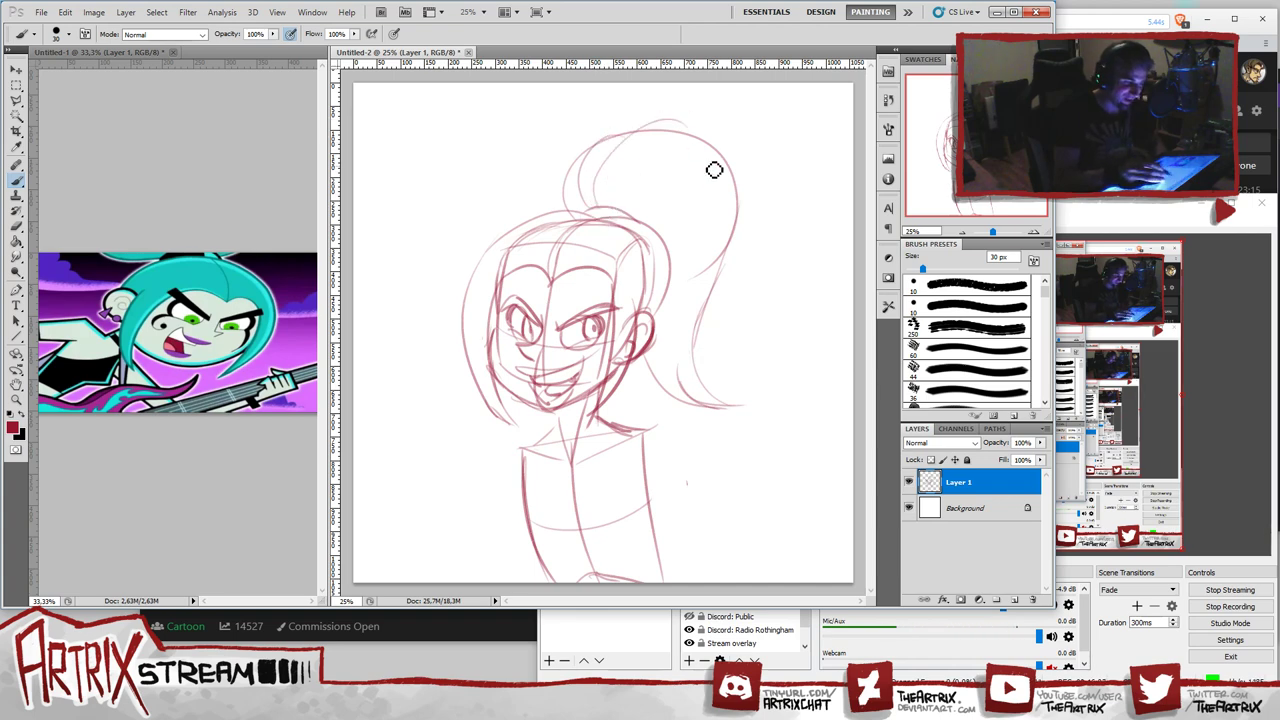
pyautogui.hotkey('ctrl', 'z')
pyautogui.moveTo(606, 210)
pyautogui.mouseDown()
pyautogui.moveTo(634, 146)
pyautogui.moveTo(662, 134)
pyautogui.mouseUp()
pyautogui.hotkey('ctrl', 'z')
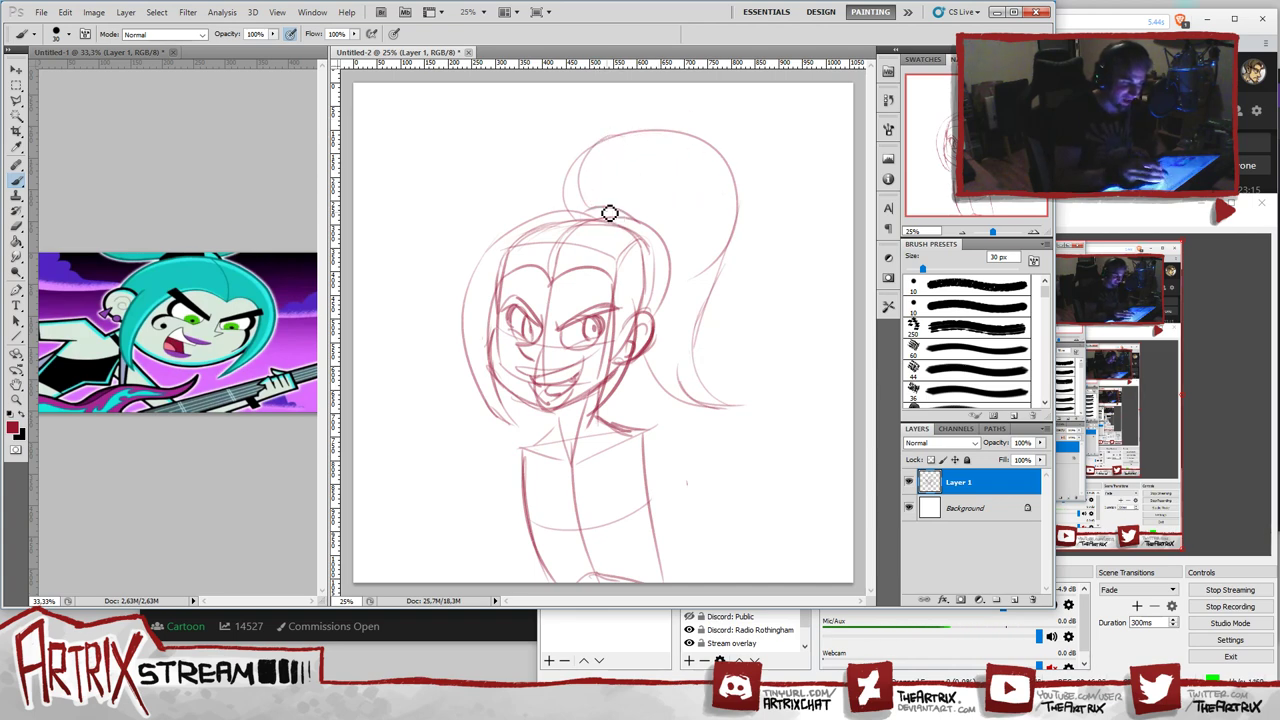
pyautogui.moveTo(610, 213); pyautogui.dragTo(672, 130)
pyautogui.hotkey('ctrl', 'z')
pyautogui.moveTo(599, 215); pyautogui.dragTo(660, 134)
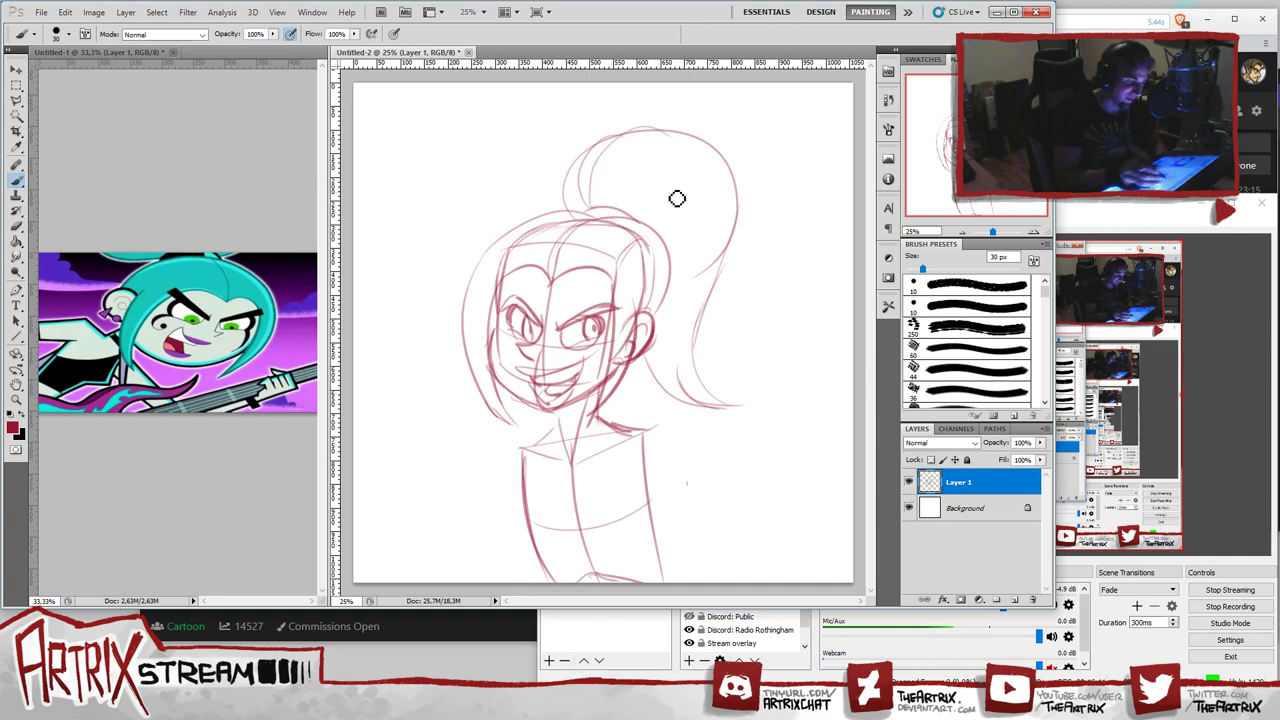
pyautogui.hotkey('ctrl', 'z')
pyautogui.moveTo(599, 216); pyautogui.dragTo(662, 127)
pyautogui.hotkey('ctrl', 'z')
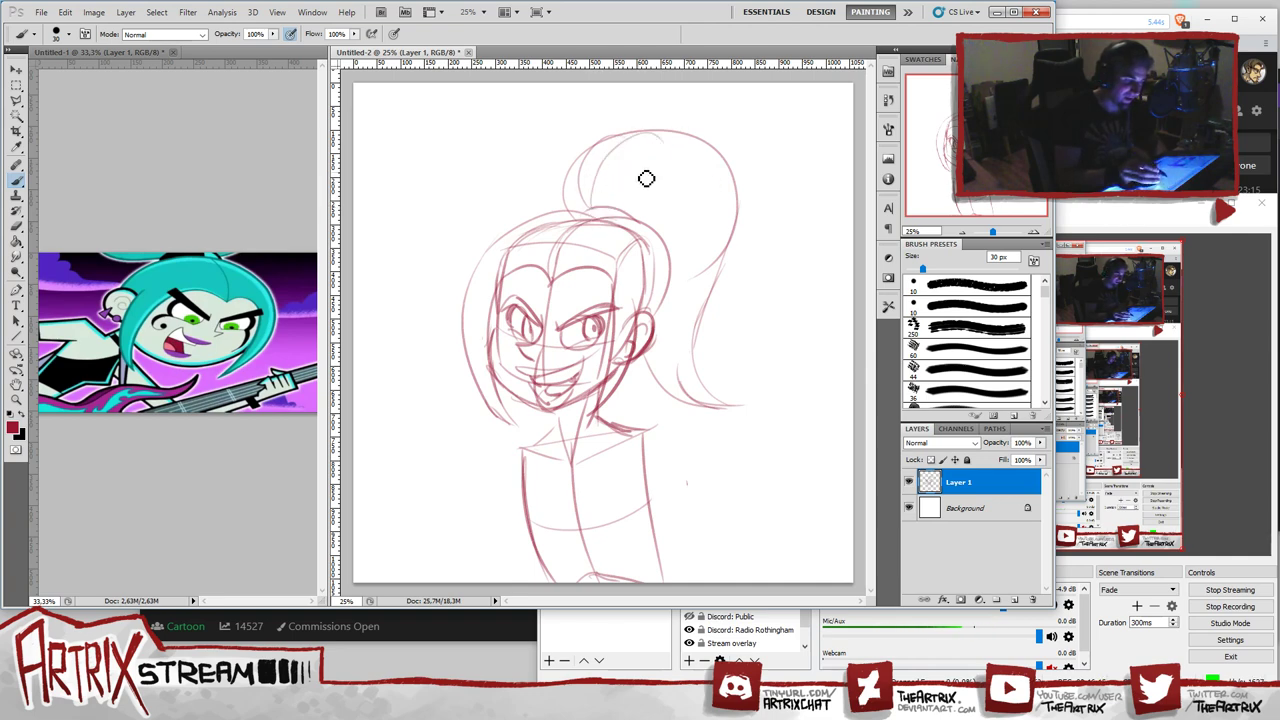
pyautogui.moveTo(598, 216); pyautogui.dragTo(658, 136)
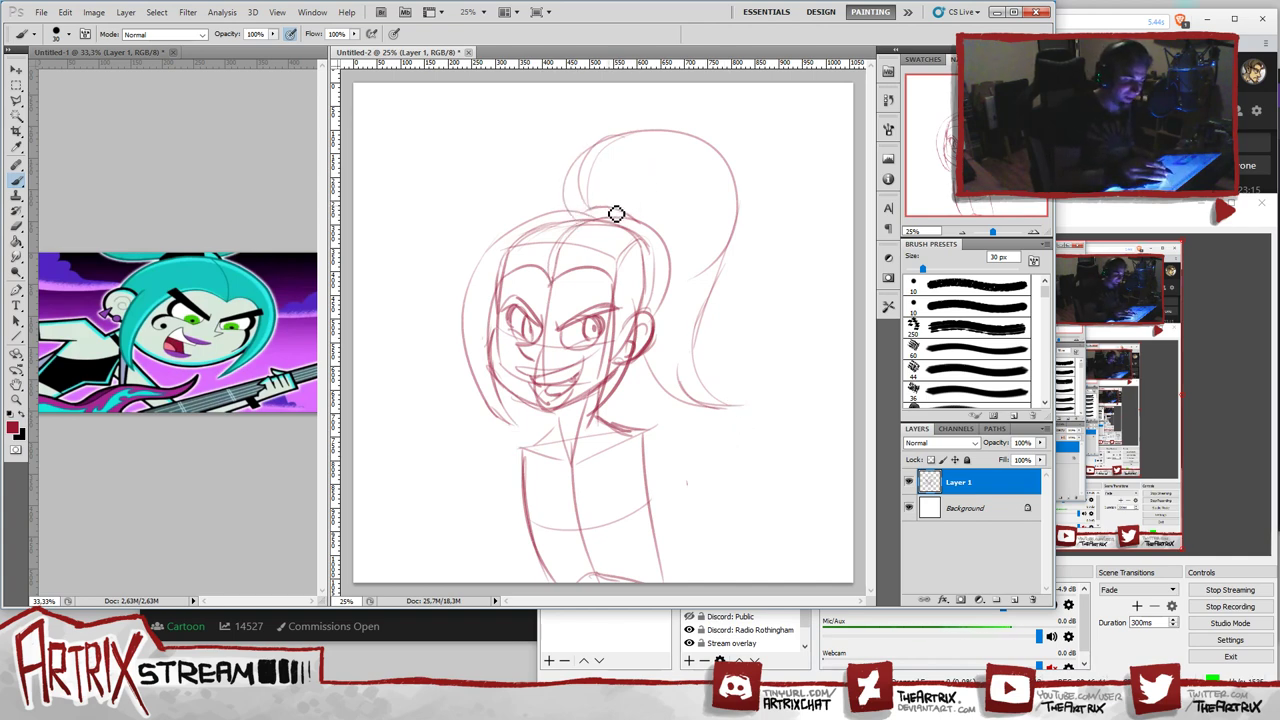
# - Add a longer inner strand arching from the ponytail's base over toward its outer edge, undoing the rejected versions
pyautogui.moveTo(609, 203); pyautogui.dragTo(730, 185)
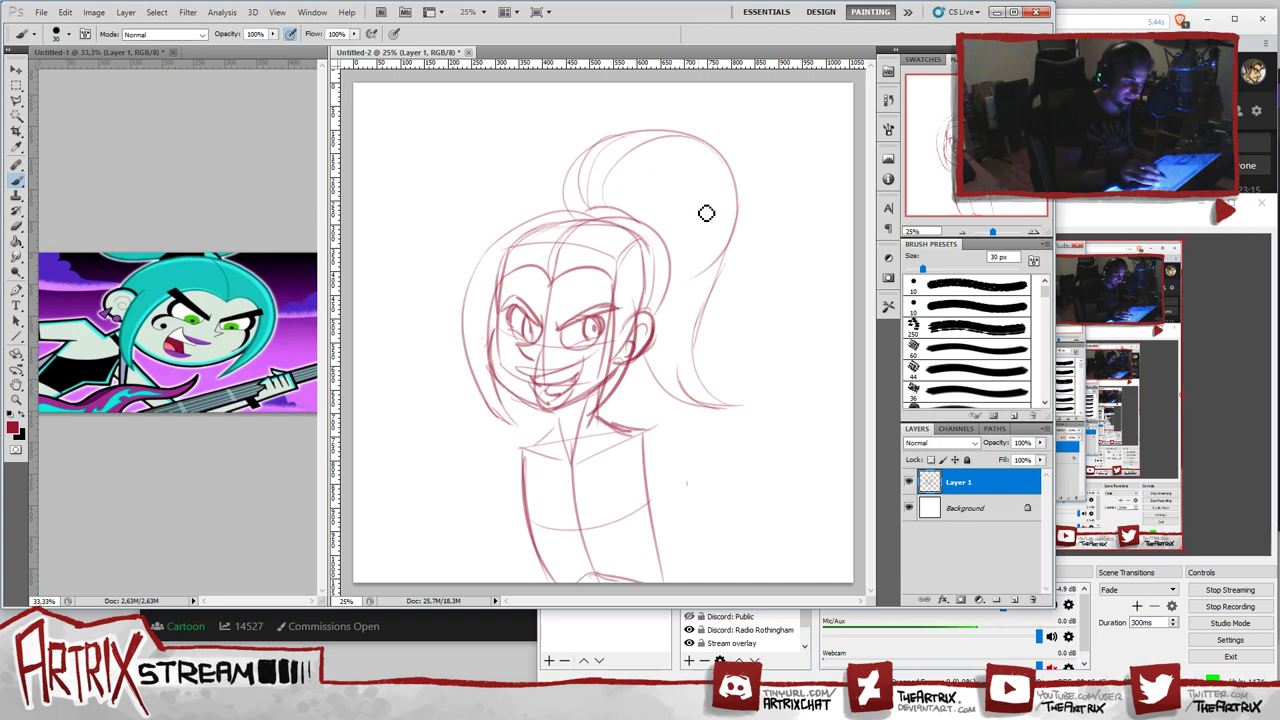
pyautogui.moveTo(603, 200)
pyautogui.mouseDown()
pyautogui.moveTo(718, 168)
pyautogui.moveTo(742, 198)
pyautogui.mouseUp()
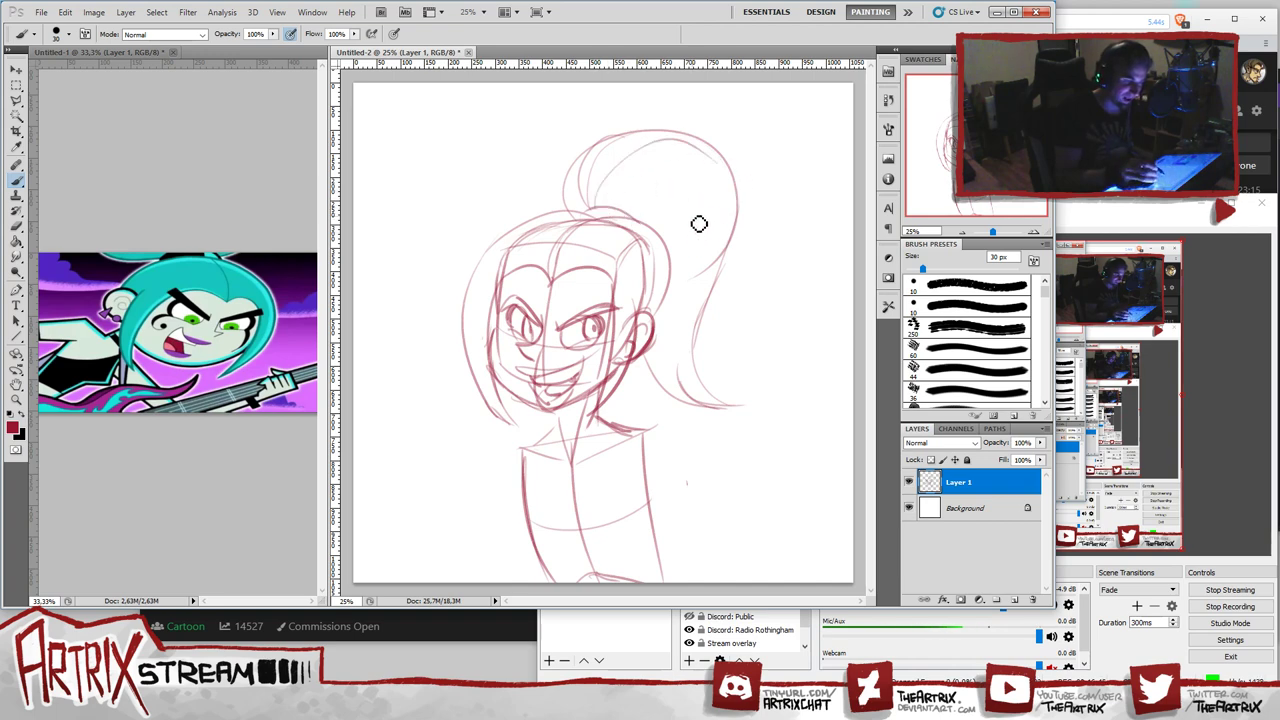
pyautogui.hotkey('ctrl', 'alt', 'z')
pyautogui.hotkey('ctrl', 'alt', 'z')
pyautogui.hotkey('ctrl', 'alt', 'z')
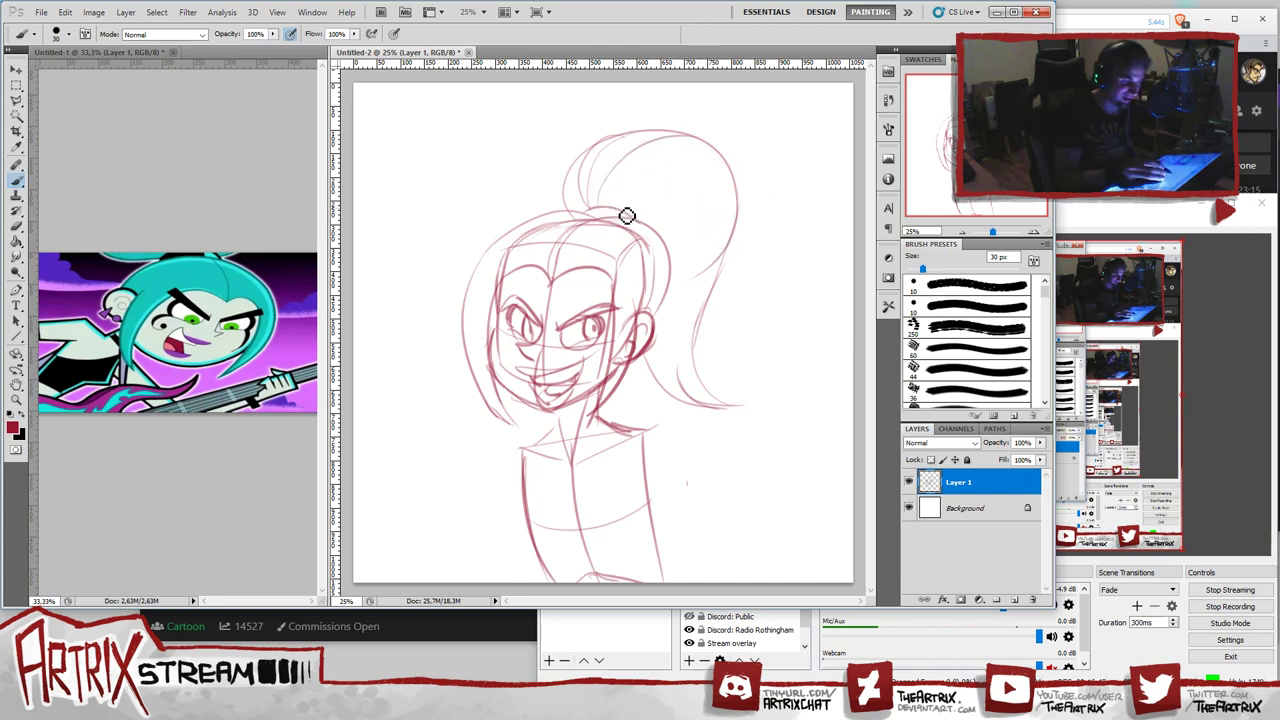
pyautogui.moveTo(623, 214); pyautogui.dragTo(743, 197)
pyautogui.hotkey('ctrl', 'z')
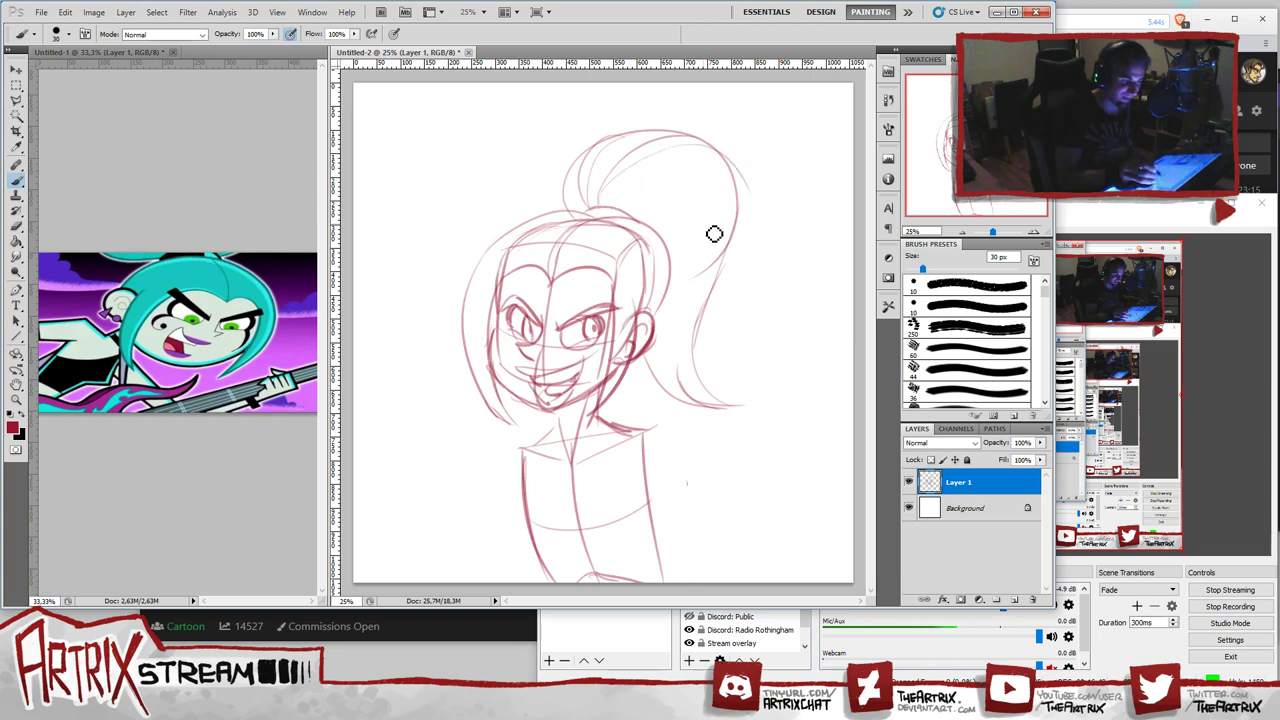
pyautogui.moveTo(608, 208); pyautogui.dragTo(744, 232)
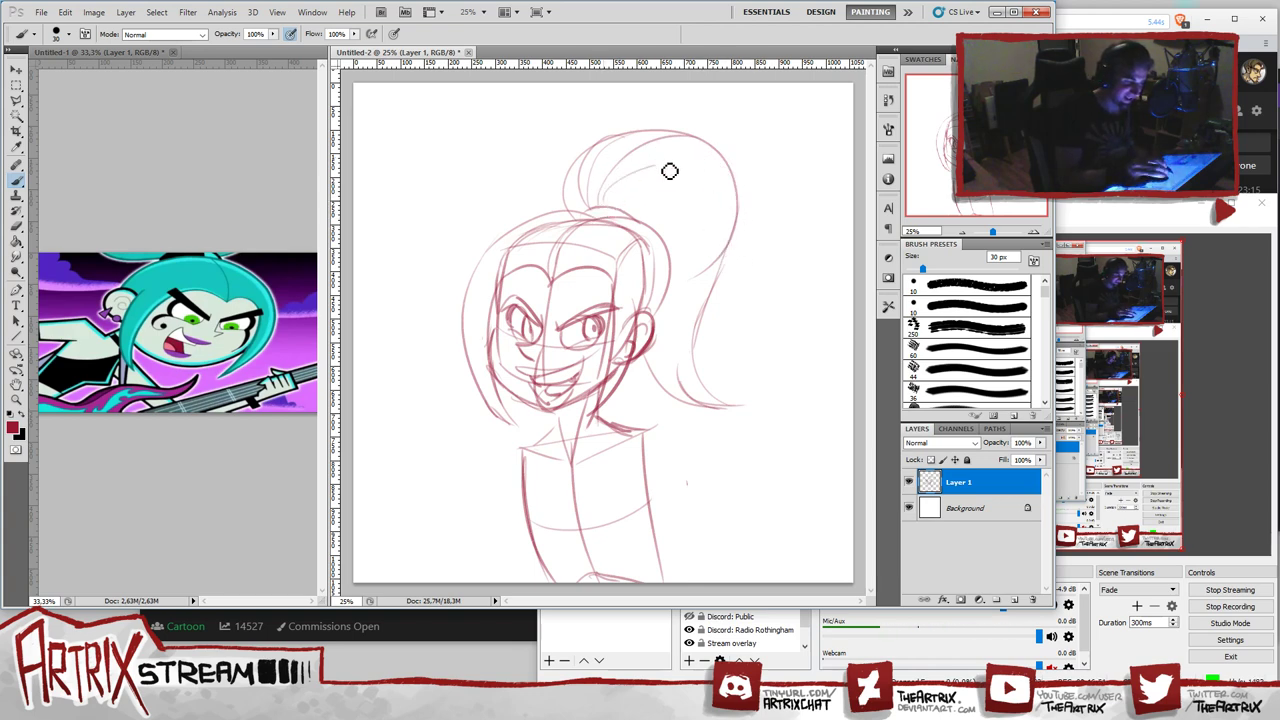
pyautogui.hotkey('ctrl', 'z')
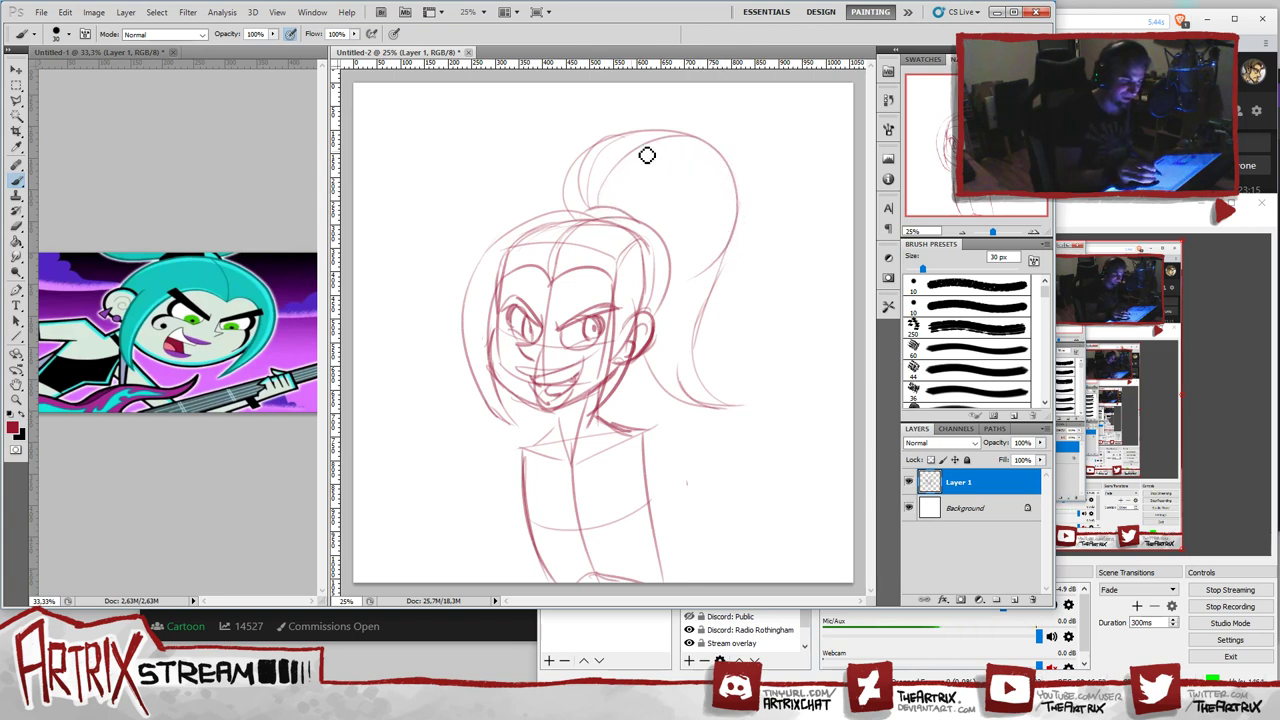
pyautogui.moveTo(606, 200)
pyautogui.mouseDown()
pyautogui.moveTo(726, 203)
pyautogui.moveTo(734, 216)
pyautogui.moveTo(614, 198)
pyautogui.mouseUp()
pyautogui.hotkey('ctrl', 'z')
pyautogui.hotkey('ctrl', 'z')
pyautogui.moveTo(737, 233); pyautogui.dragTo(614, 190)
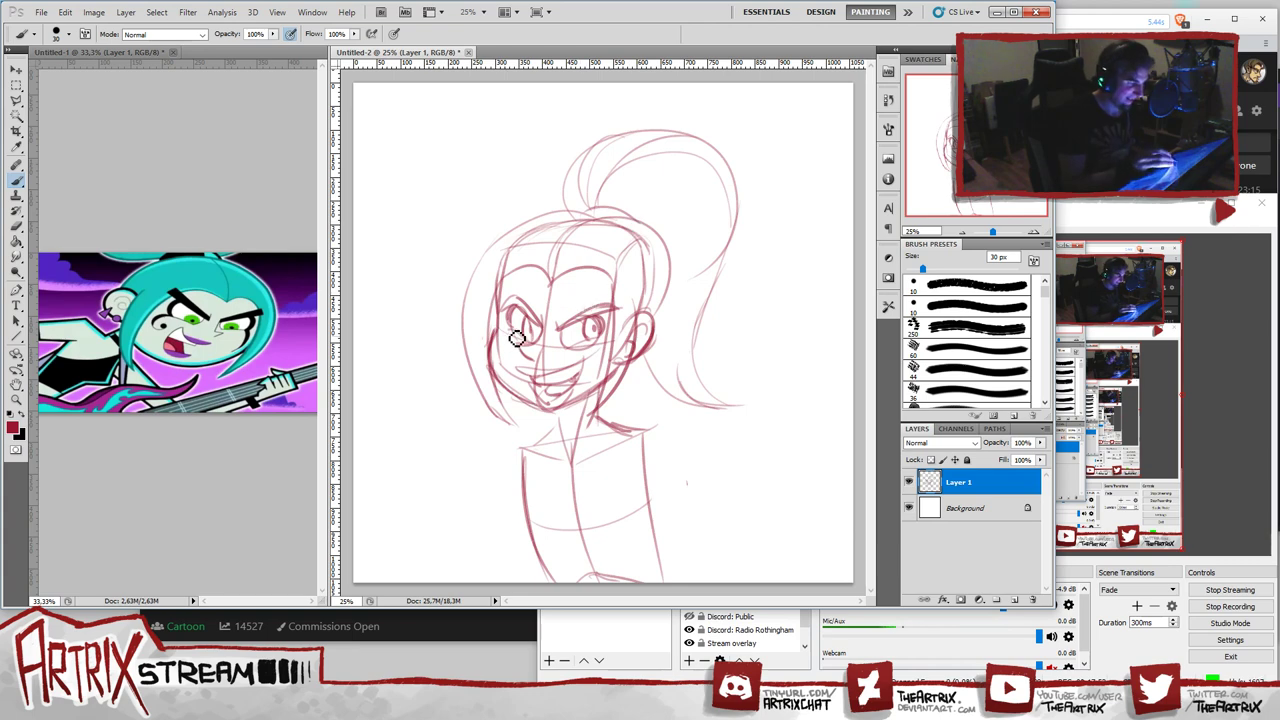
# - Draw a small curled makeup mark on the cheek below one eye and try a matching streak below the other eye
pyautogui.moveTo(513, 341)
pyautogui.mouseDown()
pyautogui.moveTo(511, 357)
pyautogui.moveTo(513, 336)
pyautogui.mouseUp()
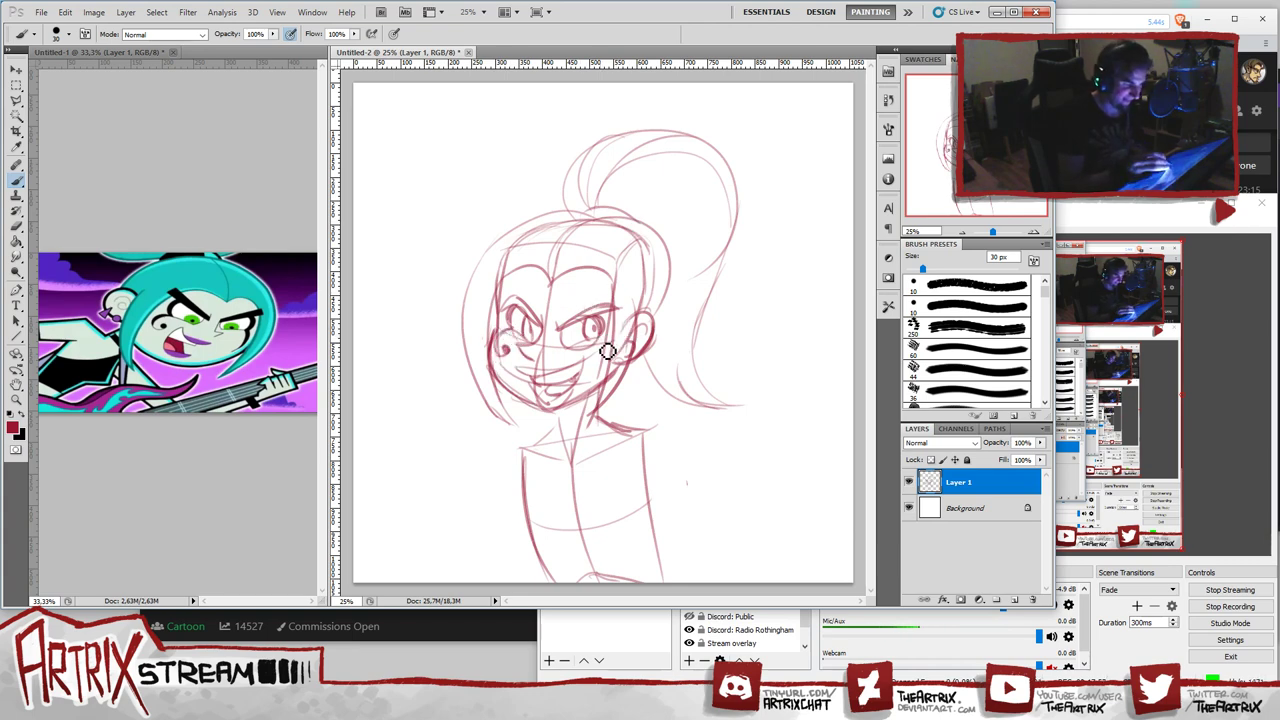
pyautogui.moveTo(605, 350); pyautogui.dragTo(596, 378)
pyautogui.hotkey('ctrl', 'z')
pyautogui.hotkey('ctrl', 'z')
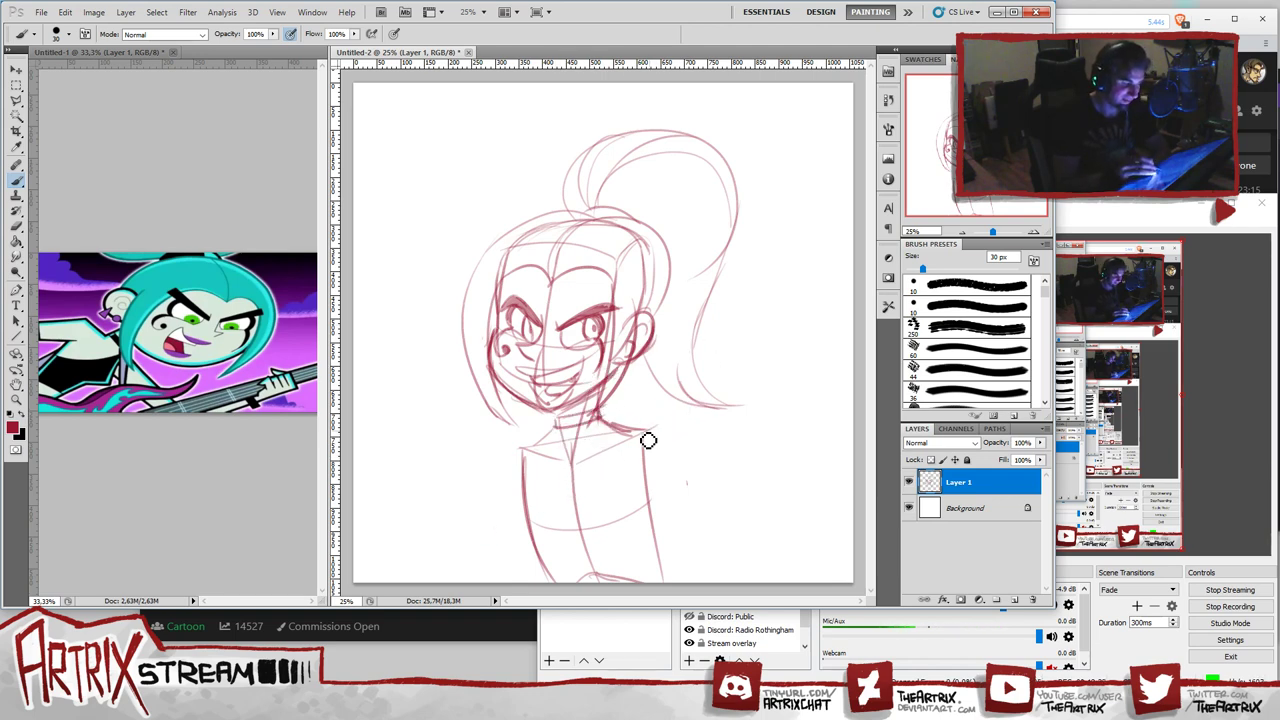
# - Extend the shoulder line outward below the ponytail and sketch the arm's outer edge curving down to the canvas edge, undoing rejected strokes
pyautogui.moveTo(642, 433); pyautogui.dragTo(680, 432)
pyautogui.moveTo(676, 436); pyautogui.dragTo(693, 520)
pyautogui.hotkey('ctrl', 'z')
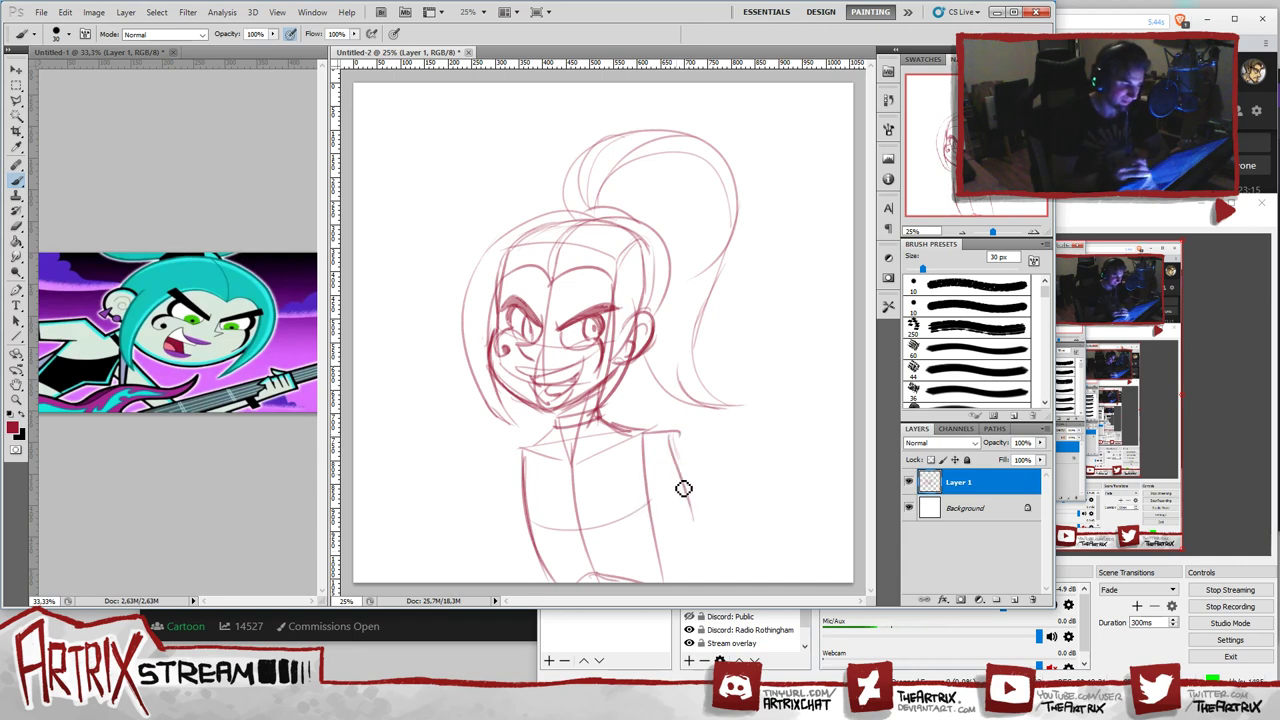
pyautogui.moveTo(682, 466); pyautogui.dragTo(694, 568)
pyautogui.moveTo(688, 518)
pyautogui.mouseDown()
pyautogui.moveTo(694, 569)
pyautogui.moveTo(680, 596)
pyautogui.mouseUp()
pyautogui.hotkey('ctrl', 'alt', 'z')
pyautogui.hotkey('ctrl', 'alt', 'z')
pyautogui.hotkey('ctrl', 'alt', 'z')
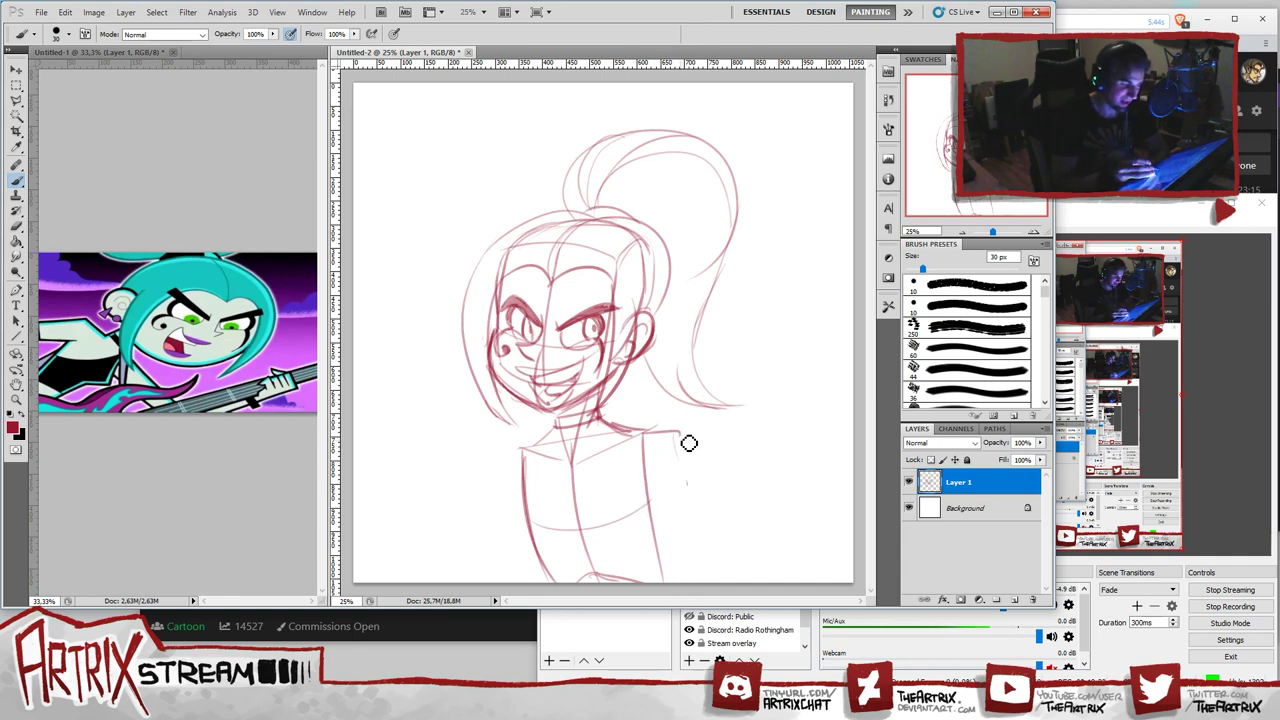
pyautogui.moveTo(680, 436); pyautogui.dragTo(697, 580)
pyautogui.hotkey('ctrl', 'alt', 'z')
pyautogui.moveTo(681, 436); pyautogui.dragTo(692, 579)
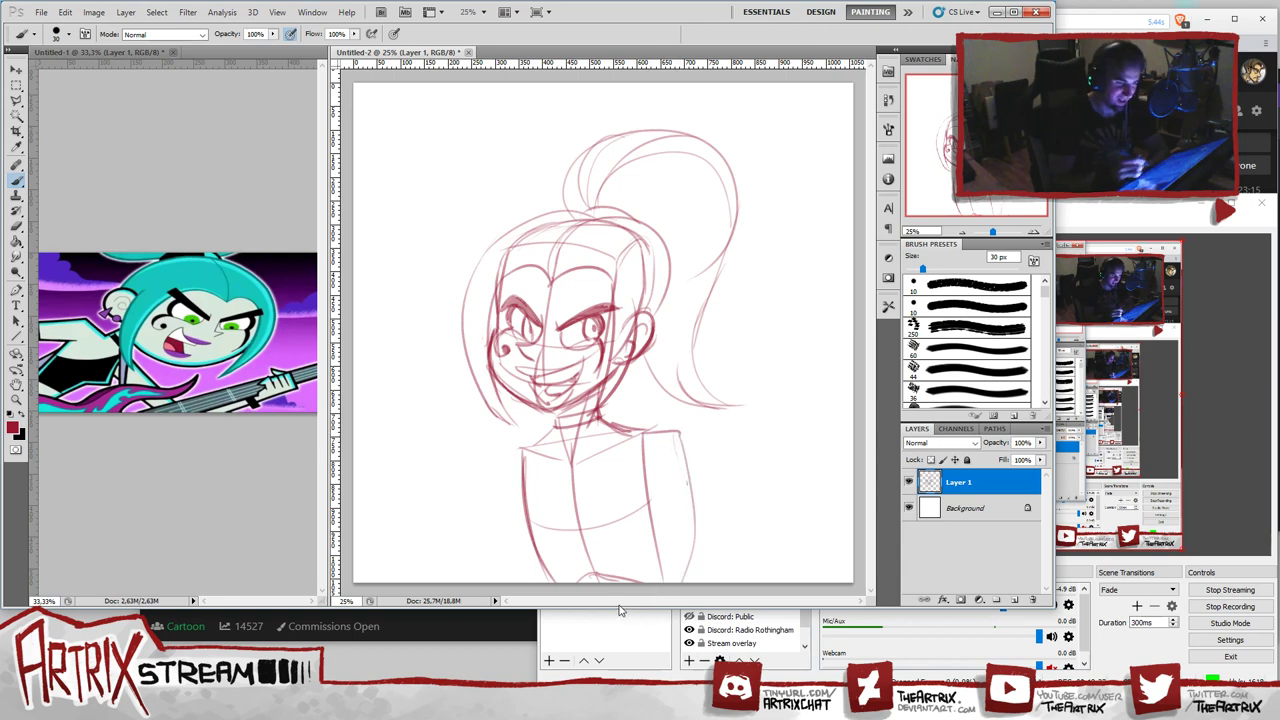
pyautogui.moveTo(526, 488); pyautogui.dragTo(503, 549)
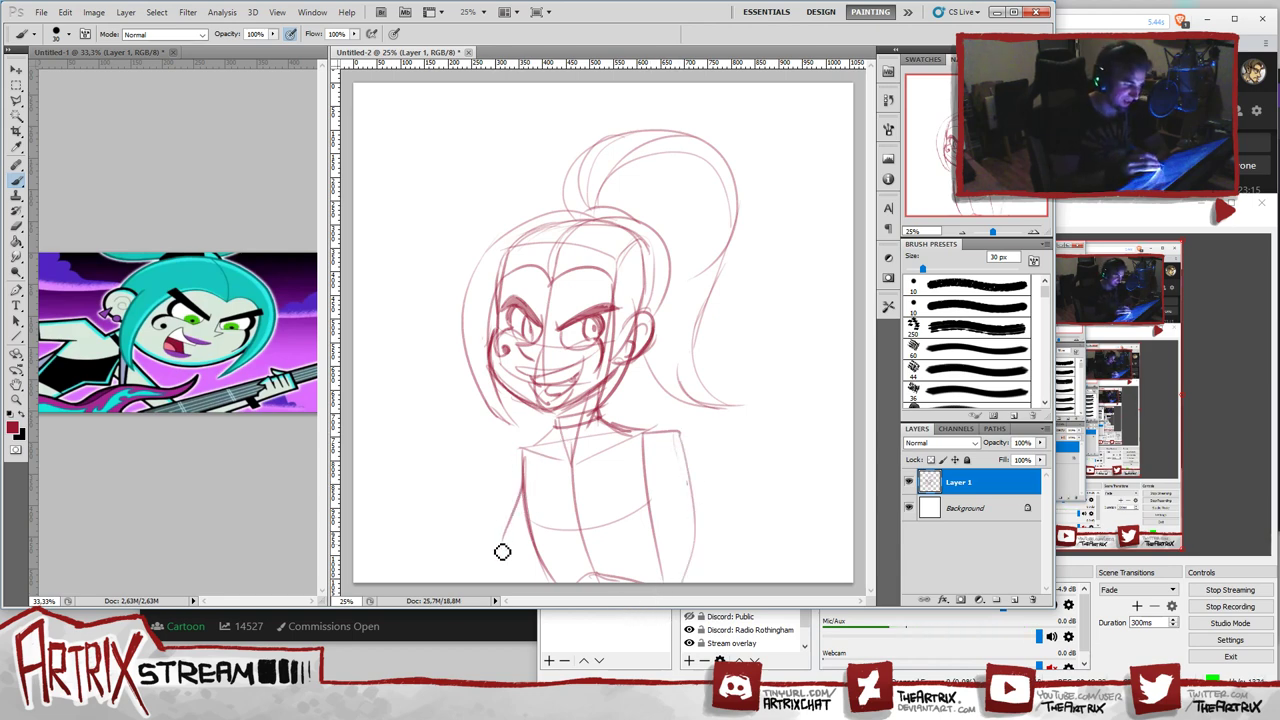
pyautogui.hotkey('ctrl', 'alt', 'z')
pyautogui.moveTo(525, 487); pyautogui.dragTo(516, 533)
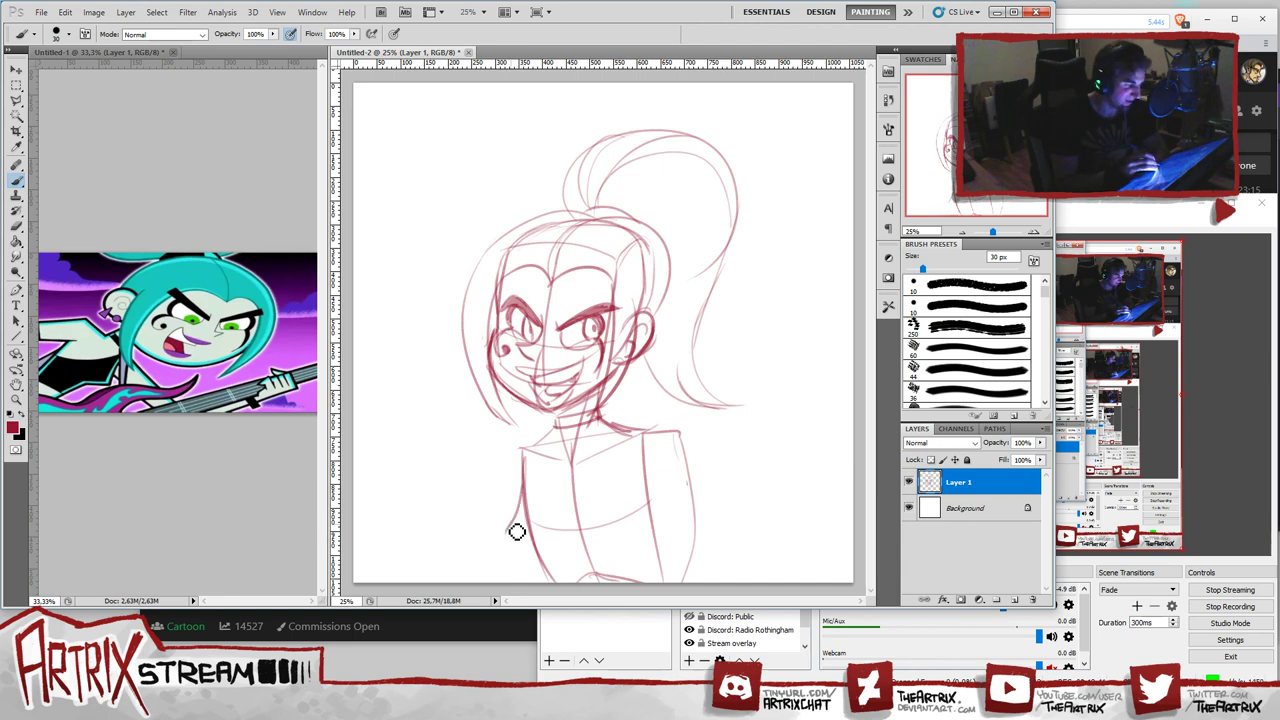
pyautogui.moveTo(520, 482); pyautogui.dragTo(511, 546)
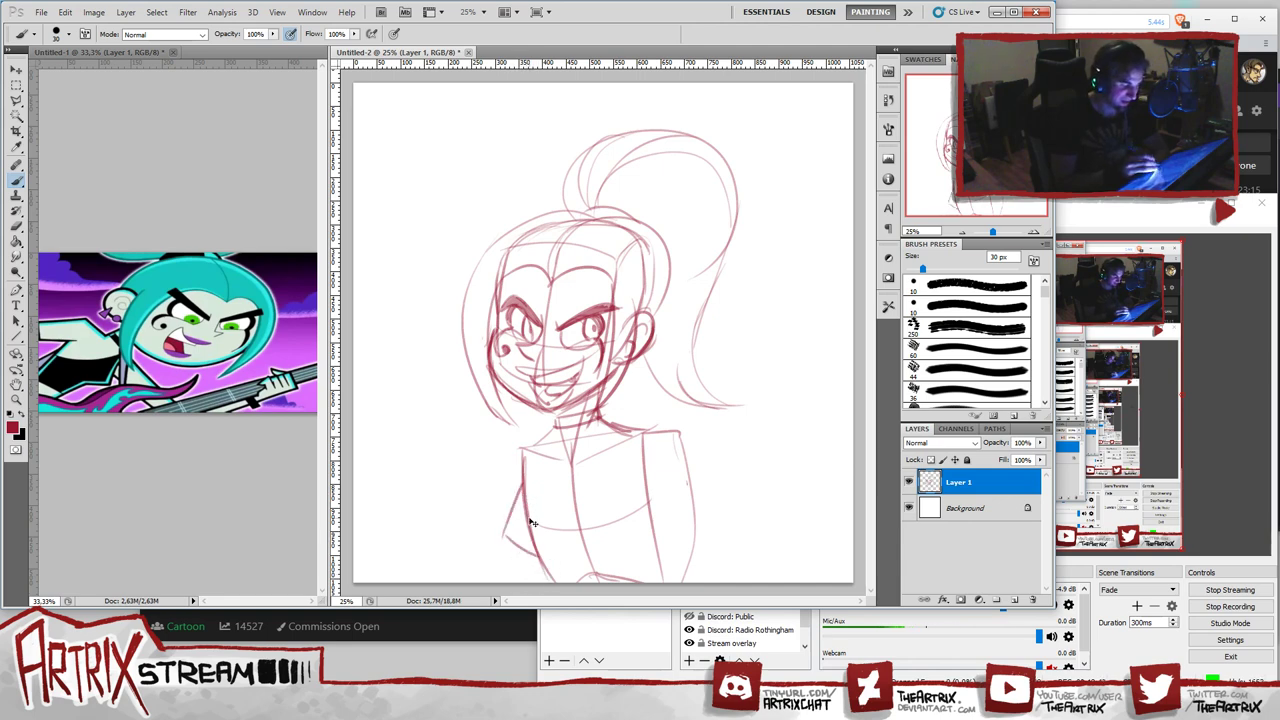
pyautogui.hotkey('ctrl', 'alt', 'z')
pyautogui.hotkey('ctrl', 'alt', 'z')
pyautogui.moveTo(524, 490)
pyautogui.mouseDown()
pyautogui.moveTo(510, 536)
pyautogui.moveTo(536, 556)
pyautogui.mouseUp()
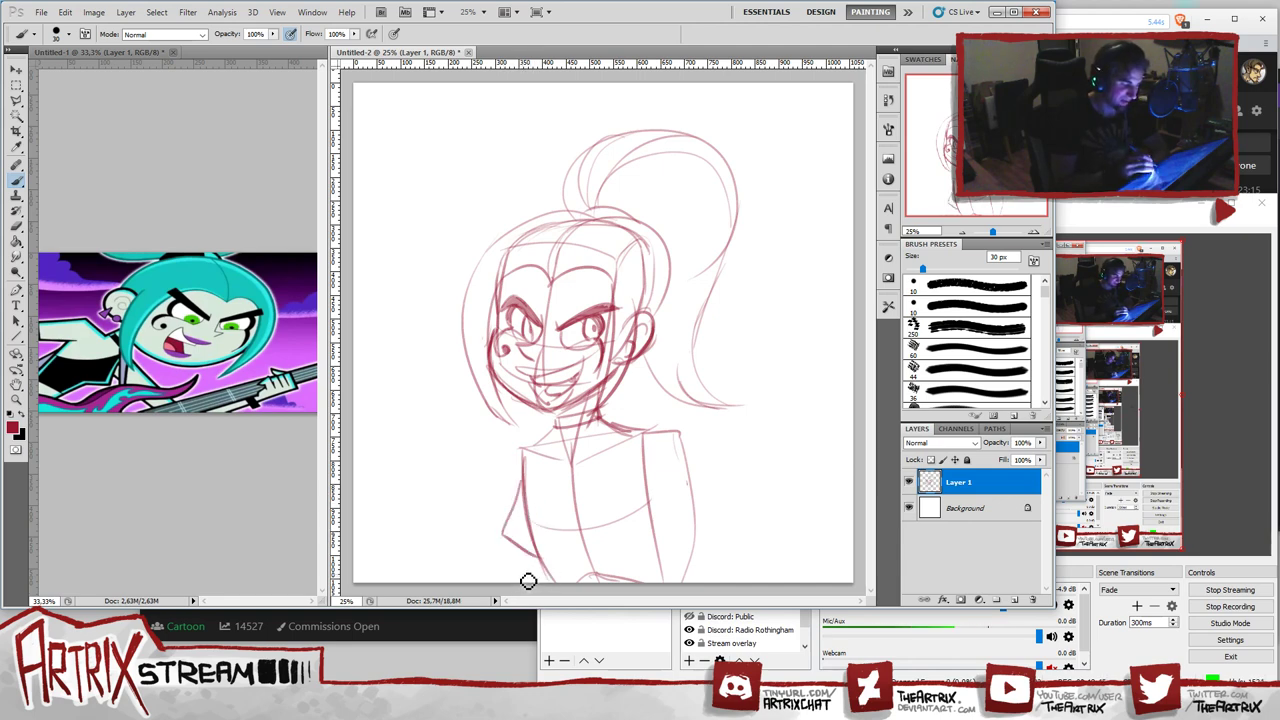
pyautogui.hotkey('ctrl', 'alt', 'z')
pyautogui.hotkey('ctrl', 'alt', 'z')
pyautogui.moveTo(528, 484); pyautogui.dragTo(514, 536)
pyautogui.hotkey('ctrl', 'alt', 'z')
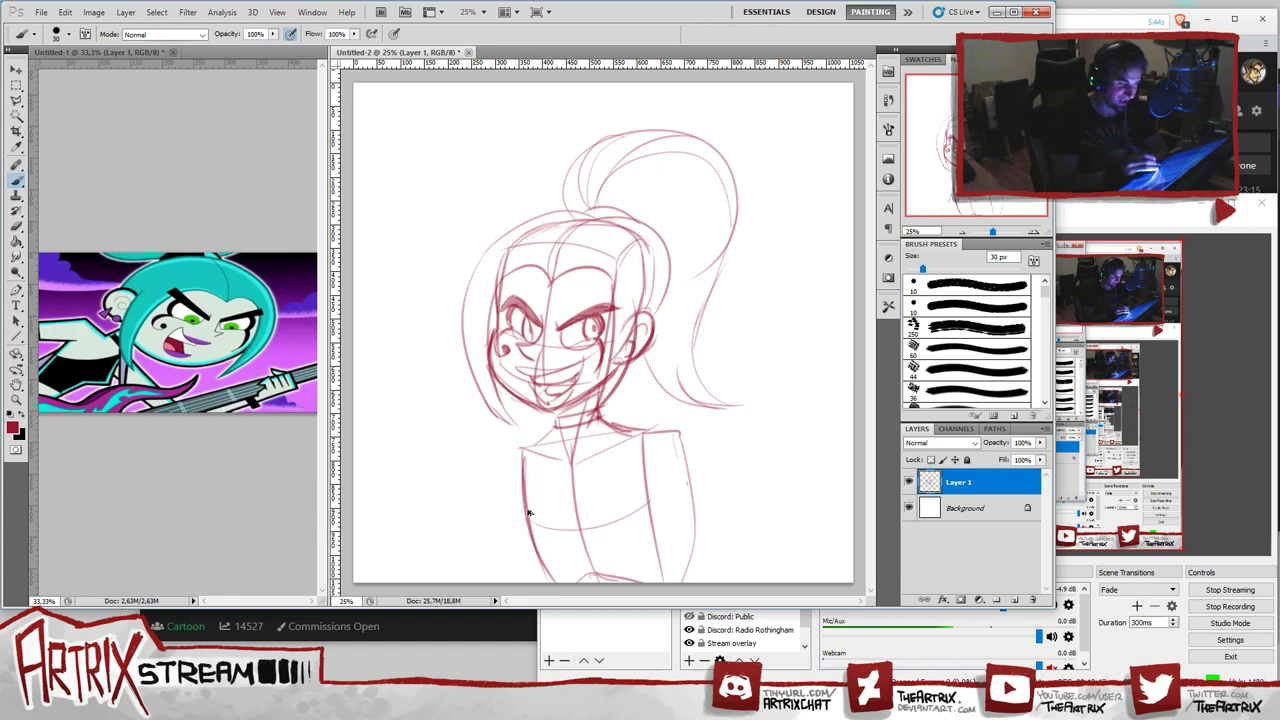
# - Sketch the bust's angled side contours on both sides of the torso and its lower edge across the centre line
pyautogui.moveTo(525, 491)
pyautogui.mouseDown()
pyautogui.moveTo(506, 544)
pyautogui.moveTo(550, 578)
pyautogui.mouseUp()
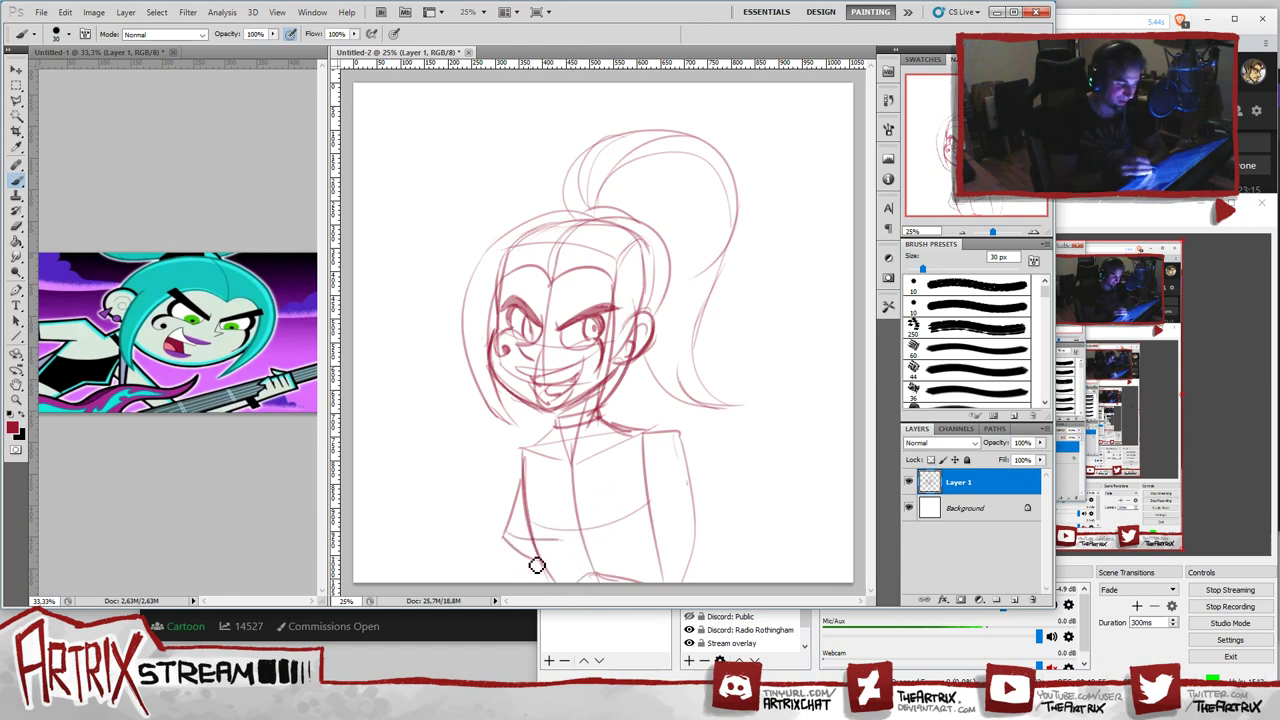
pyautogui.moveTo(537, 557)
pyautogui.mouseDown()
pyautogui.moveTo(621, 545)
pyautogui.moveTo(642, 517)
pyautogui.mouseUp()
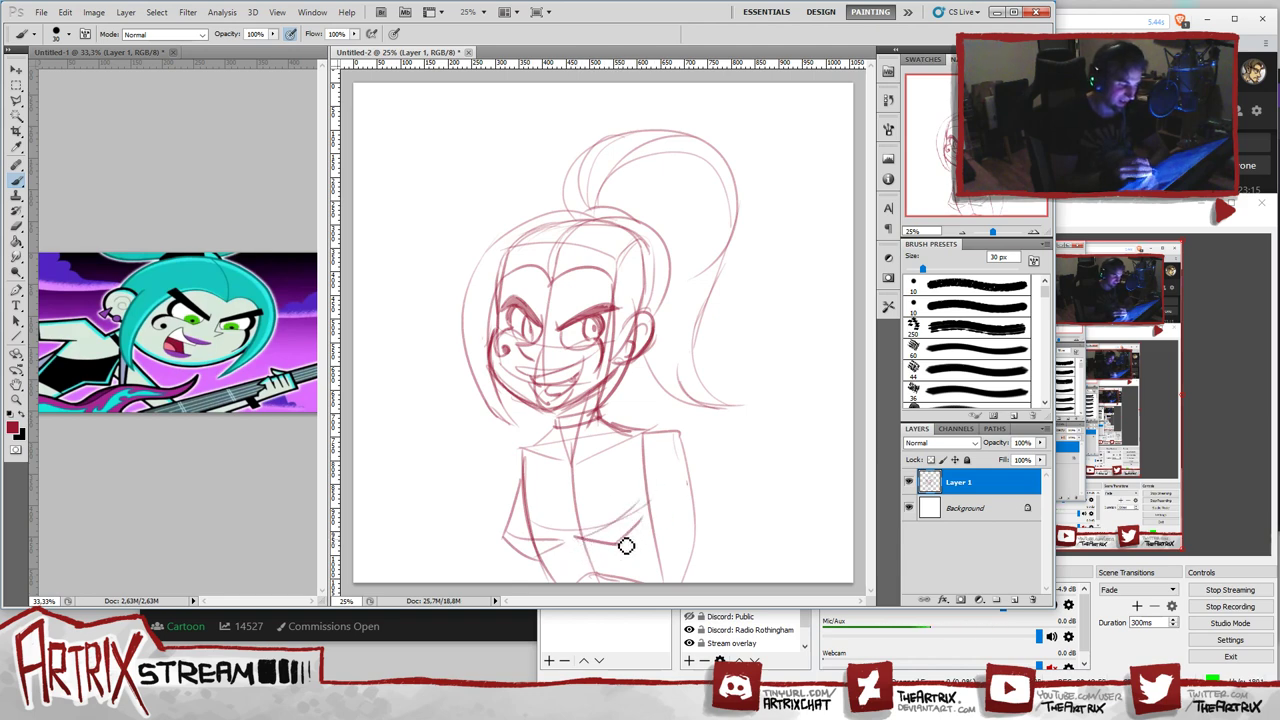
pyautogui.moveTo(642, 515); pyautogui.dragTo(628, 536)
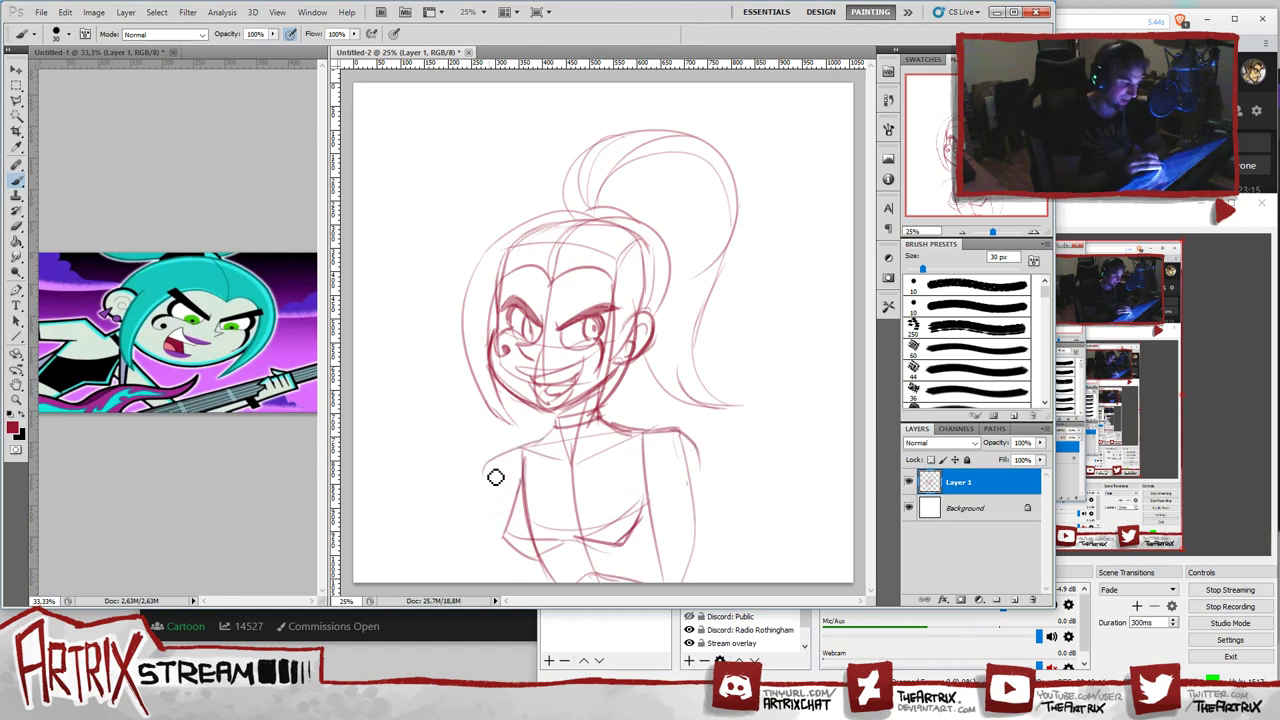
# - Sketch rounded outlines around both shoulders and a diagonal neckline across the chest, with an opening edge beside the upper arm
pyautogui.moveTo(548, 441)
pyautogui.mouseDown()
pyautogui.moveTo(491, 491)
pyautogui.moveTo(502, 517)
pyautogui.mouseUp()
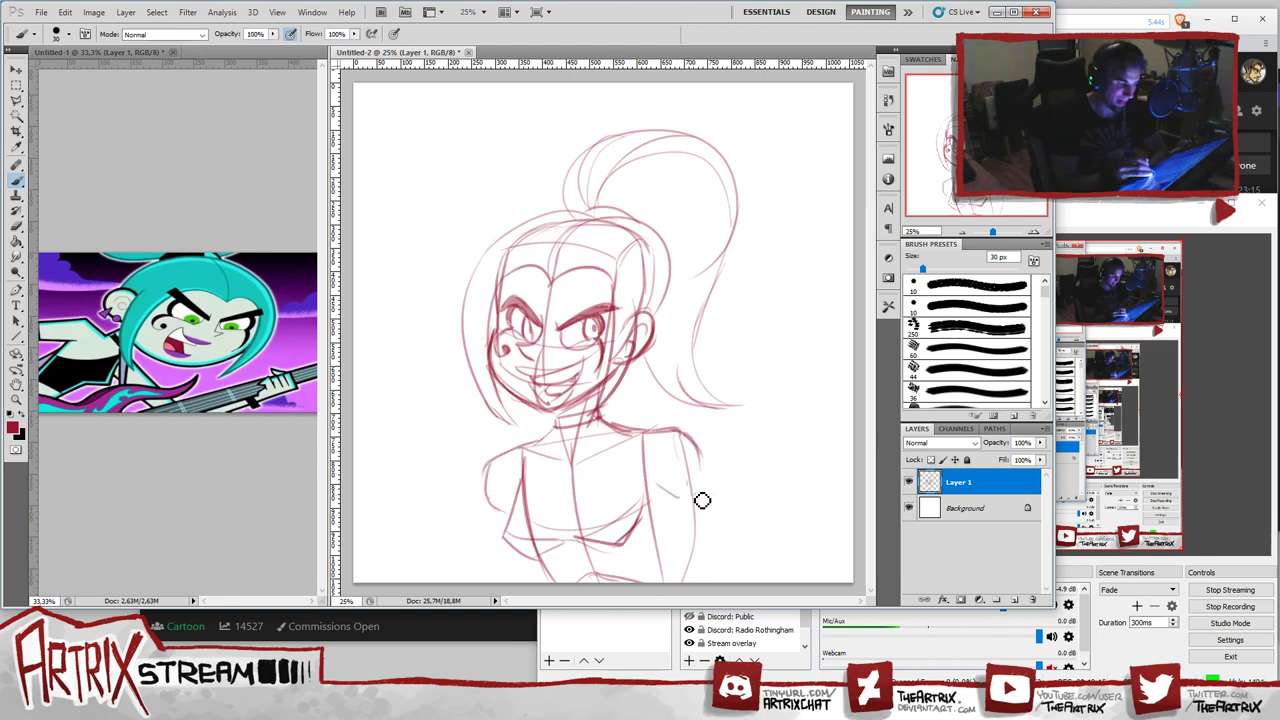
pyautogui.moveTo(686, 436); pyautogui.dragTo(688, 511)
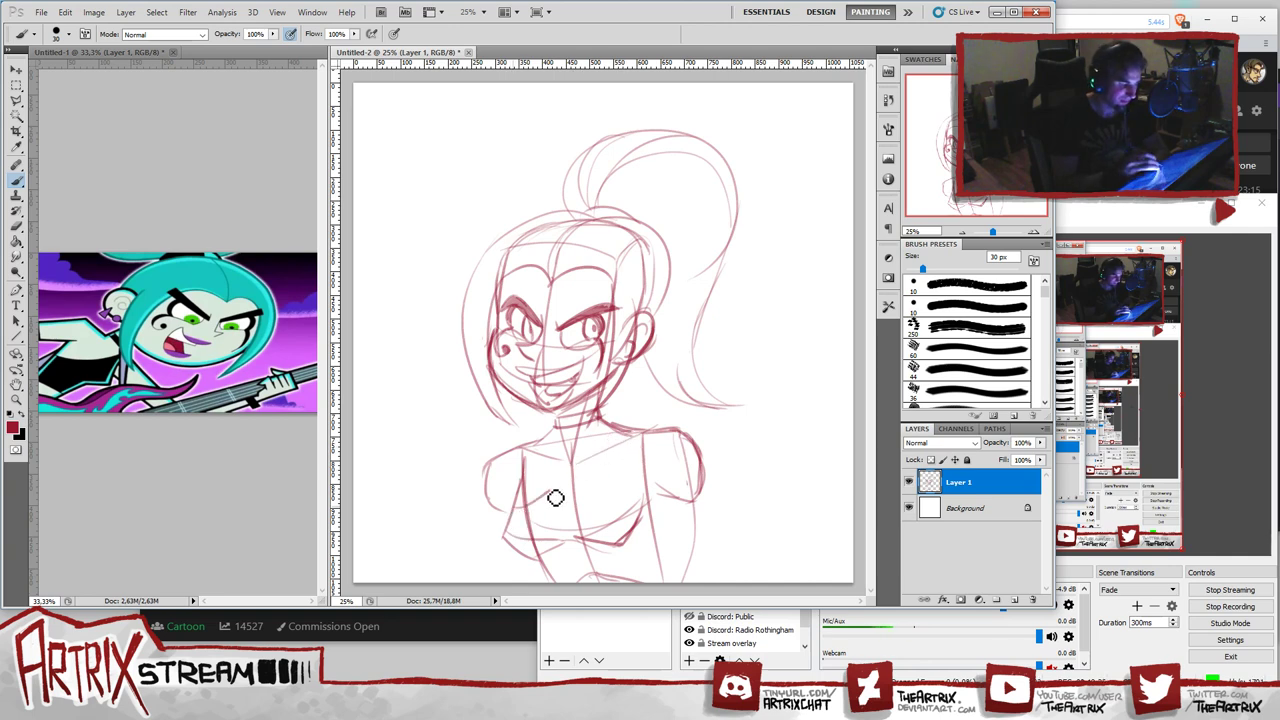
pyautogui.moveTo(543, 500)
pyautogui.mouseDown()
pyautogui.moveTo(639, 434)
pyautogui.moveTo(656, 458)
pyautogui.moveTo(641, 483)
pyautogui.moveTo(643, 441)
pyautogui.moveTo(650, 497)
pyautogui.moveTo(642, 471)
pyautogui.moveTo(688, 534)
pyautogui.mouseUp()
pyautogui.hotkey('ctrl', 'z')
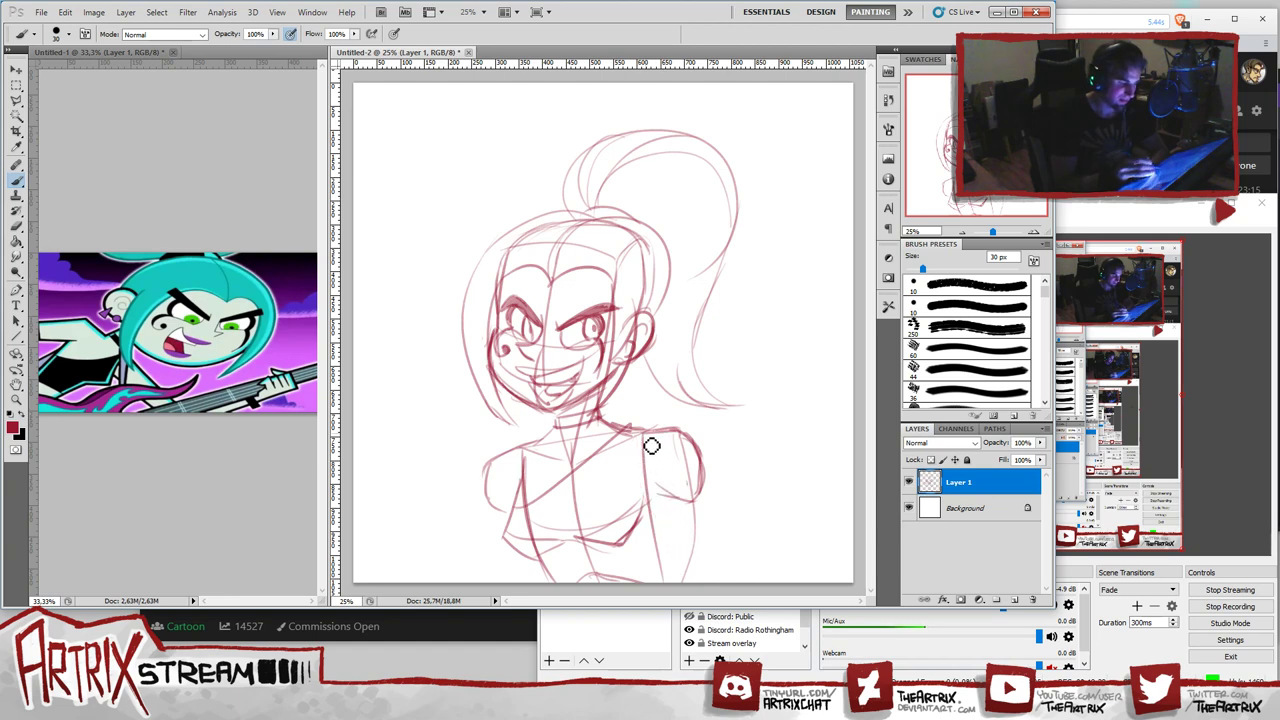
pyautogui.moveTo(651, 446); pyautogui.dragTo(686, 530)
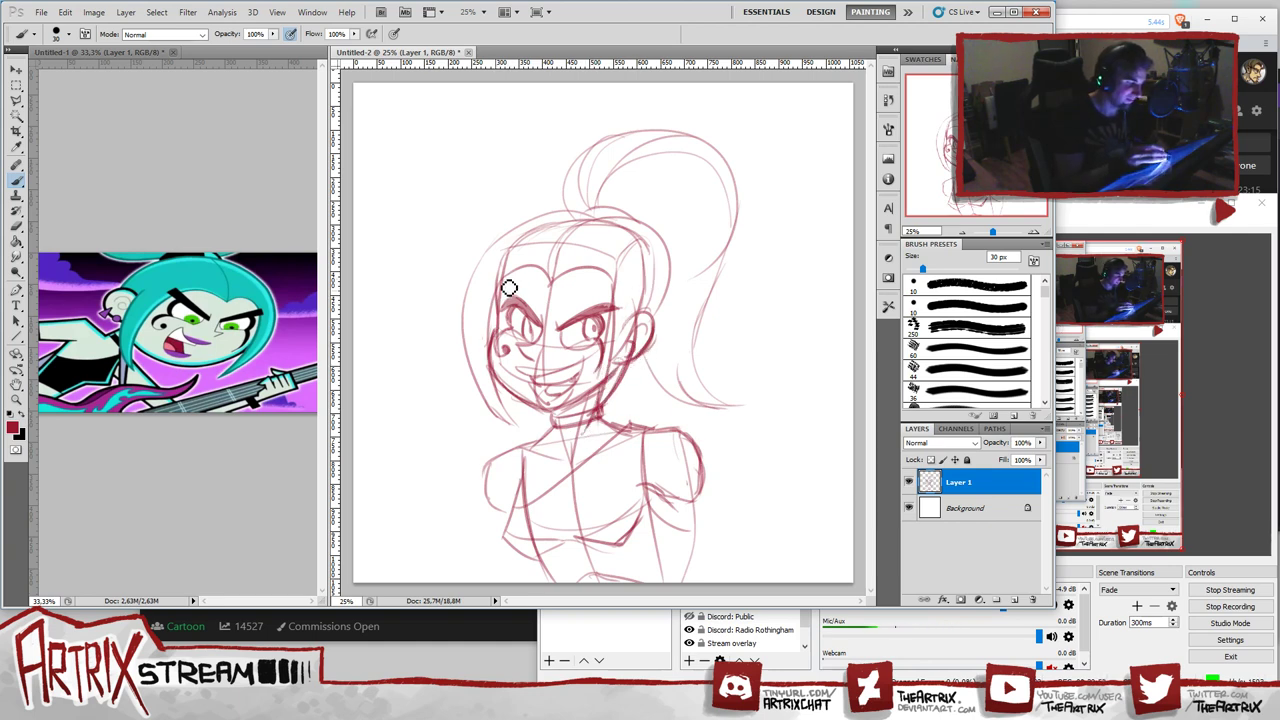
# - Redraw the front hair lock beside the face with darker inner and outer edges meeting in a point below the jaw
pyautogui.moveTo(509, 288); pyautogui.dragTo(494, 370)
pyautogui.hotkey('ctrl', 'alt', 'z')
pyautogui.hotkey('ctrl', 'alt', 'z')
pyautogui.hotkey('ctrl', 'alt', 'z')
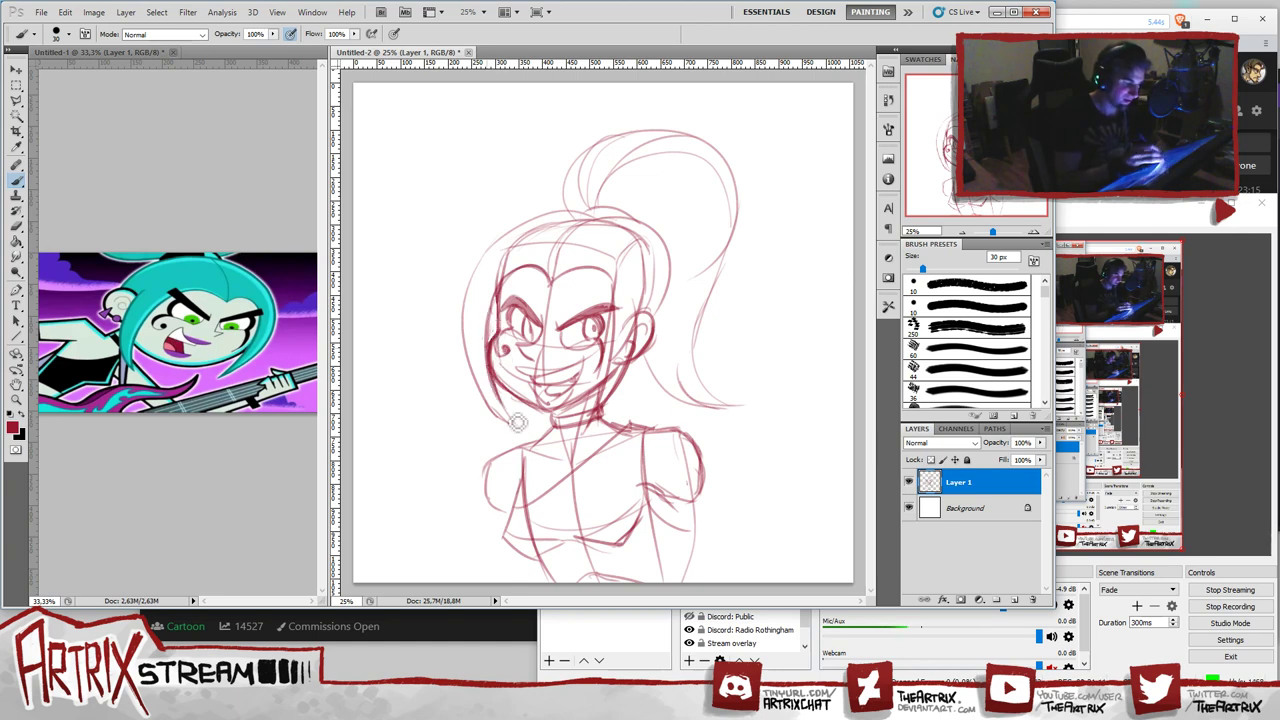
pyautogui.moveTo(480, 403); pyautogui.dragTo(510, 424)
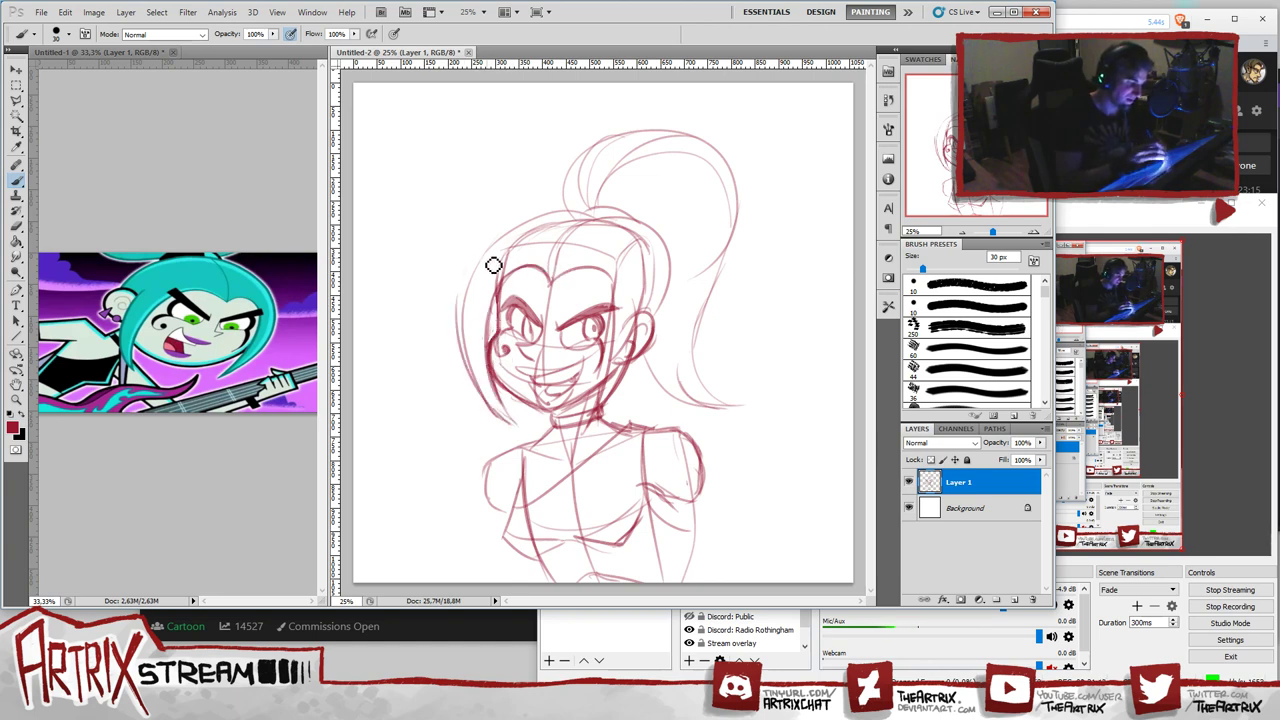
pyautogui.hotkey('ctrl', 'z')
pyautogui.moveTo(464, 300)
pyautogui.mouseDown()
pyautogui.moveTo(485, 403)
pyautogui.moveTo(510, 424)
pyautogui.mouseUp()
pyautogui.moveTo(466, 330)
pyautogui.mouseDown()
pyautogui.moveTo(485, 403)
pyautogui.moveTo(517, 429)
pyautogui.moveTo(476, 377)
pyautogui.moveTo(500, 408)
pyautogui.mouseUp()
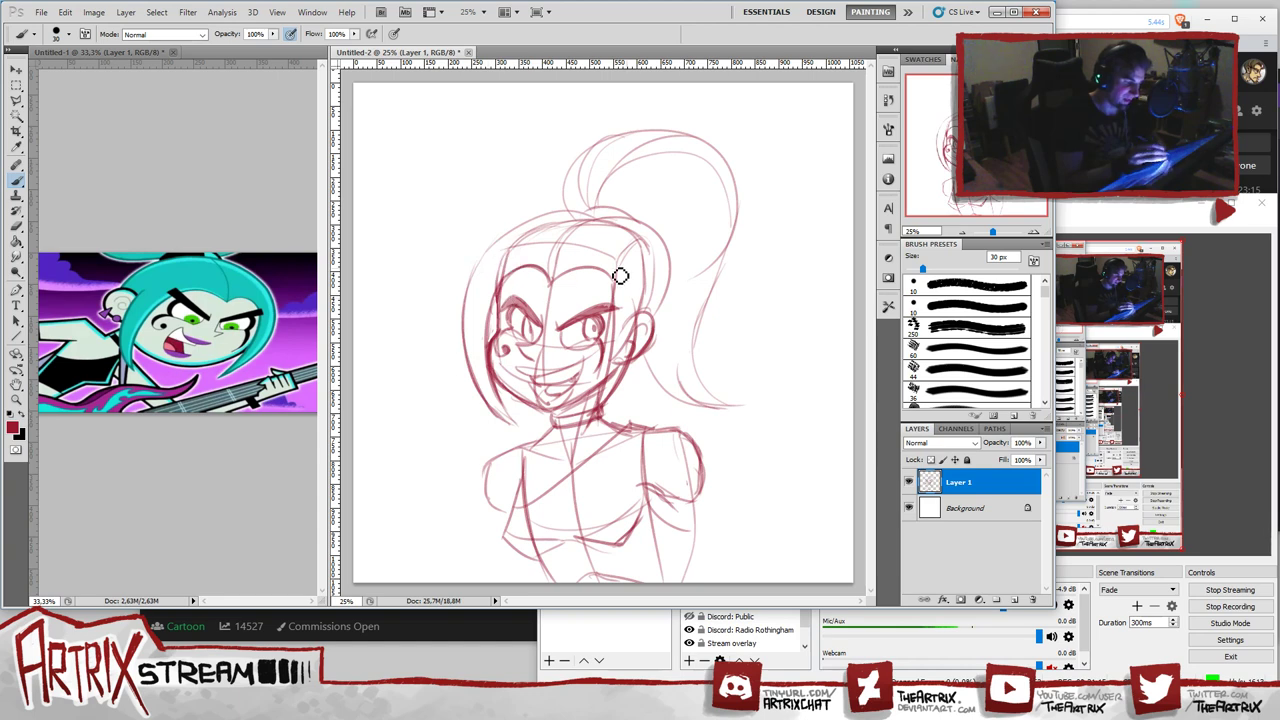
# - Rework the hair edge in front of the ear, undoing the rejected strokes
pyautogui.moveTo(615, 300)
pyautogui.mouseDown()
pyautogui.moveTo(595, 428)
pyautogui.moveTo(629, 292)
pyautogui.moveTo(643, 337)
pyautogui.mouseUp()
pyautogui.hotkey('ctrl', 'z')
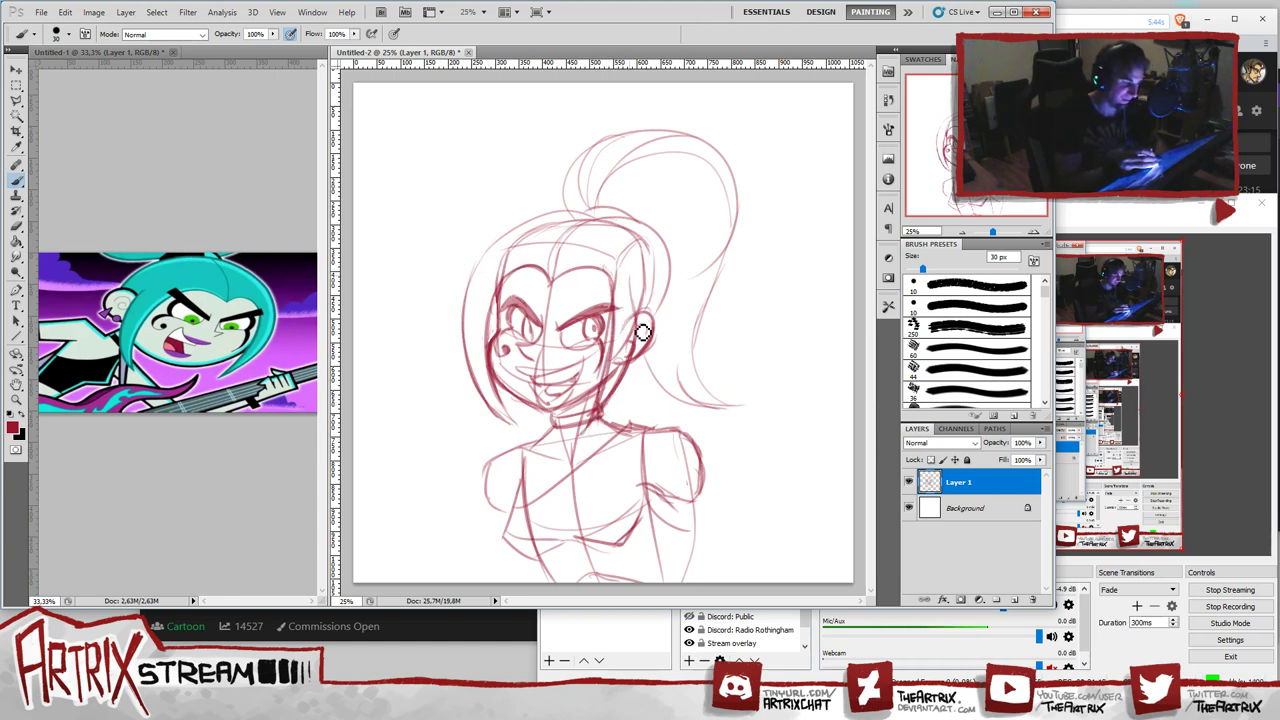
pyautogui.hotkey('ctrl', 'z')
pyautogui.moveTo(639, 287); pyautogui.dragTo(626, 398)
pyautogui.hotkey('ctrl', 'z')
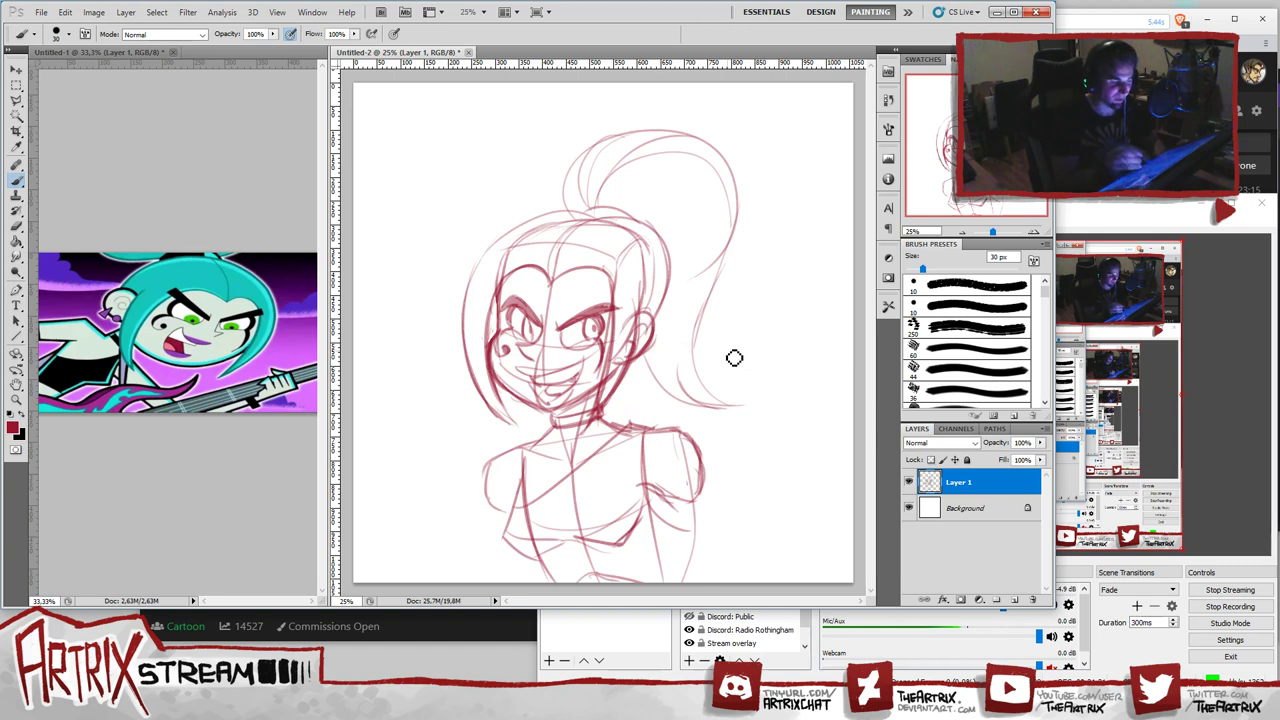
# - Reduce the brush size to 20 px, draw small earrings on the visible ear and reinforce the choker around the neck
pyautogui.press('[')
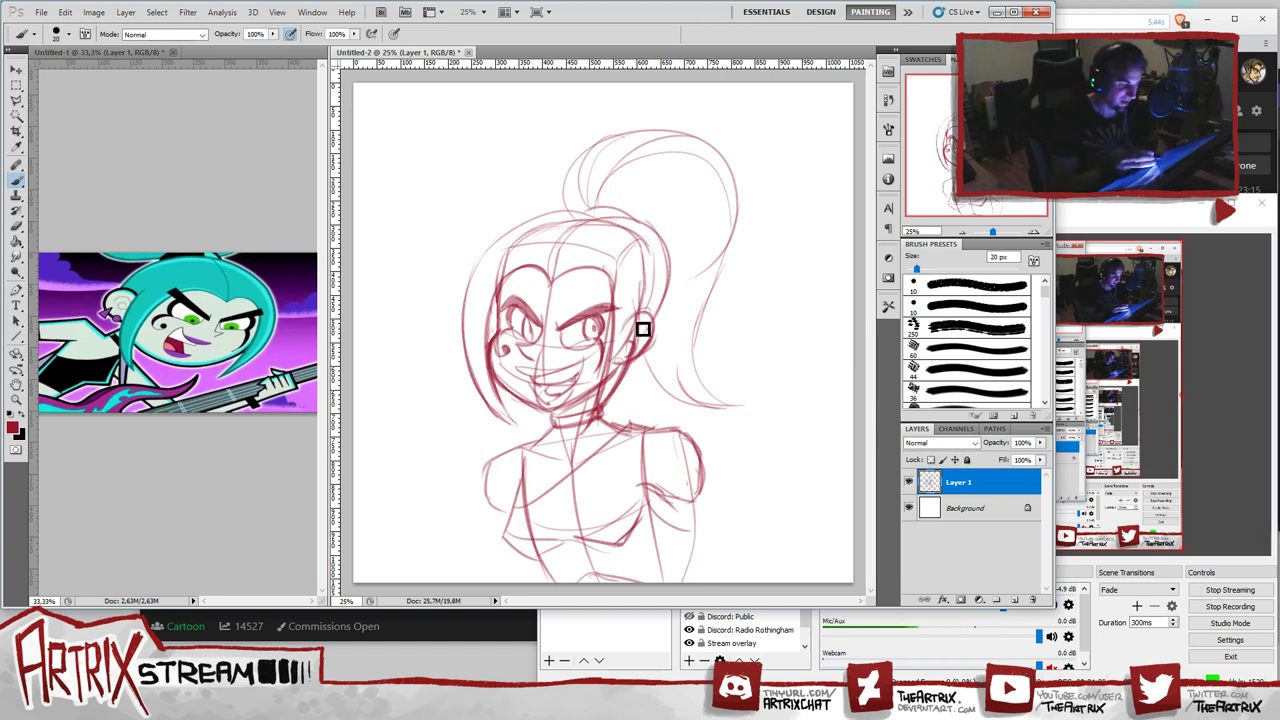
pyautogui.moveTo(640, 348)
pyautogui.mouseDown()
pyautogui.moveTo(662, 339)
pyautogui.moveTo(654, 353)
pyautogui.mouseUp()
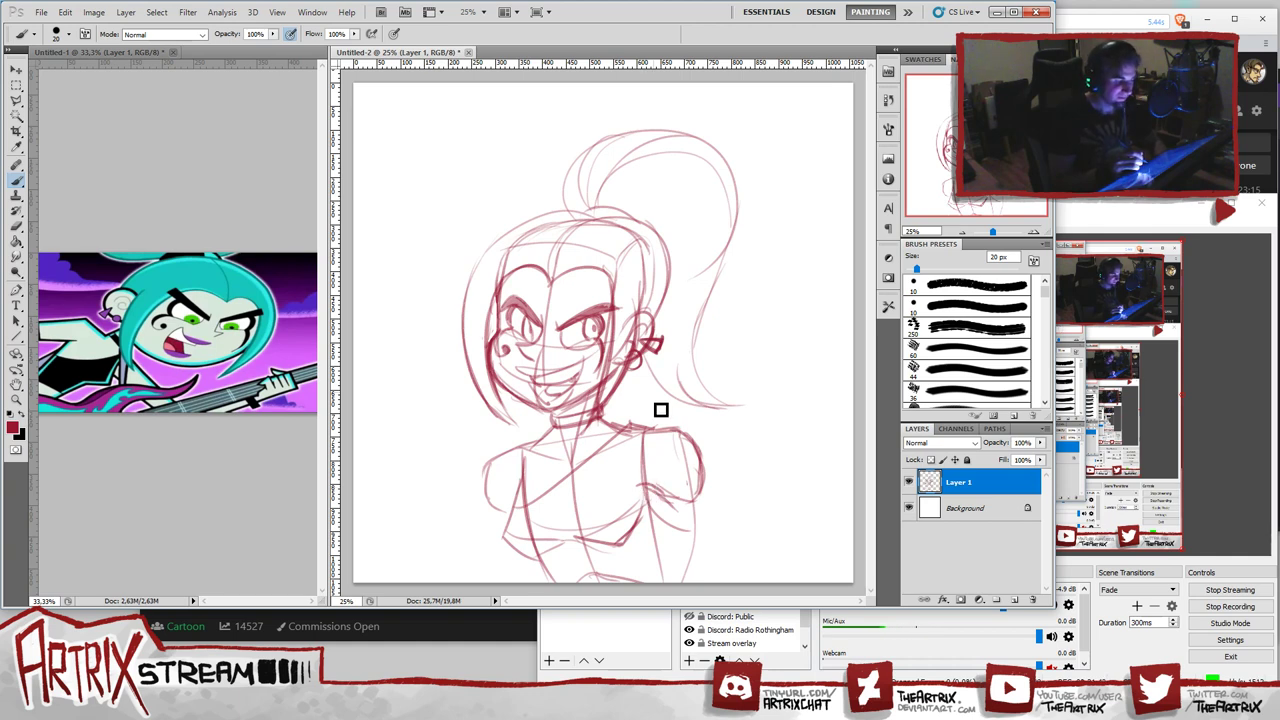
pyautogui.moveTo(554, 425)
pyautogui.mouseDown()
pyautogui.moveTo(606, 424)
pyautogui.moveTo(606, 410)
pyautogui.mouseUp()
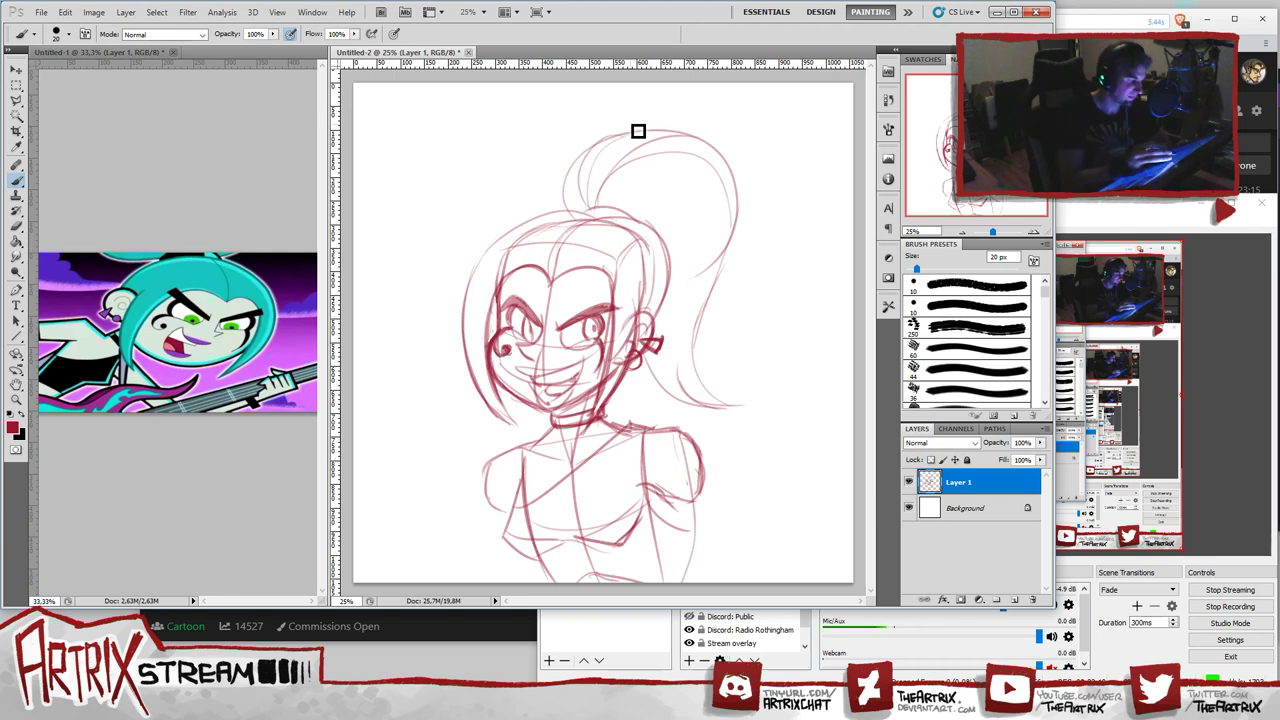
# - Redraw the ponytail's top outline with a pointed tuft and an overlapping flick, undoing the rejected strokes
pyautogui.moveTo(578, 212); pyautogui.dragTo(620, 129)
pyautogui.hotkey('ctrl', 'z')
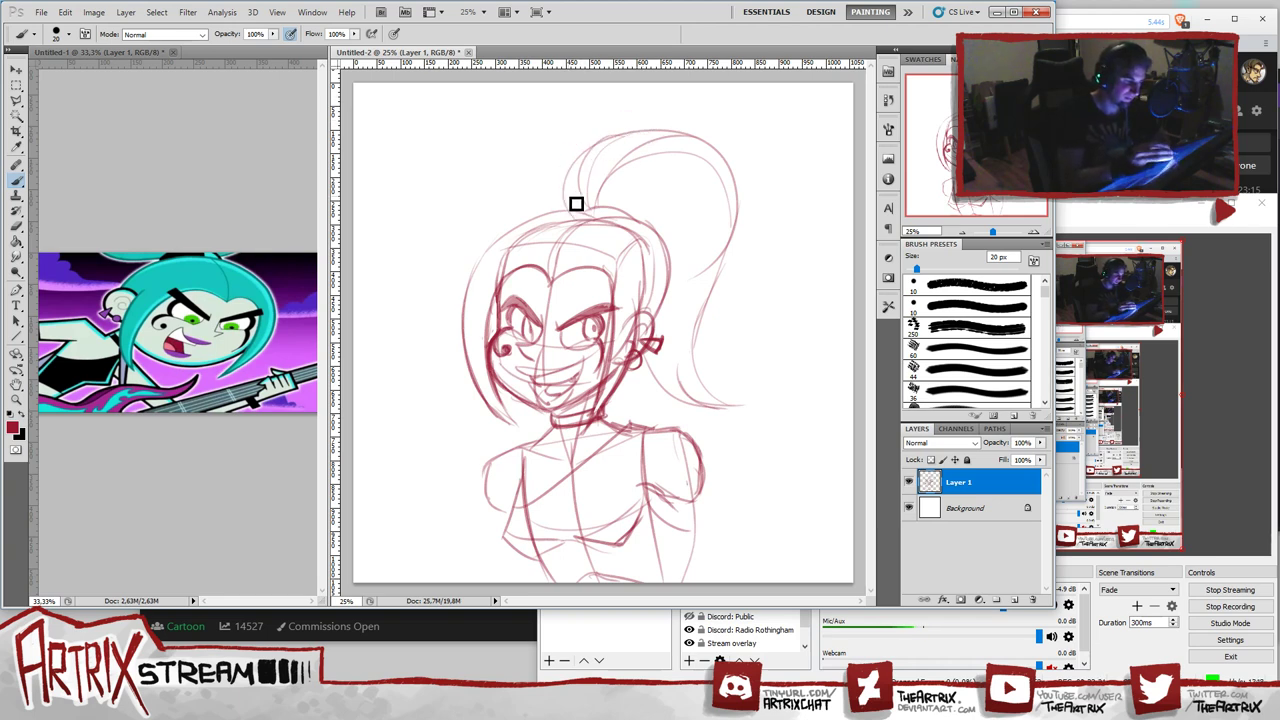
pyautogui.moveTo(570, 205)
pyautogui.mouseDown()
pyautogui.moveTo(608, 116)
pyautogui.moveTo(610, 151)
pyautogui.moveTo(680, 134)
pyautogui.mouseUp()
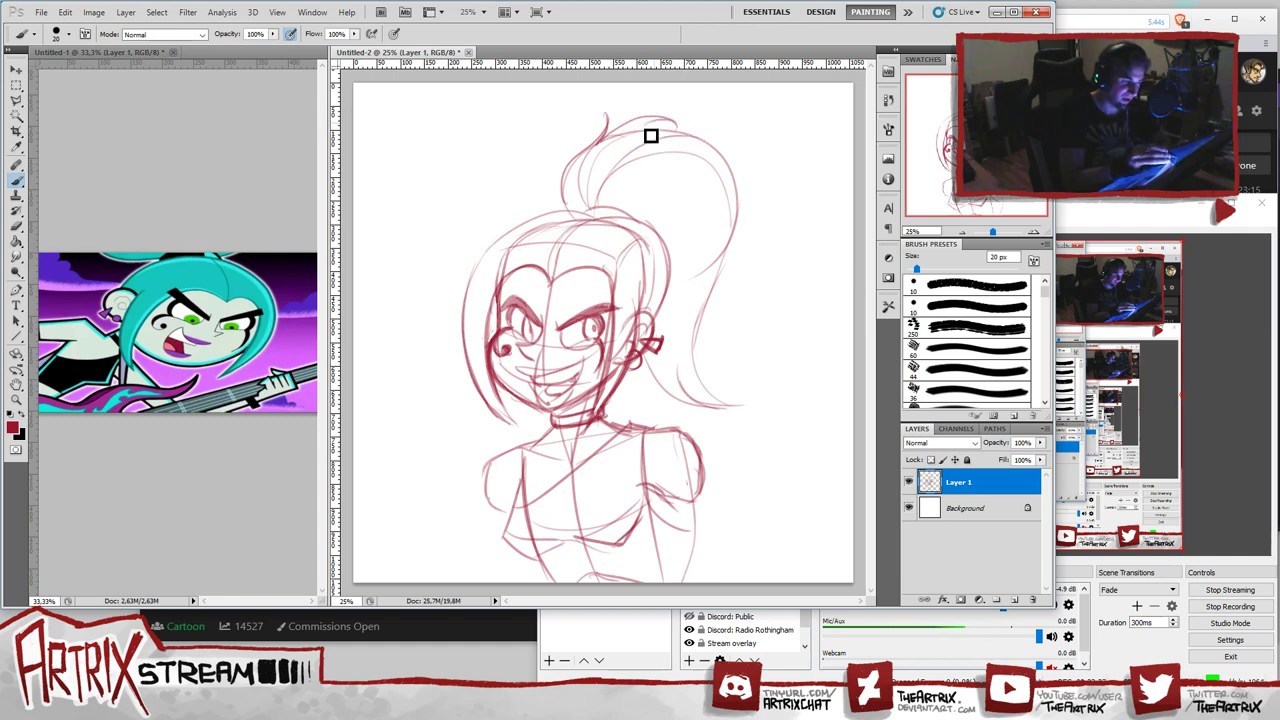
pyautogui.moveTo(680, 137); pyautogui.dragTo(743, 178)
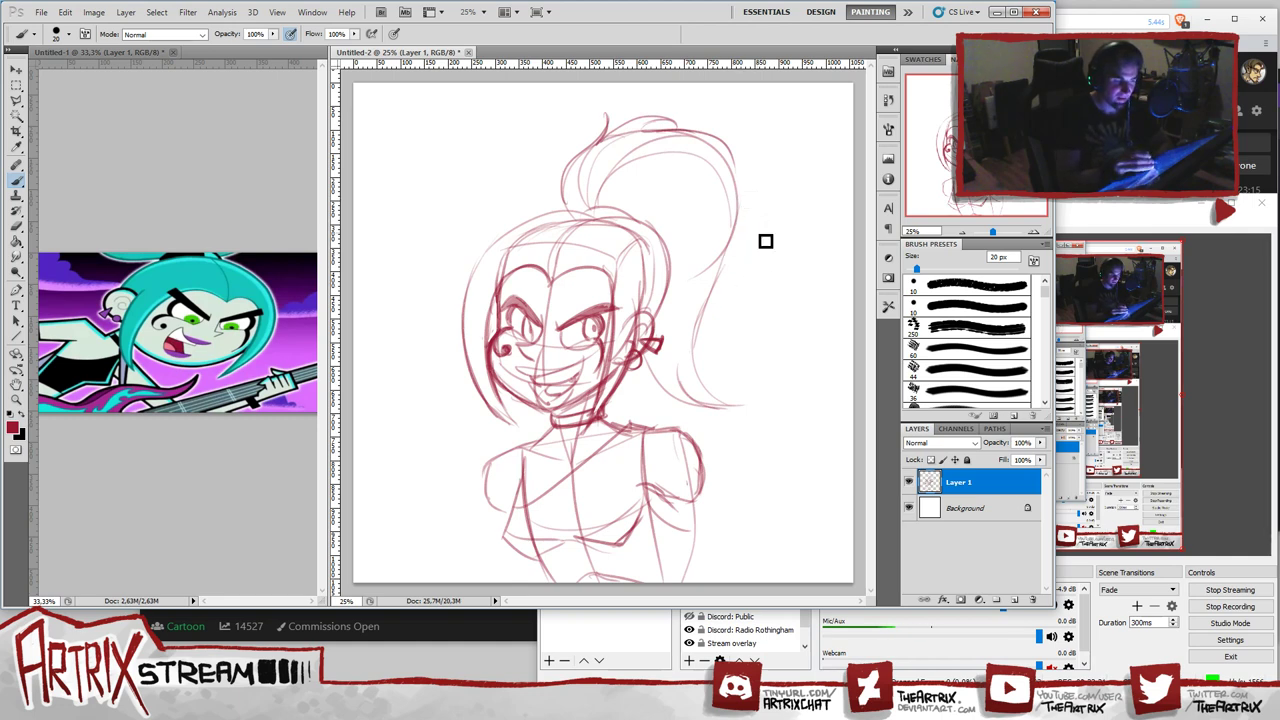
pyautogui.hotkey('ctrl', 'z')
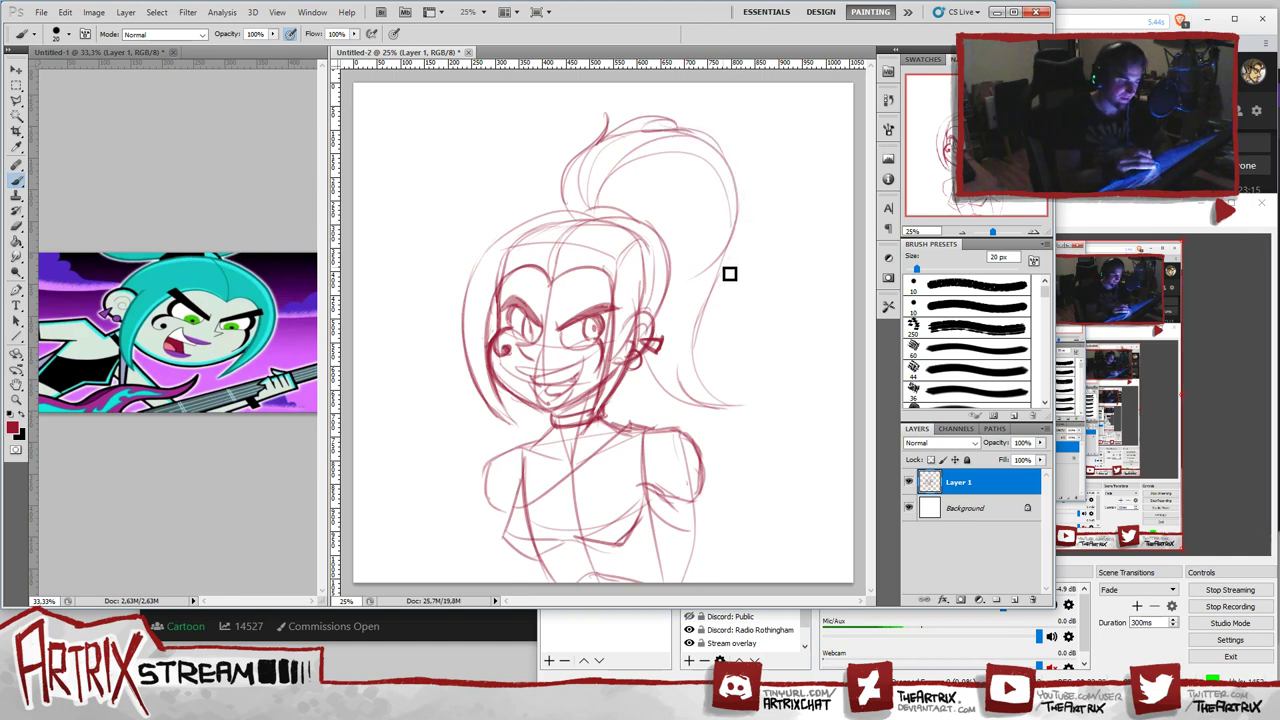
# - Add wavy strands along the ponytail's outer edge, curl its lower tip upward and undo the extra stroke at its top
pyautogui.moveTo(720, 275)
pyautogui.mouseDown()
pyautogui.moveTo(738, 325)
pyautogui.moveTo(705, 347)
pyautogui.moveTo(715, 306)
pyautogui.moveTo(701, 343)
pyautogui.moveTo(719, 312)
pyautogui.moveTo(708, 361)
pyautogui.moveTo(723, 403)
pyautogui.moveTo(709, 394)
pyautogui.moveTo(747, 409)
pyautogui.moveTo(732, 409)
pyautogui.moveTo(744, 374)
pyautogui.moveTo(756, 407)
pyautogui.moveTo(759, 372)
pyautogui.moveTo(765, 406)
pyautogui.moveTo(707, 405)
pyautogui.moveTo(766, 407)
pyautogui.mouseUp()
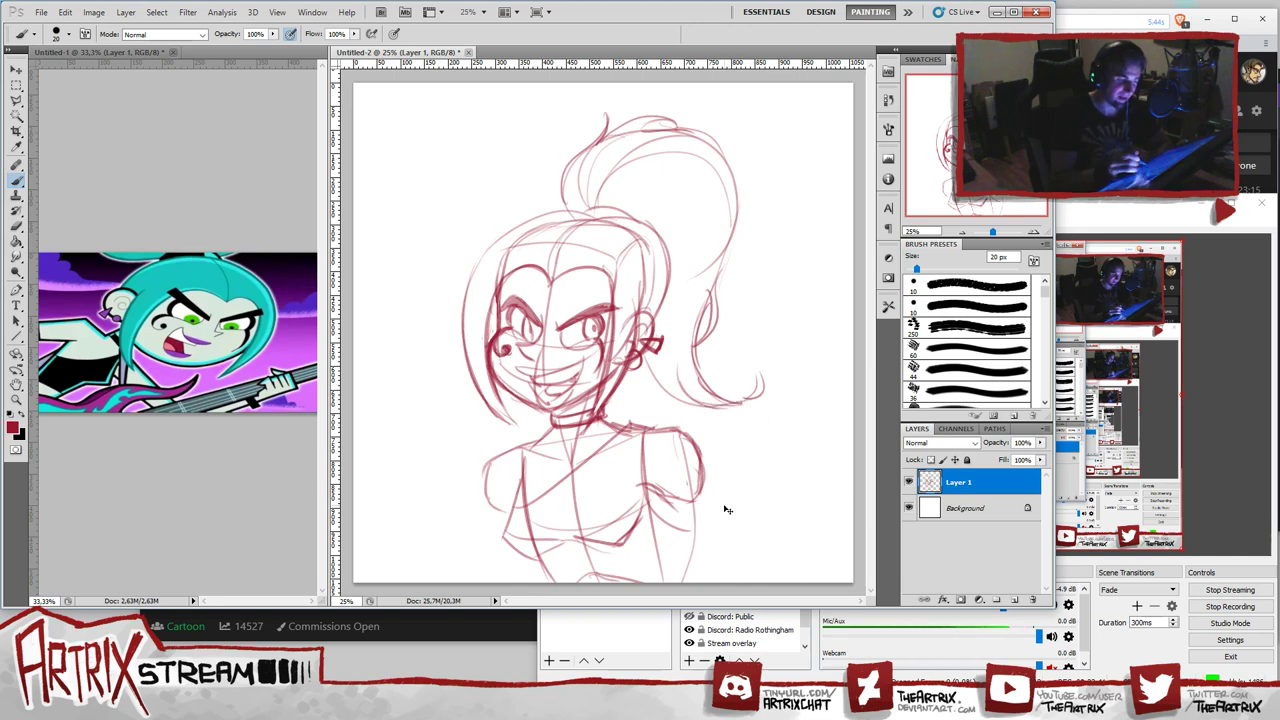
pyautogui.hotkey('ctrl', 'z')
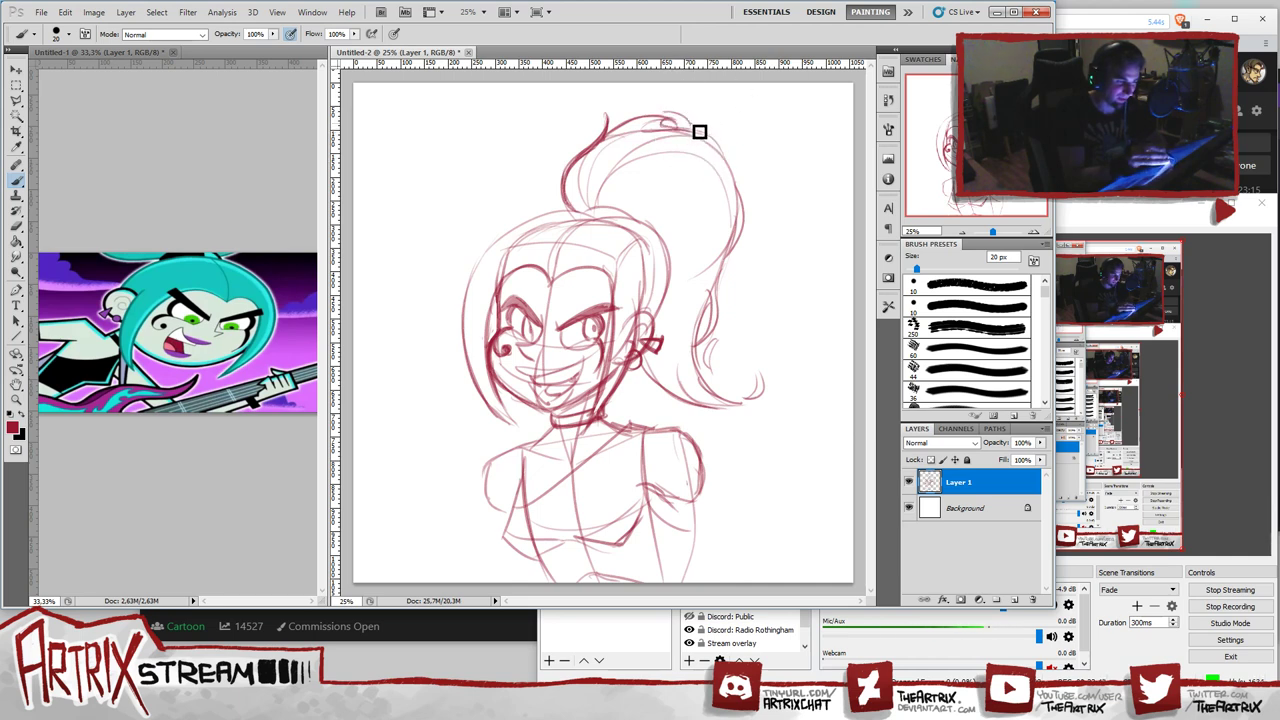
pyautogui.moveTo(690, 112)
pyautogui.mouseDown()
pyautogui.moveTo(663, 157)
pyautogui.moveTo(679, 164)
pyautogui.moveTo(718, 143)
pyautogui.moveTo(689, 110)
pyautogui.mouseUp()
pyautogui.hotkey('ctrl', 'z')
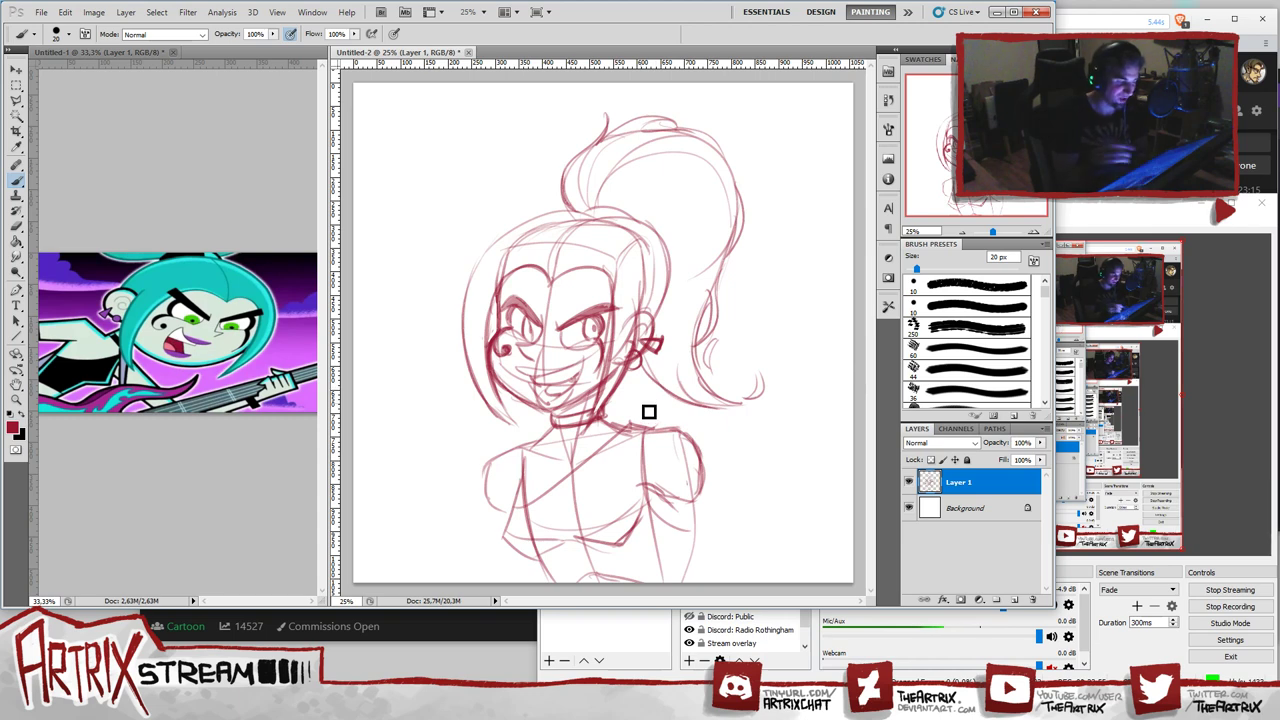
# - Increase the brush size to 25 px and reinforce the smiling mouth and the pupils of both eyes
pyautogui.press(']')
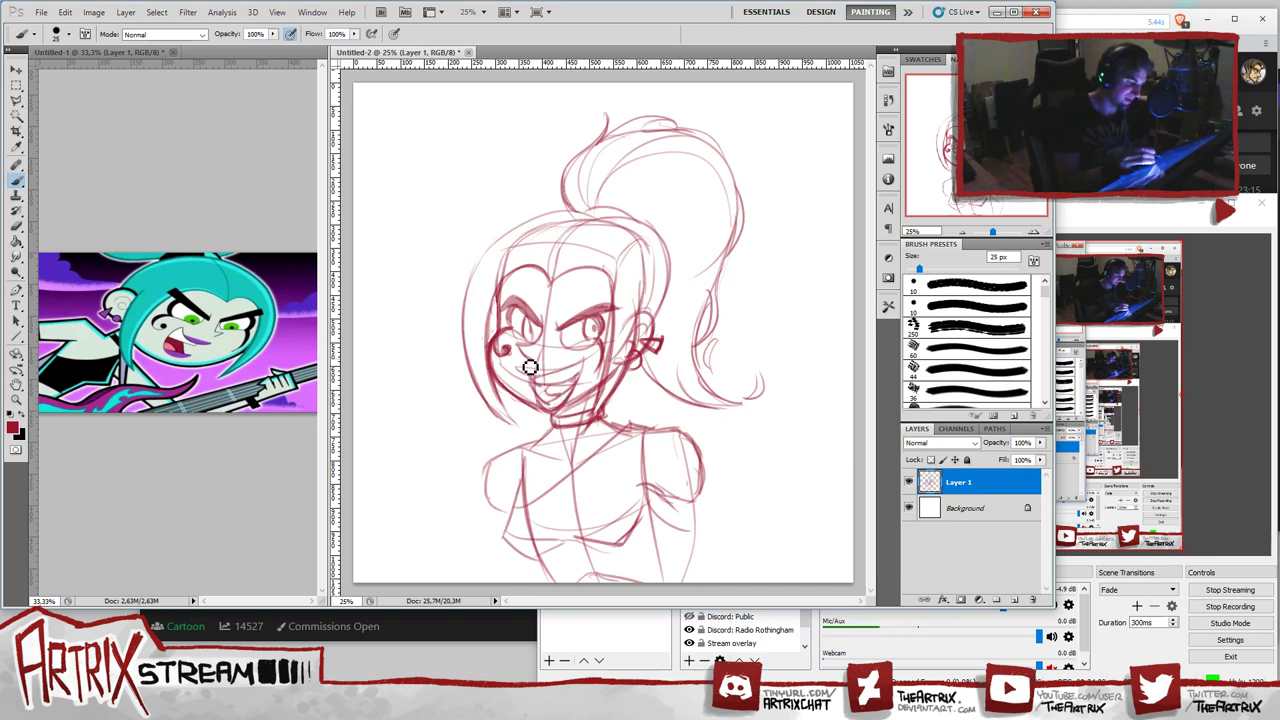
pyautogui.moveTo(539, 390); pyautogui.dragTo(590, 363)
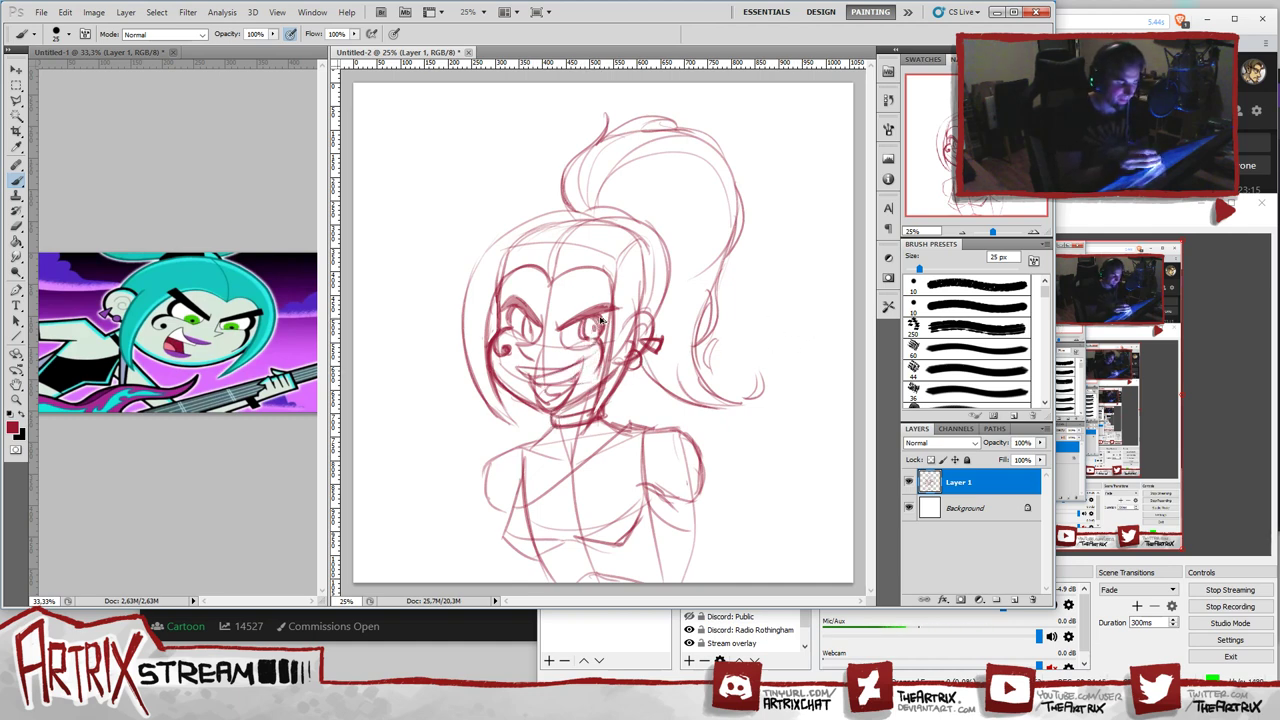
pyautogui.moveTo(594, 320); pyautogui.dragTo(586, 338)
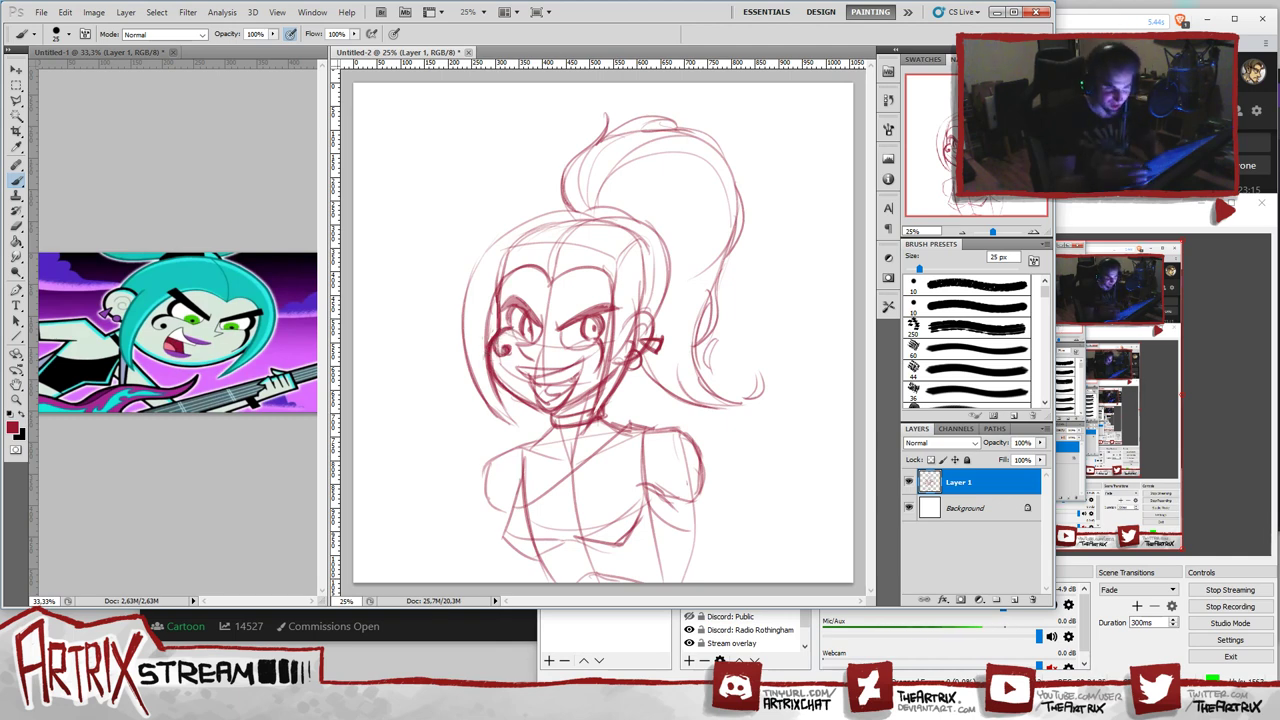
# - Switch to the browser to check the live stream page, and return to the Photoshop drawing
pyautogui.hotkey('alt', 'Tab')
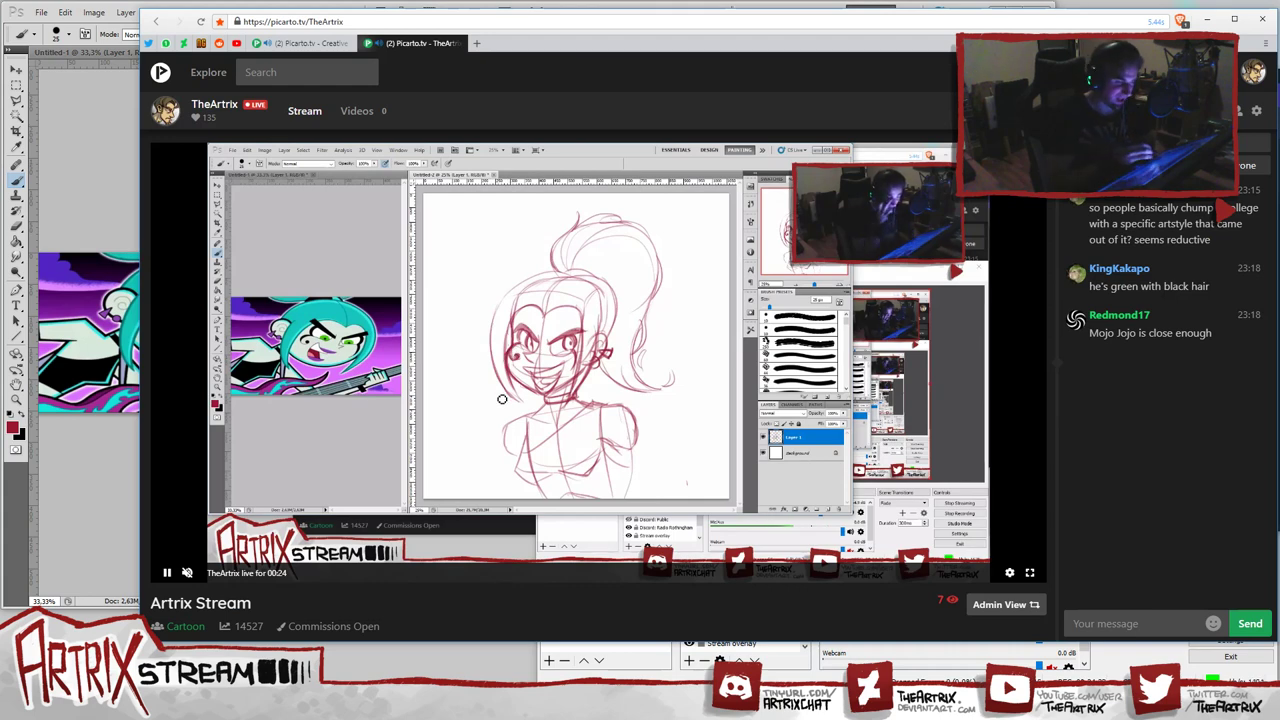
pyautogui.hotkey('alt', 'Tab')
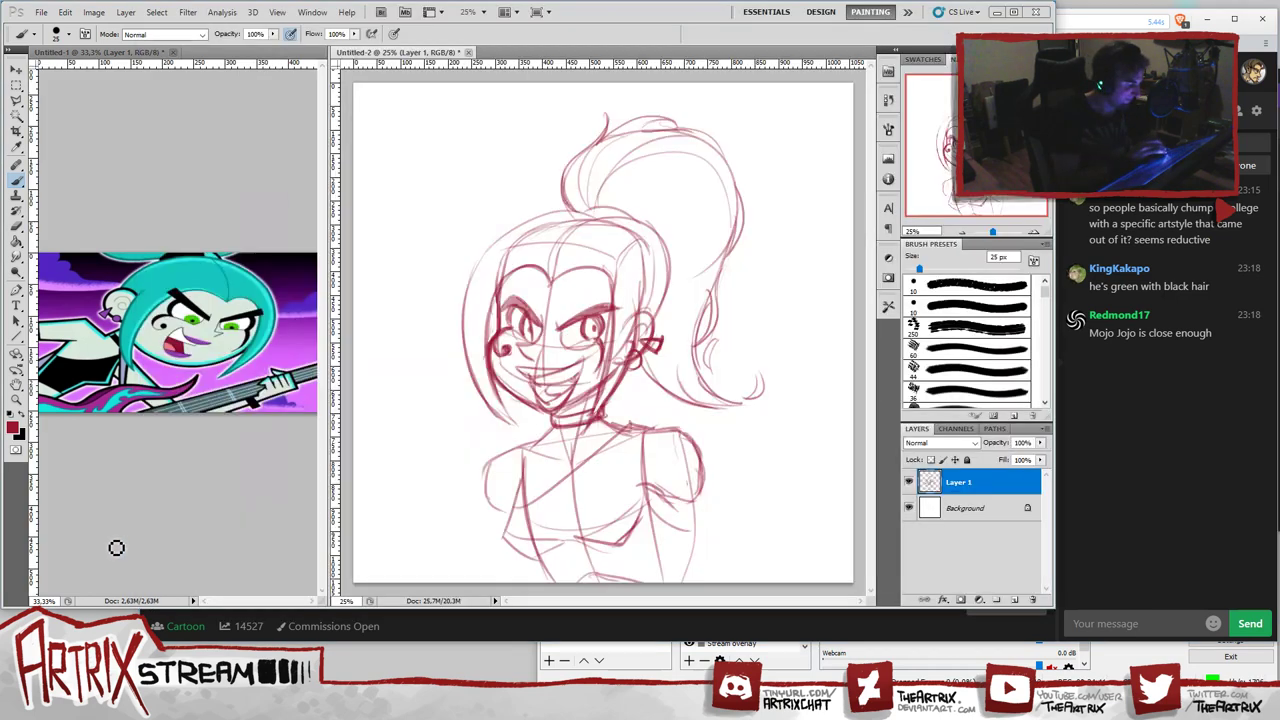
# - Reinforce the outlines of both shoulders with darker red brush strokes
pyautogui.click(116, 548)
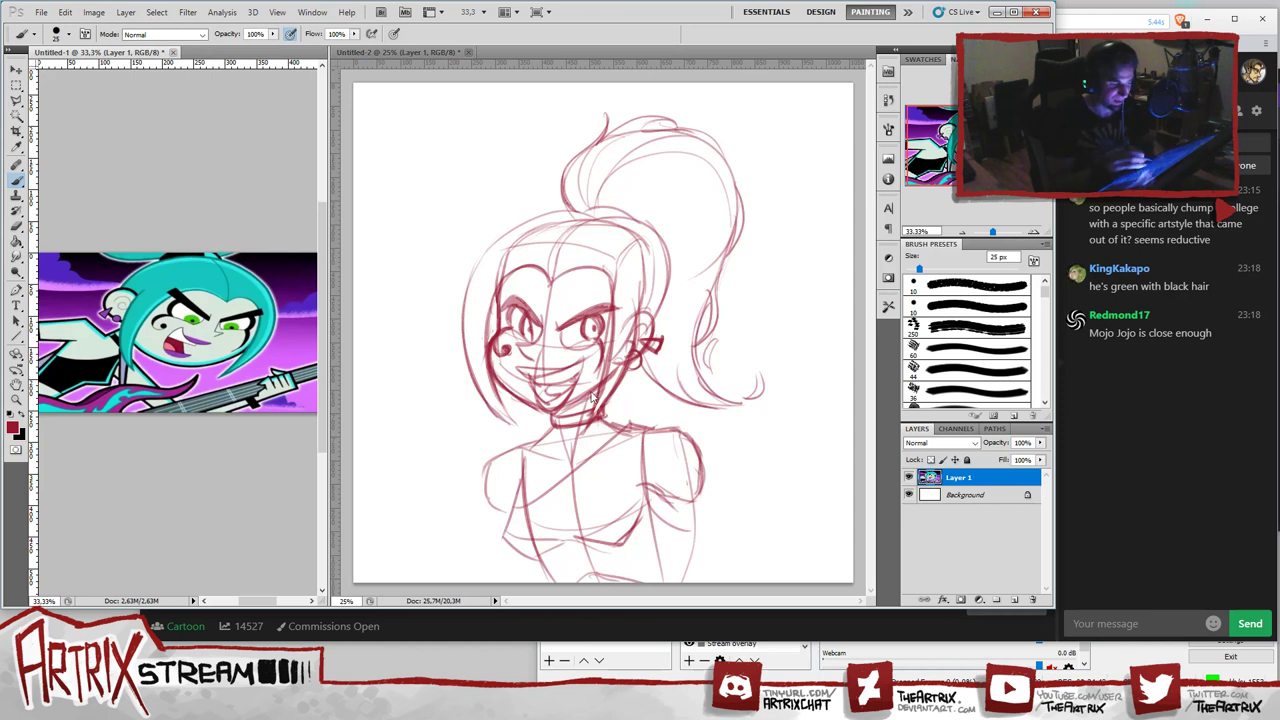
pyautogui.click(607, 428)
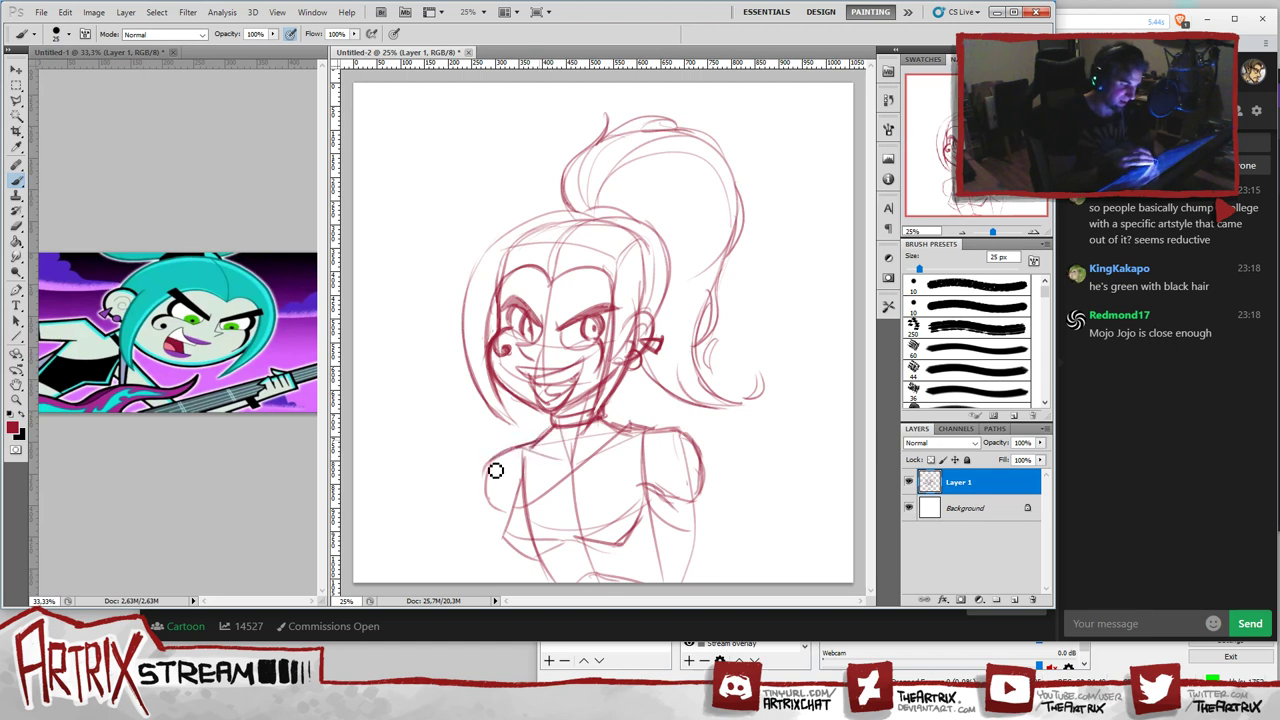
pyautogui.moveTo(497, 469)
pyautogui.mouseDown()
pyautogui.moveTo(501, 513)
pyautogui.moveTo(498, 462)
pyautogui.mouseUp()
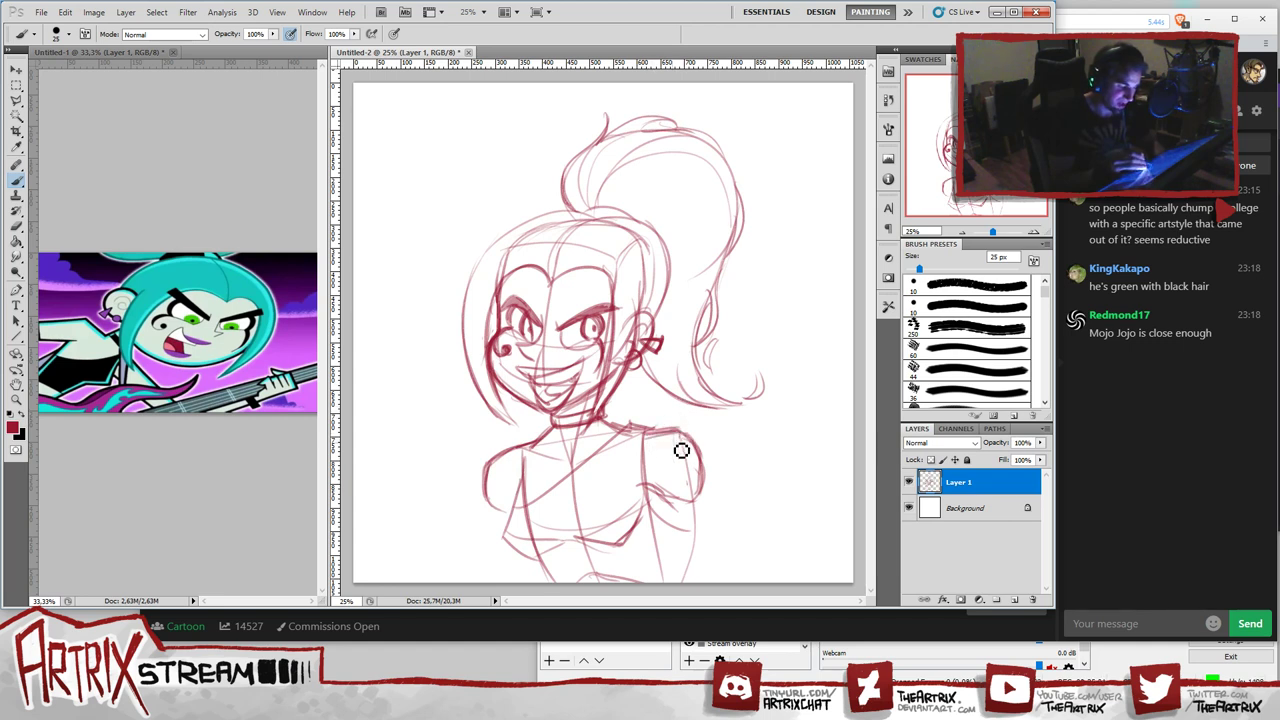
pyautogui.moveTo(646, 431); pyautogui.dragTo(690, 443)
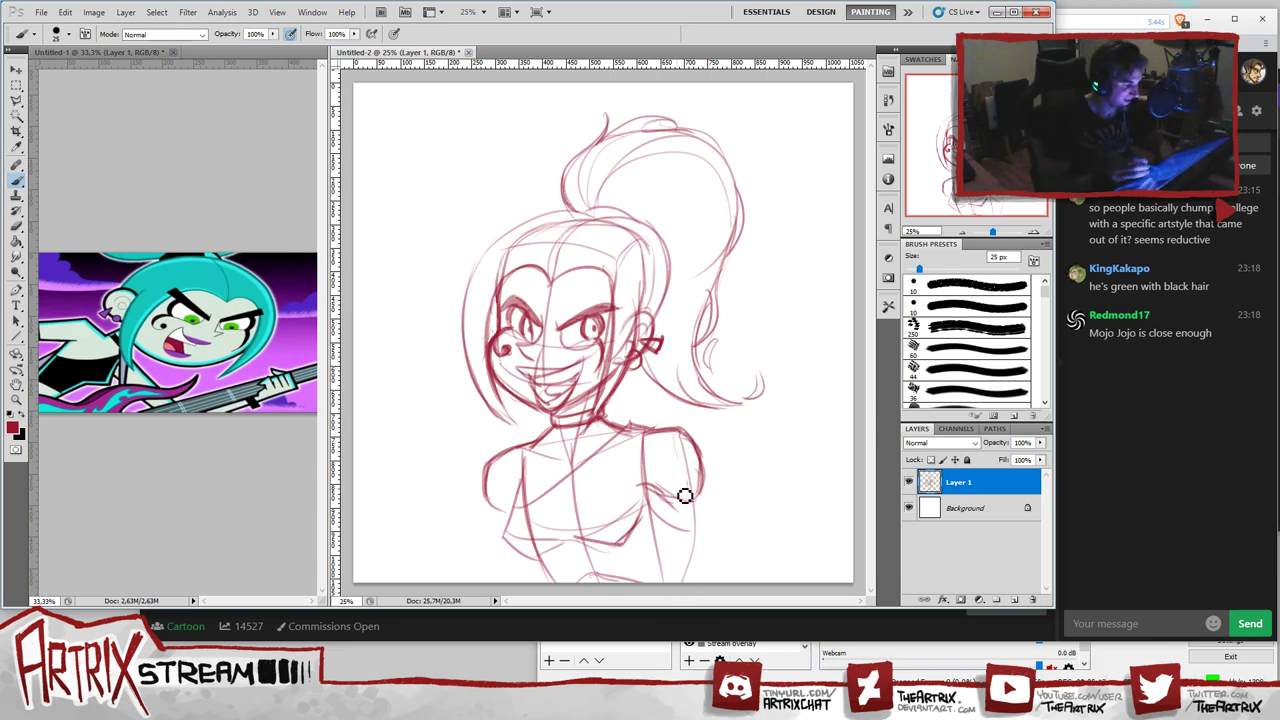
# - Draw the outer and inner lines of the arm on the ponytail side, from the shoulder down to the canvas's lower edge
pyautogui.moveTo(668, 506); pyautogui.dragTo(697, 582)
pyautogui.moveTo(714, 480); pyautogui.dragTo(732, 582)
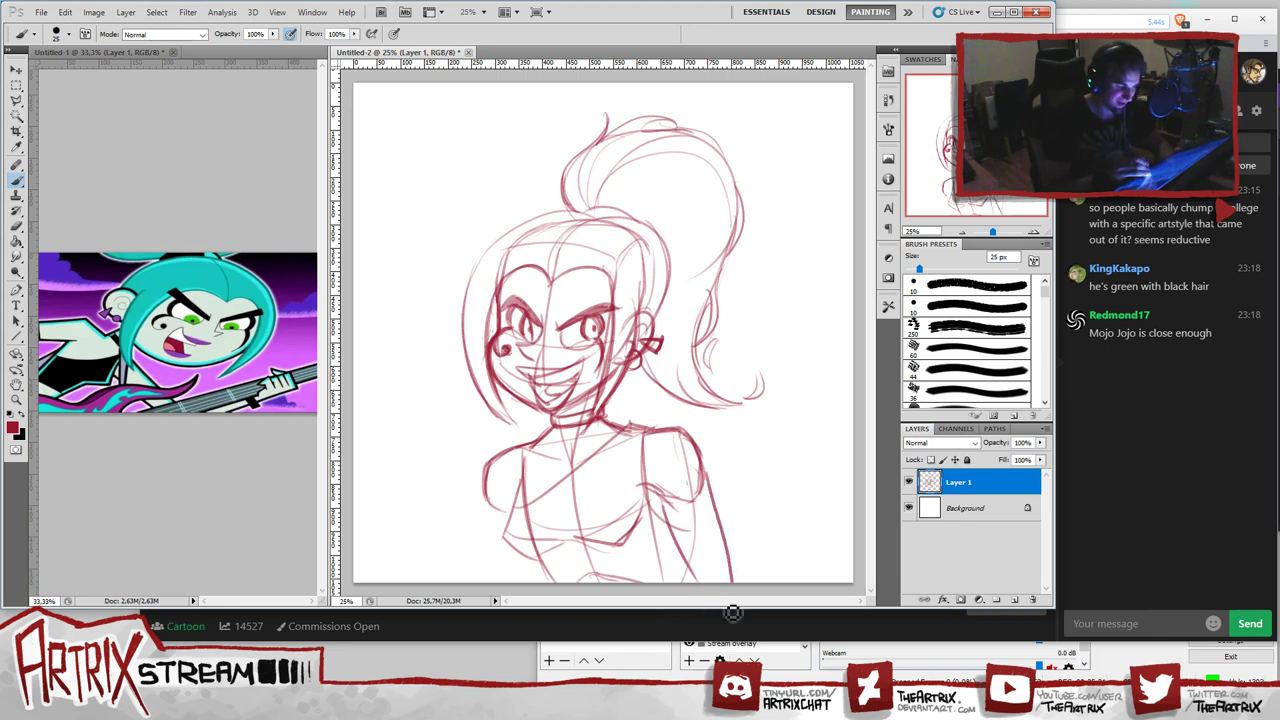
pyautogui.moveTo(698, 444)
pyautogui.mouseDown()
pyautogui.moveTo(705, 509)
pyautogui.moveTo(686, 431)
pyautogui.moveTo(718, 507)
pyautogui.moveTo(716, 490)
pyautogui.moveTo(731, 578)
pyautogui.mouseUp()
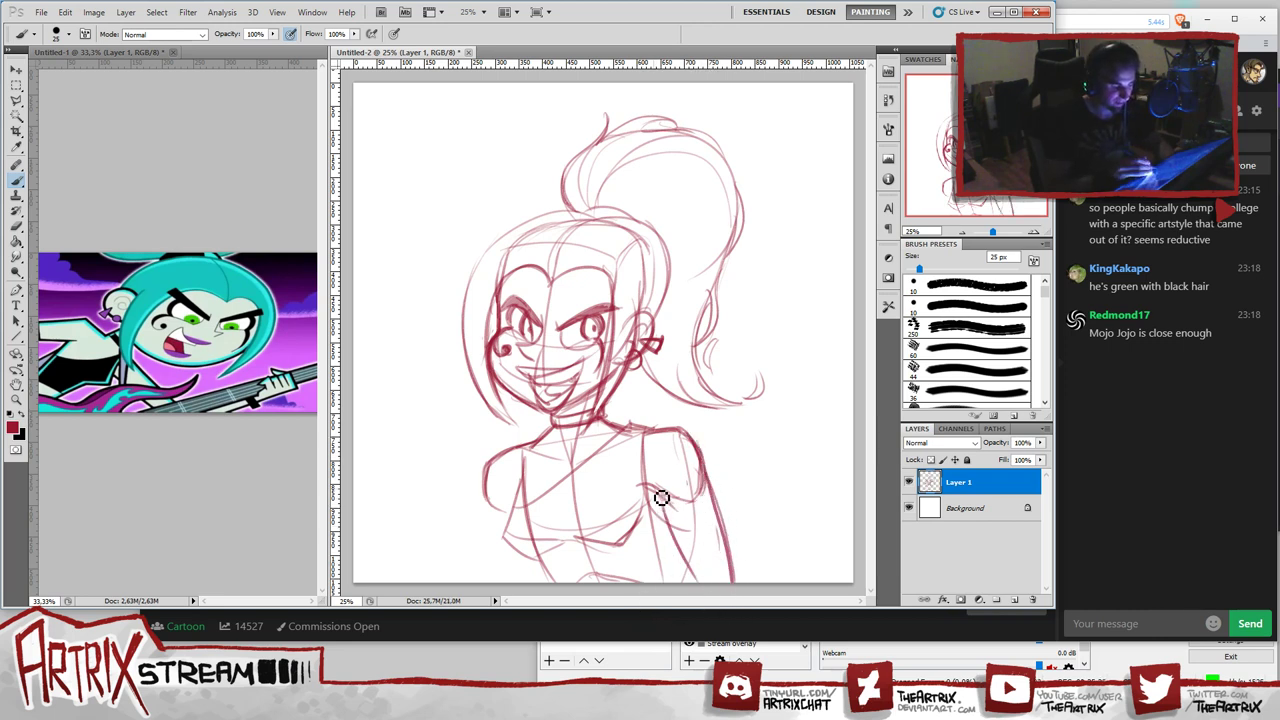
pyautogui.moveTo(664, 506); pyautogui.dragTo(697, 590)
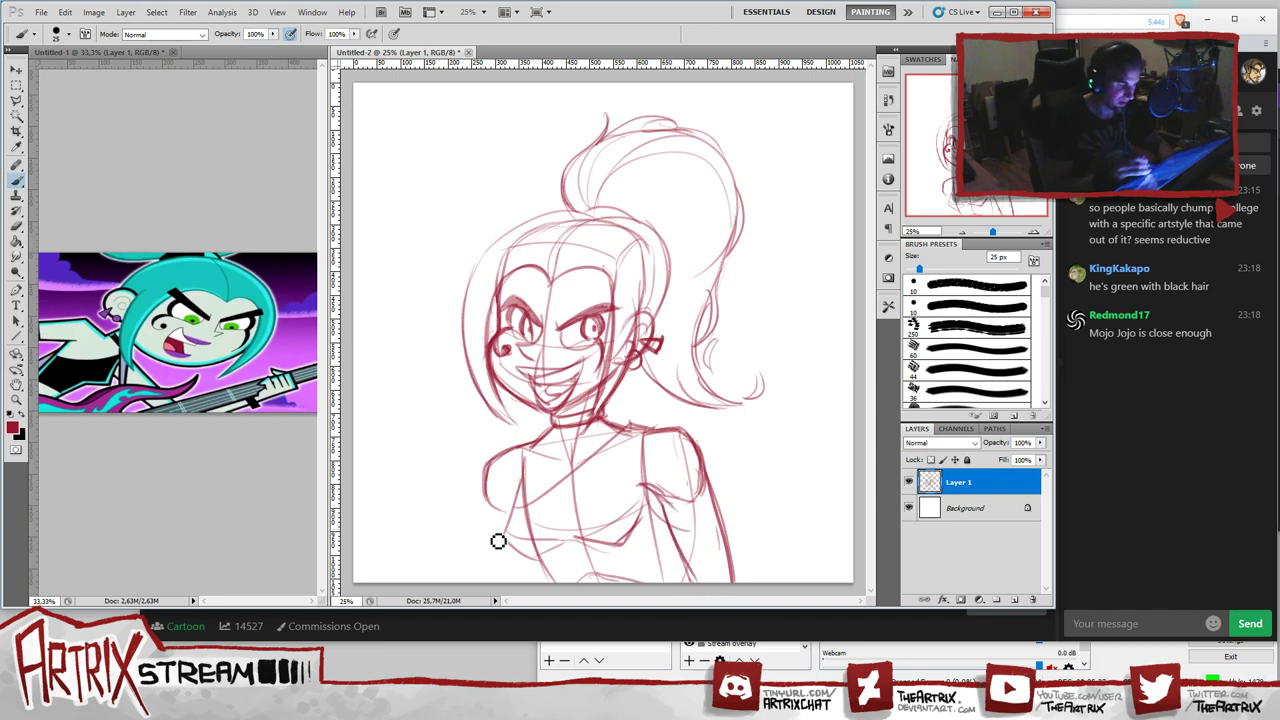
# - Draw the outer line of the opposite arm down to the canvas's lower edge, undoing the first attempt and redrawing it
pyautogui.moveTo(499, 524); pyautogui.dragTo(506, 586)
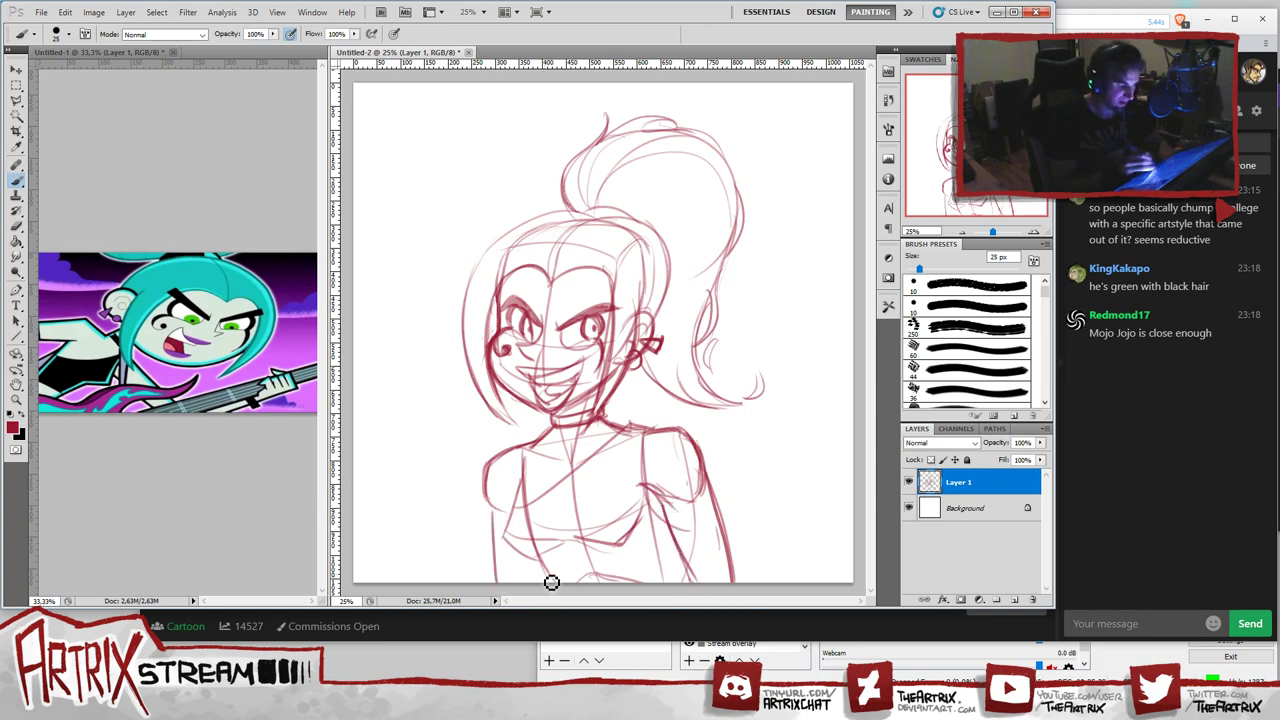
pyautogui.hotkey('ctrl', 'z')
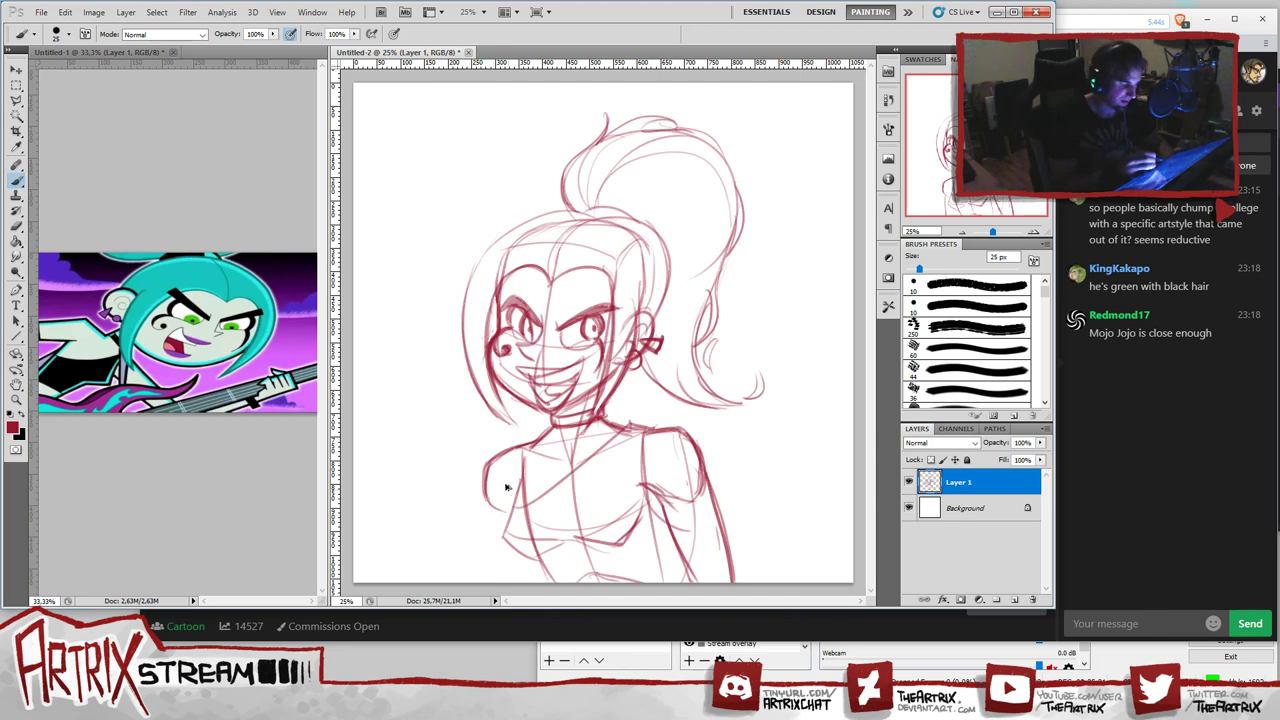
pyautogui.moveTo(501, 515); pyautogui.dragTo(498, 584)
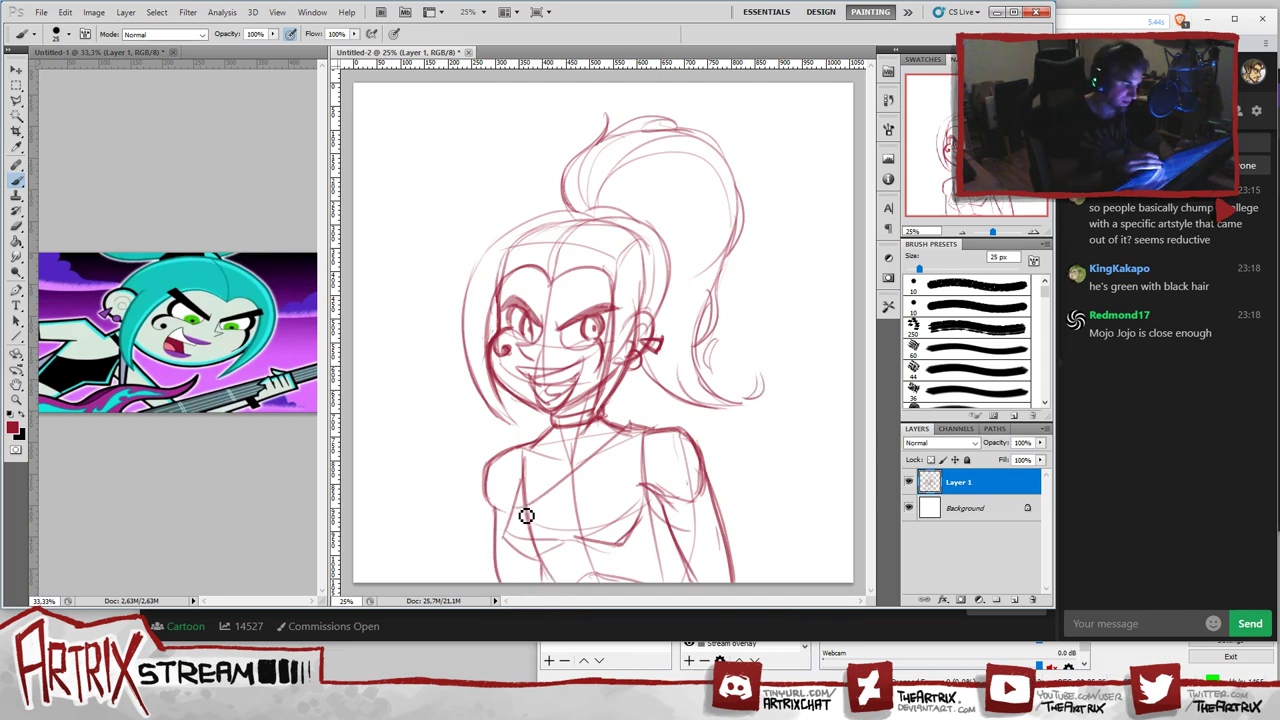
# - Darken the torso's side line and the inner line of the ponytail-side arm, and choose the Hard Round 10 brush preset
pyautogui.moveTo(518, 508)
pyautogui.mouseDown()
pyautogui.moveTo(510, 546)
pyautogui.moveTo(547, 575)
pyautogui.mouseUp()
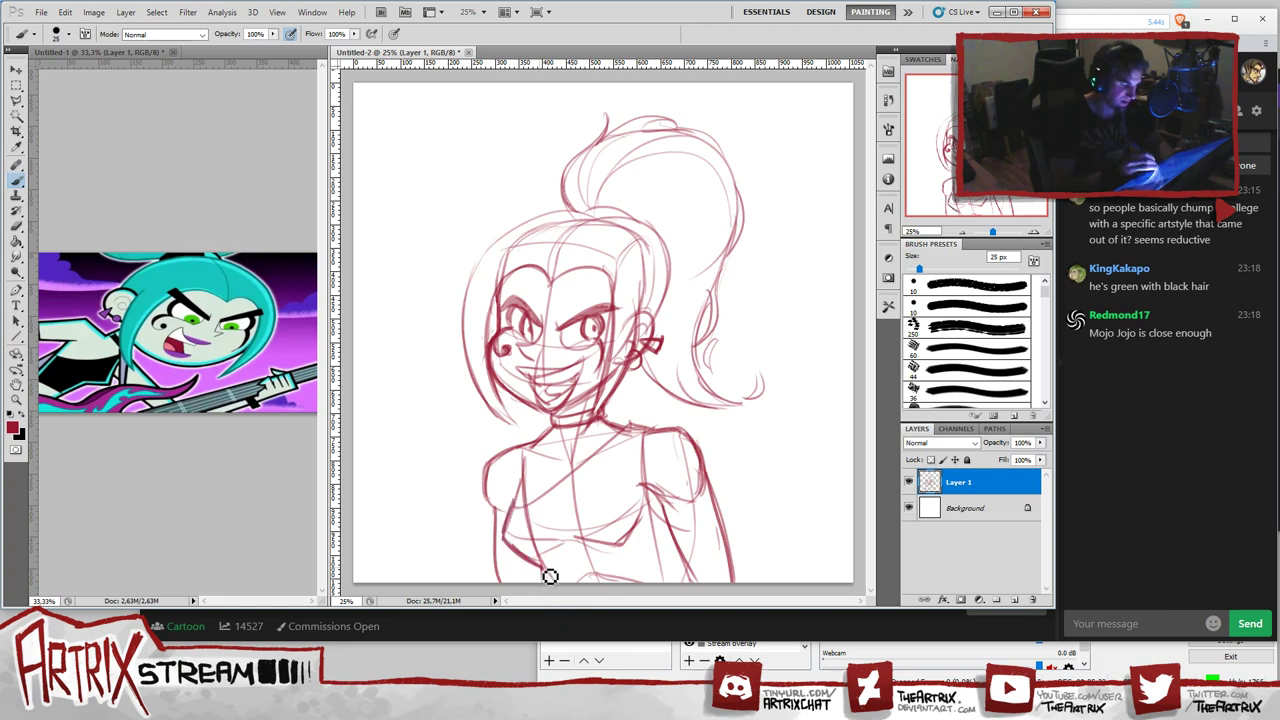
pyautogui.moveTo(690, 566); pyautogui.dragTo(691, 597)
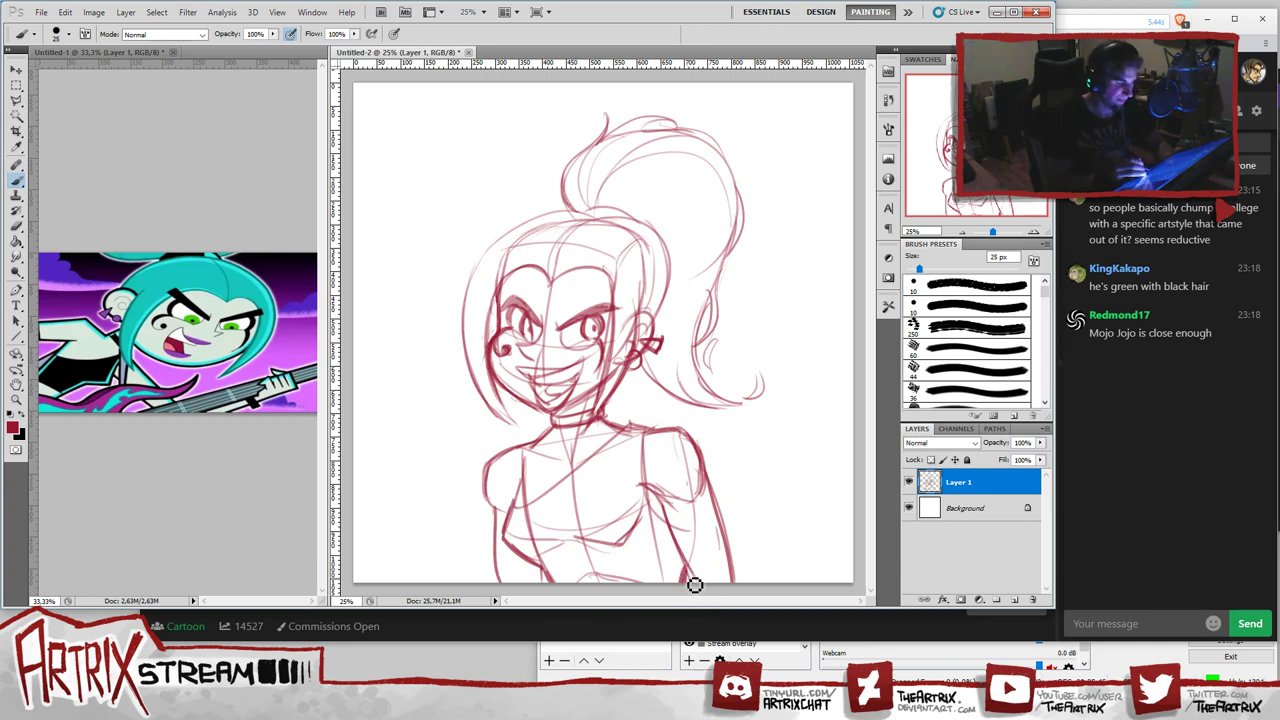
pyautogui.moveTo(648, 490); pyautogui.dragTo(692, 580)
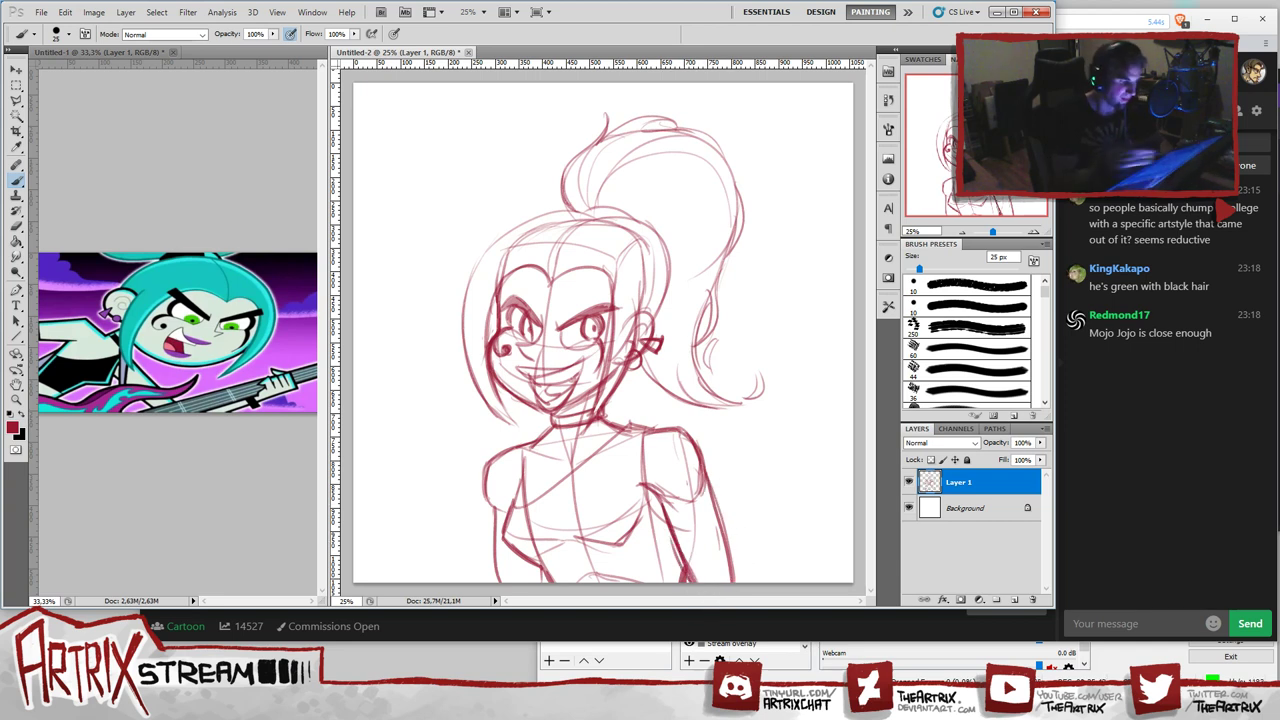
pyautogui.click(997, 302)
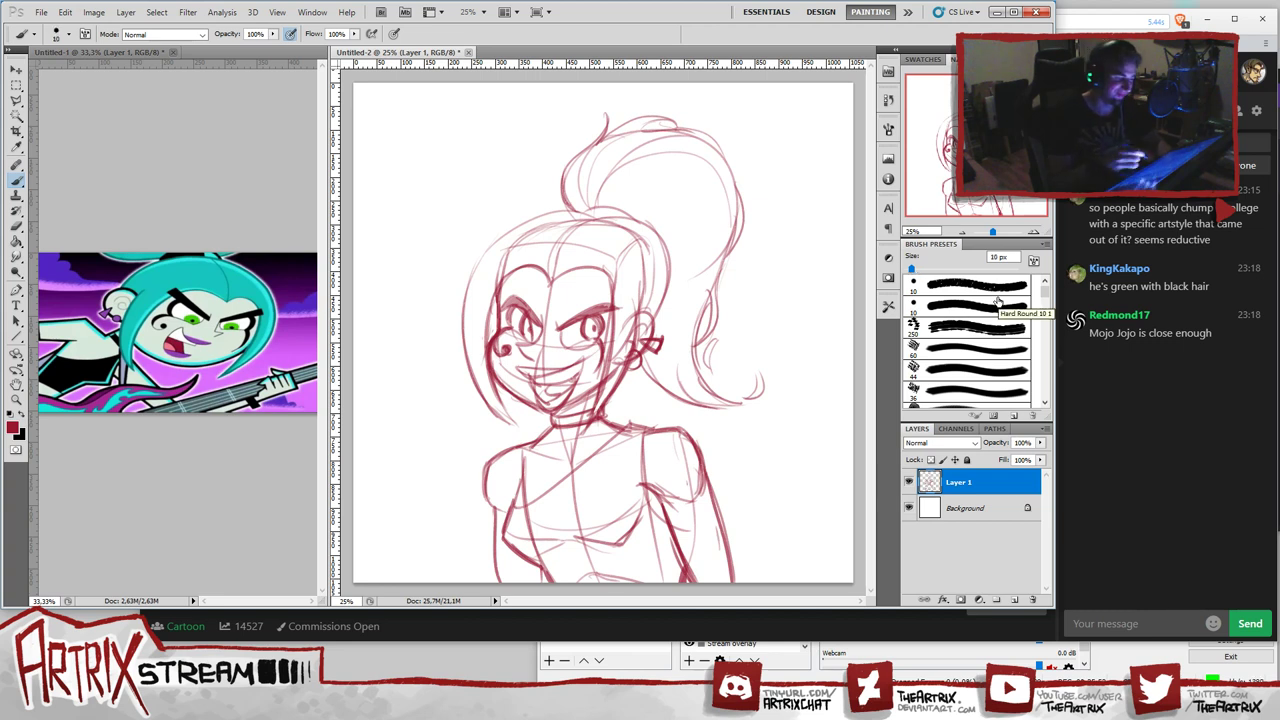
# - Select the head and ponytail with a polygonal lasso outline that closes at the neck
pyautogui.press('l')
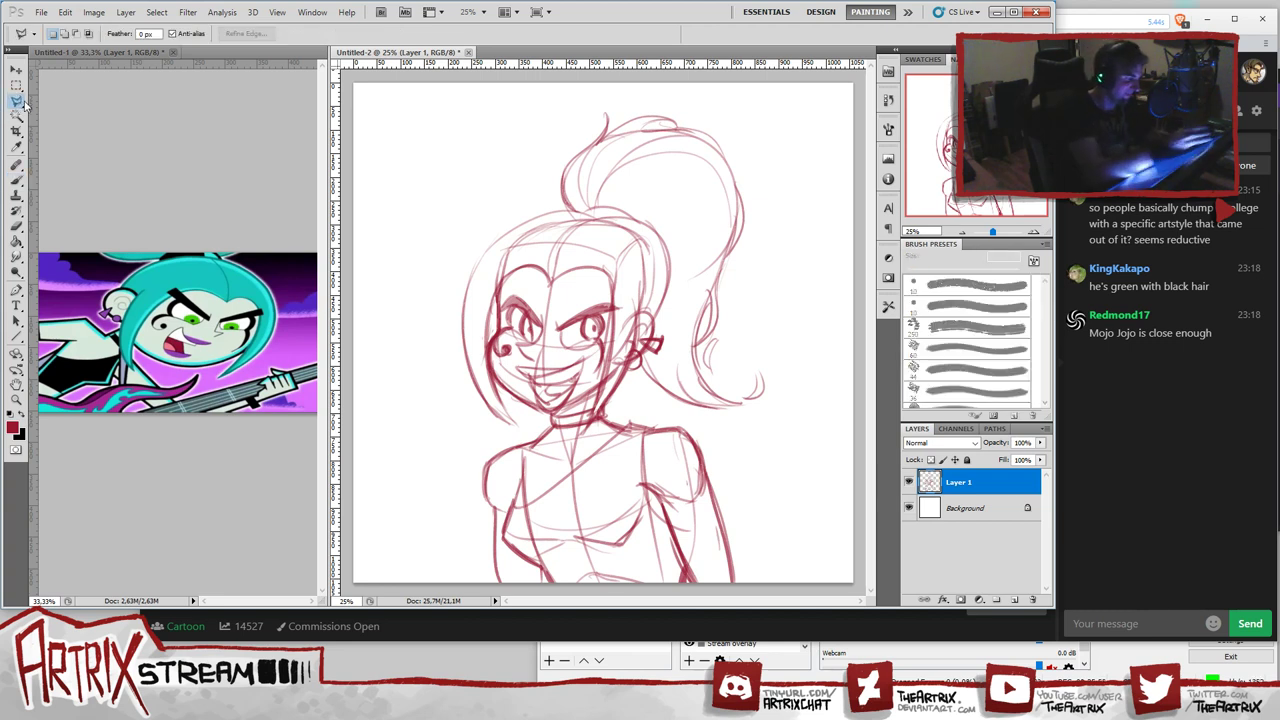
pyautogui.click(467, 422)
pyautogui.click(410, 328)
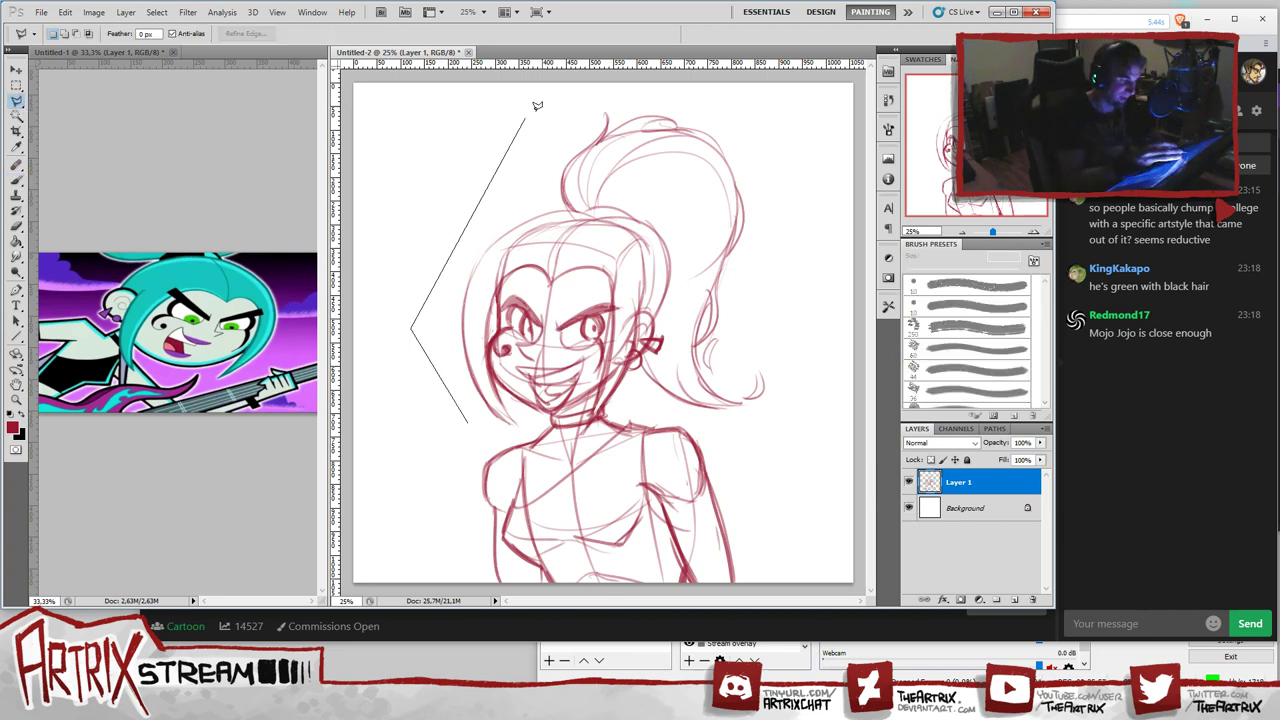
pyautogui.click(524, 118)
pyautogui.click(628, 84)
pyautogui.click(803, 128)
pyautogui.click(773, 455)
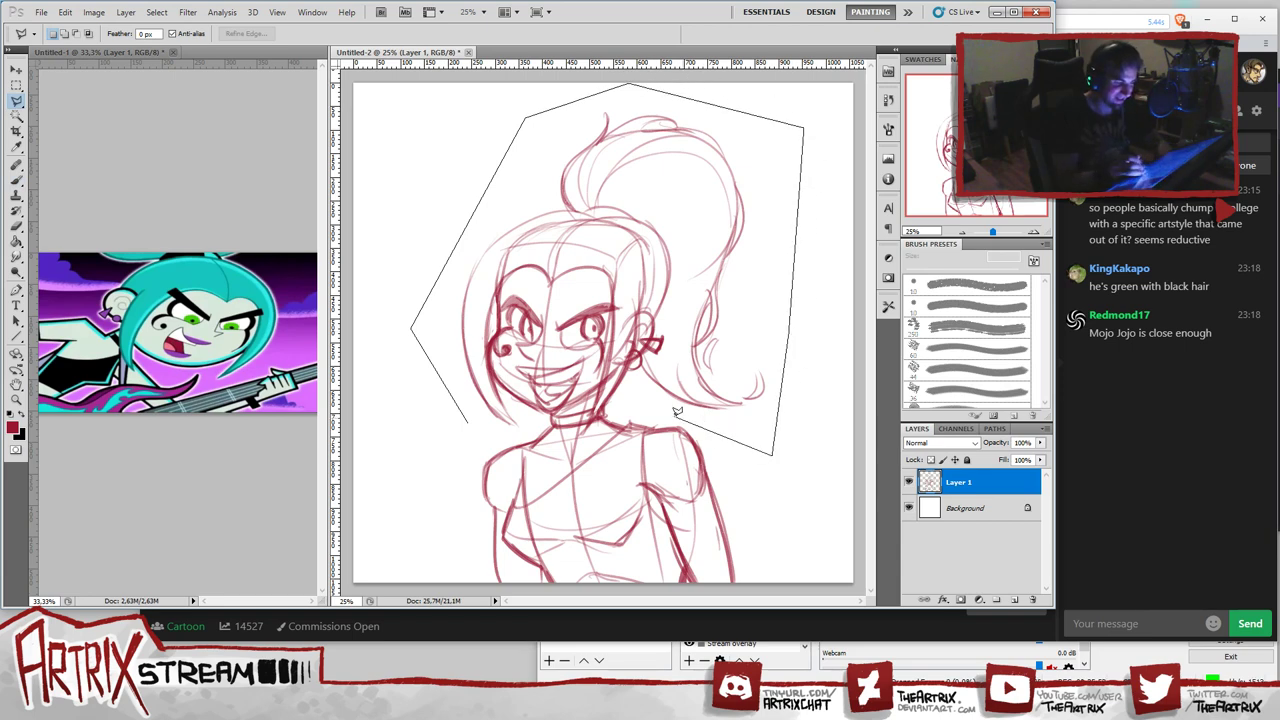
pyautogui.click(668, 416)
pyautogui.click(626, 381)
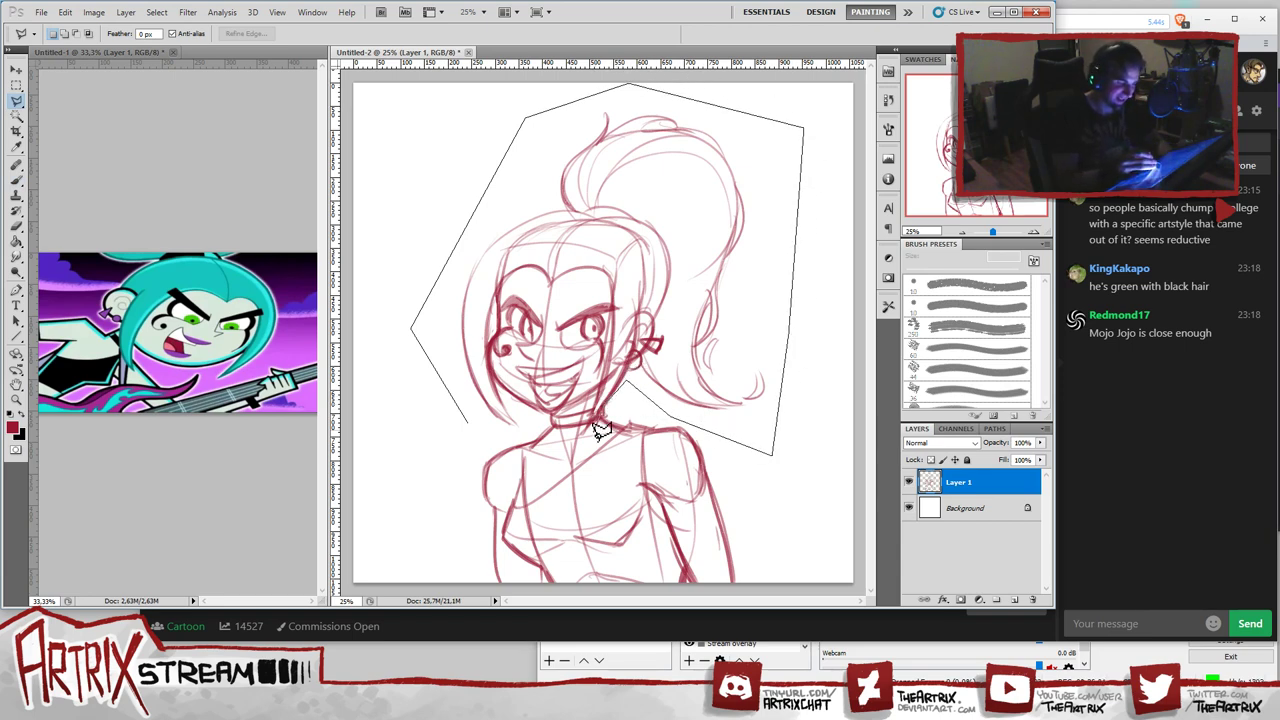
pyautogui.doubleClick(580, 436)
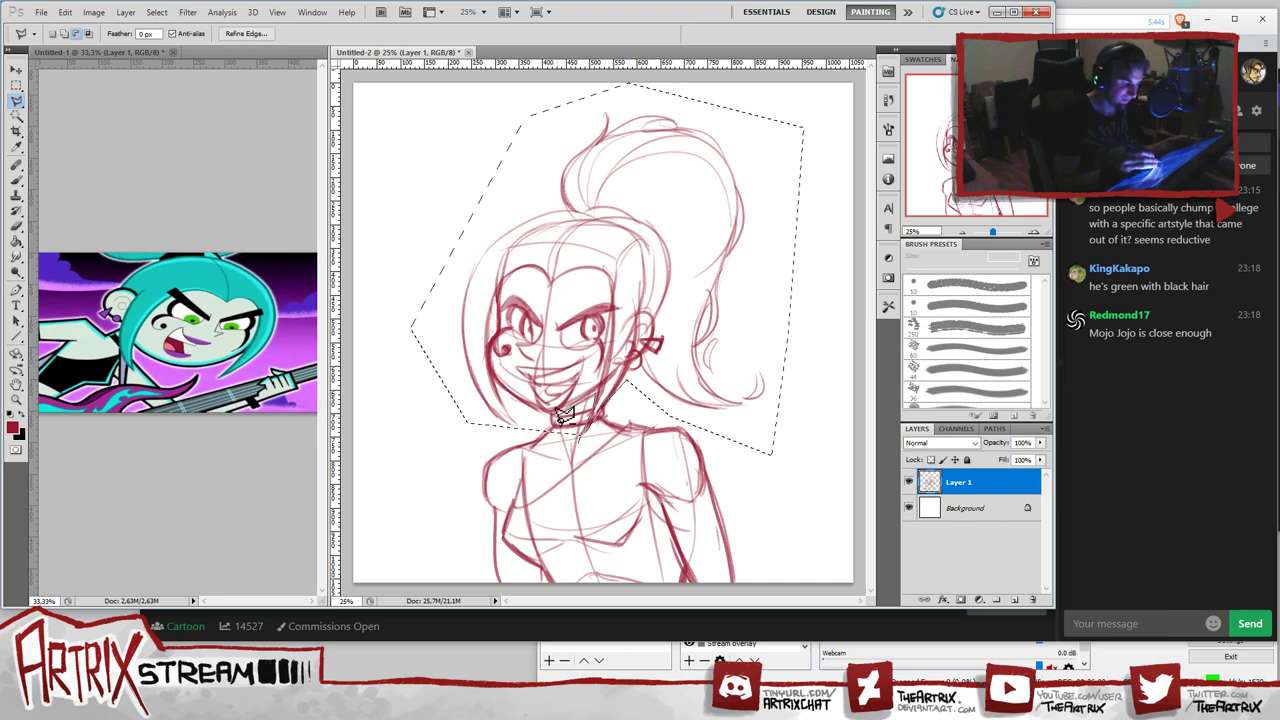
# - Subtract the area around the choker and neck from the head selection
pyautogui.click(517, 436)
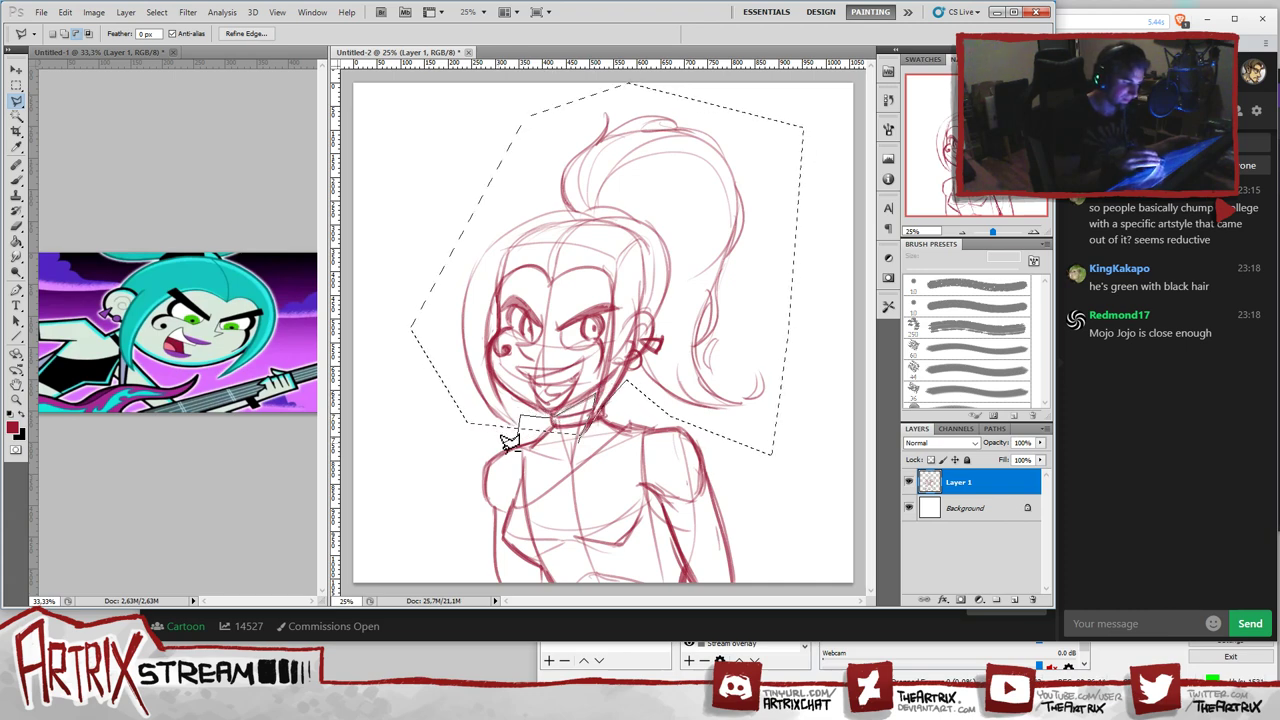
pyautogui.click(576, 461)
pyautogui.click(580, 446)
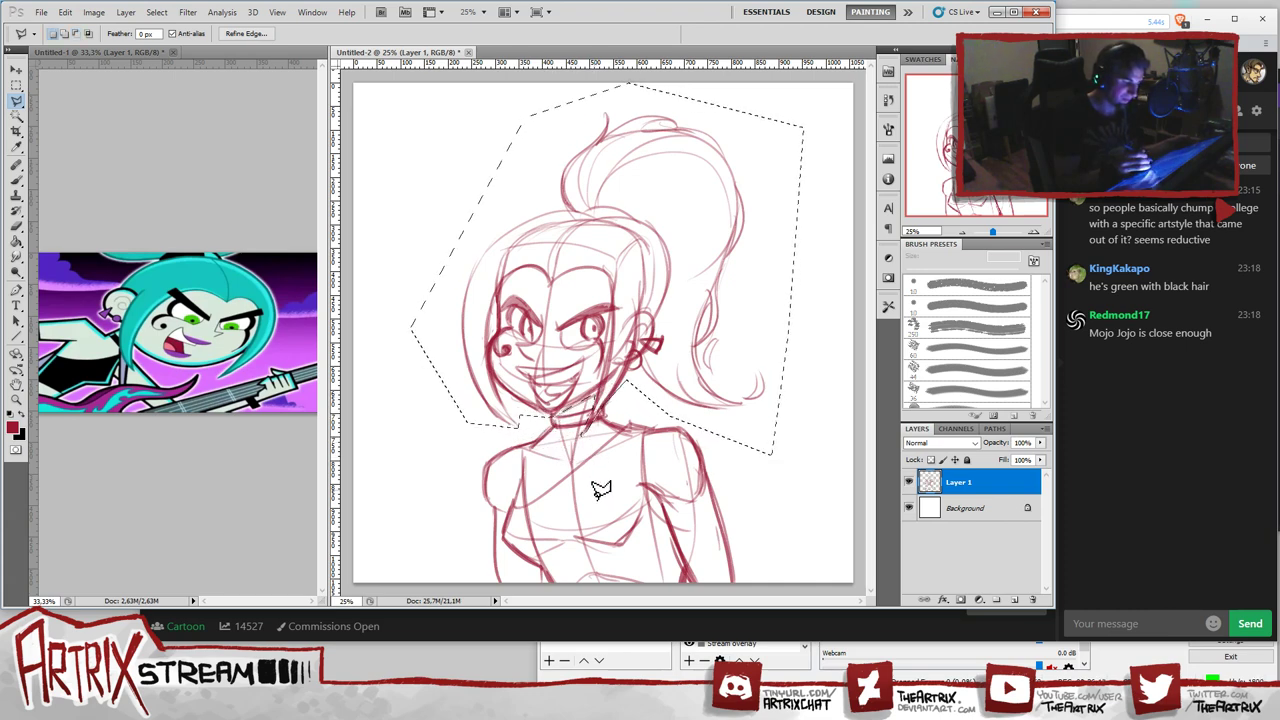
# - Move the selected head and ponytail slightly up and towards the canvas's left edge, lengthening the neck
pyautogui.click(16, 70)
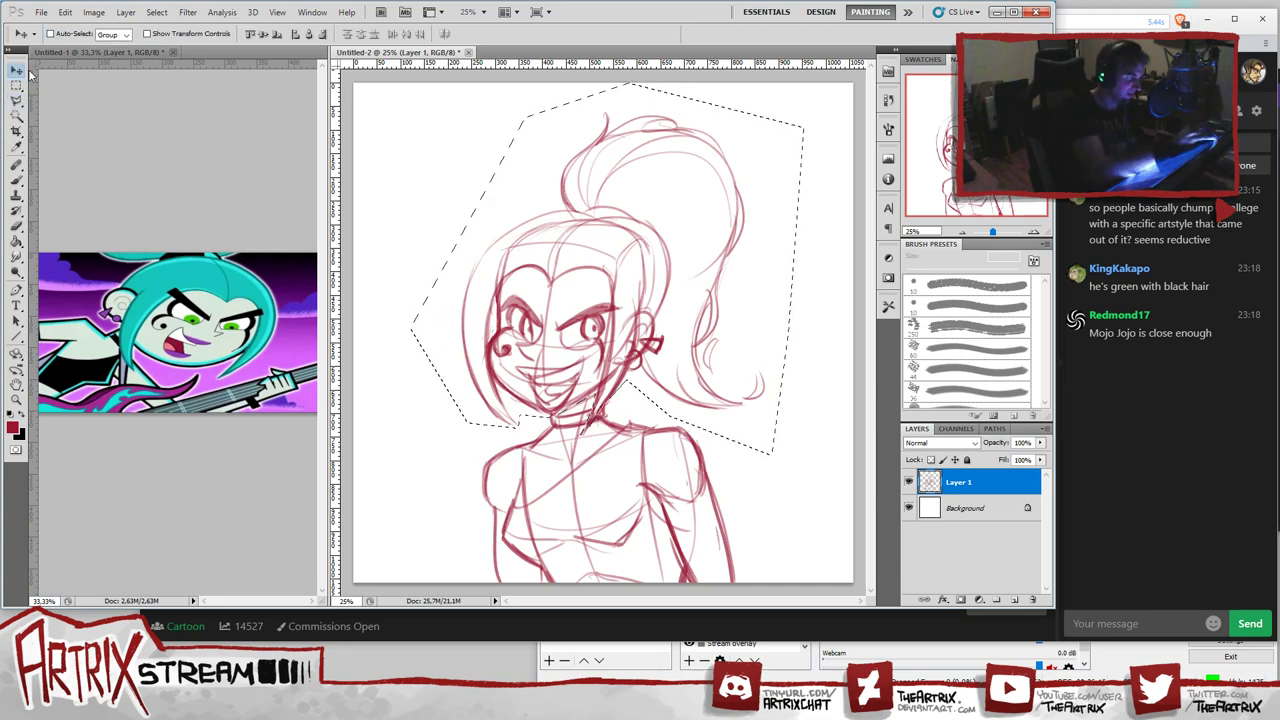
pyautogui.moveTo(658, 324); pyautogui.dragTo(658, 313)
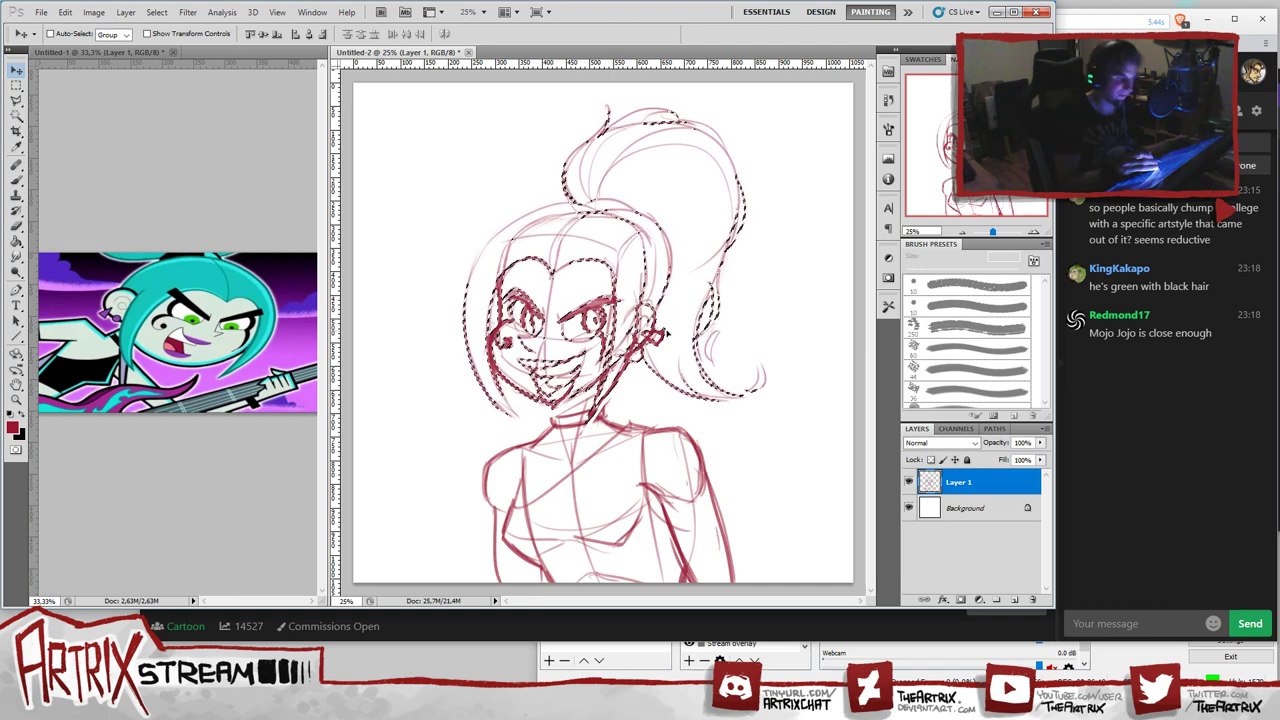
pyautogui.hotkey('ctrl', 't')
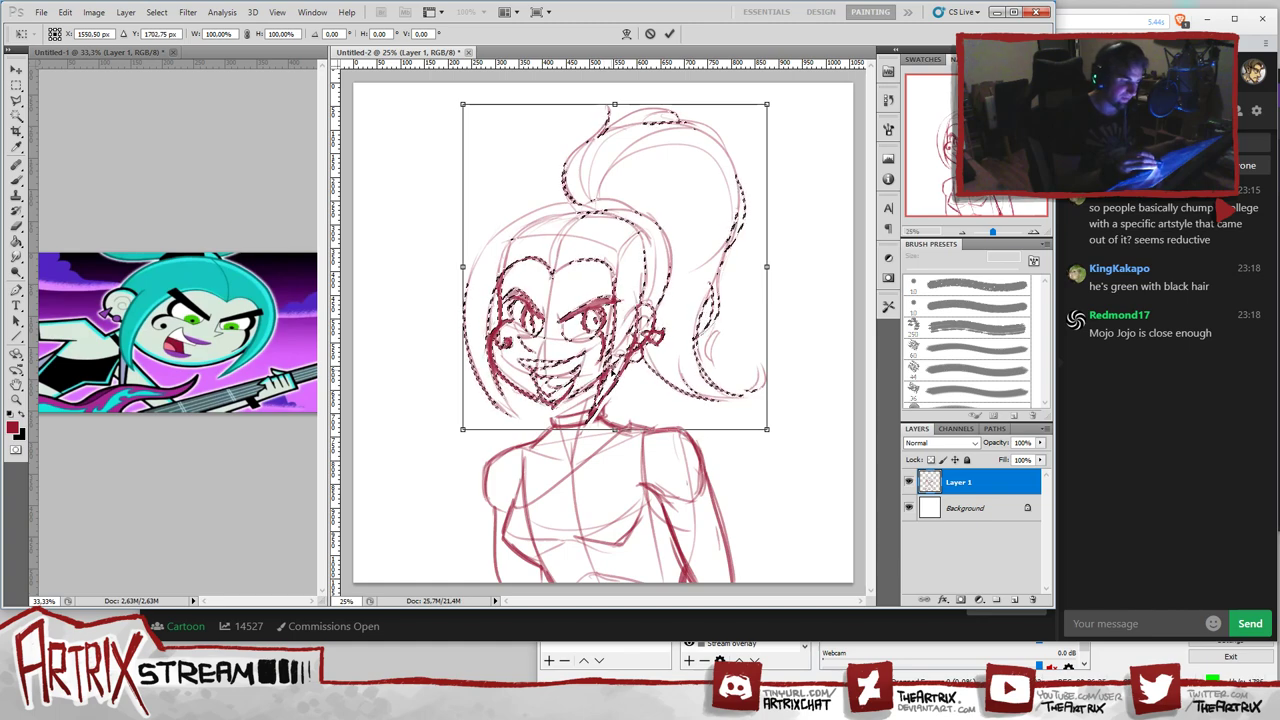
pyautogui.press('Return')
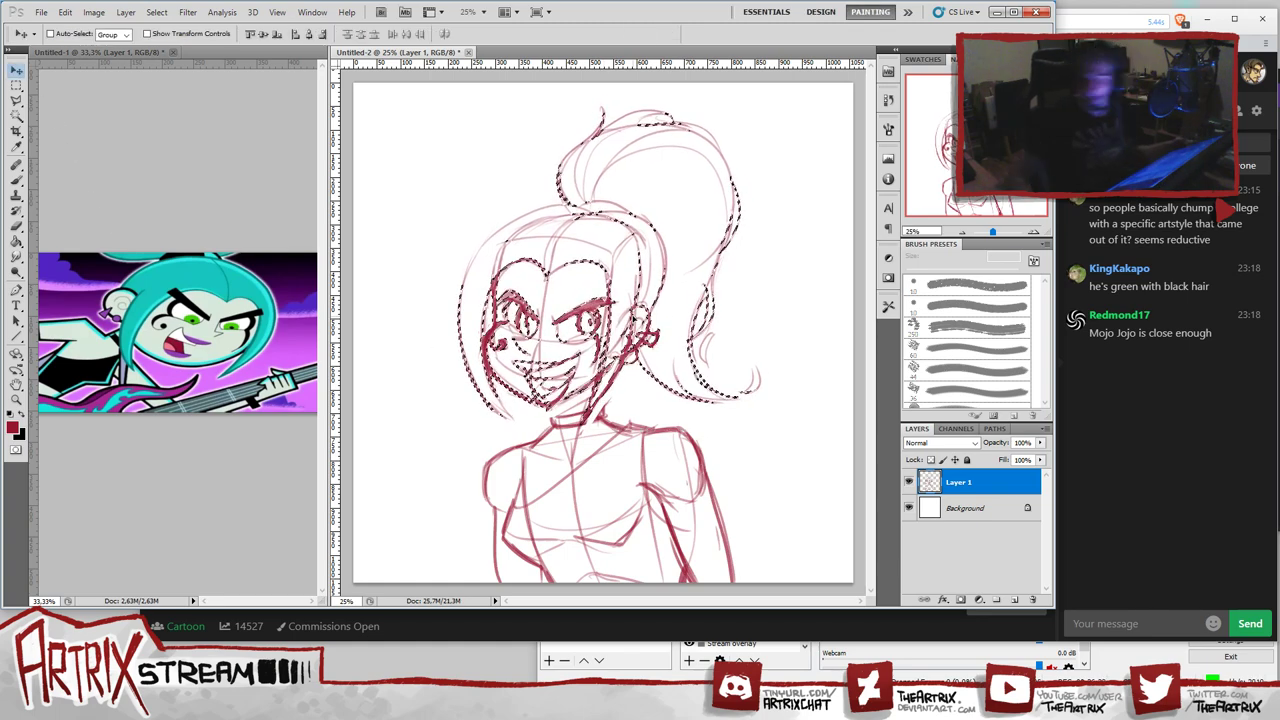
# - Scale the selected head and ponytail down to 95.99% with Free Transform and clear the selection
pyautogui.hotkey('ctrl', 't')
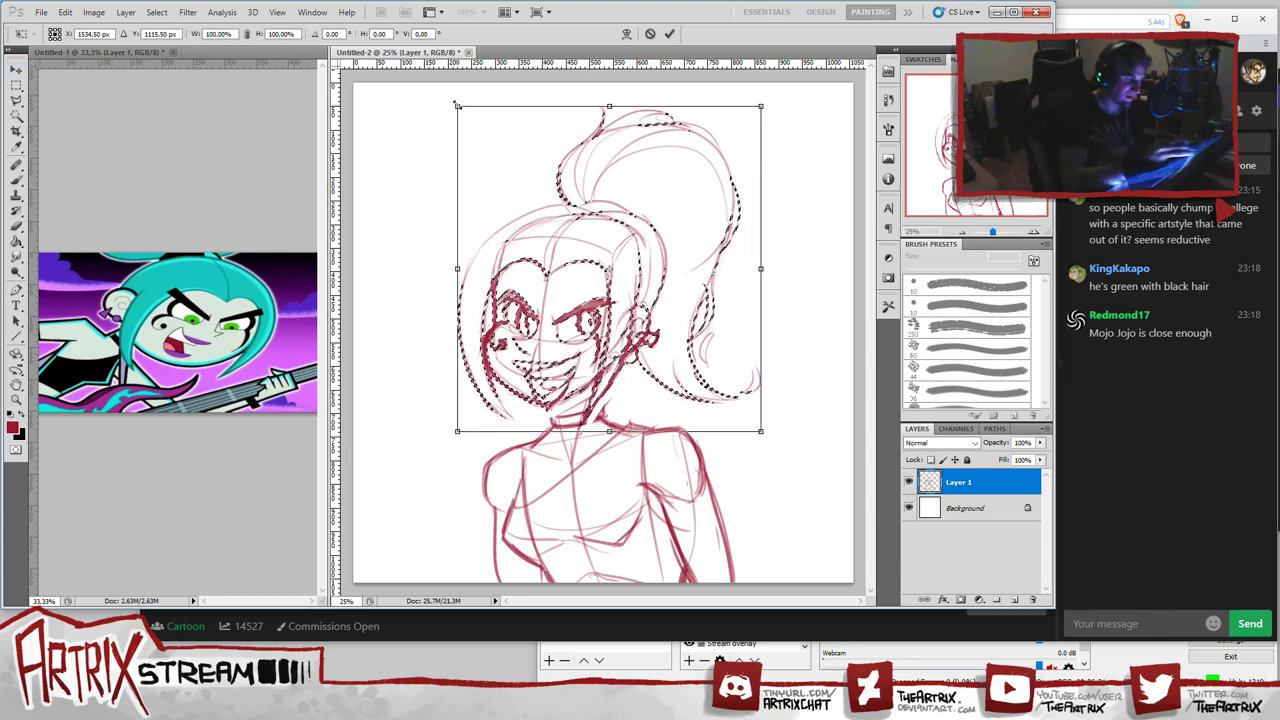
pyautogui.moveTo(456, 104); pyautogui.dragTo(471, 122)
pyautogui.moveTo(706, 361); pyautogui.dragTo(703, 363)
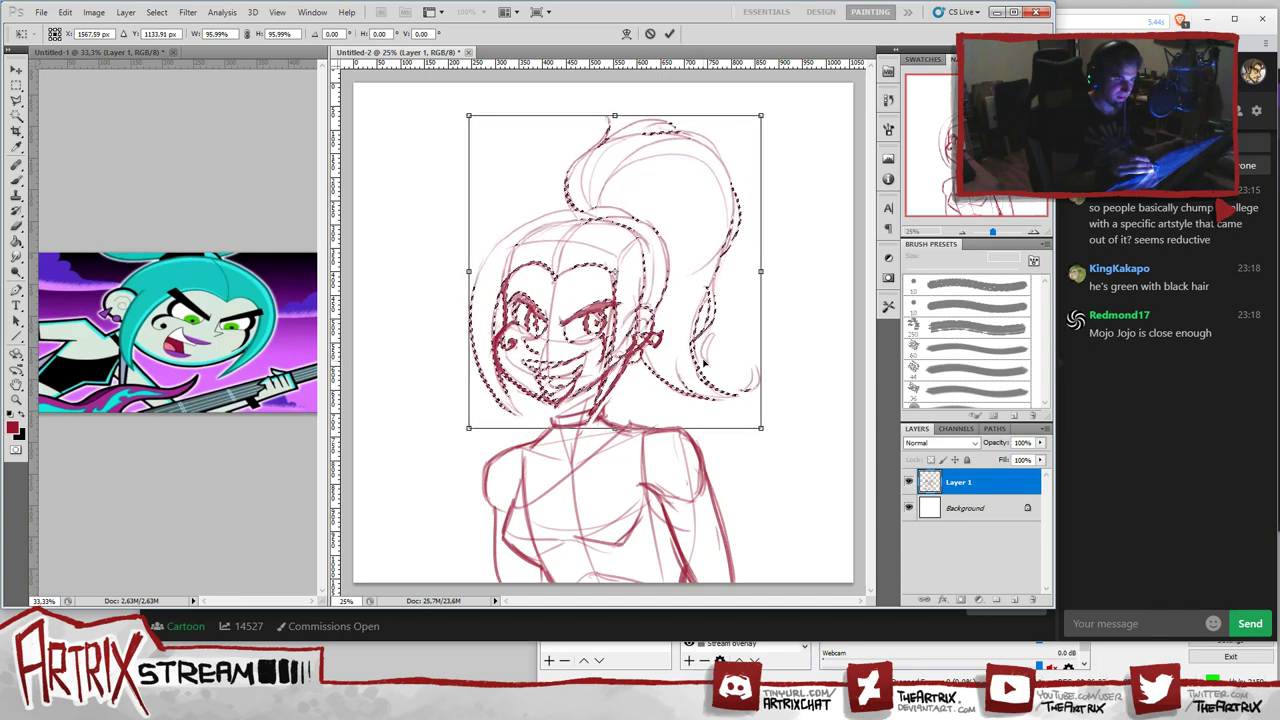
pyautogui.press('Return')
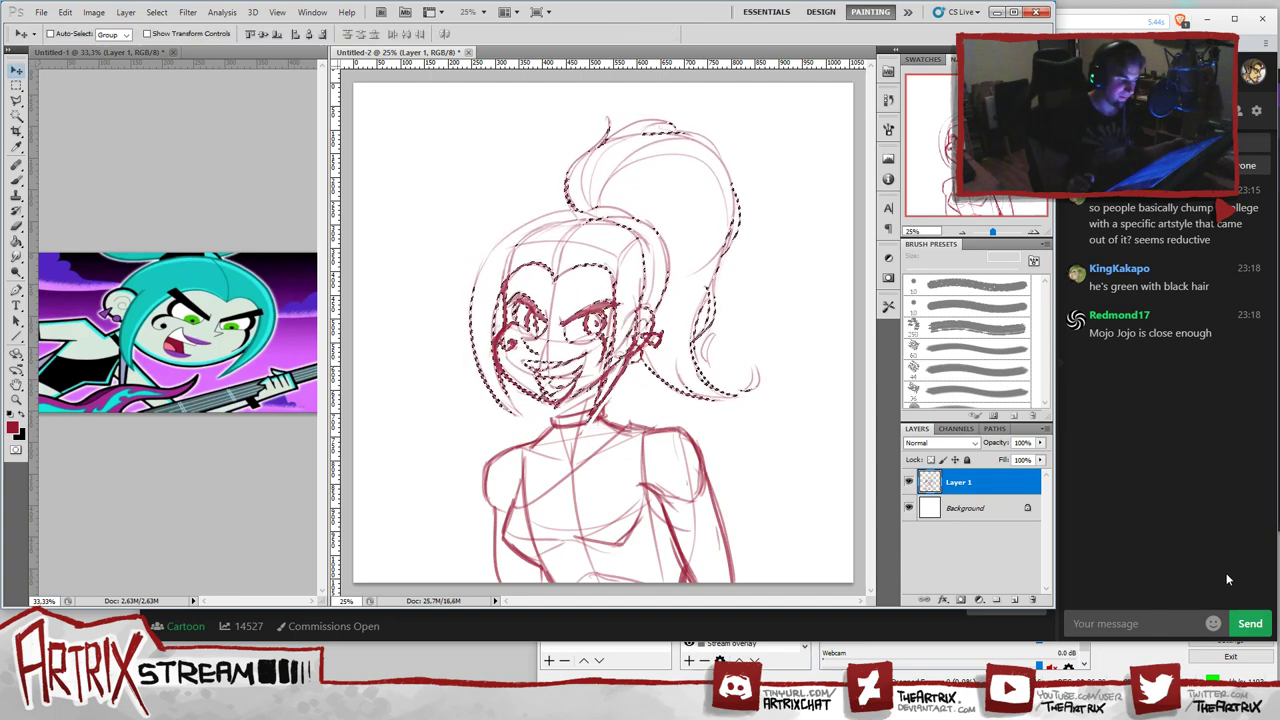
pyautogui.hotkey('ctrl', 'd')
# - Try shading the choker with a 25 px brush, undo it, and reinforce the lines of the smiling mouth
pyautogui.click(20, 181)
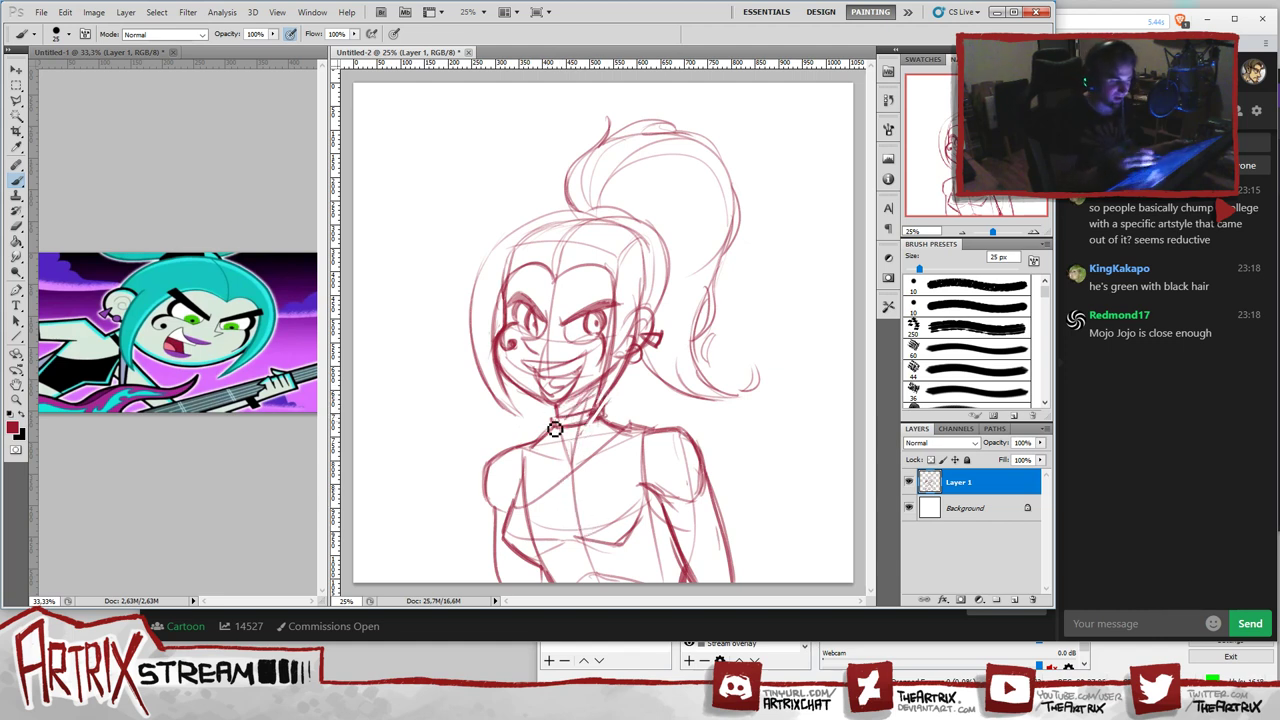
pyautogui.moveTo(564, 429); pyautogui.dragTo(607, 423)
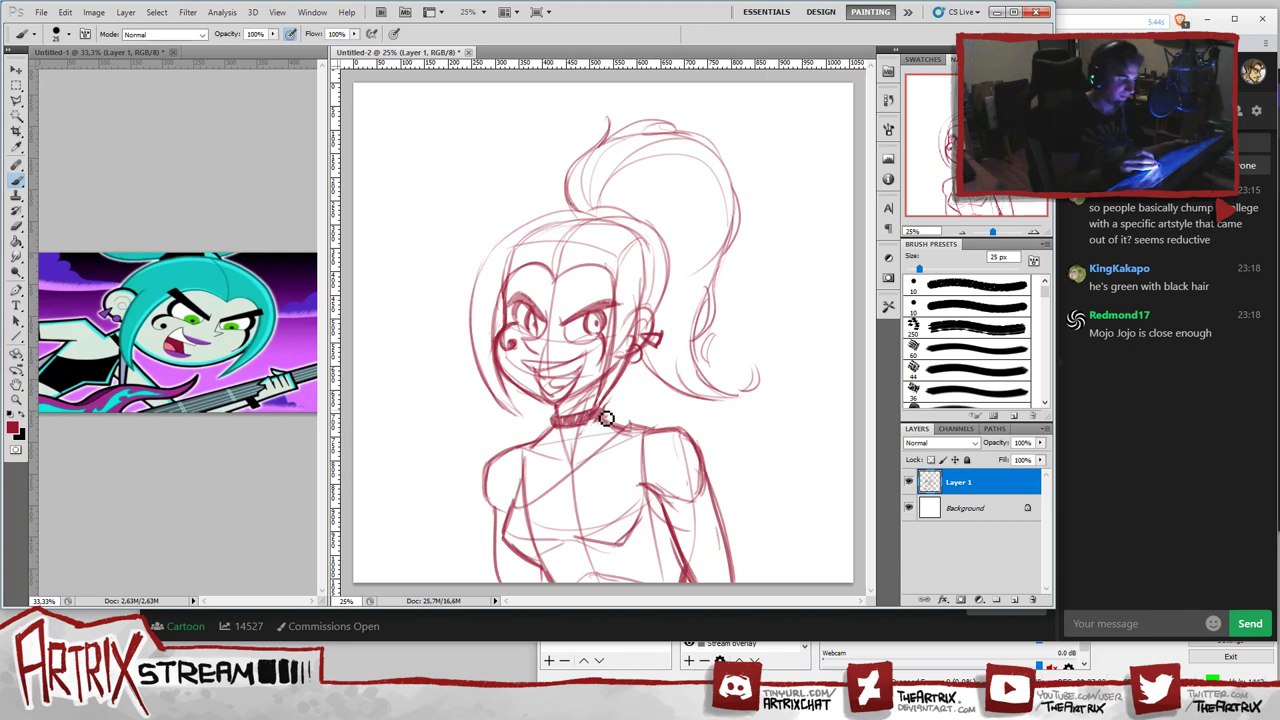
pyautogui.hotkey('ctrl', 'z')
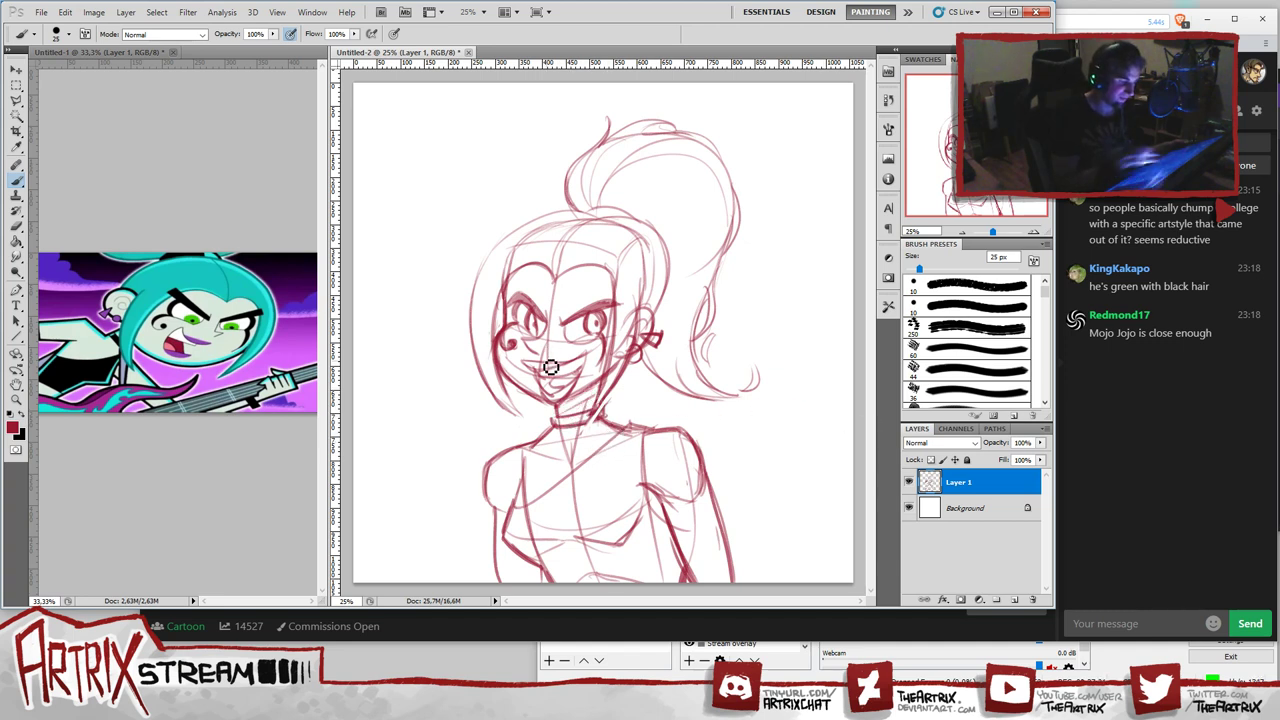
pyautogui.moveTo(545, 386); pyautogui.dragTo(557, 386)
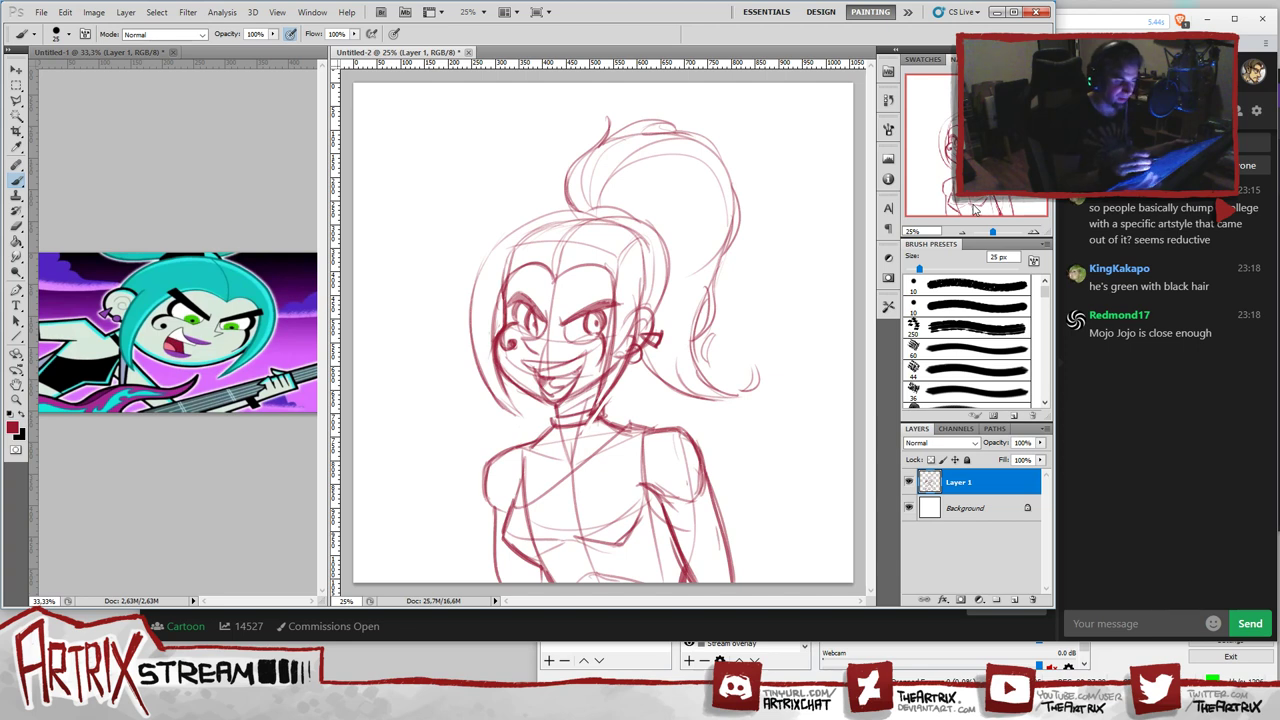
# - Select the ear and its earrings with a polygonal lasso outline
pyautogui.click(16, 101)
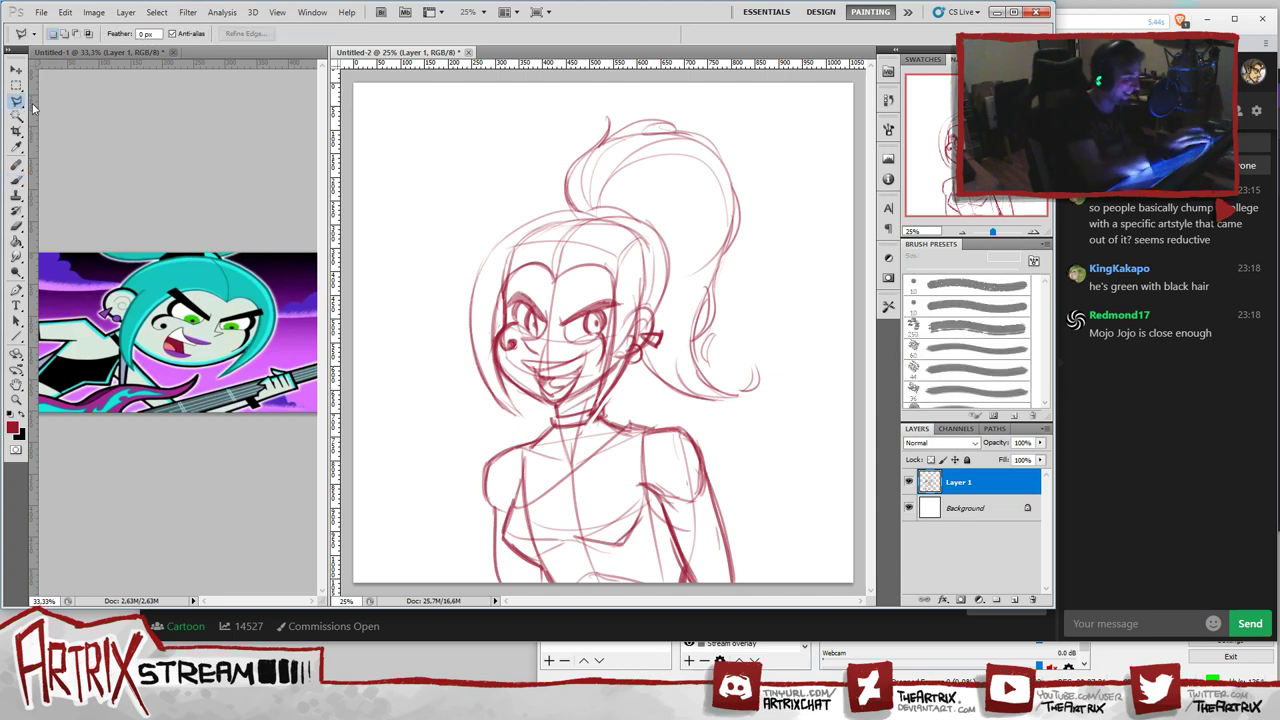
pyautogui.moveTo(600, 307)
pyautogui.mouseDown()
pyautogui.moveTo(615, 364)
pyautogui.moveTo(622, 309)
pyautogui.moveTo(659, 316)
pyautogui.moveTo(651, 308)
pyautogui.moveTo(672, 358)
pyautogui.moveTo(632, 377)
pyautogui.mouseUp()
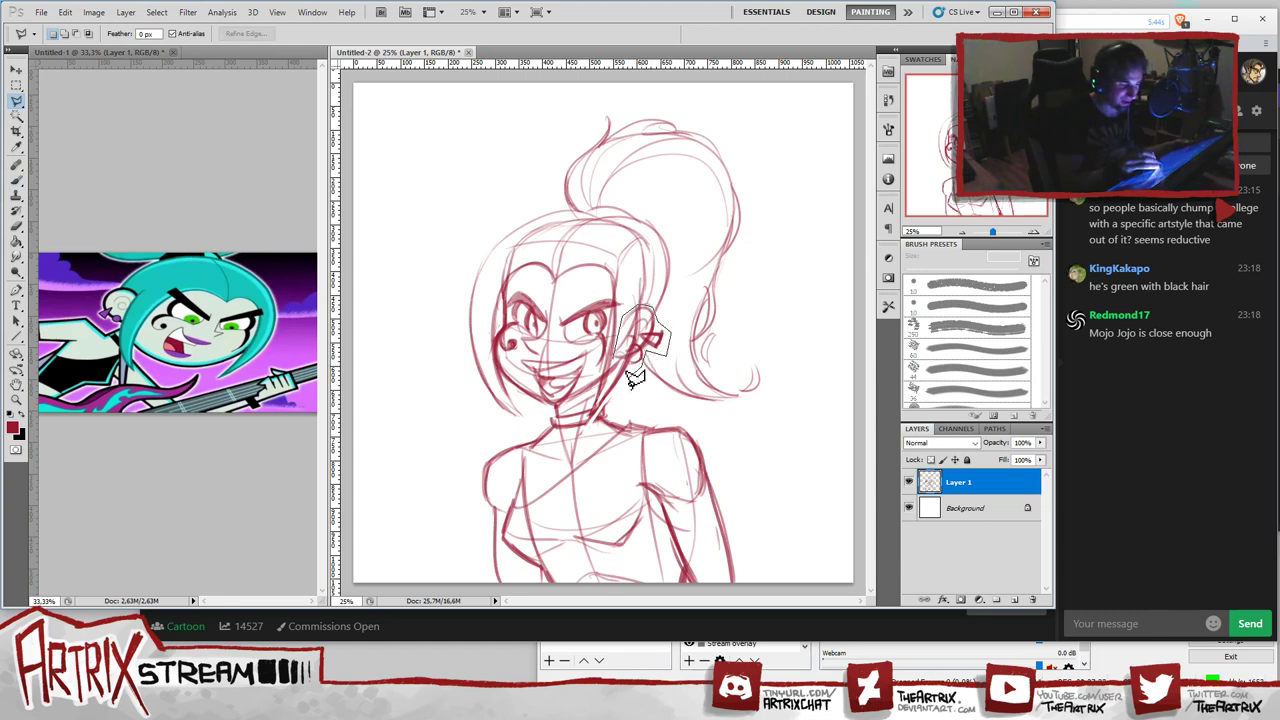
pyautogui.click(615, 356)
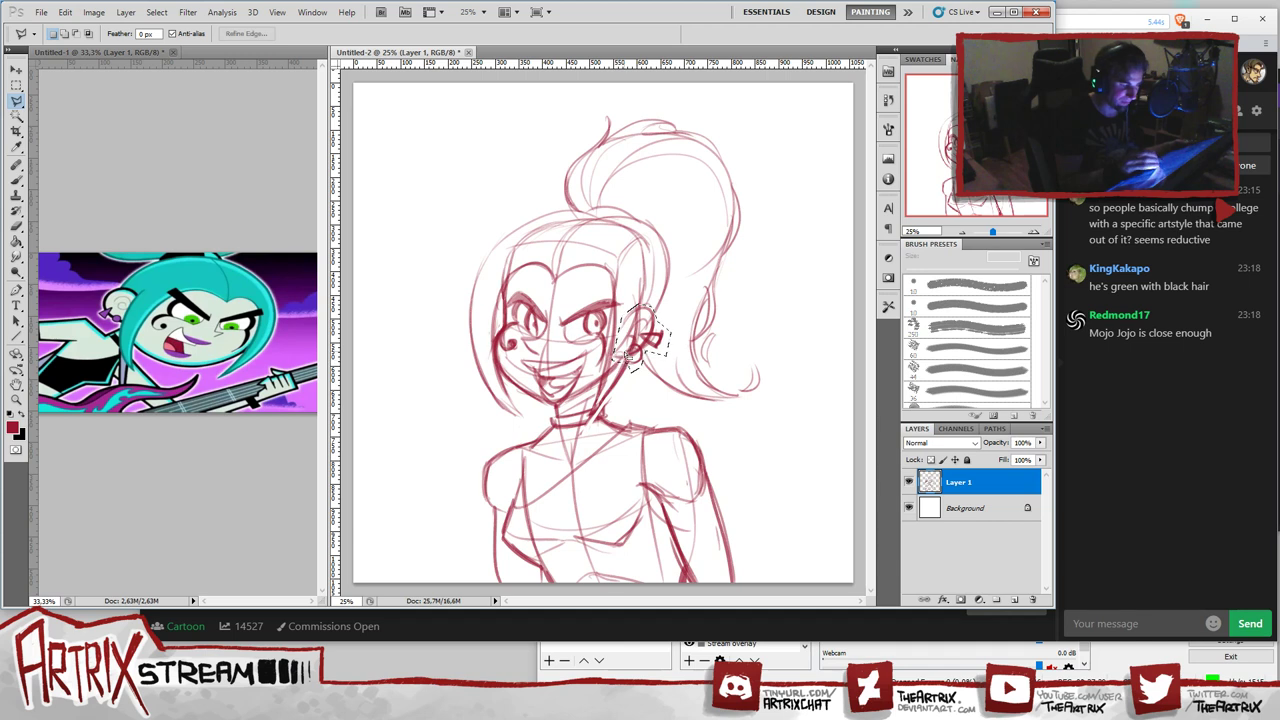
# - Move the selected ear and earrings slightly away from the face and clear the selection
pyautogui.press('v')
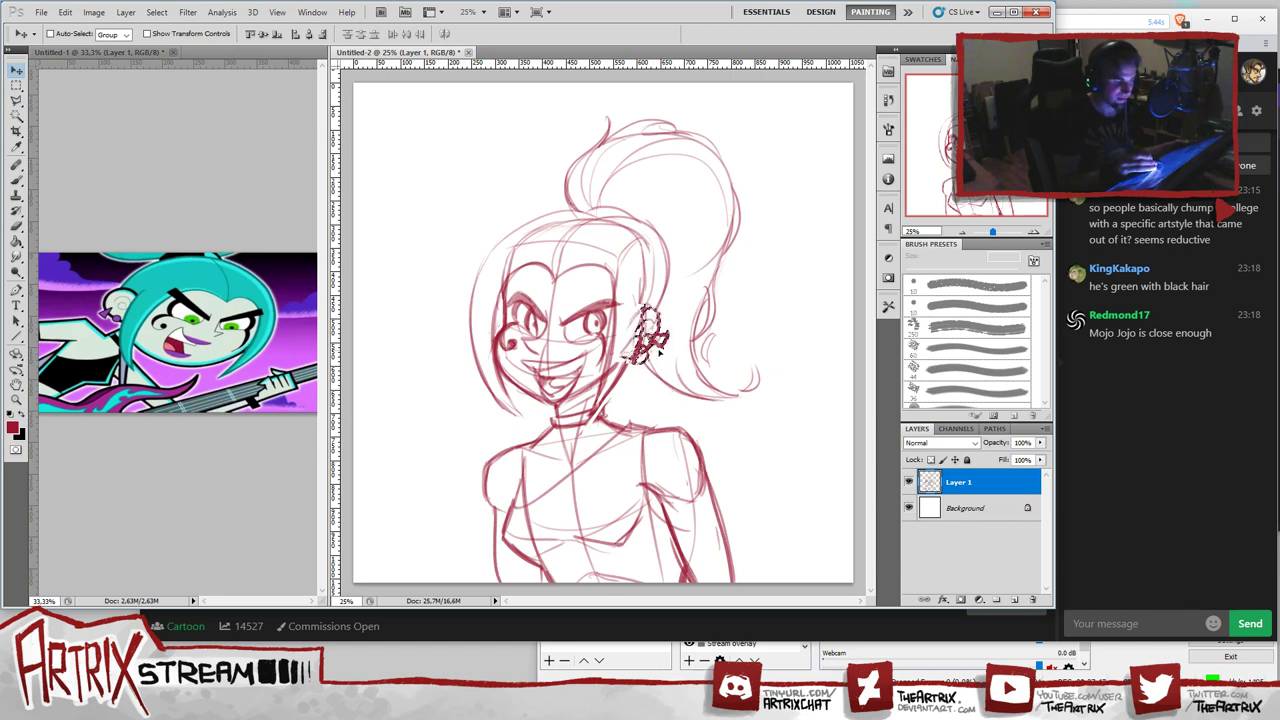
pyautogui.hotkey('ctrl', 'd')
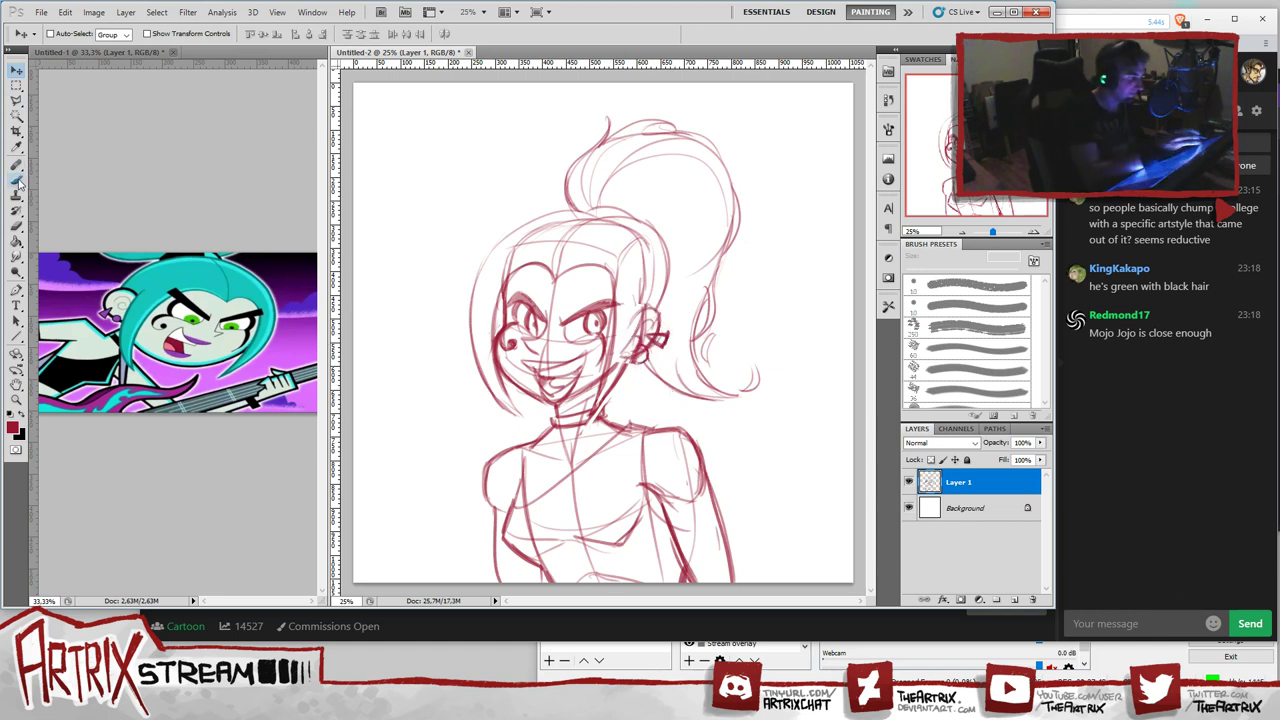
pyautogui.press('b')
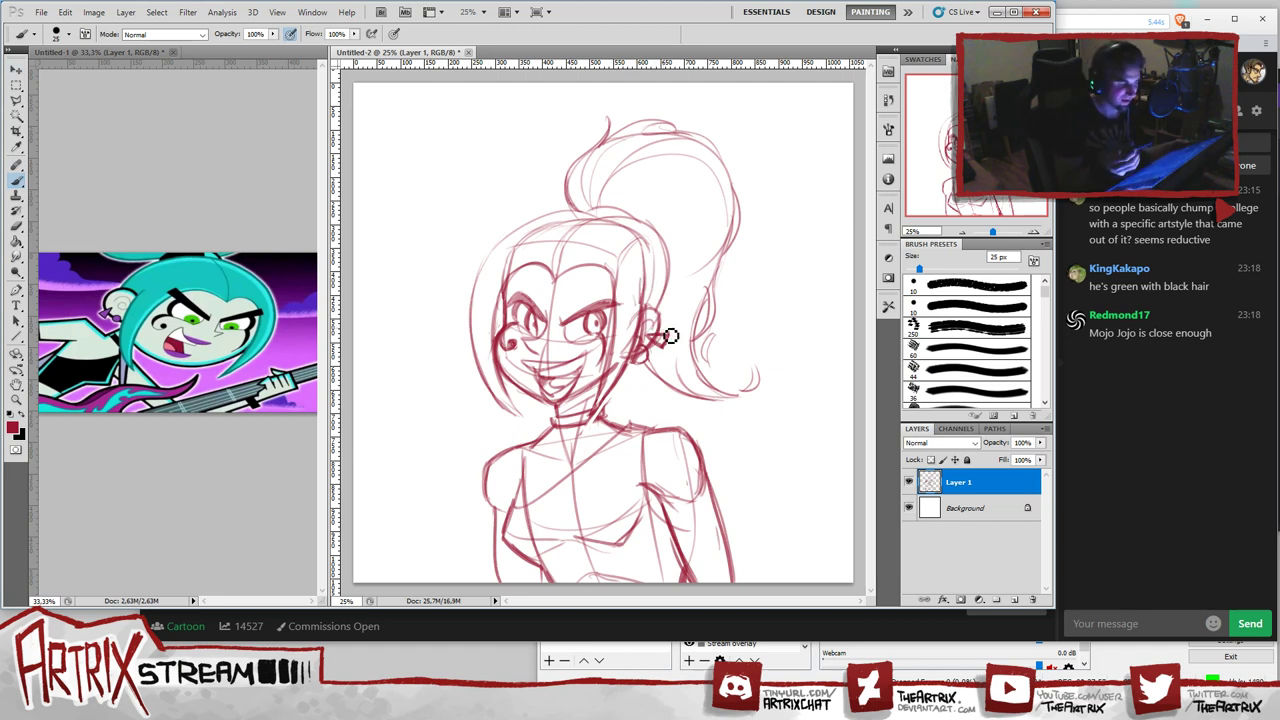
pyautogui.moveTo(655, 330); pyautogui.dragTo(636, 290)
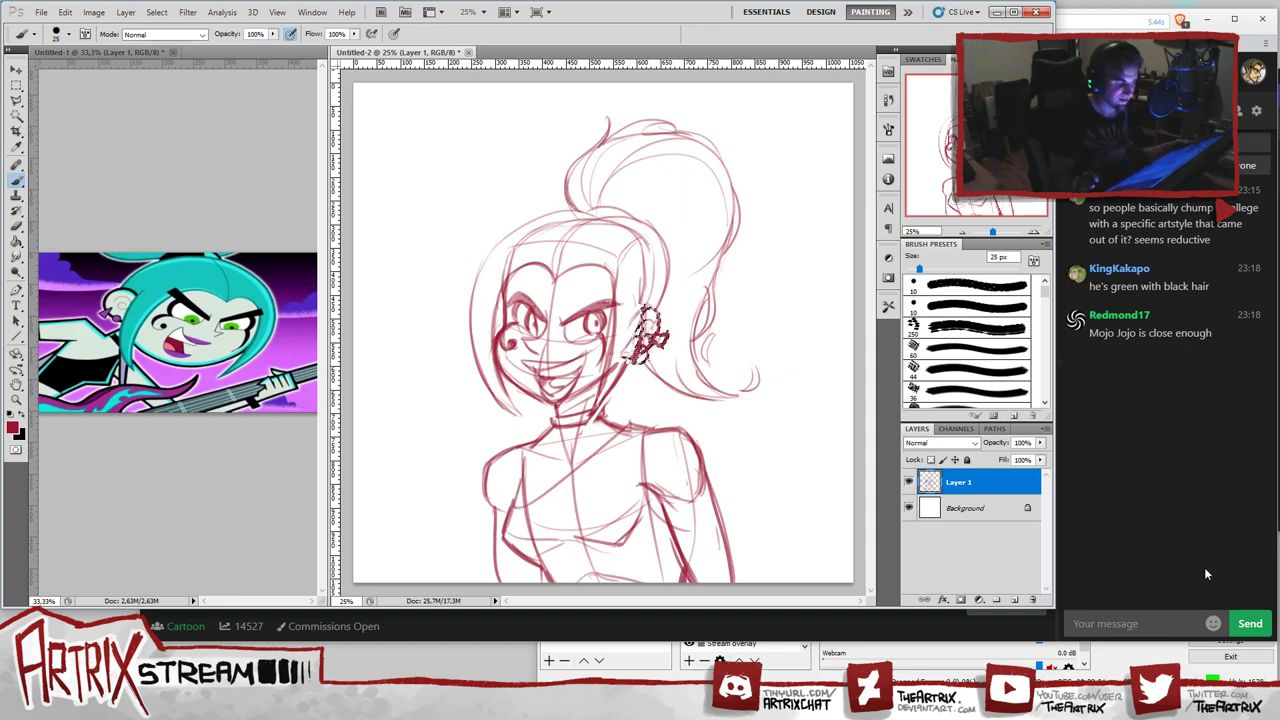
pyautogui.press('w')
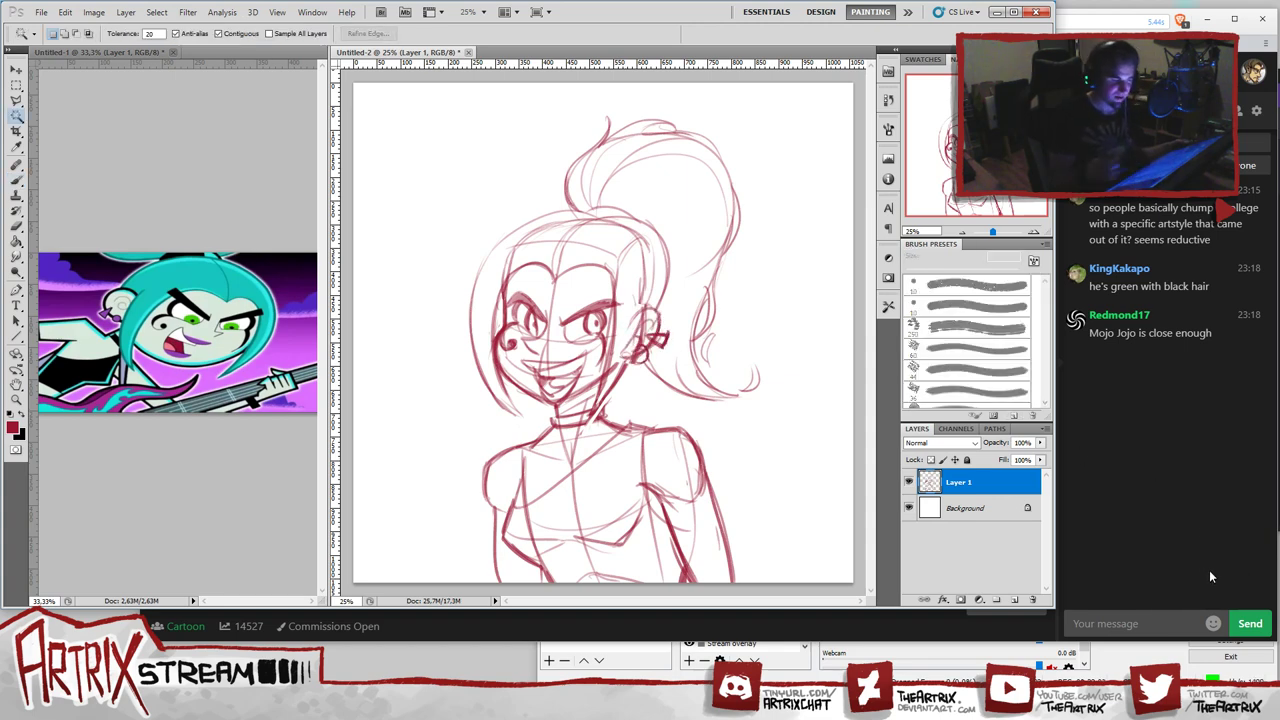
pyautogui.click(692, 352)
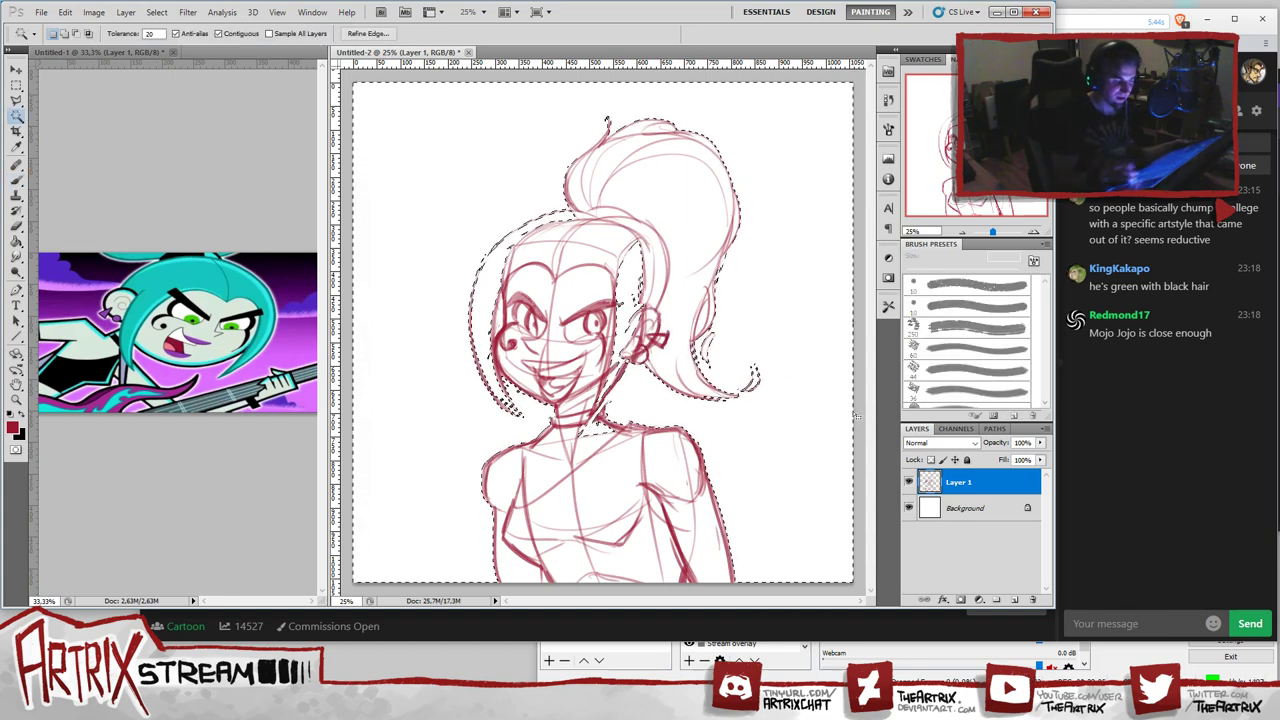
pyautogui.press('m')
pyautogui.click(532, 87)
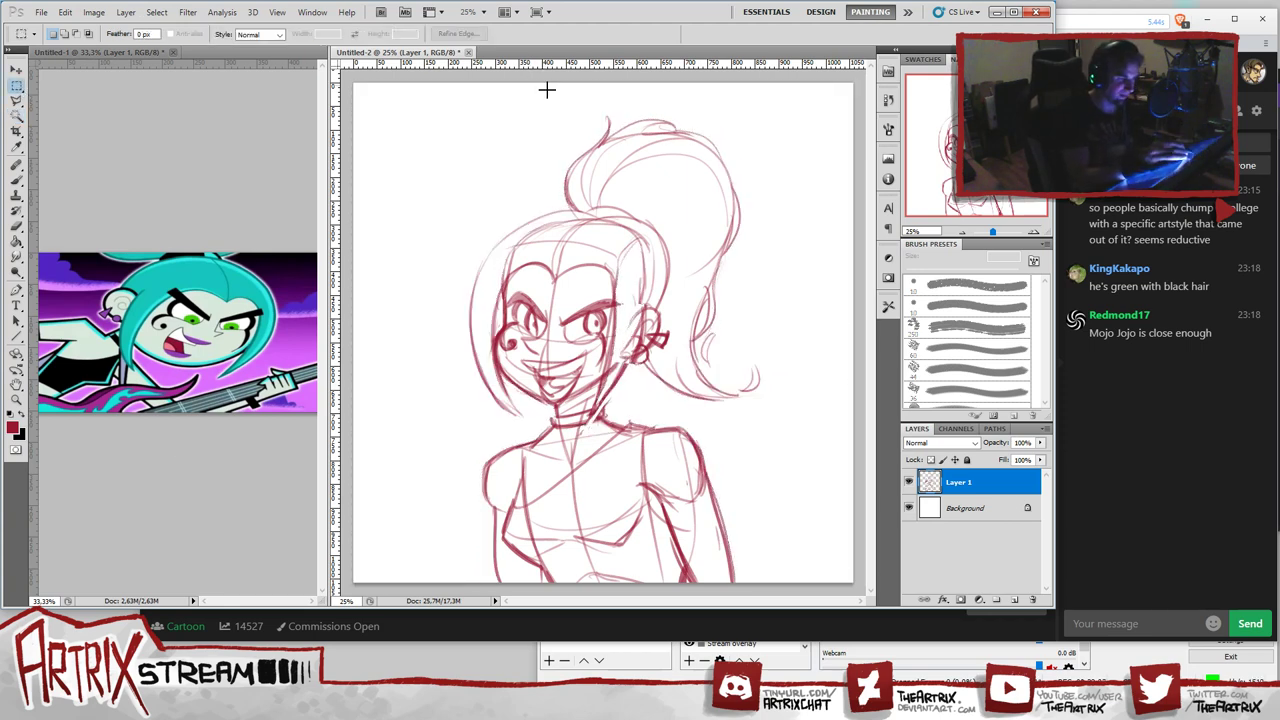
# - Brush in the hair strand between the face and the ear and sketch parting lines at the crown, undoing stray strokes
pyautogui.click(17, 180)
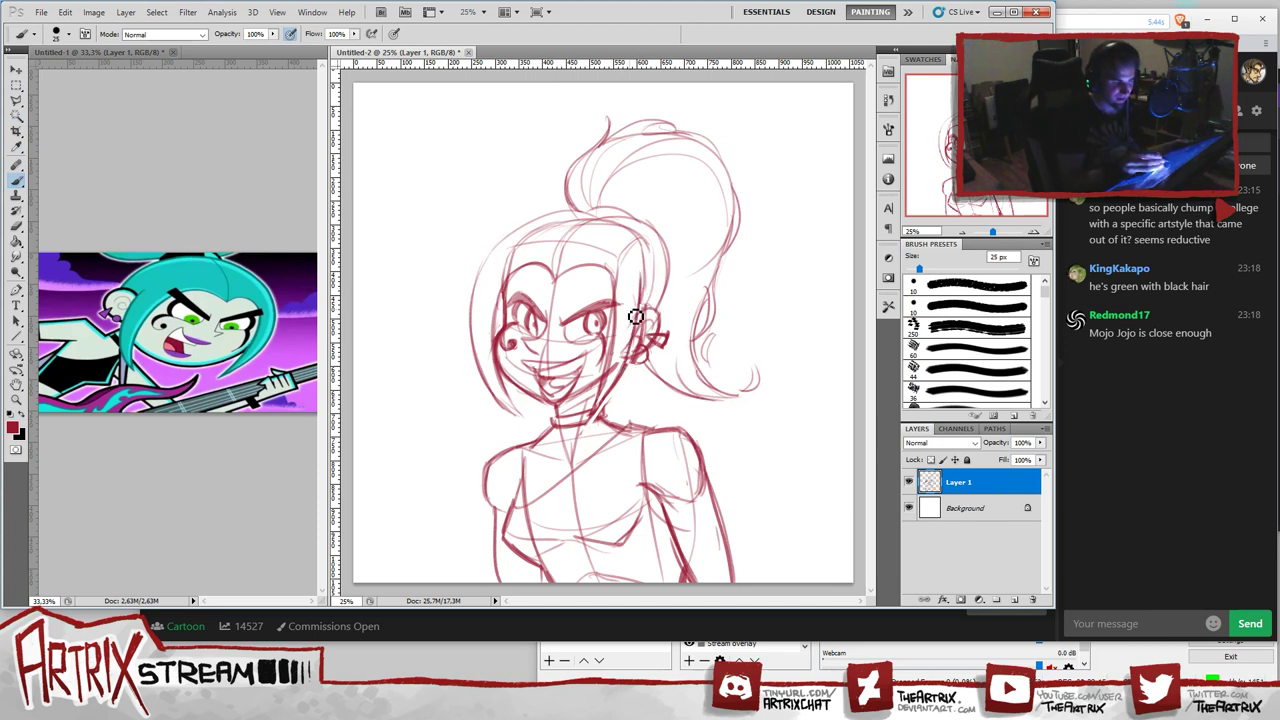
pyautogui.moveTo(635, 358); pyautogui.dragTo(642, 284)
pyautogui.hotkey('ctrl', 'alt', 'z')
pyautogui.hotkey('ctrl', 'alt', 'z')
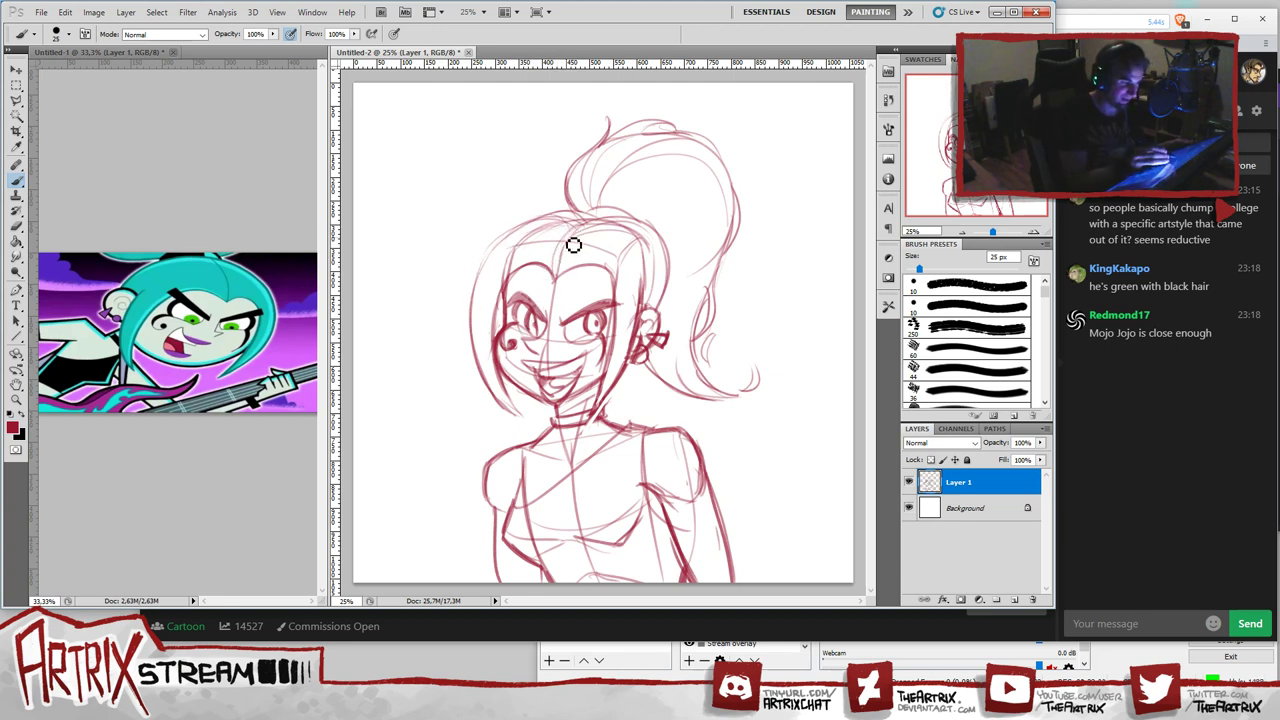
pyautogui.moveTo(563, 240); pyautogui.dragTo(462, 258)
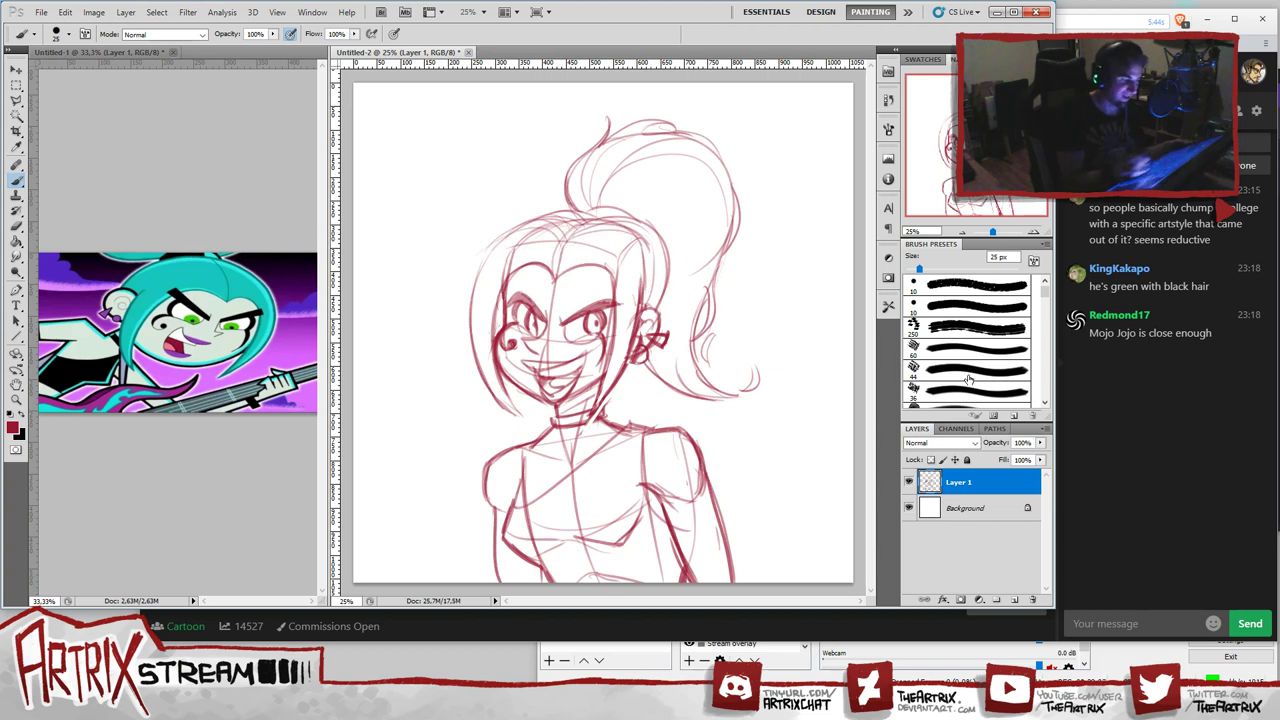
pyautogui.hotkey('ctrl', 'alt', 'z')
pyautogui.hotkey('ctrl', 'alt', 'z')
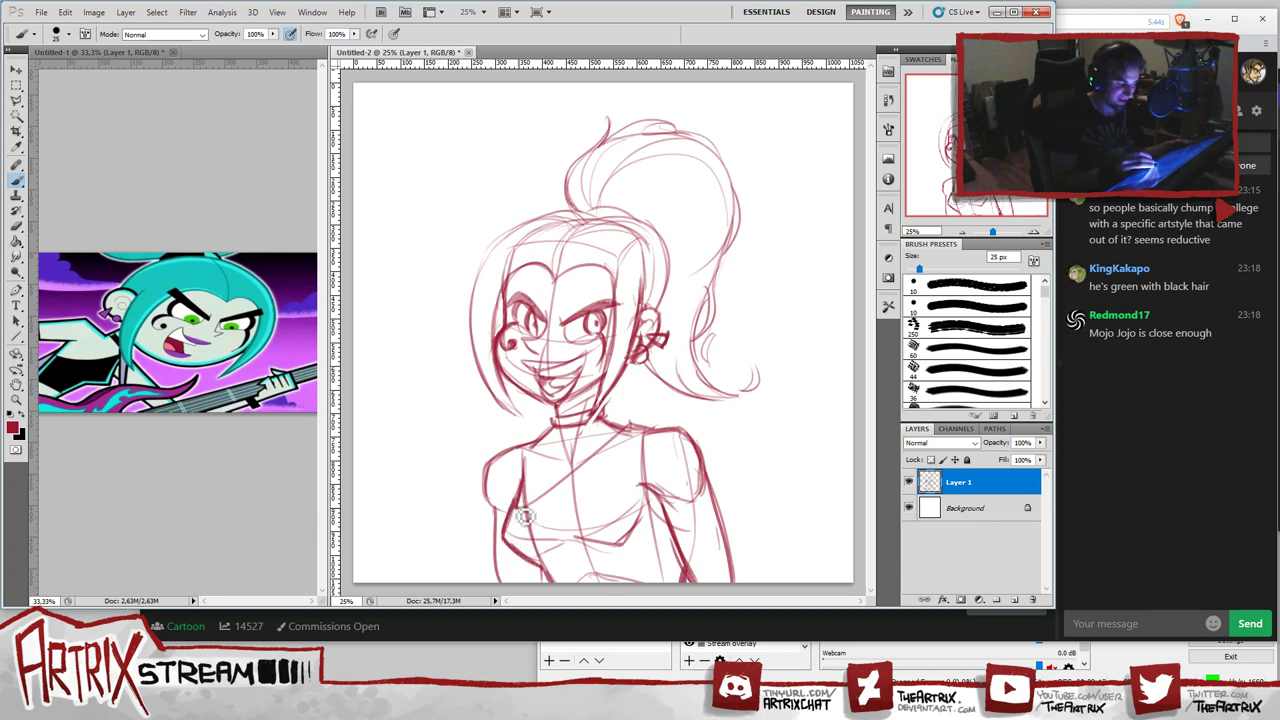
# - Reinforce the diagonal neckline across the chest and the line where the torso meets the arm
pyautogui.moveTo(525, 506); pyautogui.dragTo(632, 431)
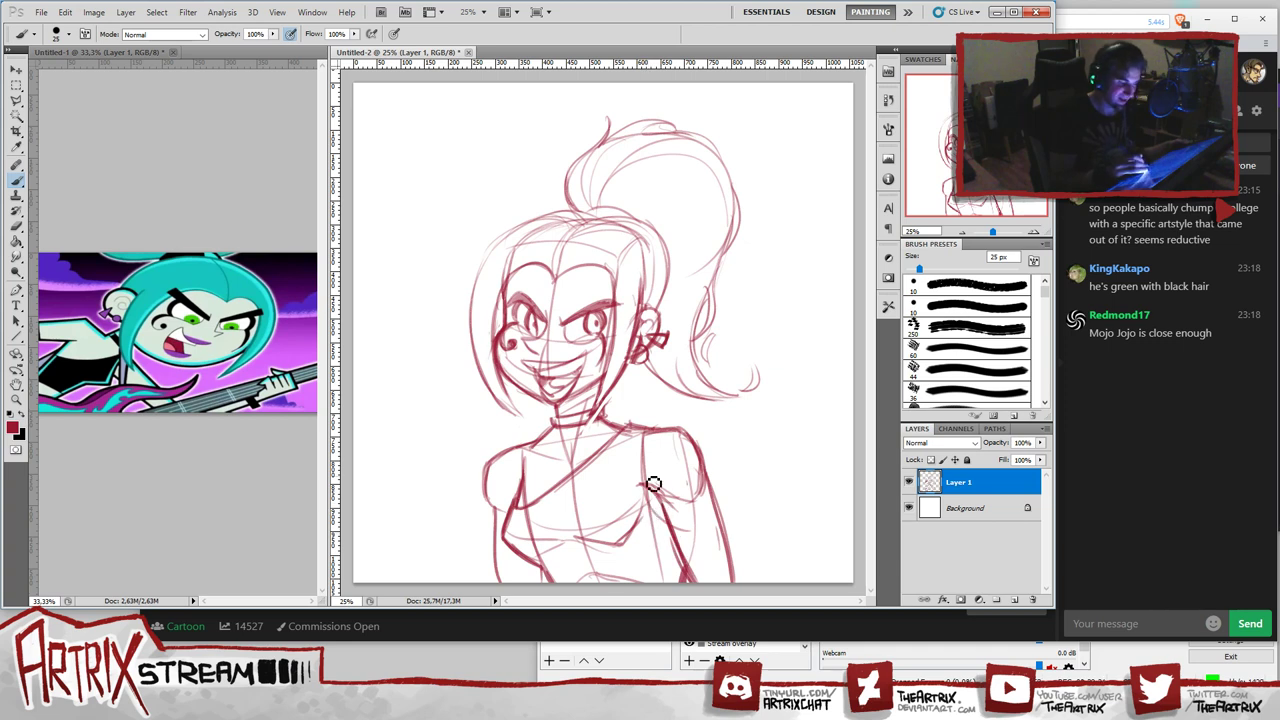
pyautogui.moveTo(646, 451)
pyautogui.mouseDown()
pyautogui.moveTo(654, 505)
pyautogui.moveTo(677, 527)
pyautogui.mouseUp()
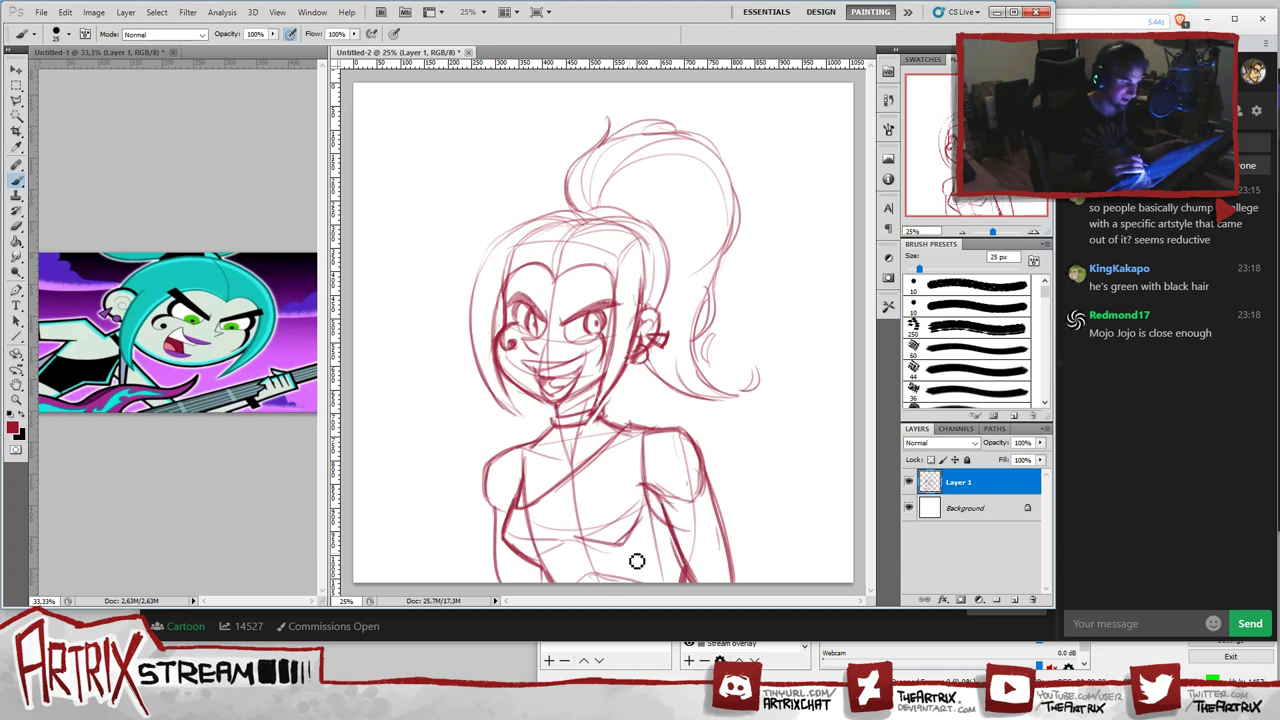
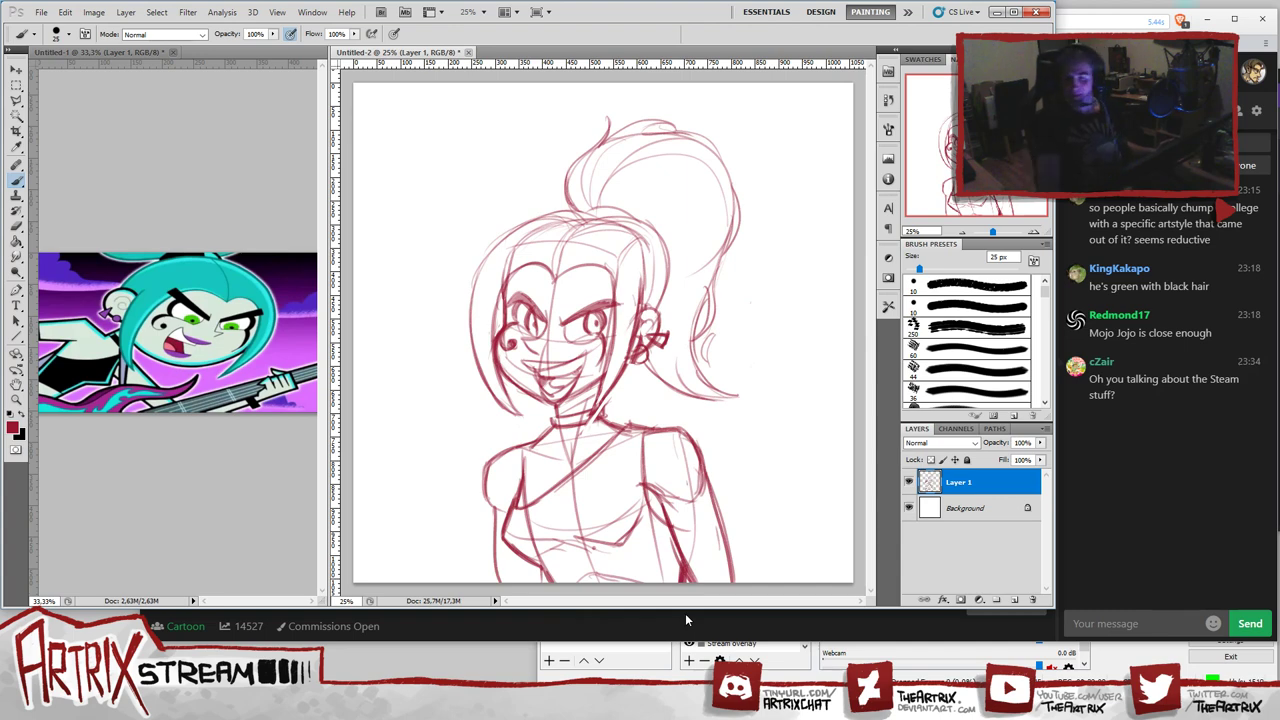
# - Flip the canvas horizontally, redraw the long side hair strand beside the face, and touch up the choker's edge
pyautogui.hotkey('ctrl', 'shift', 'h')
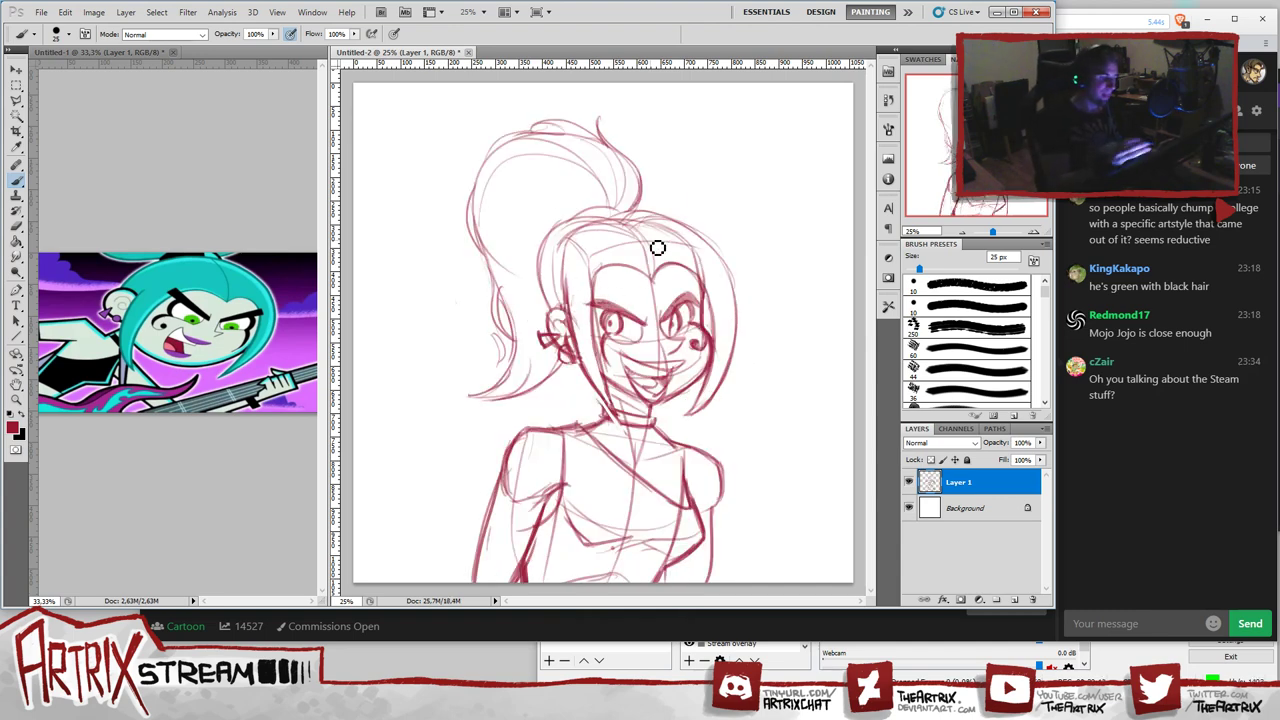
pyautogui.moveTo(602, 312); pyautogui.dragTo(606, 406)
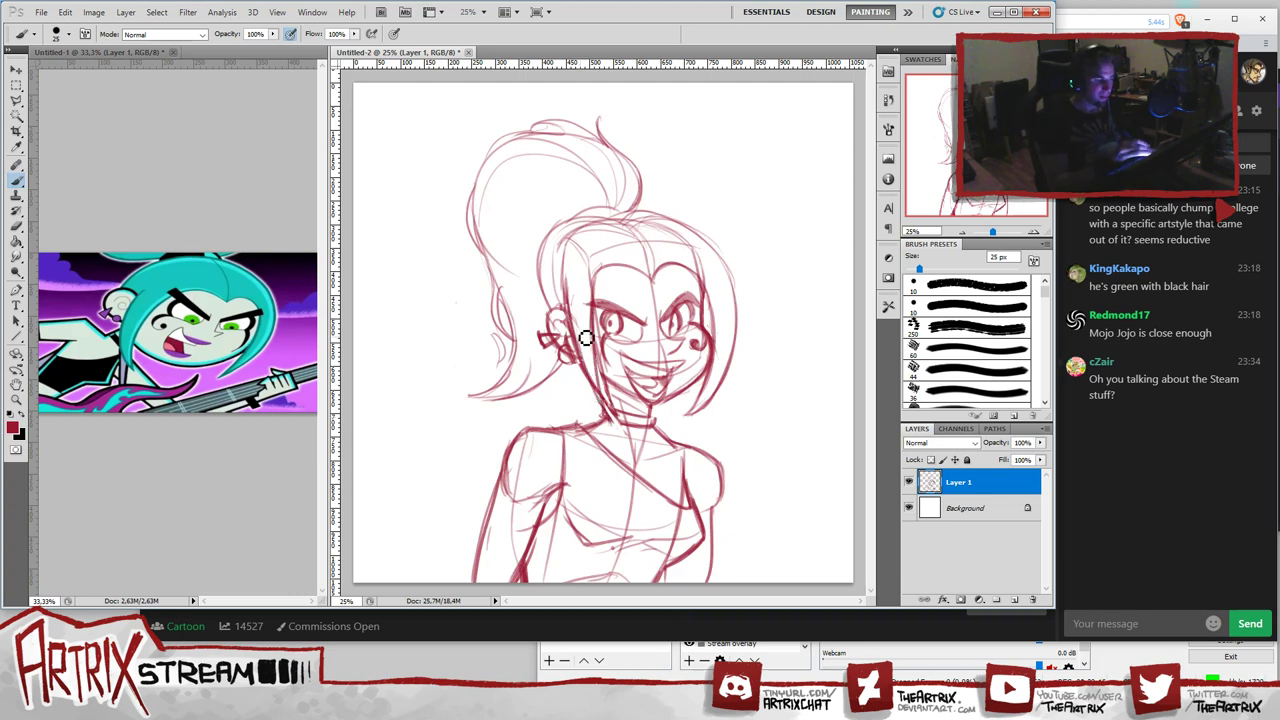
pyautogui.hotkey('ctrl', 'alt', 'z')
pyautogui.hotkey('ctrl', 'alt', 'z')
pyautogui.hotkey('ctrl', 'alt', 'z')
pyautogui.moveTo(599, 318); pyautogui.dragTo(622, 424)
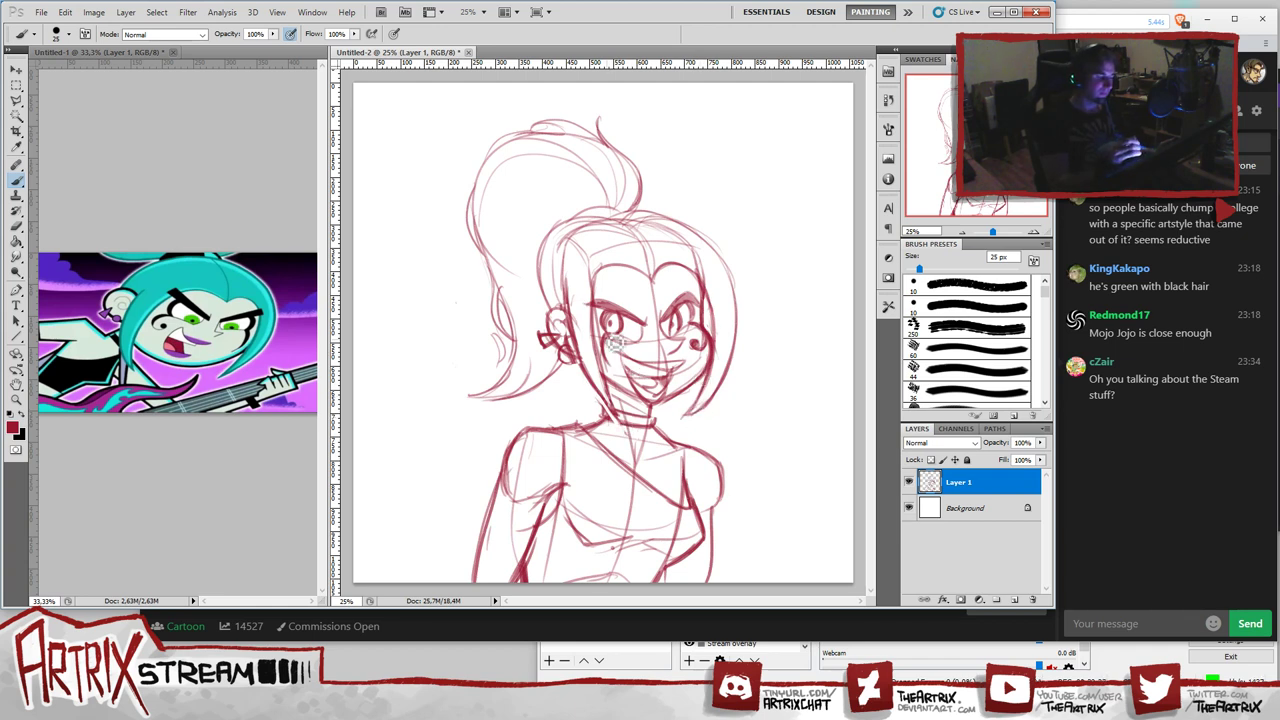
pyautogui.moveTo(602, 403); pyautogui.dragTo(608, 419)
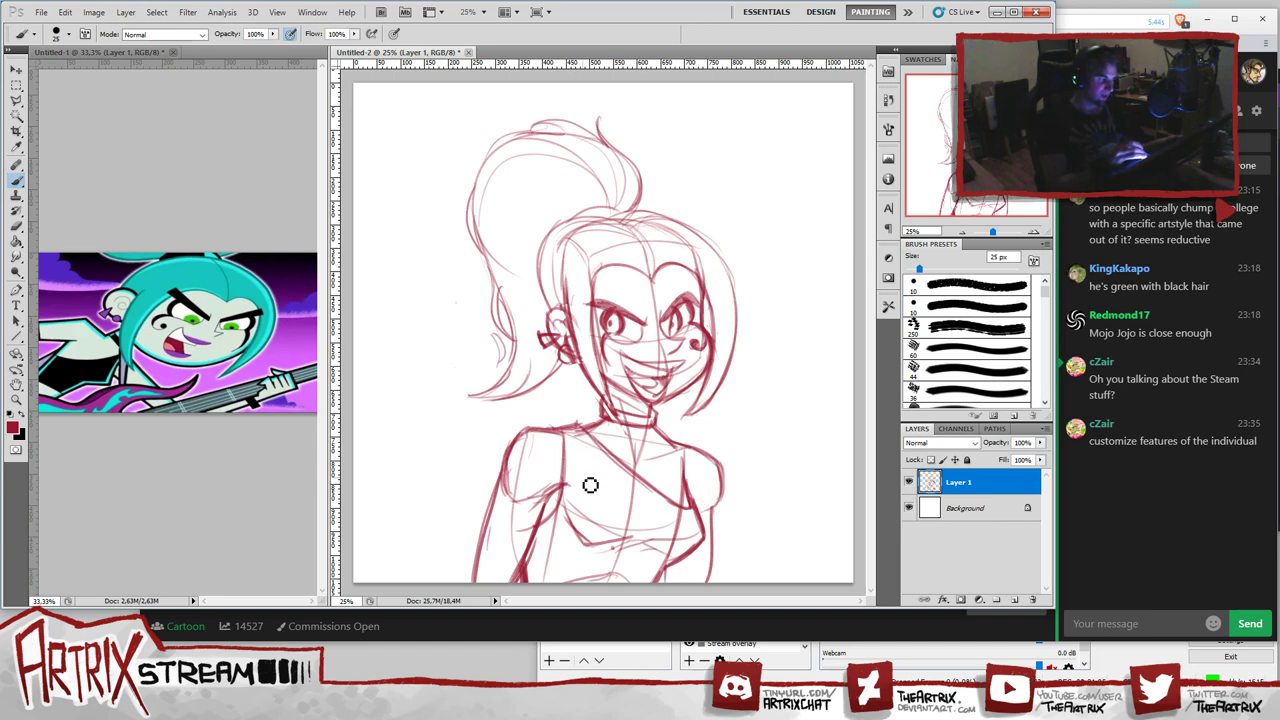
# - Draw a two-line diagonal strap from the ponytail-side shoulder across the torso to the waist, redoing strokes until they are straight
pyautogui.moveTo(580, 436); pyautogui.dragTo(646, 575)
pyautogui.hotkey('ctrl', 'z')
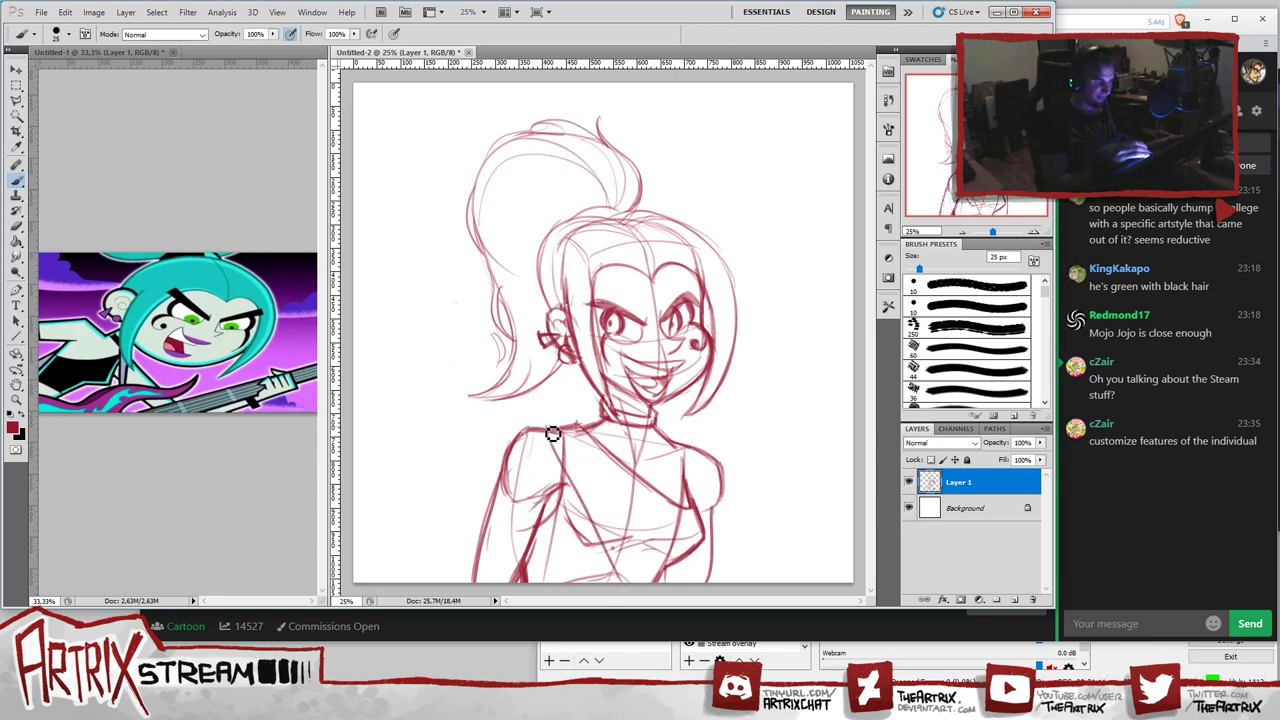
pyautogui.moveTo(542, 437)
pyautogui.mouseDown()
pyautogui.moveTo(576, 436)
pyautogui.moveTo(636, 578)
pyautogui.mouseUp()
pyautogui.moveTo(566, 430); pyautogui.dragTo(628, 550)
pyautogui.moveTo(582, 456); pyautogui.dragTo(646, 577)
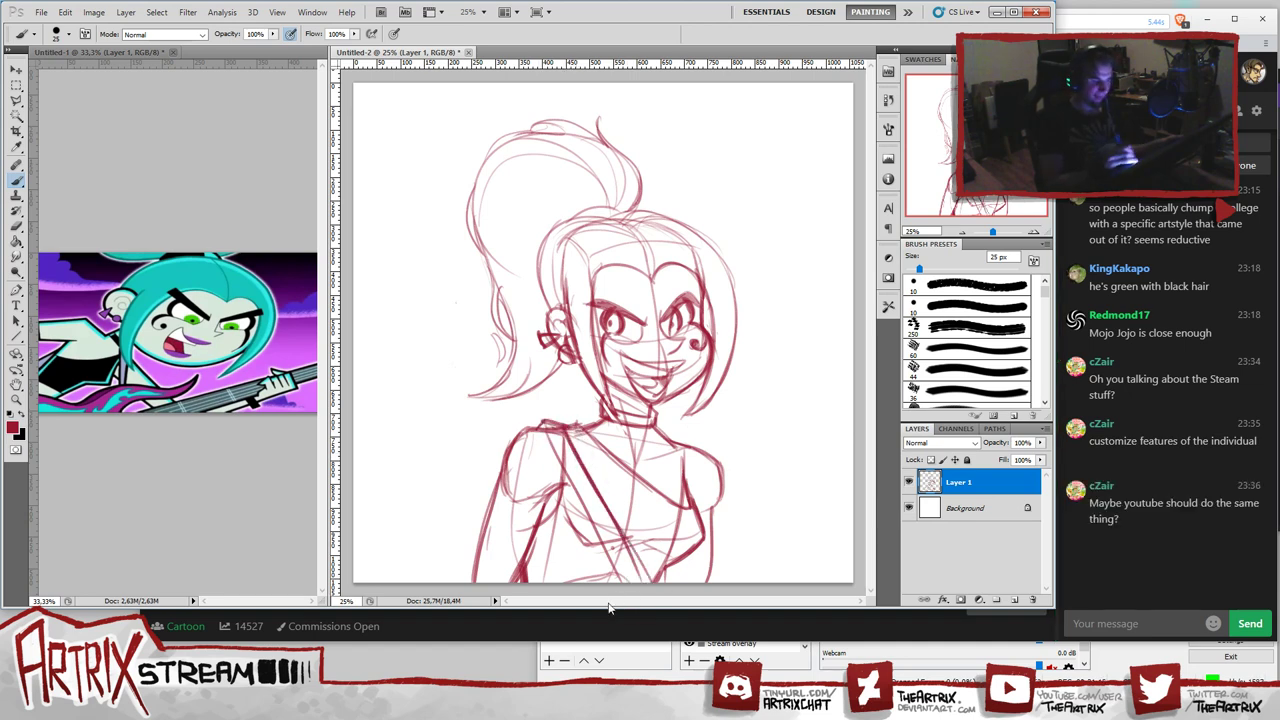
pyautogui.hotkey('ctrl', 'z')
pyautogui.moveTo(570, 434); pyautogui.dragTo(645, 602)
pyautogui.hotkey('ctrl', 'z')
pyautogui.moveTo(572, 436); pyautogui.dragTo(638, 576)
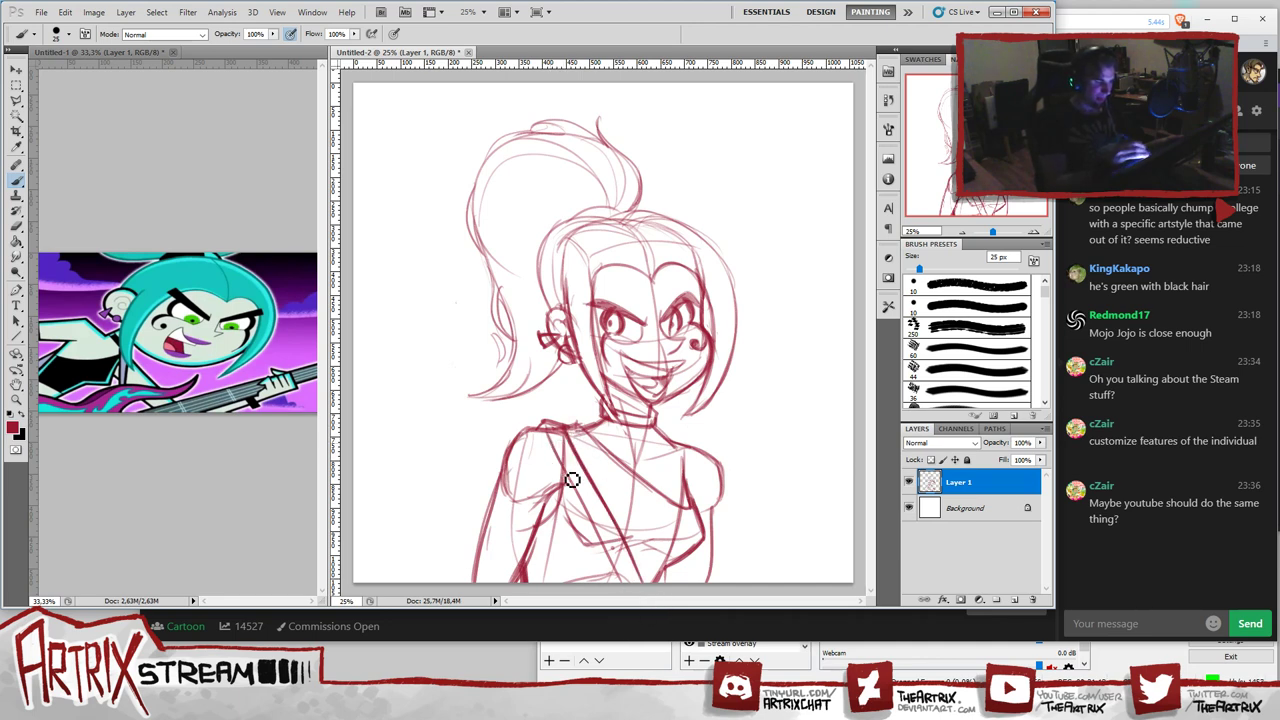
pyautogui.moveTo(571, 480); pyautogui.dragTo(622, 572)
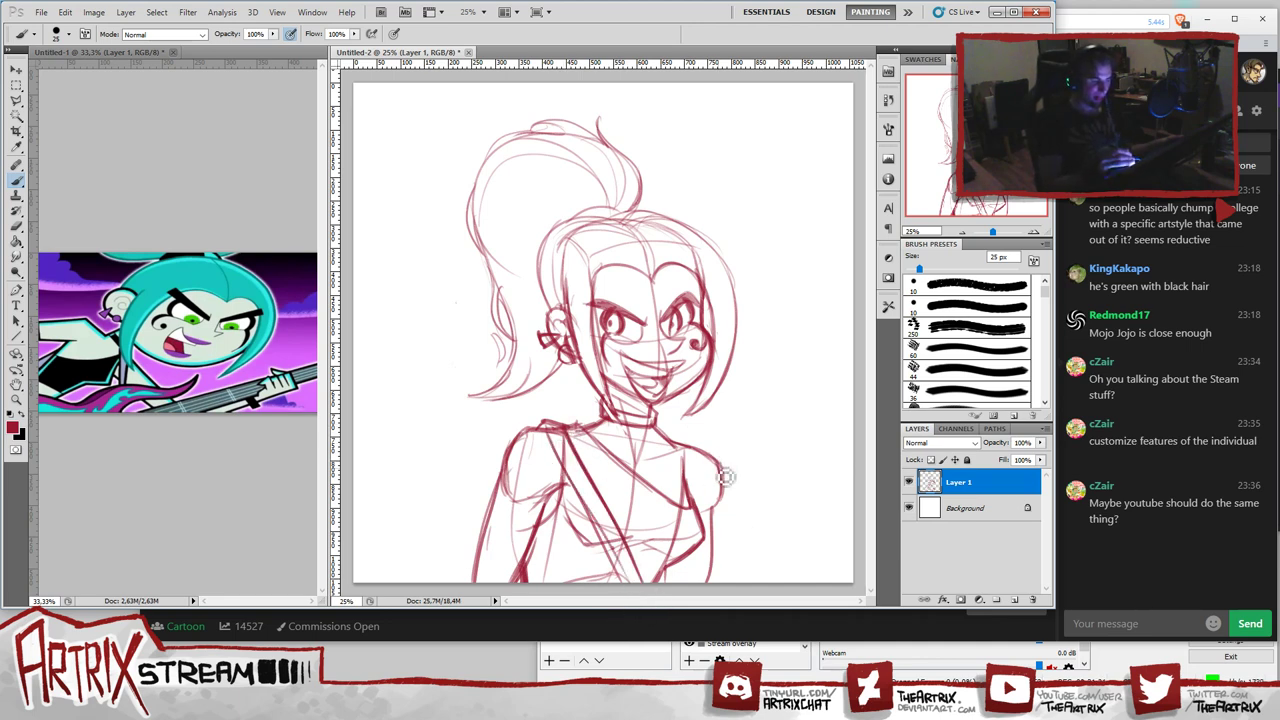
# - Redraw the outer contour of the upper arm opposite the ponytail
pyautogui.moveTo(720, 472); pyautogui.dragTo(725, 532)
pyautogui.hotkey('ctrl', 'z')
pyautogui.moveTo(720, 468); pyautogui.dragTo(719, 542)
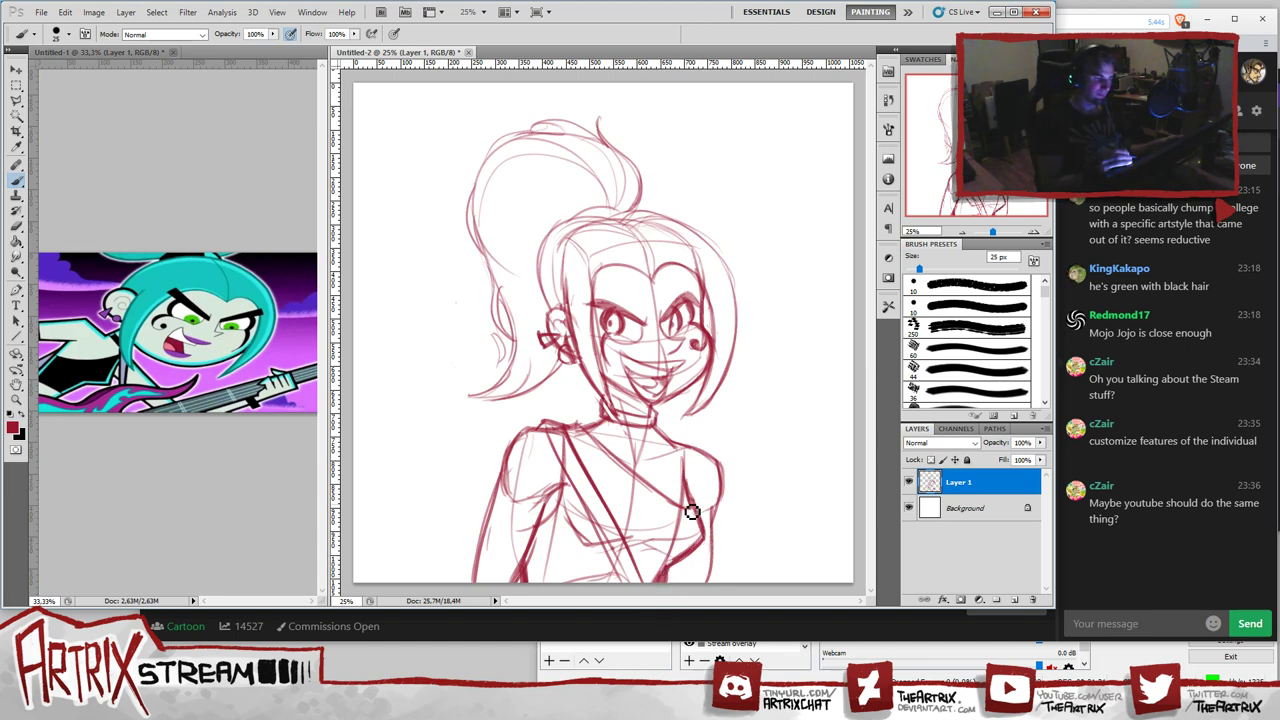
# - Add a layer, reset the colours to black and white, test and undo an ink stroke, and merge the layer into Layer 1
pyautogui.click(1014, 599)
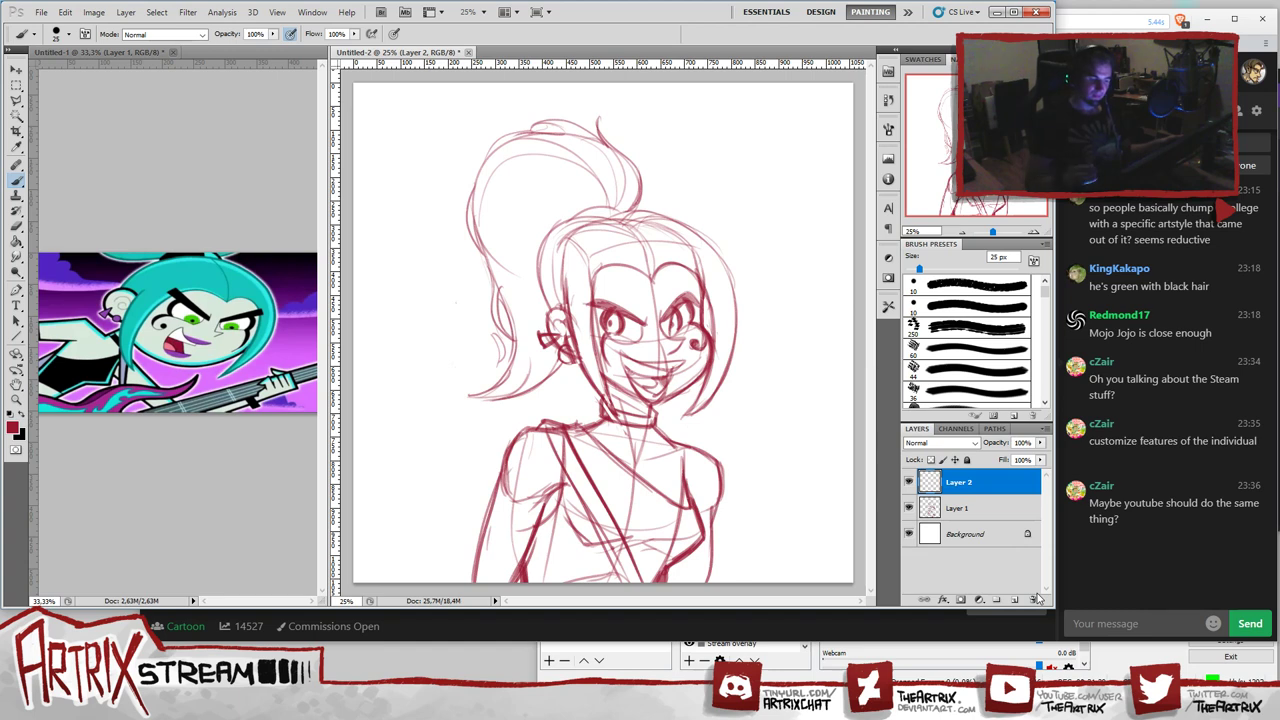
pyautogui.click(10, 414)
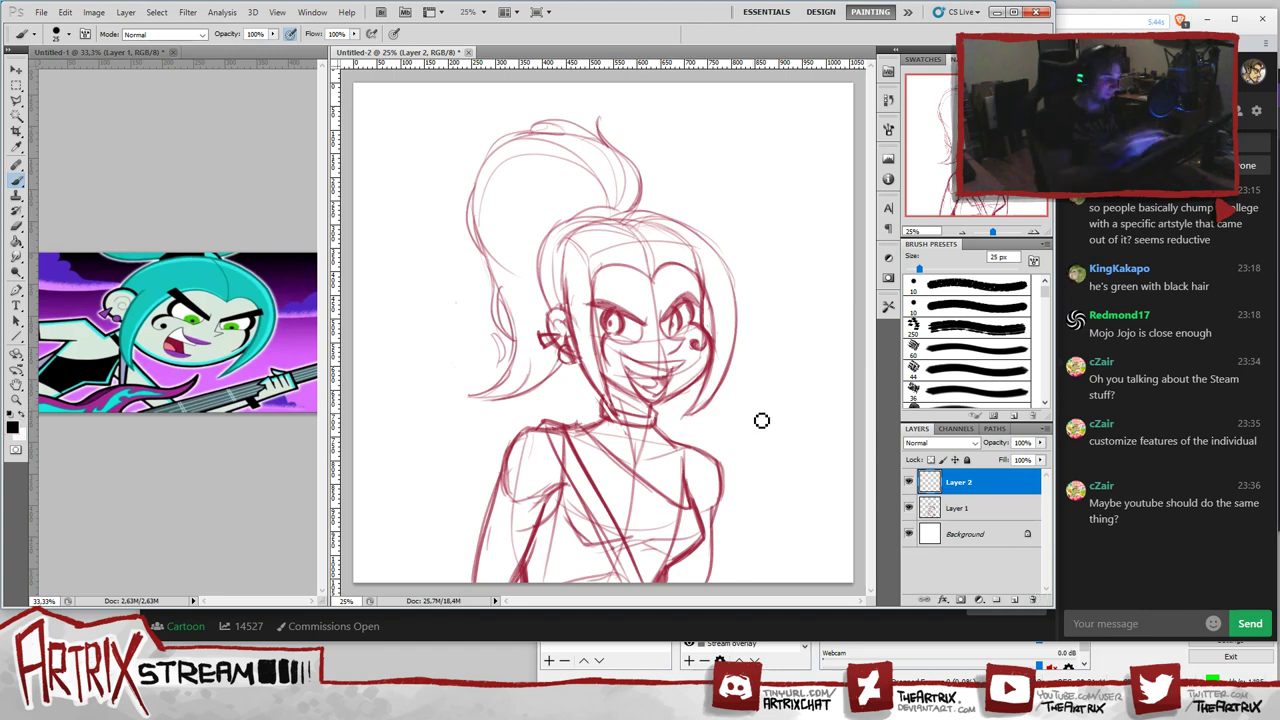
pyautogui.moveTo(723, 441)
pyautogui.mouseDown()
pyautogui.moveTo(770, 443)
pyautogui.moveTo(757, 480)
pyautogui.mouseUp()
pyautogui.hotkey('ctrl', 'z')
pyautogui.hotkey('ctrl', 'e')
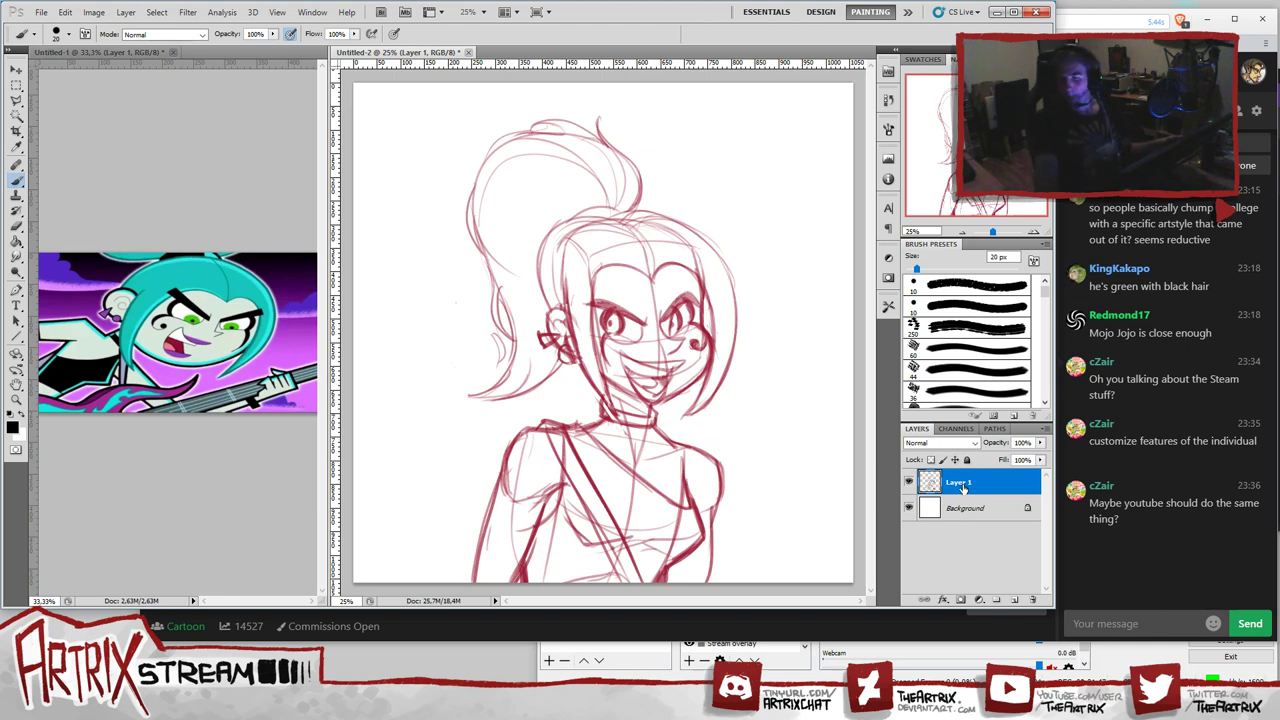
# - Scale the whole sketch up to 103.97% with Free Transform
pyautogui.hotkey('ctrl', 't')
pyautogui.moveTo(742, 108); pyautogui.dragTo(755, 101)
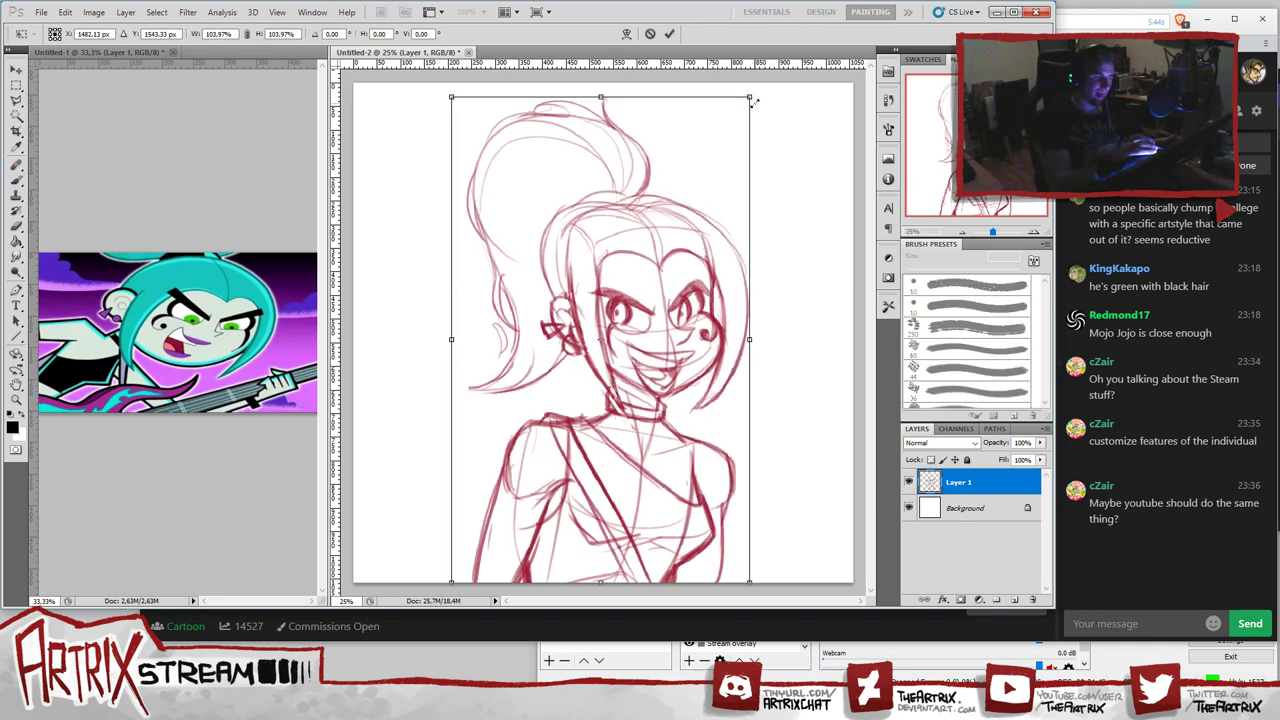
pyautogui.press('Return')
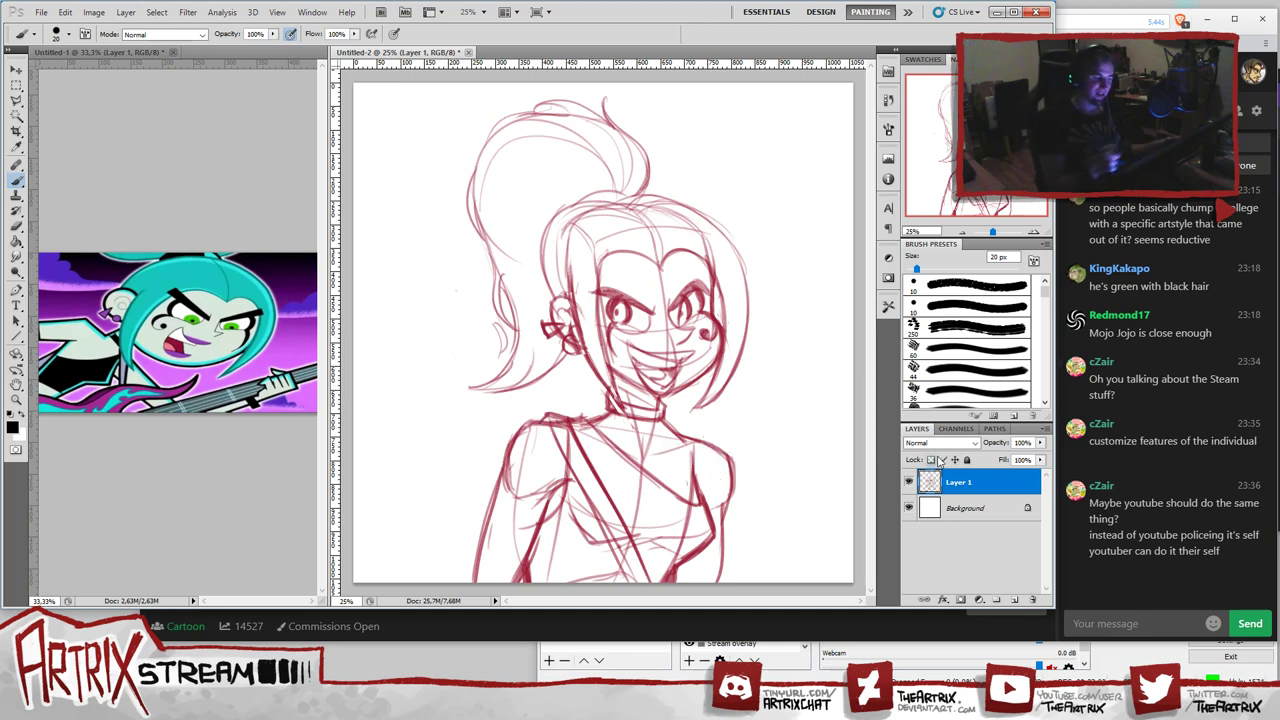
# - Add a new layer above the sketch and ink a short black line along the face's edge beside the eye
pyautogui.click(1016, 599)
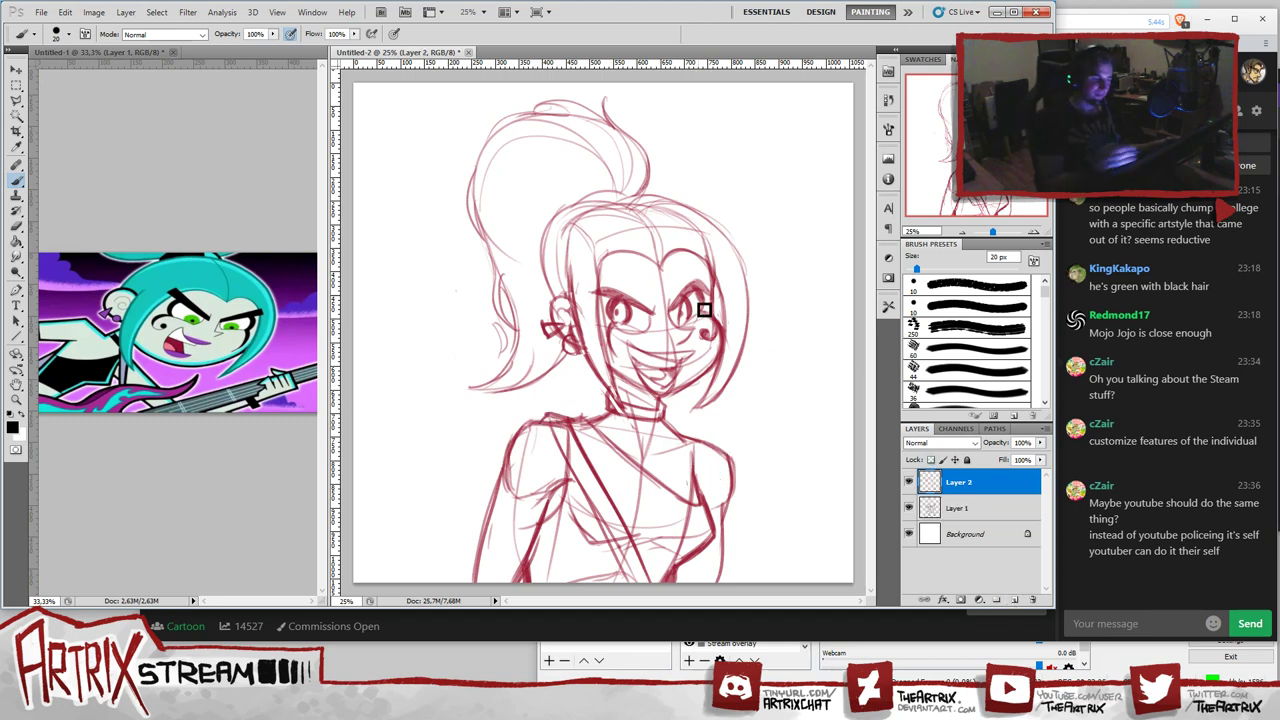
pyautogui.moveTo(704, 310)
pyautogui.mouseDown()
pyautogui.moveTo(716, 288)
pyautogui.moveTo(723, 344)
pyautogui.mouseUp()
pyautogui.hotkey('ctrl', 'z')
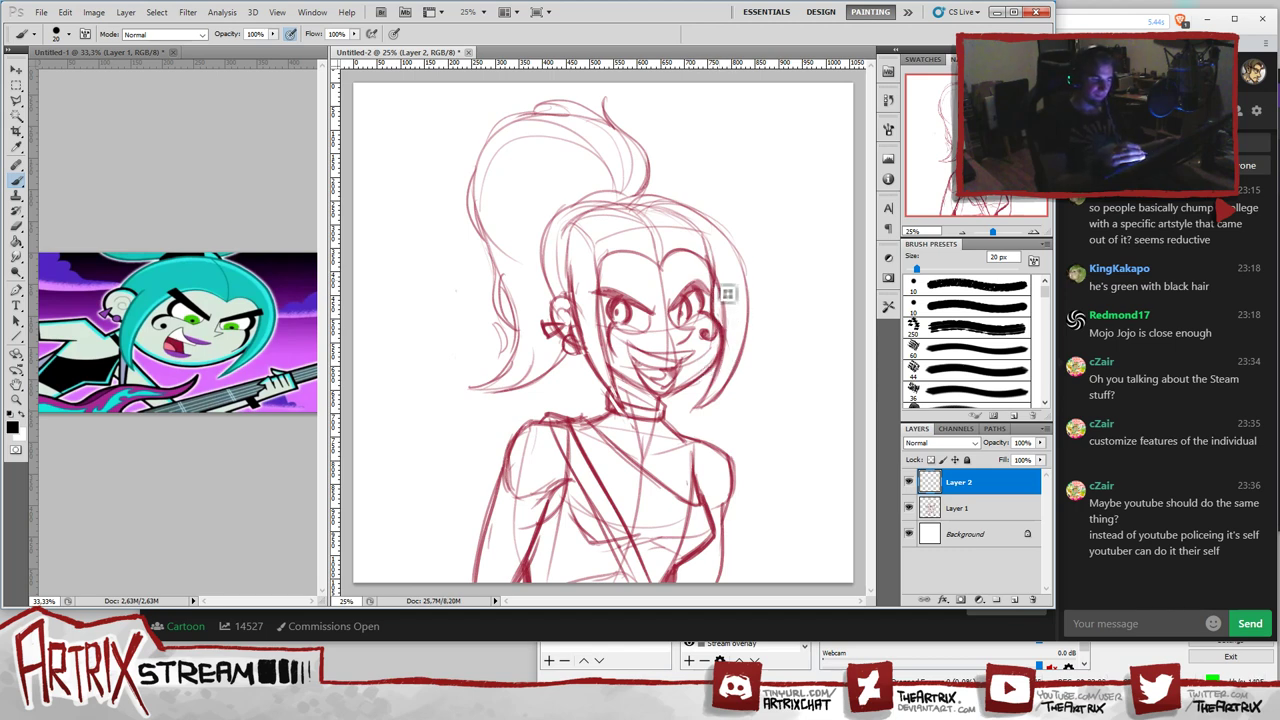
pyautogui.moveTo(716, 284); pyautogui.dragTo(720, 331)
# - Lower Layer 1's opacity to fade the red sketch and make Layer 2 active for inking
pyautogui.click(962, 510)
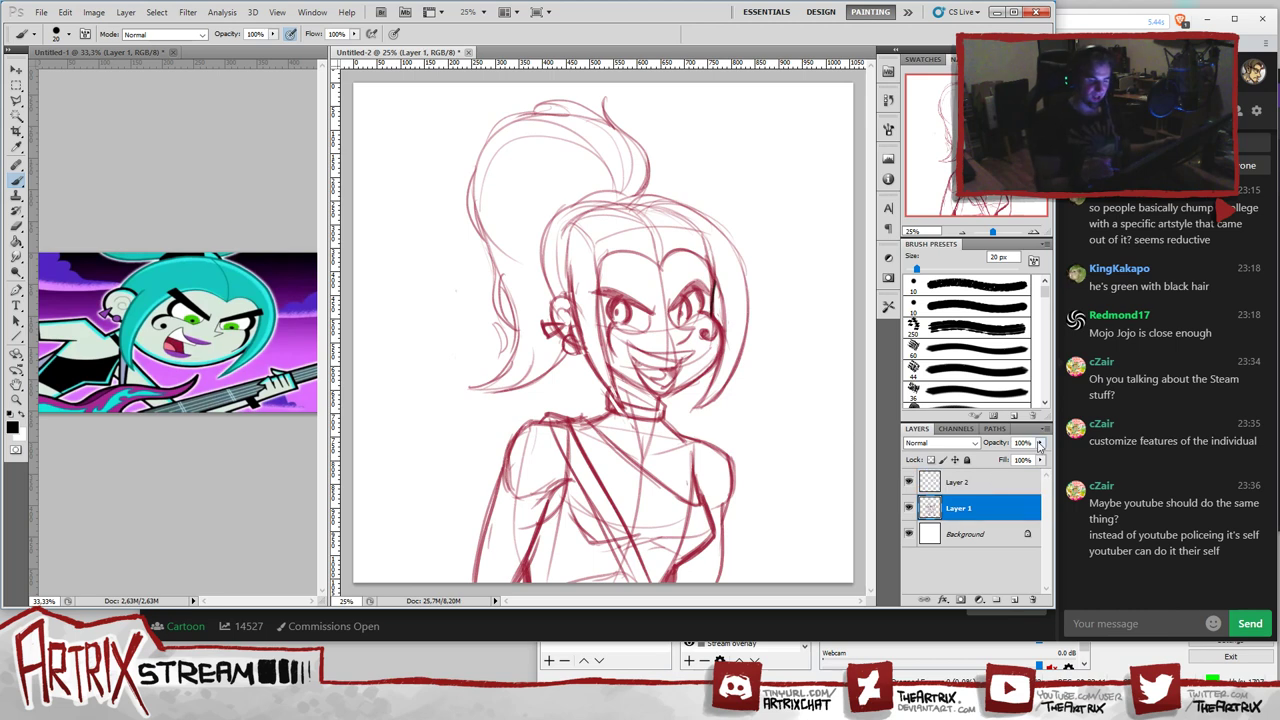
pyautogui.click(1040, 443)
pyautogui.click(1010, 458)
pyautogui.click(975, 488)
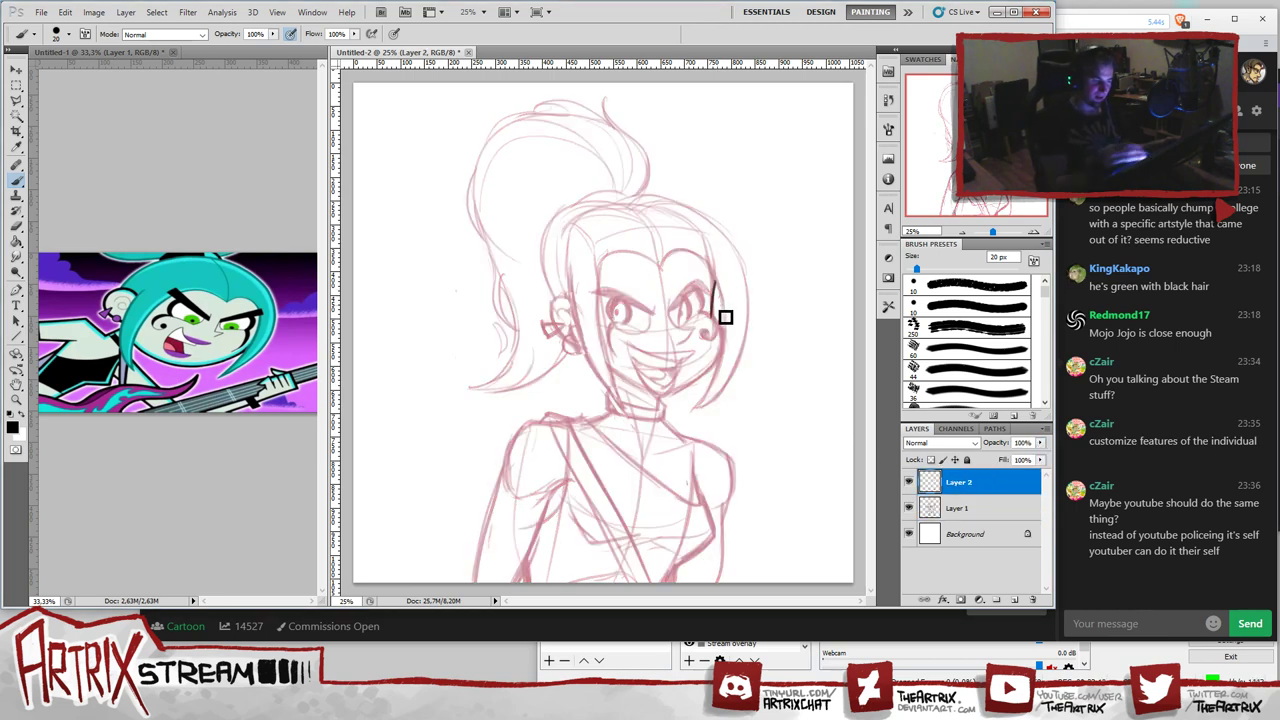
# - Ink the cheek, jaw and chin contour of the face in black on Layer 2 with the 20 px brush
pyautogui.moveTo(713, 300); pyautogui.dragTo(723, 345)
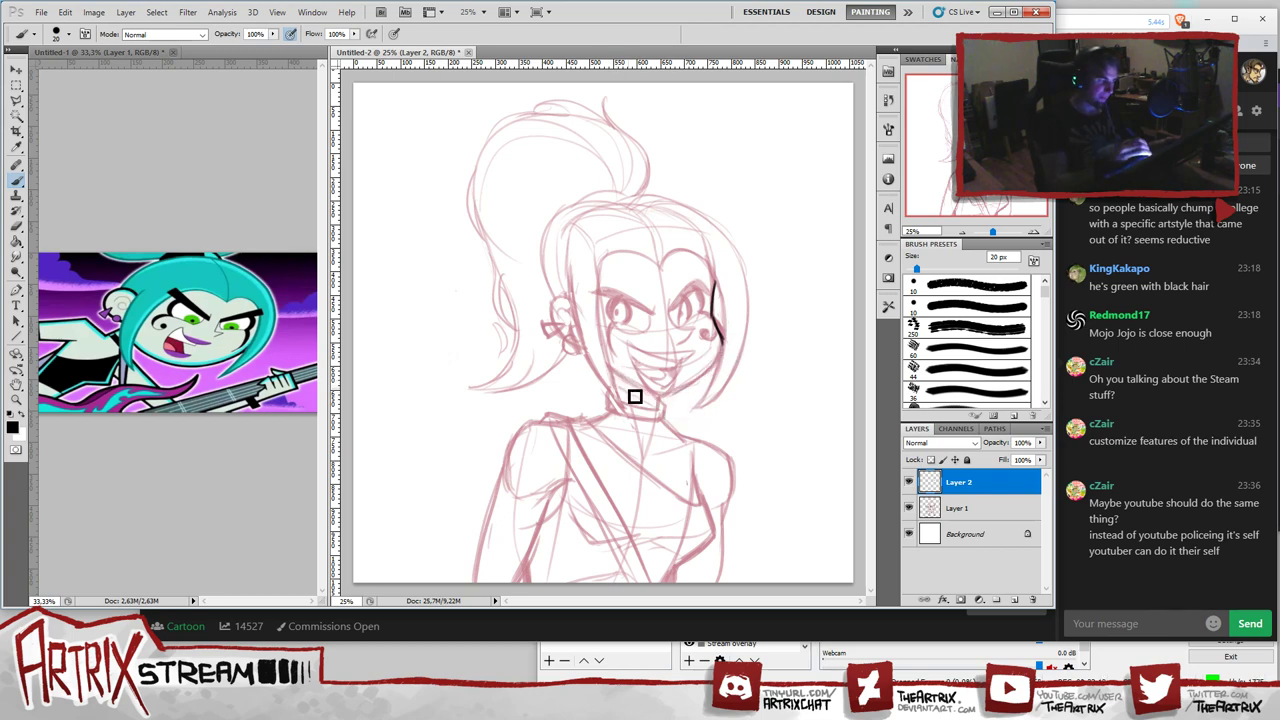
pyautogui.moveTo(611, 368)
pyautogui.mouseDown()
pyautogui.moveTo(639, 398)
pyautogui.moveTo(664, 401)
pyautogui.mouseUp()
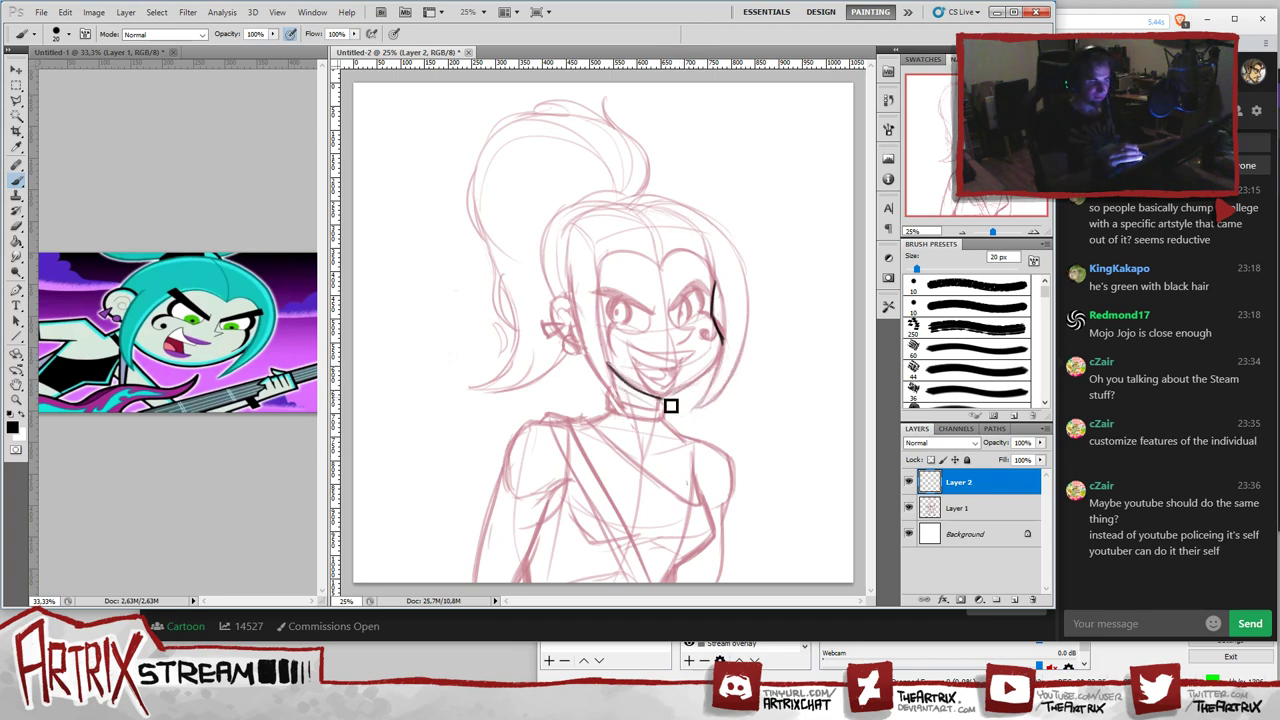
pyautogui.moveTo(668, 402); pyautogui.dragTo(720, 372)
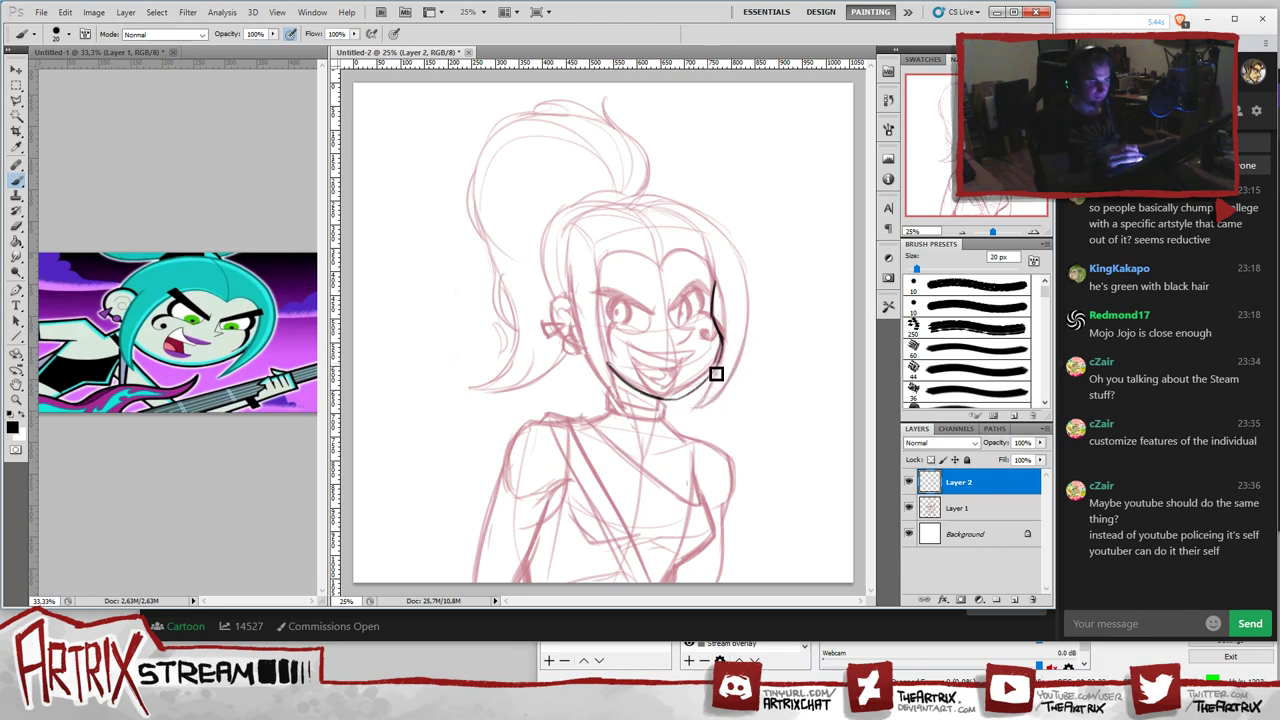
# - Re-ink the chin-to-cheek line, and ink the hairline from the forehead peak down around the ear side of the face
pyautogui.hotkey('ctrl', 'z')
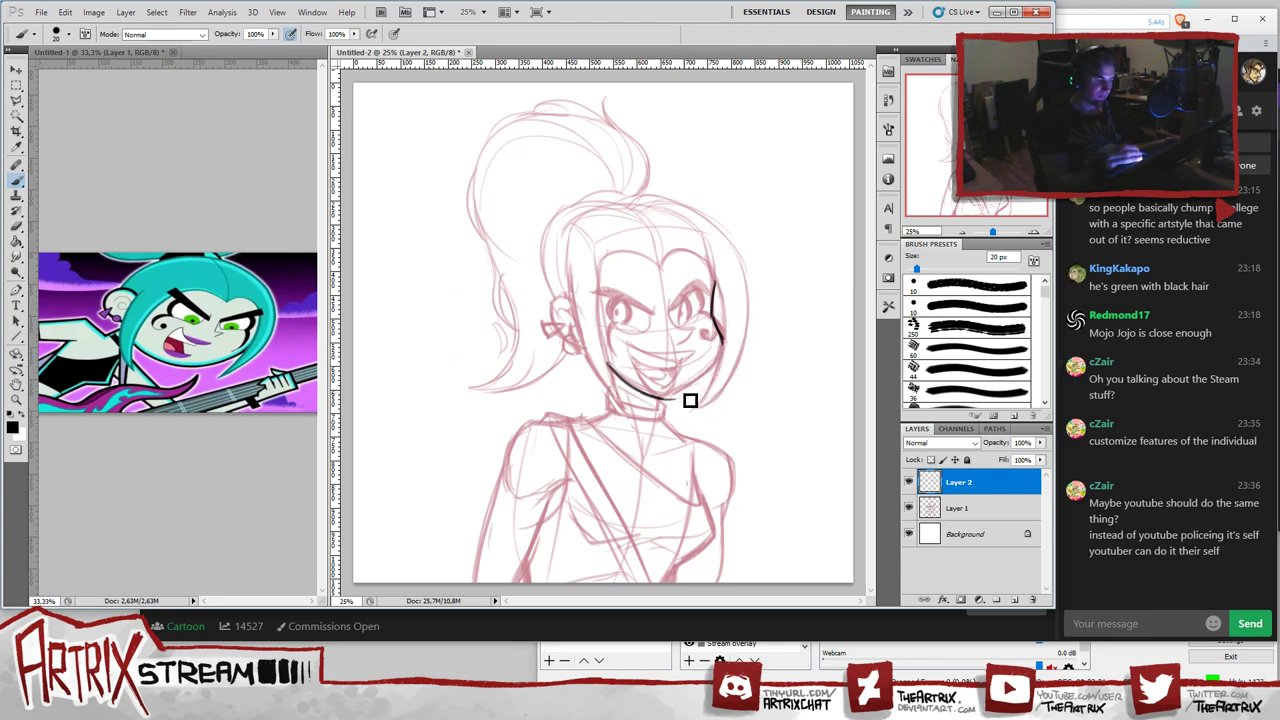
pyautogui.moveTo(664, 397); pyautogui.dragTo(718, 369)
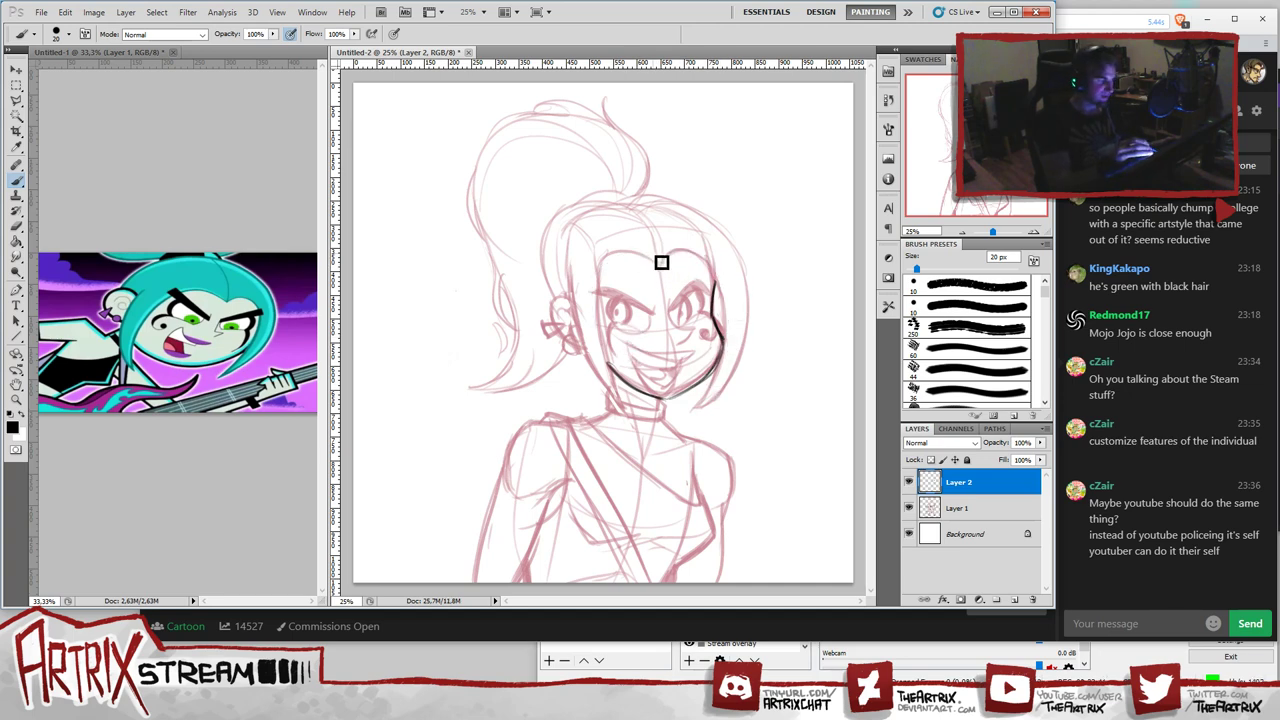
pyautogui.moveTo(662, 270)
pyautogui.mouseDown()
pyautogui.moveTo(614, 289)
pyautogui.moveTo(618, 400)
pyautogui.mouseUp()
pyautogui.hotkey('ctrl', 'z')
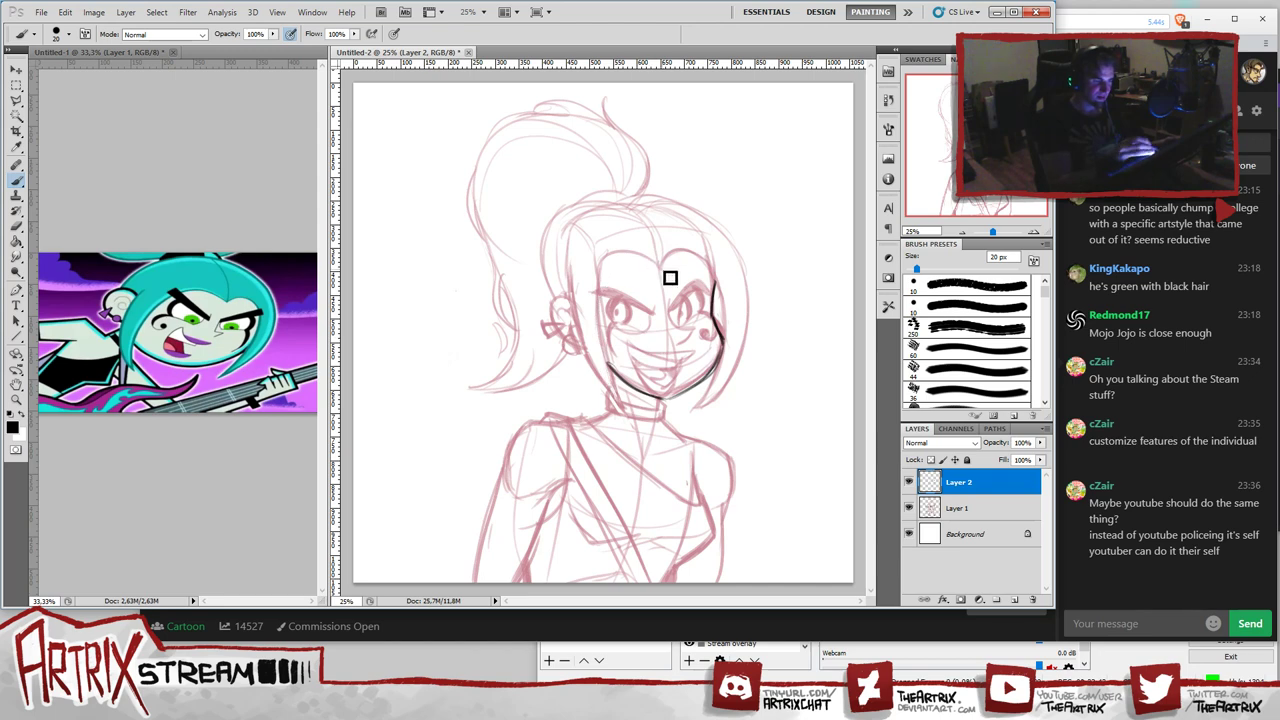
pyautogui.moveTo(662, 270); pyautogui.dragTo(620, 384)
pyautogui.hotkey('ctrl', 'z')
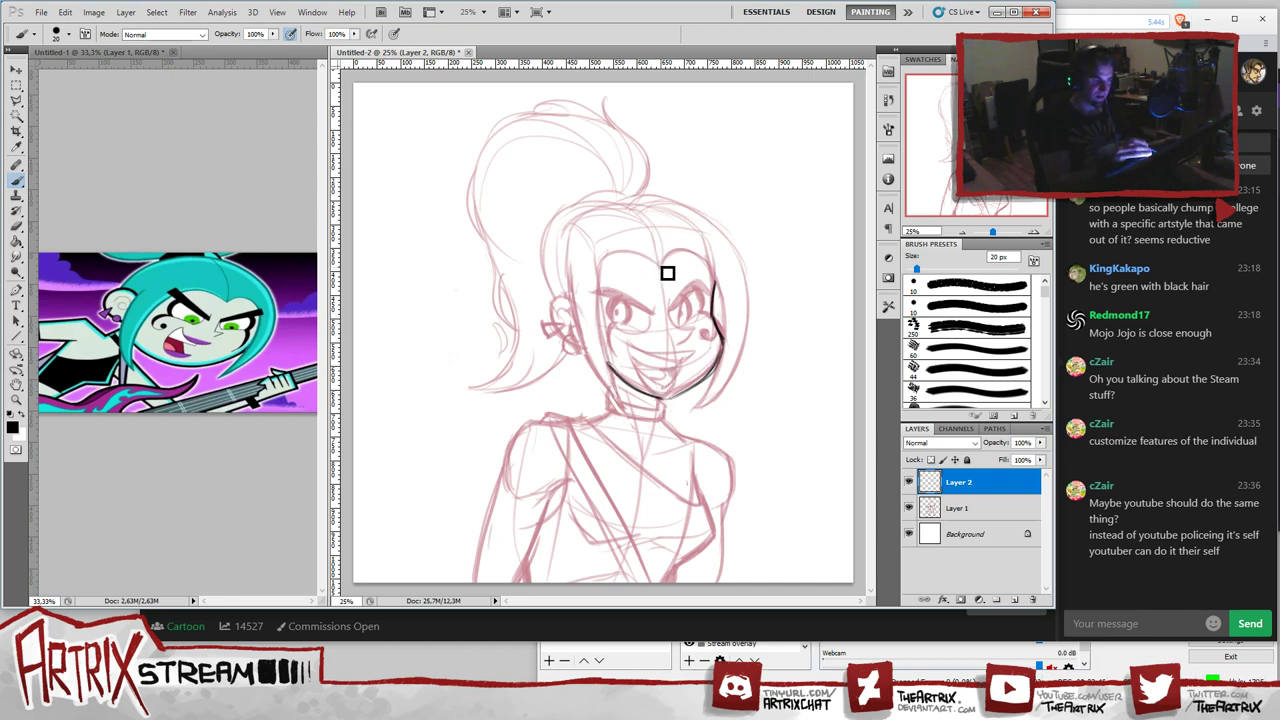
pyautogui.moveTo(658, 263); pyautogui.dragTo(622, 392)
pyautogui.hotkey('ctrl', 'z')
pyautogui.moveTo(660, 263); pyautogui.dragTo(625, 394)
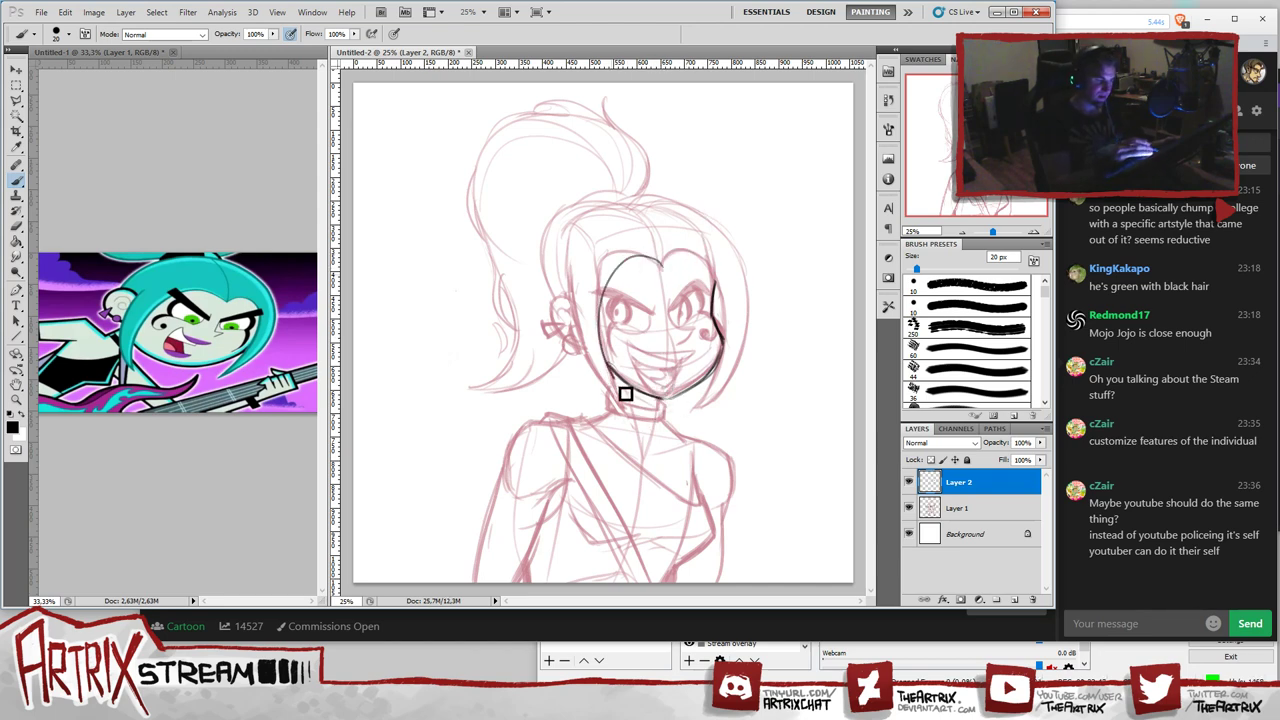
# - Ink the other half of the heart-shaped hairline from the forehead peak around to the far cheek
pyautogui.moveTo(666, 271)
pyautogui.mouseDown()
pyautogui.moveTo(732, 357)
pyautogui.moveTo(687, 421)
pyautogui.mouseUp()
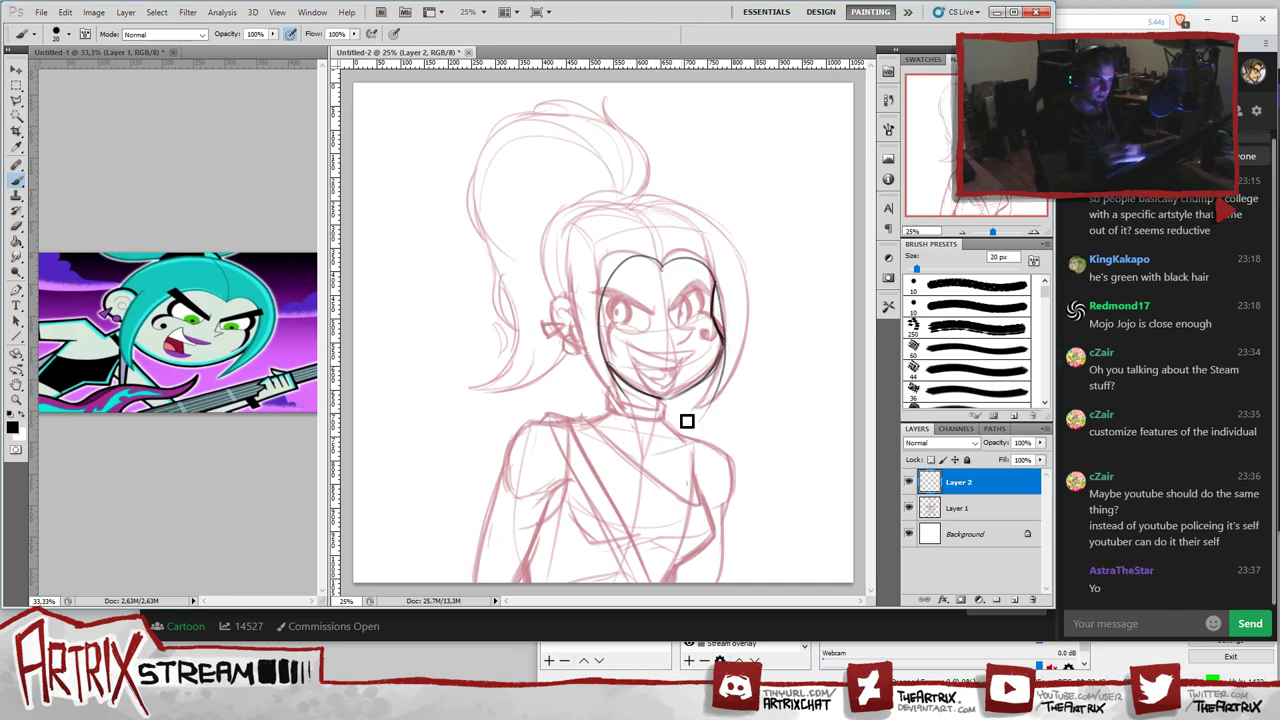
pyautogui.hotkey('ctrl', 'z')
pyautogui.moveTo(670, 272); pyautogui.dragTo(680, 396)
pyautogui.hotkey('ctrl', 'z')
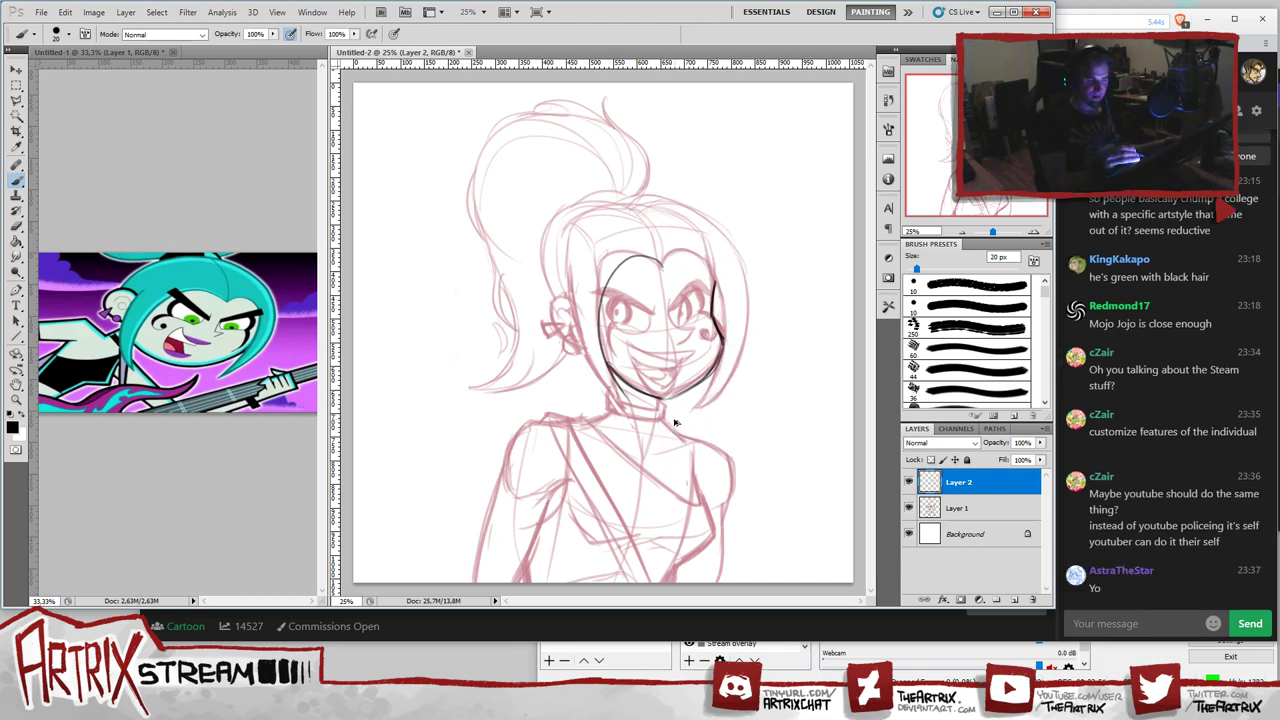
pyautogui.moveTo(665, 277); pyautogui.dragTo(718, 372)
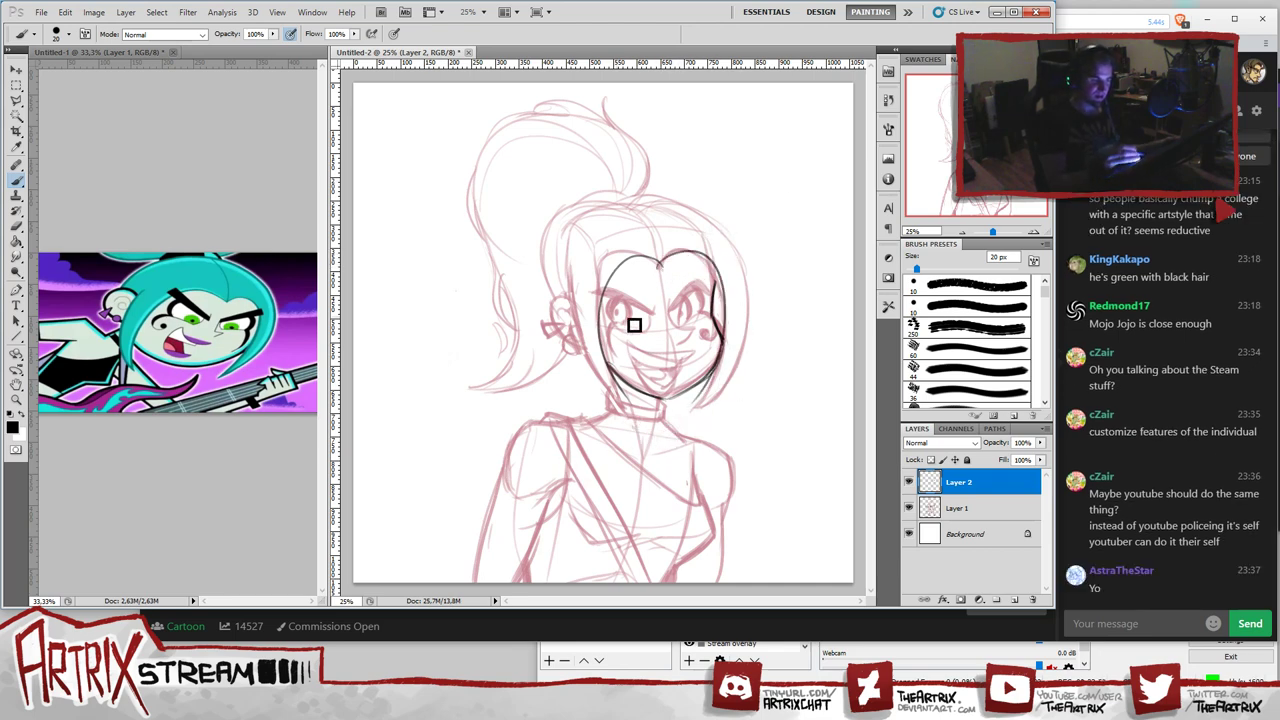
pyautogui.moveTo(590, 356); pyautogui.dragTo(630, 404)
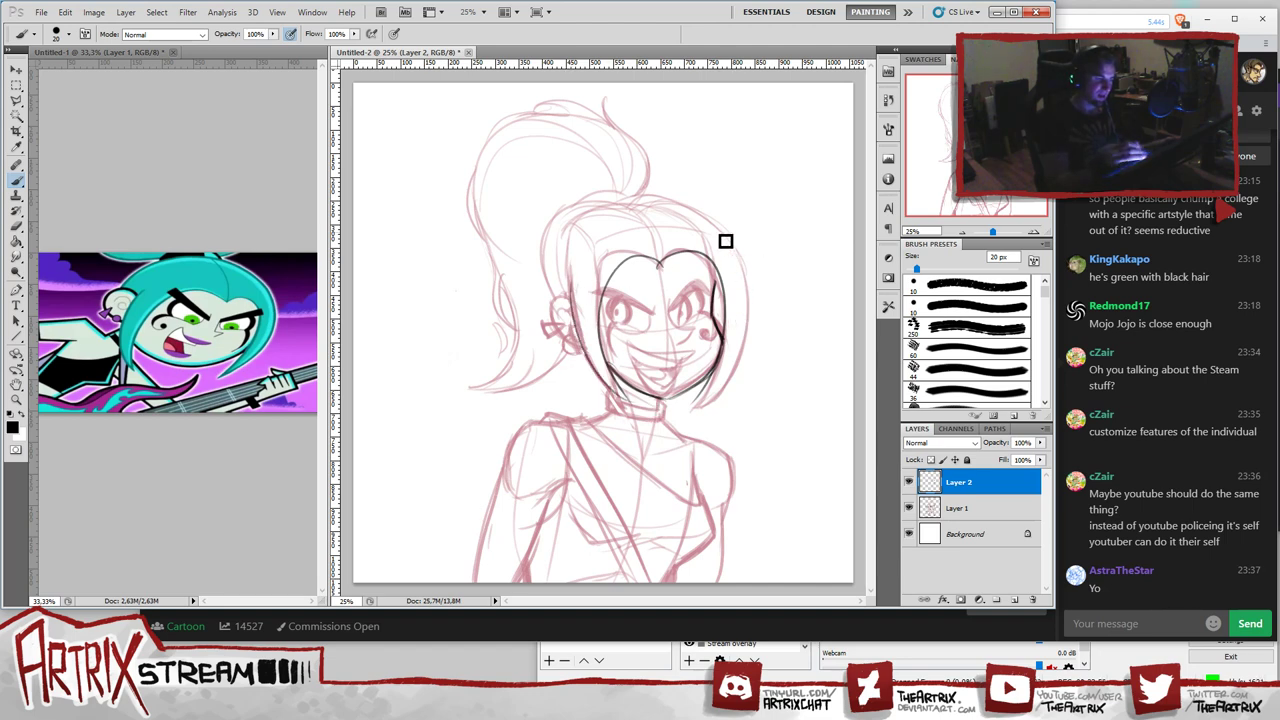
# - Ink the outer hair contour on the far side of the face down to chin level, and enlarge the brush to 30 px
pyautogui.moveTo(726, 240)
pyautogui.mouseDown()
pyautogui.moveTo(752, 337)
pyautogui.moveTo(679, 418)
pyautogui.moveTo(752, 282)
pyautogui.moveTo(697, 414)
pyautogui.mouseUp()
pyautogui.hotkey('ctrl', 'z')
pyautogui.hotkey('ctrl', 'z')
pyautogui.hotkey('ctrl', 'z')
pyautogui.moveTo(737, 250)
pyautogui.mouseDown()
pyautogui.moveTo(754, 343)
pyautogui.moveTo(694, 411)
pyautogui.moveTo(734, 249)
pyautogui.moveTo(697, 219)
pyautogui.mouseUp()
pyautogui.hotkey('ctrl', 'z')
pyautogui.hotkey('ctrl', 'z')
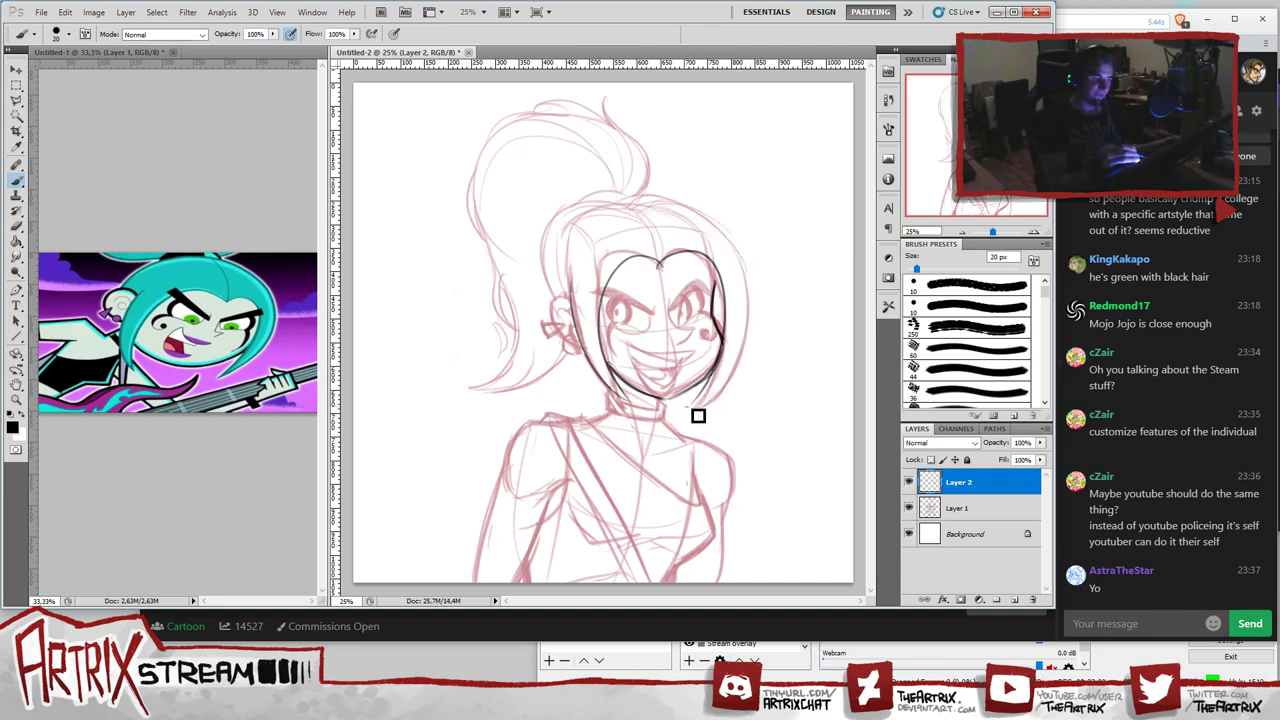
pyautogui.moveTo(697, 414)
pyautogui.mouseDown()
pyautogui.moveTo(729, 243)
pyautogui.moveTo(753, 302)
pyautogui.moveTo(651, 398)
pyautogui.mouseUp()
pyautogui.hotkey('ctrl', 'z')
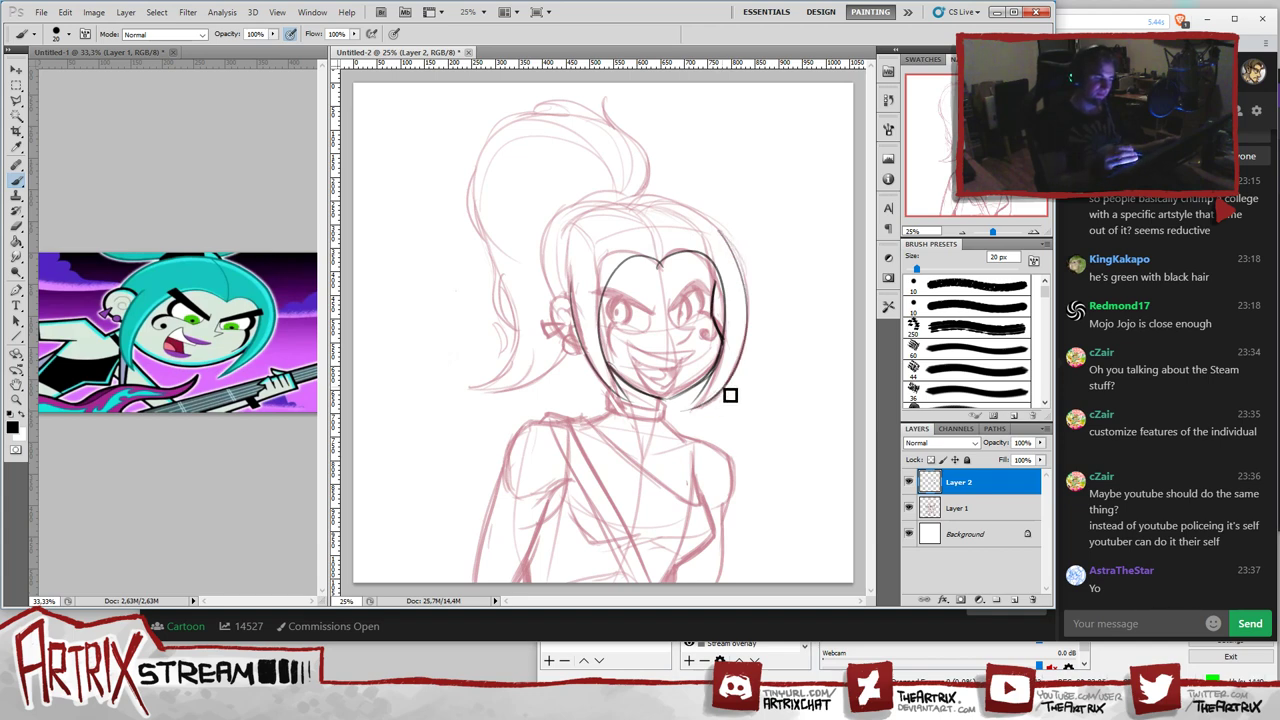
pyautogui.hotkey('ctrl', 'z')
pyautogui.moveTo(743, 251); pyautogui.dragTo(714, 406)
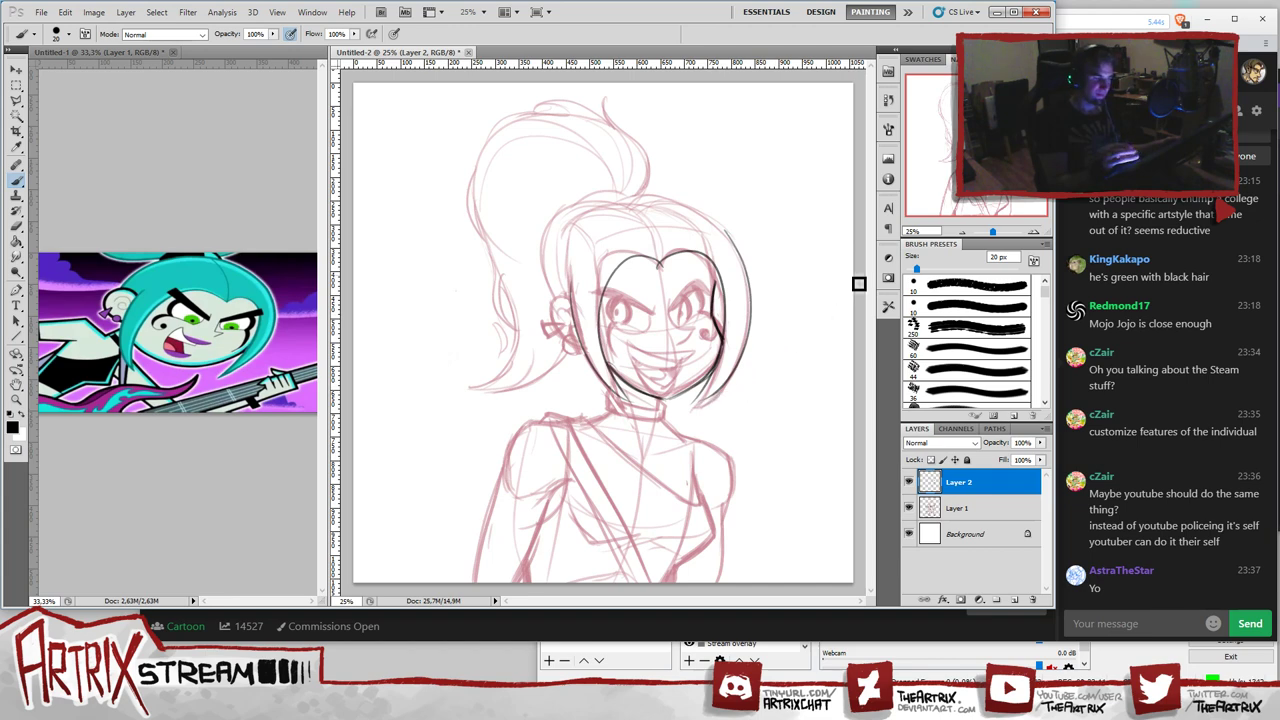
pyautogui.press(']')
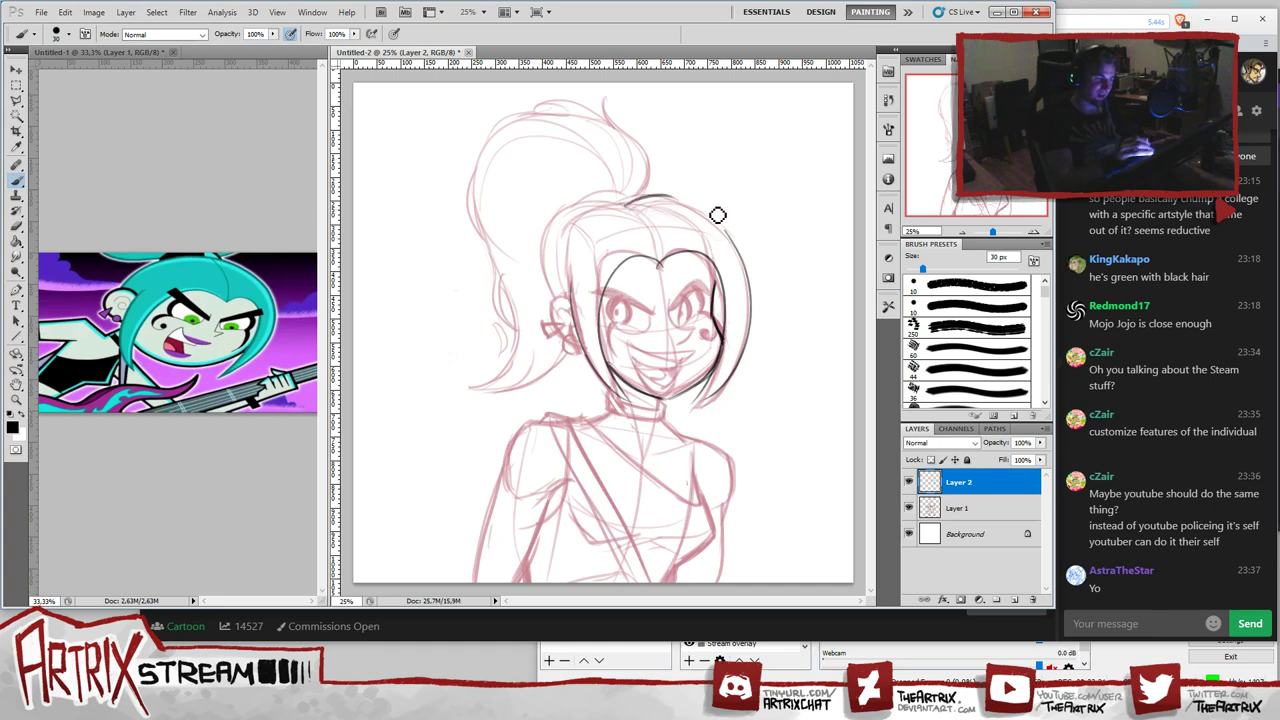
pyautogui.moveTo(628, 203); pyautogui.dragTo(688, 205)
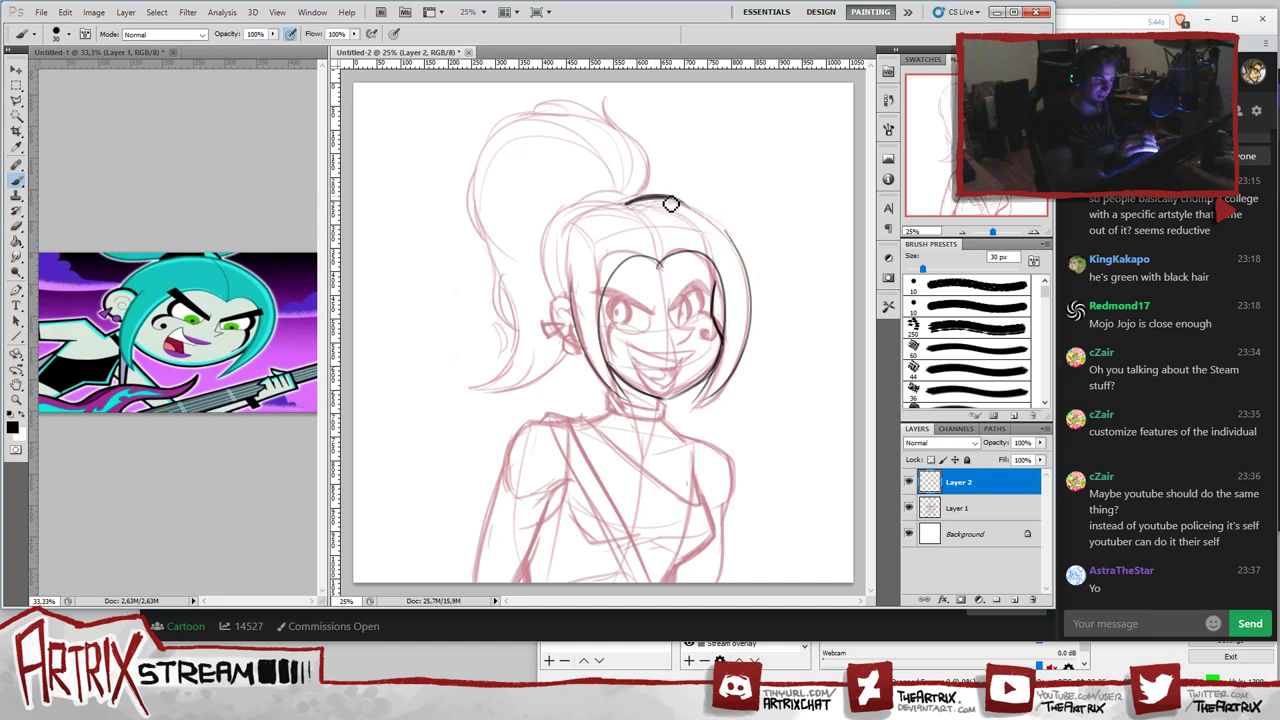
pyautogui.moveTo(652, 199); pyautogui.dragTo(732, 245)
pyautogui.hotkey('ctrl', 'z')
pyautogui.moveTo(628, 205); pyautogui.dragTo(694, 208)
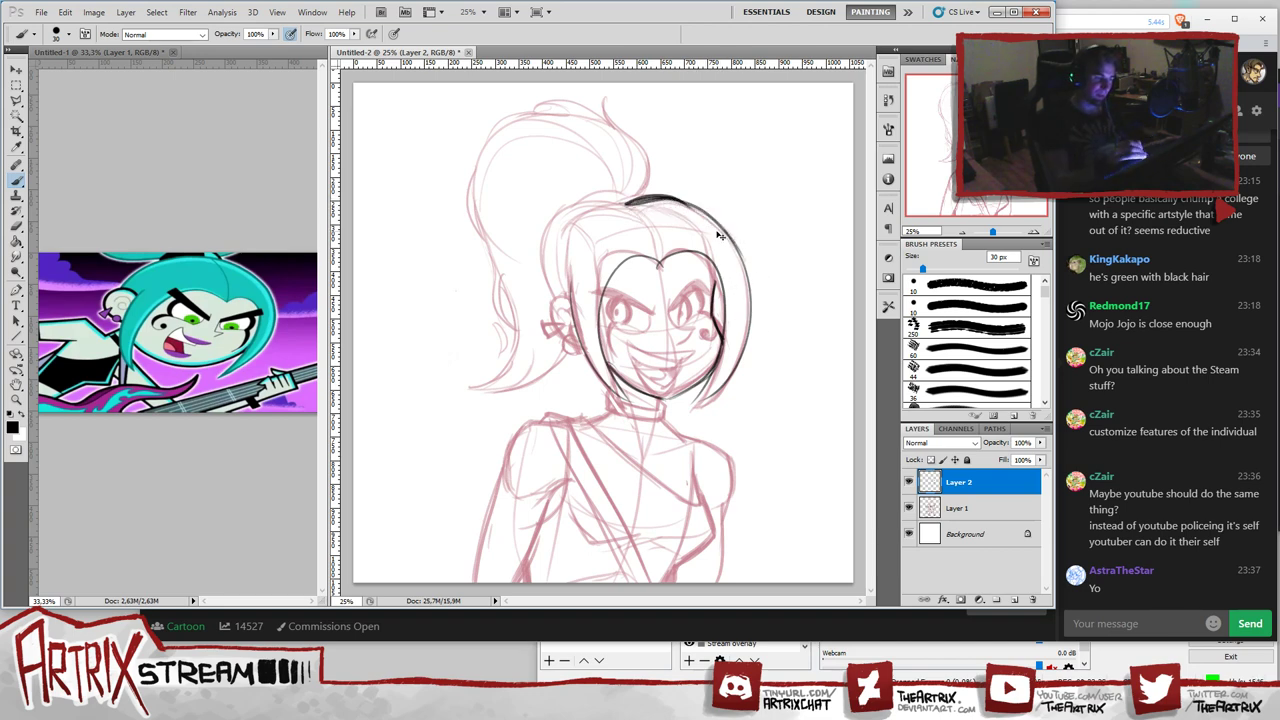
pyautogui.moveTo(676, 204); pyautogui.dragTo(744, 262)
pyautogui.hotkey('ctrl', 'z')
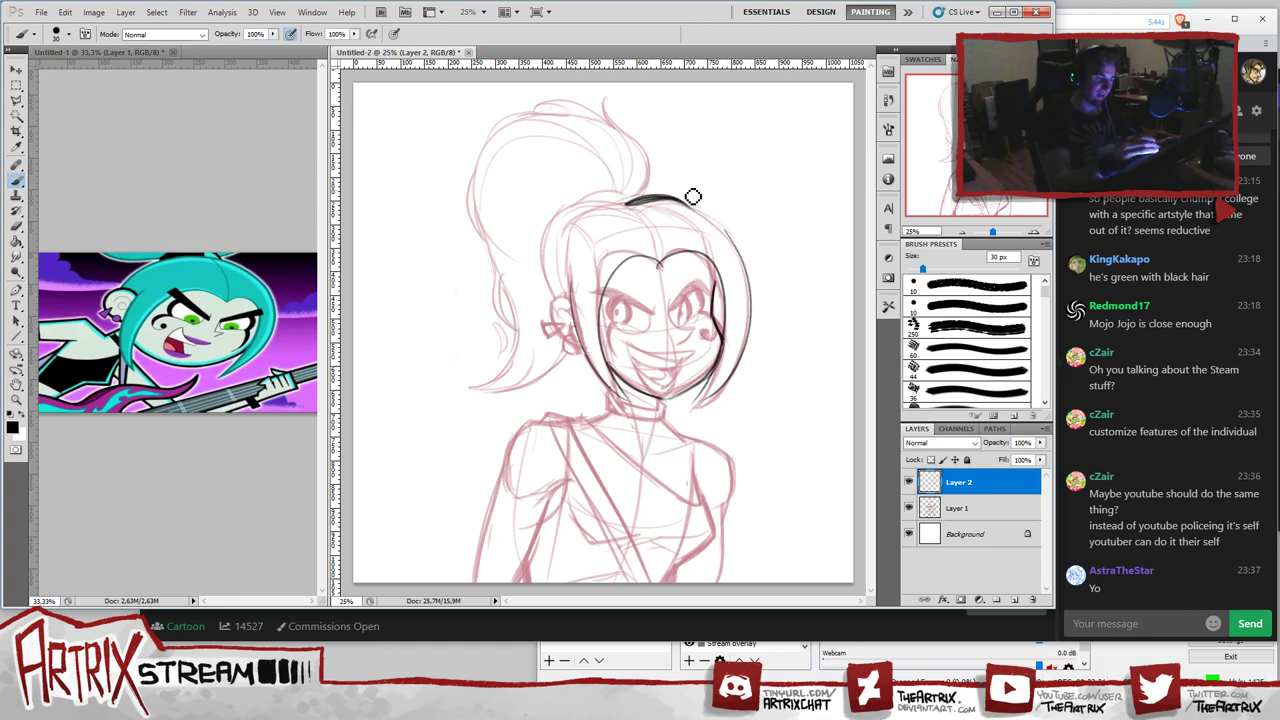
pyautogui.moveTo(686, 211); pyautogui.dragTo(750, 260)
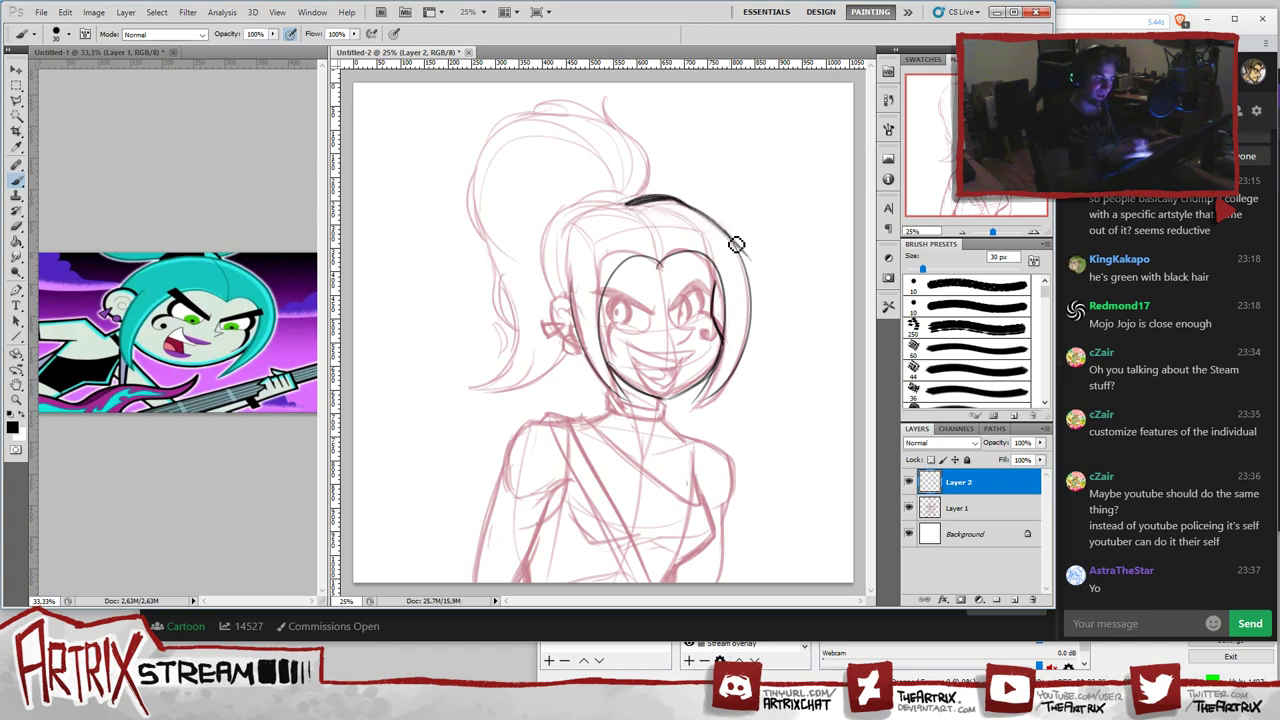
pyautogui.hotkey('ctrl', 'z')
pyautogui.moveTo(674, 204); pyautogui.dragTo(739, 267)
pyautogui.hotkey('ctrl', 'z')
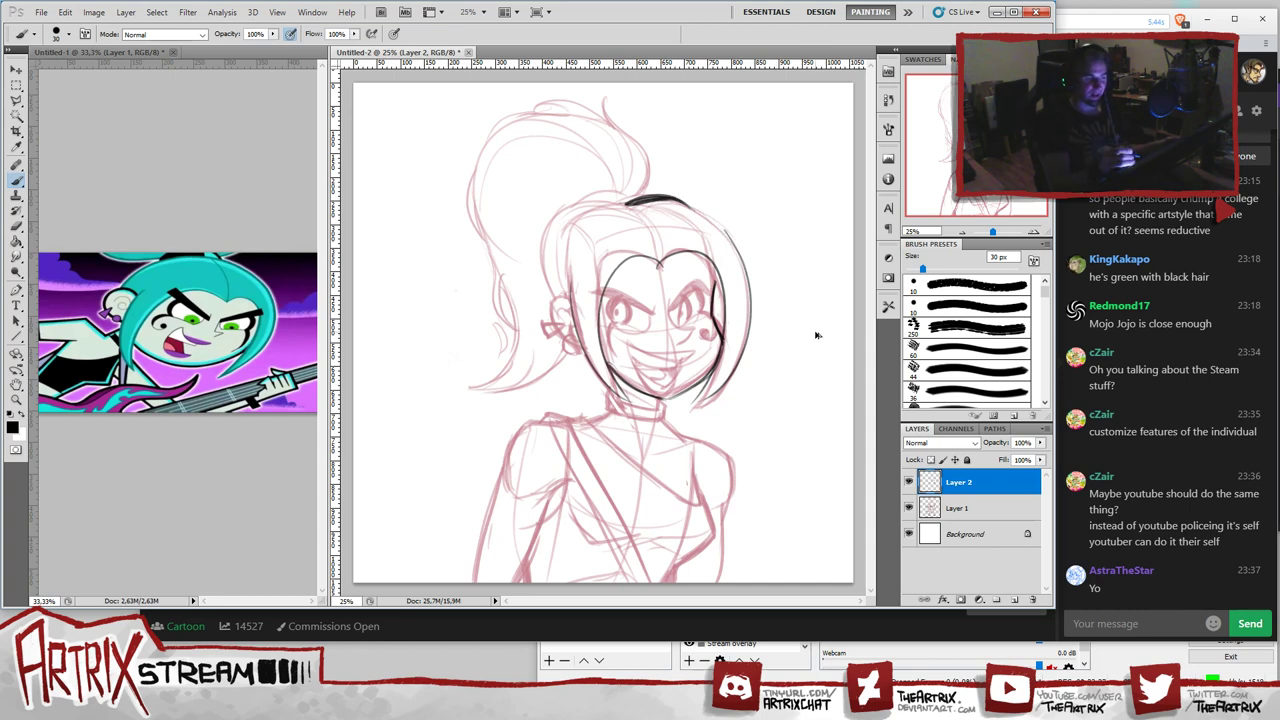
pyautogui.hotkey('ctrl', 'alt', 'z')
pyautogui.hotkey('ctrl', 'alt', 'z')
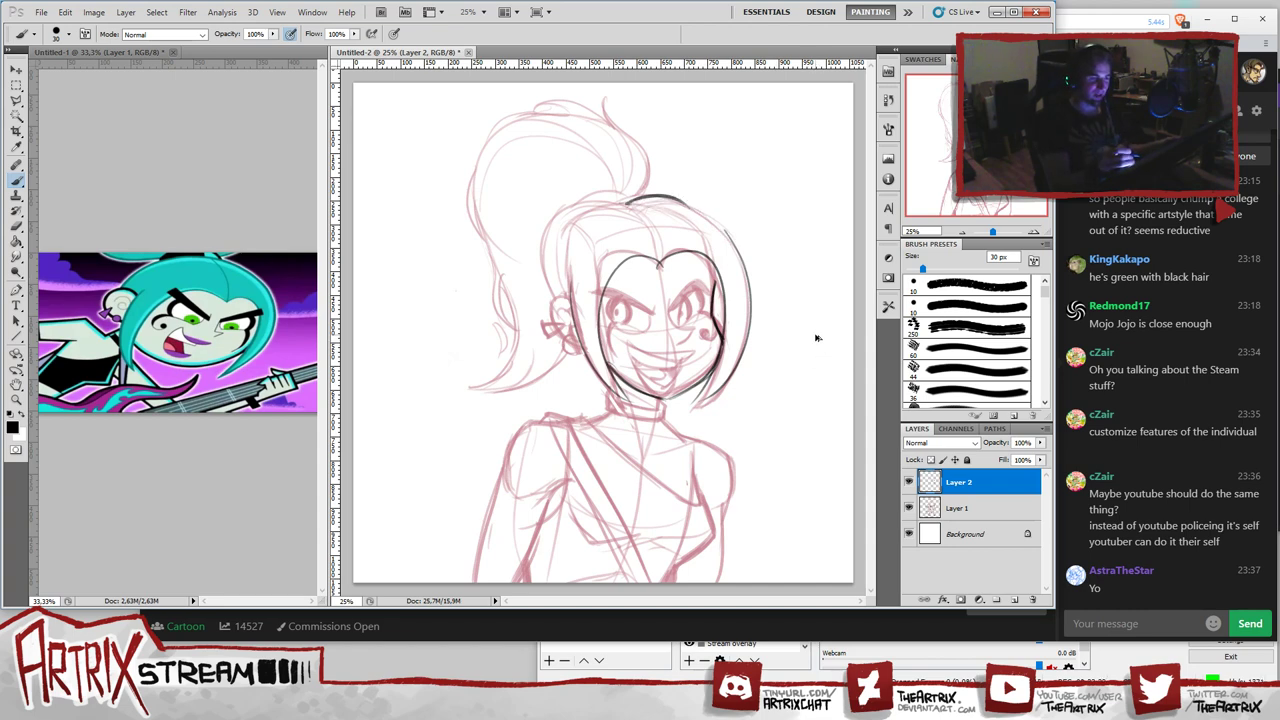
pyautogui.hotkey('ctrl', 'alt', 'z')
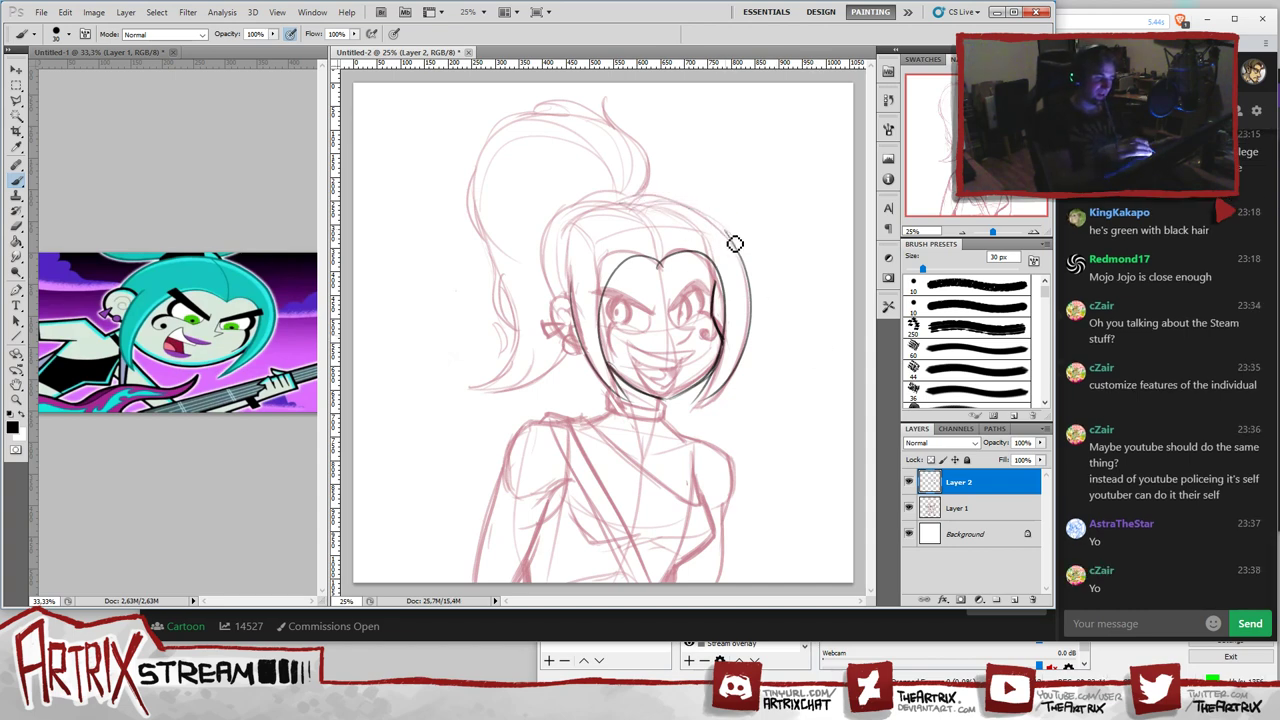
# - Ink the crown of the head as a thin arc and continue the hair outline around the back down to the ear
pyautogui.moveTo(732, 233); pyautogui.dragTo(609, 214)
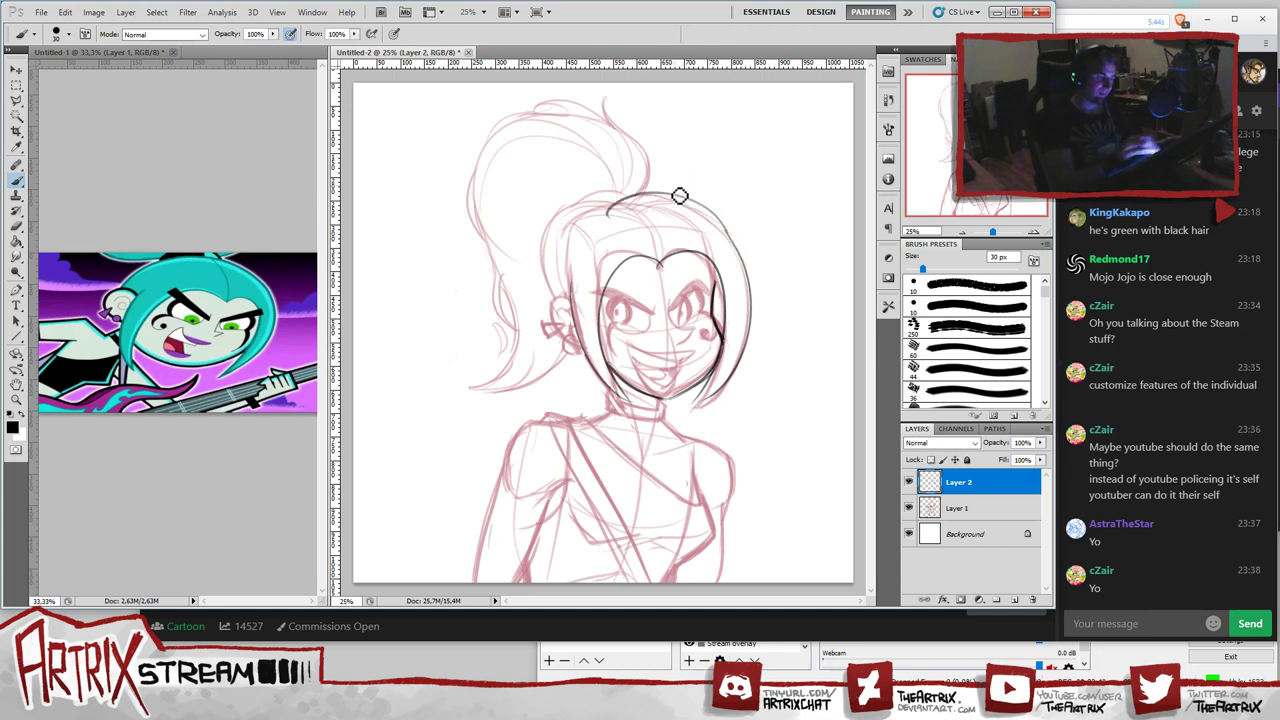
pyautogui.hotkey('ctrl', 'alt', 'z')
pyautogui.moveTo(732, 237); pyautogui.dragTo(622, 208)
pyautogui.hotkey('ctrl', 'alt', 'z')
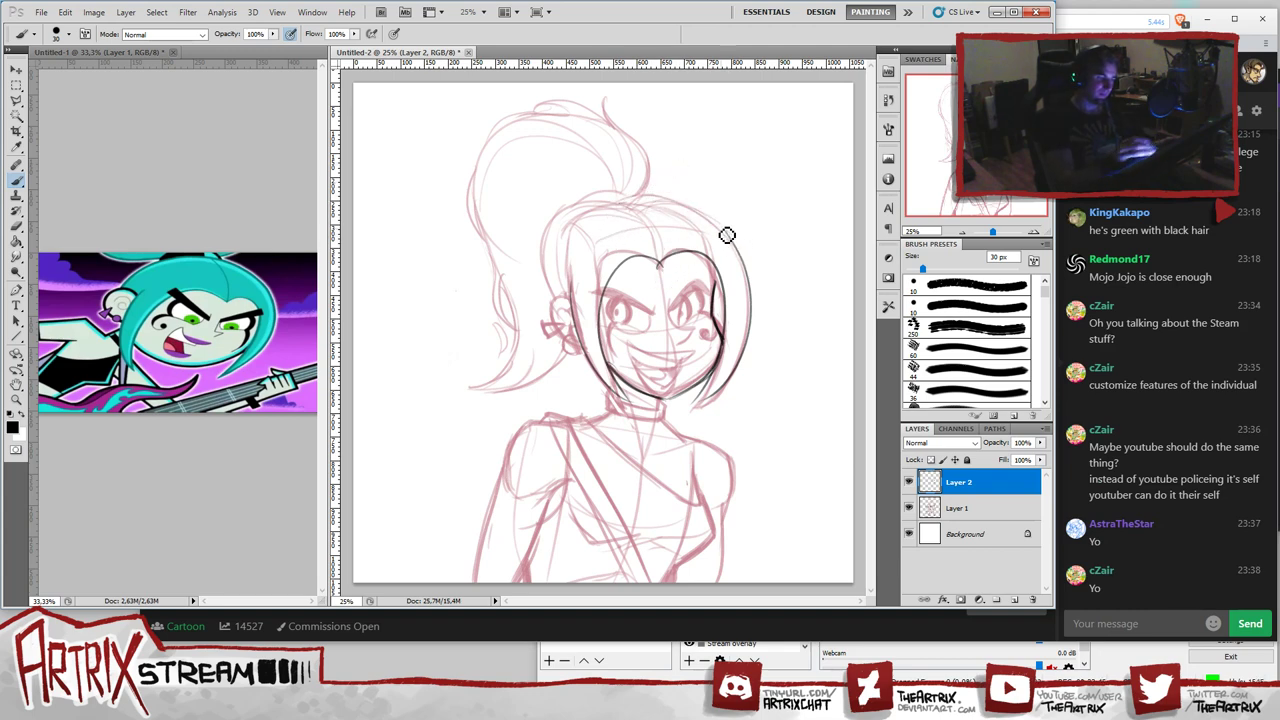
pyautogui.moveTo(729, 237)
pyautogui.mouseDown()
pyautogui.moveTo(698, 208)
pyautogui.moveTo(627, 206)
pyautogui.mouseUp()
pyautogui.hotkey('ctrl', 'alt', 'z')
pyautogui.moveTo(731, 240)
pyautogui.mouseDown()
pyautogui.moveTo(650, 203)
pyautogui.moveTo(590, 214)
pyautogui.moveTo(546, 300)
pyautogui.mouseUp()
pyautogui.hotkey('ctrl', 'alt', 'z')
pyautogui.moveTo(631, 211); pyautogui.dragTo(546, 300)
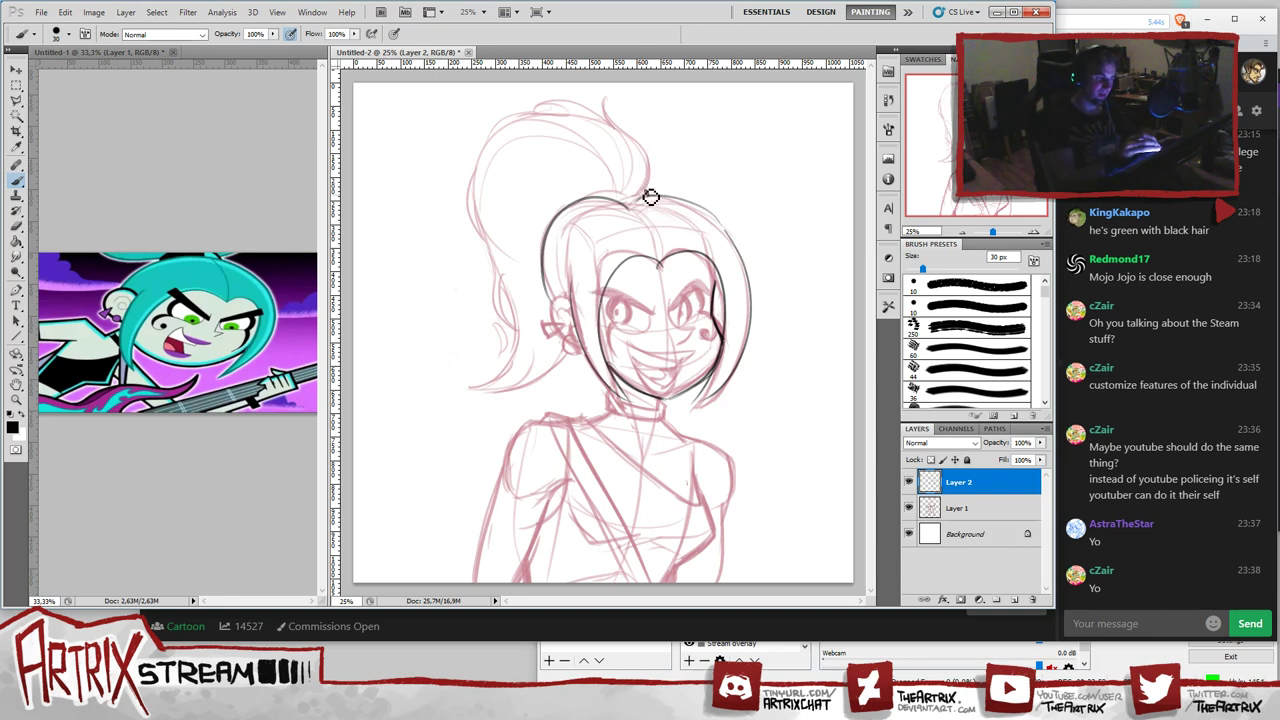
# - Ink the thick arc at the ponytail's base and the ponytail's front edge up to its pointed tip
pyautogui.moveTo(650, 196); pyautogui.dragTo(574, 198)
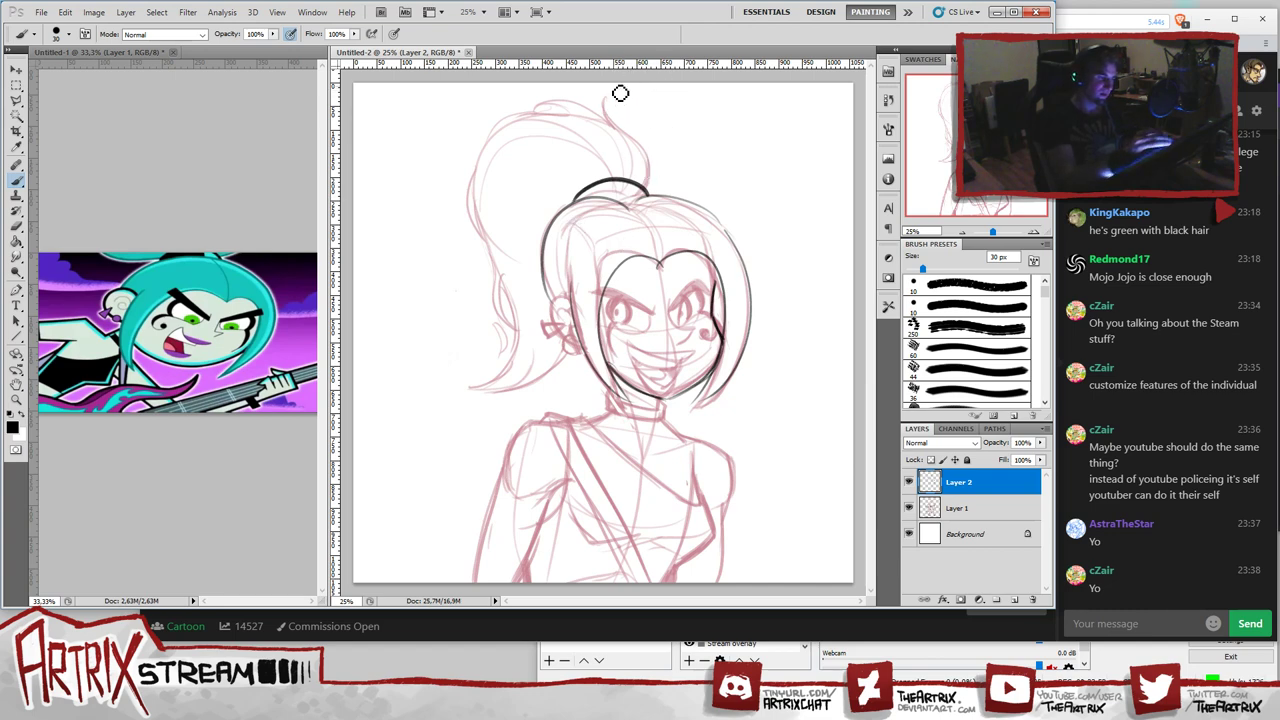
pyautogui.moveTo(610, 102); pyautogui.dragTo(636, 204)
pyautogui.hotkey('ctrl', 'z')
pyautogui.moveTo(606, 95); pyautogui.dragTo(646, 193)
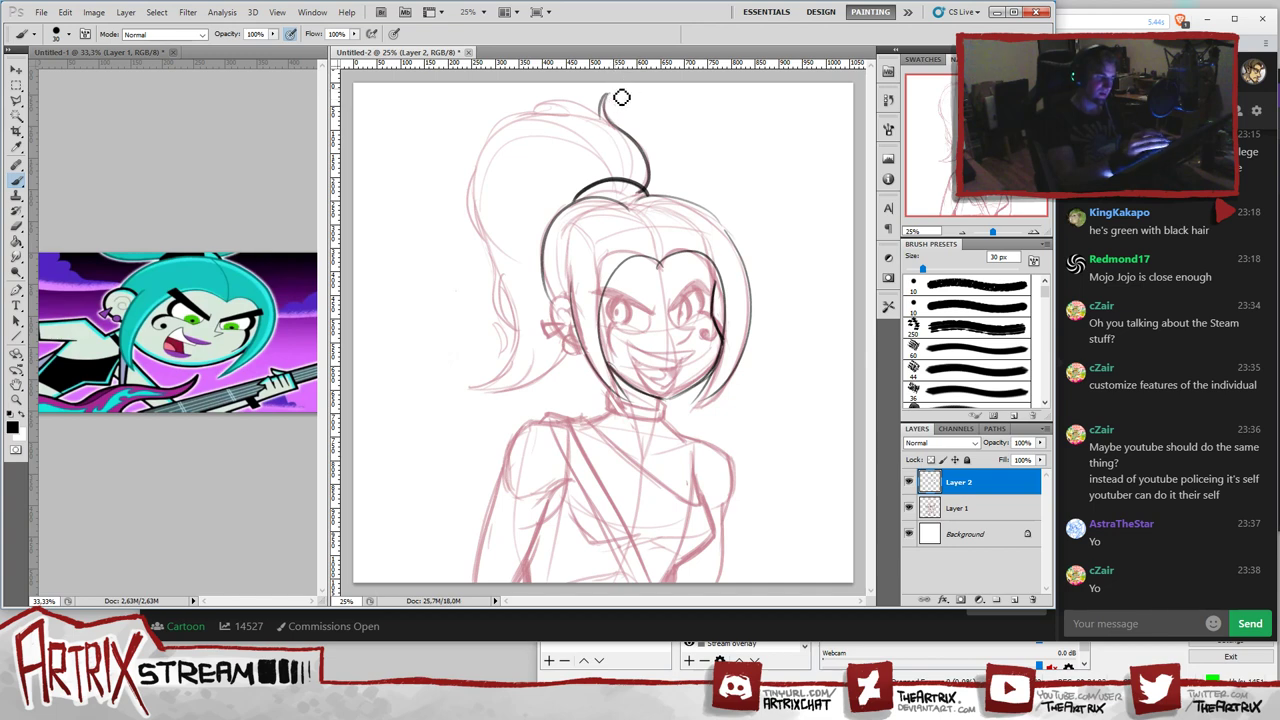
pyautogui.moveTo(608, 128)
pyautogui.mouseDown()
pyautogui.moveTo(614, 96)
pyautogui.moveTo(630, 128)
pyautogui.mouseUp()
pyautogui.hotkey('ctrl', 'z')
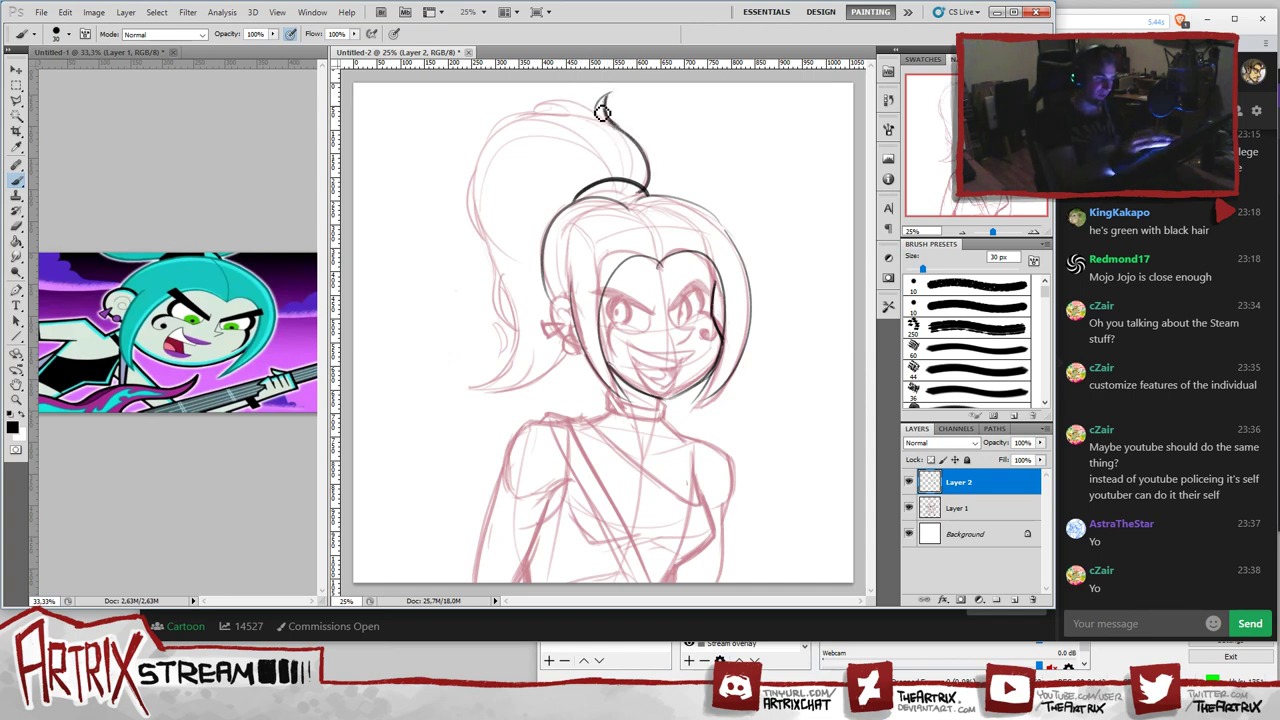
# - Ink the ponytail's top edge from the front tip back to a second pointed tuft
pyautogui.moveTo(530, 108)
pyautogui.mouseDown()
pyautogui.moveTo(599, 99)
pyautogui.moveTo(578, 116)
pyautogui.moveTo(534, 117)
pyautogui.moveTo(532, 105)
pyautogui.moveTo(563, 134)
pyautogui.moveTo(537, 107)
pyautogui.mouseUp()
pyautogui.hotkey('ctrl', 'z')
pyautogui.hotkey('ctrl', 'z')
pyautogui.hotkey('ctrl', 'alt', 'z')
pyautogui.hotkey('ctrl', 'alt', 'z')
pyautogui.hotkey('ctrl', 'z')
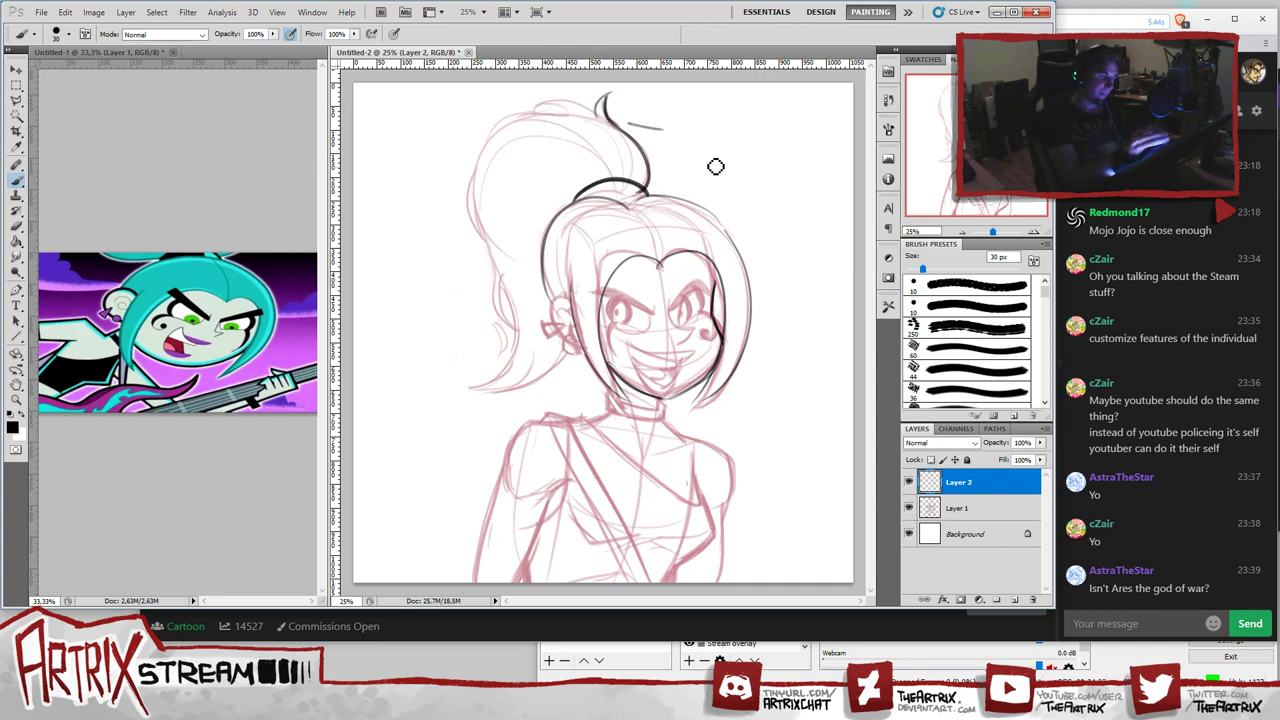
pyautogui.moveTo(598, 116); pyautogui.dragTo(512, 104)
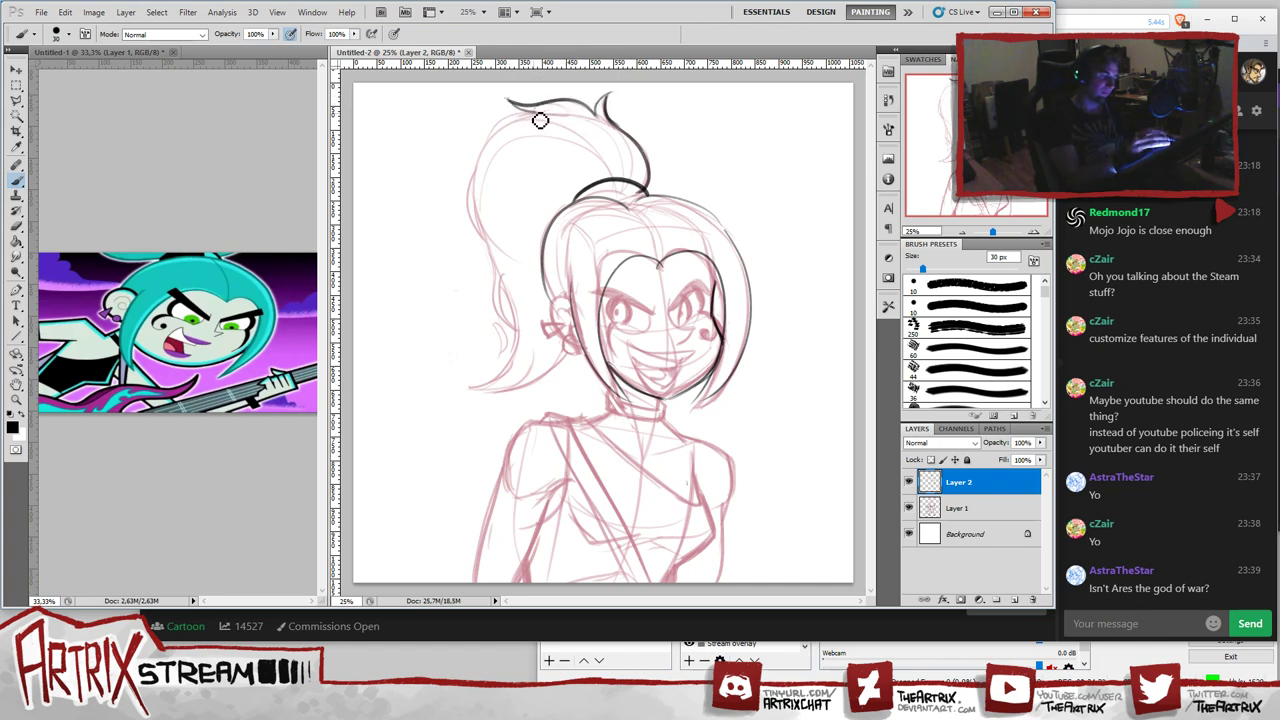
# - Ink the ponytail's back edge curving down from the top tuft to a flicked, pointed lock
pyautogui.moveTo(534, 117); pyautogui.dragTo(448, 228)
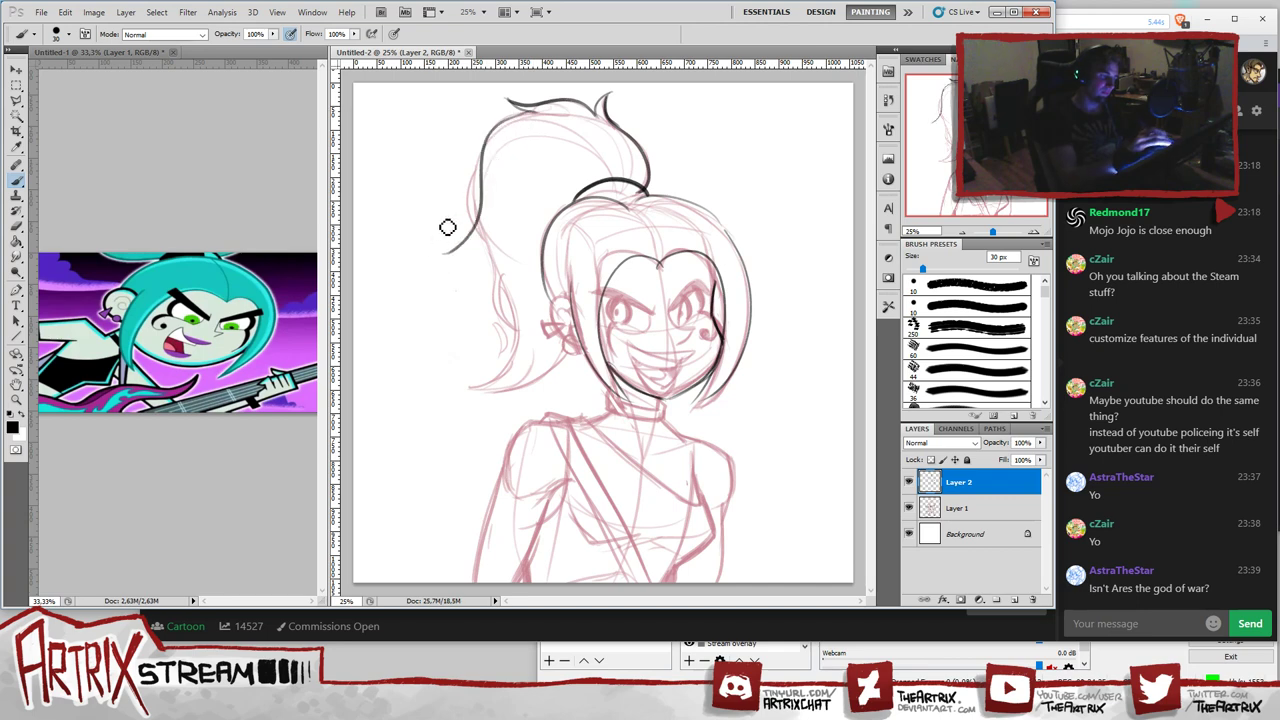
pyautogui.hotkey('ctrl', 'z')
pyautogui.moveTo(536, 115)
pyautogui.mouseDown()
pyautogui.moveTo(479, 175)
pyautogui.moveTo(490, 262)
pyautogui.mouseUp()
pyautogui.hotkey('ctrl', 'z')
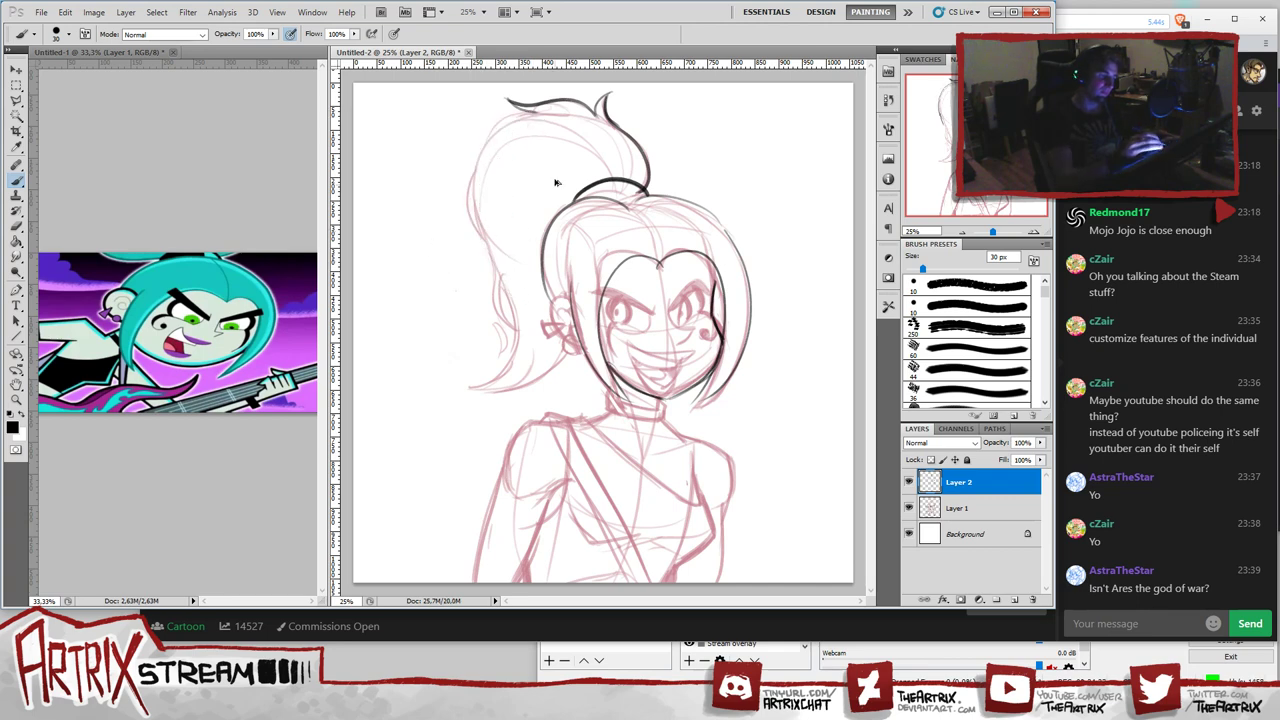
pyautogui.moveTo(514, 120); pyautogui.dragTo(471, 289)
pyautogui.hotkey('ctrl', 'z')
pyautogui.moveTo(515, 118)
pyautogui.mouseDown()
pyautogui.moveTo(464, 286)
pyautogui.moveTo(487, 242)
pyautogui.moveTo(456, 273)
pyautogui.moveTo(480, 245)
pyautogui.mouseUp()
pyautogui.hotkey('ctrl', 'z')
pyautogui.hotkey('ctrl', 'z')
pyautogui.hotkey('ctrl', 'z')
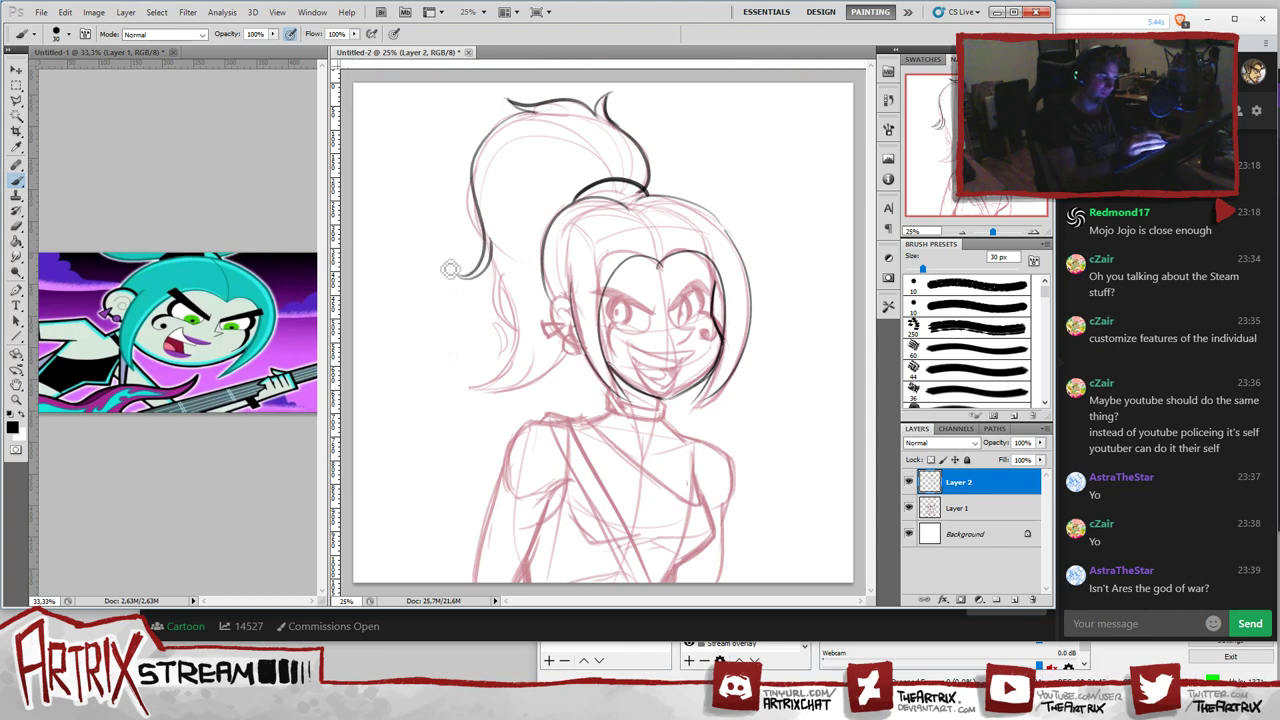
pyautogui.moveTo(447, 263); pyautogui.dragTo(470, 272)
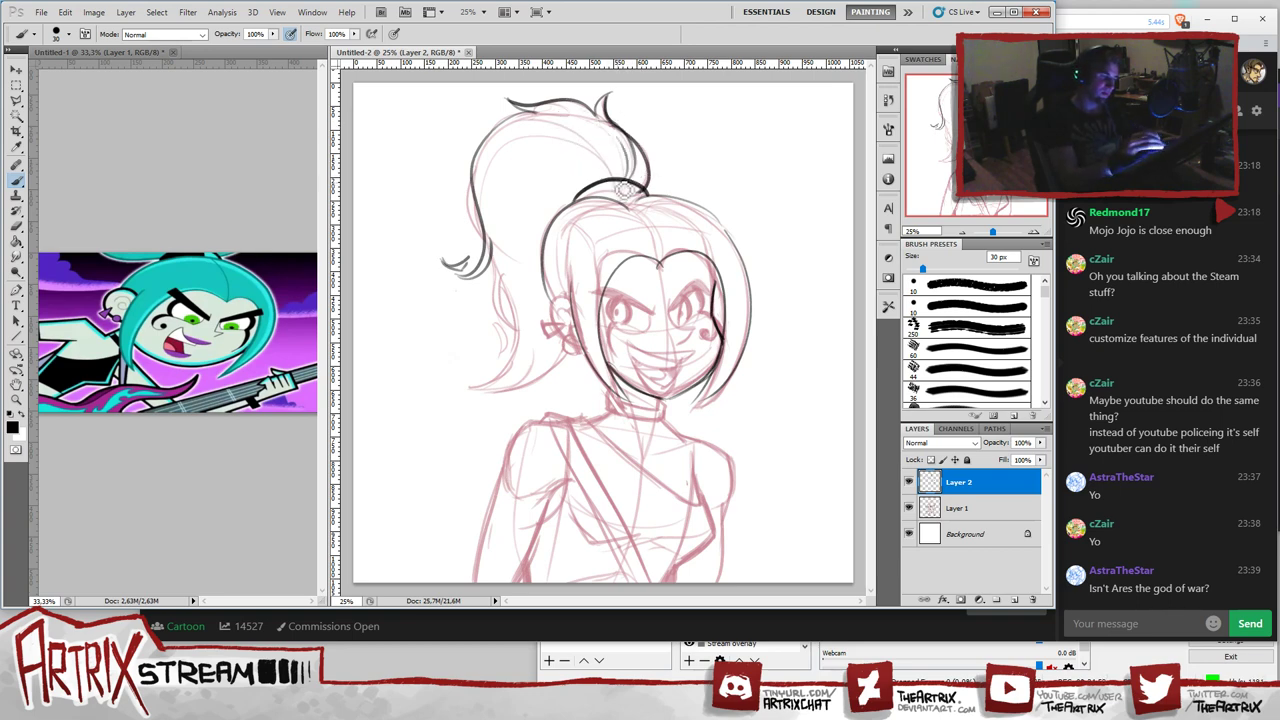
# - Ink the inner strand line through the ponytail and its underside curve from the base down toward the ear
pyautogui.moveTo(624, 188); pyautogui.dragTo(470, 188)
pyautogui.hotkey('ctrl', 'z')
pyautogui.moveTo(616, 178); pyautogui.dragTo(476, 176)
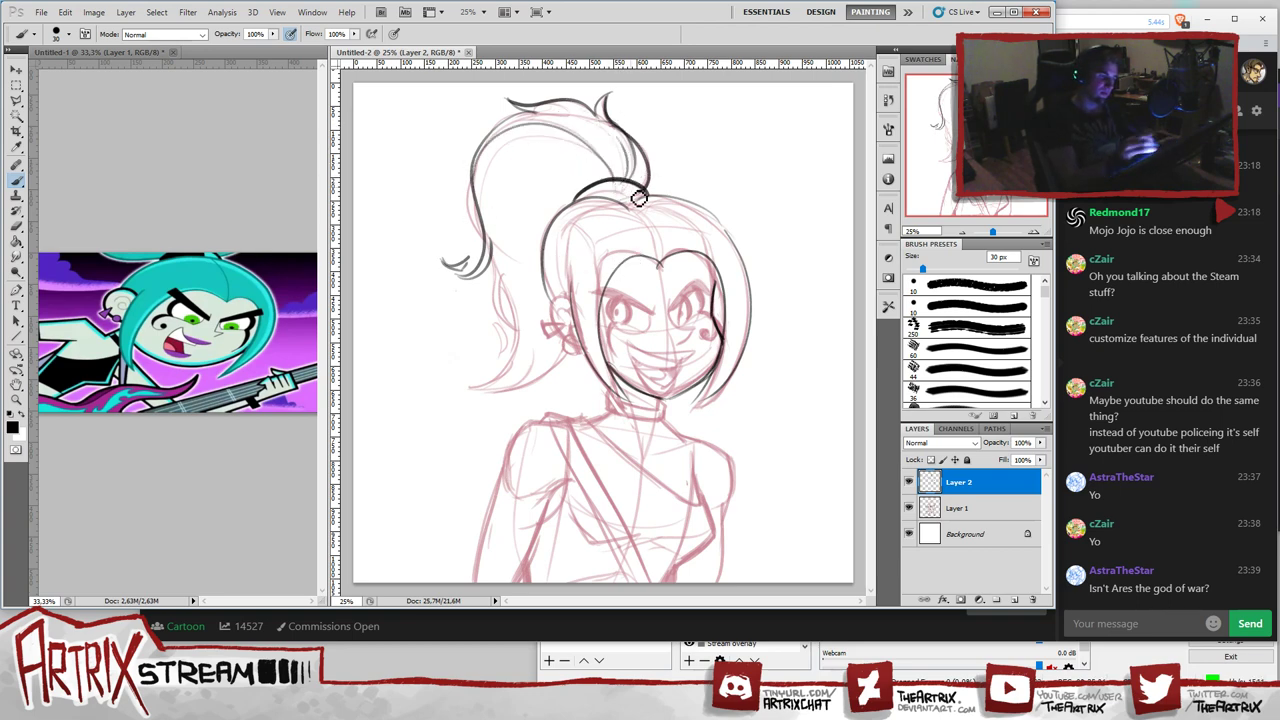
pyautogui.moveTo(600, 179); pyautogui.dragTo(548, 300)
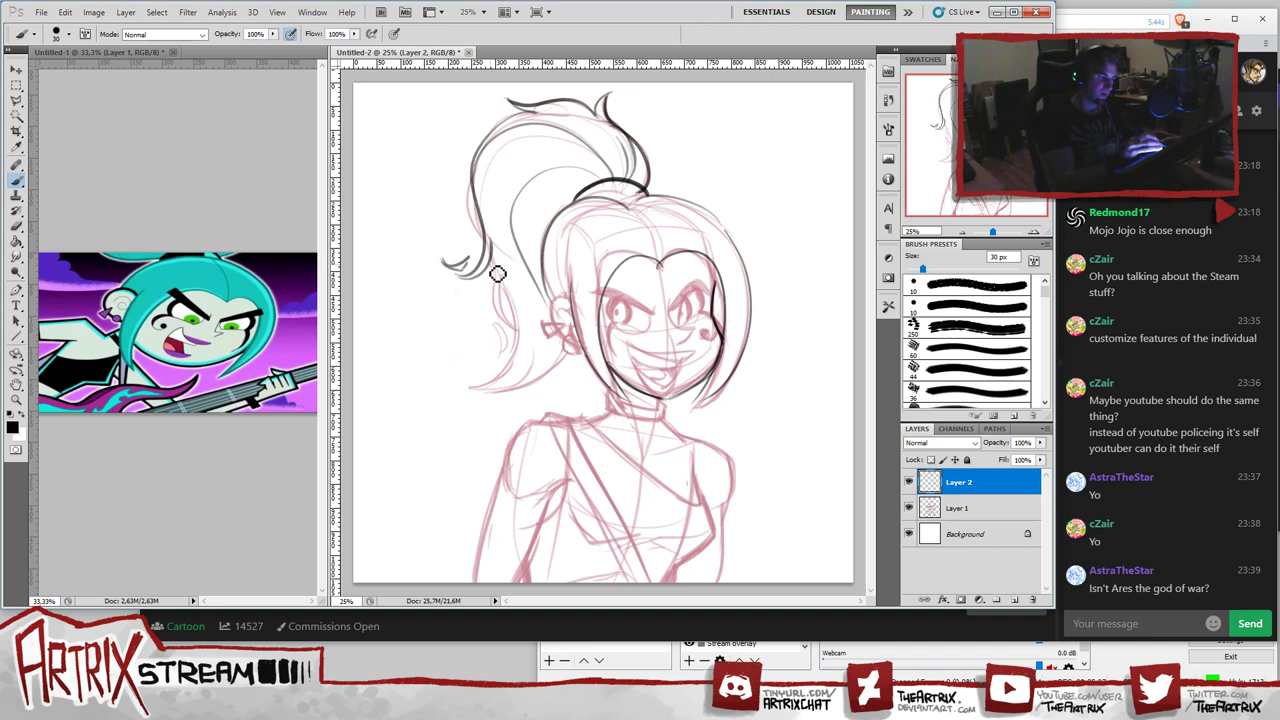
# - Ink the curved back lock in the ponytail's lower half, ending in a flicked double tip
pyautogui.moveTo(497, 273)
pyautogui.mouseDown()
pyautogui.moveTo(506, 330)
pyautogui.moveTo(514, 310)
pyautogui.moveTo(520, 322)
pyautogui.moveTo(497, 365)
pyautogui.moveTo(456, 383)
pyautogui.moveTo(466, 371)
pyautogui.moveTo(500, 376)
pyautogui.moveTo(465, 371)
pyautogui.mouseUp()
pyautogui.hotkey('ctrl', 'z')
pyautogui.hotkey('ctrl', 'z')
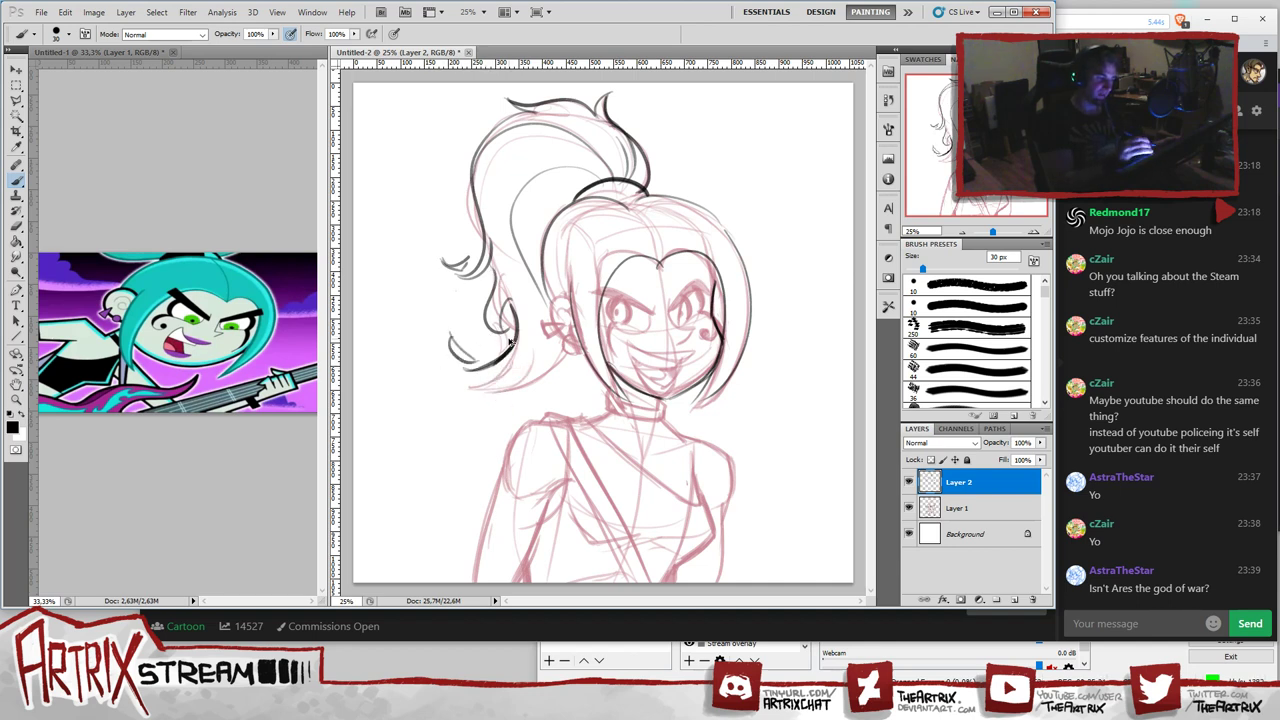
pyautogui.moveTo(450, 336); pyautogui.dragTo(471, 358)
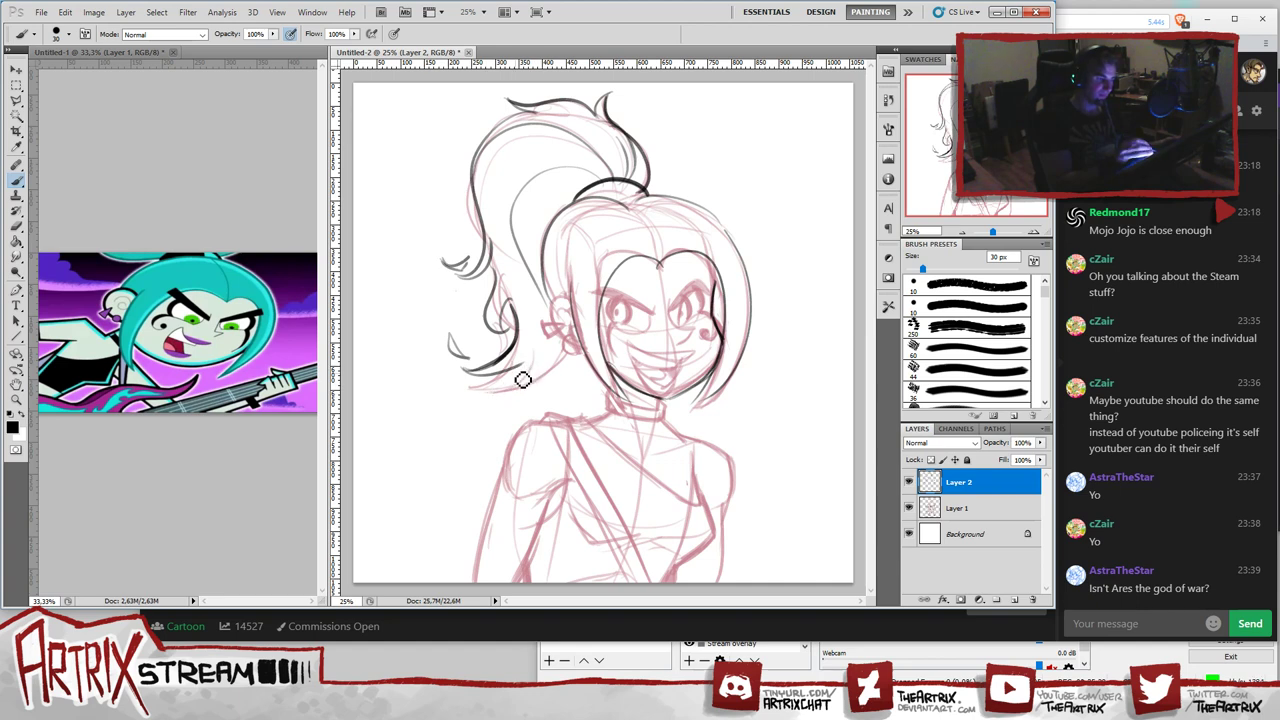
# - Ink the ponytail's lowest curled lock and its underside edge sweeping up toward the ear
pyautogui.moveTo(541, 363)
pyautogui.mouseDown()
pyautogui.moveTo(507, 397)
pyautogui.moveTo(529, 403)
pyautogui.moveTo(518, 415)
pyautogui.moveTo(573, 347)
pyautogui.mouseUp()
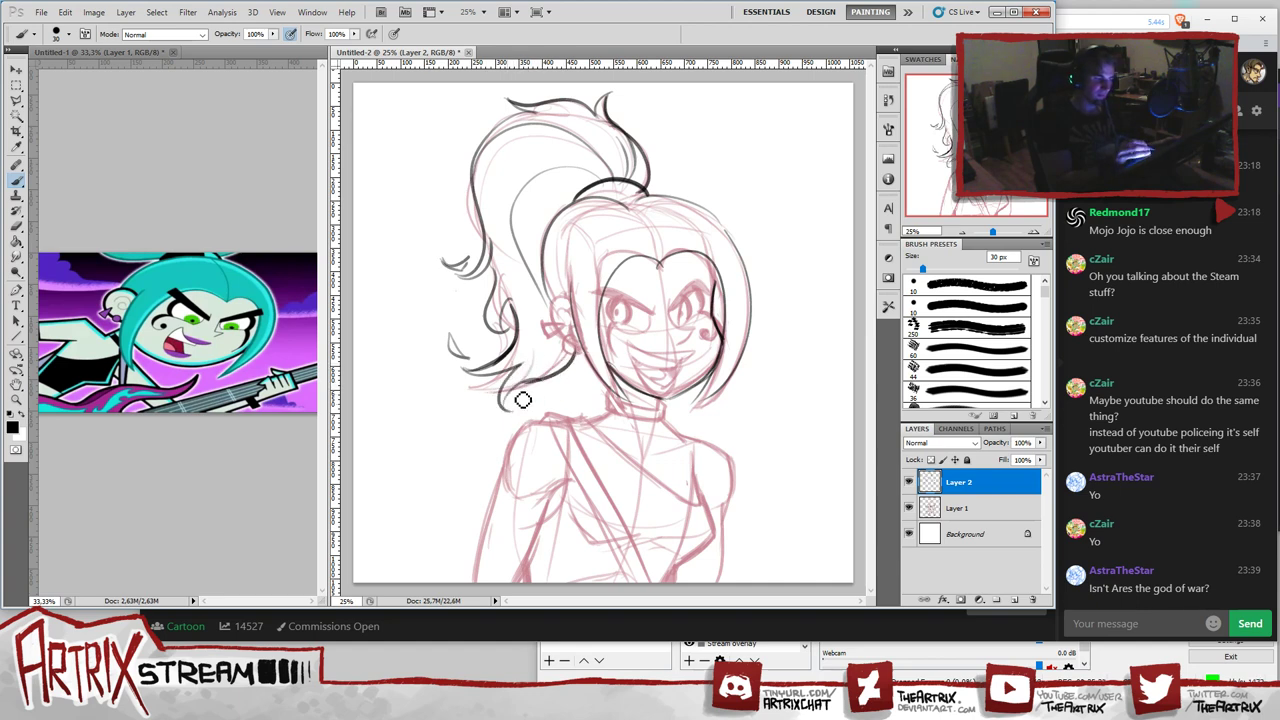
pyautogui.moveTo(517, 413); pyautogui.dragTo(530, 423)
pyautogui.hotkey('ctrl', 'z')
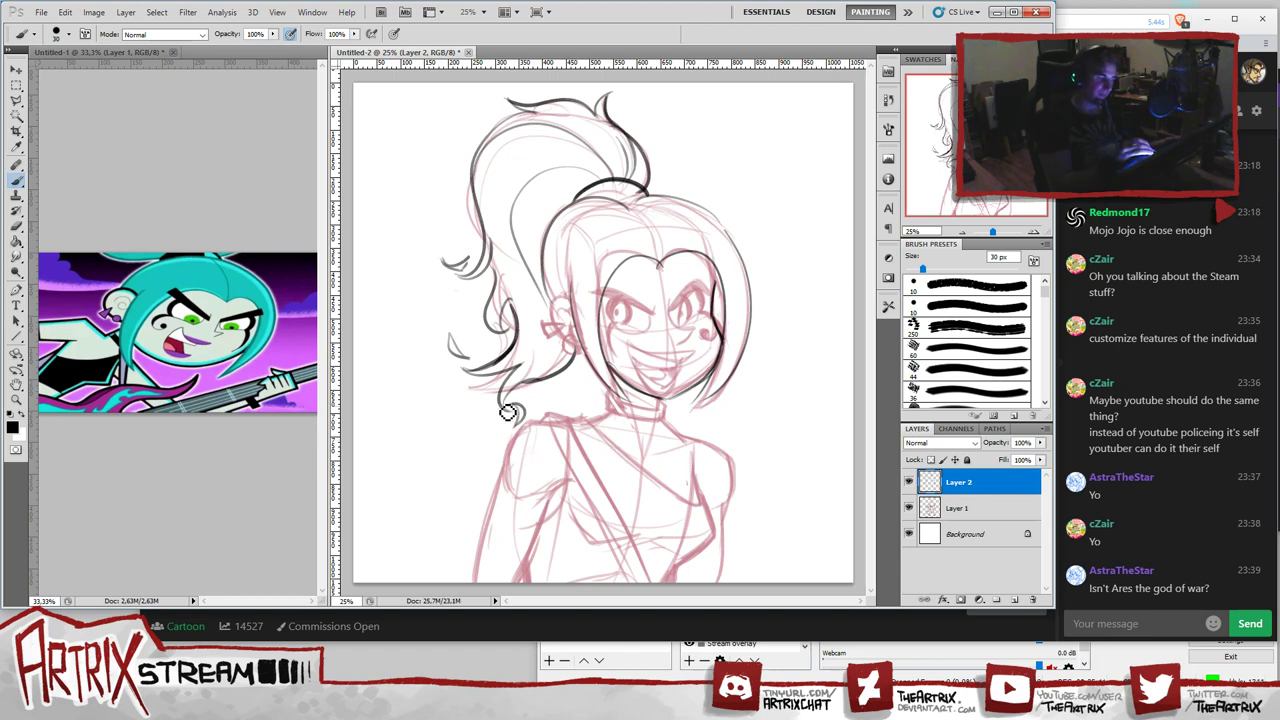
pyautogui.moveTo(514, 398); pyautogui.dragTo(566, 364)
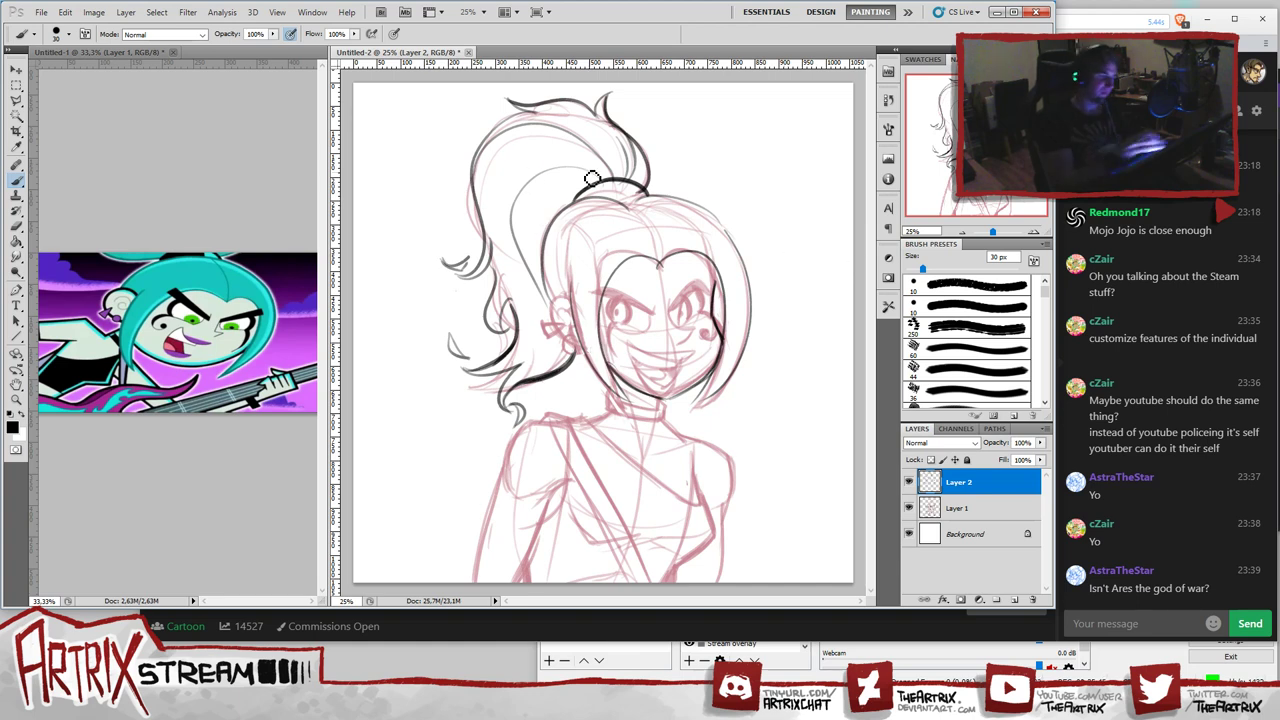
# - Ink a second inner strand curve inside the ponytail, running down beside the first strand line
pyautogui.hotkey('ctrl', 'z')
pyautogui.moveTo(544, 181); pyautogui.dragTo(548, 250)
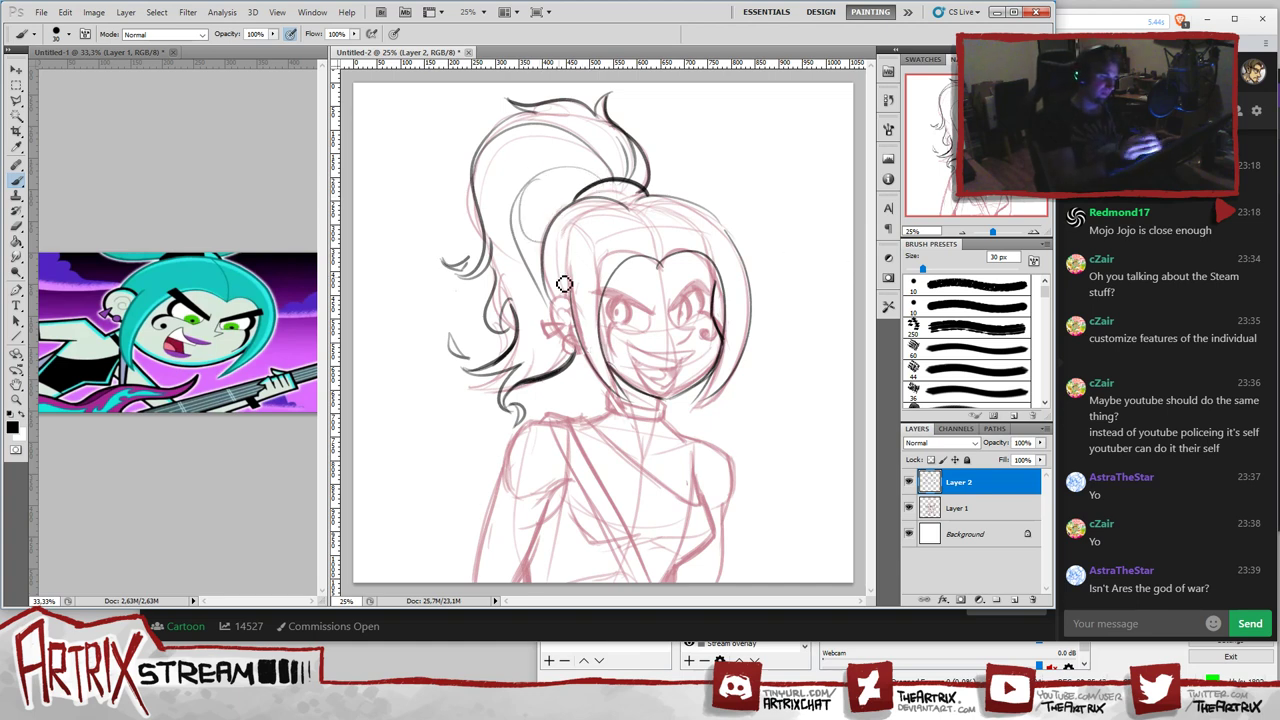
pyautogui.hotkey('ctrl', 'z')
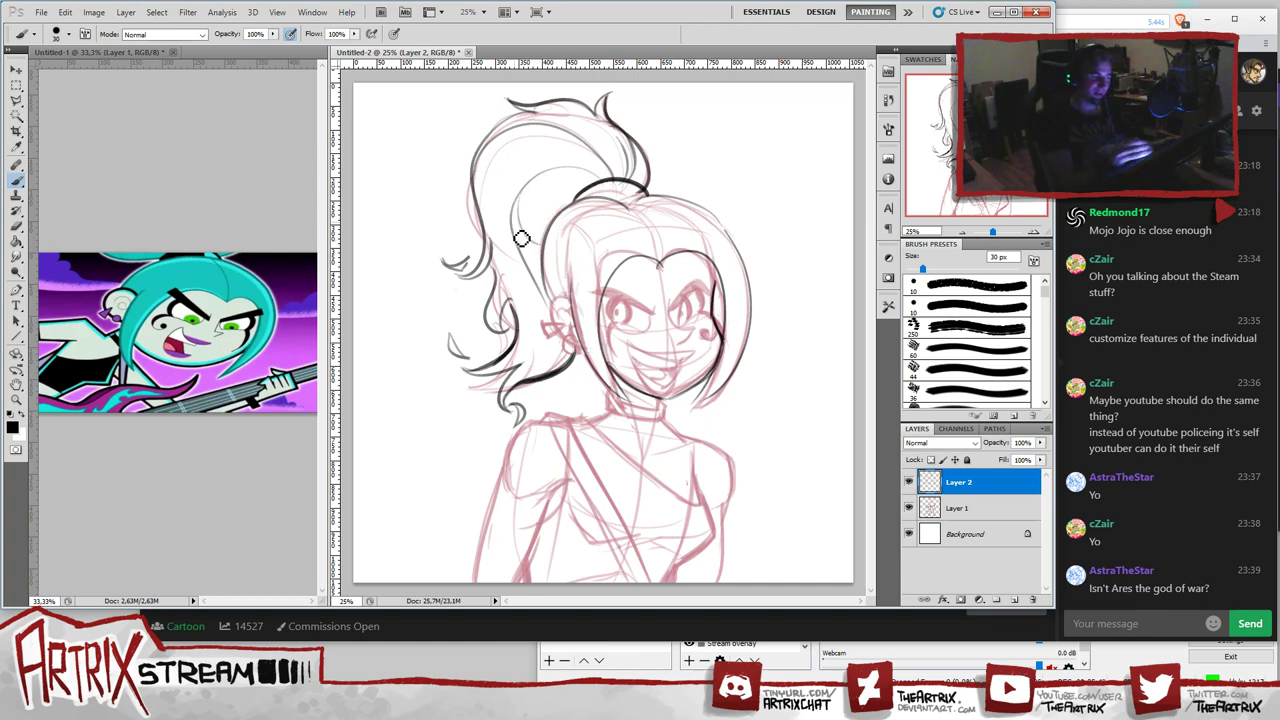
pyautogui.moveTo(520, 185); pyautogui.dragTo(556, 253)
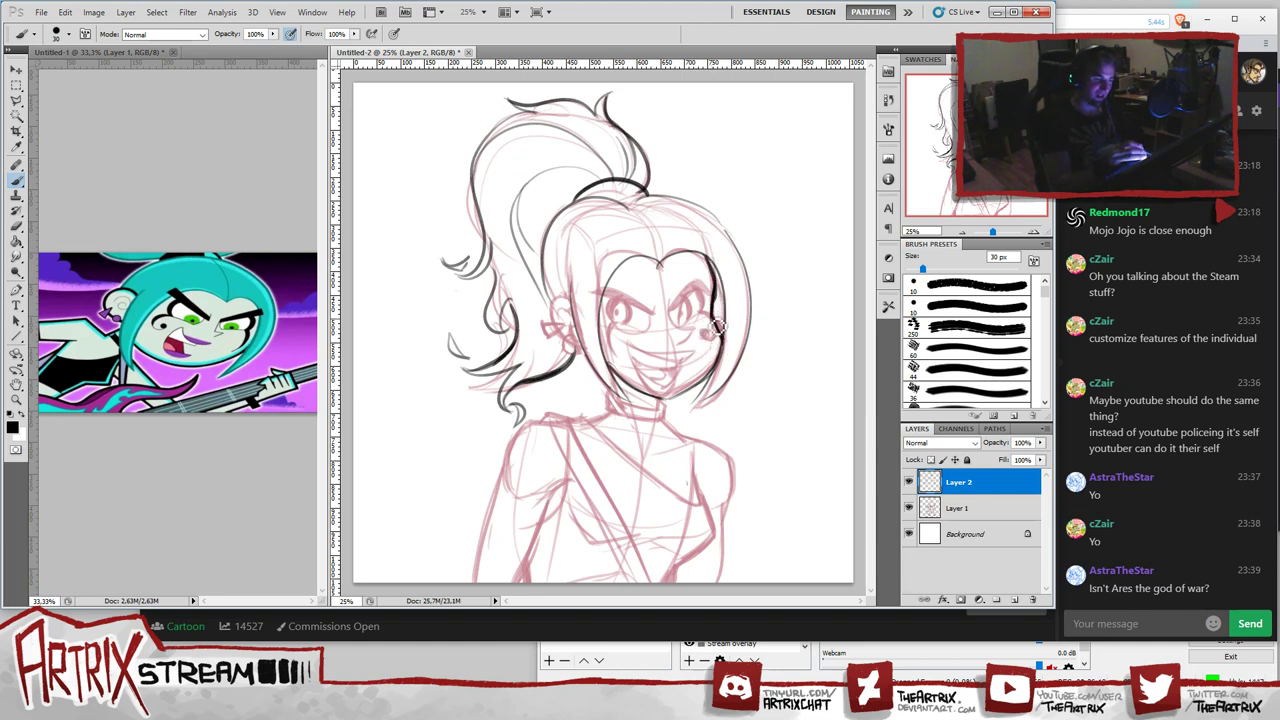
# - Thicken the far cheek's outline down to the jaw and ink the choker band around the neck
pyautogui.moveTo(720, 310)
pyautogui.mouseDown()
pyautogui.moveTo(719, 370)
pyautogui.moveTo(691, 395)
pyautogui.mouseUp()
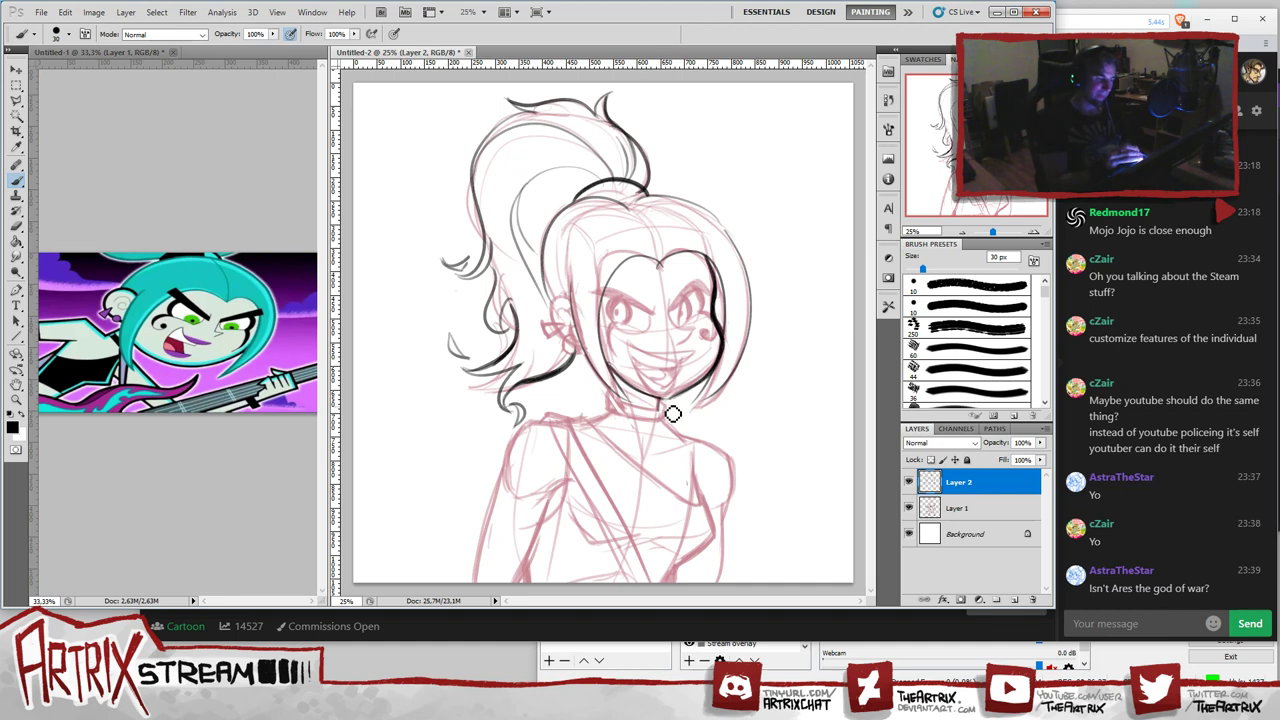
pyautogui.moveTo(609, 391)
pyautogui.mouseDown()
pyautogui.moveTo(614, 422)
pyautogui.moveTo(670, 416)
pyautogui.moveTo(611, 412)
pyautogui.moveTo(687, 427)
pyautogui.moveTo(662, 411)
pyautogui.moveTo(614, 417)
pyautogui.moveTo(678, 422)
pyautogui.mouseUp()
pyautogui.hotkey('ctrl', 'z')
pyautogui.hotkey('ctrl', 'z')
pyautogui.moveTo(607, 404); pyautogui.dragTo(683, 414)
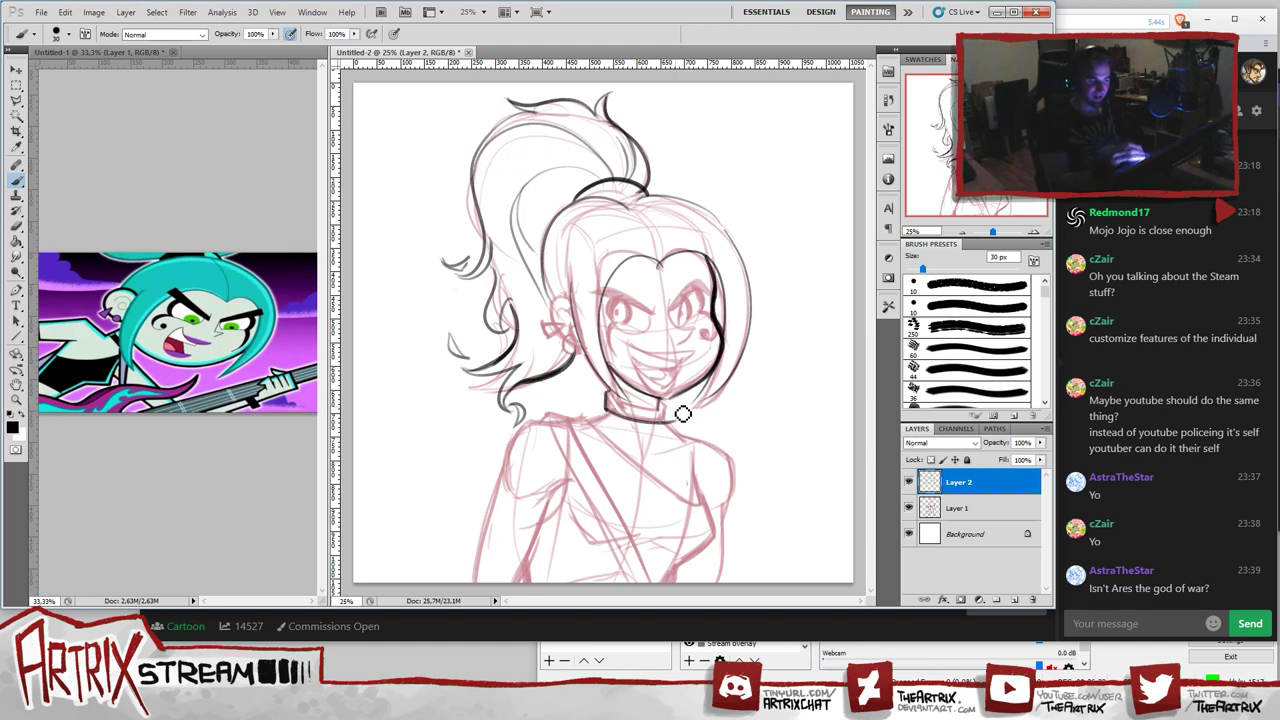
pyautogui.hotkey('ctrl', 'z')
pyautogui.moveTo(606, 411); pyautogui.dragTo(663, 418)
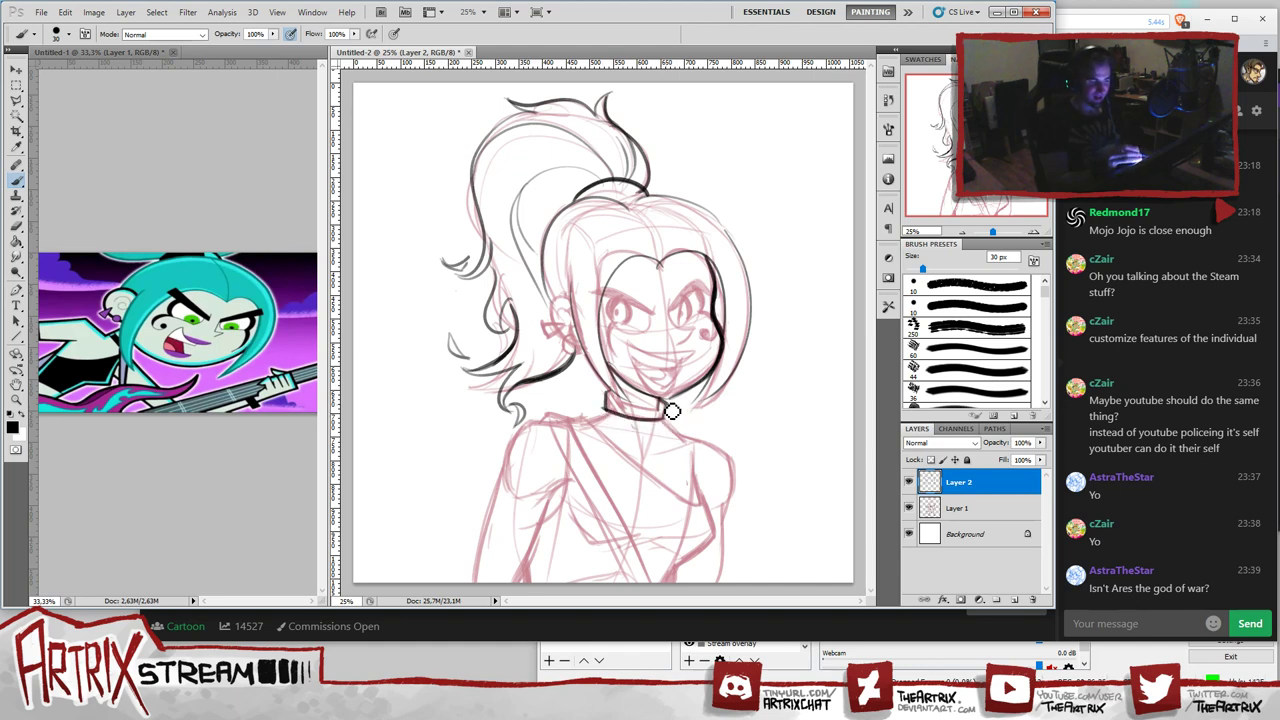
# - Thicken the jawline under the chin from the near side across to the far cheek
pyautogui.moveTo(616, 374); pyautogui.dragTo(666, 390)
pyautogui.hotkey('ctrl', 'z')
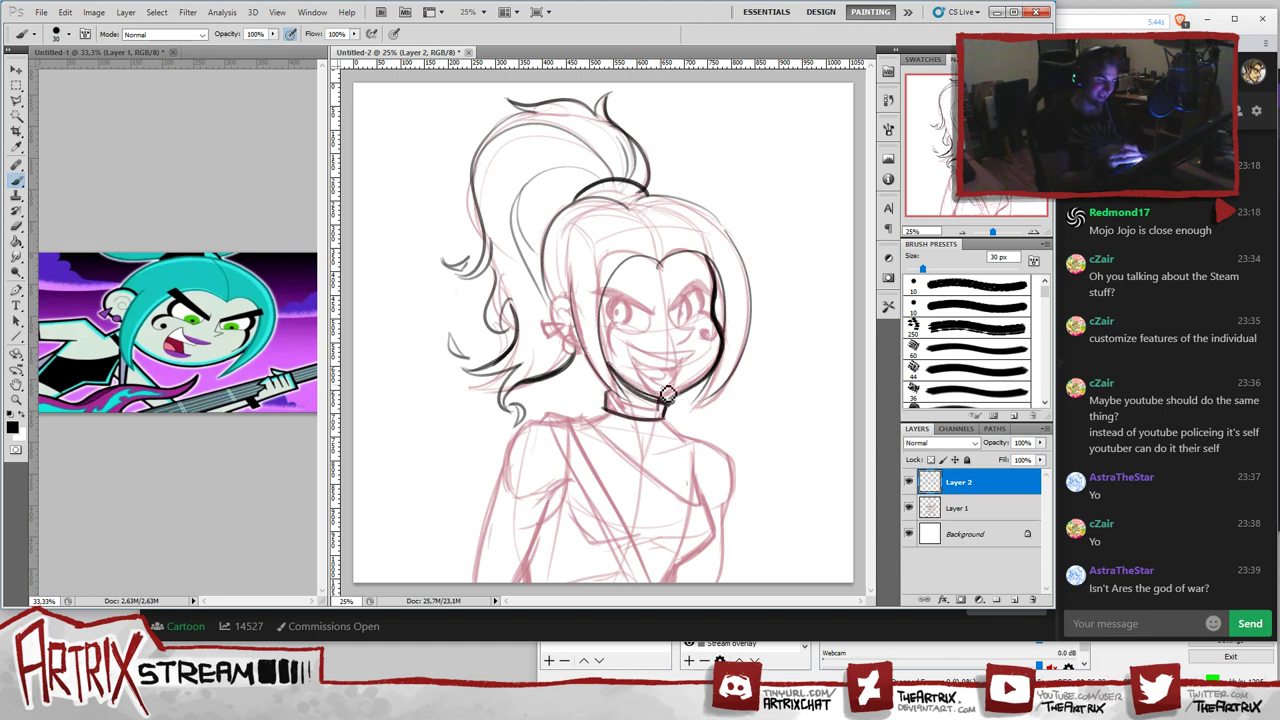
pyautogui.hotkey('ctrl', 'z')
pyautogui.moveTo(615, 374); pyautogui.dragTo(668, 402)
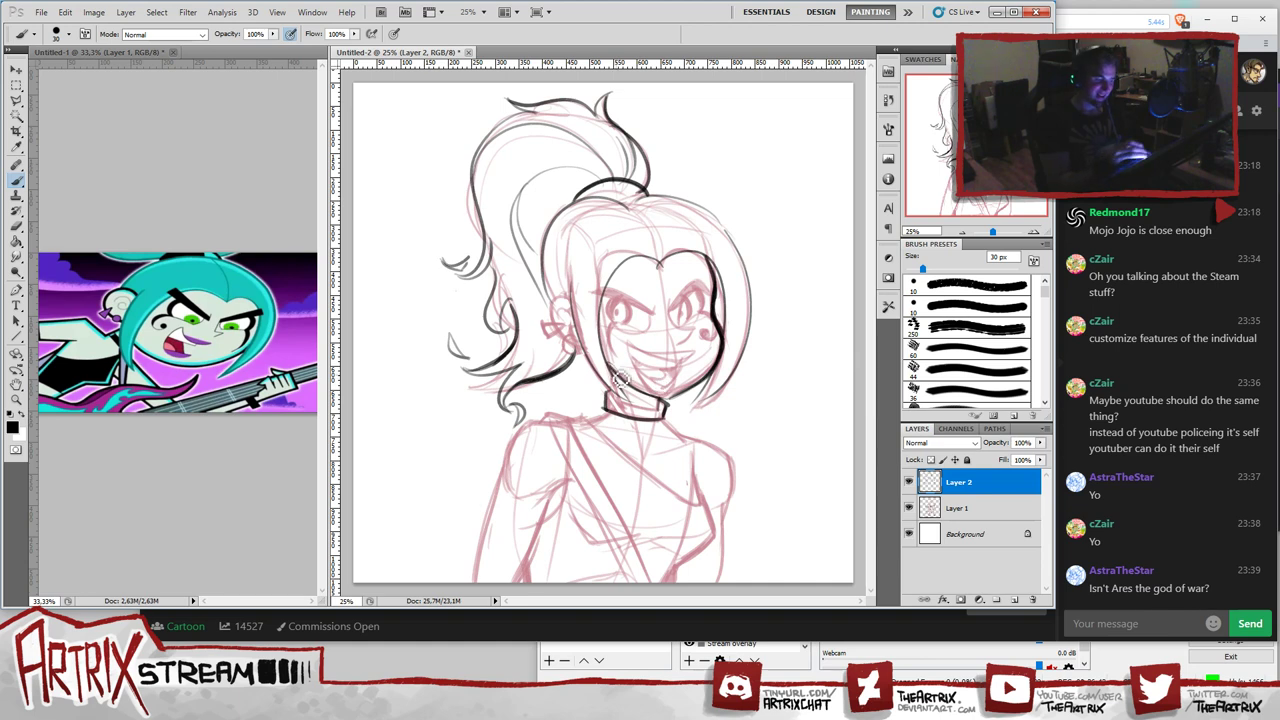
pyautogui.moveTo(620, 378)
pyautogui.mouseDown()
pyautogui.moveTo(688, 389)
pyautogui.moveTo(634, 394)
pyautogui.moveTo(693, 404)
pyautogui.moveTo(675, 411)
pyautogui.moveTo(721, 366)
pyautogui.moveTo(686, 380)
pyautogui.moveTo(670, 409)
pyautogui.moveTo(710, 382)
pyautogui.mouseUp()
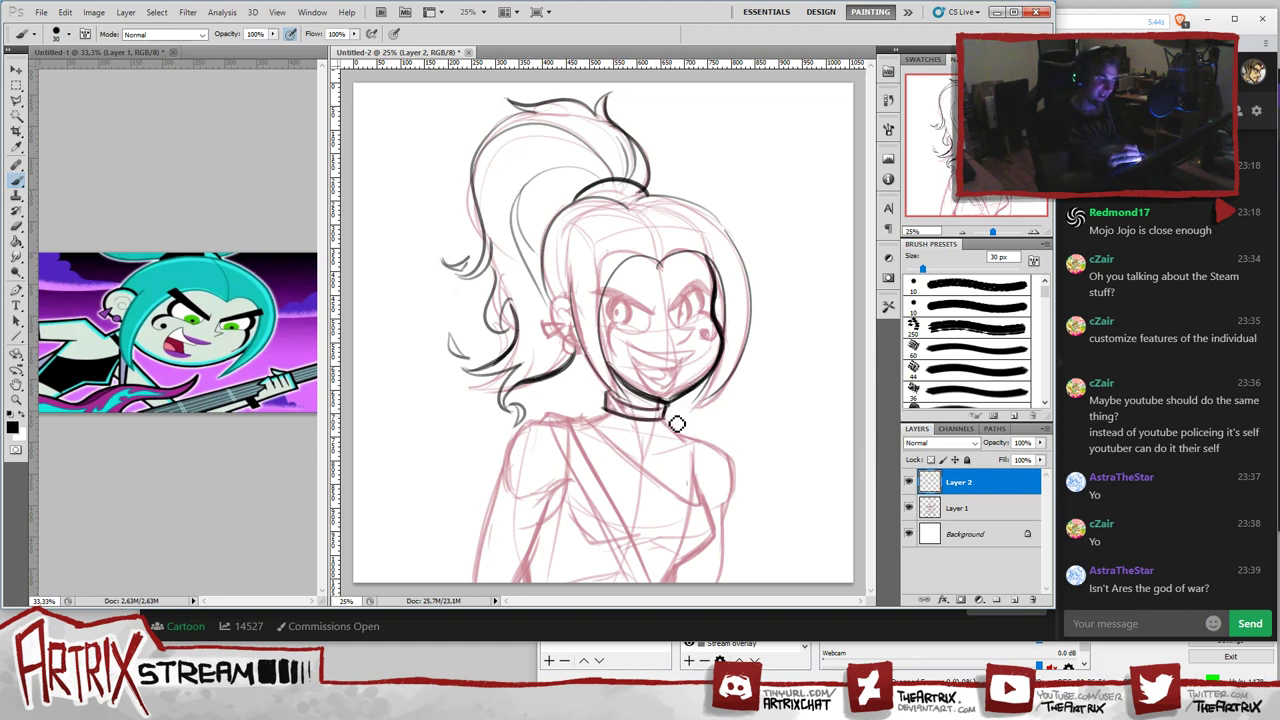
# - Ink the neck's far side, the top's diagonal neckline across the chest, and the far chest contour
pyautogui.moveTo(670, 432); pyautogui.dragTo(690, 446)
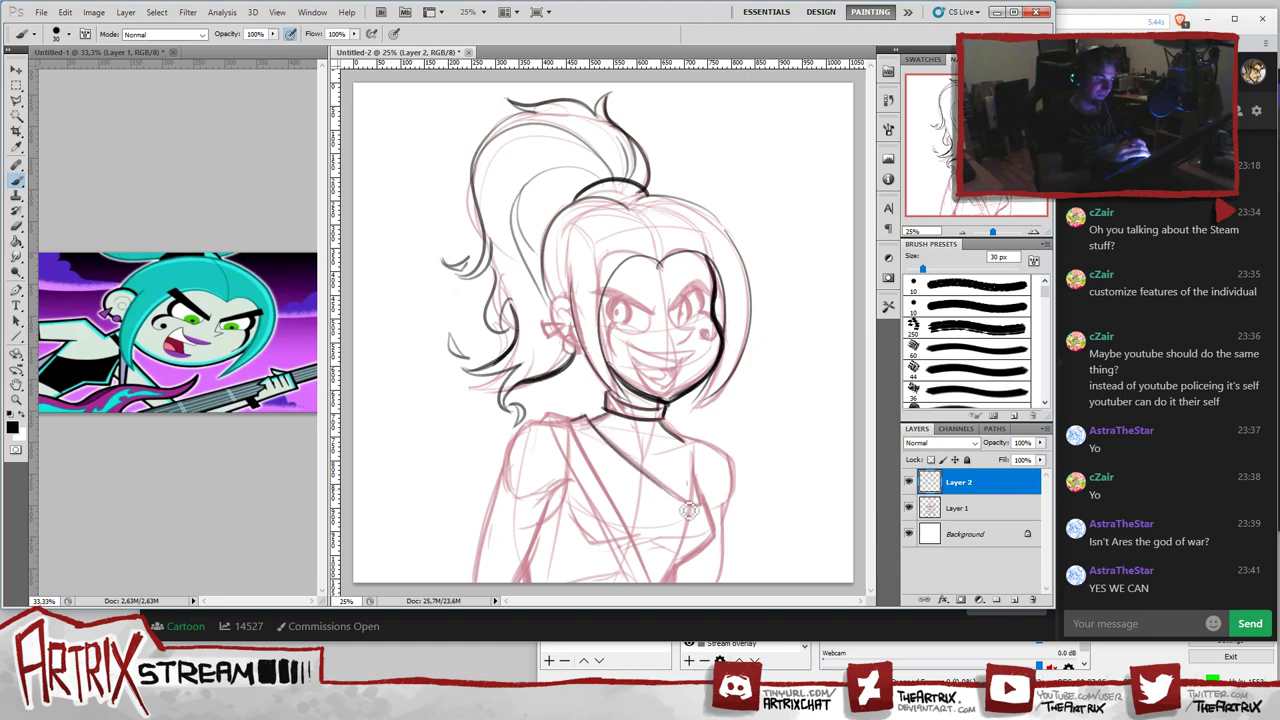
pyautogui.moveTo(588, 418); pyautogui.dragTo(694, 500)
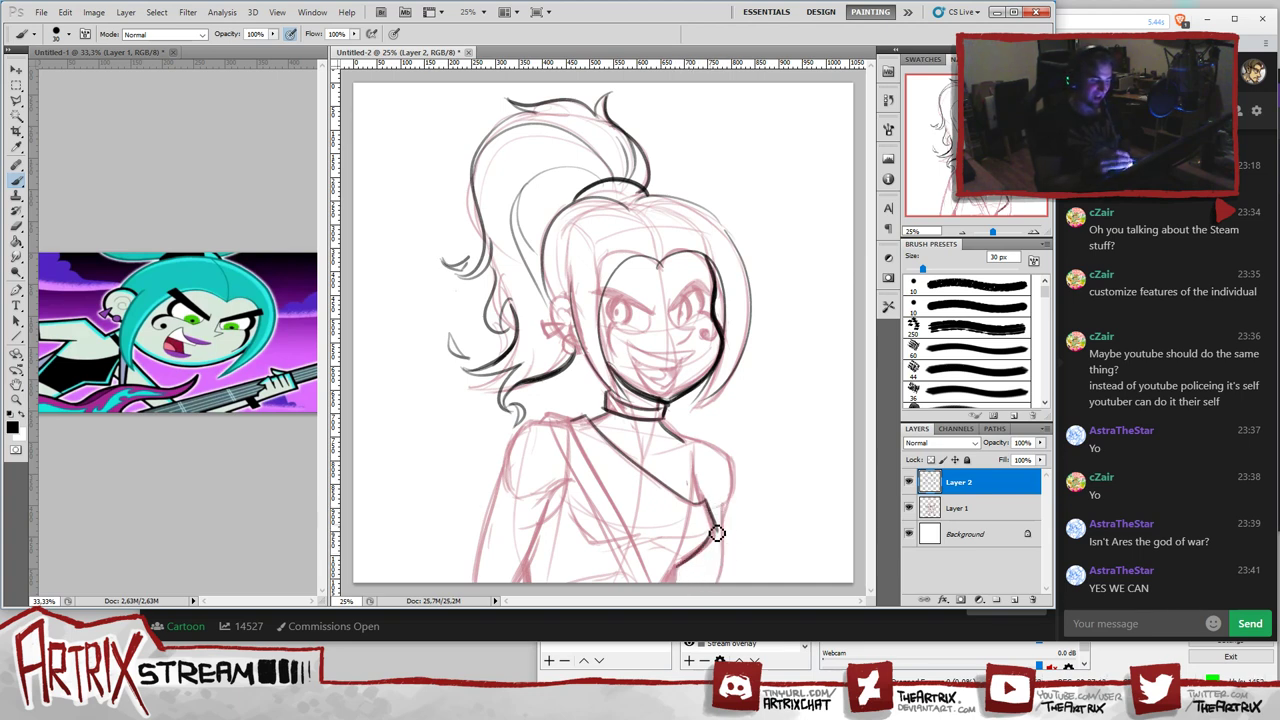
pyautogui.moveTo(717, 532); pyautogui.dragTo(676, 566)
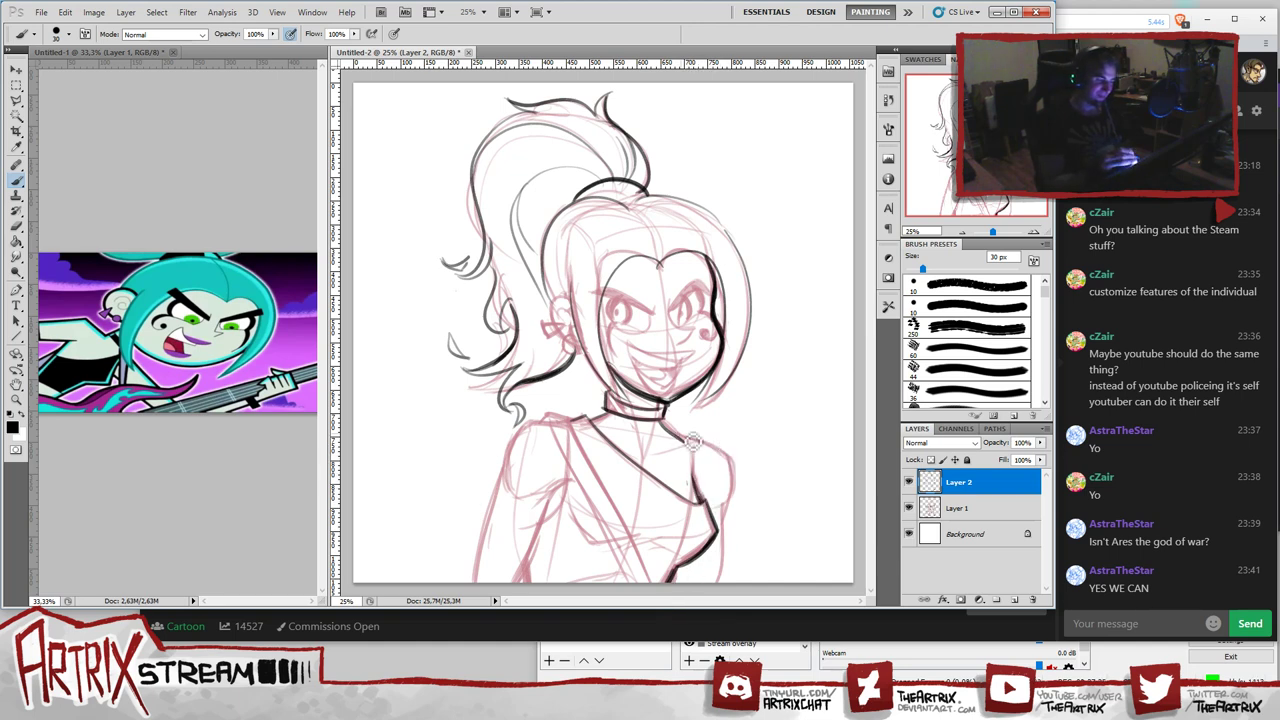
# - Ink the far shoulder's rounded outline in a heavy line and the arm's outer edge down to the canvas bottom
pyautogui.moveTo(720, 456)
pyautogui.mouseDown()
pyautogui.moveTo(737, 475)
pyautogui.moveTo(722, 505)
pyautogui.mouseUp()
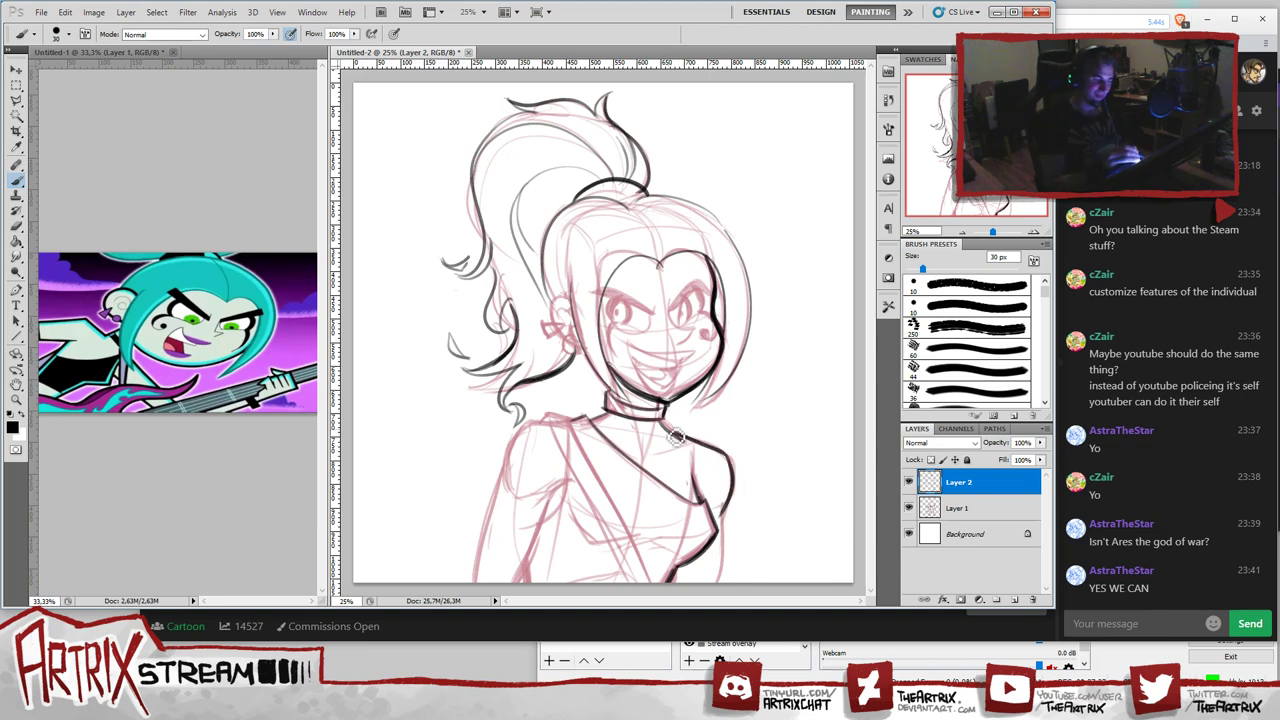
pyautogui.moveTo(668, 427); pyautogui.dragTo(714, 450)
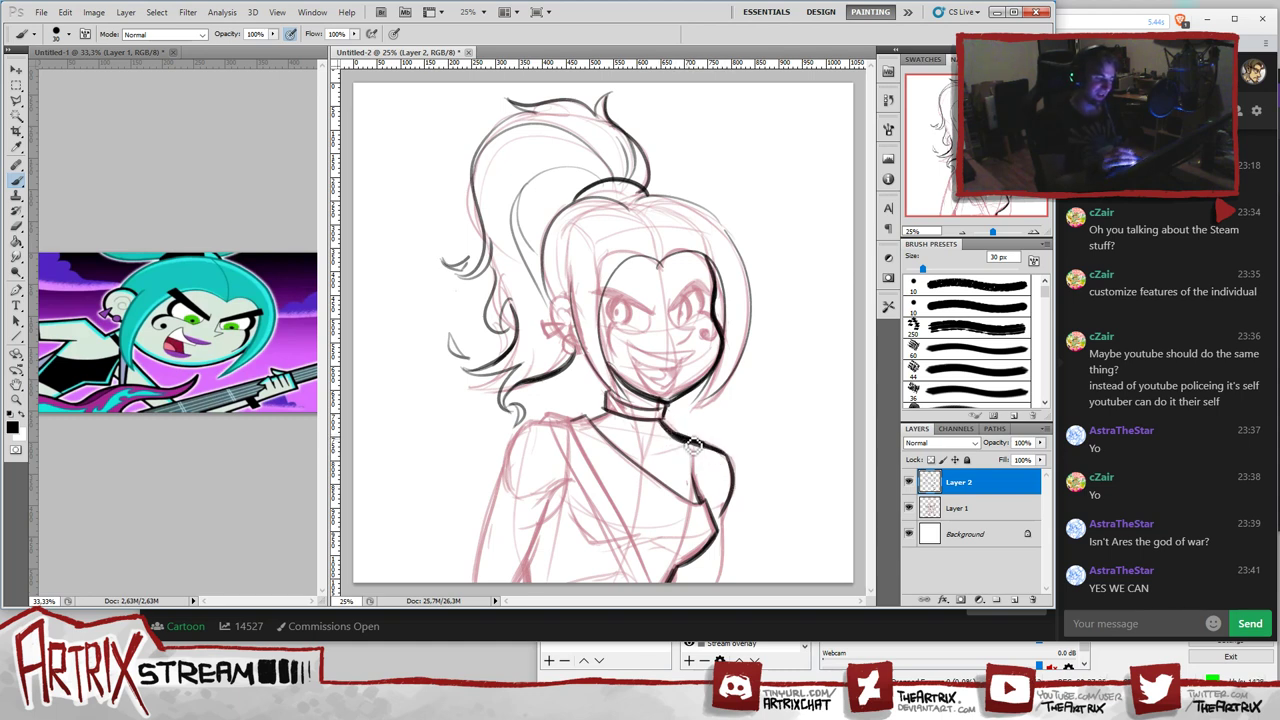
pyautogui.moveTo(728, 458); pyautogui.dragTo(720, 542)
pyautogui.hotkey('ctrl', 'z')
pyautogui.moveTo(732, 462); pyautogui.dragTo(714, 584)
pyautogui.hotkey('ctrl', 'z')
pyautogui.moveTo(729, 518); pyautogui.dragTo(712, 584)
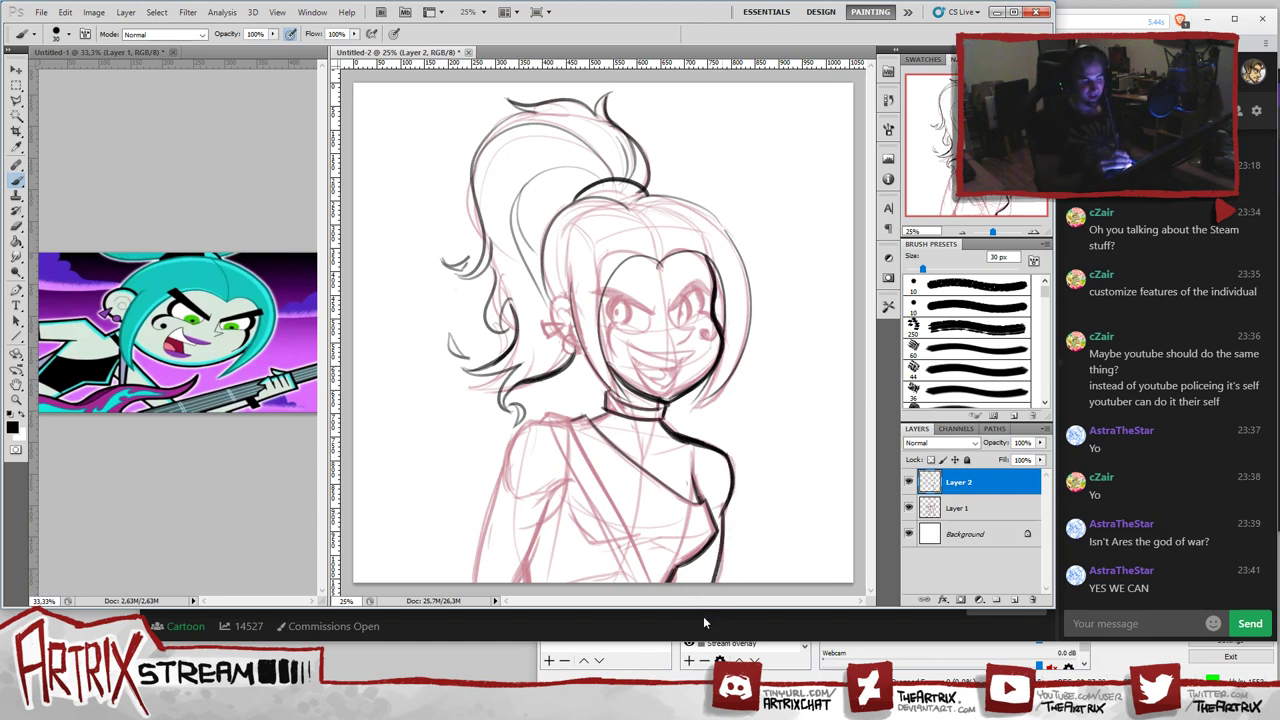
pyautogui.hotkey('ctrl', 'z')
pyautogui.moveTo(729, 522); pyautogui.dragTo(716, 590)
pyautogui.hotkey('ctrl', 'z')
pyautogui.moveTo(728, 519); pyautogui.dragTo(724, 606)
pyautogui.hotkey('ctrl', 'z')
pyautogui.hotkey('ctrl', 'z')
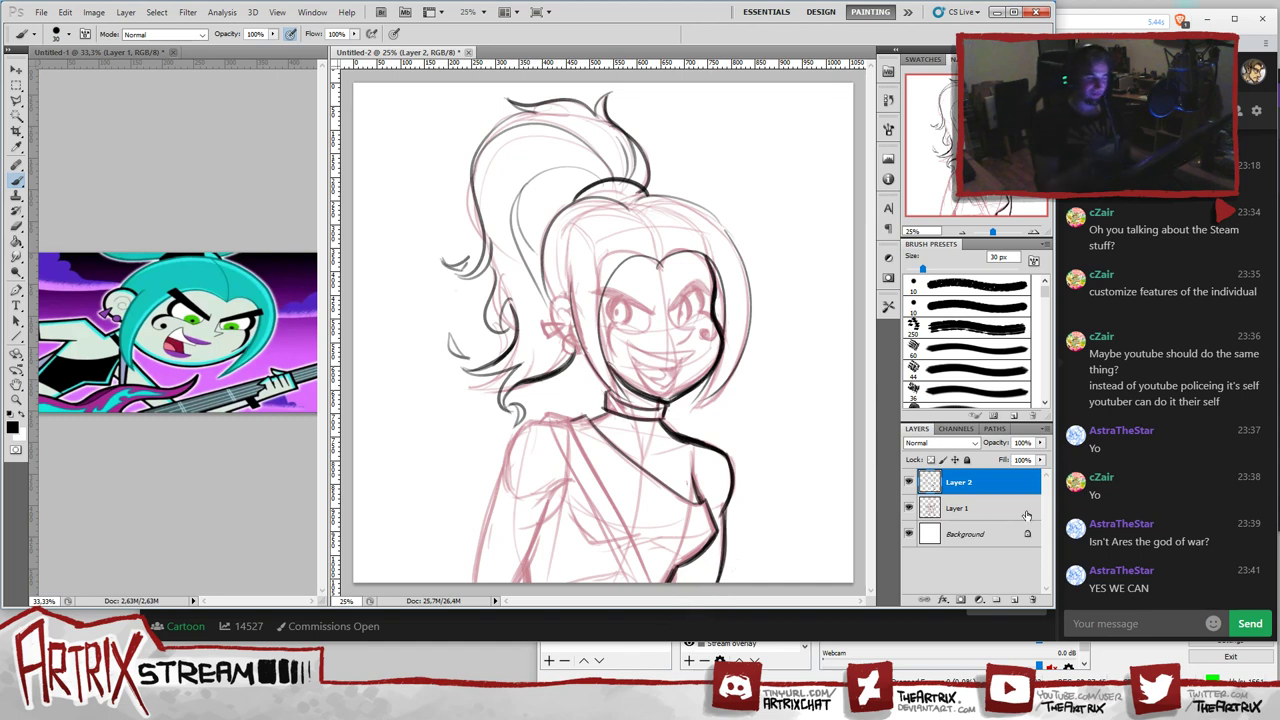
# - Ink the top's short shoulder edge below the ponytail and the strap's front edge diagonally to the canvas bottom
pyautogui.moveTo(548, 413)
pyautogui.mouseDown()
pyautogui.moveTo(586, 431)
pyautogui.moveTo(596, 463)
pyautogui.moveTo(559, 422)
pyautogui.moveTo(587, 437)
pyautogui.moveTo(577, 427)
pyautogui.moveTo(651, 580)
pyautogui.mouseUp()
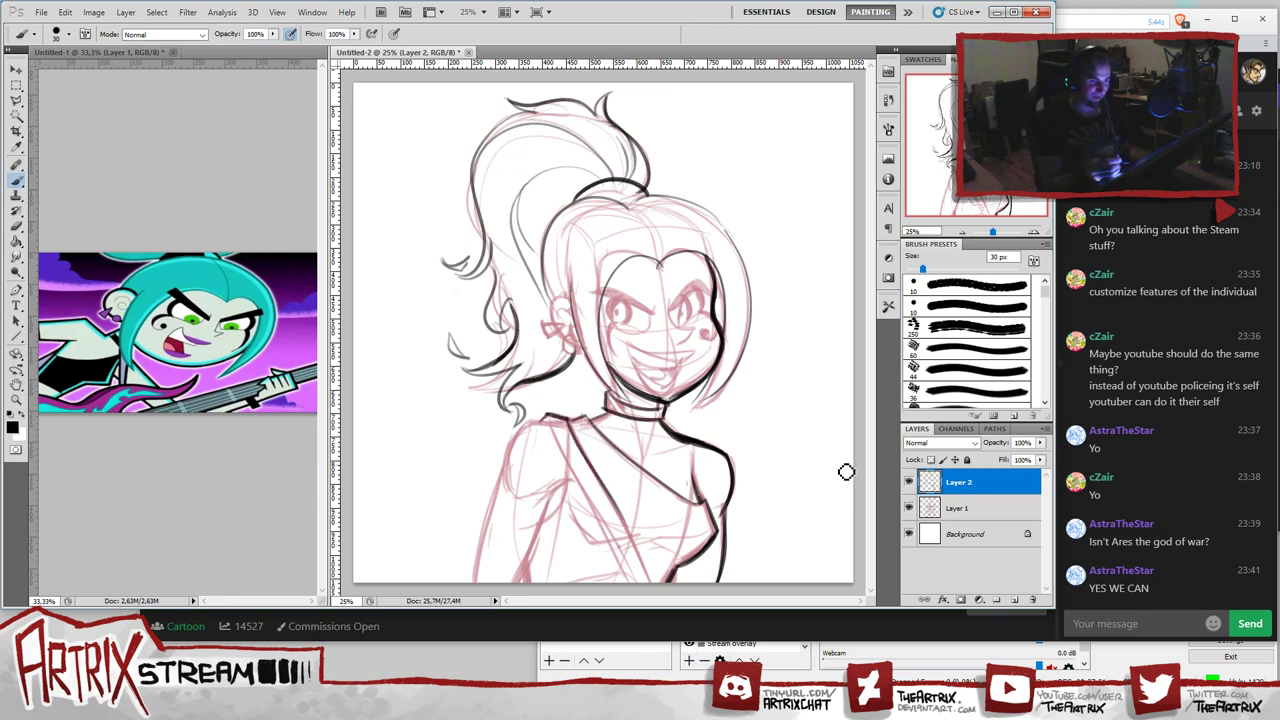
pyautogui.hotkey('ctrl', 'z')
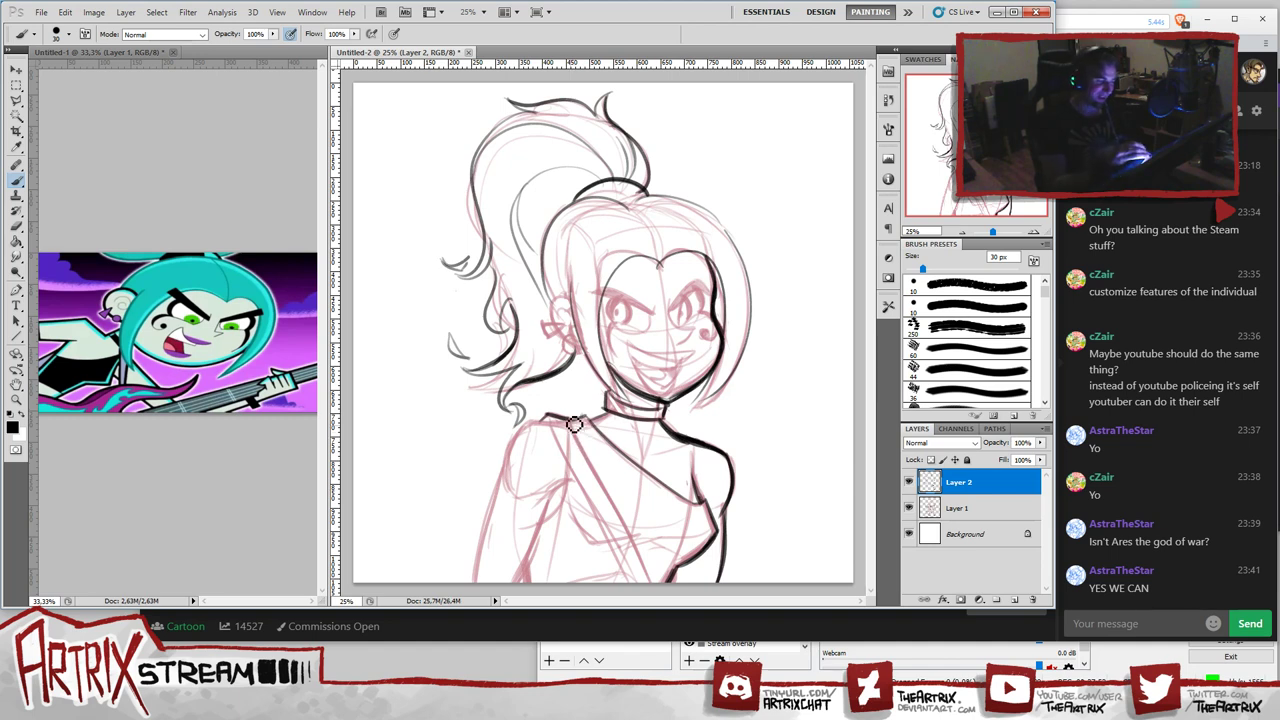
pyautogui.moveTo(574, 424); pyautogui.dragTo(655, 600)
pyautogui.hotkey('ctrl', 'z')
pyautogui.moveTo(572, 426)
pyautogui.mouseDown()
pyautogui.moveTo(633, 532)
pyautogui.moveTo(642, 591)
pyautogui.mouseUp()
pyautogui.hotkey('ctrl', 'z')
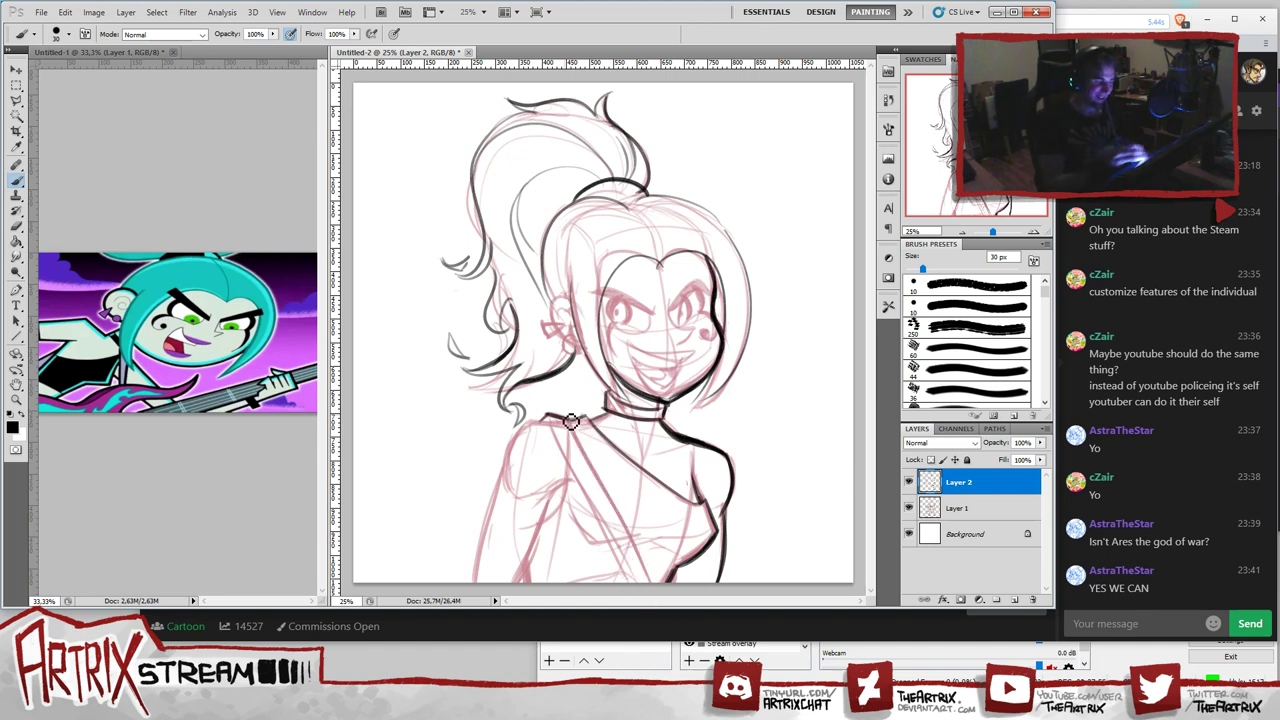
pyautogui.moveTo(570, 421); pyautogui.dragTo(645, 584)
pyautogui.hotkey('ctrl', 'z')
pyautogui.moveTo(568, 420); pyautogui.dragTo(638, 578)
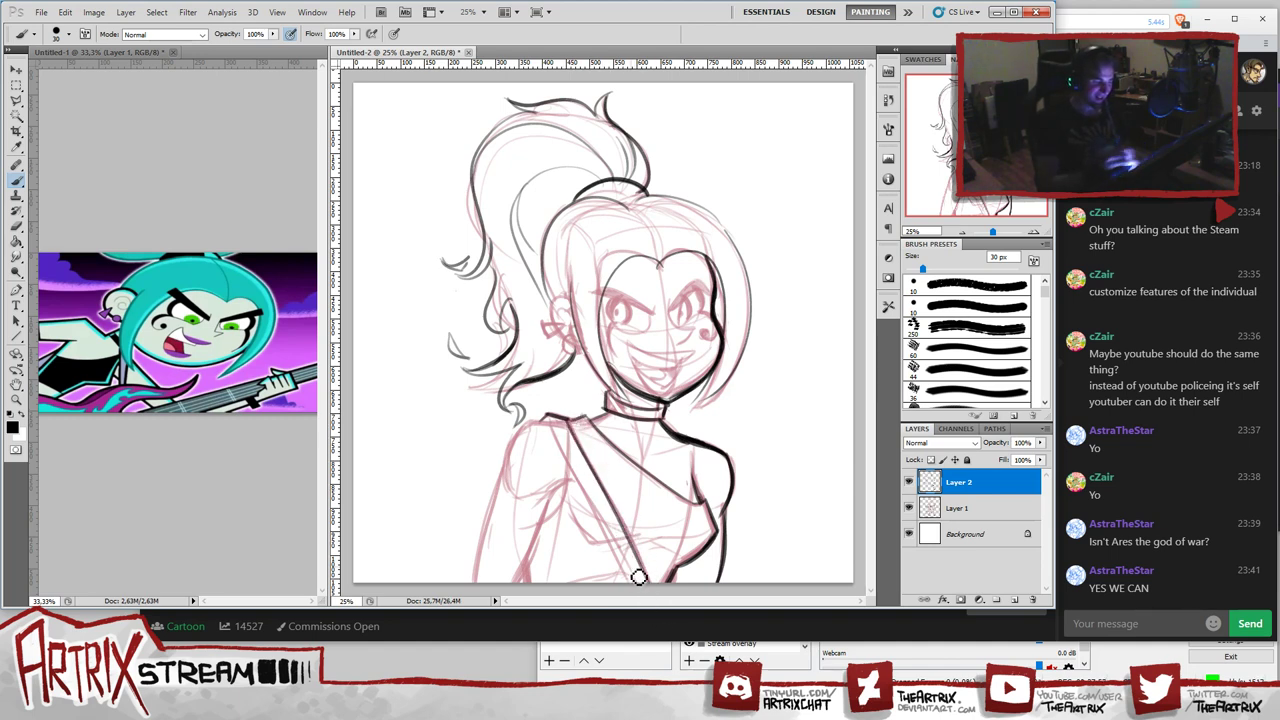
pyautogui.moveTo(575, 430); pyautogui.dragTo(666, 623)
pyautogui.hotkey('ctrl', 'z')
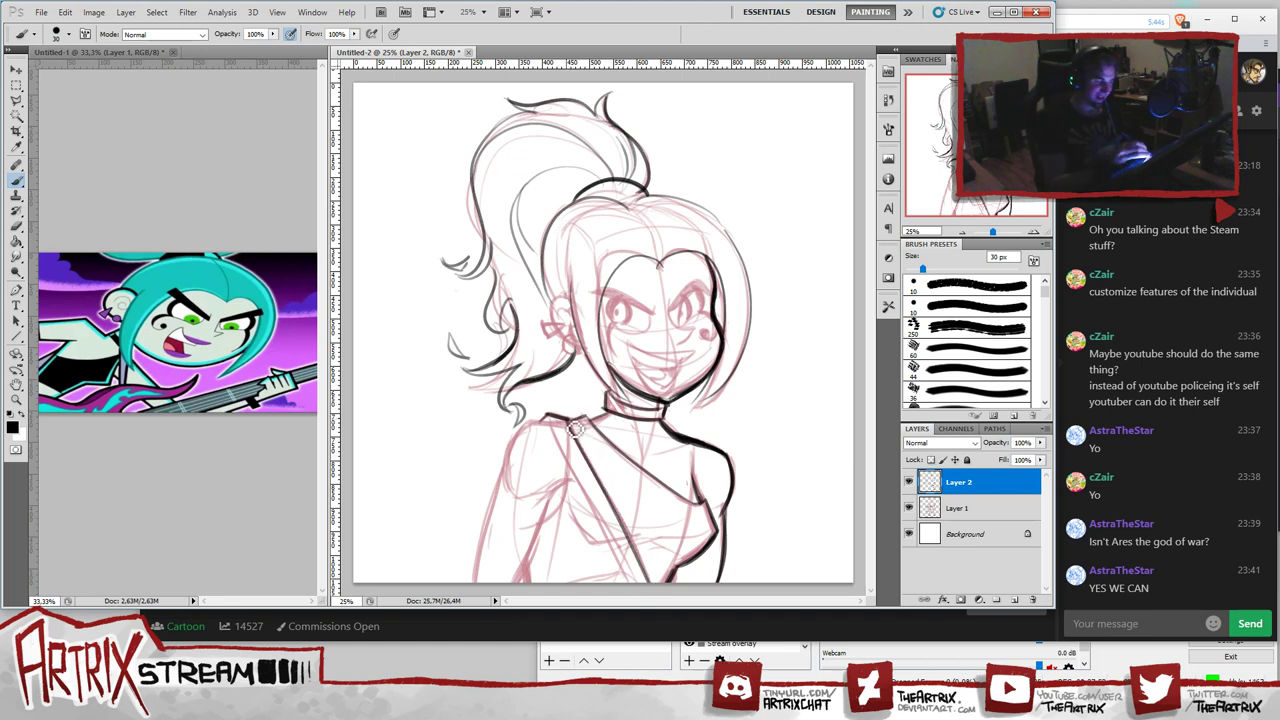
pyautogui.moveTo(575, 428); pyautogui.dragTo(646, 584)
pyautogui.hotkey('ctrl', 'z')
pyautogui.moveTo(574, 422); pyautogui.dragTo(648, 583)
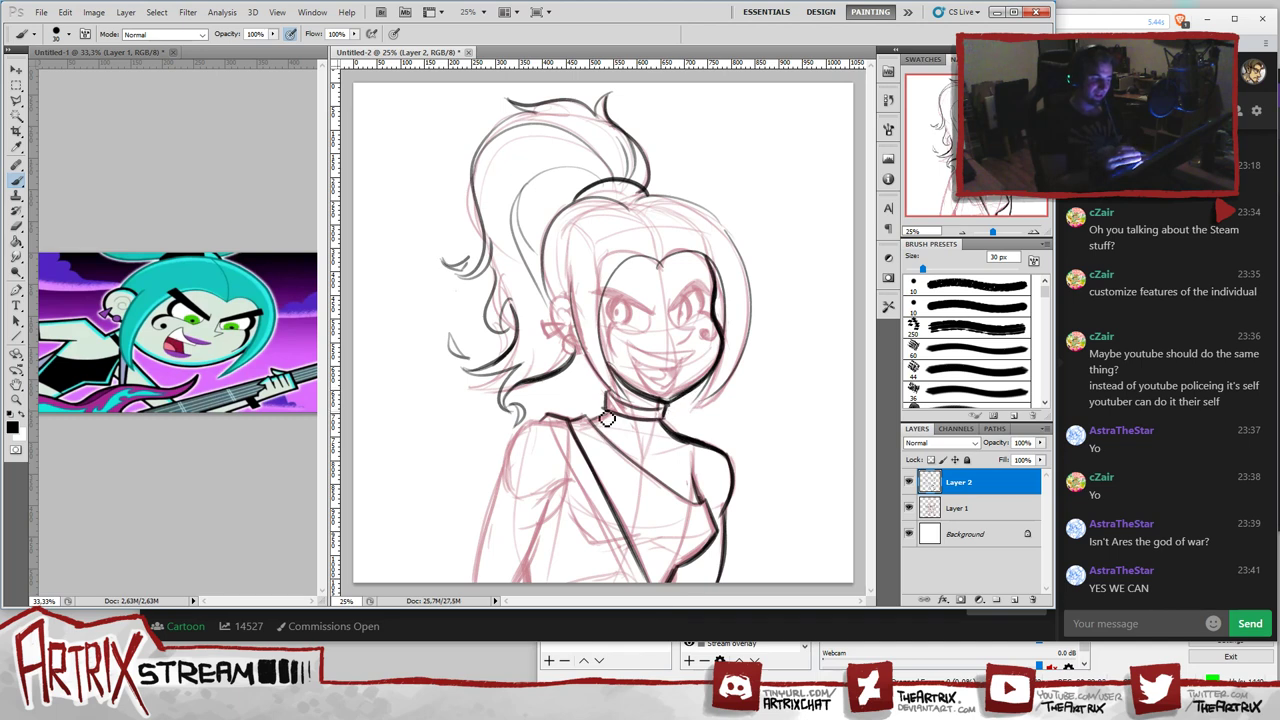
# - Ink the strap's back edge parallel to its front edge, from the shoulder to the canvas bottom
pyautogui.moveTo(550, 422); pyautogui.dragTo(636, 584)
pyautogui.hotkey('ctrl', 'z')
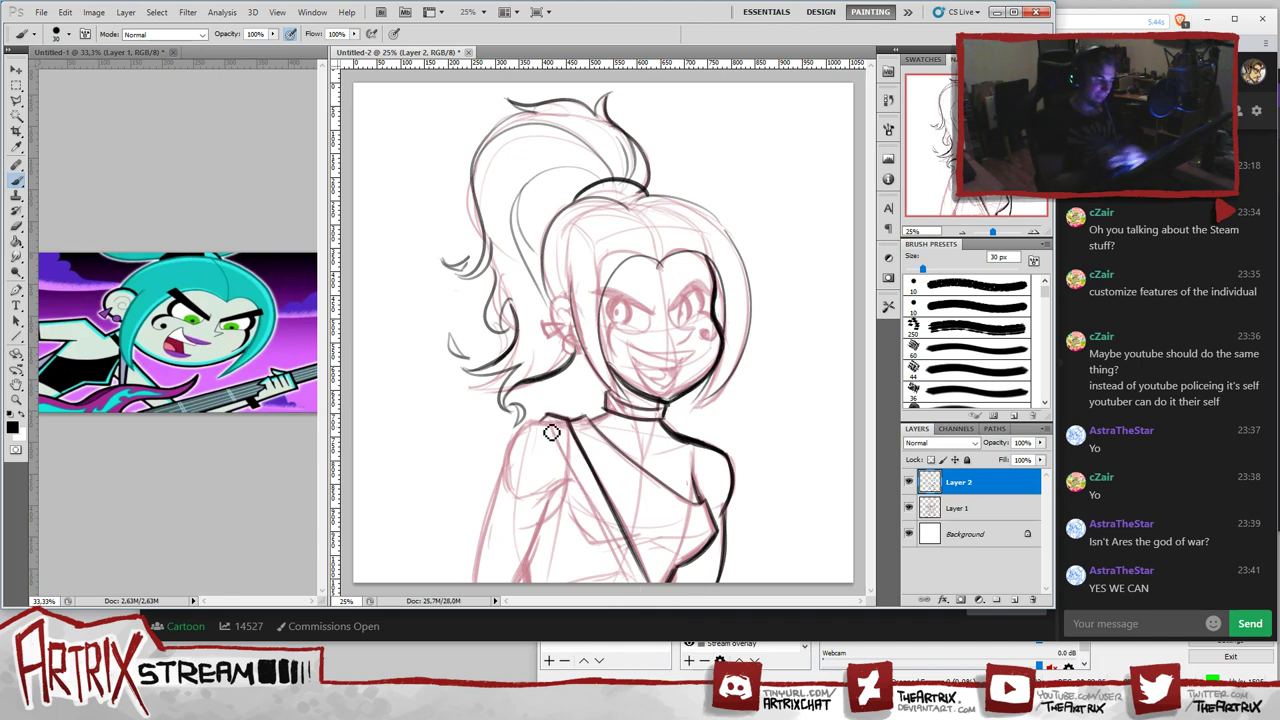
pyautogui.moveTo(553, 423); pyautogui.dragTo(628, 588)
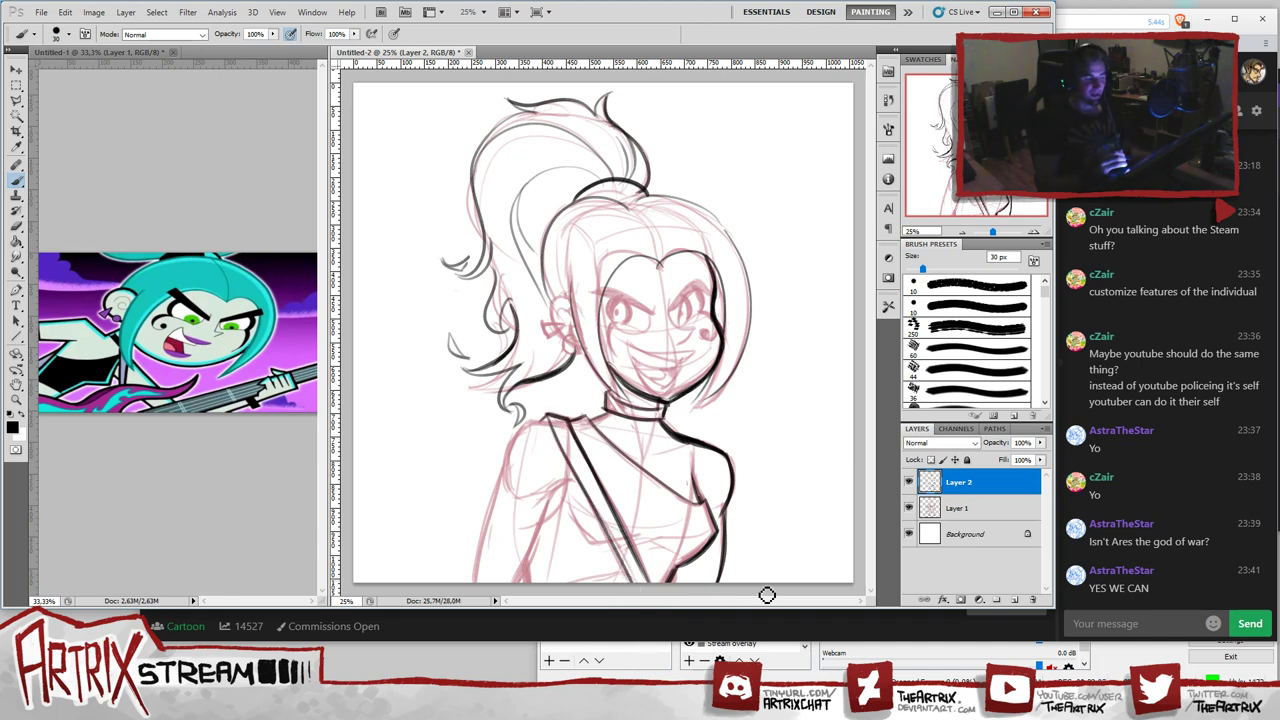
pyautogui.hotkey('ctrl', 'z')
pyautogui.moveTo(553, 423); pyautogui.dragTo(634, 590)
pyautogui.hotkey('ctrl', 'z')
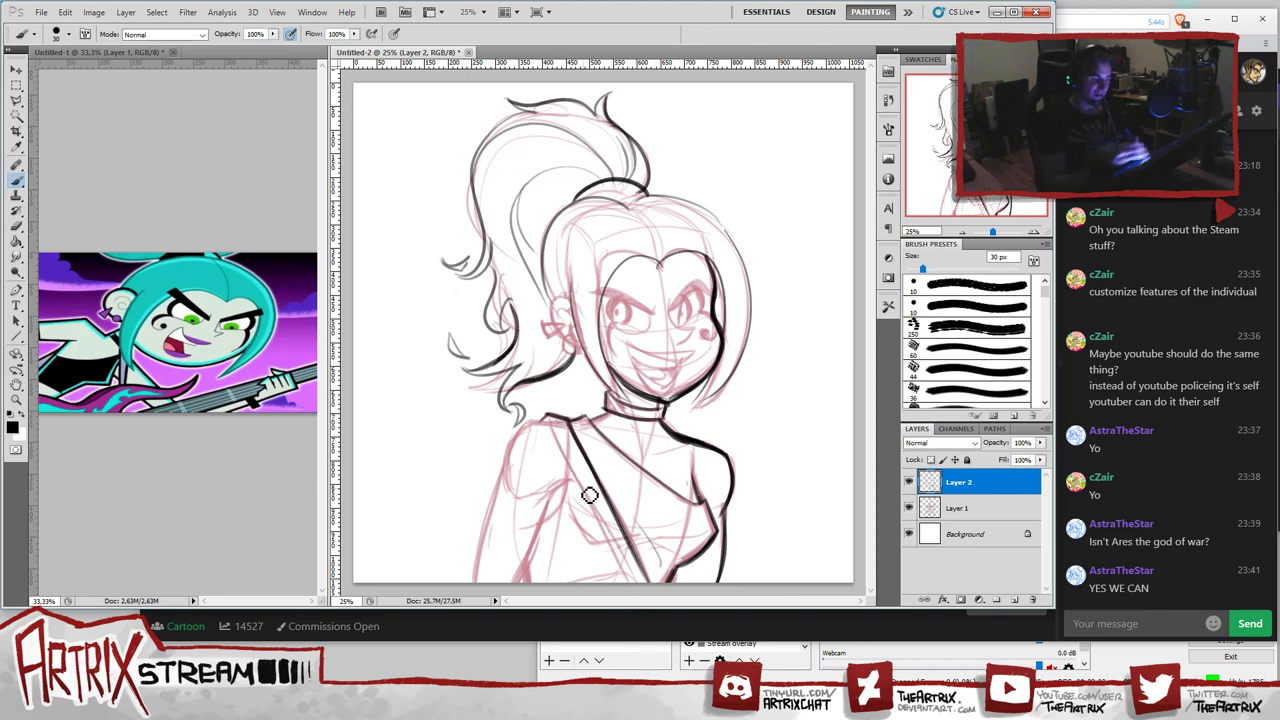
pyautogui.moveTo(554, 425); pyautogui.dragTo(638, 590)
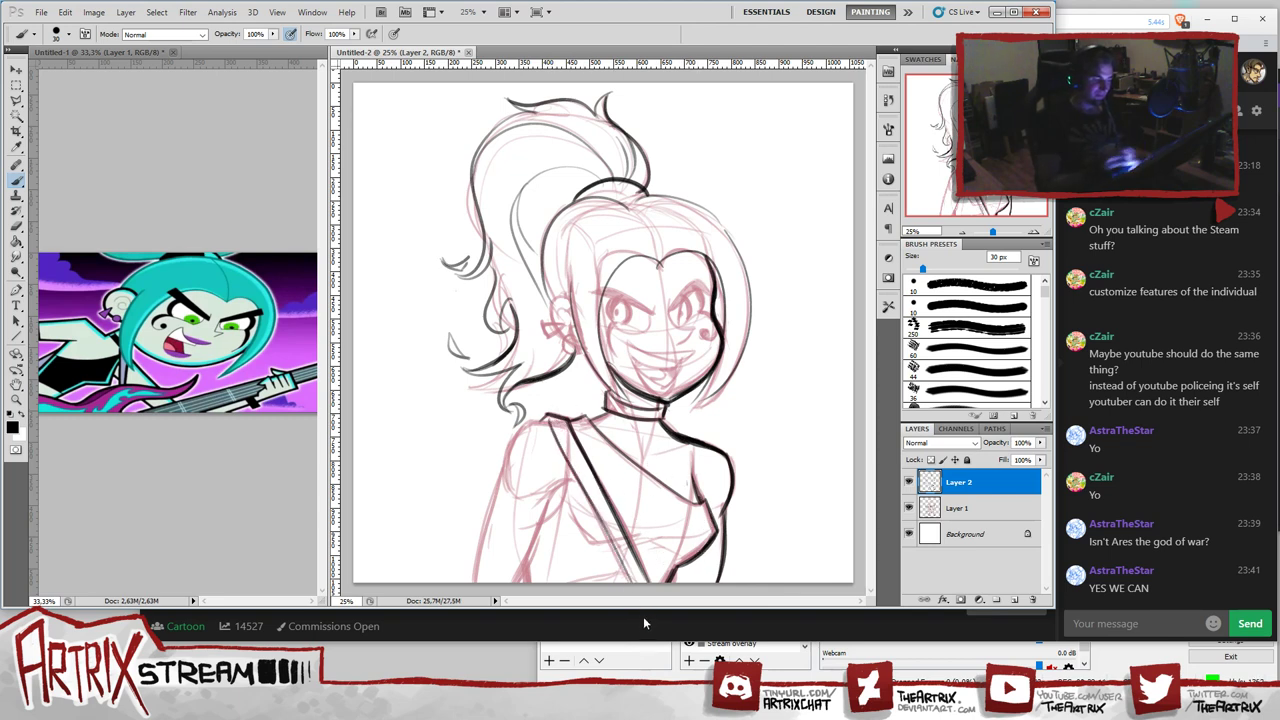
pyautogui.hotkey('ctrl', 'z')
pyautogui.moveTo(554, 427); pyautogui.dragTo(638, 590)
pyautogui.hotkey('ctrl', 'z')
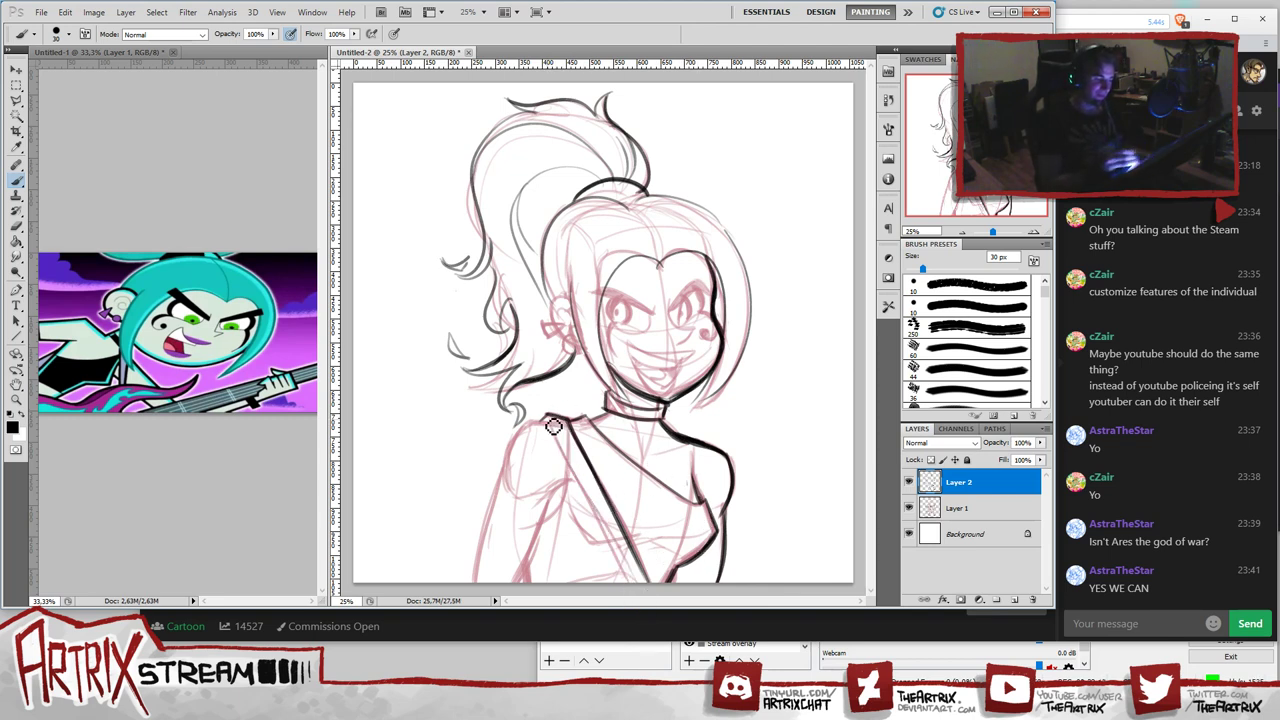
pyautogui.moveTo(554, 426); pyautogui.dragTo(638, 590)
pyautogui.hotkey('ctrl', 'z')
pyautogui.moveTo(553, 426); pyautogui.dragTo(640, 590)
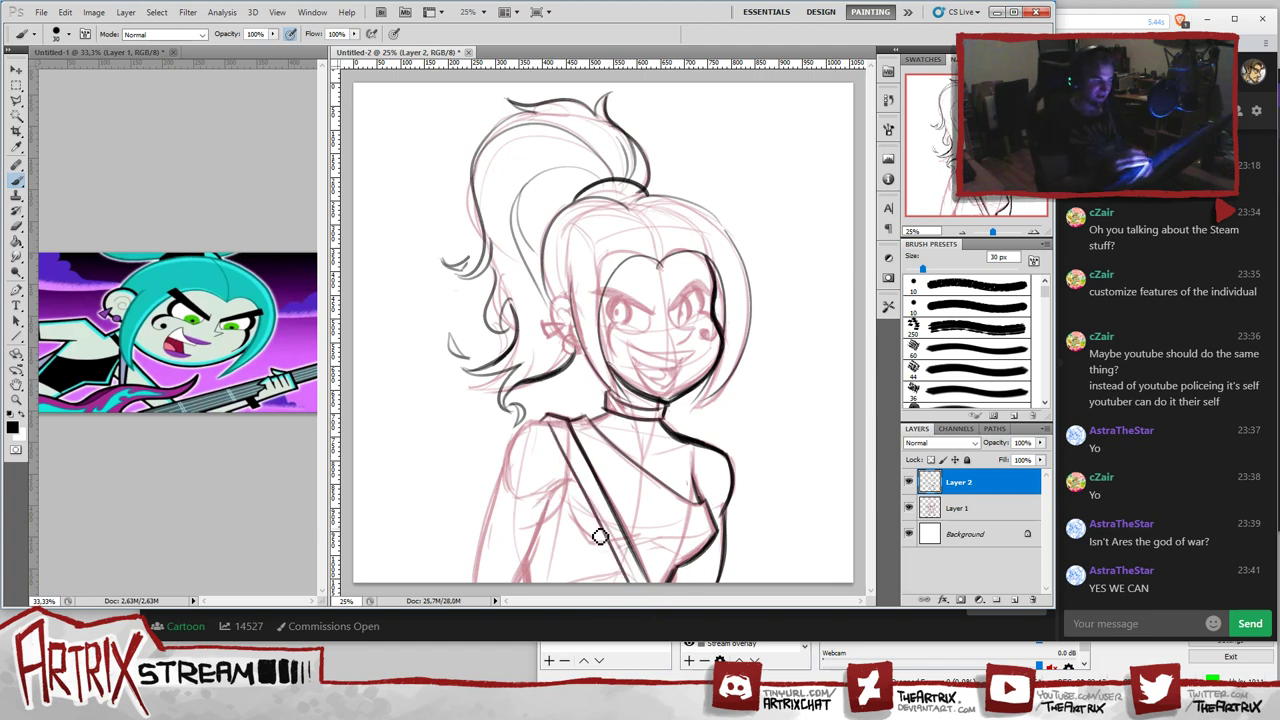
# - Ink the short line under the chest in front of the strap and the angled near chest contour behind the strap
pyautogui.moveTo(634, 553); pyautogui.dragTo(676, 539)
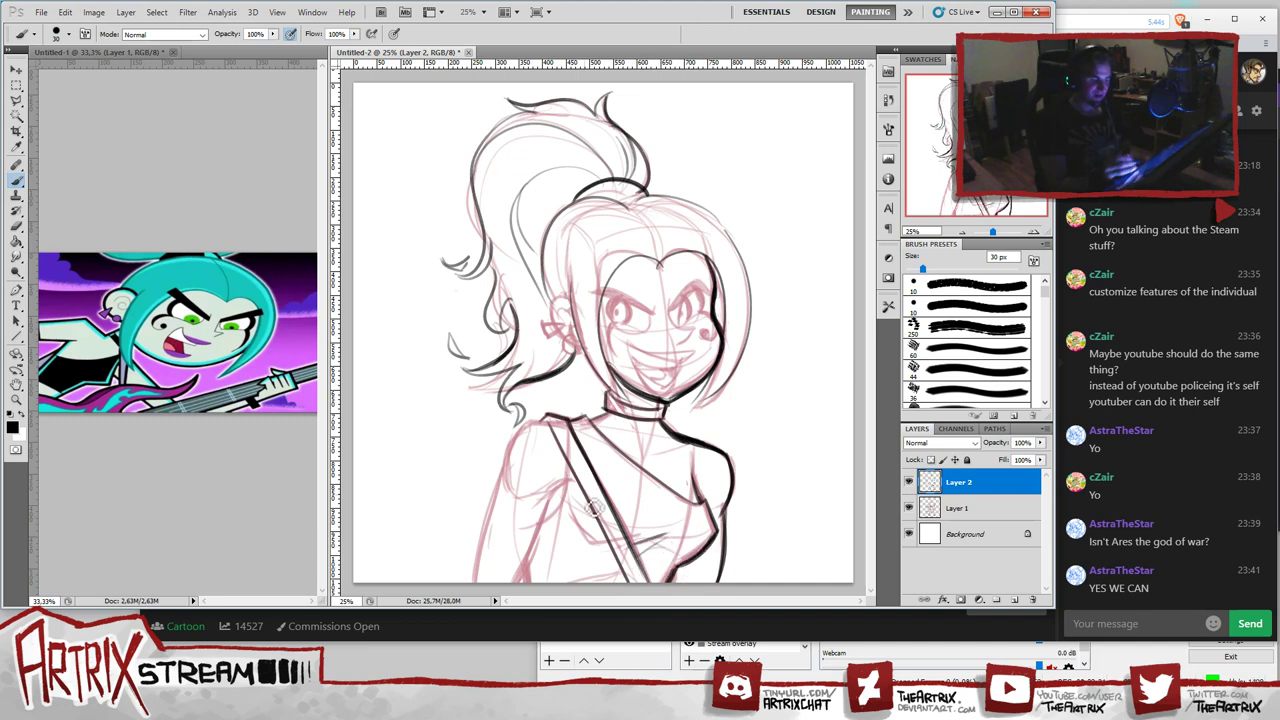
pyautogui.moveTo(573, 516); pyautogui.dragTo(591, 547)
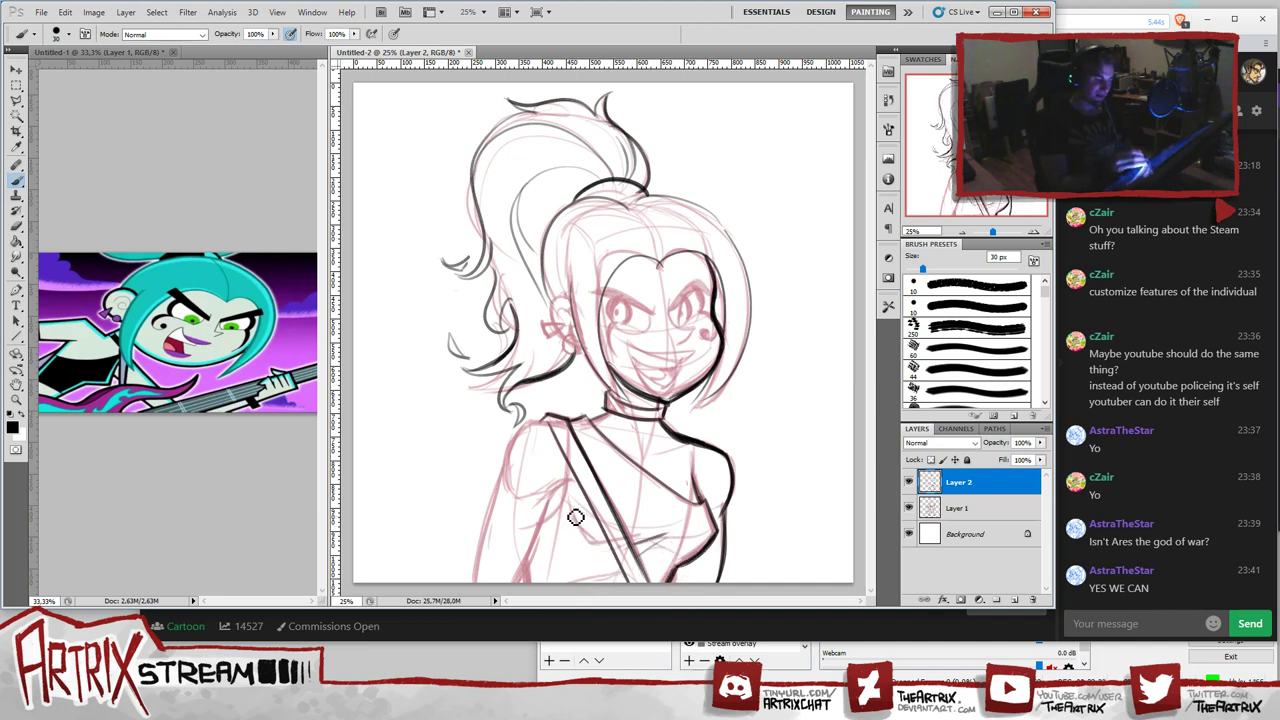
pyautogui.moveTo(572, 514); pyautogui.dragTo(596, 551)
pyautogui.hotkey('ctrl', 'z')
pyautogui.hotkey('ctrl', 'z')
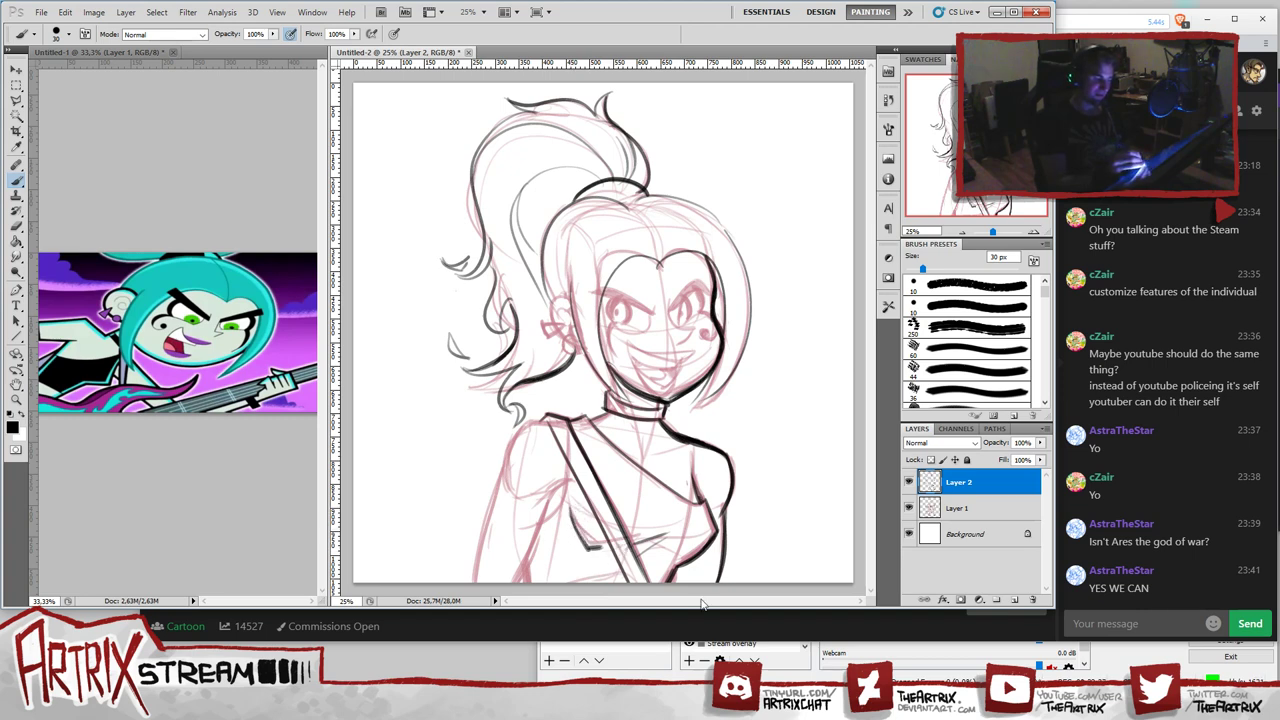
pyautogui.moveTo(670, 700)
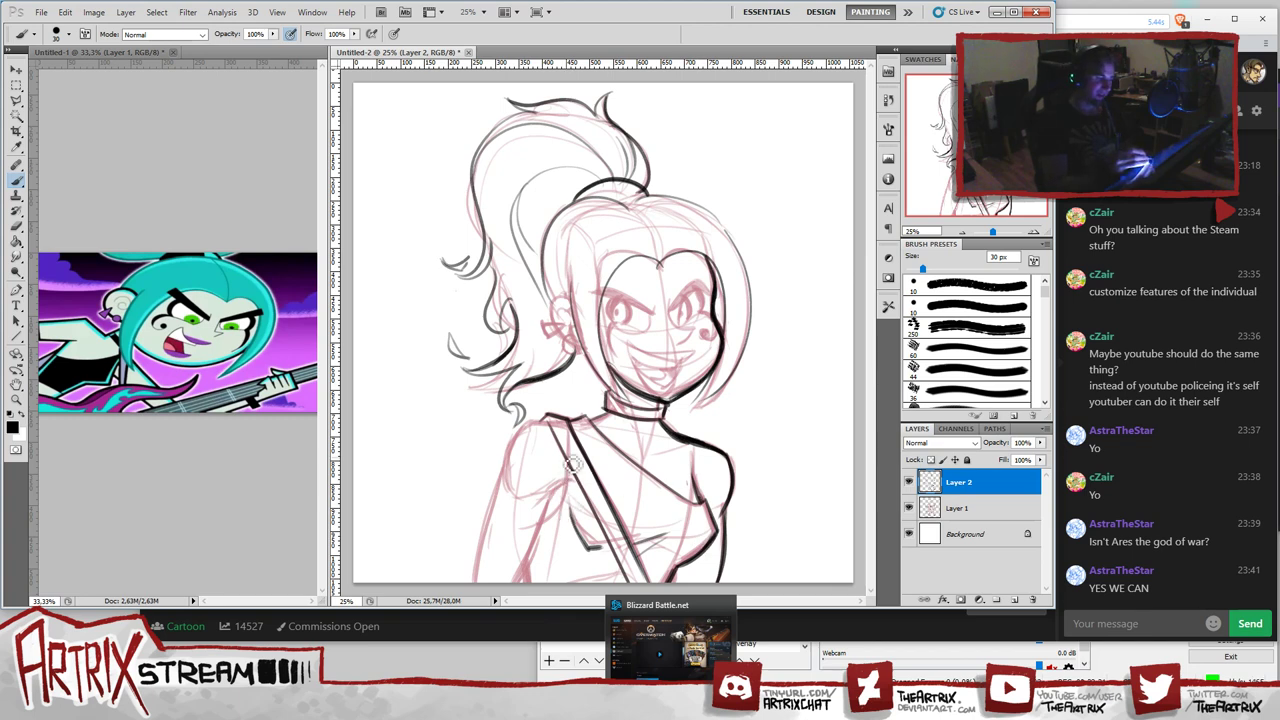
# - Ink the near arm's inner edge from the armpit beside the strap down to the canvas bottom
pyautogui.moveTo(572, 472)
pyautogui.mouseDown()
pyautogui.moveTo(542, 540)
pyautogui.moveTo(568, 478)
pyautogui.mouseUp()
pyautogui.hotkey('ctrl', 'z')
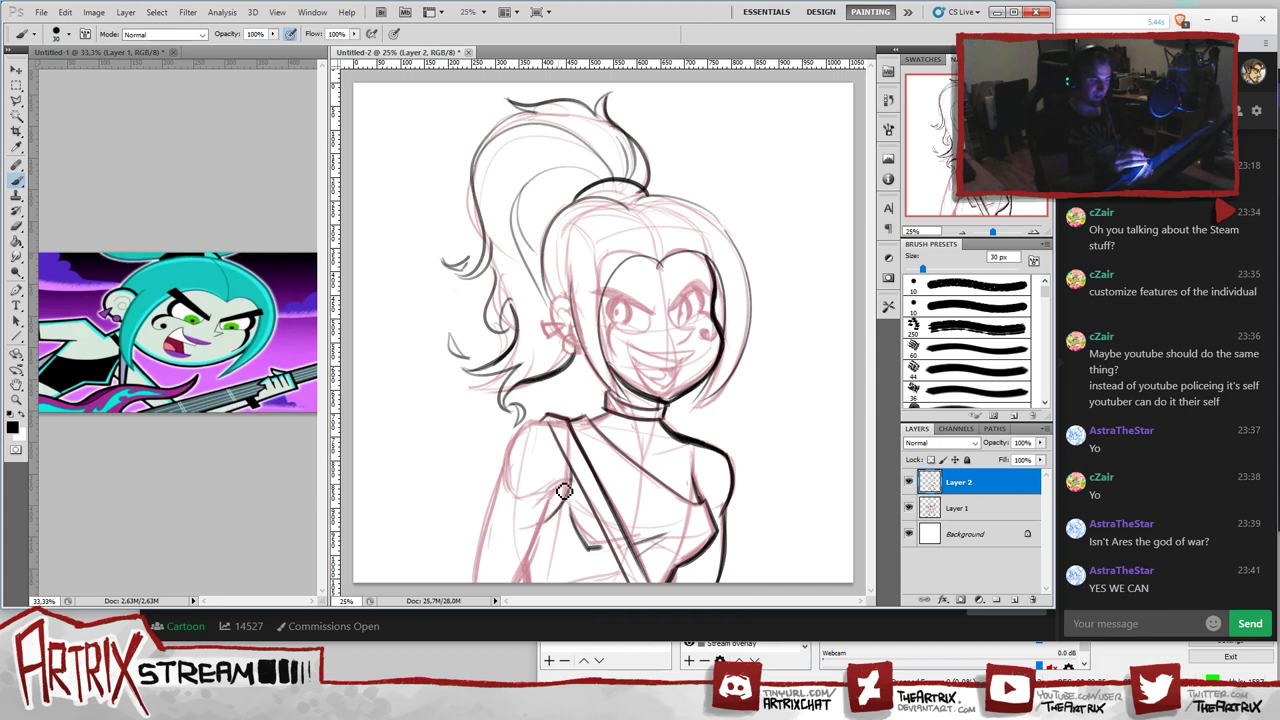
pyautogui.moveTo(549, 522); pyautogui.dragTo(515, 582)
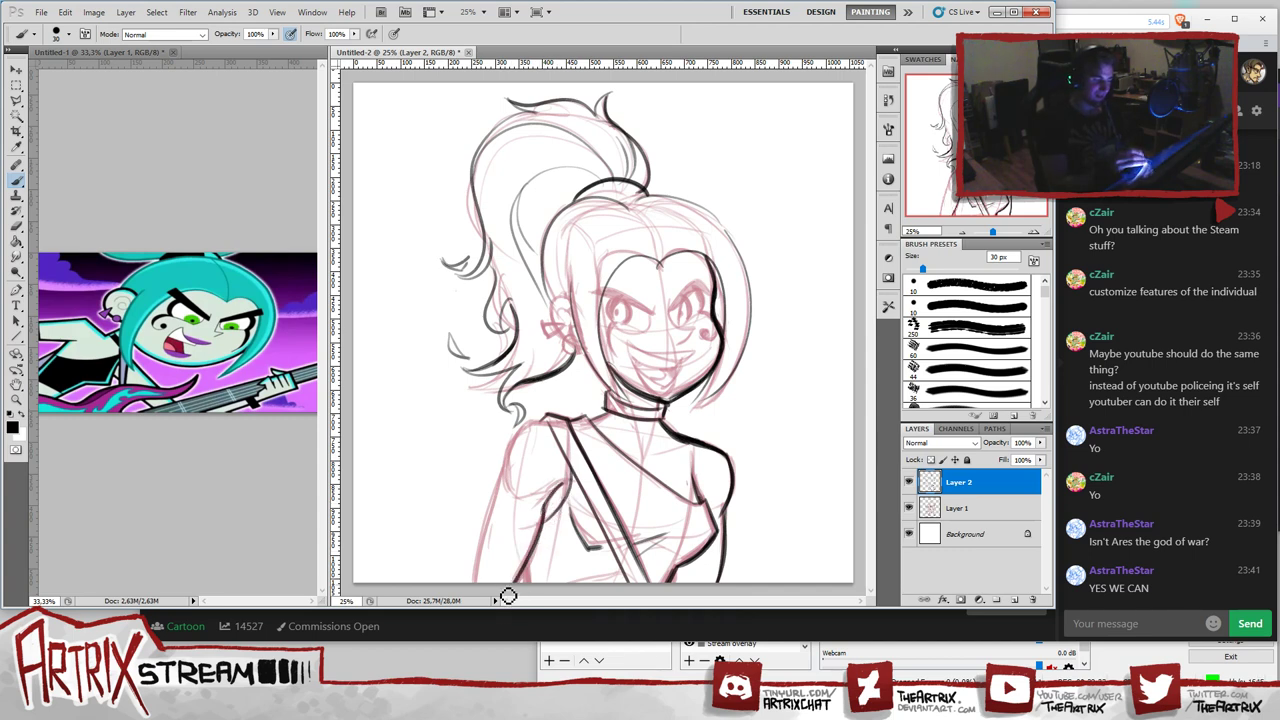
# - Ink the near arm's outer edge in one long, slightly curved line from below the shoulder to the canvas bottom
pyautogui.moveTo(499, 468); pyautogui.dragTo(475, 582)
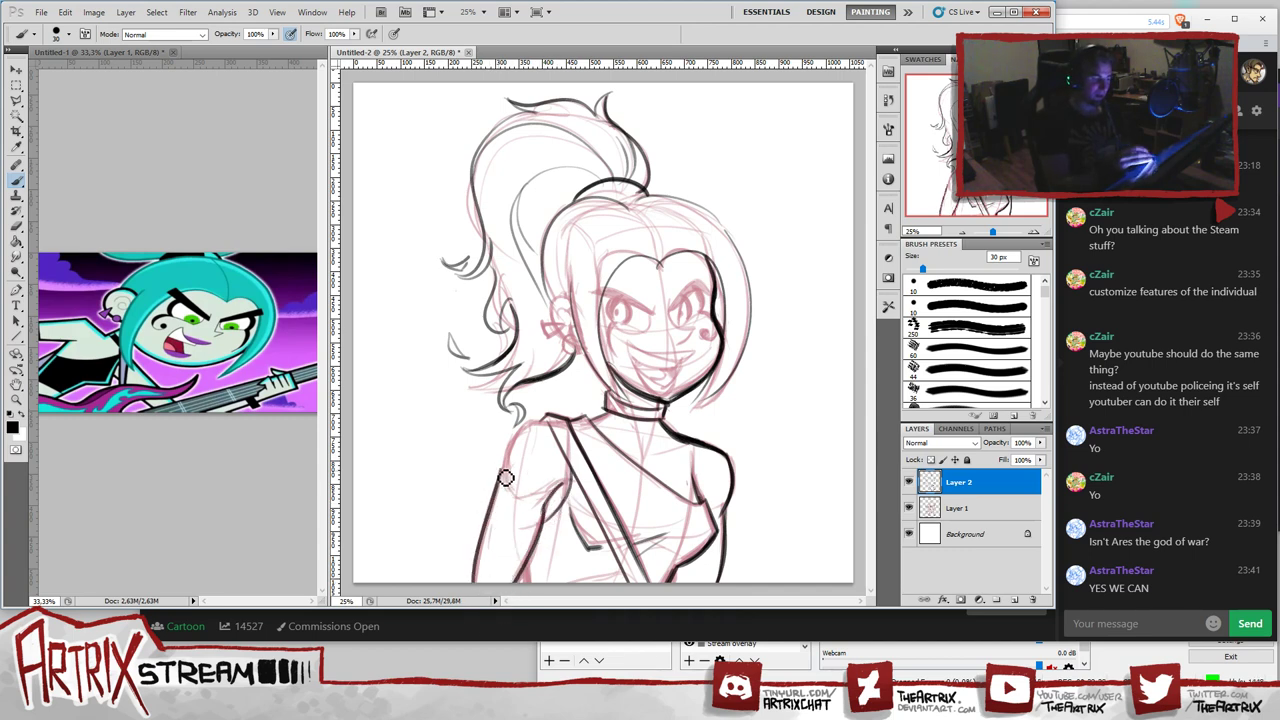
pyautogui.hotkey('ctrl', 'z')
pyautogui.moveTo(507, 468); pyautogui.dragTo(476, 582)
pyautogui.hotkey('ctrl', 'z')
pyautogui.moveTo(508, 466); pyautogui.dragTo(476, 584)
pyautogui.hotkey('ctrl', 'z')
pyautogui.moveTo(506, 466); pyautogui.dragTo(473, 584)
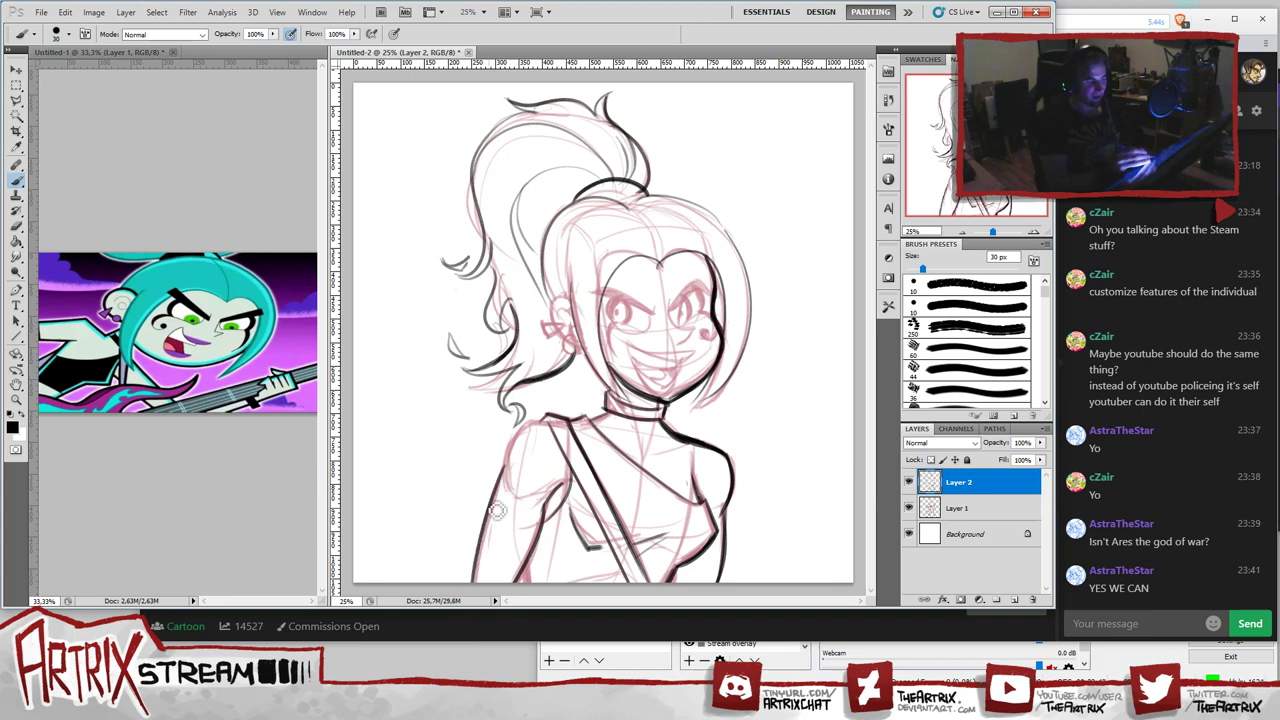
# - Ink the outer arm and shoulder outline and the tapered hair lock running from the chin up the cheek
pyautogui.moveTo(506, 468); pyautogui.dragTo(470, 584)
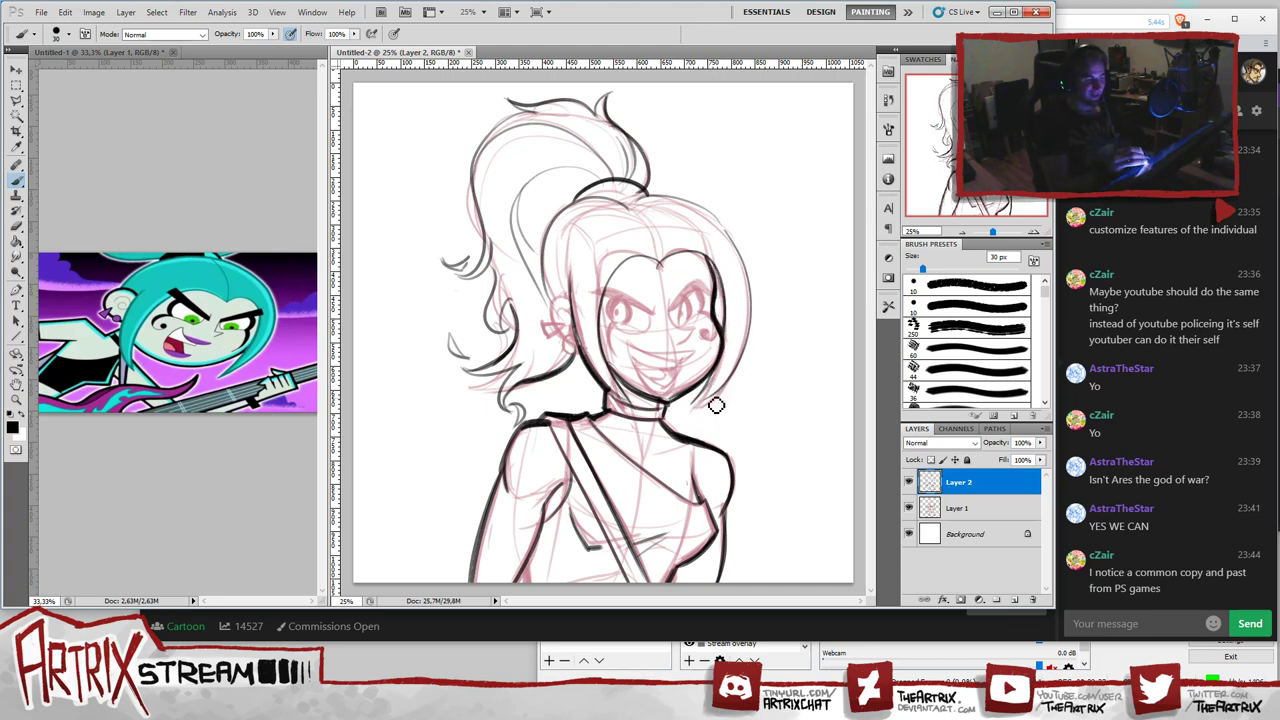
pyautogui.moveTo(697, 410); pyautogui.dragTo(732, 350)
pyautogui.moveTo(697, 410); pyautogui.dragTo(736, 349)
pyautogui.hotkey('ctrl', 'z')
pyautogui.moveTo(696, 409); pyautogui.dragTo(740, 348)
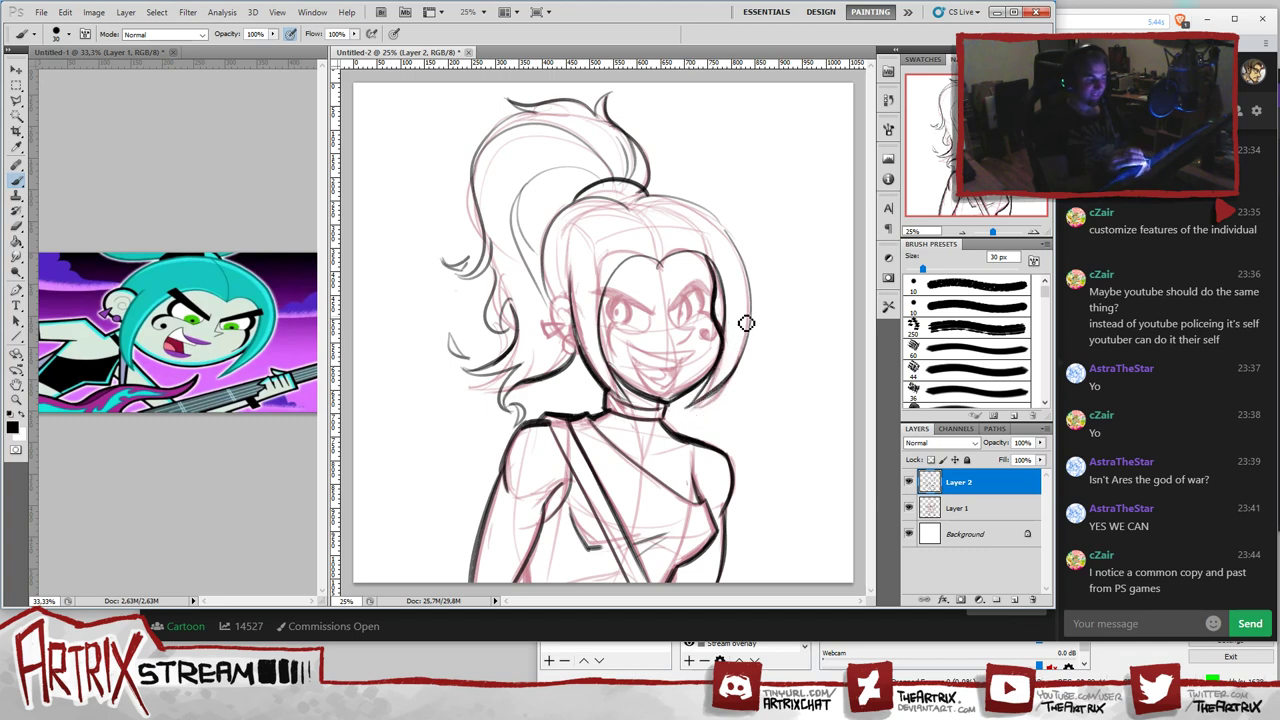
pyautogui.moveTo(698, 412); pyautogui.dragTo(742, 346)
pyautogui.hotkey('ctrl', 'alt', 'z')
pyautogui.hotkey('ctrl', 'alt', 'z')
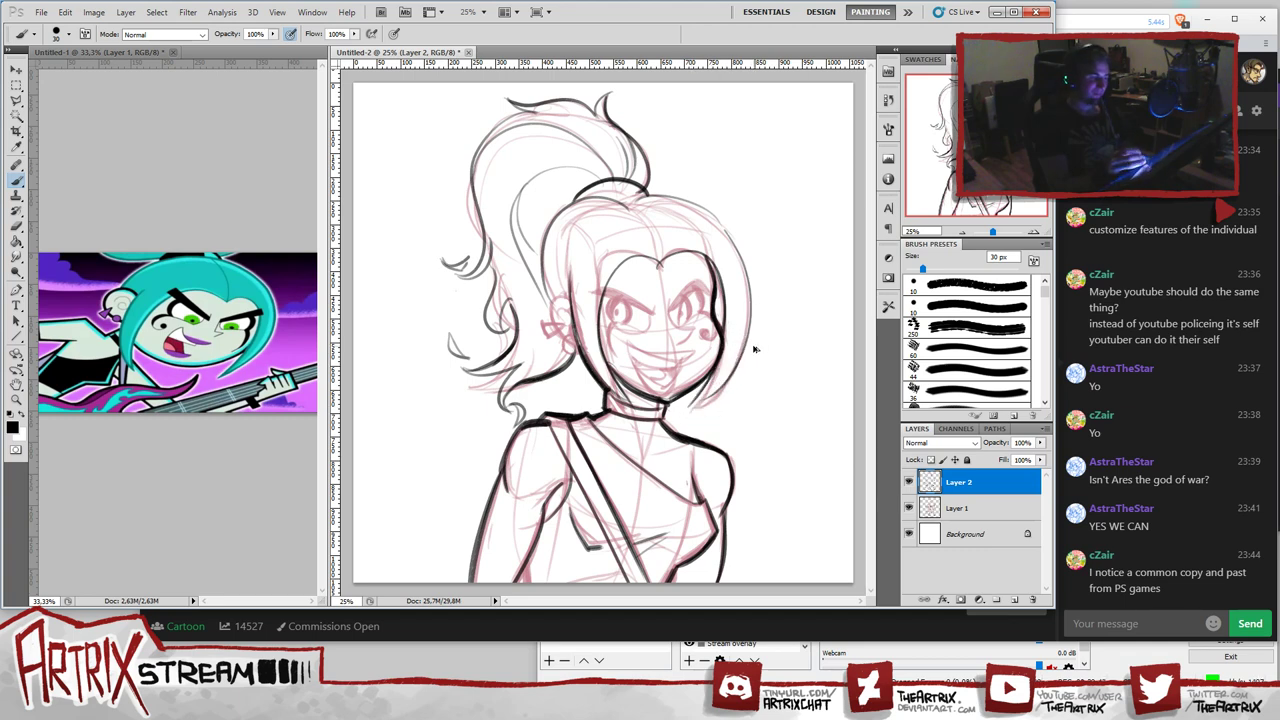
pyautogui.hotkey('ctrl', 'z')
pyautogui.moveTo(694, 417)
pyautogui.mouseDown()
pyautogui.moveTo(741, 327)
pyautogui.moveTo(752, 360)
pyautogui.mouseUp()
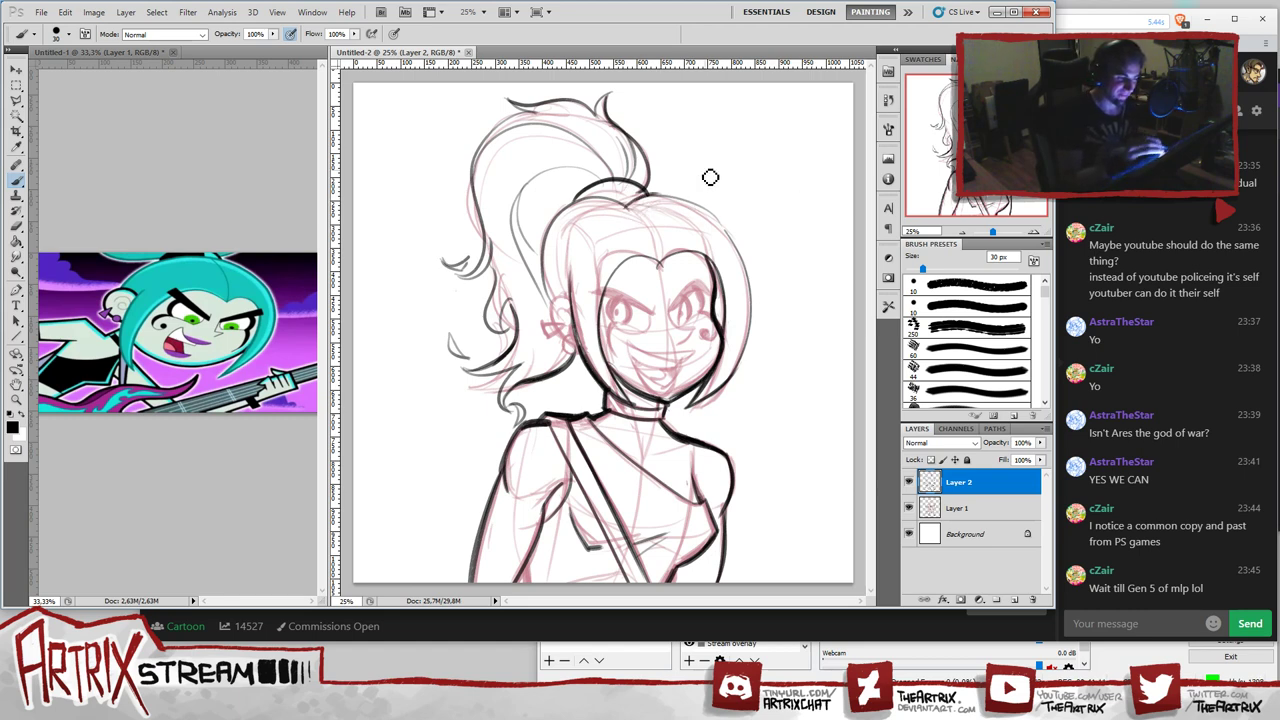
# - Set the brush to 35 px and ink the crown of the hair from the parting toward the far side of the head
pyautogui.moveTo(642, 198); pyautogui.dragTo(684, 205)
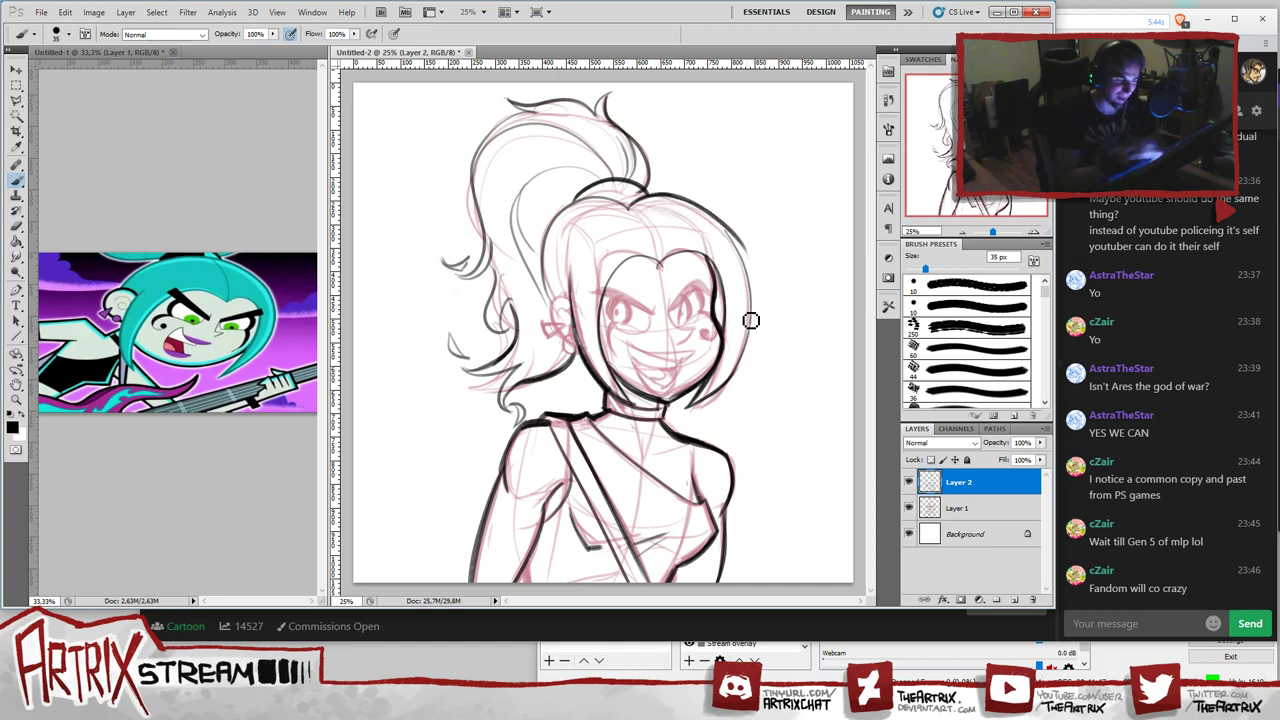
pyautogui.moveTo(664, 197); pyautogui.dragTo(743, 246)
pyautogui.hotkey('ctrl', 'z')
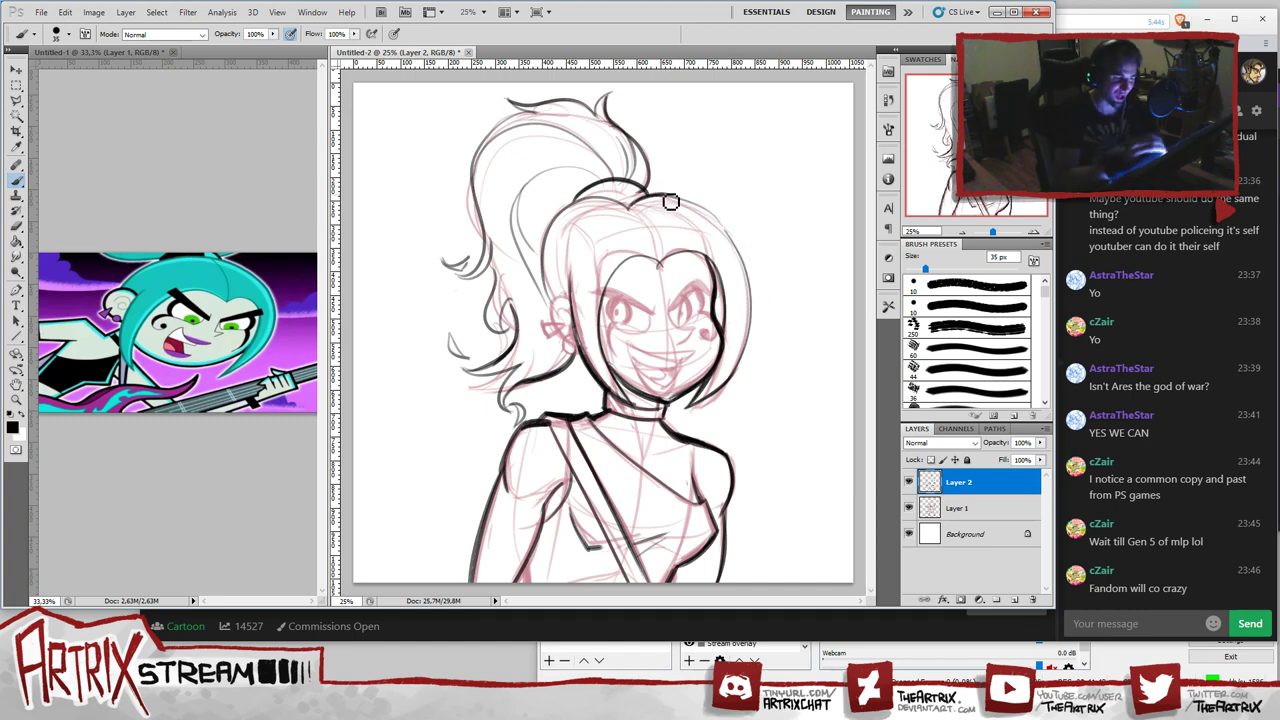
pyautogui.moveTo(664, 197); pyautogui.dragTo(740, 251)
pyautogui.hotkey('ctrl', 'z')
pyautogui.moveTo(668, 198); pyautogui.dragTo(748, 305)
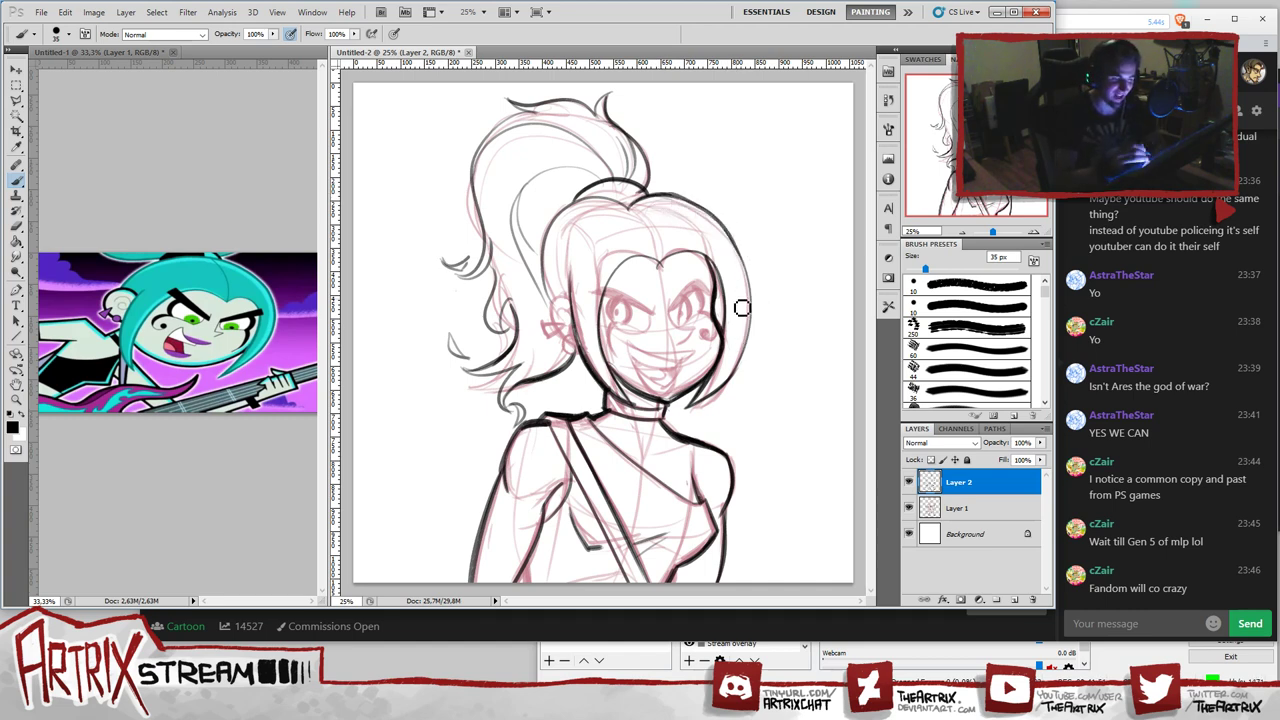
# - Extend the thick outer hair outline from the crown down to eye level on the side opposite the ponytail
pyautogui.moveTo(680, 202); pyautogui.dragTo(757, 319)
pyautogui.hotkey('ctrl', 'z')
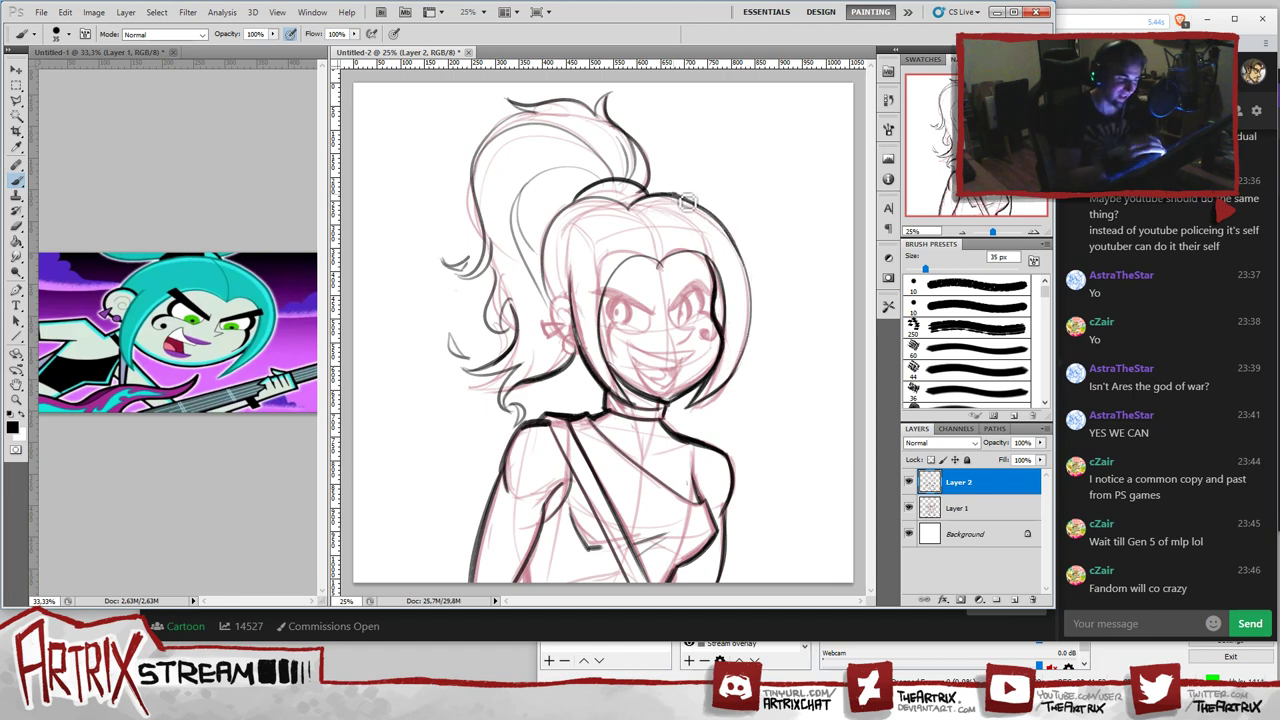
pyautogui.moveTo(681, 202); pyautogui.dragTo(745, 322)
pyautogui.hotkey('ctrl', 'z')
pyautogui.moveTo(680, 202); pyautogui.dragTo(752, 275)
pyautogui.hotkey('ctrl', 'z')
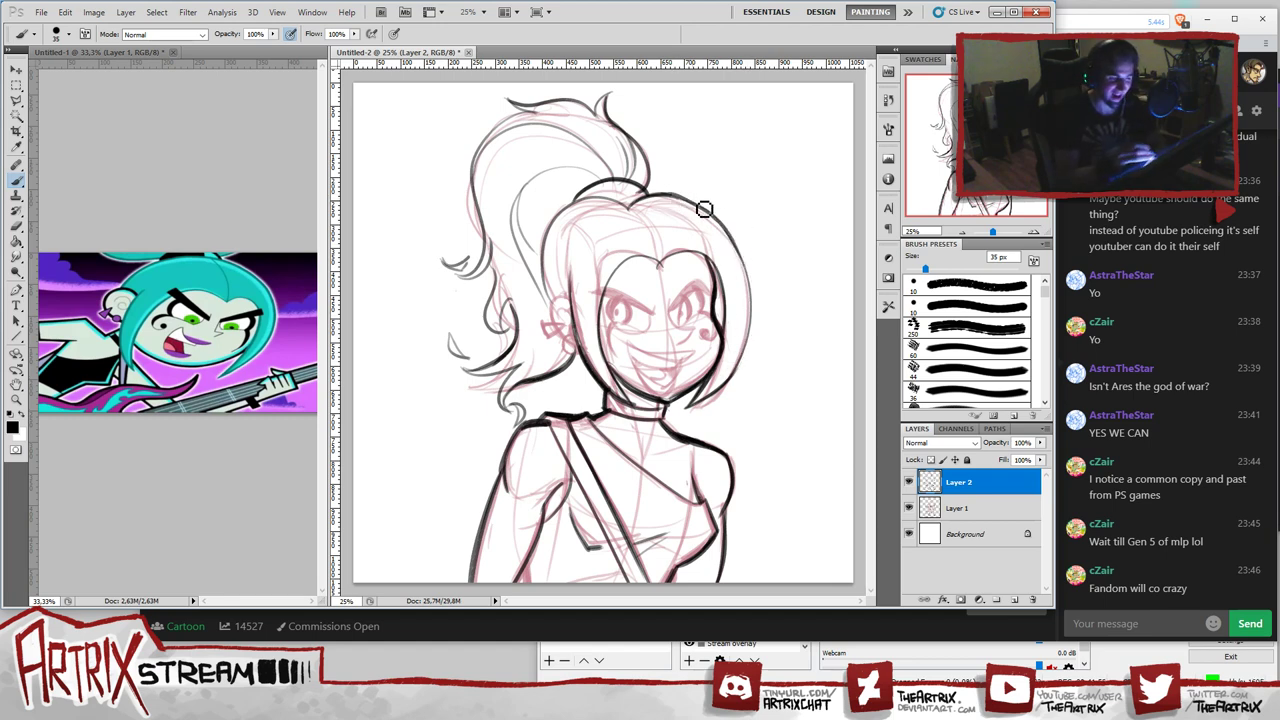
pyautogui.moveTo(712, 220); pyautogui.dragTo(749, 305)
pyautogui.moveTo(734, 237); pyautogui.dragTo(748, 345)
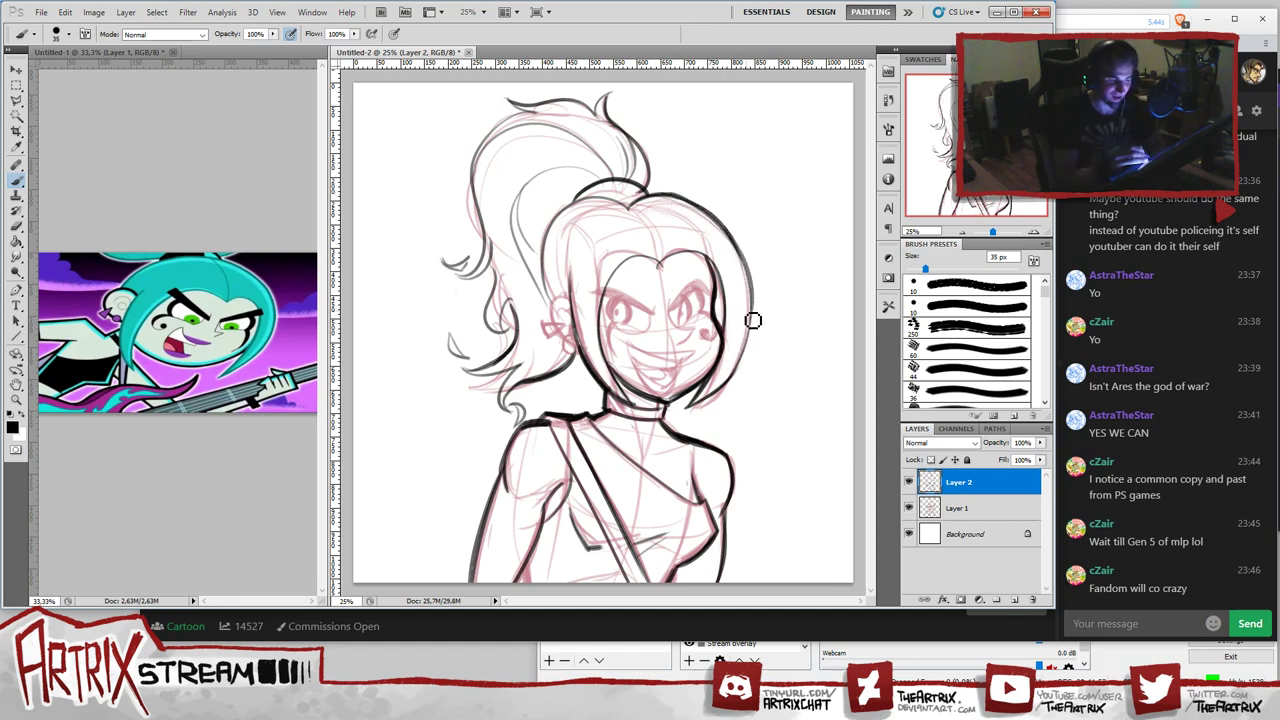
# - Ink the lower outer hair outline in one smooth curve from eye level down toward the lock's tip by the chin
pyautogui.moveTo(744, 253); pyautogui.dragTo(738, 380)
pyautogui.hotkey('ctrl', 'z')
pyautogui.moveTo(752, 280); pyautogui.dragTo(730, 384)
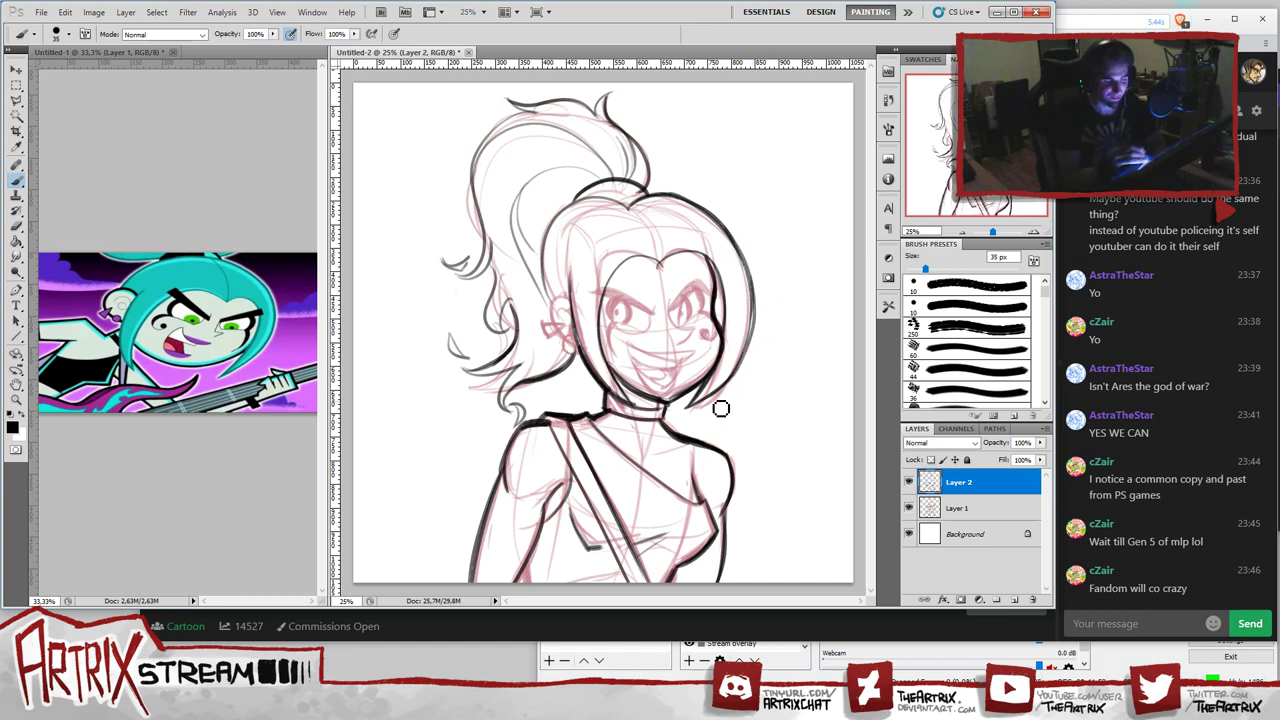
pyautogui.hotkey('ctrl', 'z')
pyautogui.moveTo(757, 288); pyautogui.dragTo(732, 376)
pyautogui.hotkey('ctrl', 'z')
pyautogui.moveTo(757, 282); pyautogui.dragTo(748, 368)
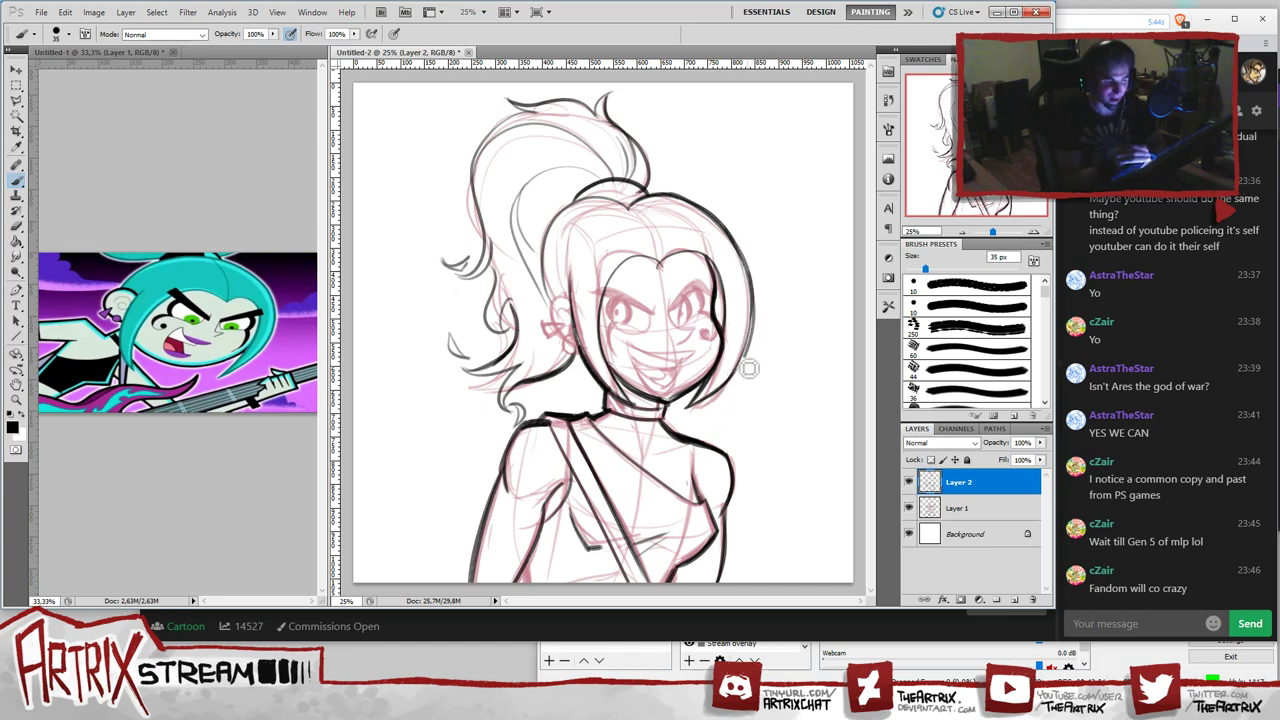
pyautogui.hotkey('ctrl', 'z')
pyautogui.moveTo(755, 298); pyautogui.dragTo(726, 380)
pyautogui.hotkey('ctrl', 'z')
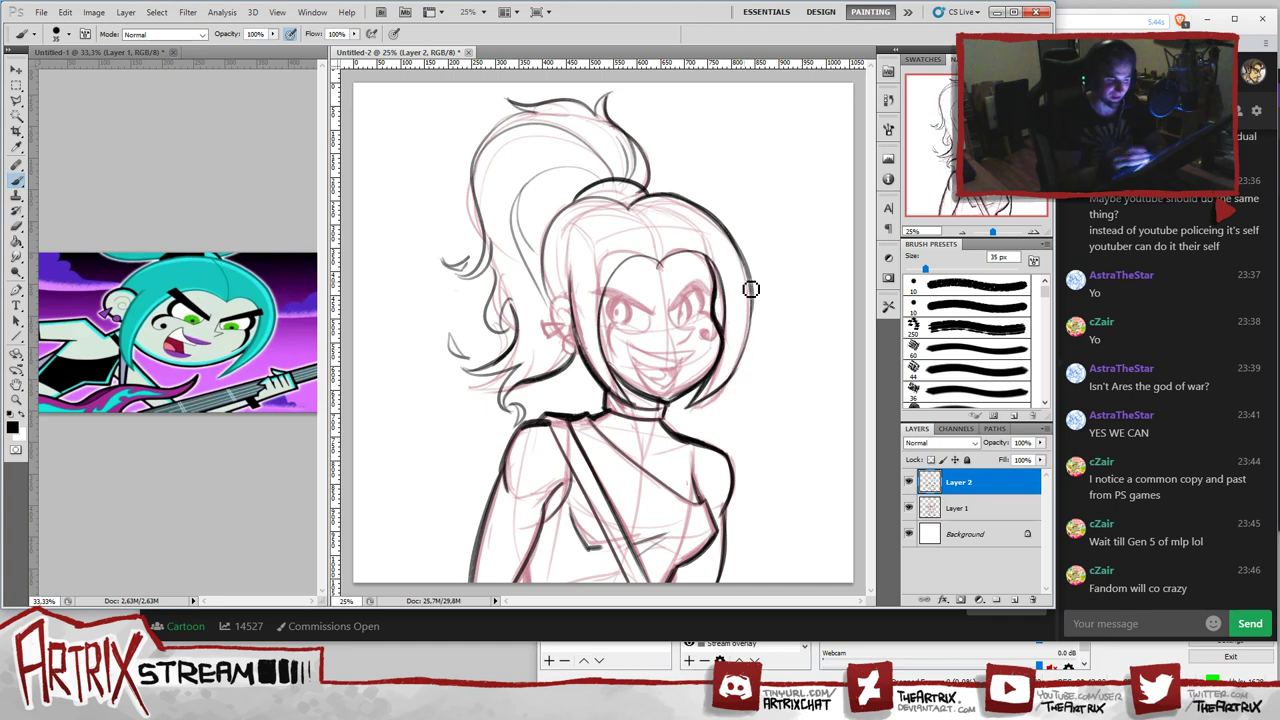
pyautogui.moveTo(749, 268); pyautogui.dragTo(726, 388)
pyautogui.hotkey('ctrl', 'z')
pyautogui.moveTo(755, 278); pyautogui.dragTo(721, 404)
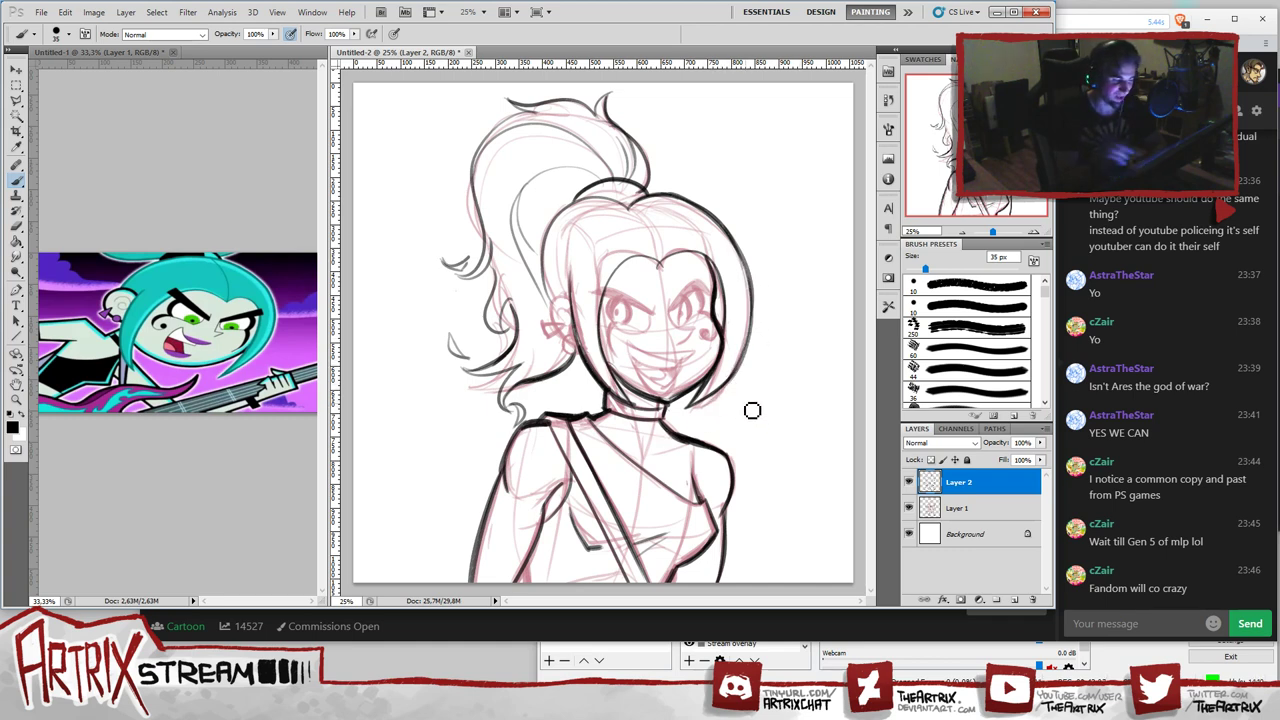
# - Reduce the brush to 25 px and ink the ear with its earring and the hair edge above the ear
pyautogui.press('[')
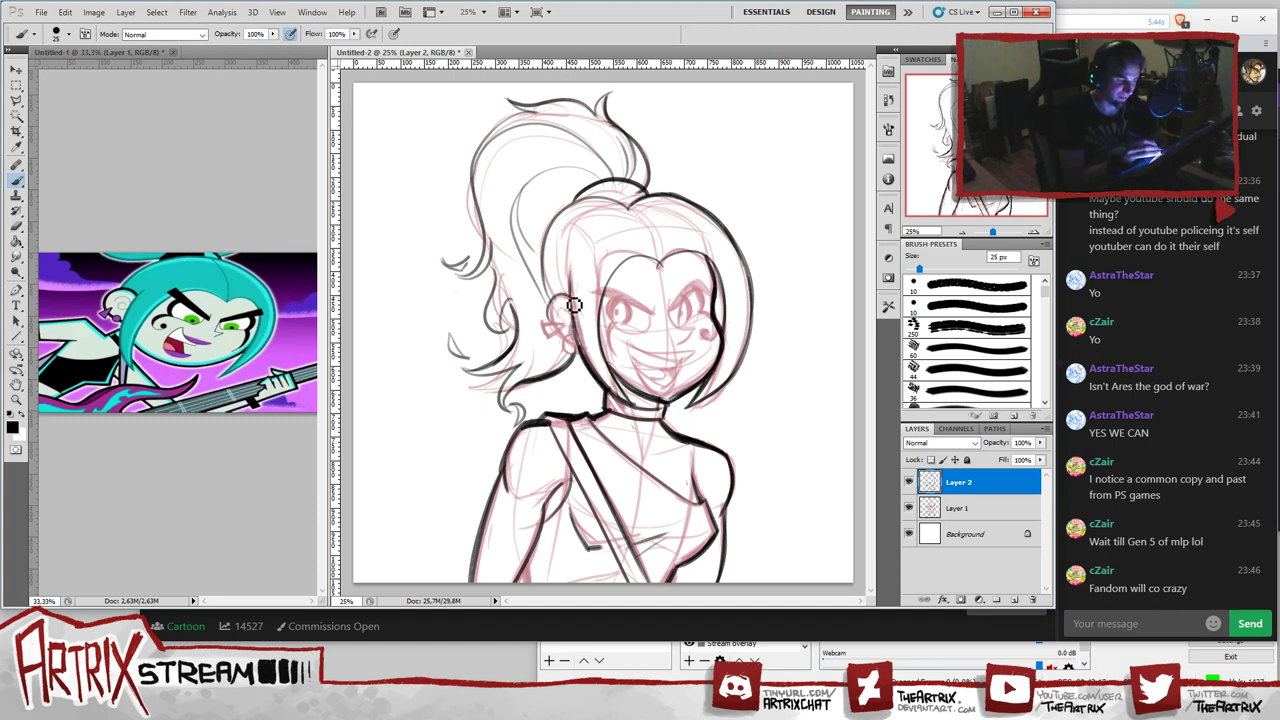
pyautogui.moveTo(570, 303); pyautogui.dragTo(566, 331)
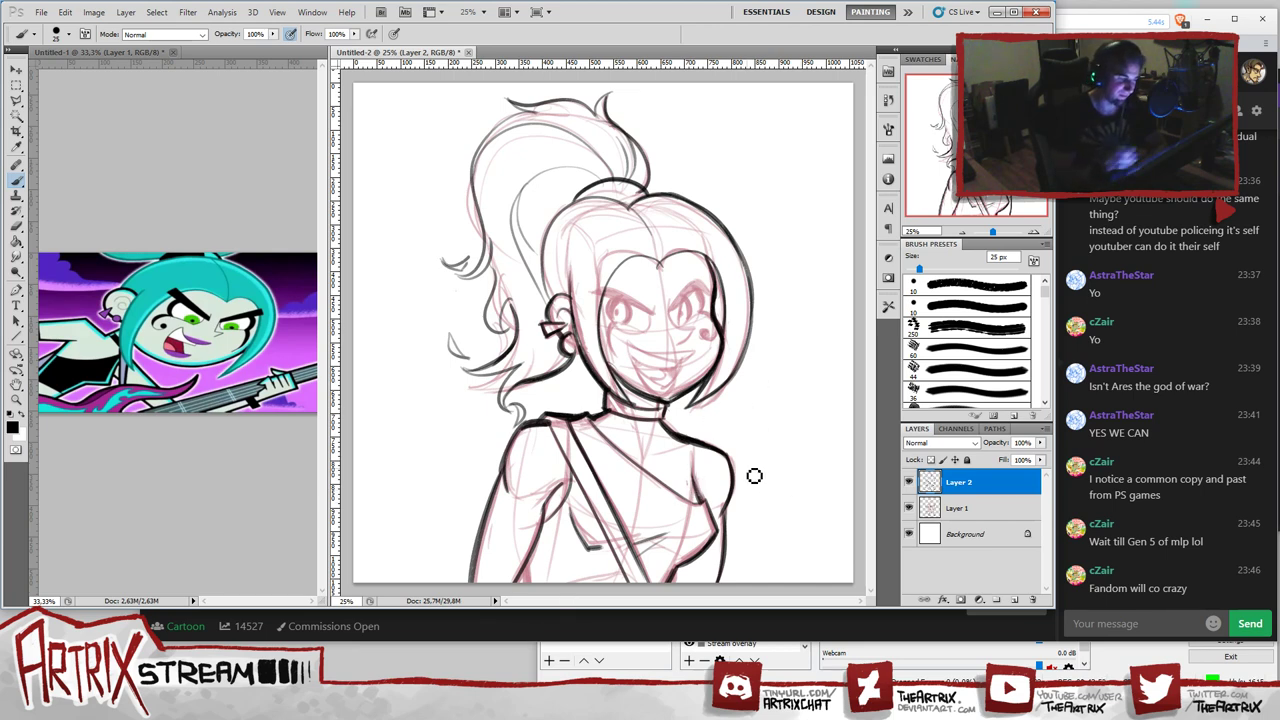
pyautogui.moveTo(550, 296); pyautogui.dragTo(557, 230)
pyautogui.hotkey('ctrl', 'alt', 'z')
pyautogui.hotkey('ctrl', 'alt', 'z')
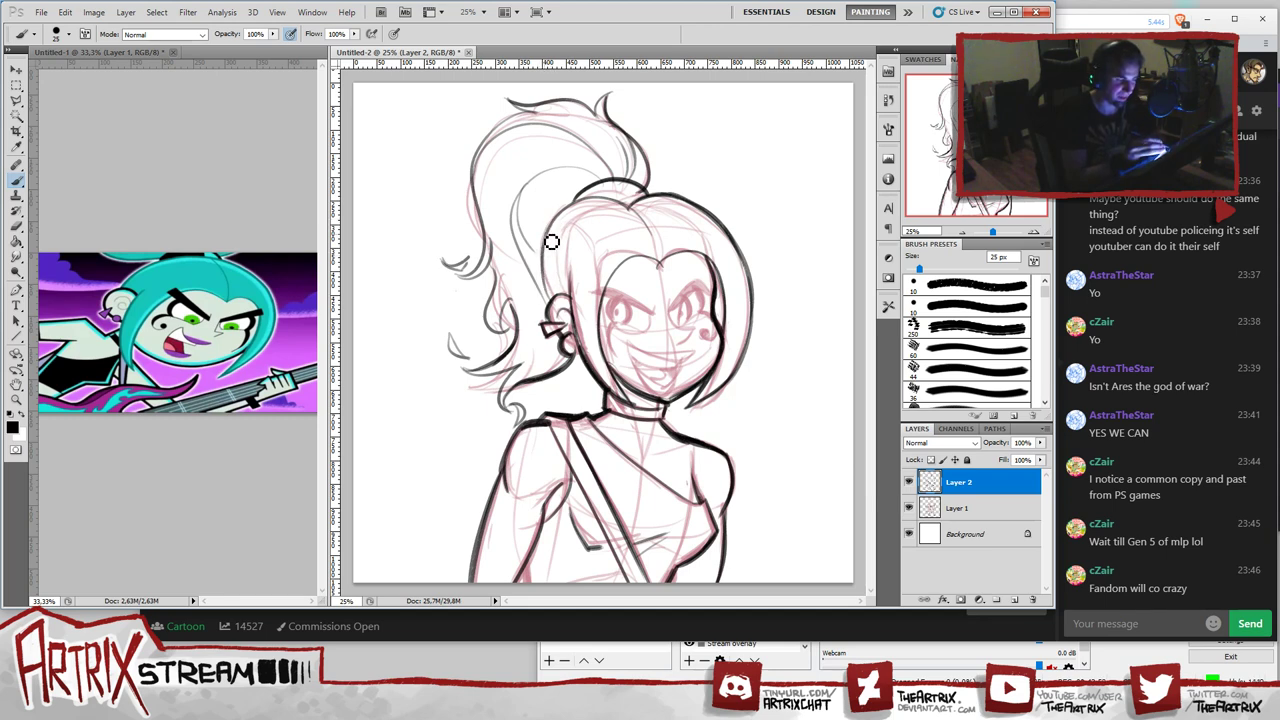
pyautogui.moveTo(556, 234); pyautogui.dragTo(546, 298)
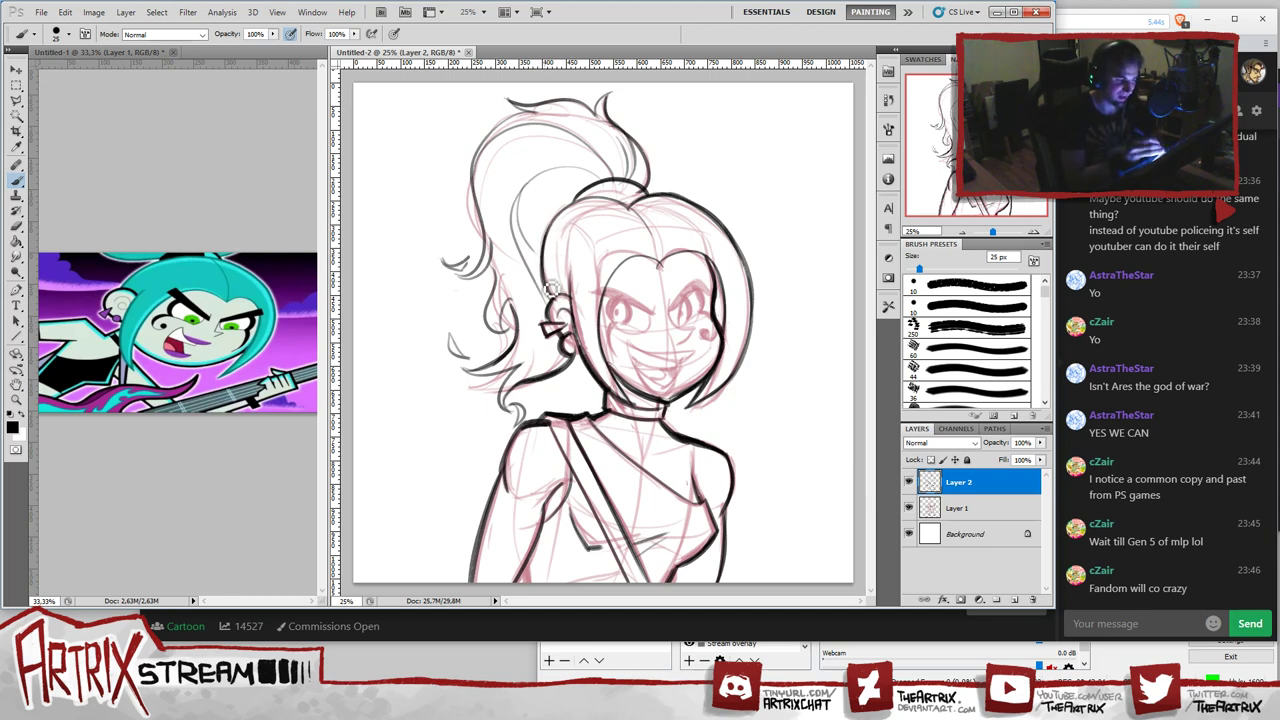
pyautogui.hotkey('ctrl', 'alt', 'z')
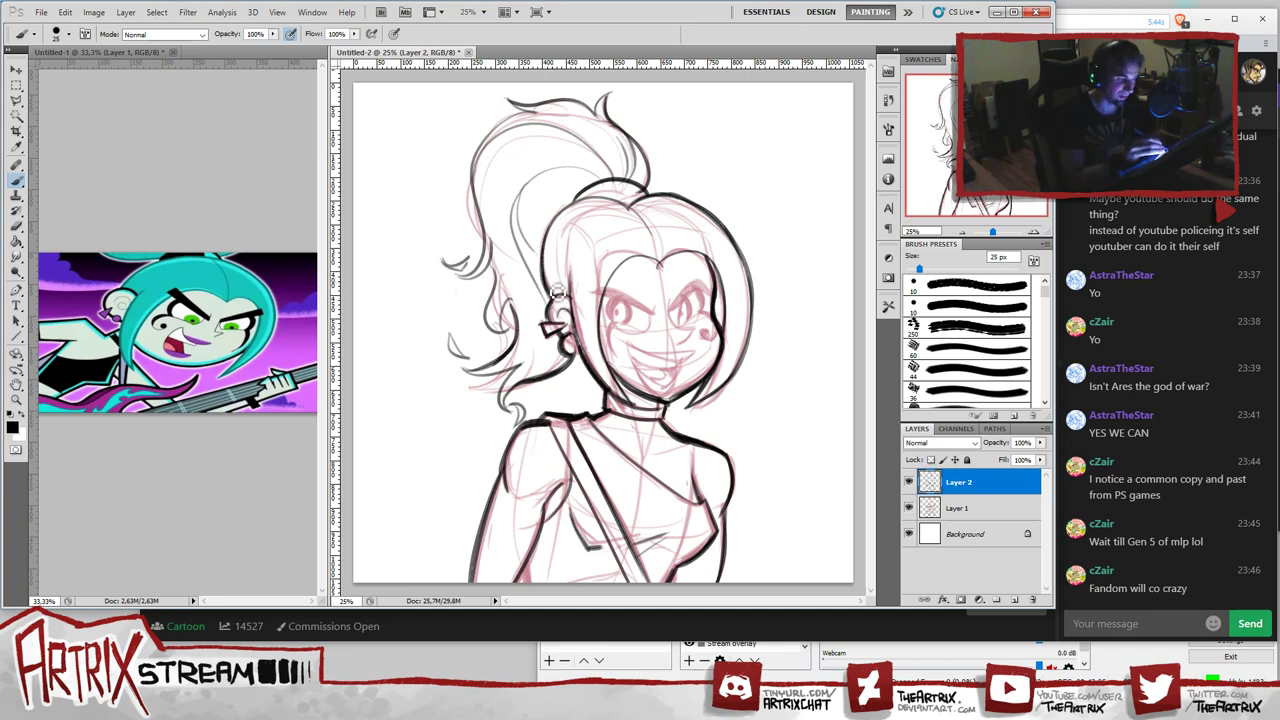
# - Set the brush to 30 px and ink the ponytail's outer edge and its curled strand tips
pyautogui.press(']')
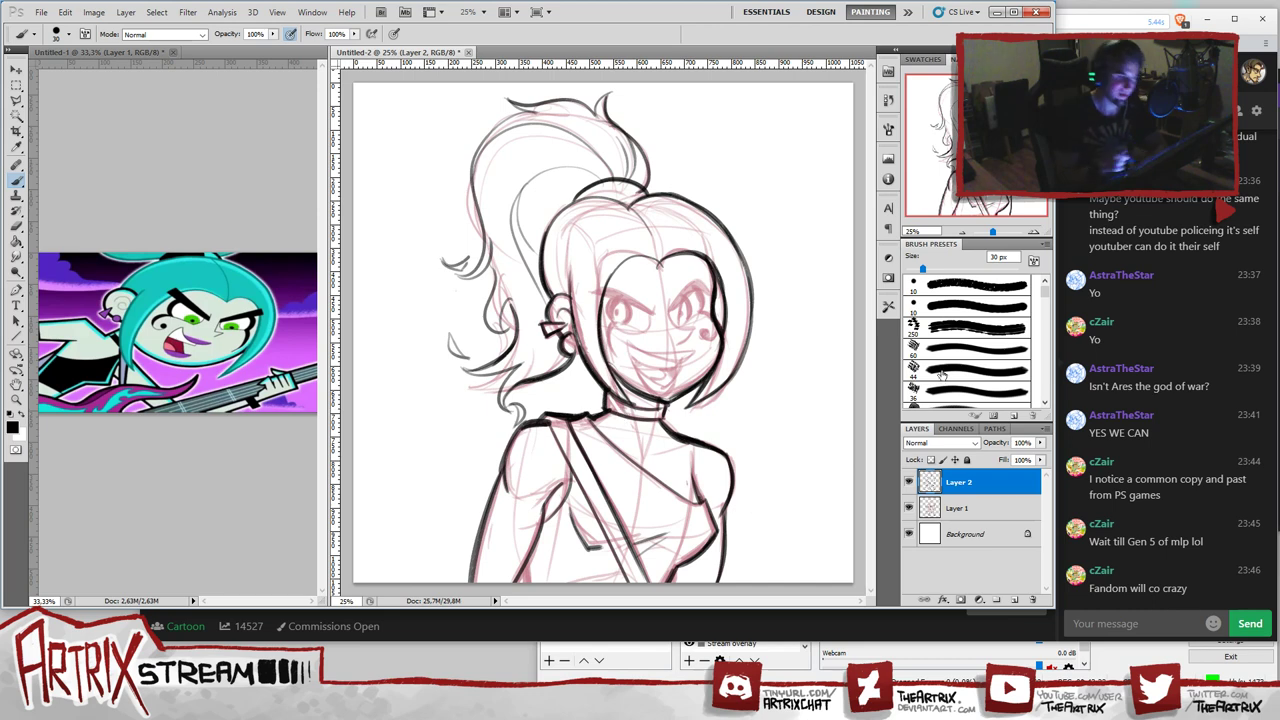
pyautogui.moveTo(488, 258)
pyautogui.mouseDown()
pyautogui.moveTo(476, 171)
pyautogui.moveTo(505, 131)
pyautogui.moveTo(484, 172)
pyautogui.moveTo(496, 148)
pyautogui.moveTo(490, 229)
pyautogui.moveTo(476, 211)
pyautogui.moveTo(490, 247)
pyautogui.mouseUp()
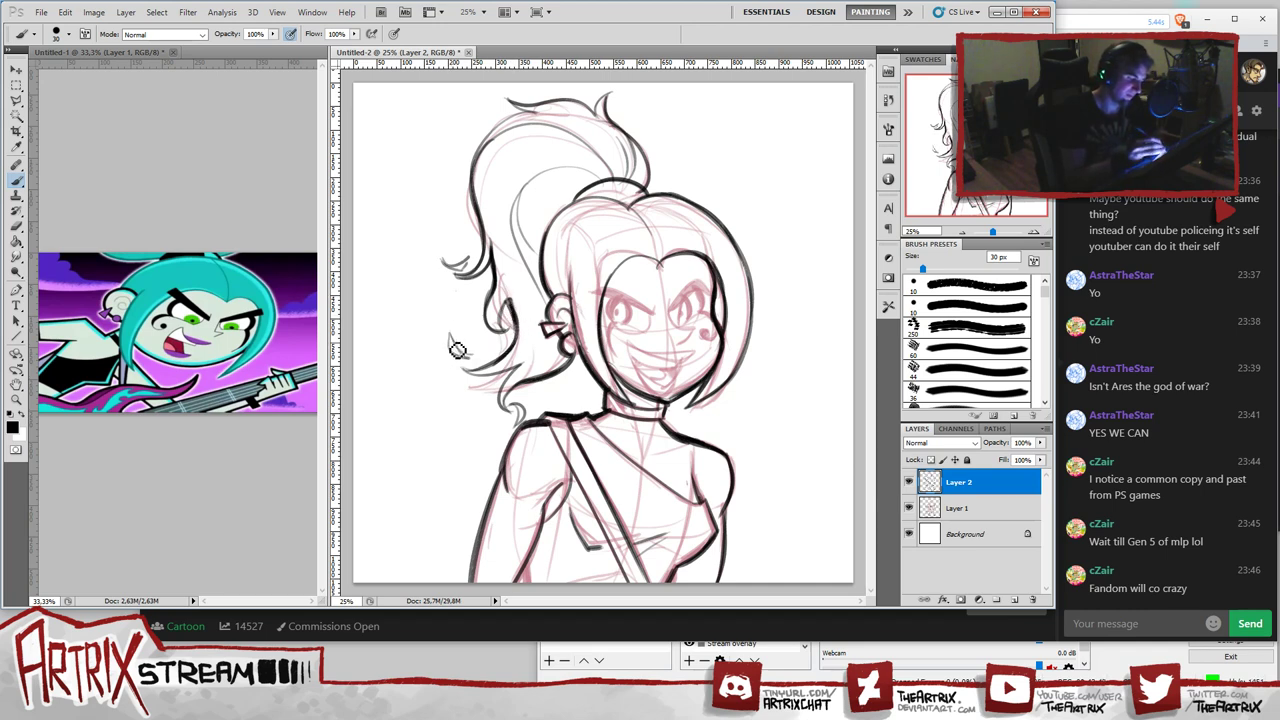
pyautogui.moveTo(449, 330)
pyautogui.mouseDown()
pyautogui.moveTo(460, 358)
pyautogui.moveTo(493, 373)
pyautogui.mouseUp()
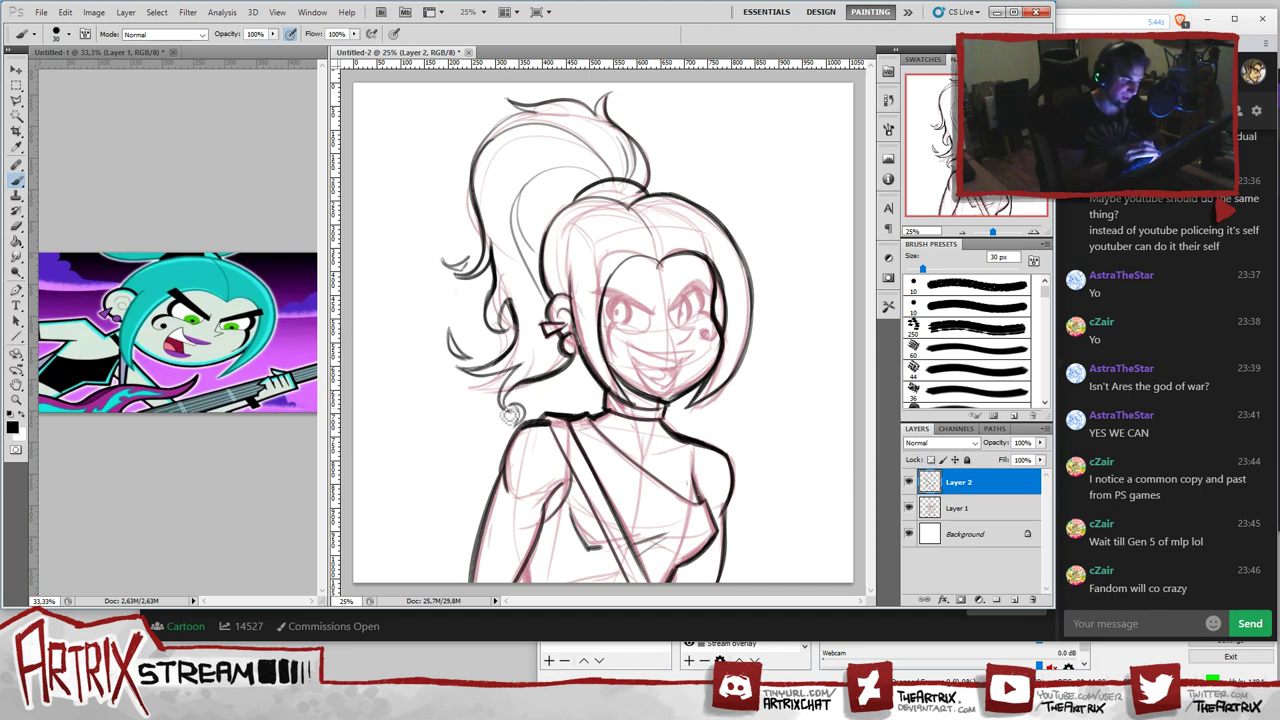
pyautogui.moveTo(528, 370)
pyautogui.mouseDown()
pyautogui.moveTo(527, 404)
pyautogui.moveTo(505, 400)
pyautogui.moveTo(536, 367)
pyautogui.moveTo(534, 391)
pyautogui.moveTo(505, 404)
pyautogui.moveTo(525, 372)
pyautogui.mouseUp()
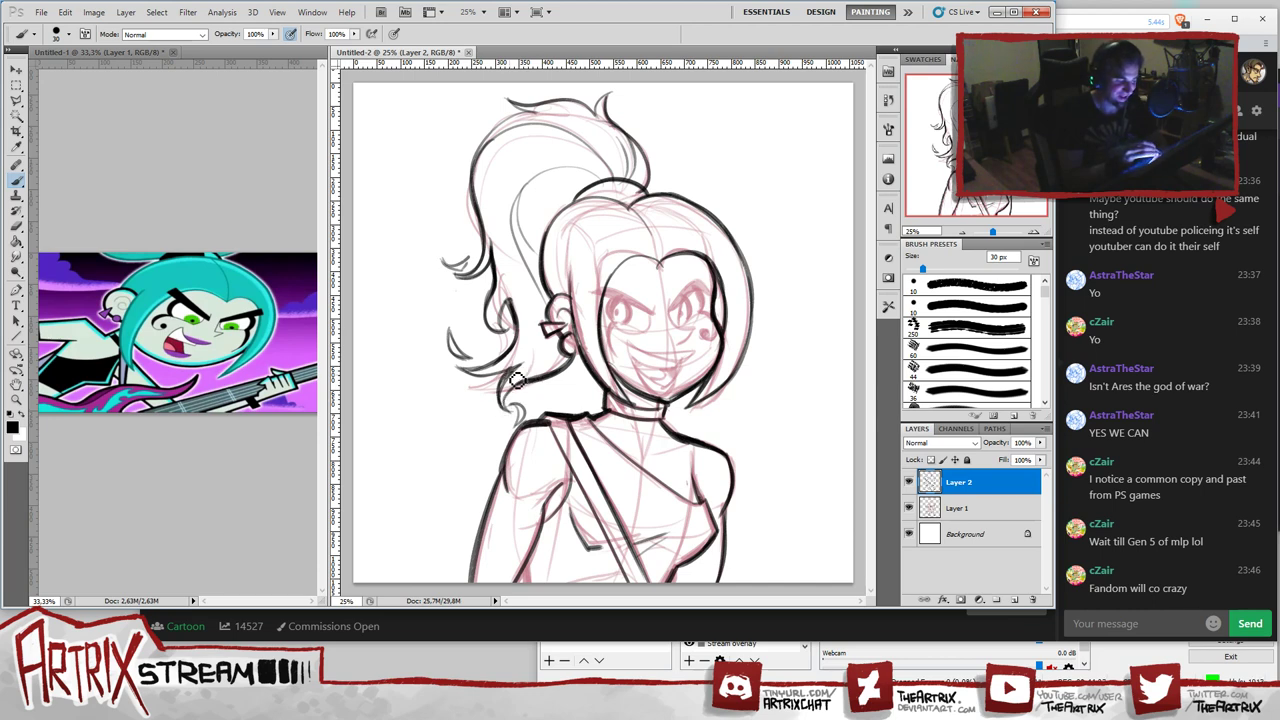
pyautogui.hotkey('ctrl', 'z')
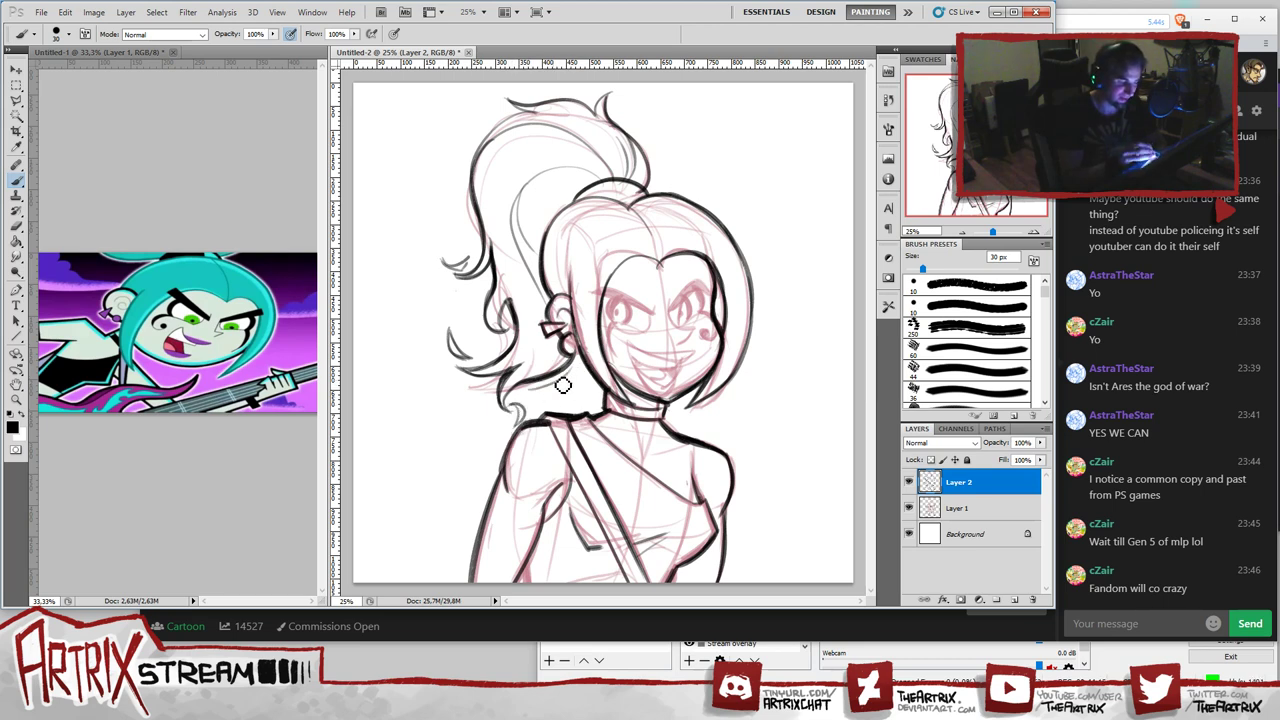
pyautogui.hotkey('ctrl', 'z')
pyautogui.moveTo(552, 399)
pyautogui.mouseDown()
pyautogui.moveTo(580, 362)
pyautogui.moveTo(566, 396)
pyautogui.moveTo(573, 378)
pyautogui.mouseUp()
pyautogui.hotkey('ctrl', 'z')
pyautogui.hotkey('ctrl', 'z')
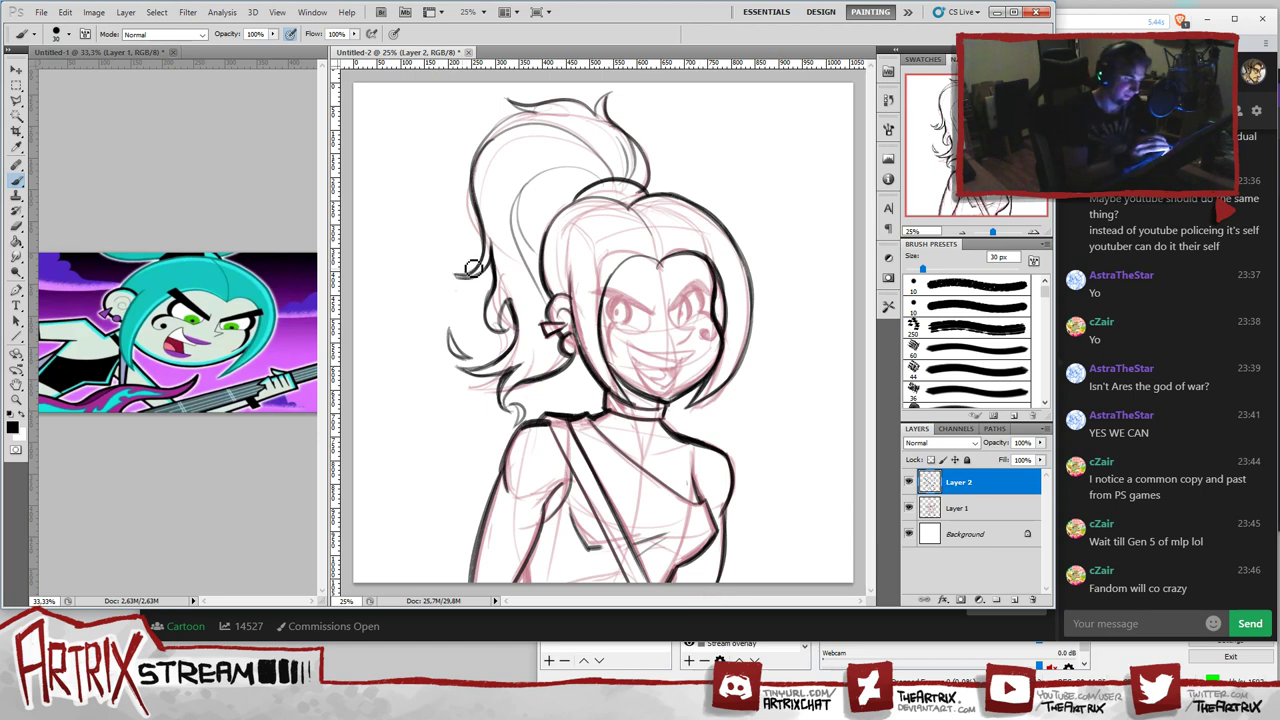
pyautogui.moveTo(484, 260); pyautogui.dragTo(455, 277)
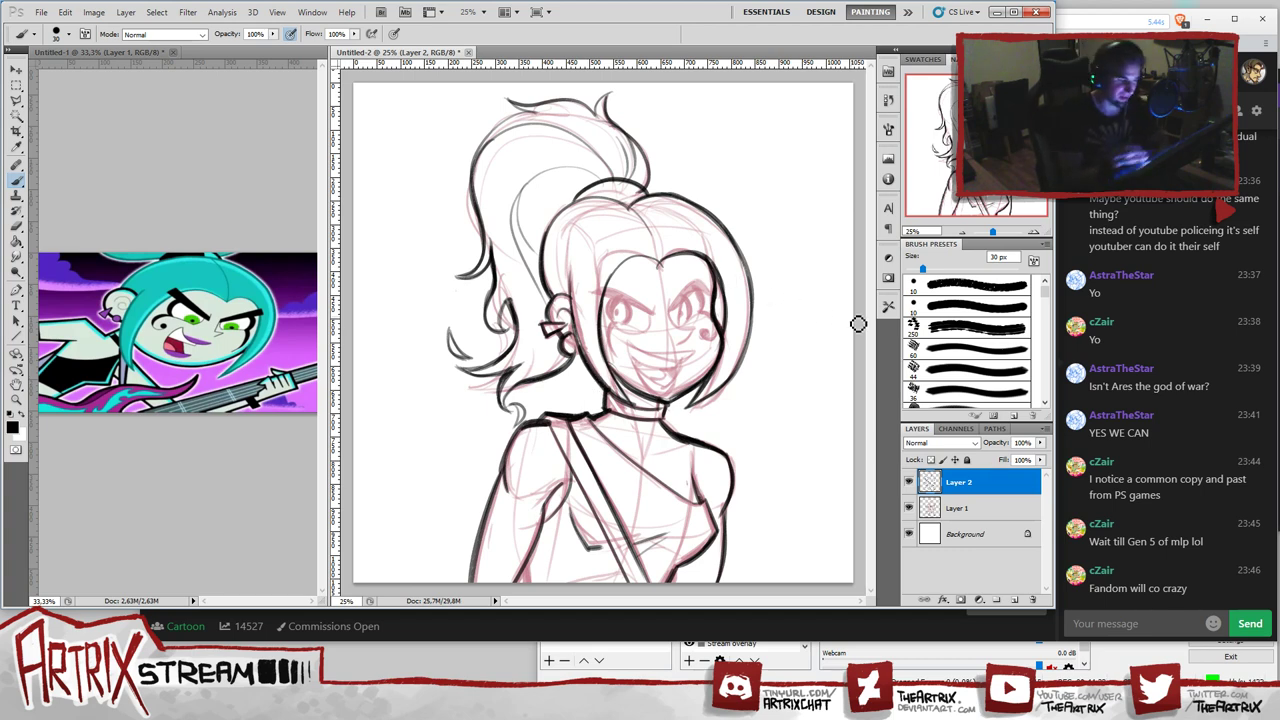
# - Reduce the brush to 25 px and ink the eyebrows, eyes, nose and the swirl mark under the eye
pyautogui.press('[')
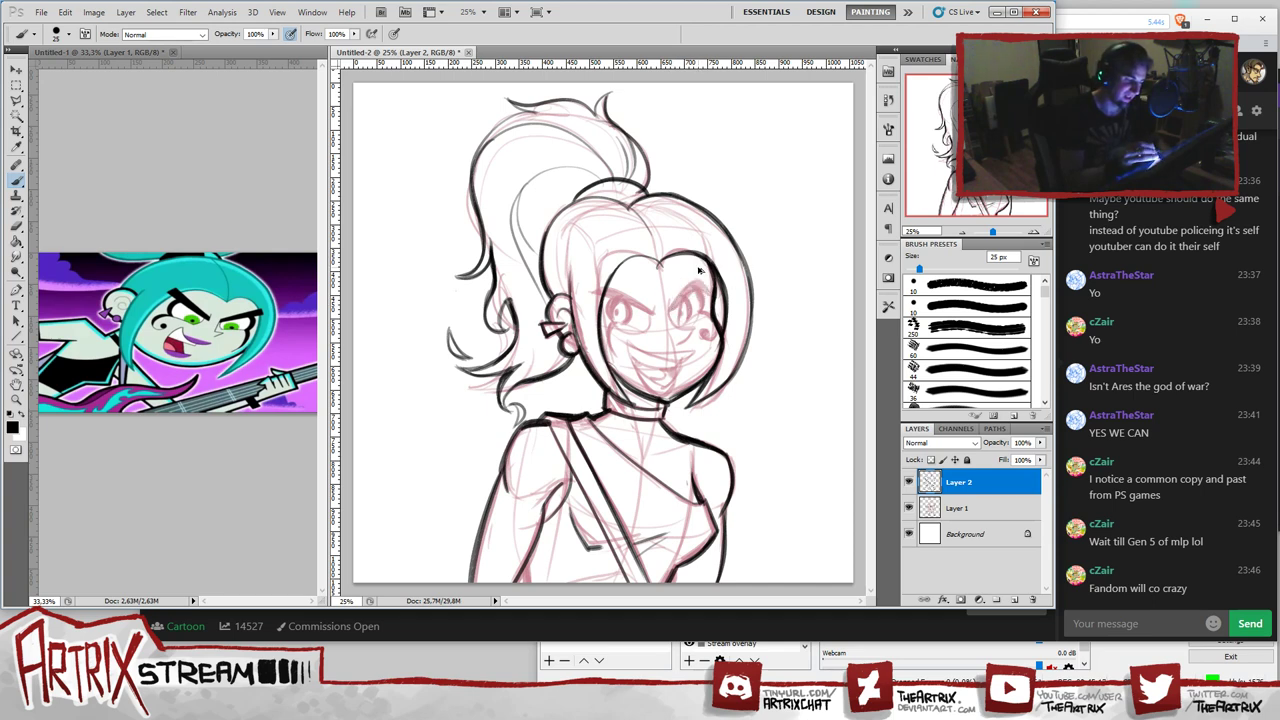
pyautogui.moveTo(674, 308)
pyautogui.mouseDown()
pyautogui.moveTo(706, 288)
pyautogui.moveTo(714, 300)
pyautogui.mouseUp()
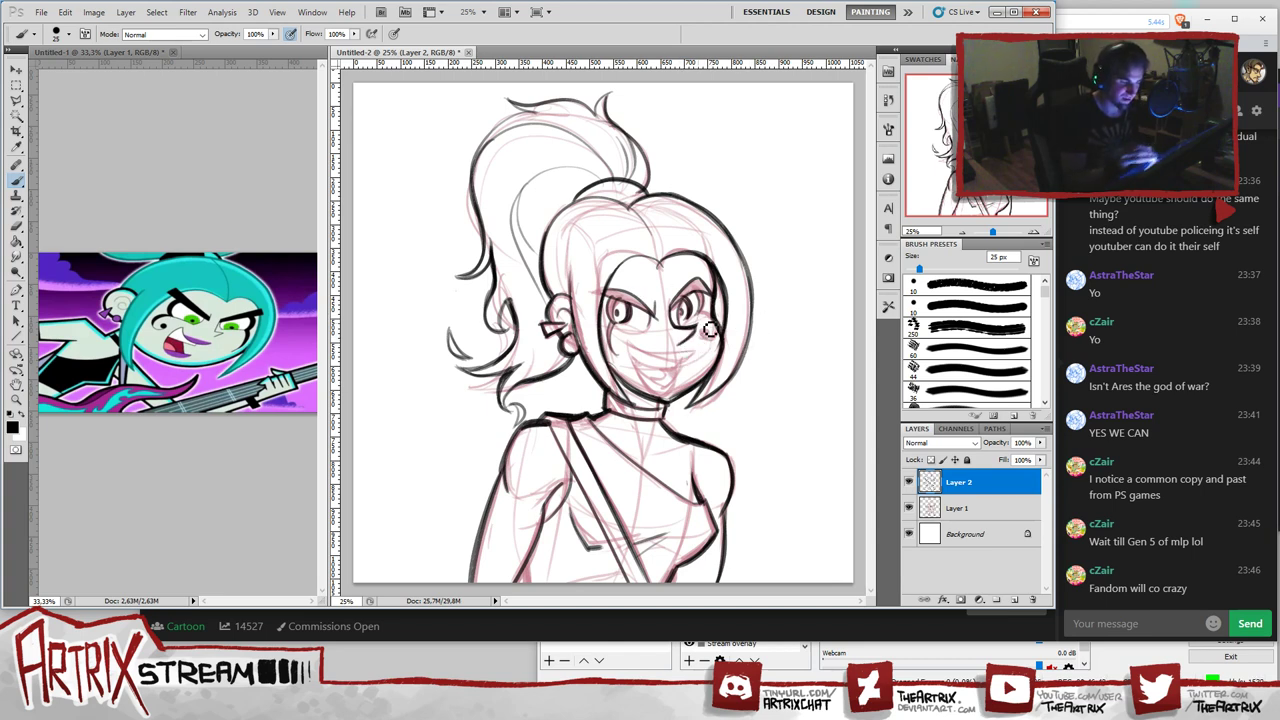
pyautogui.moveTo(700, 314); pyautogui.dragTo(712, 338)
pyautogui.hotkey('ctrl', 'z')
pyautogui.hotkey('ctrl', 'z')
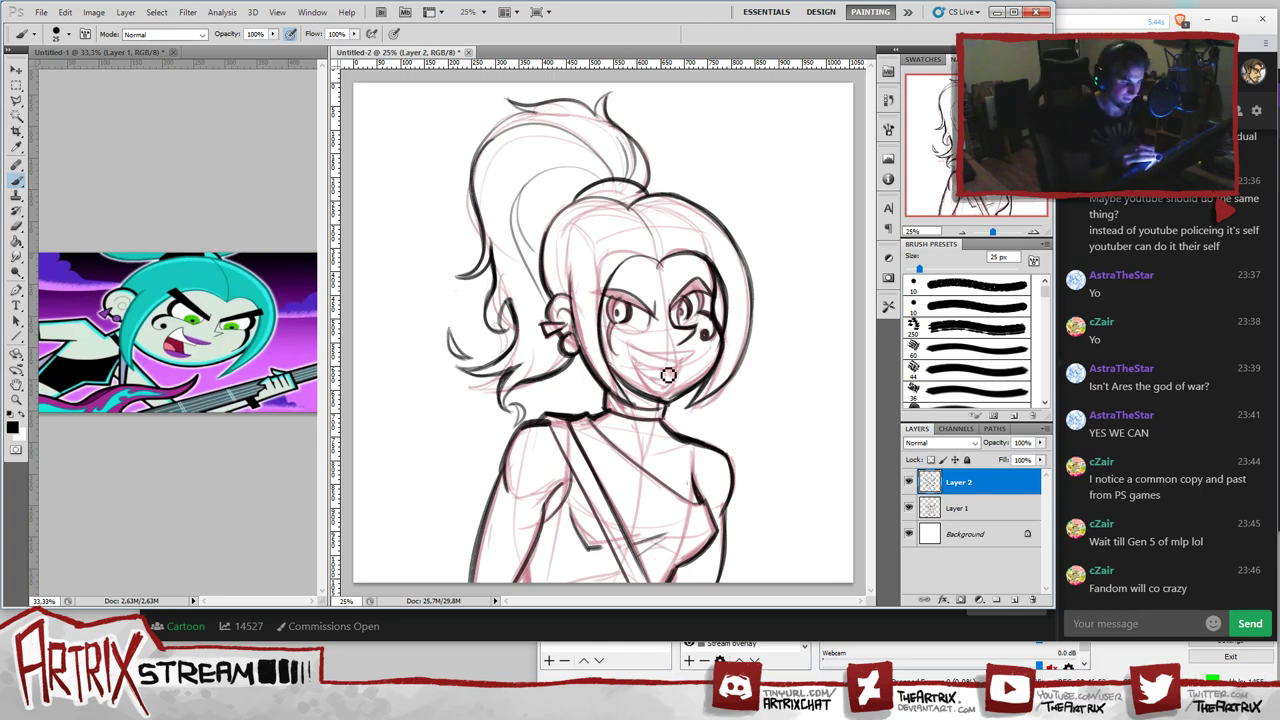
# - Ink the wide grin over the sketched mouth, including the upper lip line and the lower mouth curve
pyautogui.moveTo(627, 344); pyautogui.dragTo(692, 357)
pyautogui.hotkey('ctrl', 'z')
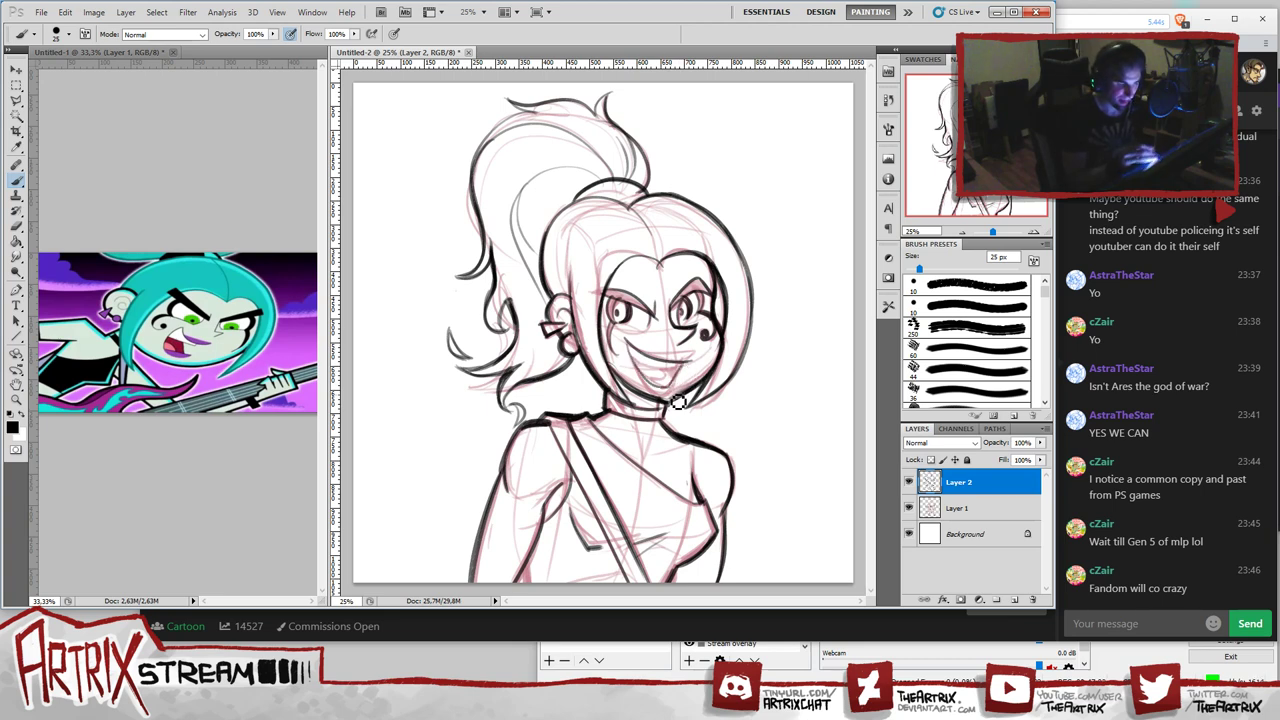
pyautogui.moveTo(632, 355); pyautogui.dragTo(680, 393)
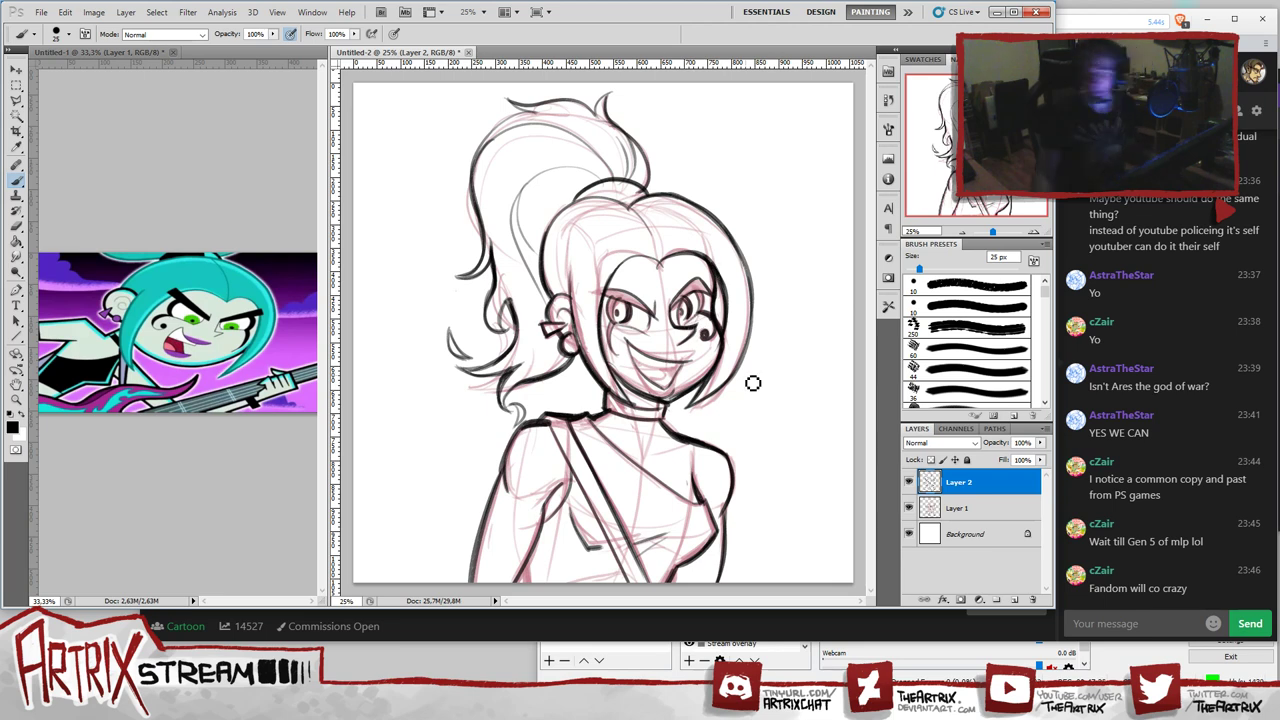
# - Flip the canvas horizontally and ink the ponytail's lower edge and bottom strands with a 30 px brush
pyautogui.hotkey('ctrl', 'shift', 'h')
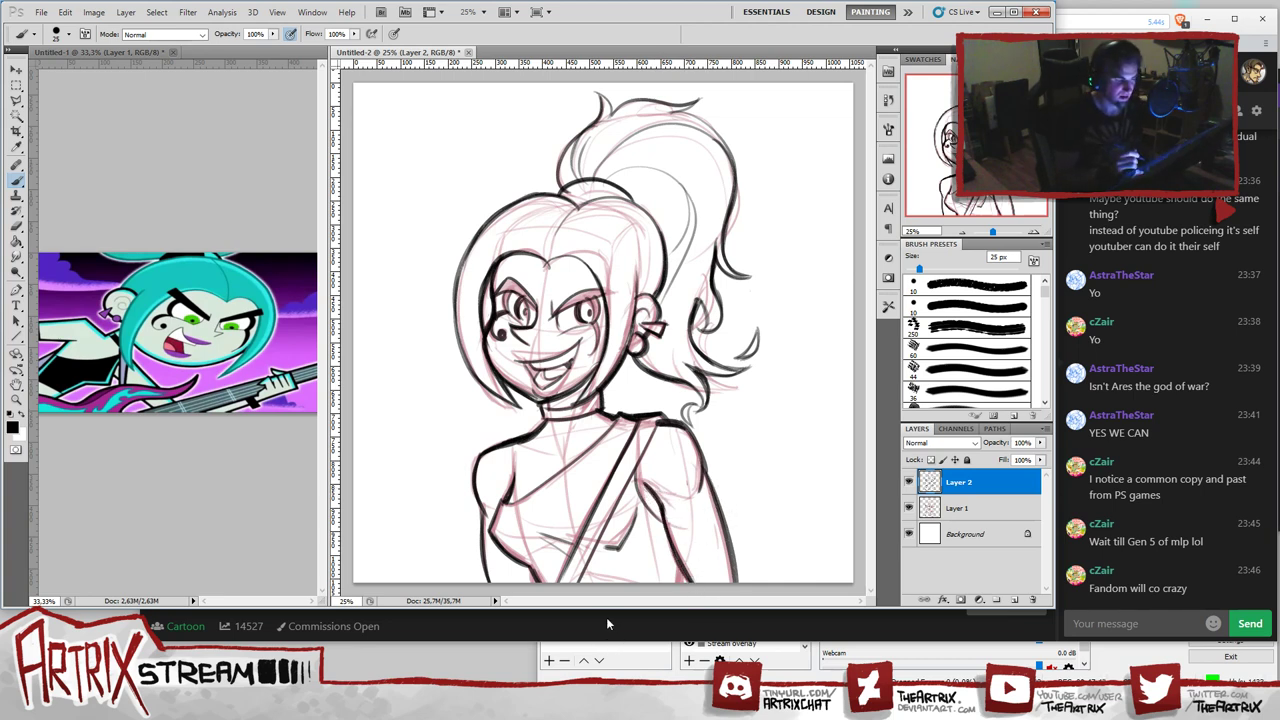
pyautogui.press(']')
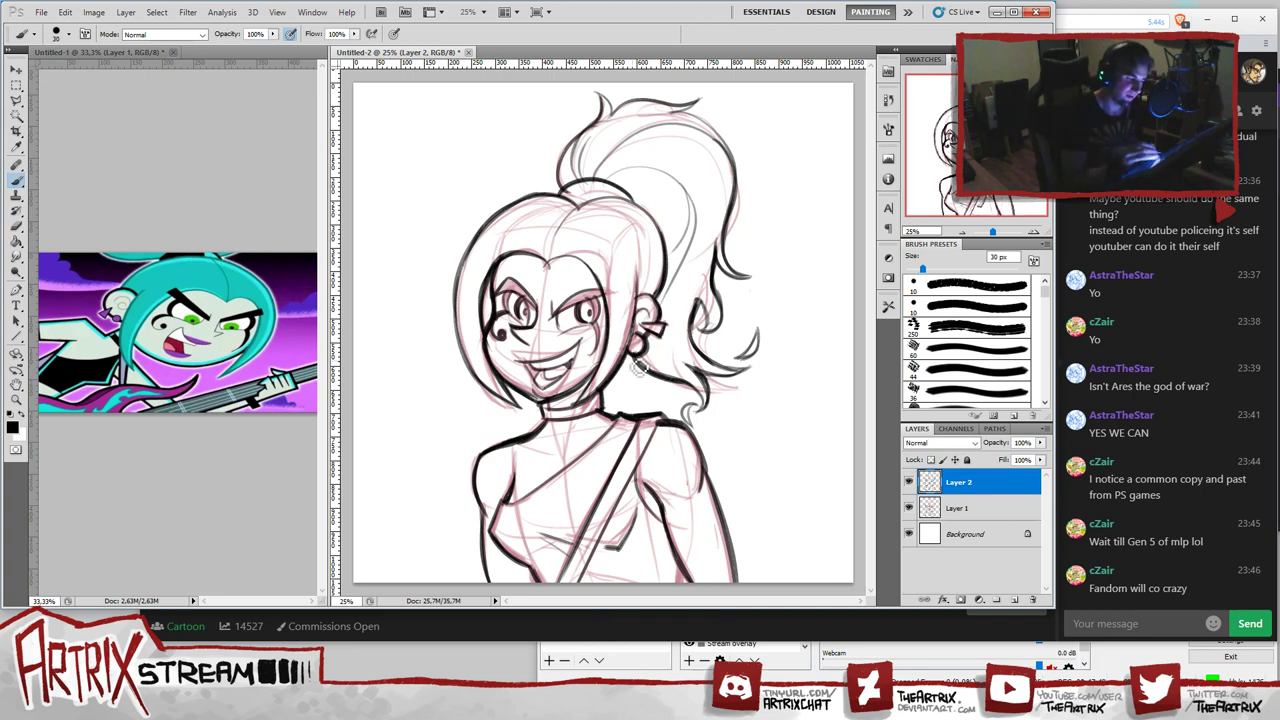
pyautogui.moveTo(639, 362); pyautogui.dragTo(709, 412)
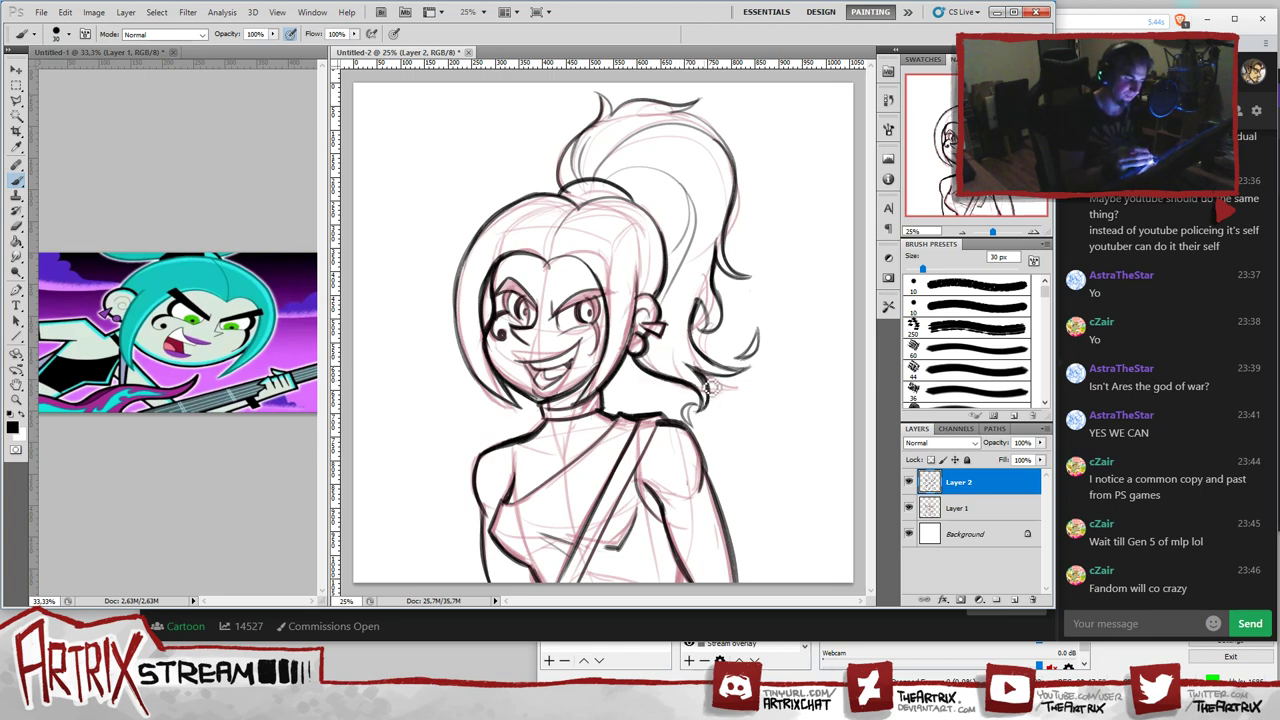
pyautogui.moveTo(706, 389); pyautogui.dragTo(746, 378)
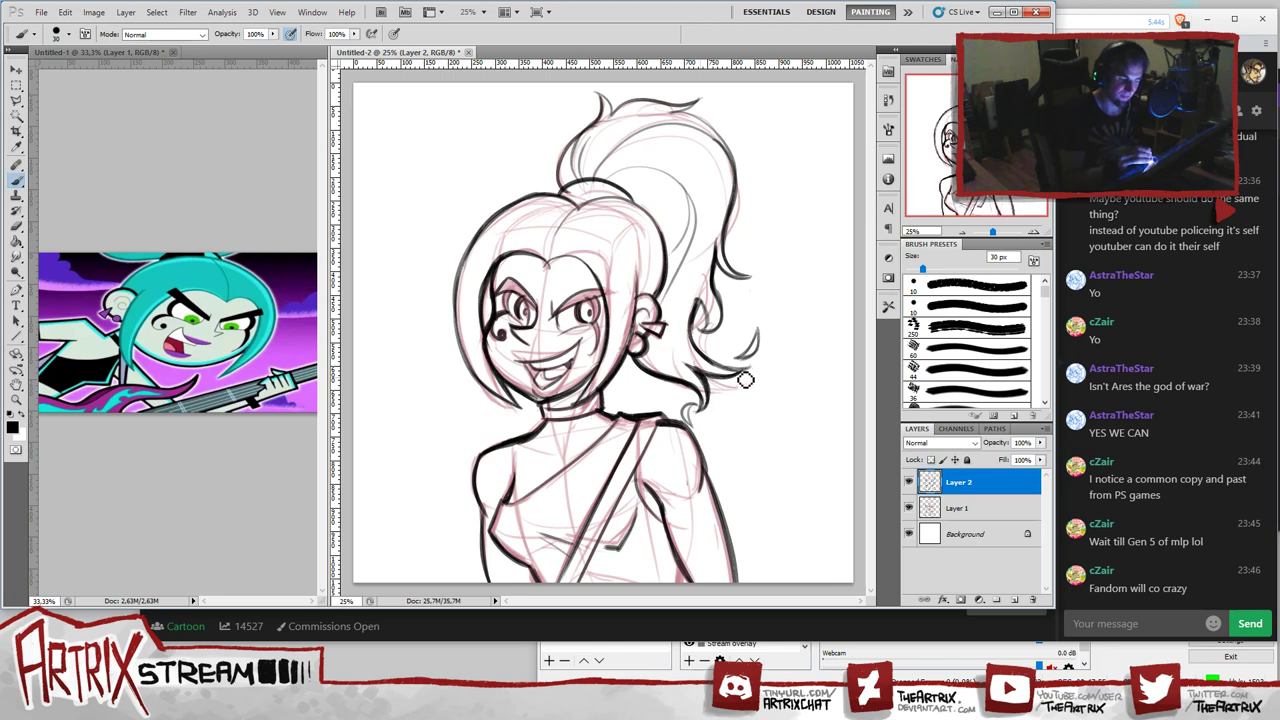
# - Ink the curled tip of the ponytail's lowest strand and short flyaway strands along its upper left edge
pyautogui.moveTo(704, 312)
pyautogui.mouseDown()
pyautogui.moveTo(701, 343)
pyautogui.moveTo(725, 370)
pyautogui.moveTo(705, 369)
pyautogui.moveTo(742, 362)
pyautogui.moveTo(759, 331)
pyautogui.mouseUp()
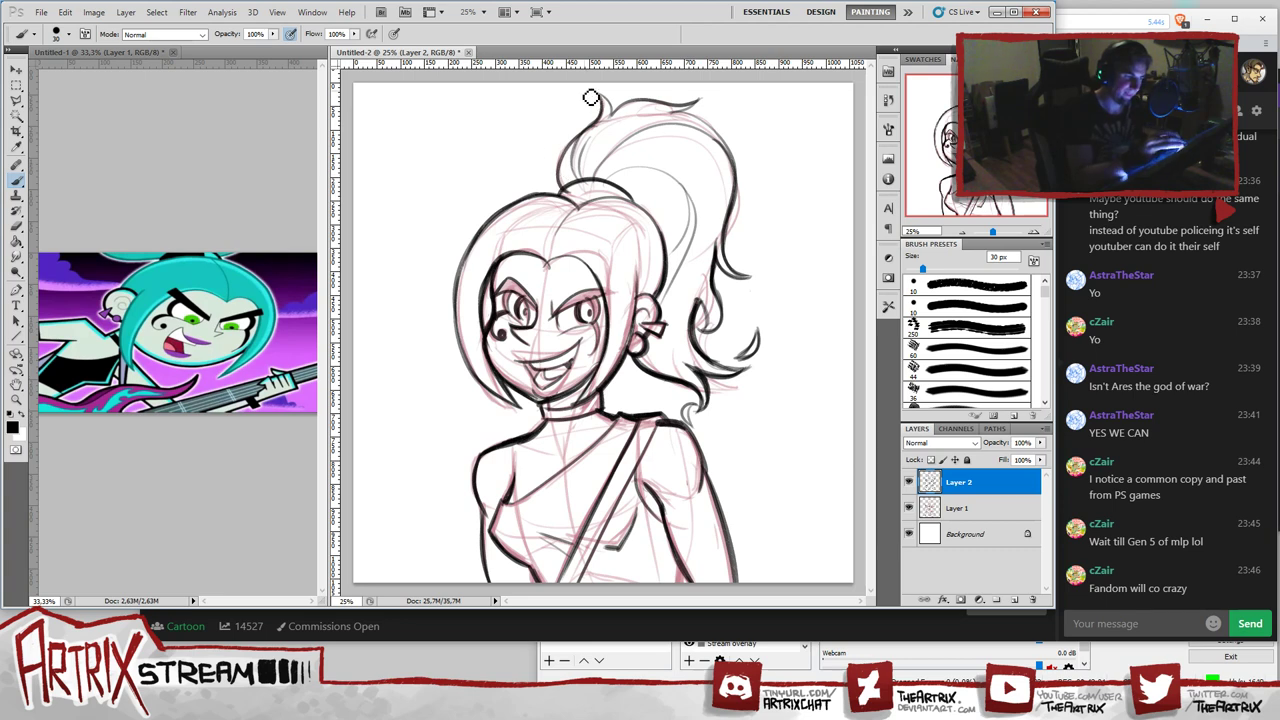
pyautogui.moveTo(598, 110); pyautogui.dragTo(586, 98)
pyautogui.hotkey('ctrl', 'z')
pyautogui.hotkey('ctrl', 'z')
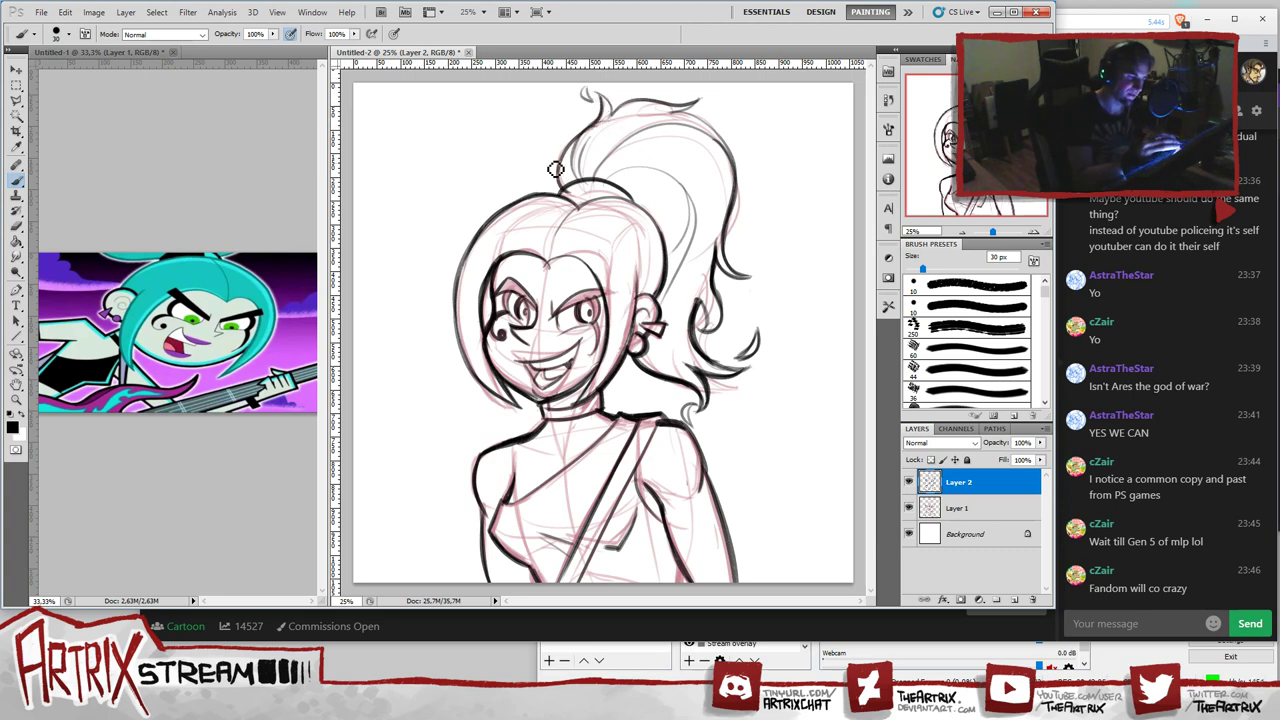
pyautogui.moveTo(556, 170)
pyautogui.mouseDown()
pyautogui.moveTo(572, 131)
pyautogui.moveTo(566, 178)
pyautogui.moveTo(549, 147)
pyautogui.moveTo(594, 129)
pyautogui.moveTo(569, 143)
pyautogui.moveTo(578, 128)
pyautogui.moveTo(562, 155)
pyautogui.mouseUp()
pyautogui.hotkey('ctrl', 'z')
pyautogui.hotkey('ctrl', 'z')
pyautogui.hotkey('ctrl', 'z')
pyautogui.hotkey('ctrl', 'z')
pyautogui.hotkey('ctrl', 'z')
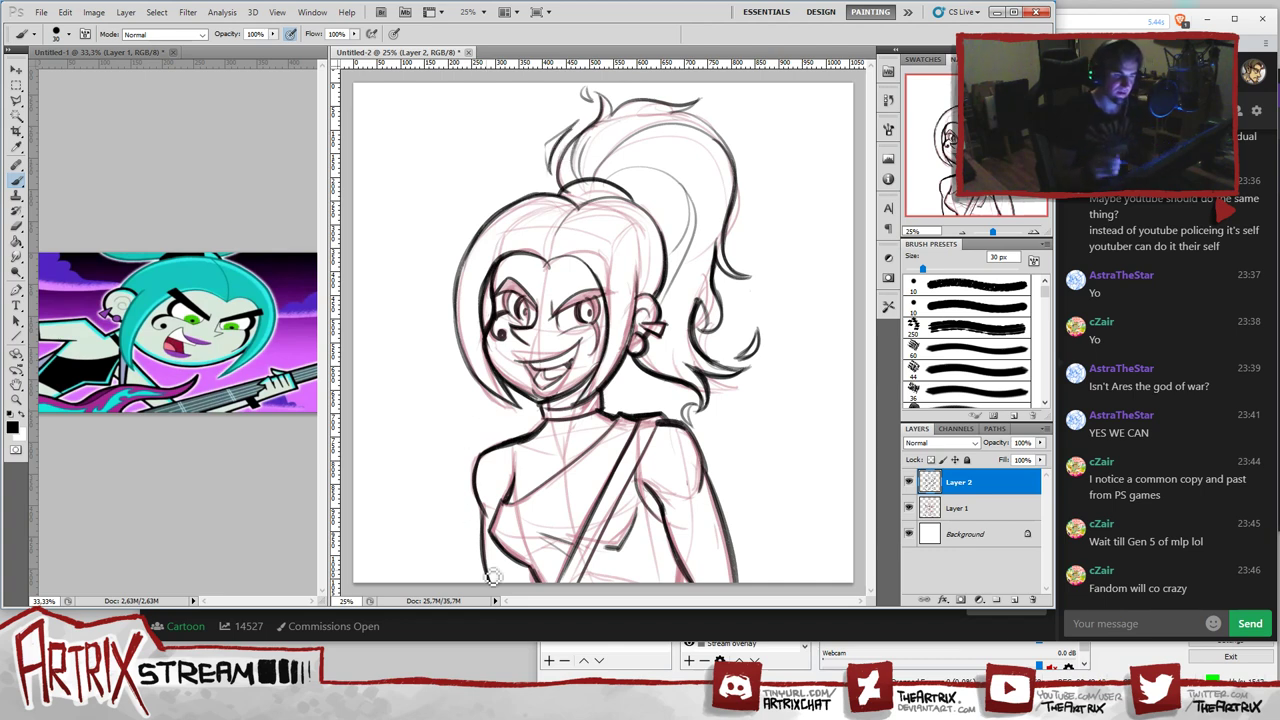
# - Ink short flyaway strands along the ponytail's upper right edge
pyautogui.moveTo(706, 112); pyautogui.dragTo(741, 149)
pyautogui.hotkey('ctrl', 'z')
pyautogui.hotkey('ctrl', 'z')
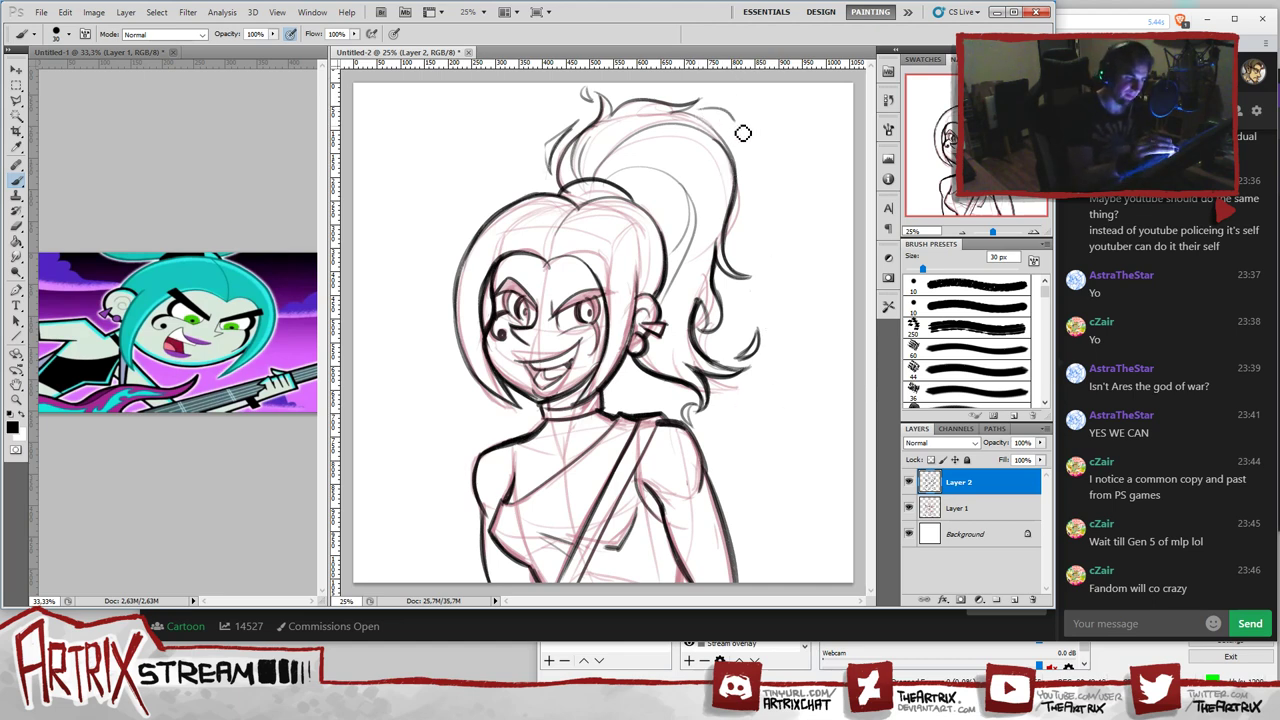
pyautogui.moveTo(706, 116)
pyautogui.mouseDown()
pyautogui.moveTo(736, 138)
pyautogui.moveTo(732, 127)
pyautogui.mouseUp()
pyautogui.hotkey('ctrl', 'alt', 'z')
pyautogui.hotkey('ctrl', 'alt', 'z')
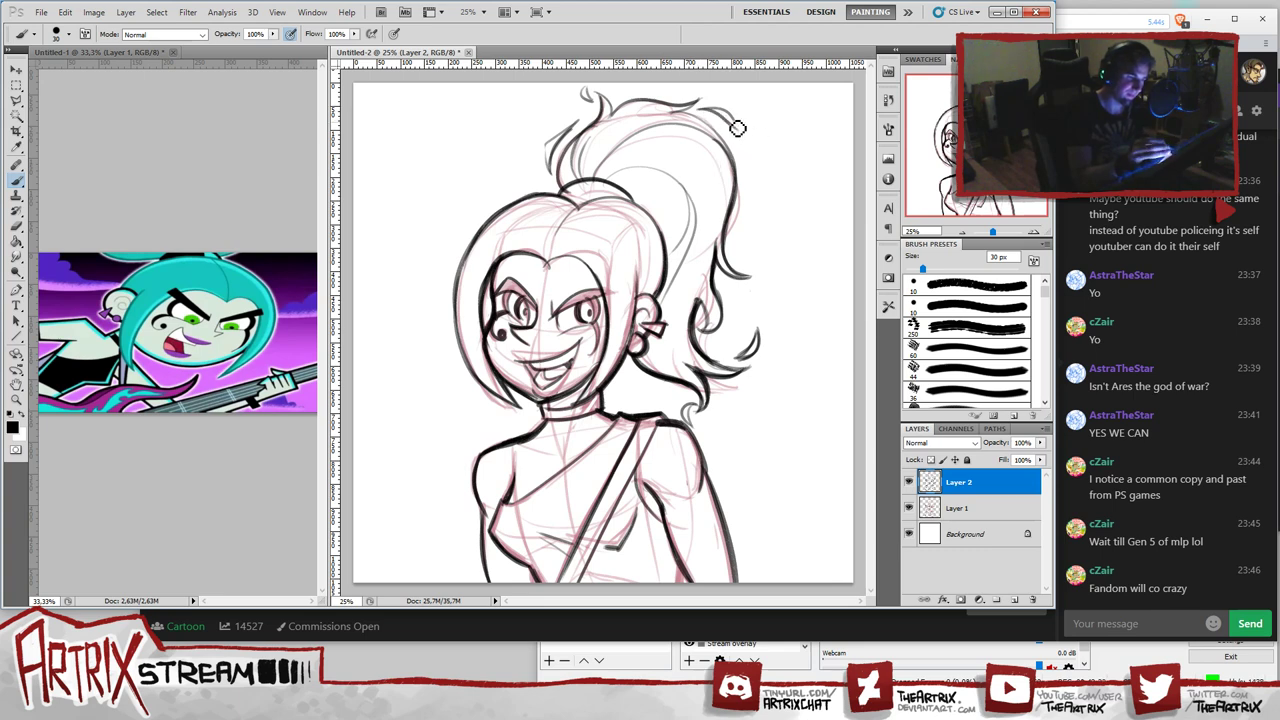
pyautogui.hotkey('ctrl', 'z')
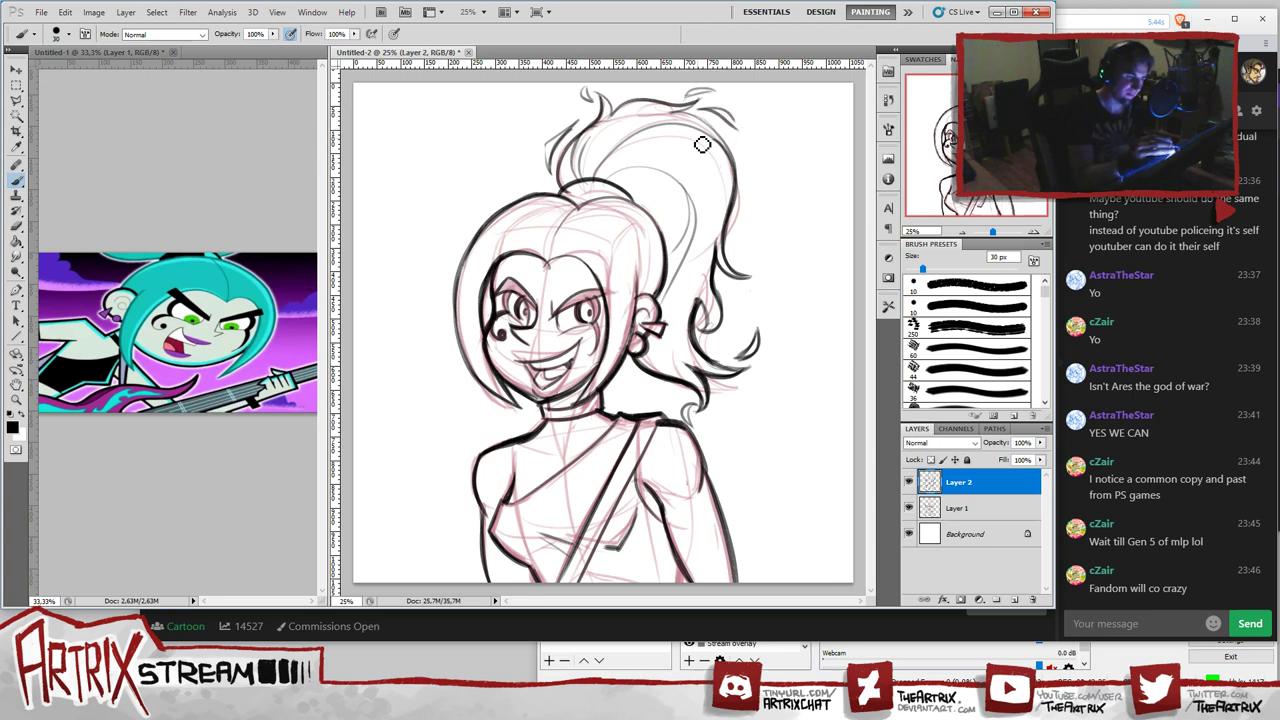
pyautogui.hotkey('ctrl', 'z')
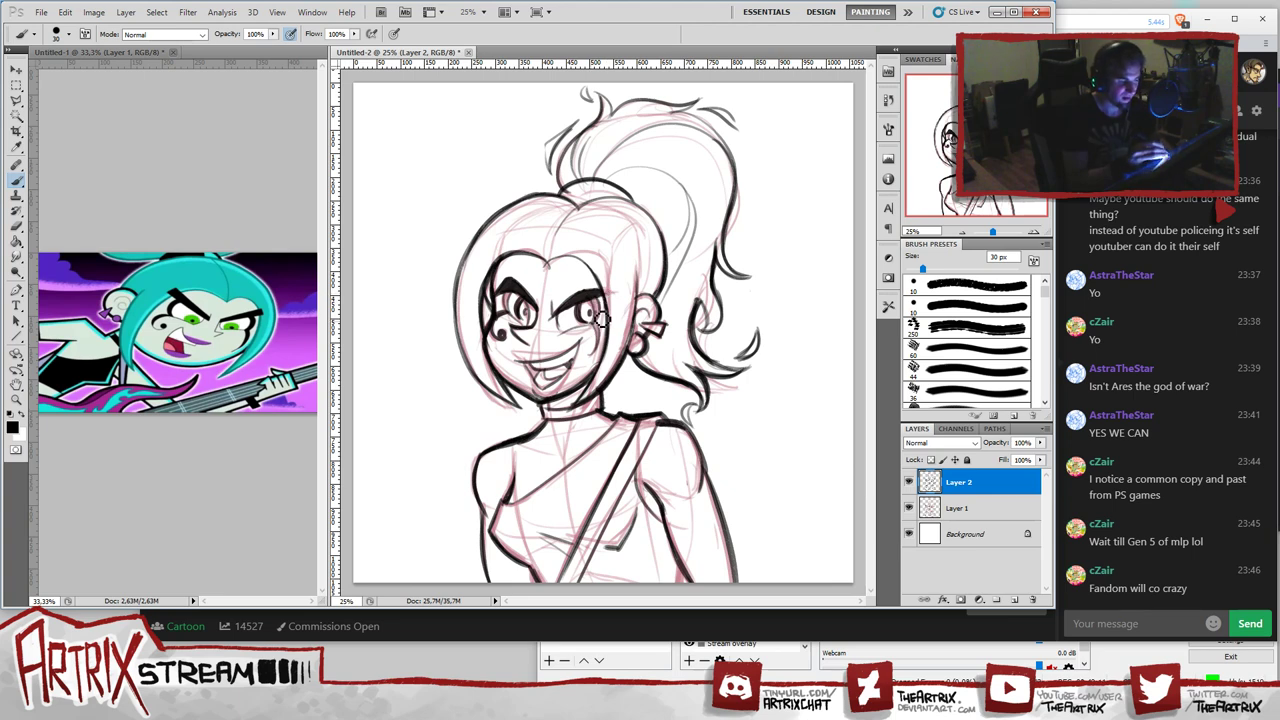
# - Thicken the eyebrows and darken the inked eyes, discarding the test scribble beside the arm
pyautogui.moveTo(522, 300); pyautogui.dragTo(514, 311)
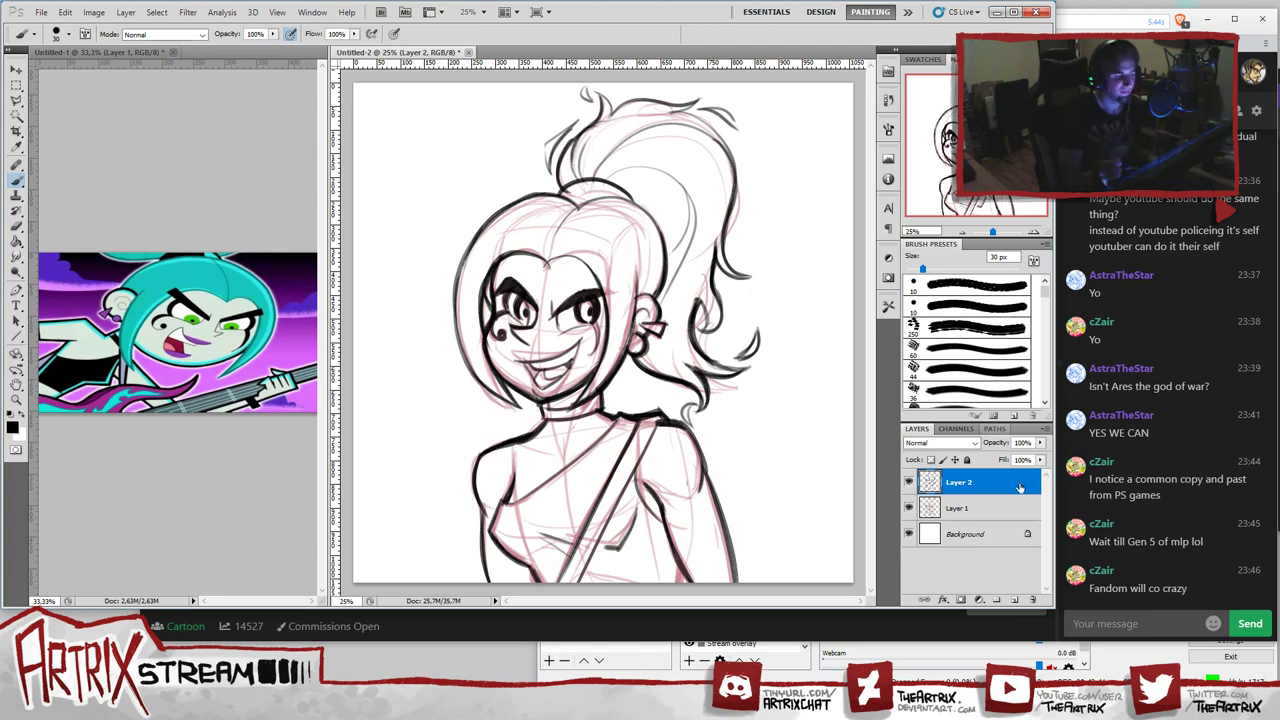
pyautogui.moveTo(766, 469); pyautogui.dragTo(791, 531)
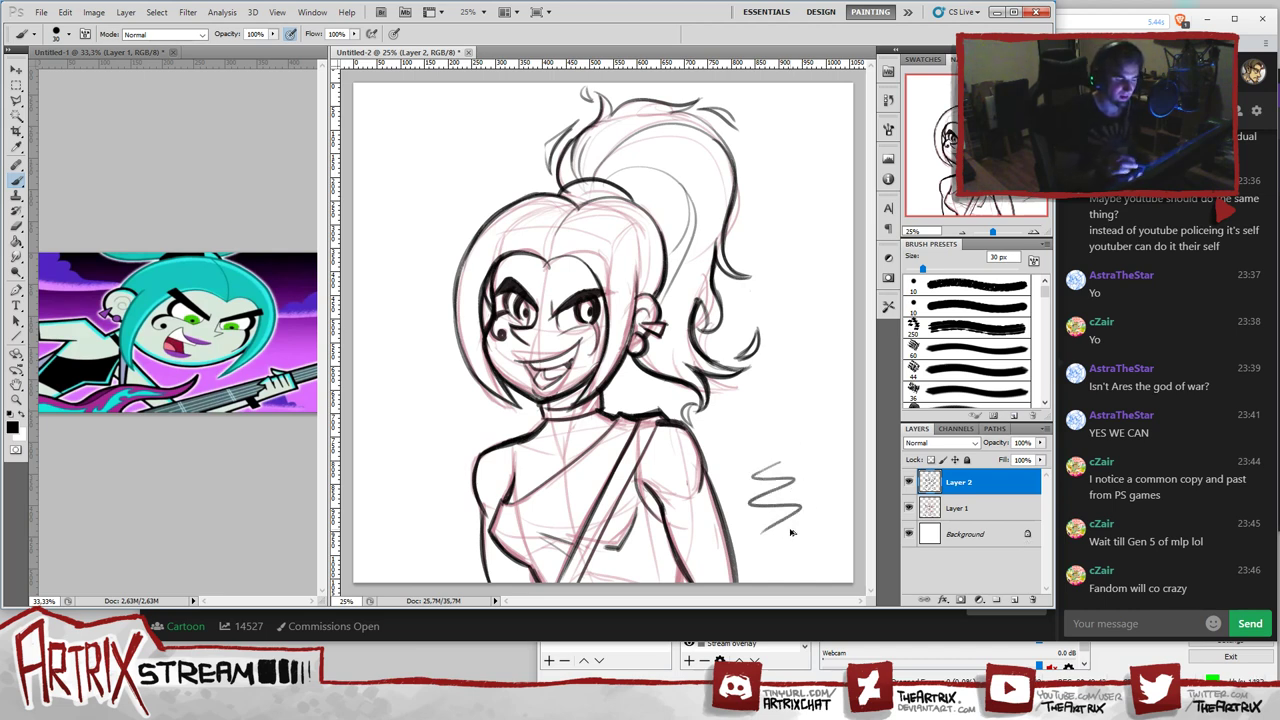
pyautogui.hotkey('ctrl', 'z')
# - Reduce the brush to 25 px and ink the hair's outer edge left of the face and the collar line on the neck
pyautogui.press('[')
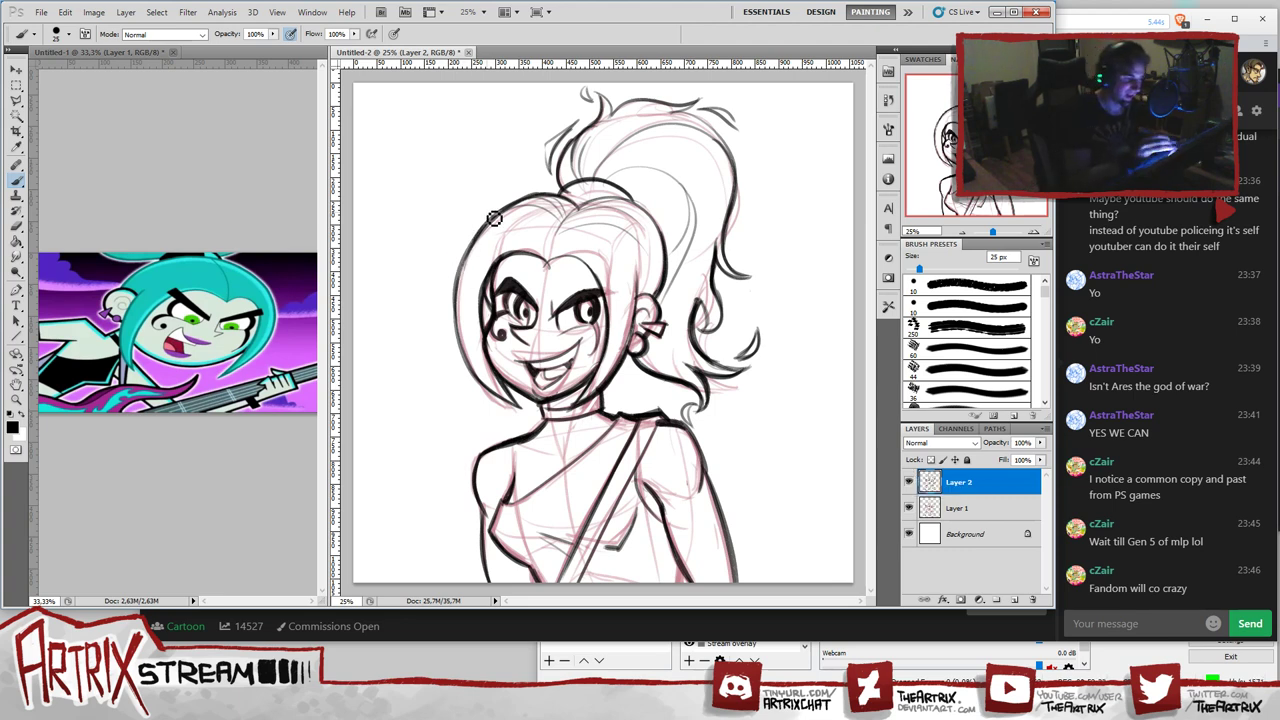
pyautogui.moveTo(477, 257); pyautogui.dragTo(472, 356)
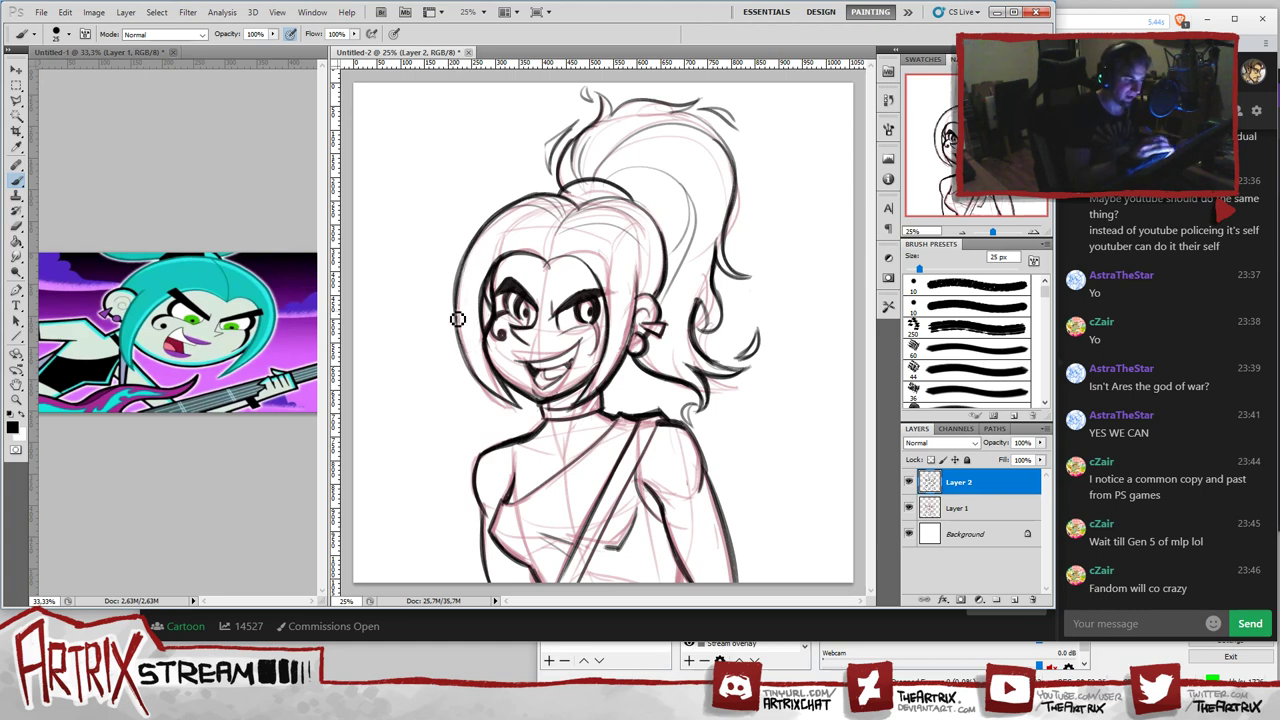
pyautogui.hotkey('ctrl', 'z')
pyautogui.moveTo(470, 260); pyautogui.dragTo(473, 361)
pyautogui.hotkey('ctrl', 'z')
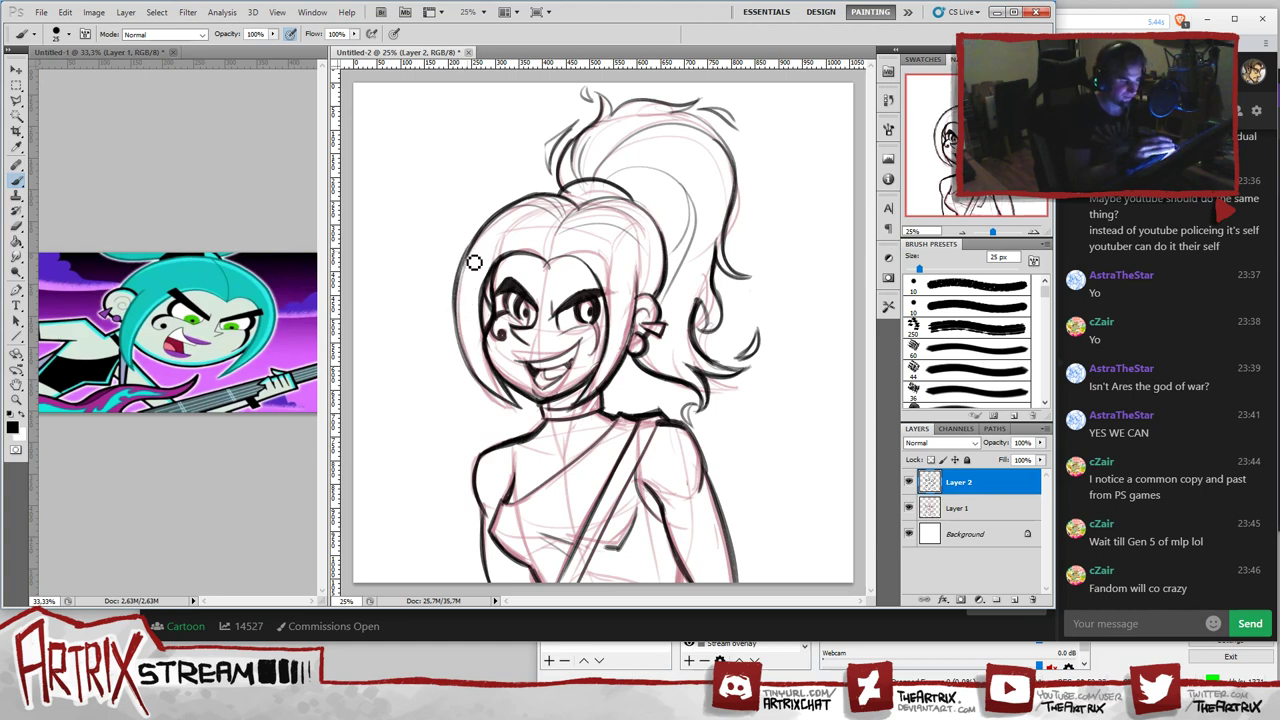
pyautogui.moveTo(471, 263); pyautogui.dragTo(463, 360)
pyautogui.hotkey('ctrl', 'z')
pyautogui.hotkey('ctrl', 'z')
pyautogui.moveTo(471, 266)
pyautogui.mouseDown()
pyautogui.moveTo(460, 343)
pyautogui.moveTo(485, 380)
pyautogui.moveTo(470, 354)
pyautogui.mouseUp()
pyautogui.hotkey('ctrl', 'z')
pyautogui.hotkey('ctrl', 'z')
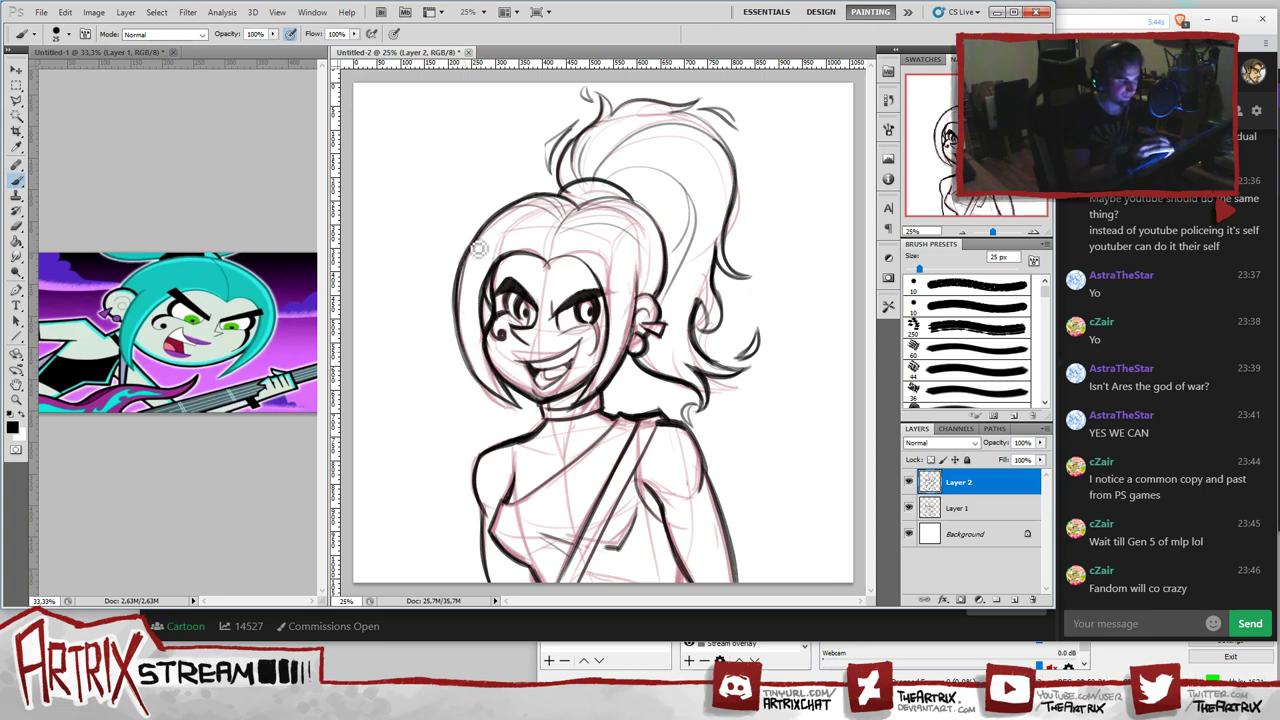
pyautogui.hotkey('ctrl', 'z')
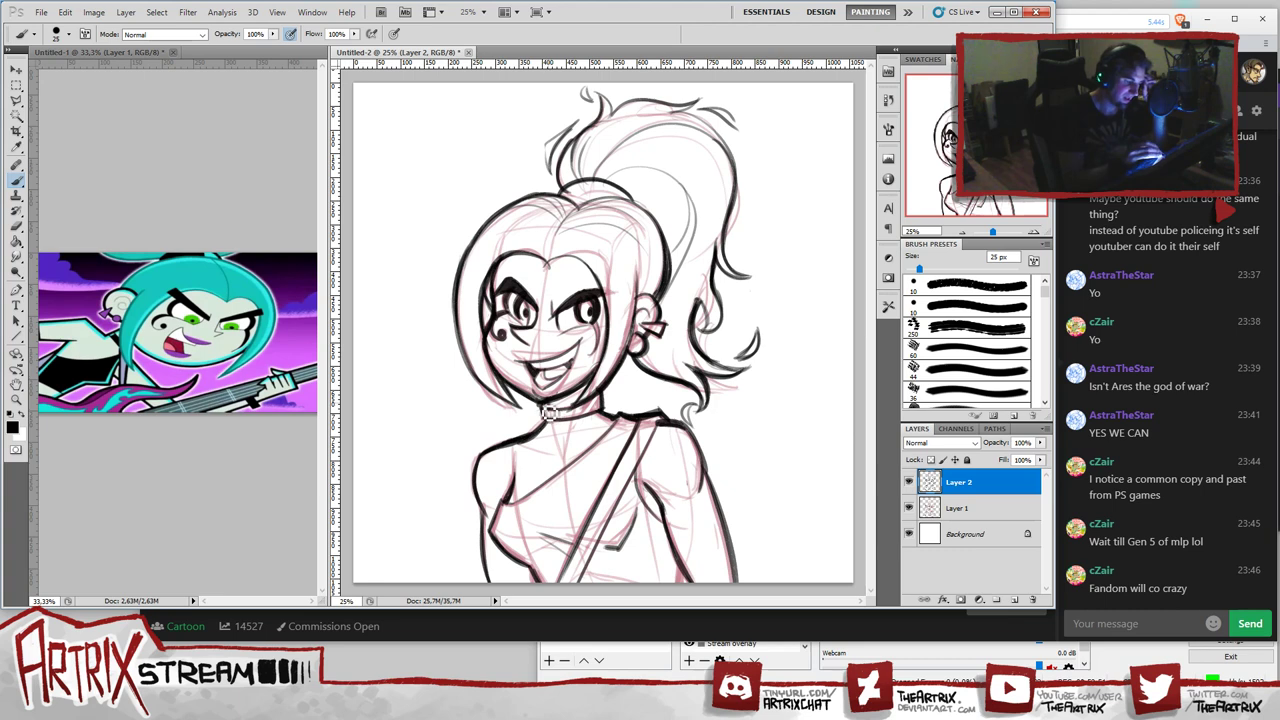
pyautogui.moveTo(546, 421); pyautogui.dragTo(602, 411)
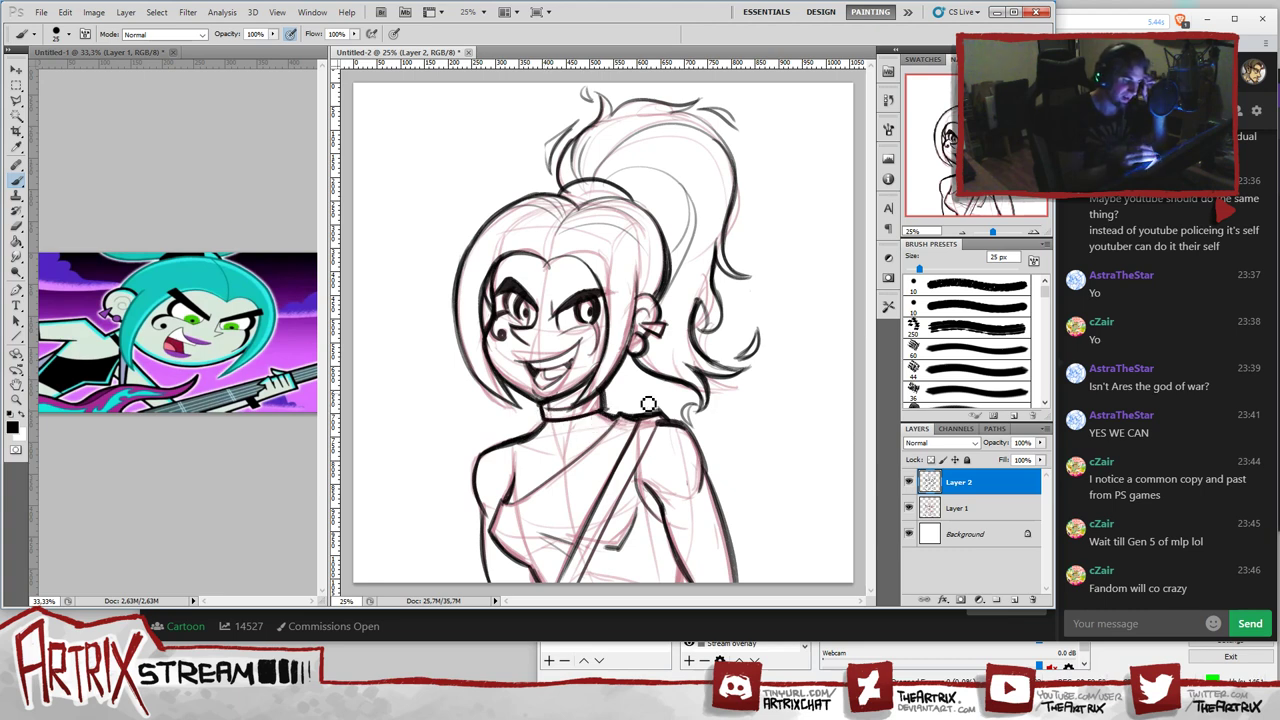
# - Hide the pink sketch on Layer 1 and ink pointed flyaway strands on the ponytail's outer right edge
pyautogui.click(908, 508)
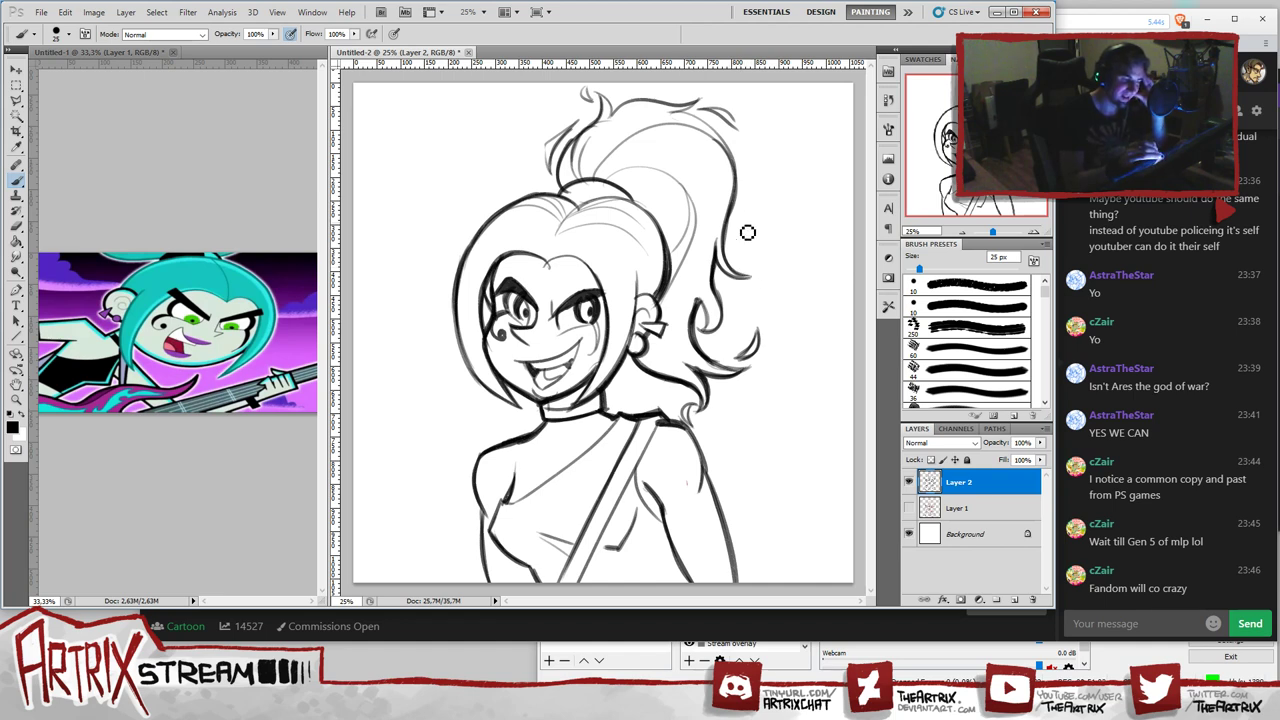
pyautogui.moveTo(748, 163)
pyautogui.mouseDown()
pyautogui.moveTo(741, 225)
pyautogui.moveTo(749, 165)
pyautogui.mouseUp()
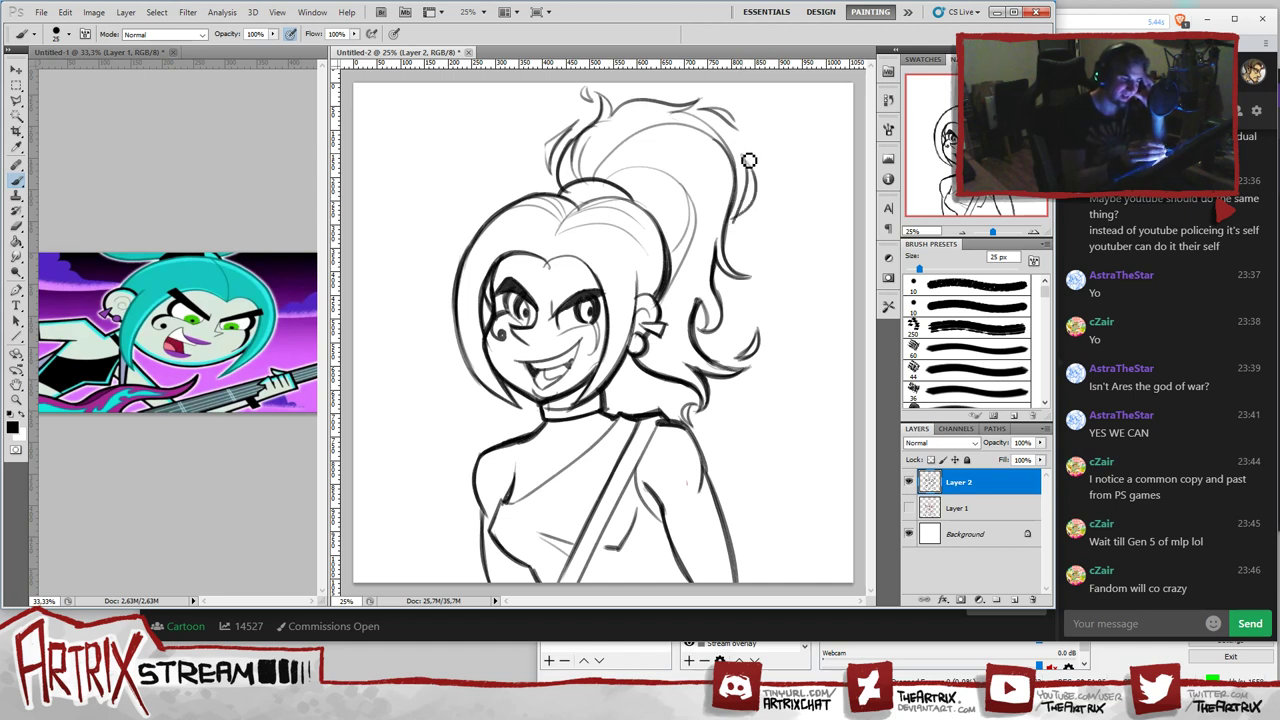
pyautogui.hotkey('ctrl', 'z')
pyautogui.moveTo(737, 218)
pyautogui.mouseDown()
pyautogui.moveTo(757, 199)
pyautogui.moveTo(757, 172)
pyautogui.moveTo(776, 174)
pyautogui.moveTo(750, 152)
pyautogui.mouseUp()
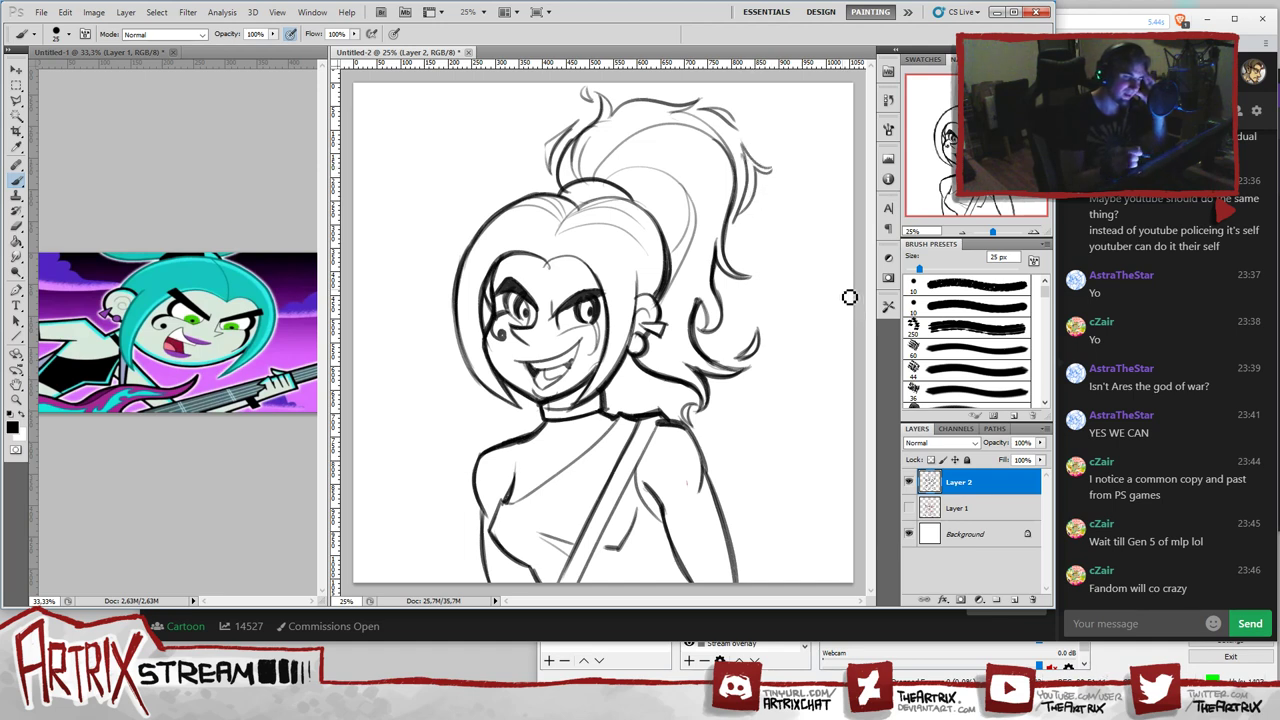
pyautogui.moveTo(750, 156)
pyautogui.mouseDown()
pyautogui.moveTo(730, 256)
pyautogui.moveTo(744, 222)
pyautogui.moveTo(738, 147)
pyautogui.moveTo(740, 220)
pyautogui.mouseUp()
pyautogui.hotkey('ctrl', 'z')
pyautogui.hotkey('ctrl', 'z')
pyautogui.hotkey('ctrl', 'alt', 'z')
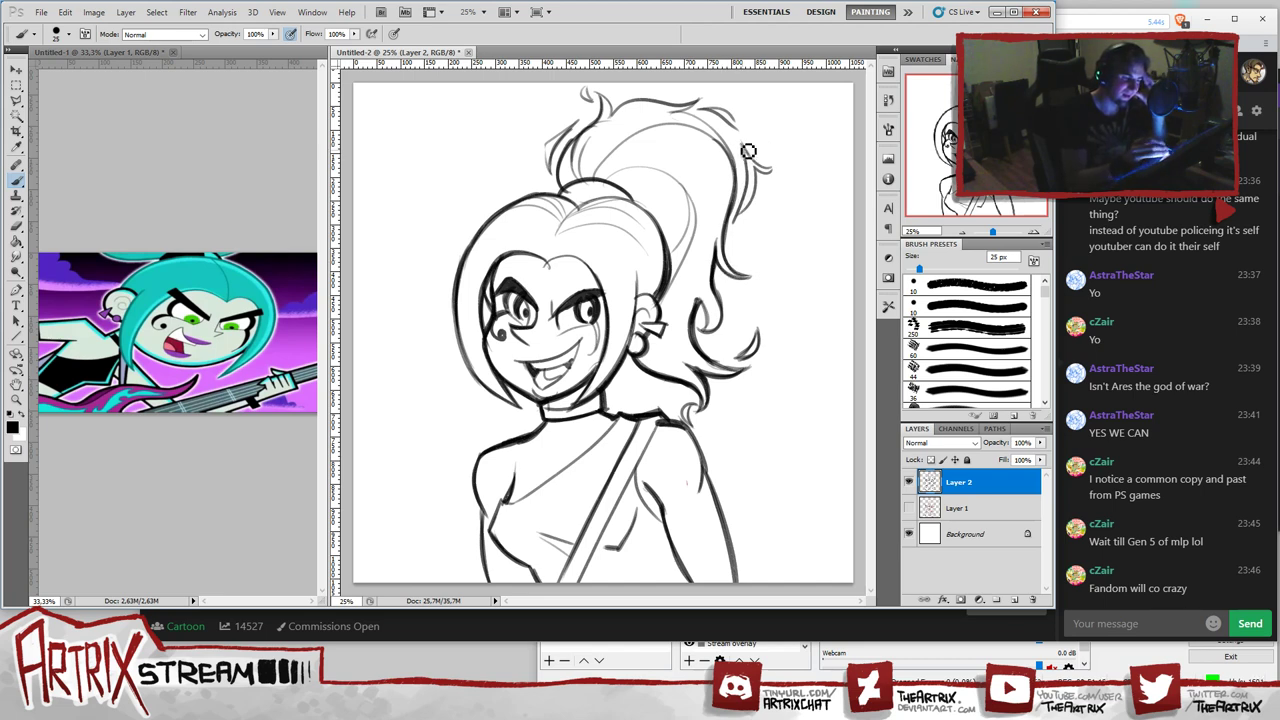
pyautogui.hotkey('ctrl', 'alt', 'z')
pyautogui.moveTo(750, 156); pyautogui.dragTo(778, 167)
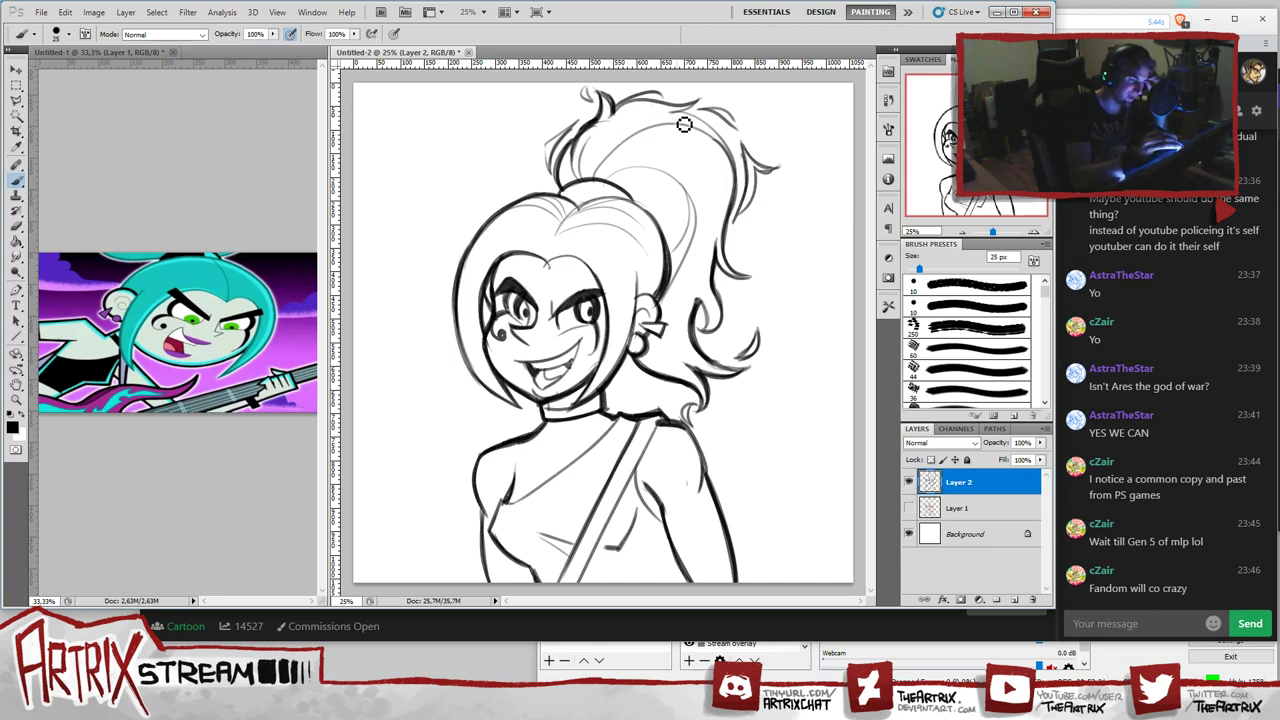
# - Thicken the ponytail's top outline and touch up the line art near the canvas's lower edge
pyautogui.moveTo(614, 116)
pyautogui.mouseDown()
pyautogui.moveTo(704, 107)
pyautogui.moveTo(731, 185)
pyautogui.mouseUp()
pyautogui.hotkey('ctrl', 'z')
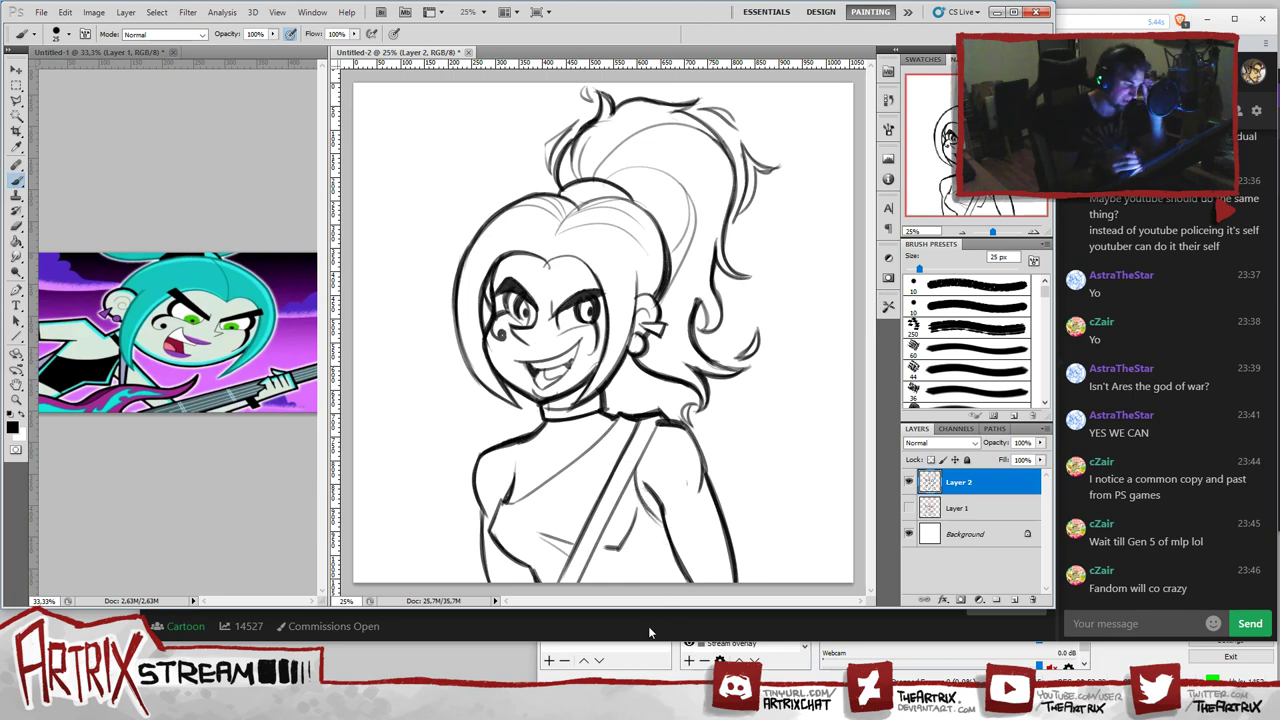
pyautogui.moveTo(677, 567); pyautogui.dragTo(694, 591)
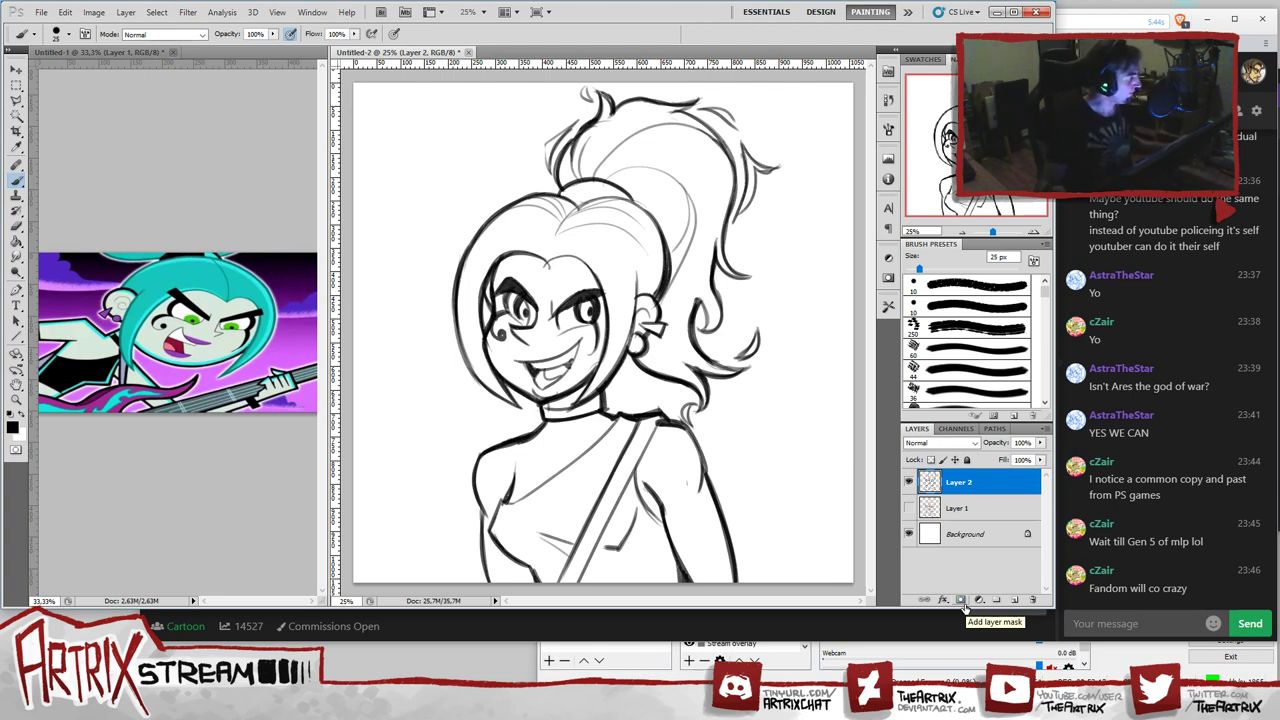
# - Hide Layer 2, add a new layer above it, and doodle an oval head with two eyes and a mouth line
pyautogui.click(908, 482)
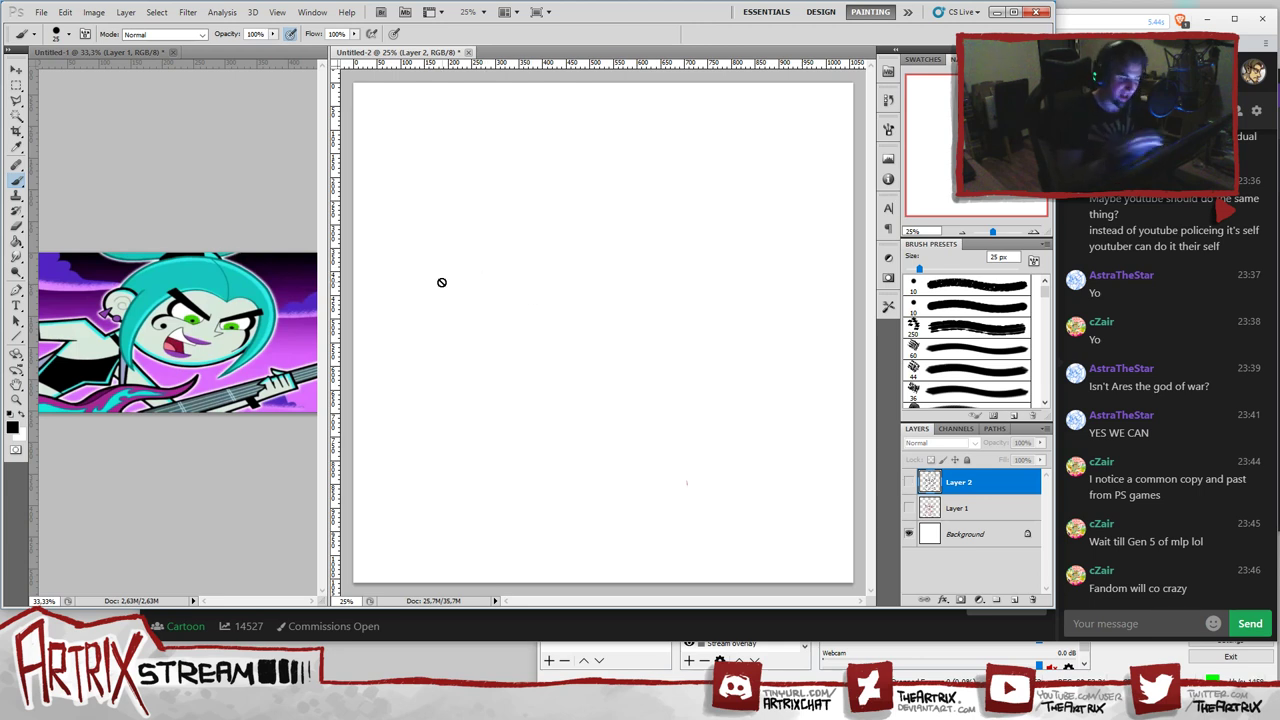
pyautogui.click(1015, 600)
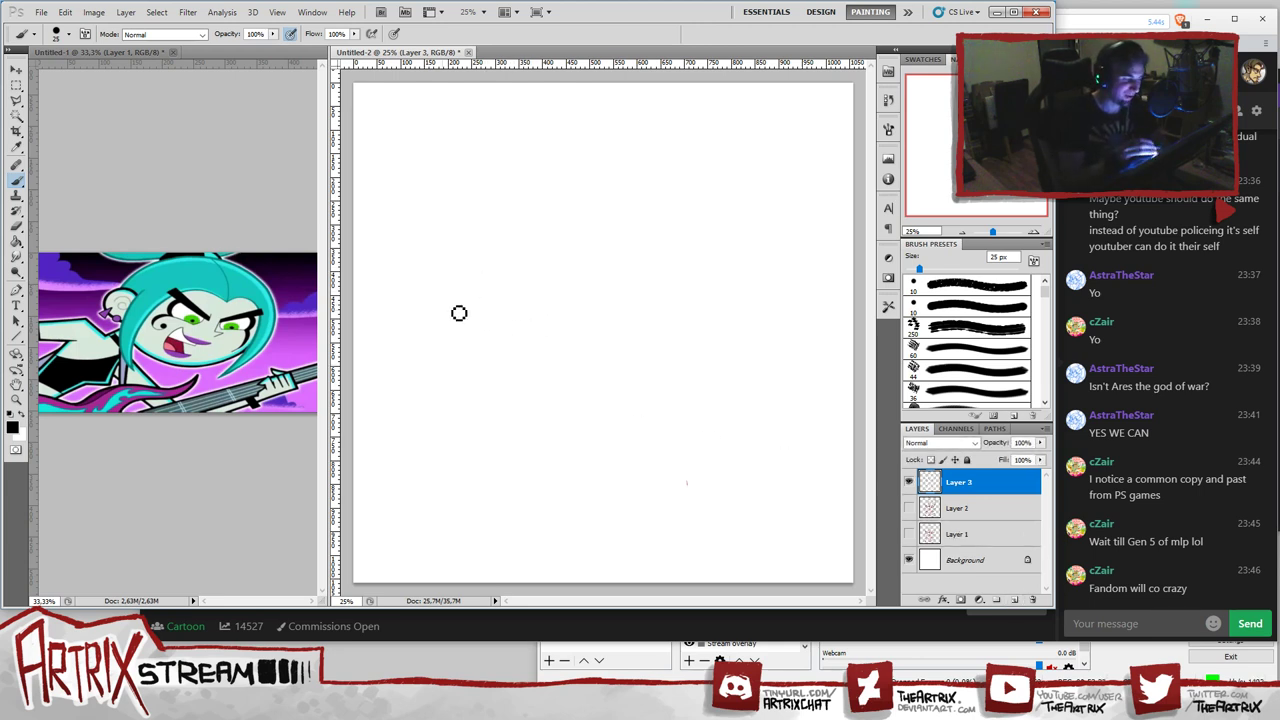
pyautogui.moveTo(551, 283)
pyautogui.mouseDown()
pyautogui.moveTo(531, 340)
pyautogui.moveTo(537, 303)
pyautogui.moveTo(585, 312)
pyautogui.moveTo(513, 320)
pyautogui.mouseUp()
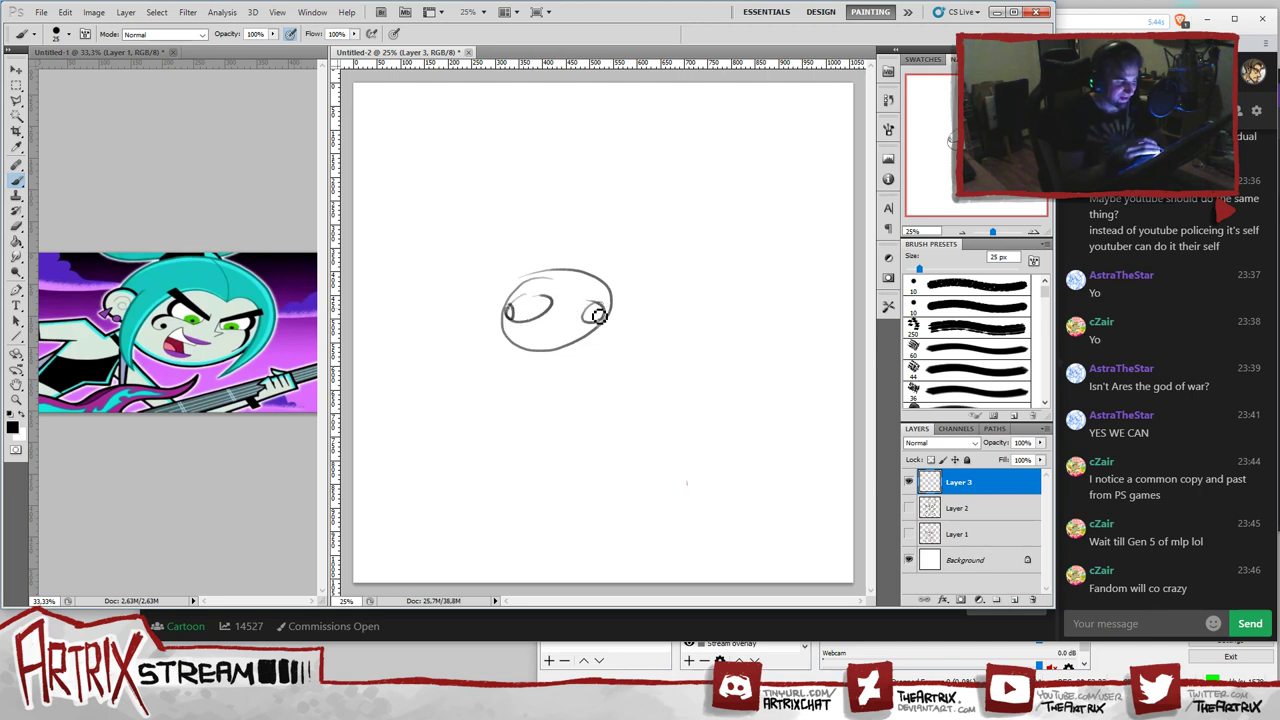
pyautogui.moveTo(598, 312); pyautogui.dragTo(604, 315)
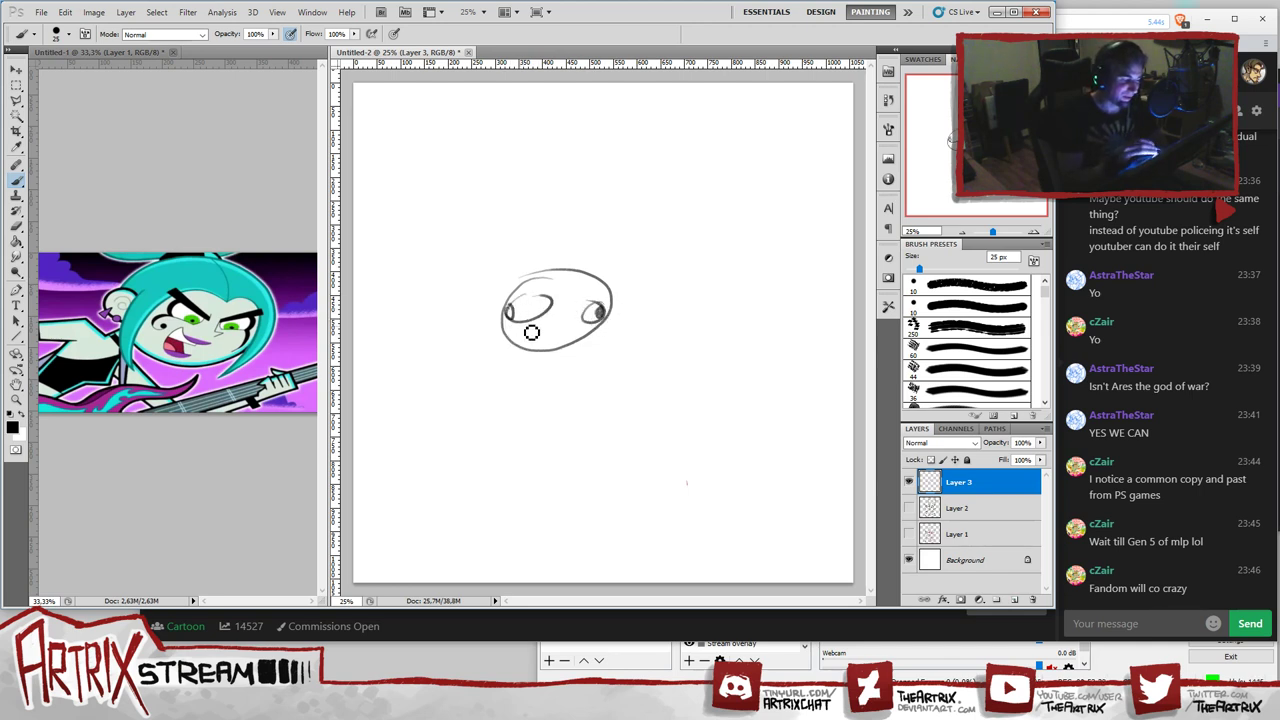
pyautogui.moveTo(514, 341); pyautogui.dragTo(566, 321)
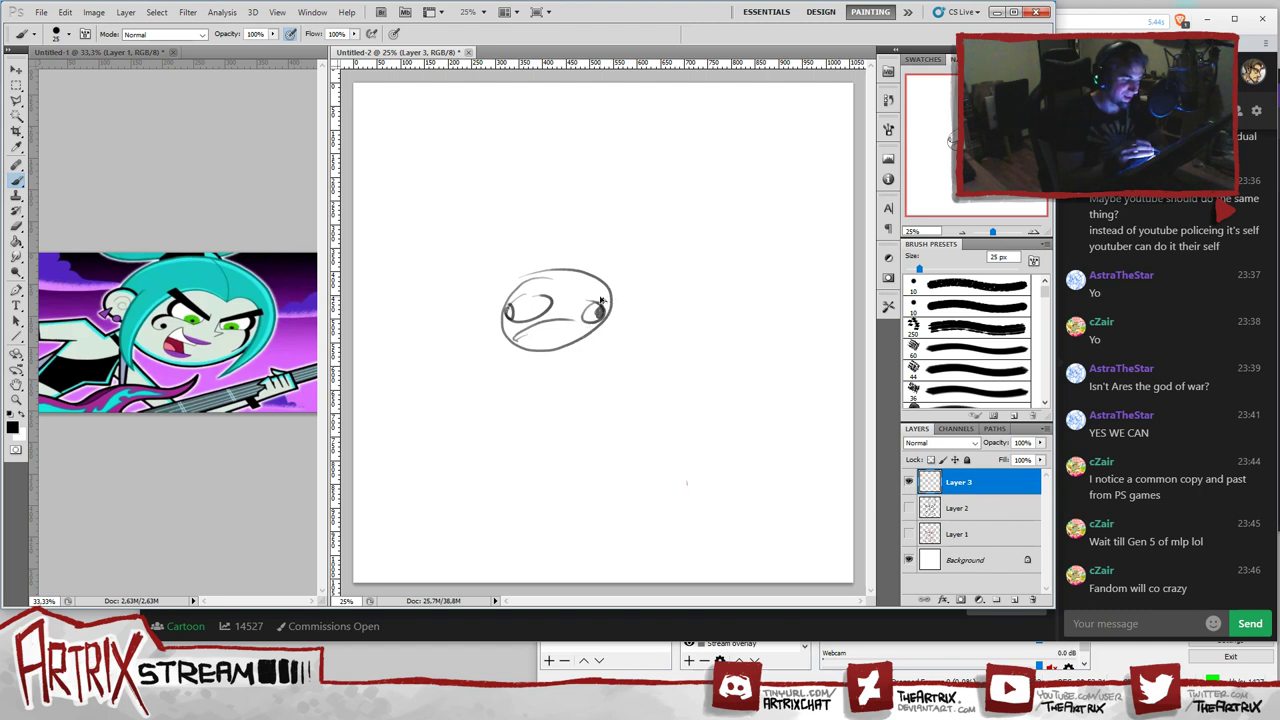
# - Doodle stitched teeth on the oval head and a tall top hat with a skull emblem above it
pyautogui.moveTo(507, 340)
pyautogui.mouseDown()
pyautogui.moveTo(594, 328)
pyautogui.moveTo(556, 348)
pyautogui.moveTo(586, 345)
pyautogui.moveTo(572, 342)
pyautogui.moveTo(605, 310)
pyautogui.moveTo(538, 253)
pyautogui.moveTo(555, 280)
pyautogui.moveTo(558, 144)
pyautogui.moveTo(546, 131)
pyautogui.moveTo(610, 126)
pyautogui.mouseUp()
pyautogui.moveTo(604, 258); pyautogui.dragTo(600, 126)
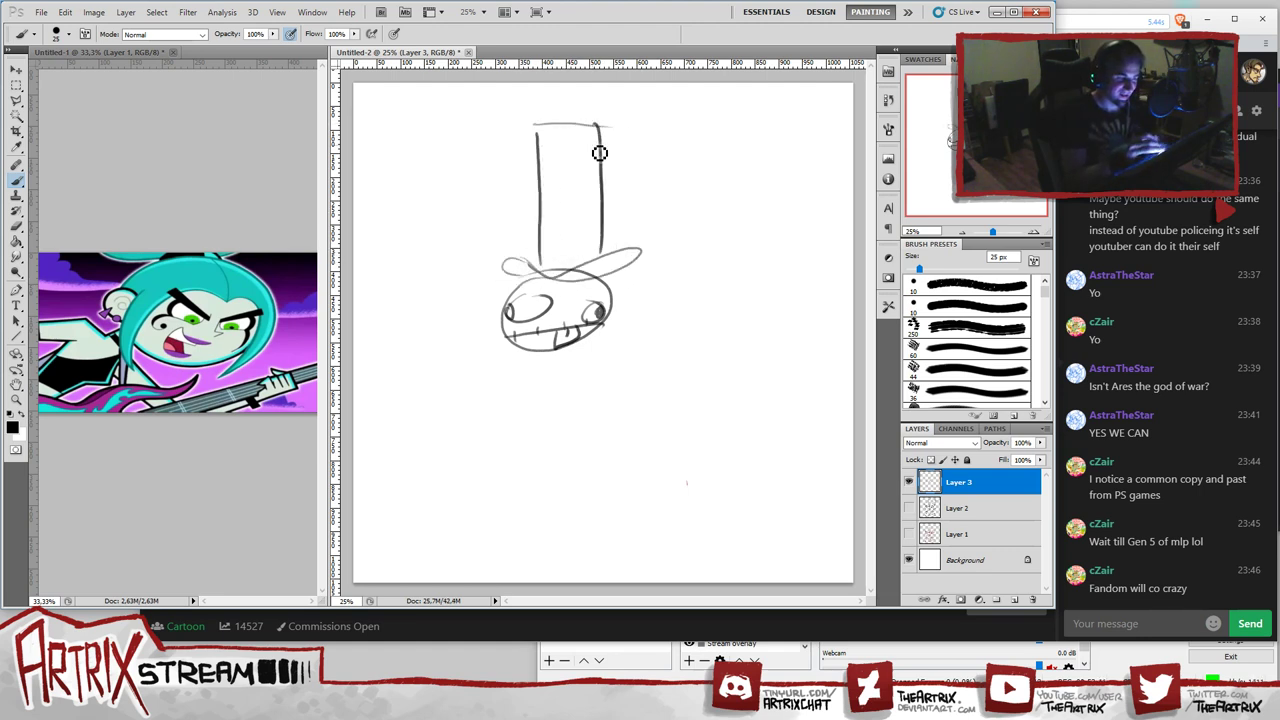
pyautogui.moveTo(549, 227)
pyautogui.mouseDown()
pyautogui.moveTo(567, 231)
pyautogui.moveTo(564, 199)
pyautogui.moveTo(554, 227)
pyautogui.mouseUp()
pyautogui.moveTo(560, 217); pyautogui.dragTo(560, 227)
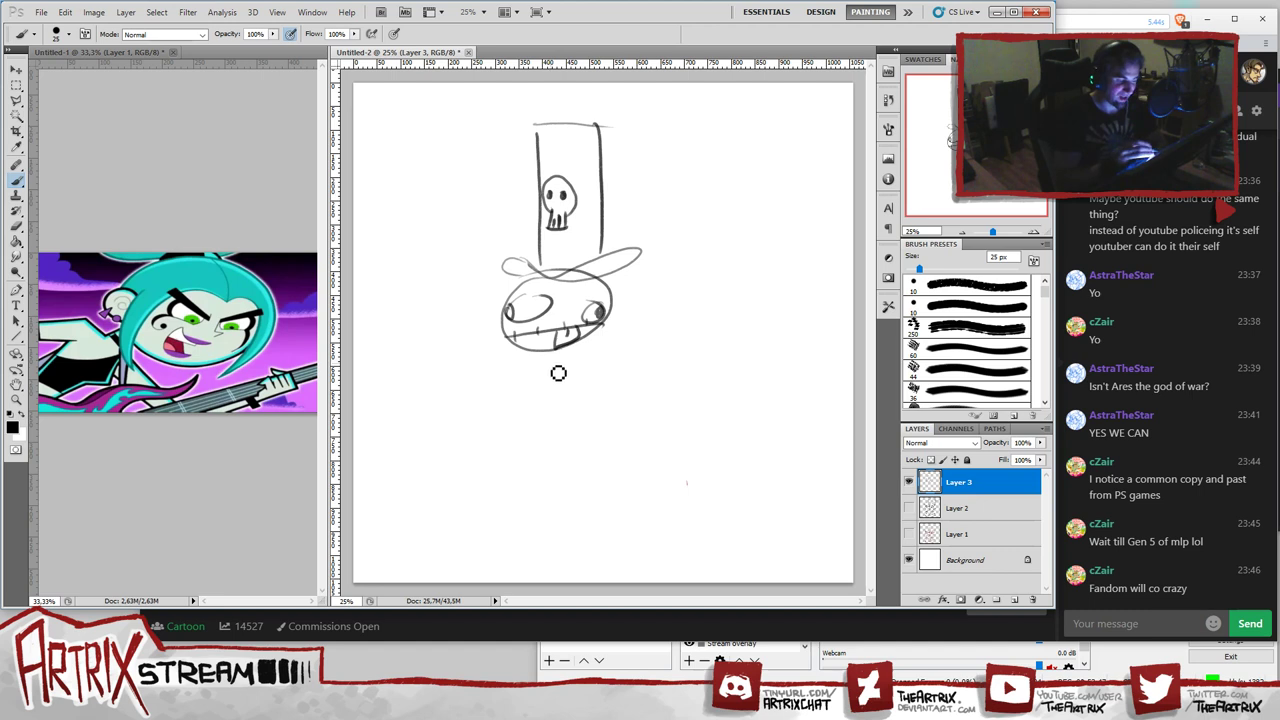
# - Doodle a long thin body with a bow tie and two wavy arms stretching toward the canvas's sides
pyautogui.moveTo(549, 352); pyautogui.dragTo(543, 580)
pyautogui.moveTo(560, 350); pyautogui.dragTo(564, 582)
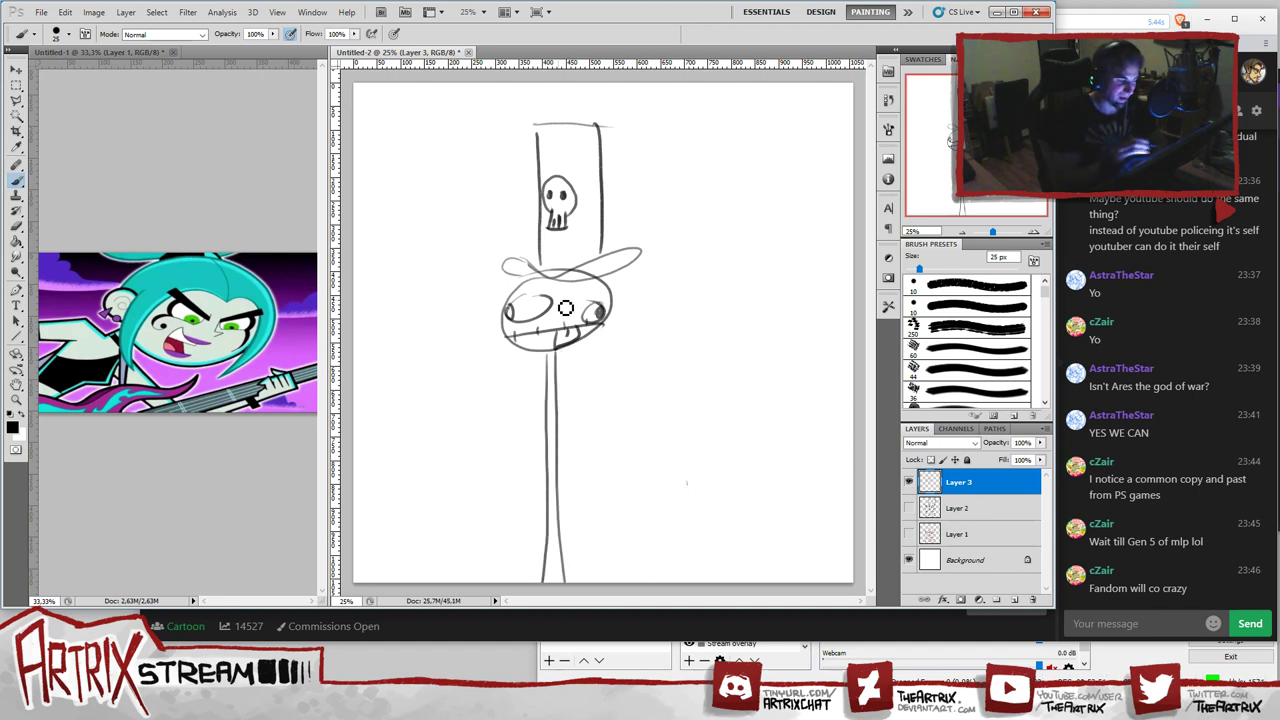
pyautogui.moveTo(556, 365)
pyautogui.mouseDown()
pyautogui.moveTo(612, 377)
pyautogui.moveTo(718, 329)
pyautogui.moveTo(782, 341)
pyautogui.moveTo(848, 421)
pyautogui.mouseUp()
pyautogui.moveTo(535, 395); pyautogui.dragTo(310, 420)
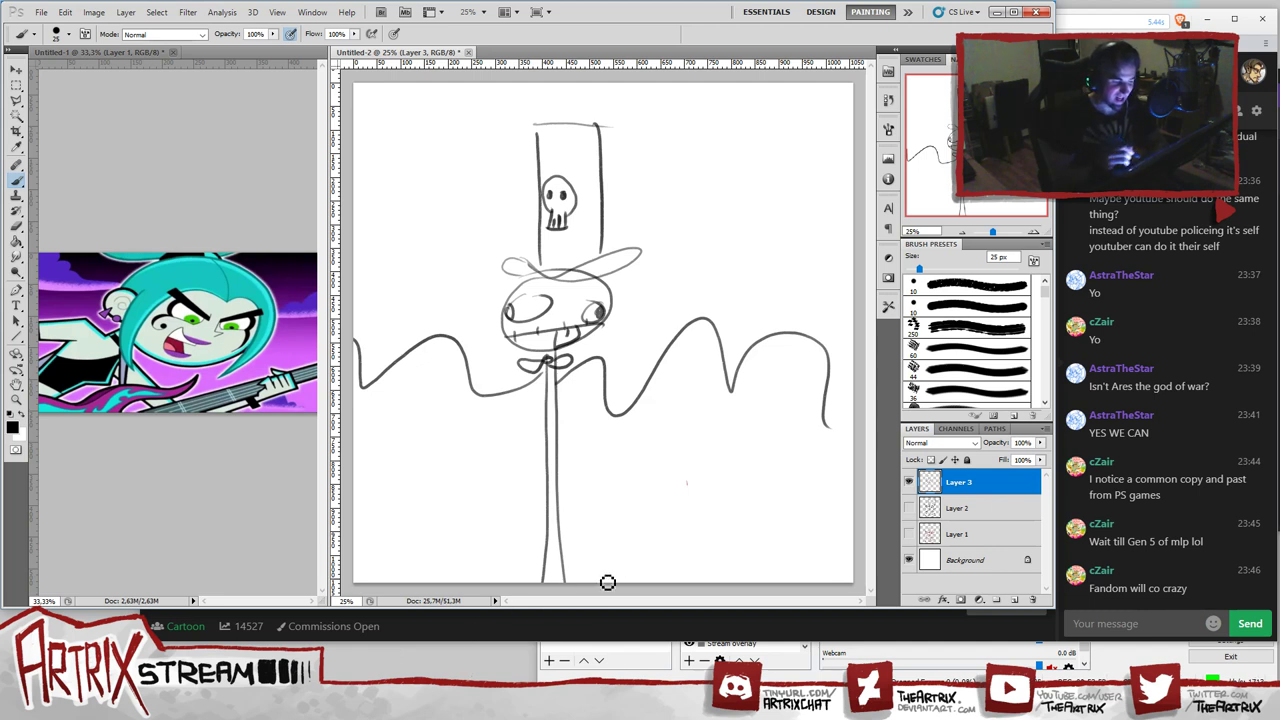
# - Doodle a curved coat edge and a small skull-marked capsule shape with a clawed arm beside the body, and darken the hat's brim
pyautogui.moveTo(565, 367)
pyautogui.mouseDown()
pyautogui.moveTo(592, 384)
pyautogui.moveTo(562, 478)
pyautogui.moveTo(597, 440)
pyautogui.moveTo(612, 488)
pyautogui.moveTo(589, 497)
pyautogui.moveTo(572, 530)
pyautogui.moveTo(615, 488)
pyautogui.moveTo(618, 520)
pyautogui.mouseUp()
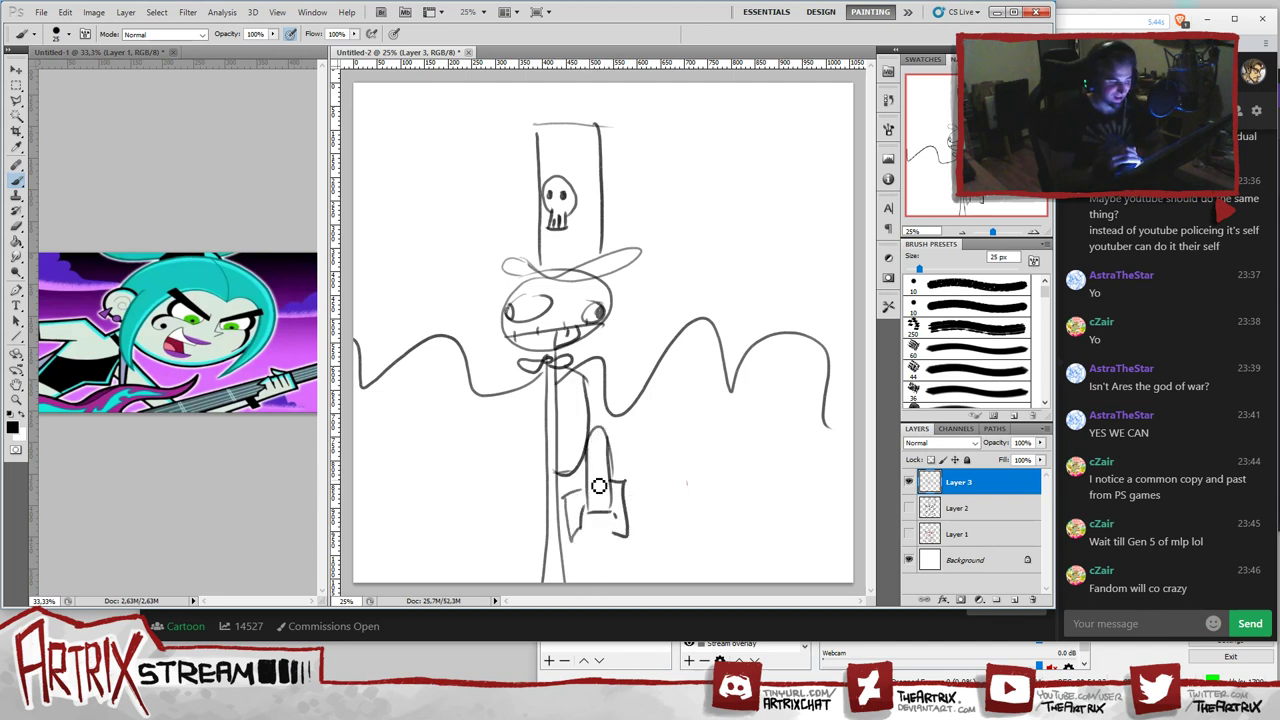
pyautogui.moveTo(598, 462)
pyautogui.mouseDown()
pyautogui.moveTo(603, 488)
pyautogui.moveTo(604, 457)
pyautogui.mouseUp()
pyautogui.moveTo(572, 700)
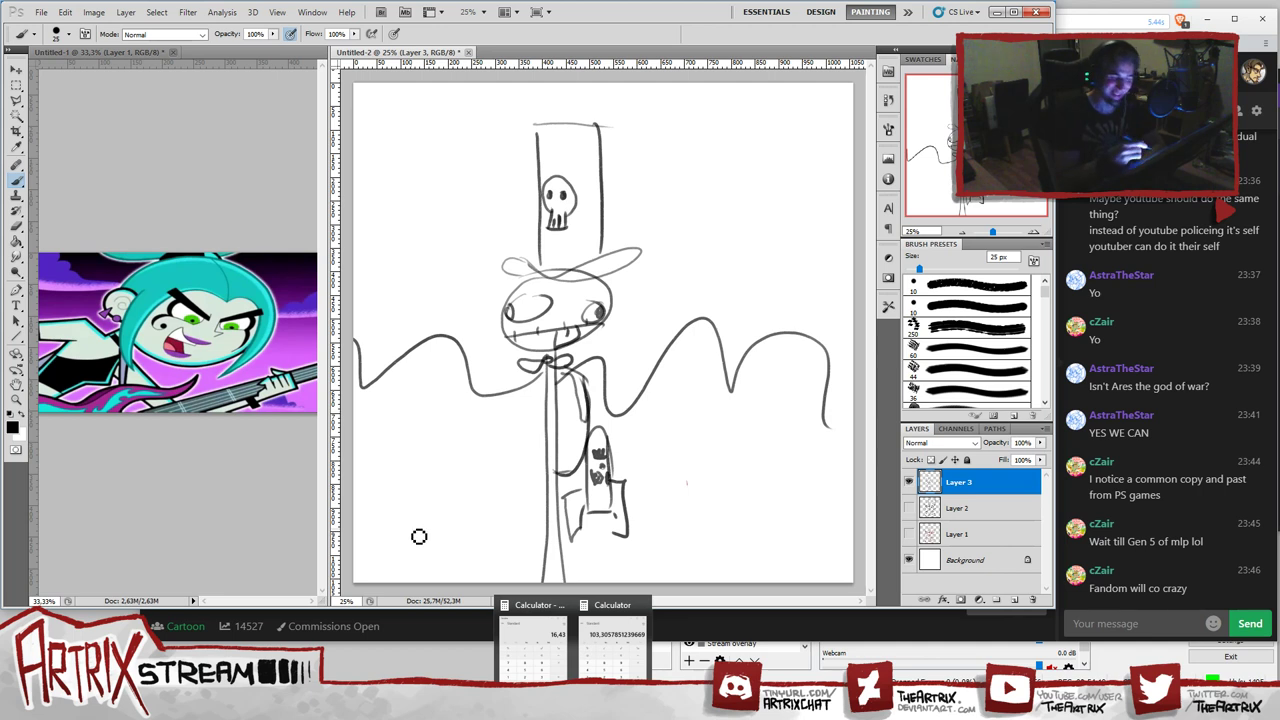
pyautogui.moveTo(541, 257); pyautogui.dragTo(640, 246)
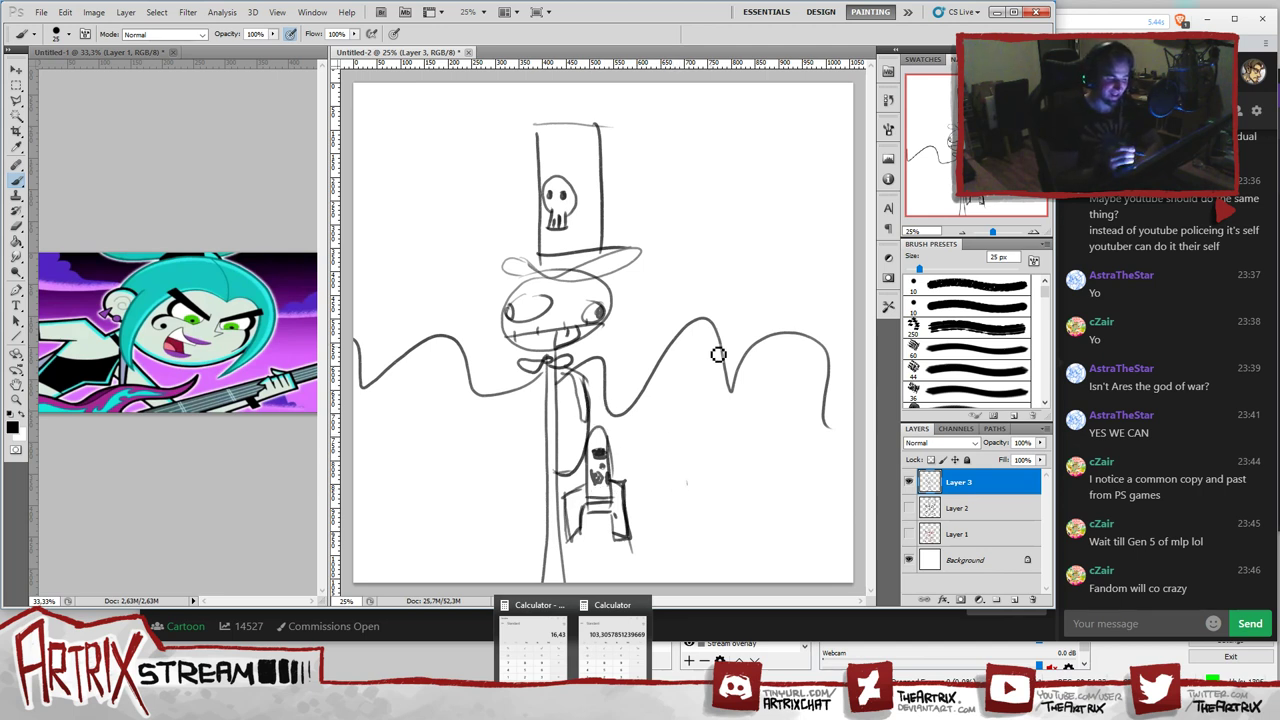
pyautogui.moveTo(610, 447)
pyautogui.mouseDown()
pyautogui.moveTo(644, 450)
pyautogui.moveTo(632, 442)
pyautogui.mouseUp()
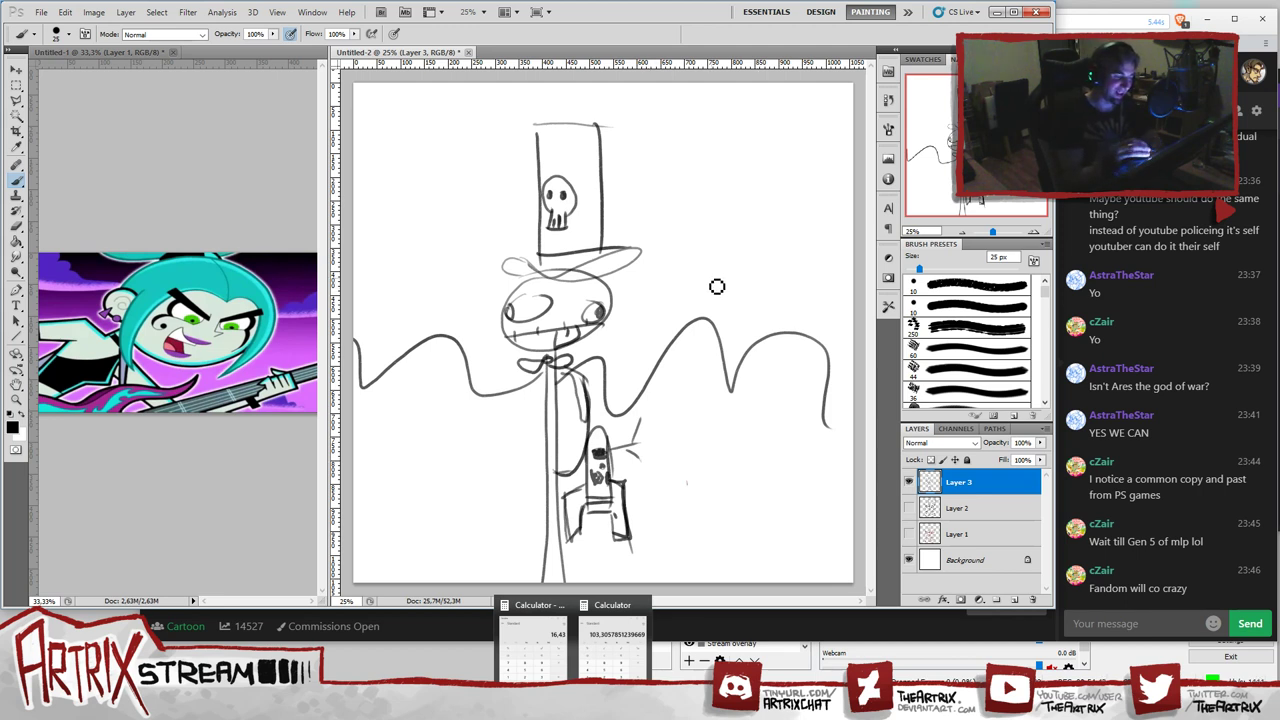
# - Fill the doodled figure's bow tie in black, then swap visibility from Layer 3 to Layer 2
pyautogui.moveTo(529, 371)
pyautogui.mouseDown()
pyautogui.moveTo(574, 366)
pyautogui.moveTo(552, 370)
pyautogui.mouseUp()
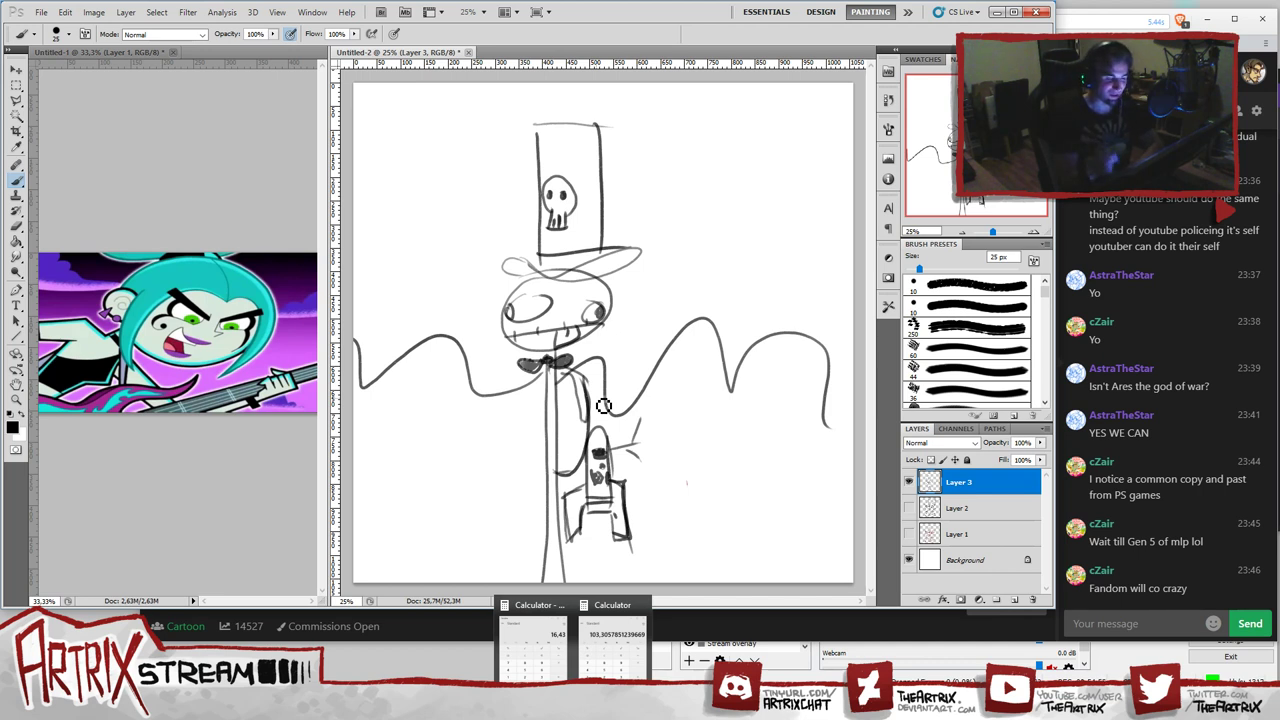
pyautogui.click(908, 482)
pyautogui.click(908, 508)
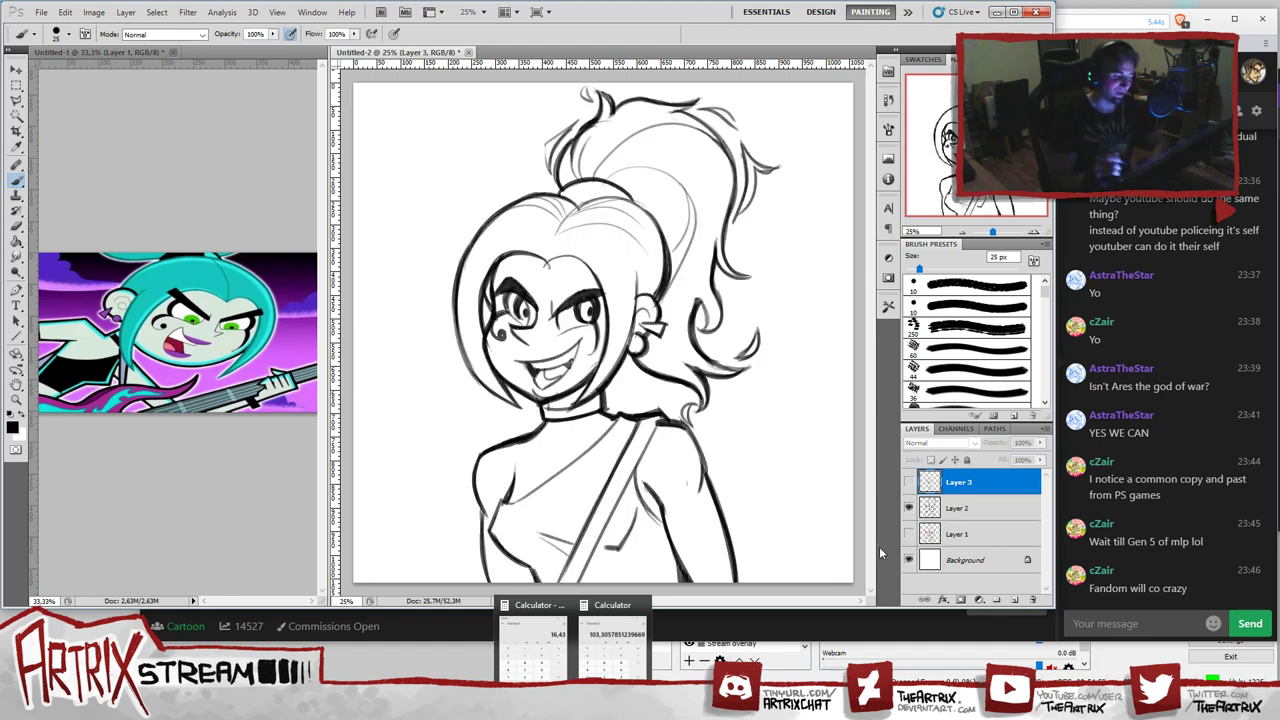
# - Thicken the torso outline below the ponytailed character's armpit with black strokes on Layer 2
pyautogui.click(960, 509)
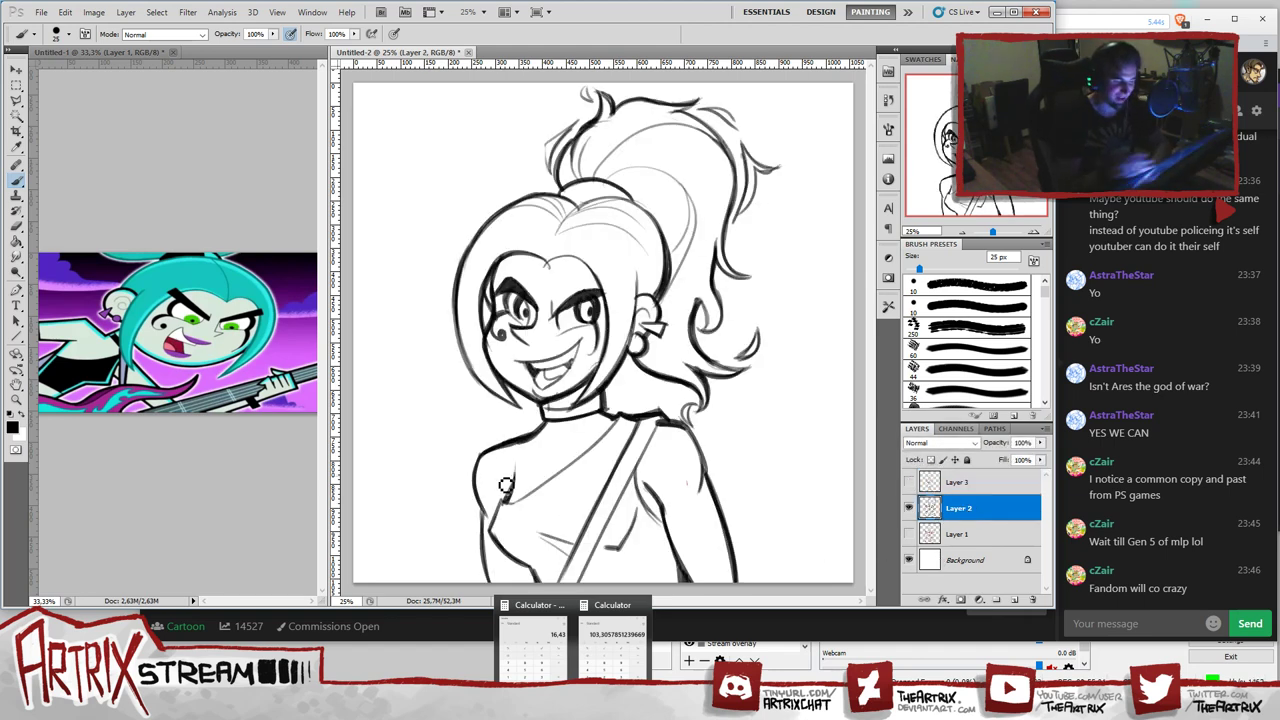
pyautogui.hotkey('alt', ']')
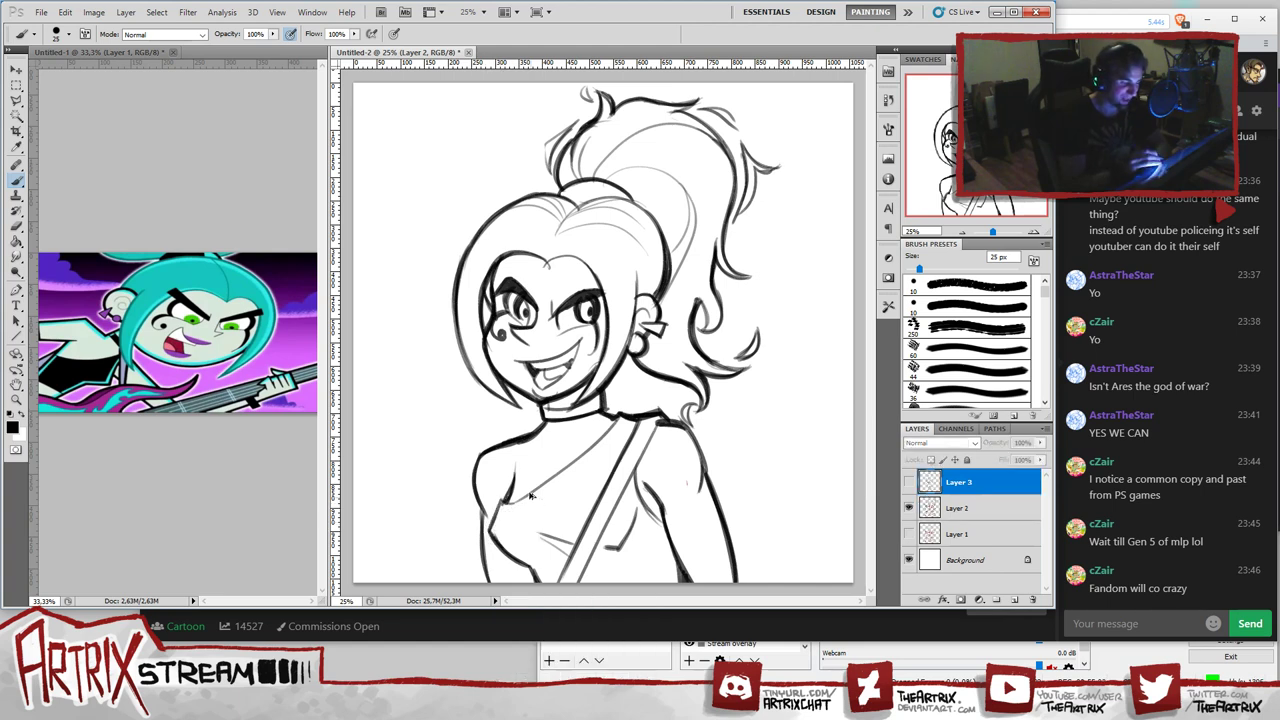
pyautogui.hotkey('alt', '[')
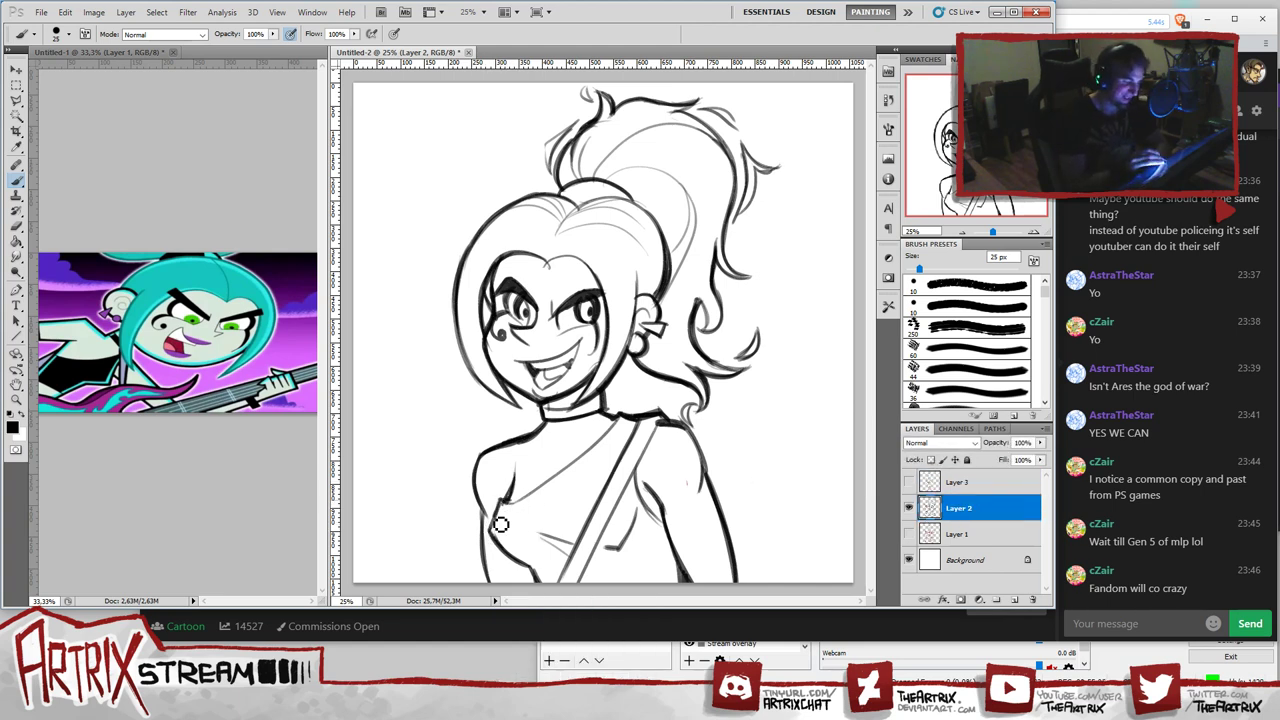
pyautogui.moveTo(508, 505); pyautogui.dragTo(500, 537)
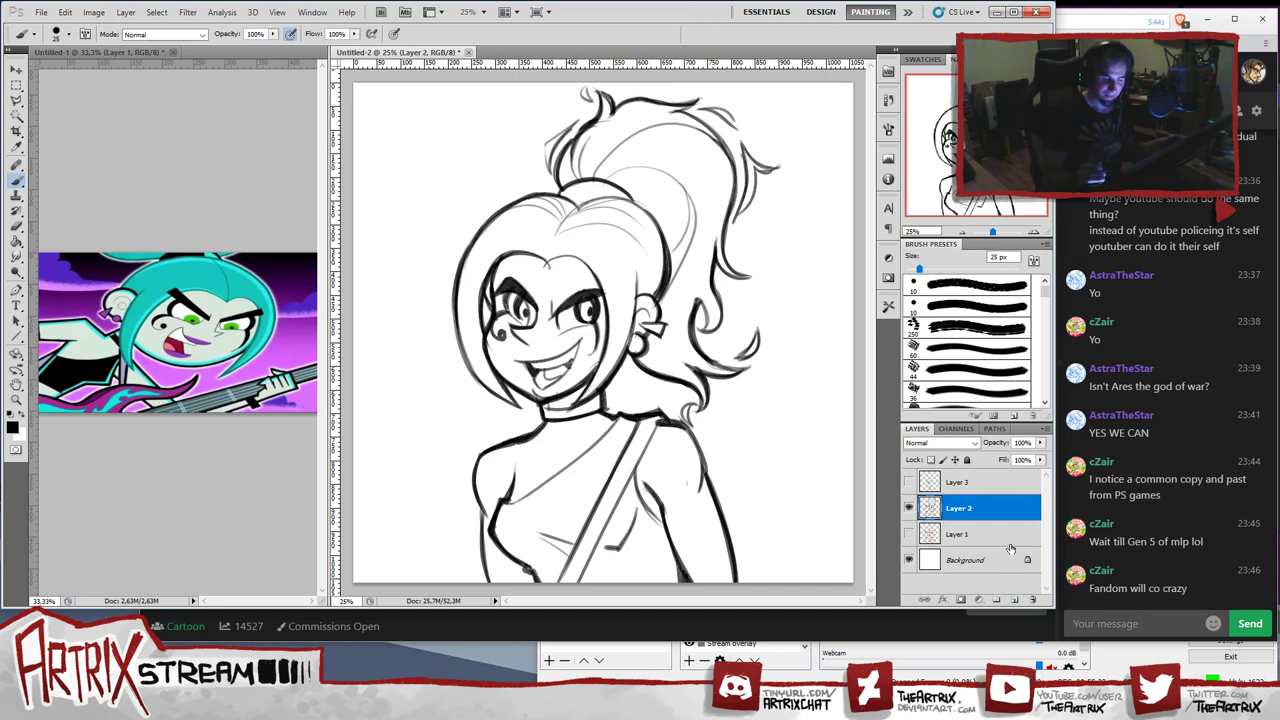
# - Add a new layer and place it directly beneath the line art on Layer 2
pyautogui.click(1014, 599)
pyautogui.moveTo(975, 512); pyautogui.dragTo(972, 541)
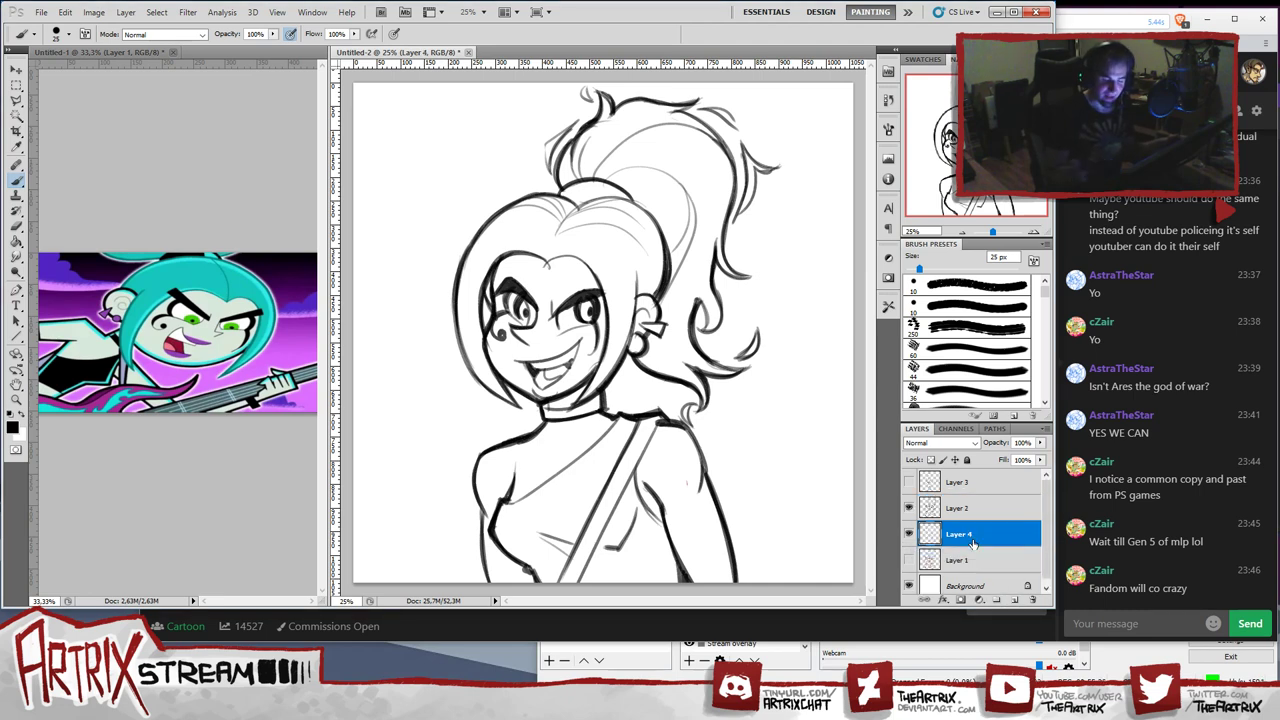
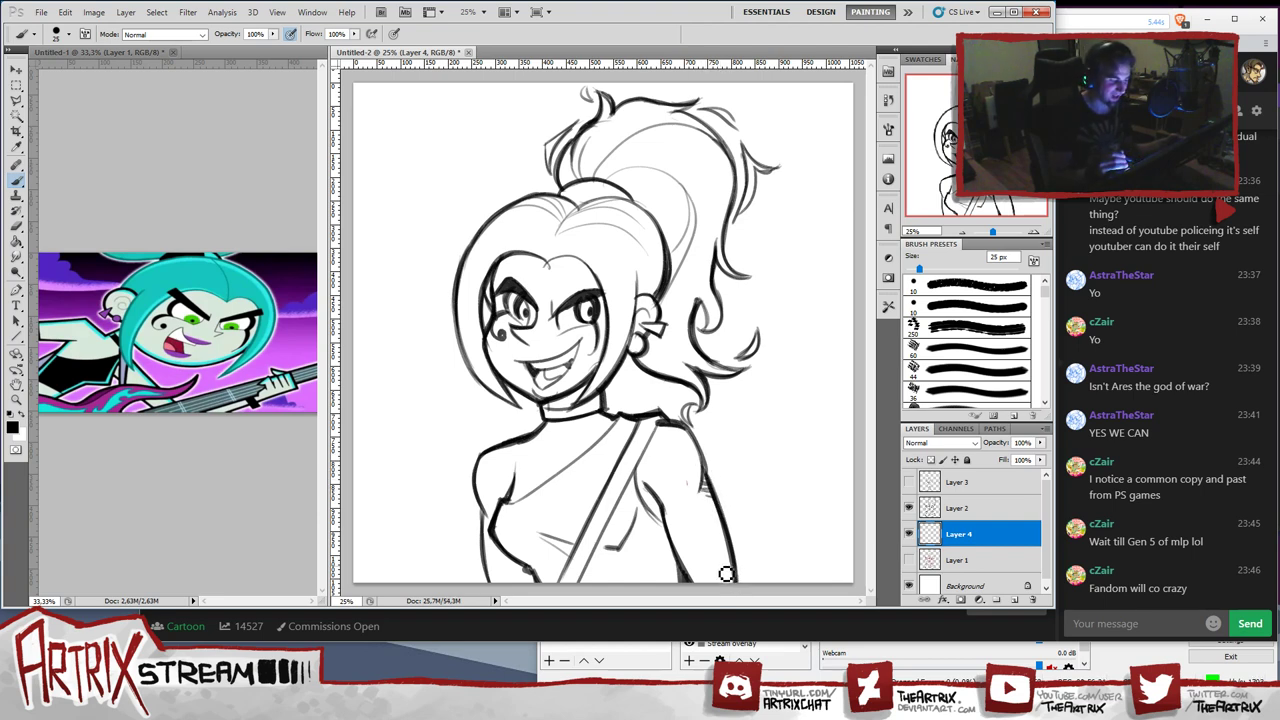
pyautogui.moveTo(489, 522); pyautogui.dragTo(489, 560)
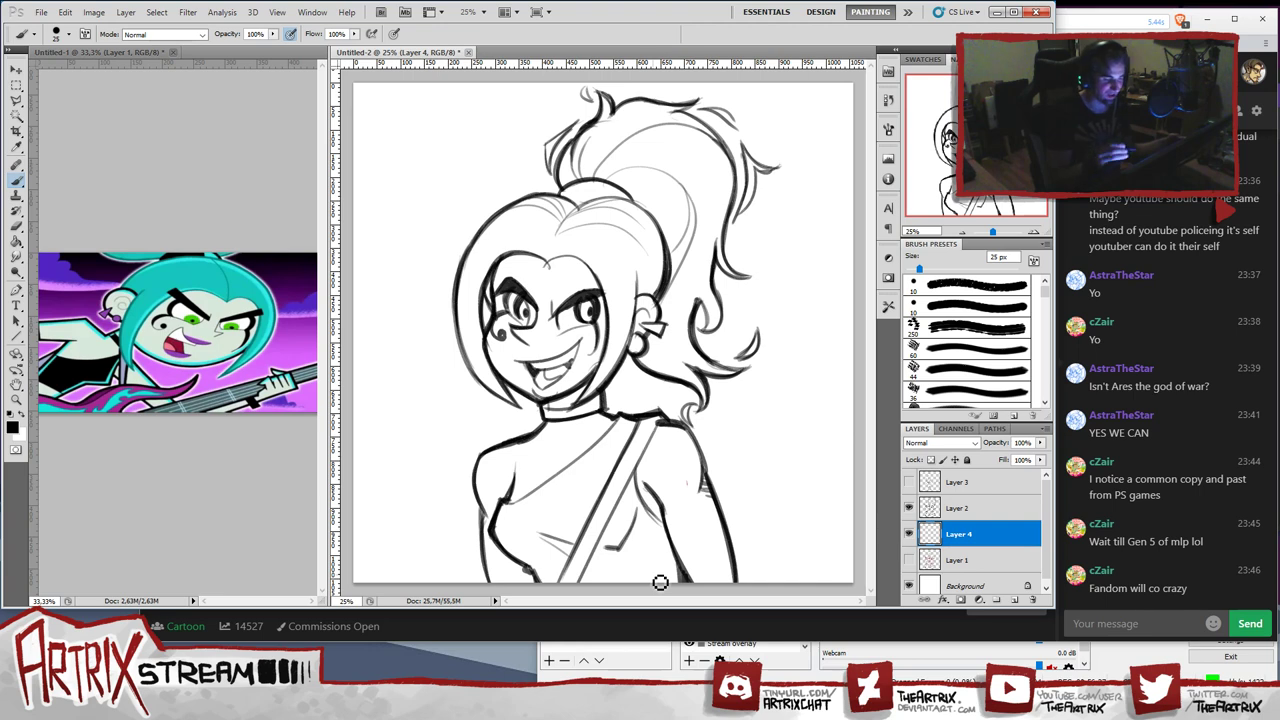
pyautogui.hotkey('ctrl', 'z')
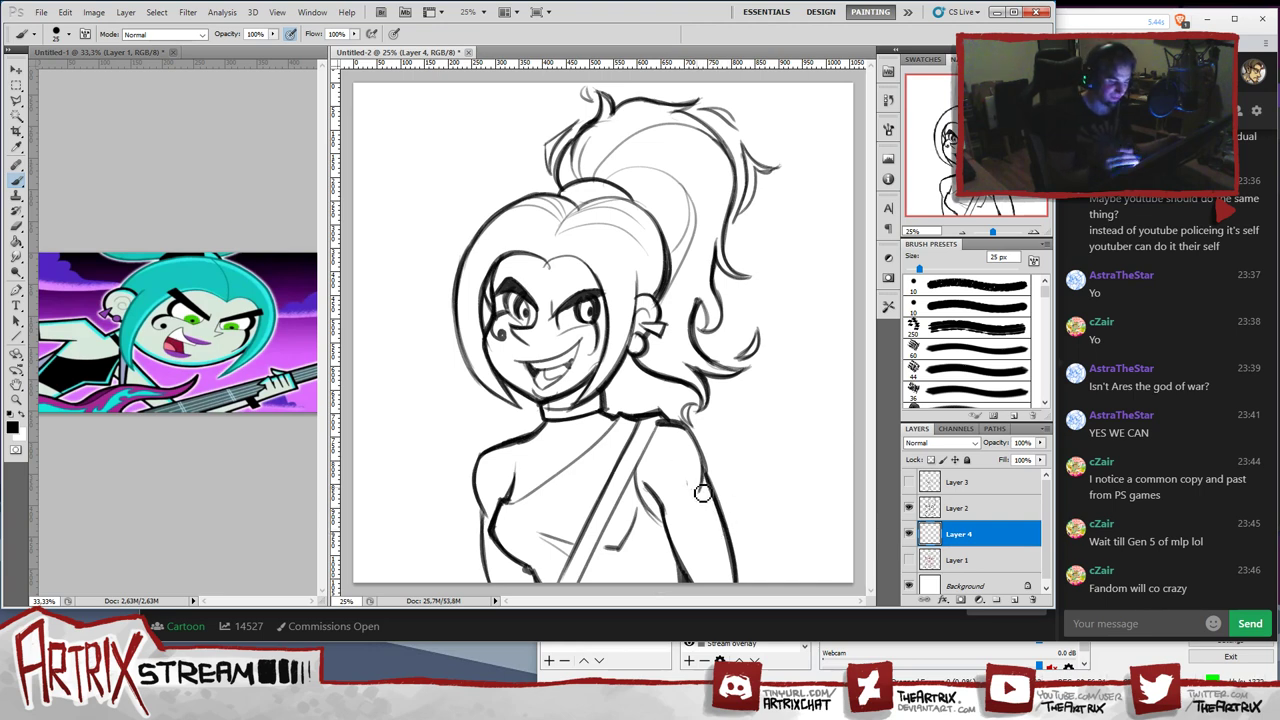
pyautogui.click(957, 510)
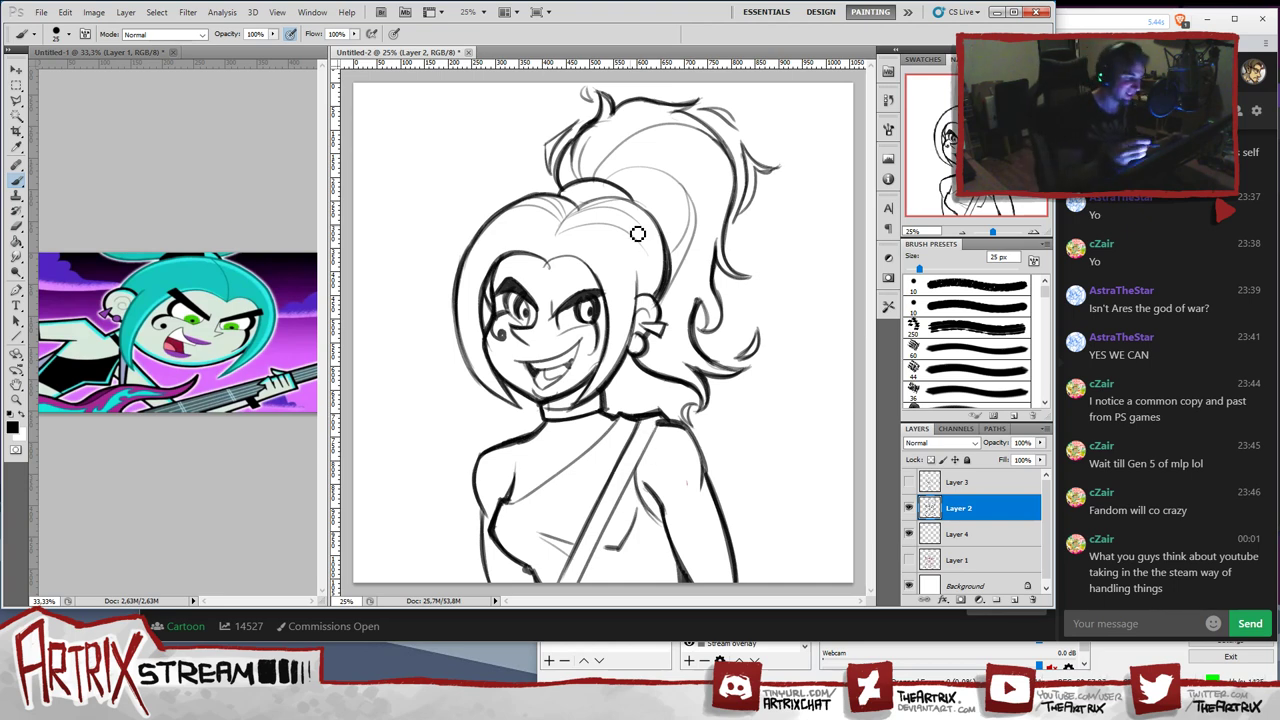
pyautogui.click(974, 539)
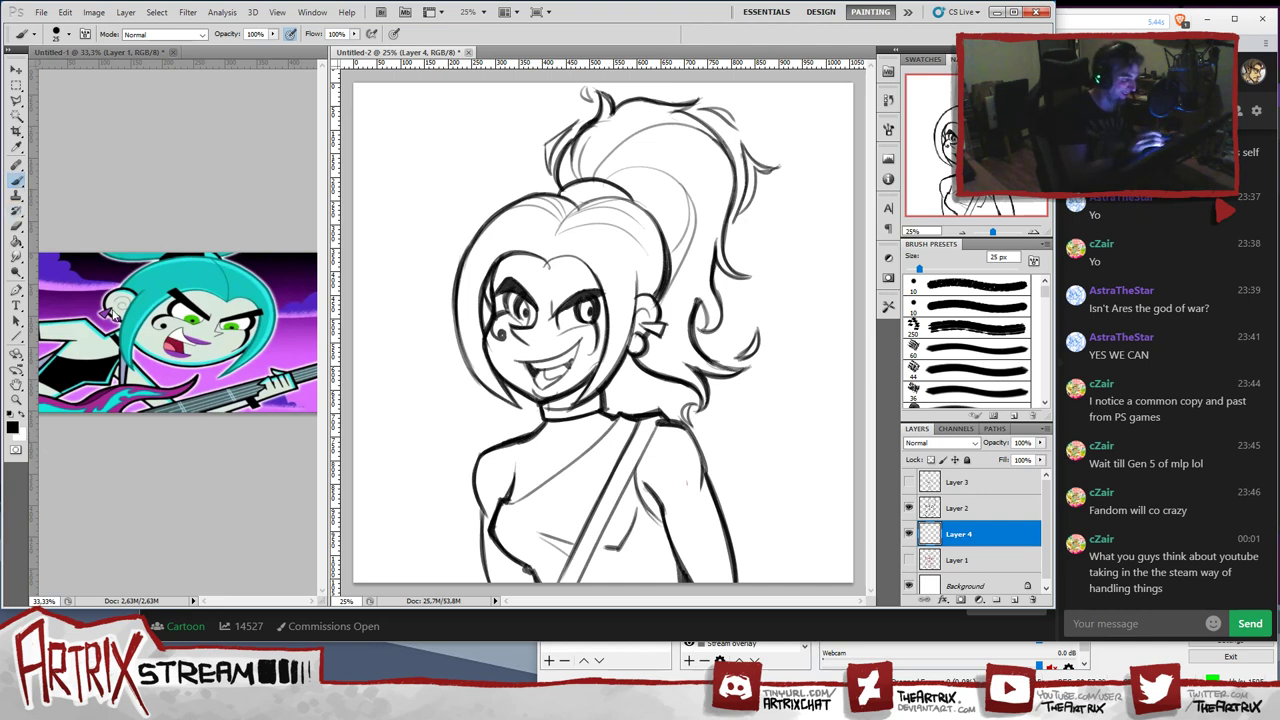
# - Set the brush colour to pale grey-teal e2eceb, based on the skin sampled from the reference image
pyautogui.click(14, 429)
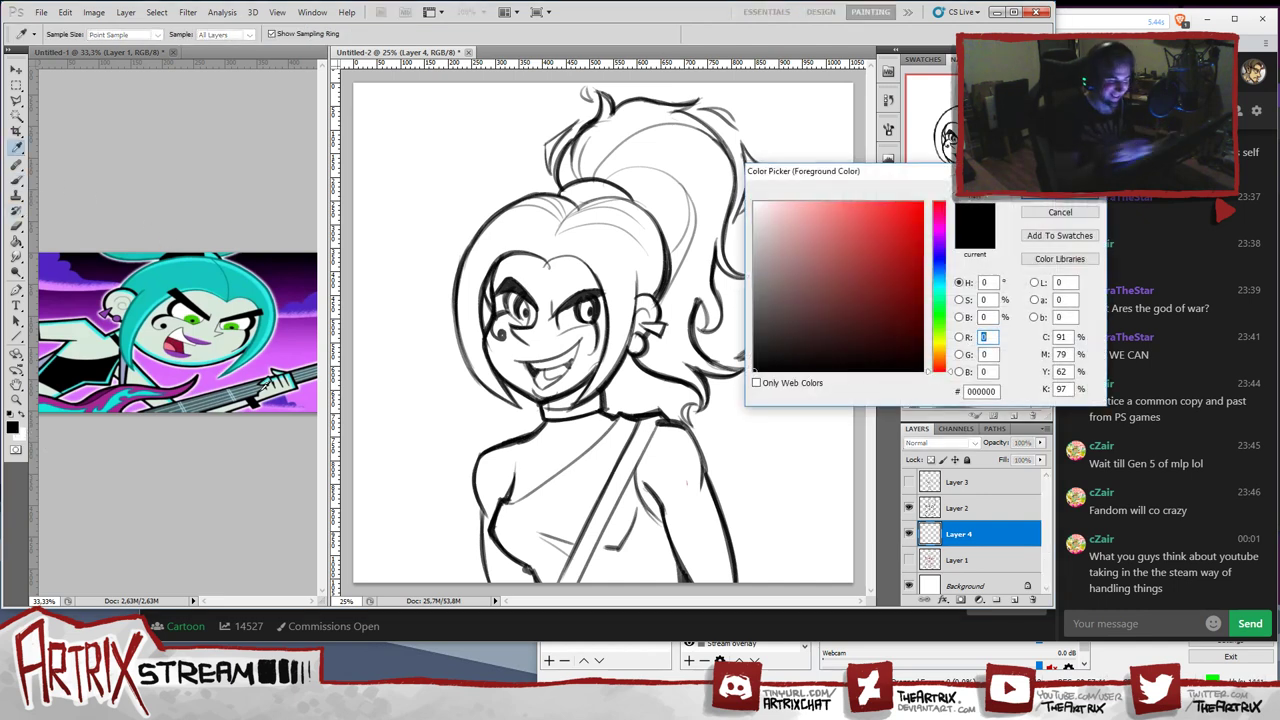
pyautogui.click(230, 334)
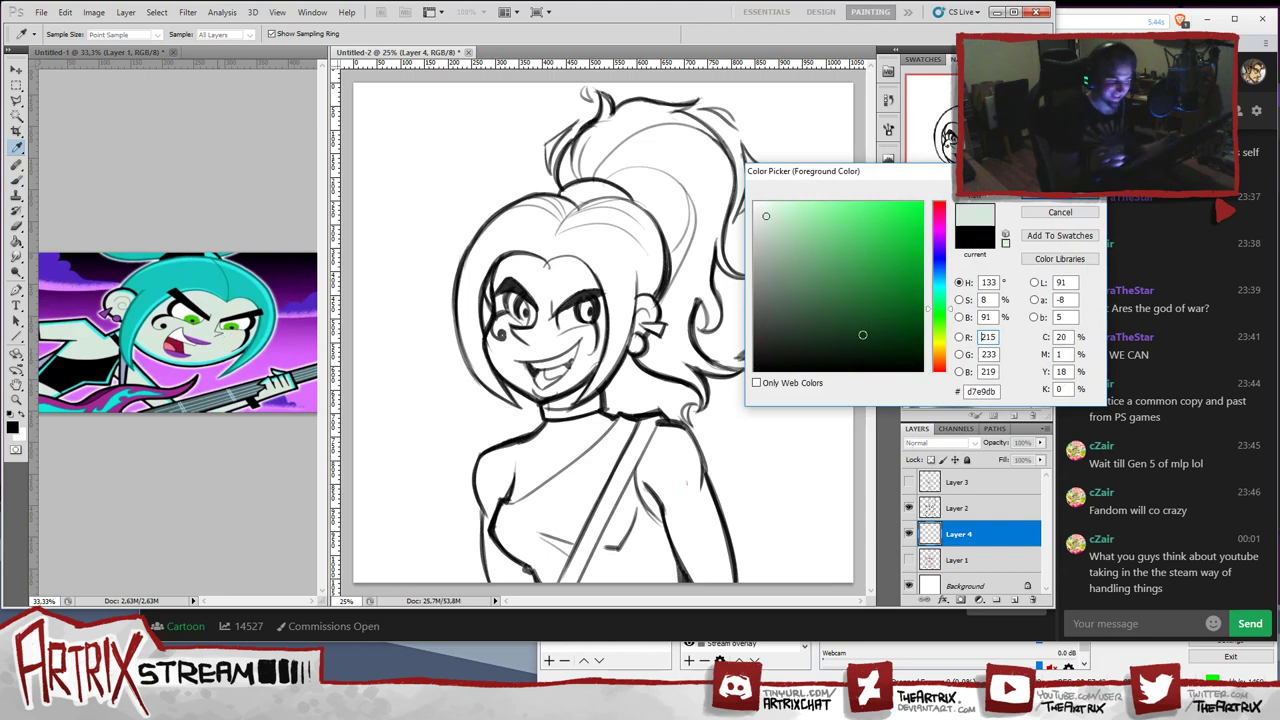
pyautogui.moveTo(946, 314); pyautogui.dragTo(944, 287)
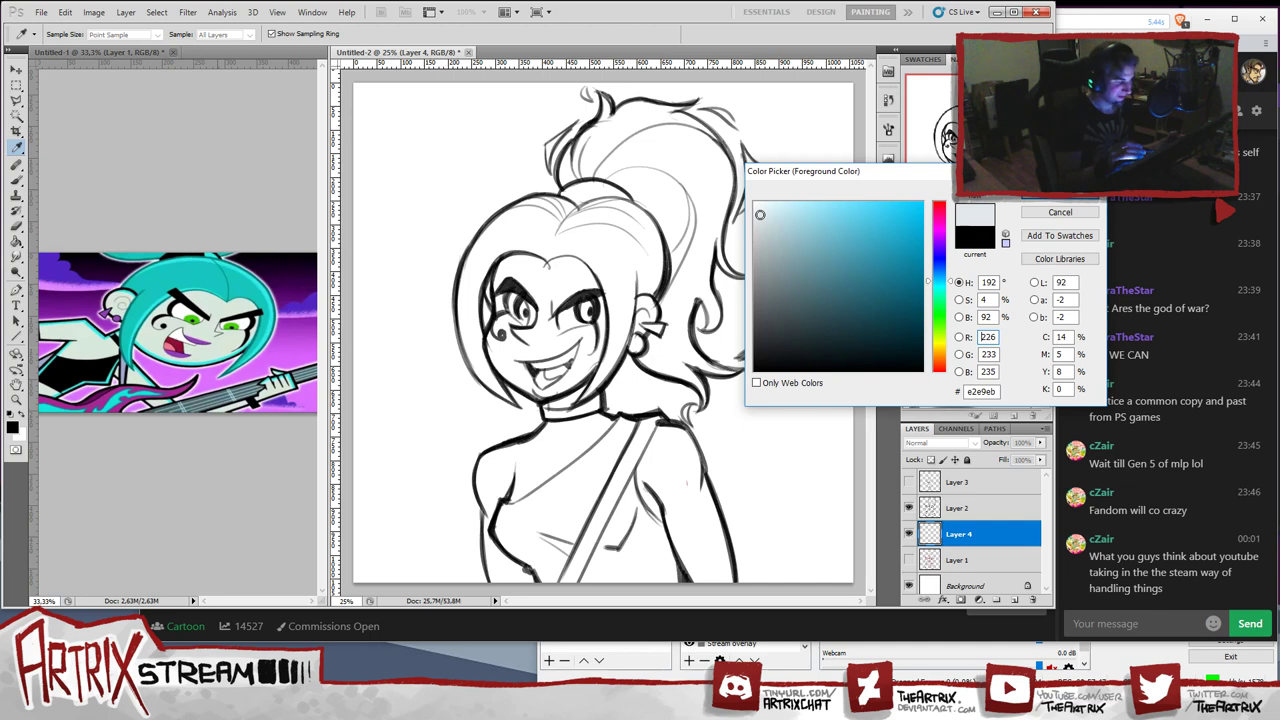
pyautogui.moveTo(939, 294); pyautogui.dragTo(944, 296)
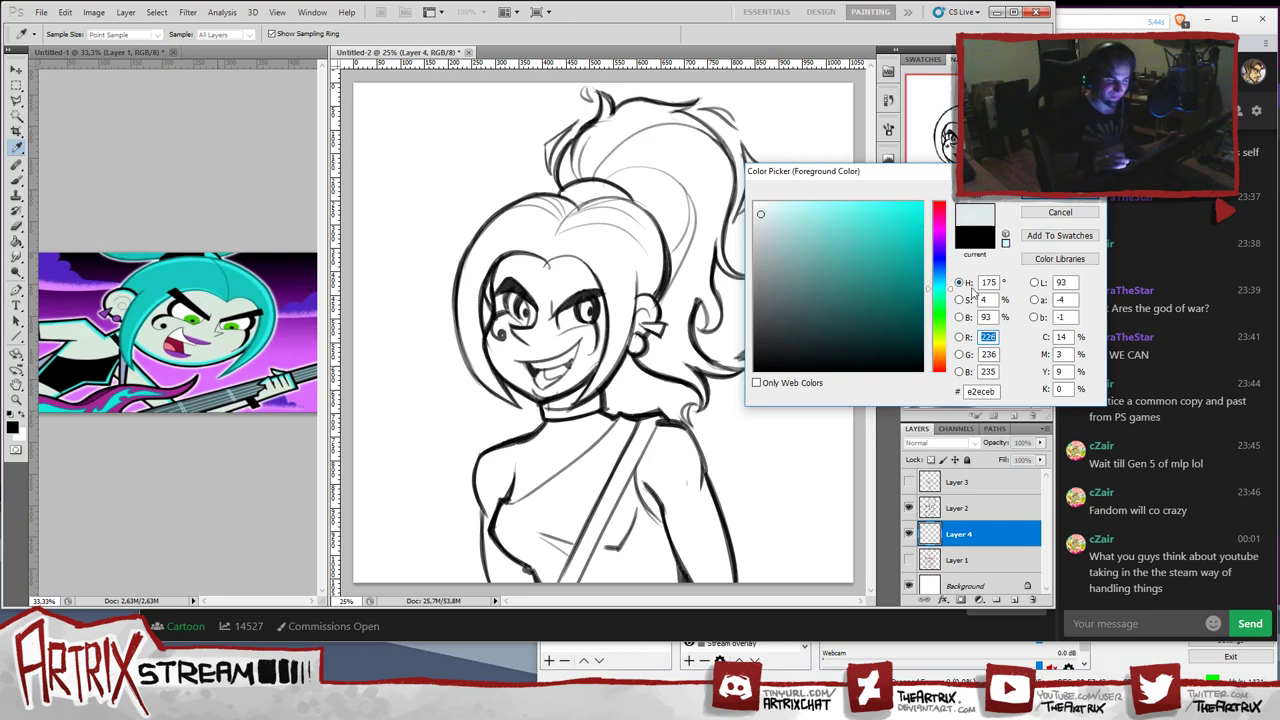
pyautogui.click(1058, 197)
pyautogui.press('b')
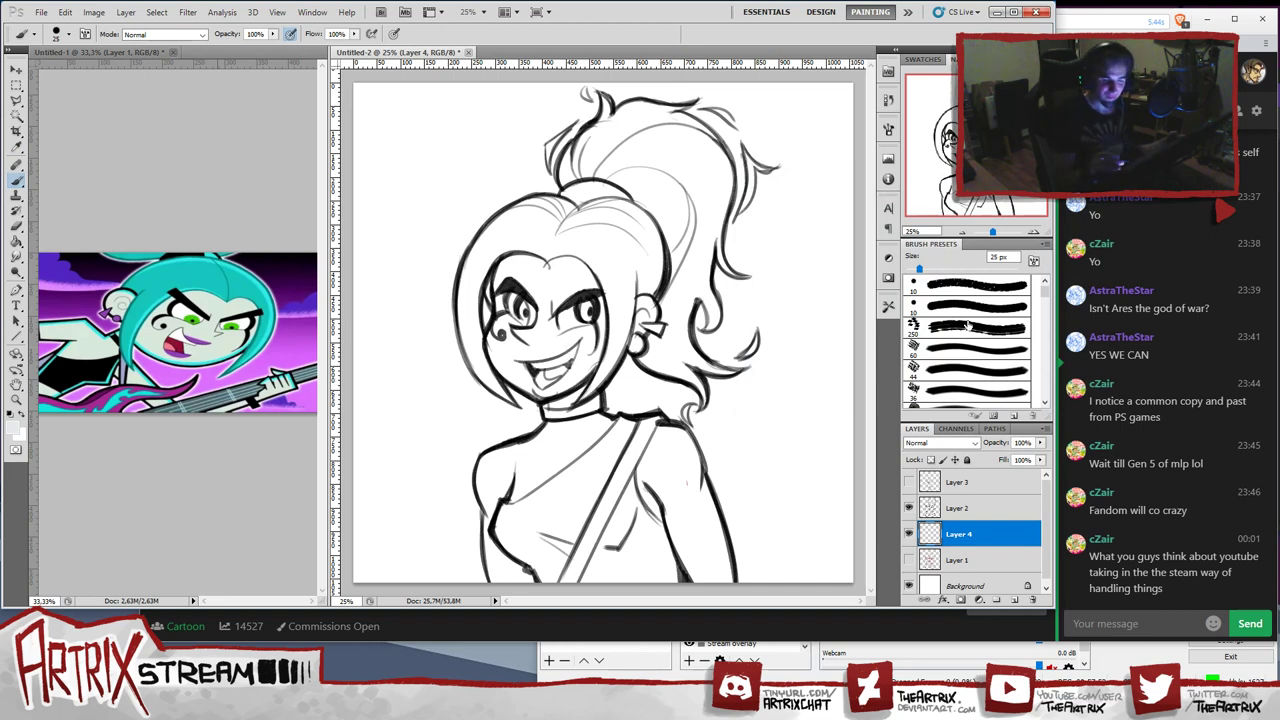
# - Paint the face and neck in the pale skin colour on Layer 4, using the textured 44 px brush preset enlarged to 250 px
pyautogui.click(955, 375)
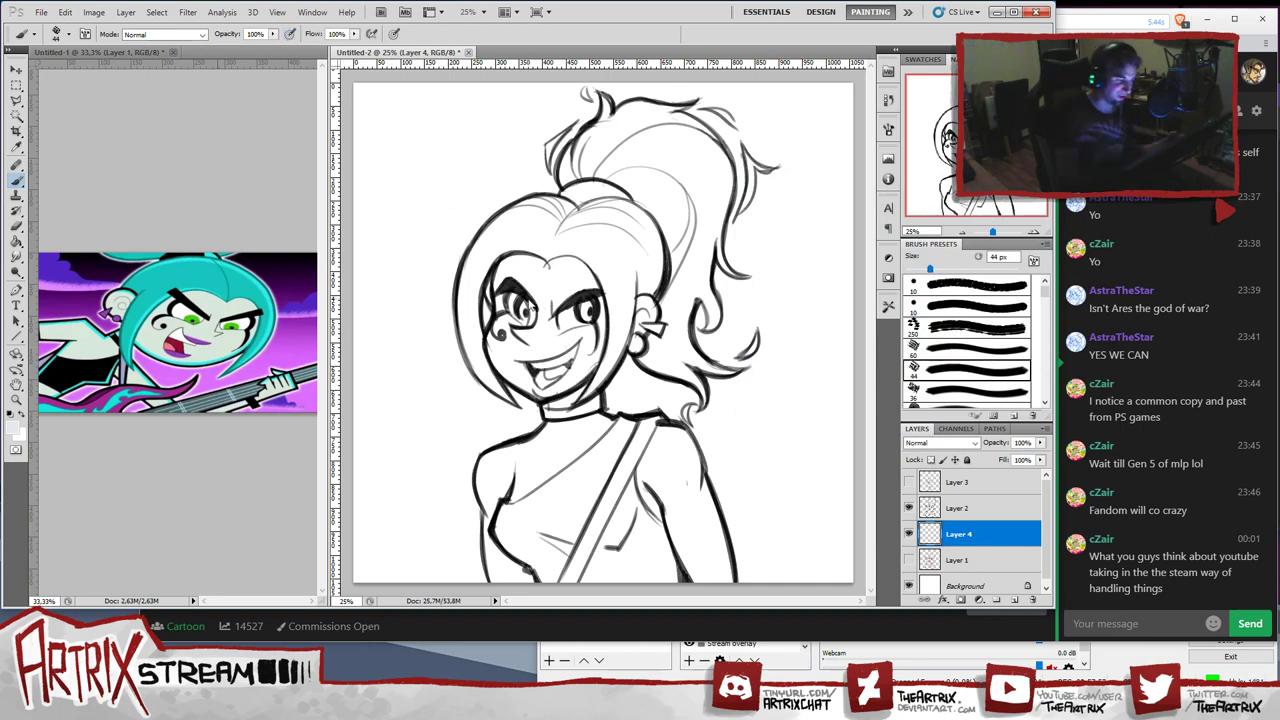
pyautogui.press(']')
pyautogui.press(']')
pyautogui.press(']')
pyautogui.press(']')
pyautogui.press(']')
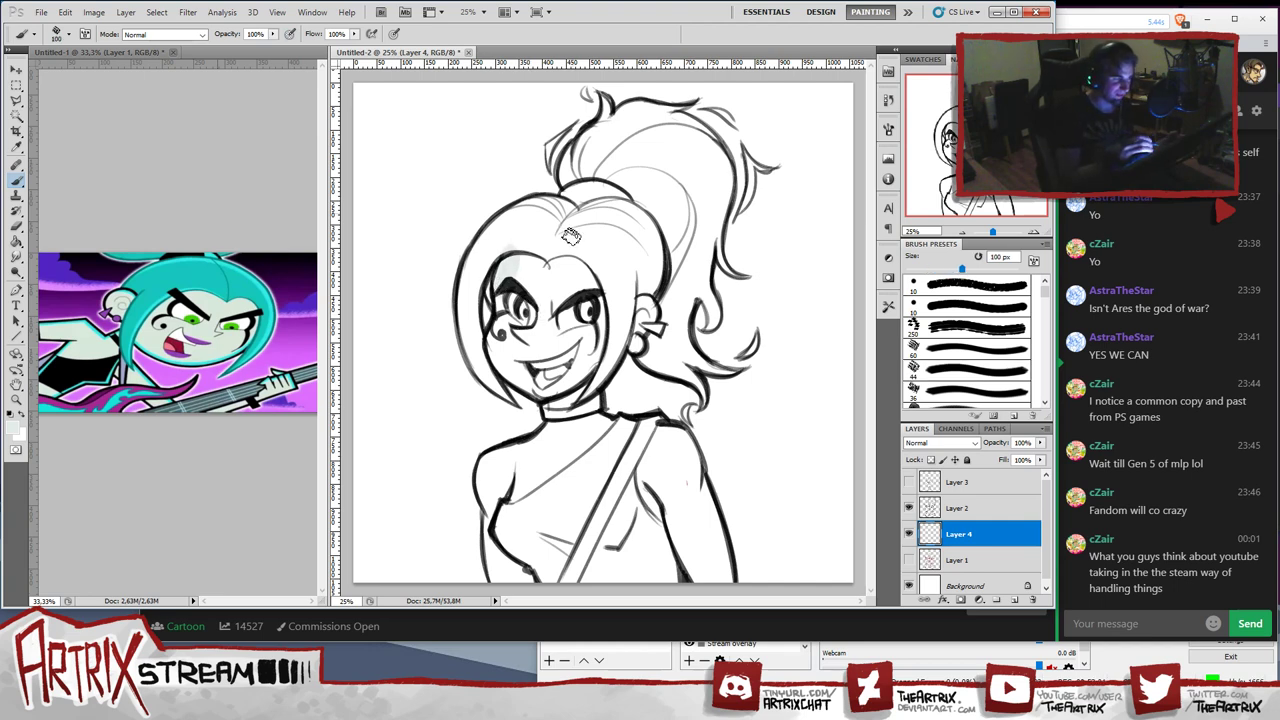
pyautogui.press(']')
pyautogui.press(']')
pyautogui.press(']')
pyautogui.press(']')
pyautogui.press(']')
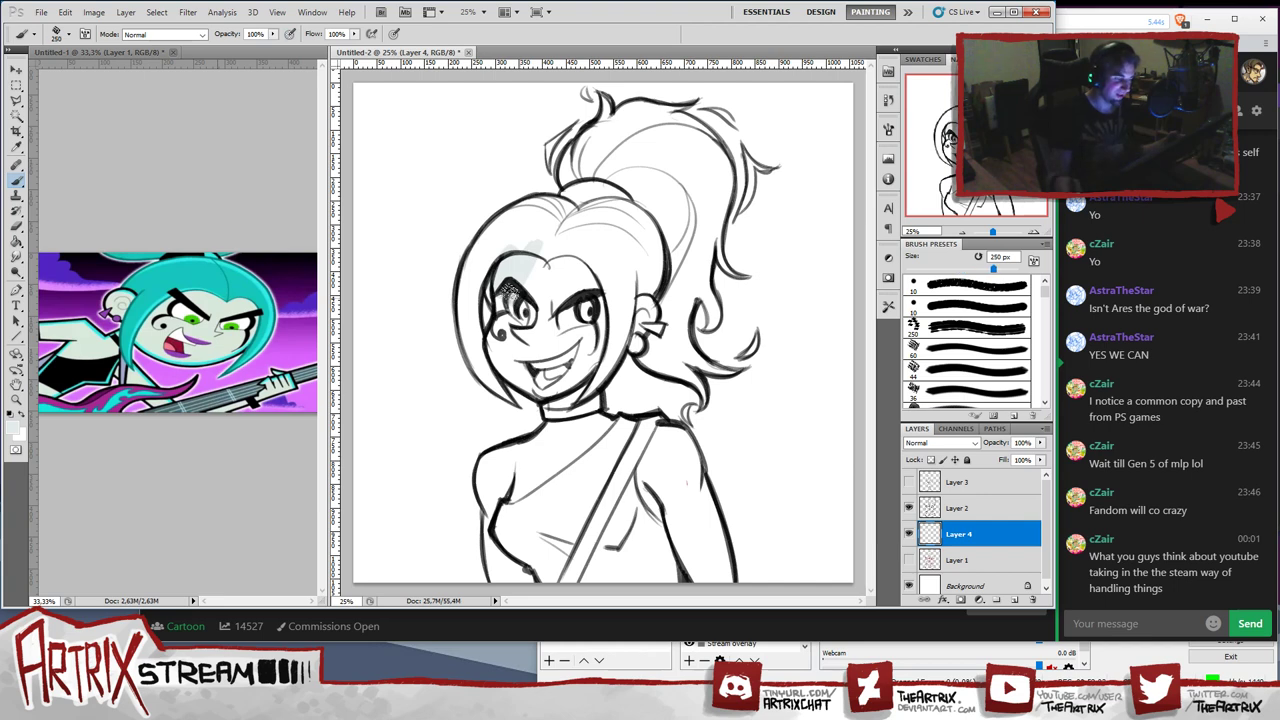
pyautogui.moveTo(508, 292)
pyautogui.mouseDown()
pyautogui.moveTo(539, 250)
pyautogui.moveTo(544, 292)
pyautogui.moveTo(573, 263)
pyautogui.moveTo(561, 345)
pyautogui.mouseUp()
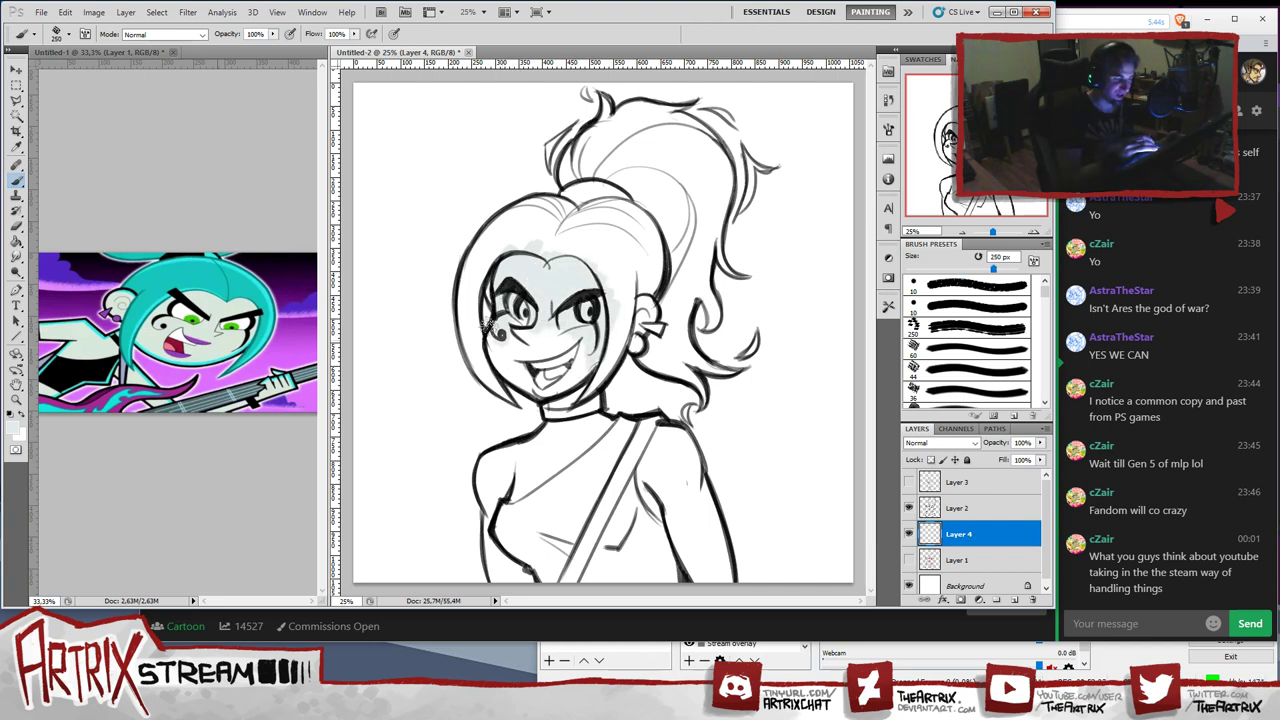
pyautogui.moveTo(483, 352)
pyautogui.mouseDown()
pyautogui.moveTo(545, 304)
pyautogui.moveTo(591, 300)
pyautogui.moveTo(573, 334)
pyautogui.mouseUp()
pyautogui.moveTo(476, 355)
pyautogui.mouseDown()
pyautogui.moveTo(528, 393)
pyautogui.moveTo(558, 391)
pyautogui.moveTo(495, 363)
pyautogui.moveTo(548, 388)
pyautogui.moveTo(546, 419)
pyautogui.moveTo(559, 417)
pyautogui.moveTo(564, 383)
pyautogui.moveTo(580, 442)
pyautogui.moveTo(582, 343)
pyautogui.moveTo(578, 394)
pyautogui.mouseUp()
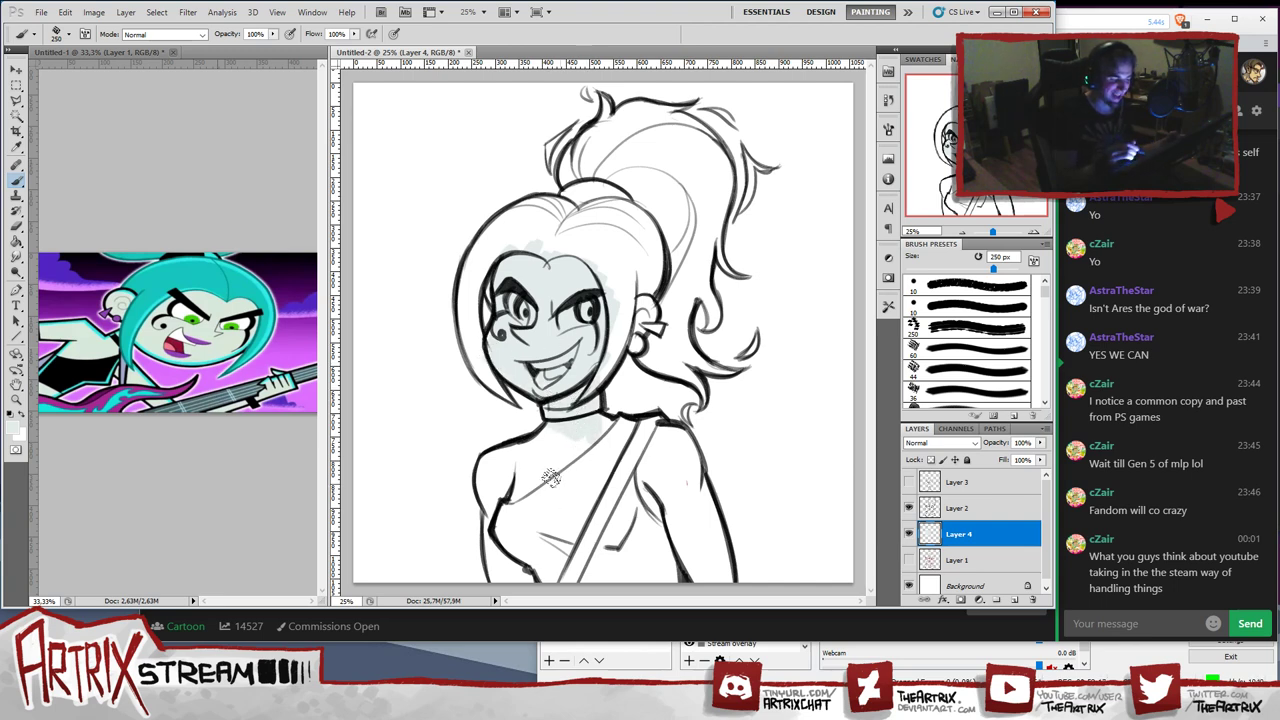
# - Reduce the brush to 175 px and extend the skin colour over the hairline, ear, shoulders, arms and torso edges
pyautogui.press('[')
pyautogui.press('[')
pyautogui.press('[')
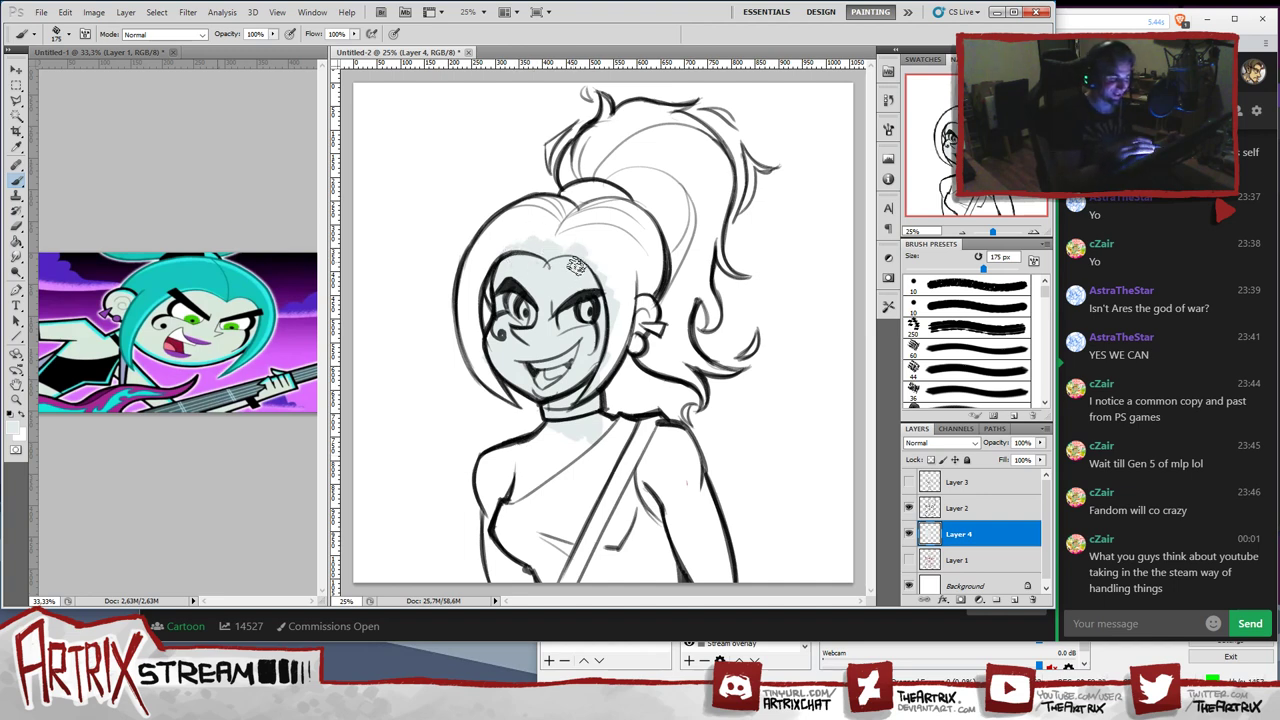
pyautogui.moveTo(576, 262)
pyautogui.mouseDown()
pyautogui.moveTo(604, 348)
pyautogui.moveTo(634, 330)
pyautogui.moveTo(641, 298)
pyautogui.moveTo(619, 314)
pyautogui.moveTo(621, 296)
pyautogui.moveTo(607, 367)
pyautogui.mouseUp()
pyautogui.moveTo(488, 516)
pyautogui.mouseDown()
pyautogui.moveTo(496, 452)
pyautogui.moveTo(490, 462)
pyautogui.moveTo(526, 451)
pyautogui.moveTo(493, 479)
pyautogui.moveTo(531, 457)
pyautogui.moveTo(515, 492)
pyautogui.moveTo(606, 427)
pyautogui.mouseUp()
pyautogui.moveTo(494, 465)
pyautogui.mouseDown()
pyautogui.moveTo(500, 590)
pyautogui.moveTo(490, 530)
pyautogui.moveTo(514, 531)
pyautogui.mouseUp()
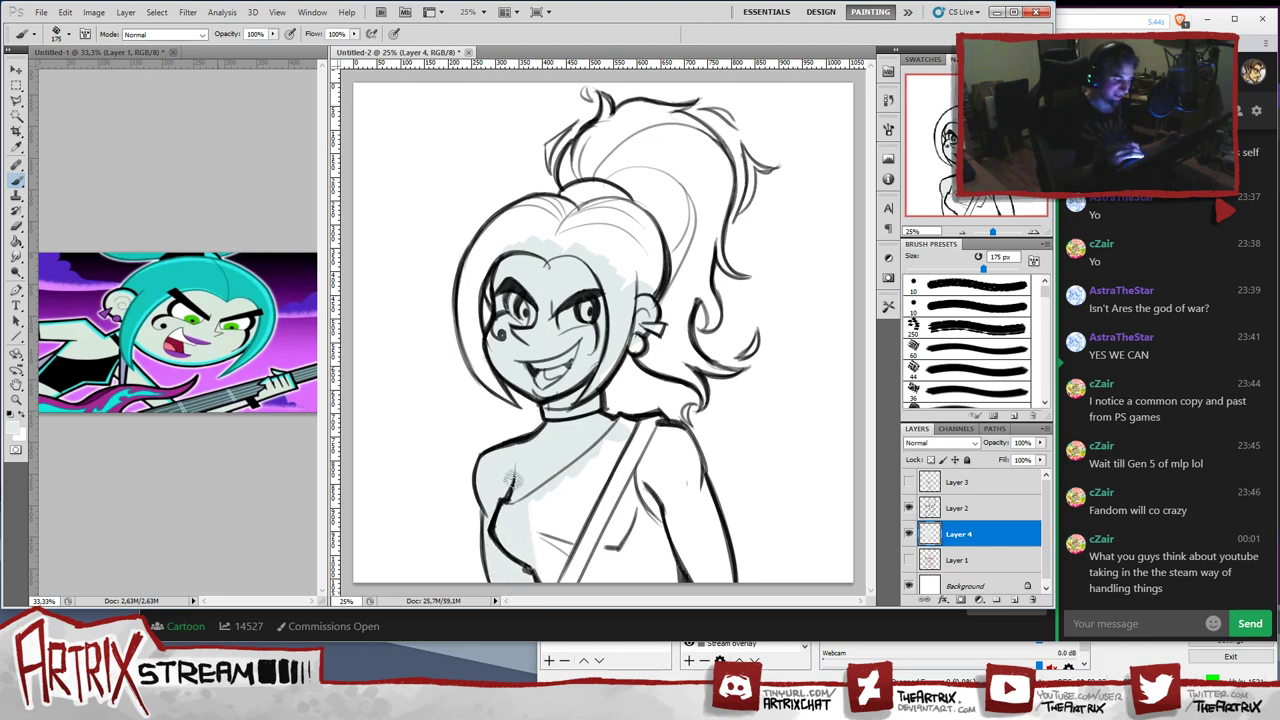
pyautogui.moveTo(676, 512)
pyautogui.mouseDown()
pyautogui.moveTo(634, 445)
pyautogui.moveTo(659, 429)
pyautogui.moveTo(688, 477)
pyautogui.moveTo(670, 432)
pyautogui.moveTo(658, 449)
pyautogui.moveTo(669, 503)
pyautogui.moveTo(713, 597)
pyautogui.moveTo(687, 485)
pyautogui.moveTo(716, 577)
pyautogui.moveTo(710, 542)
pyautogui.moveTo(705, 561)
pyautogui.moveTo(688, 542)
pyautogui.moveTo(679, 562)
pyautogui.moveTo(679, 443)
pyautogui.moveTo(674, 455)
pyautogui.moveTo(690, 445)
pyautogui.moveTo(693, 485)
pyautogui.moveTo(625, 517)
pyautogui.moveTo(643, 442)
pyautogui.moveTo(612, 424)
pyautogui.moveTo(650, 468)
pyautogui.mouseUp()
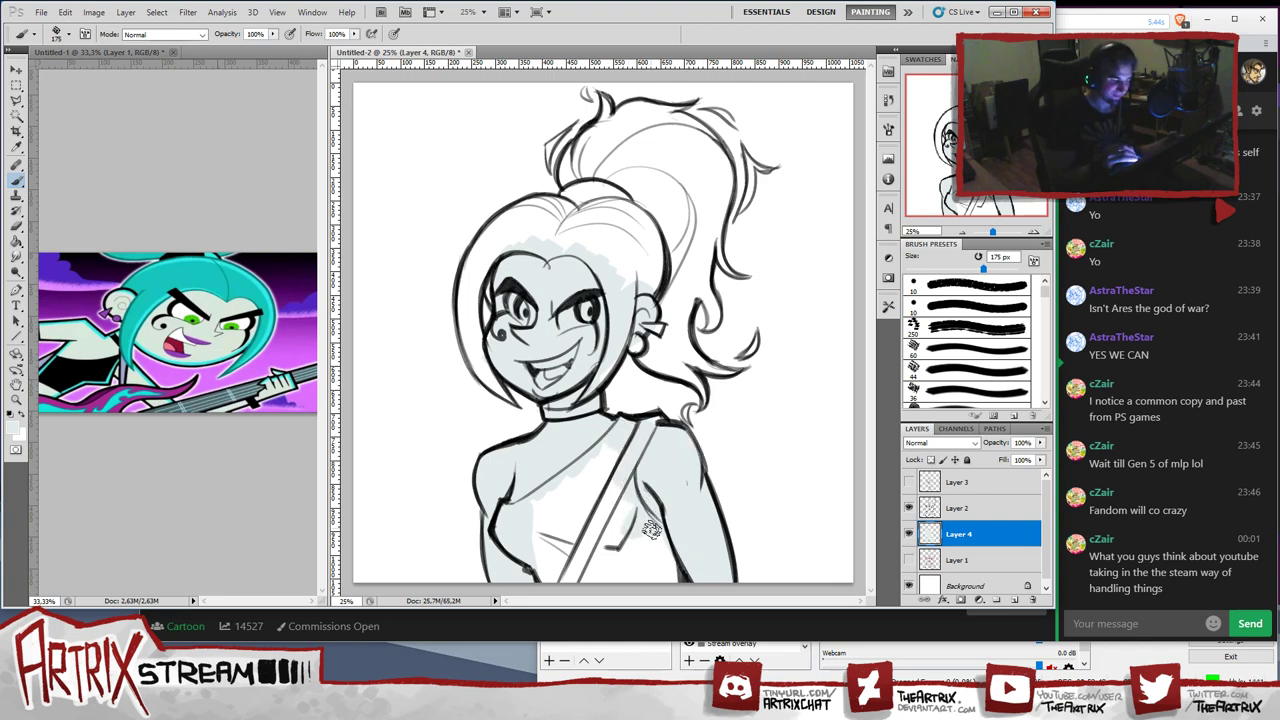
pyautogui.moveTo(526, 214)
pyautogui.mouseDown()
pyautogui.moveTo(500, 292)
pyautogui.moveTo(527, 233)
pyautogui.moveTo(529, 280)
pyautogui.moveTo(617, 260)
pyautogui.moveTo(626, 350)
pyautogui.mouseUp()
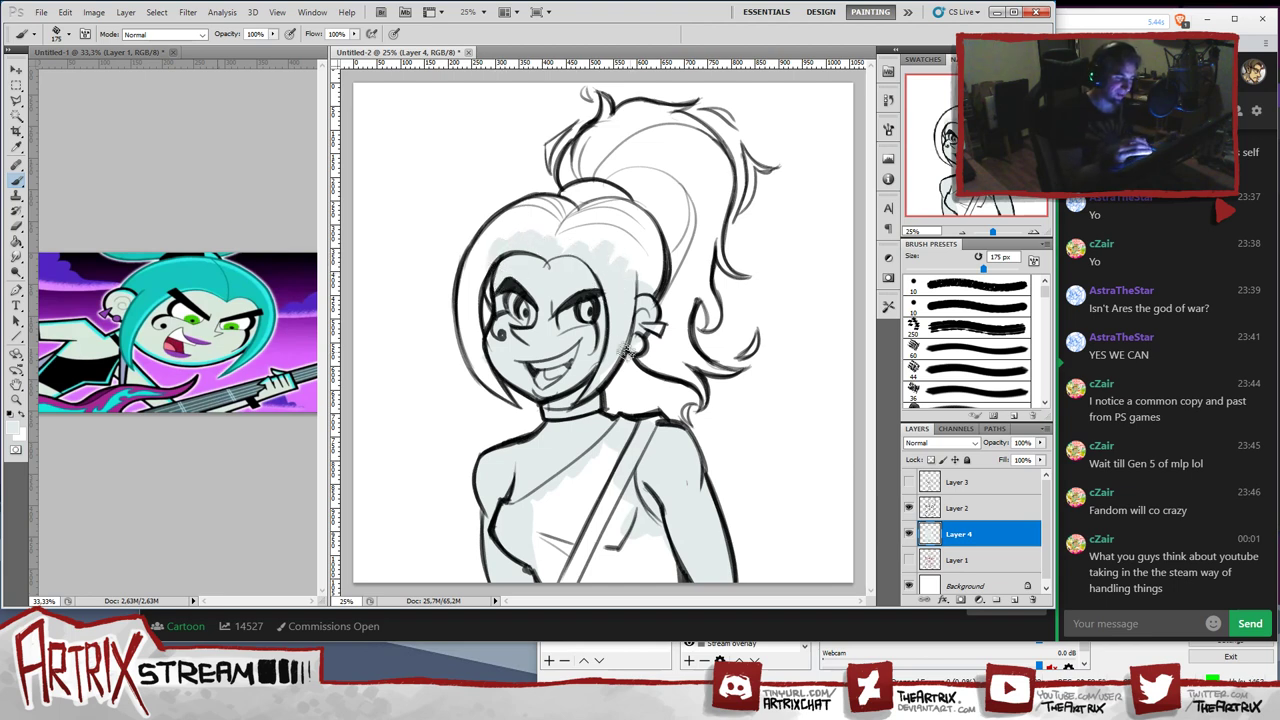
# - Set the brush colour to teal 49c3c7 for the hair
pyautogui.click(13, 428)
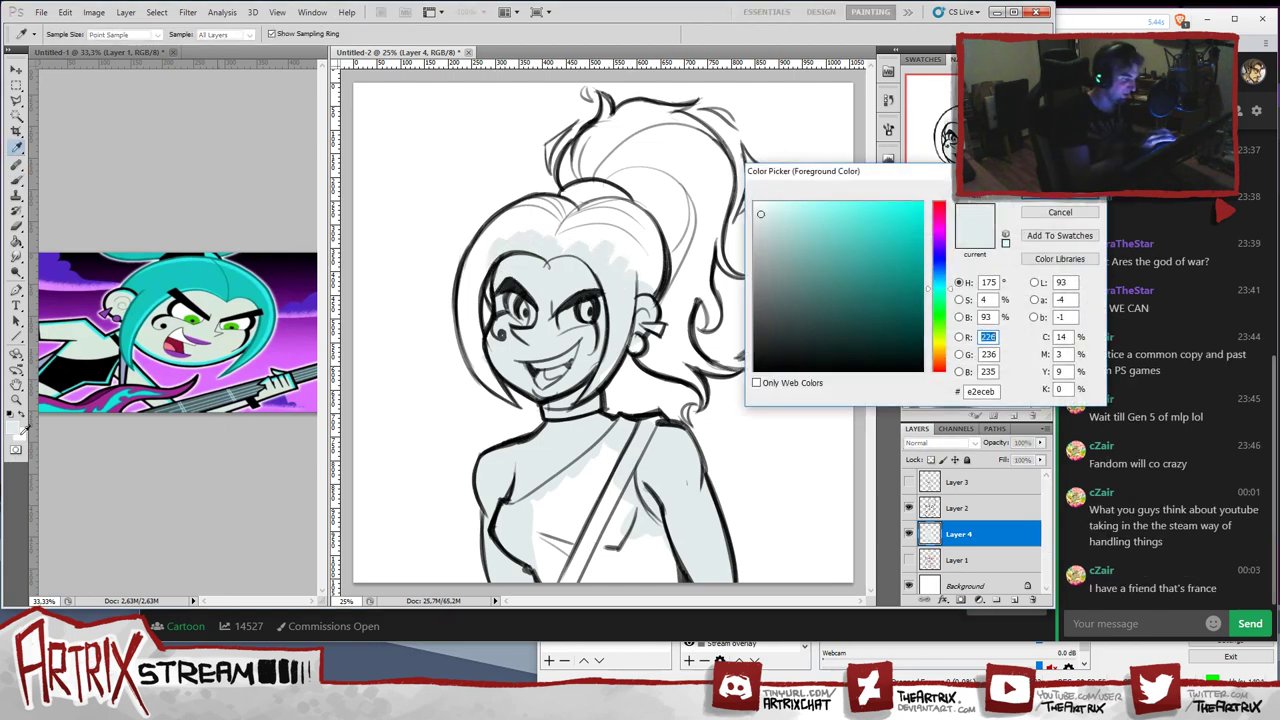
pyautogui.moveTo(775, 213); pyautogui.dragTo(826, 227)
pyautogui.moveTo(945, 289); pyautogui.dragTo(946, 295)
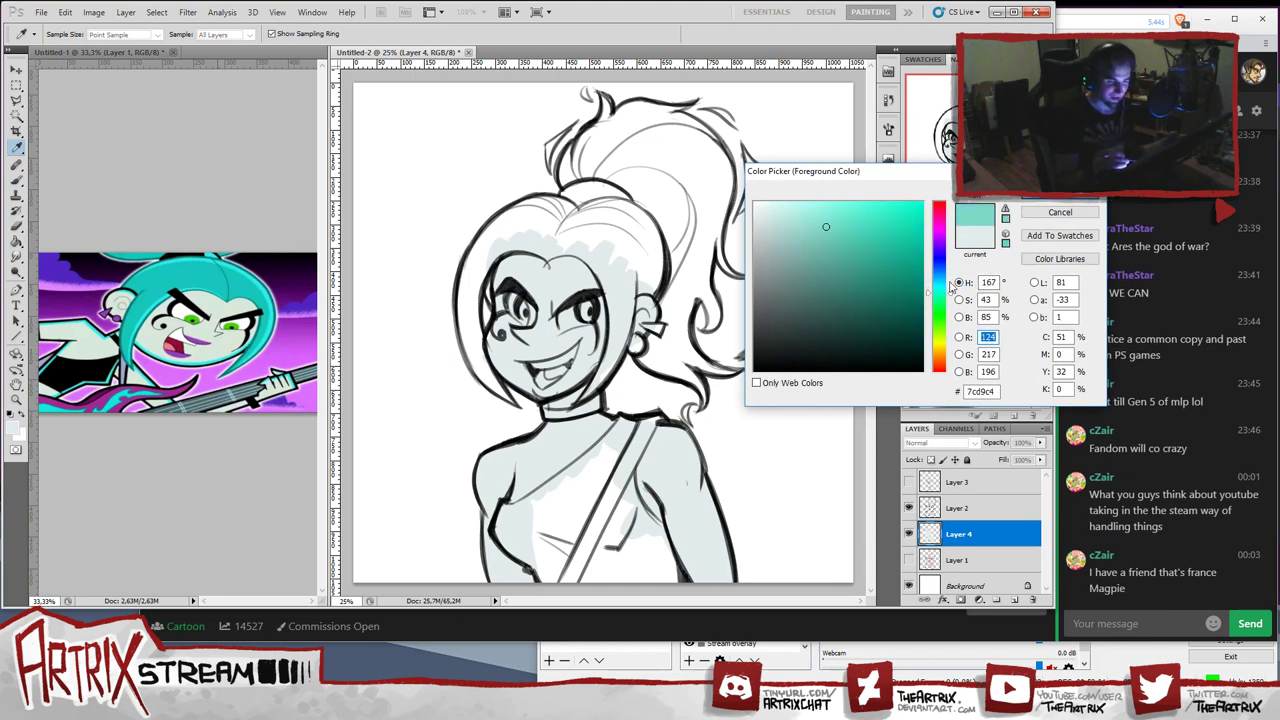
pyautogui.moveTo(826, 228); pyautogui.dragTo(864, 235)
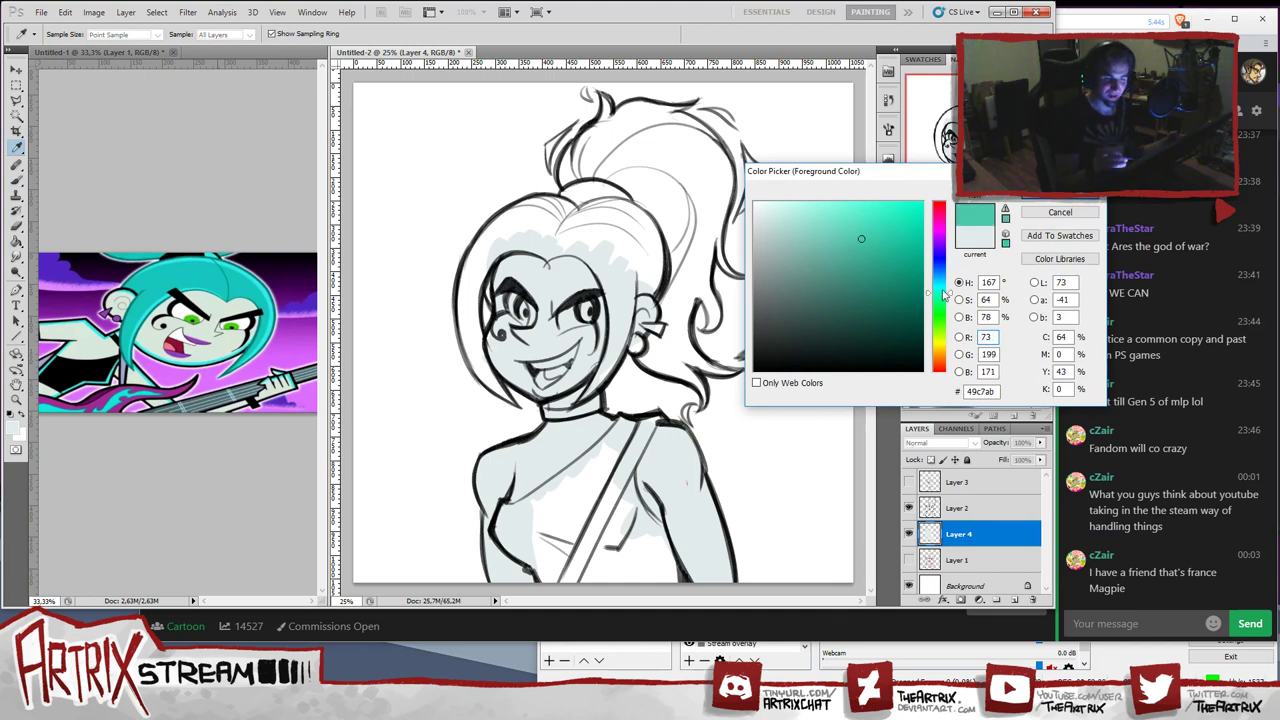
pyautogui.moveTo(943, 294); pyautogui.dragTo(952, 285)
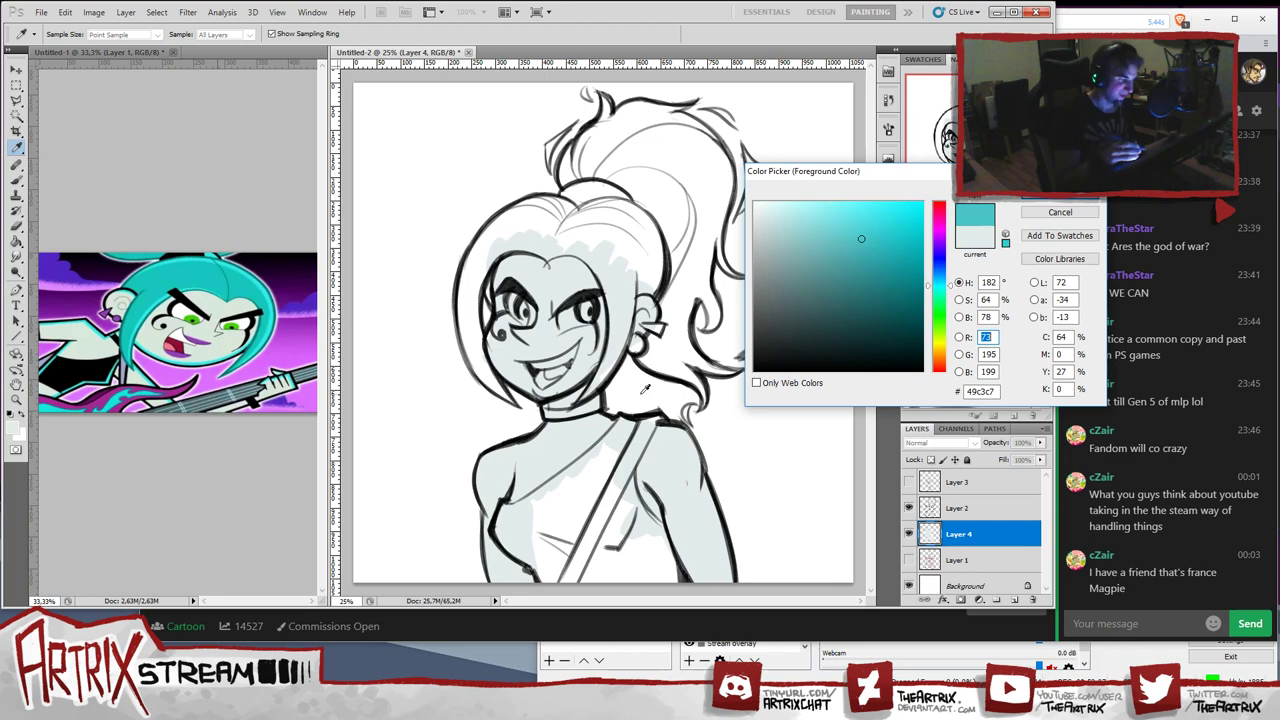
pyautogui.click(1043, 192)
pyautogui.press('b')
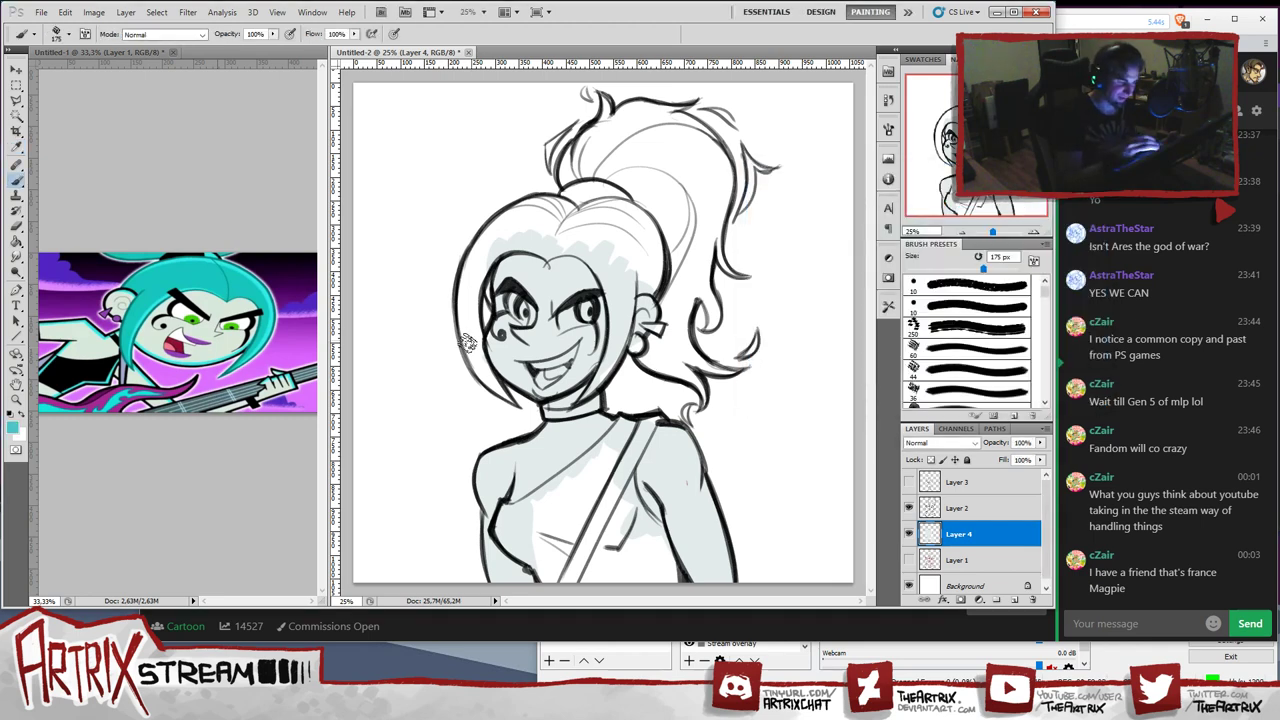
# - Paint the hair framing the face and across the top of the head in teal on Layer 4
pyautogui.moveTo(480, 365); pyautogui.dragTo(472, 262)
pyautogui.moveTo(472, 362); pyautogui.dragTo(476, 250)
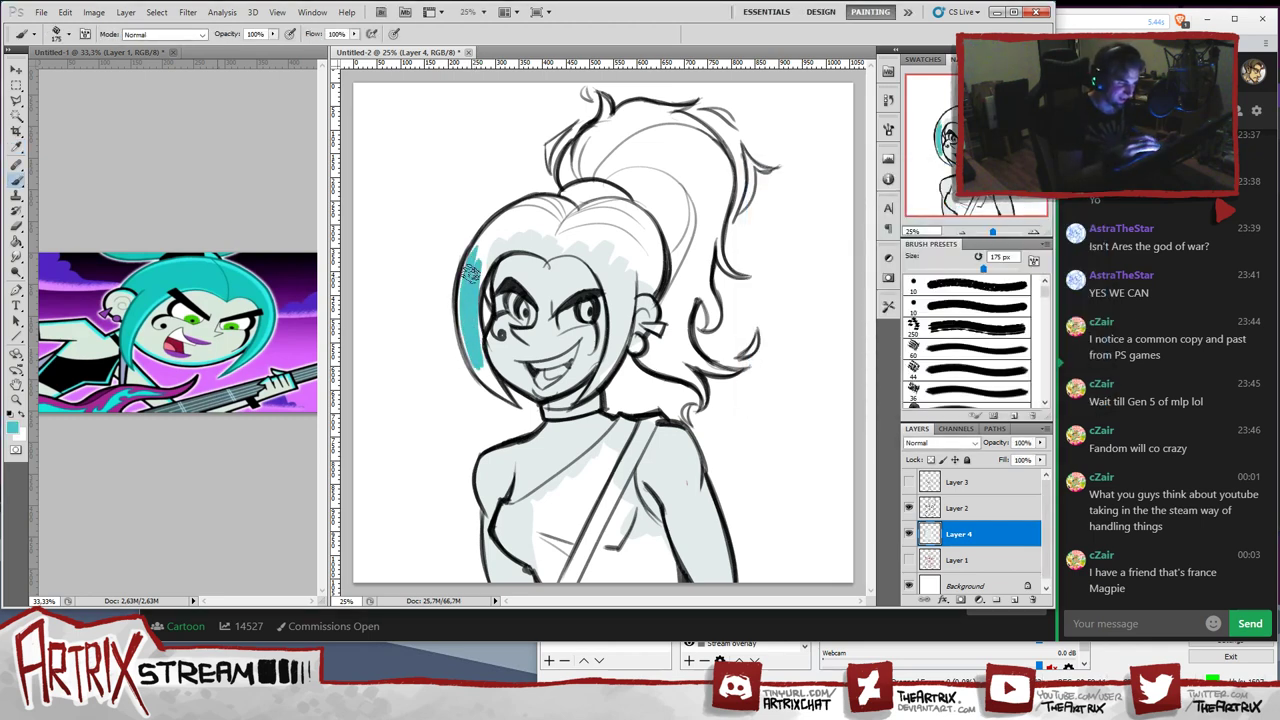
pyautogui.moveTo(476, 366); pyautogui.dragTo(469, 251)
pyautogui.moveTo(463, 337); pyautogui.dragTo(471, 244)
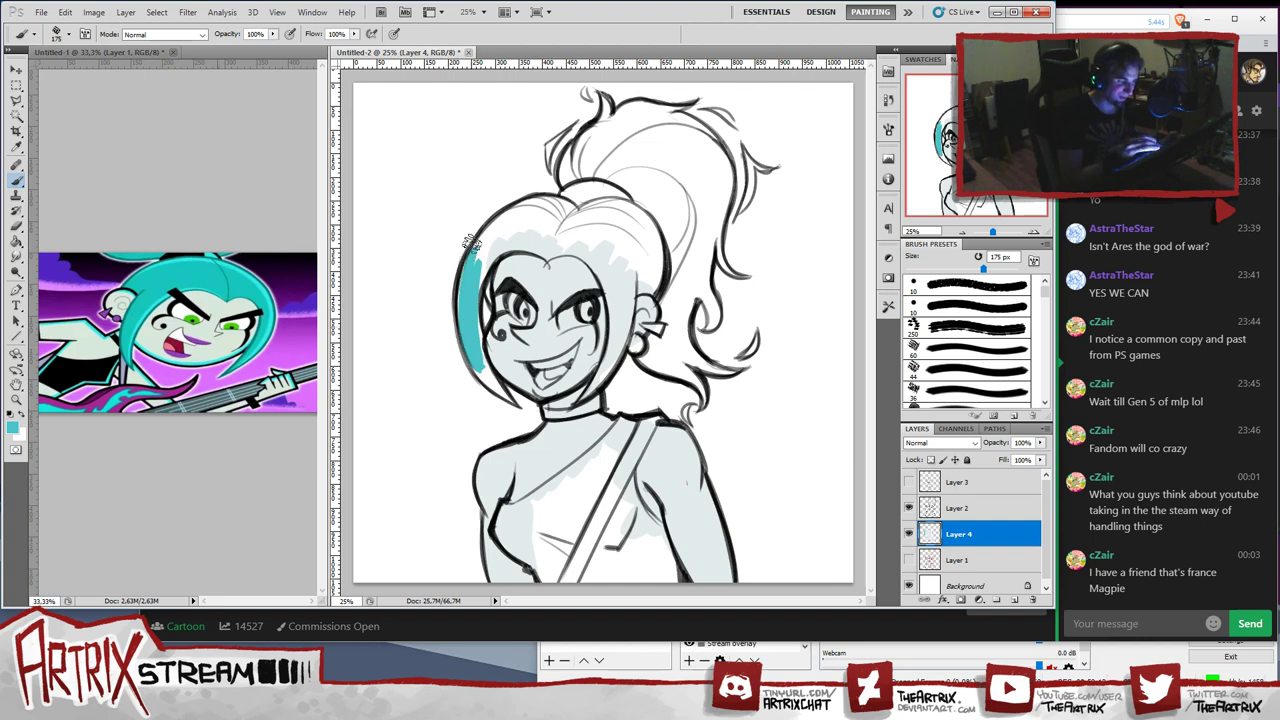
pyautogui.moveTo(463, 313)
pyautogui.mouseDown()
pyautogui.moveTo(467, 252)
pyautogui.moveTo(462, 325)
pyautogui.moveTo(501, 220)
pyautogui.moveTo(470, 250)
pyautogui.moveTo(485, 237)
pyautogui.moveTo(465, 327)
pyautogui.moveTo(524, 212)
pyautogui.moveTo(475, 287)
pyautogui.moveTo(515, 222)
pyautogui.moveTo(468, 354)
pyautogui.moveTo(470, 274)
pyautogui.moveTo(487, 374)
pyautogui.moveTo(470, 342)
pyautogui.moveTo(495, 394)
pyautogui.moveTo(465, 347)
pyautogui.moveTo(507, 405)
pyautogui.moveTo(467, 354)
pyautogui.moveTo(509, 408)
pyautogui.moveTo(467, 348)
pyautogui.moveTo(490, 386)
pyautogui.mouseUp()
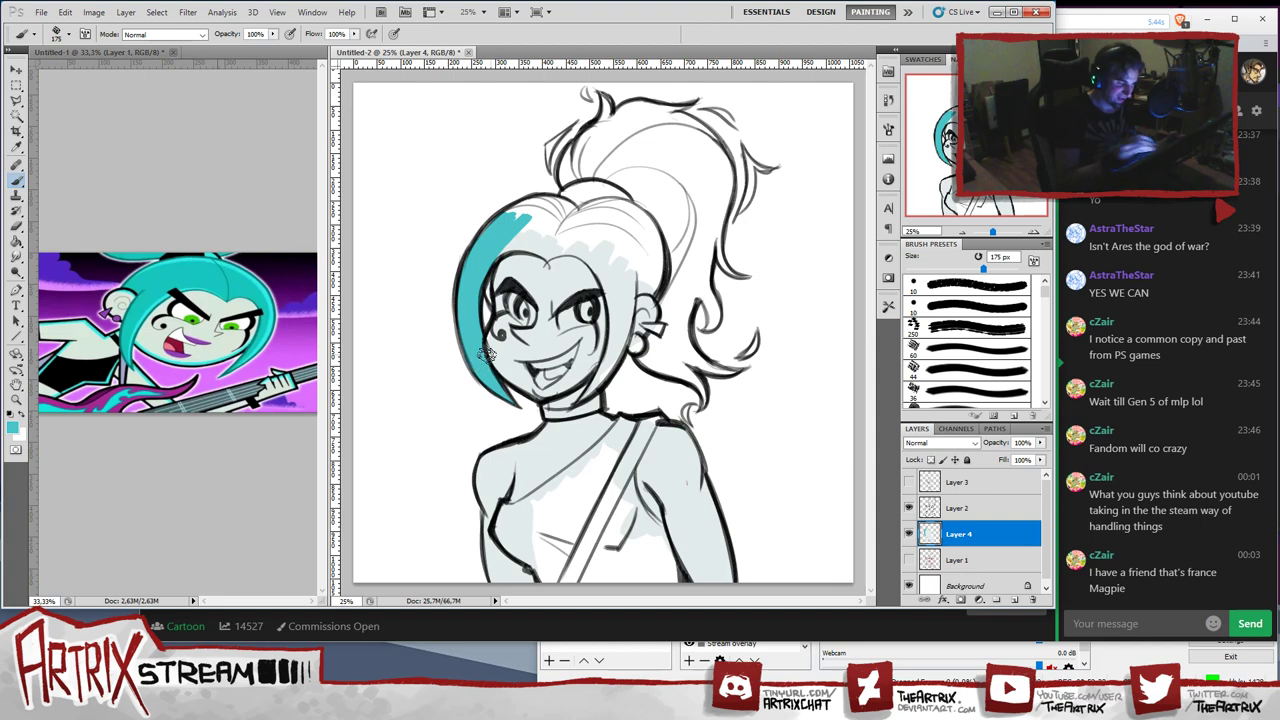
pyautogui.moveTo(485, 298)
pyautogui.mouseDown()
pyautogui.moveTo(497, 218)
pyautogui.moveTo(487, 262)
pyautogui.moveTo(523, 220)
pyautogui.moveTo(481, 268)
pyautogui.moveTo(510, 236)
pyautogui.moveTo(499, 220)
pyautogui.moveTo(495, 234)
pyautogui.moveTo(547, 203)
pyautogui.moveTo(585, 211)
pyautogui.moveTo(504, 242)
pyautogui.moveTo(541, 252)
pyautogui.moveTo(517, 227)
pyautogui.moveTo(563, 248)
pyautogui.moveTo(543, 255)
pyautogui.moveTo(587, 249)
pyautogui.moveTo(553, 250)
pyautogui.moveTo(587, 220)
pyautogui.moveTo(577, 236)
pyautogui.moveTo(594, 267)
pyautogui.moveTo(567, 248)
pyautogui.moveTo(588, 257)
pyautogui.moveTo(602, 297)
pyautogui.moveTo(608, 323)
pyautogui.moveTo(591, 340)
pyautogui.moveTo(611, 255)
pyautogui.moveTo(599, 281)
pyautogui.moveTo(603, 268)
pyautogui.moveTo(617, 293)
pyautogui.moveTo(647, 287)
pyautogui.moveTo(629, 266)
pyautogui.moveTo(646, 305)
pyautogui.mouseUp()
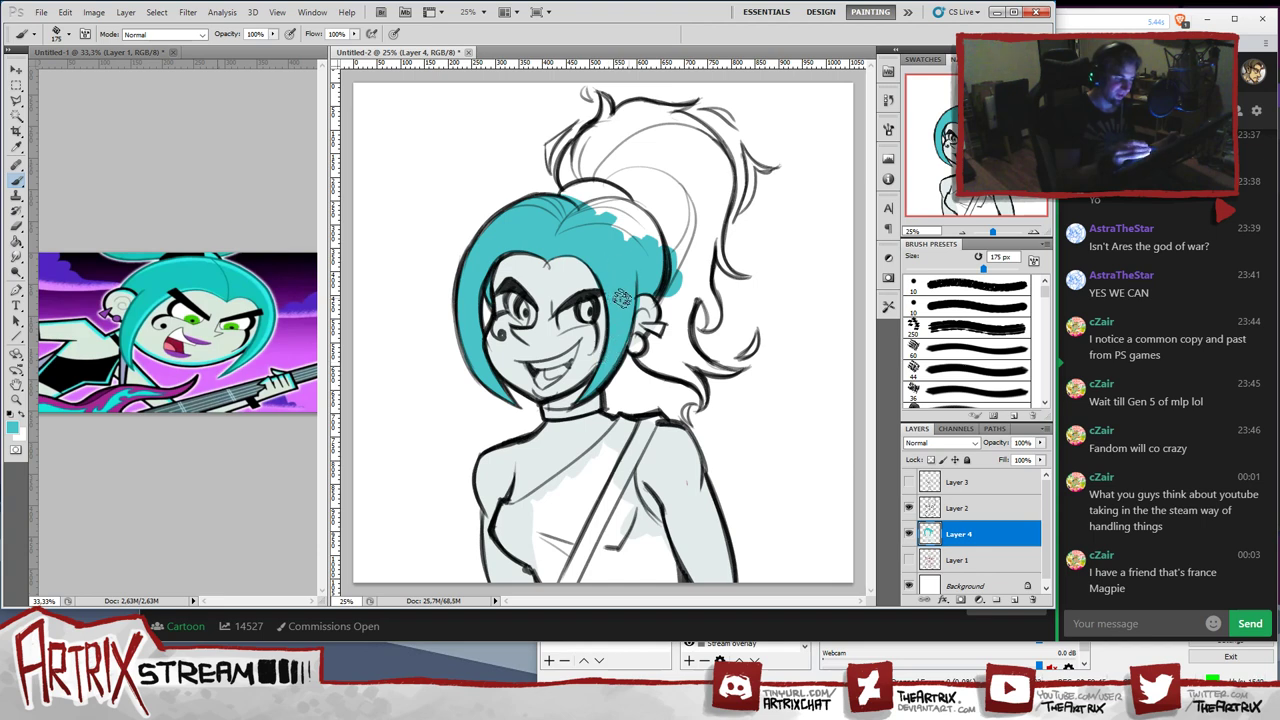
# - Fill the crown in teal on Layer 4, enlarge the brush to 500 px and block in the middle of the ponytail
pyautogui.moveTo(600, 190)
pyautogui.mouseDown()
pyautogui.moveTo(579, 218)
pyautogui.moveTo(642, 205)
pyautogui.moveTo(624, 249)
pyautogui.moveTo(663, 265)
pyautogui.mouseUp()
pyautogui.press(']')
pyautogui.press(']')
pyautogui.press(']')
pyautogui.press(']')
pyautogui.press(']')
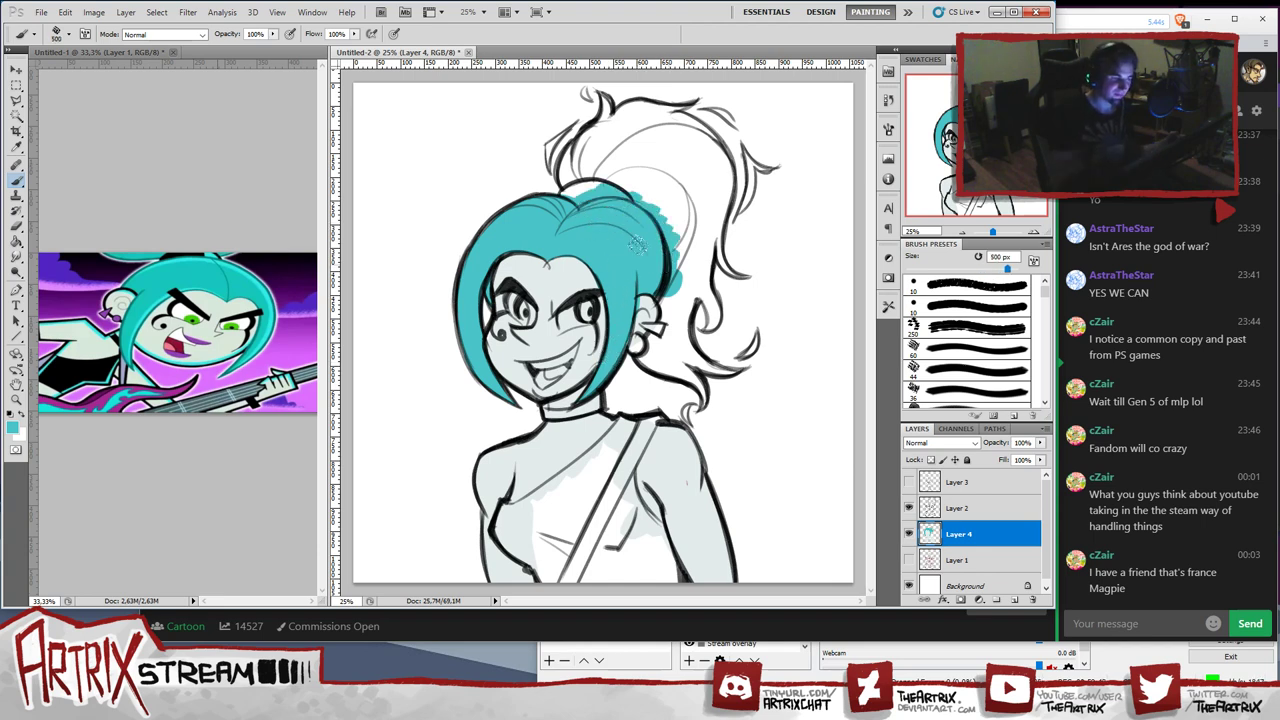
pyautogui.moveTo(545, 178)
pyautogui.mouseDown()
pyautogui.moveTo(579, 117)
pyautogui.moveTo(548, 152)
pyautogui.moveTo(596, 103)
pyautogui.moveTo(634, 120)
pyautogui.moveTo(660, 258)
pyautogui.mouseUp()
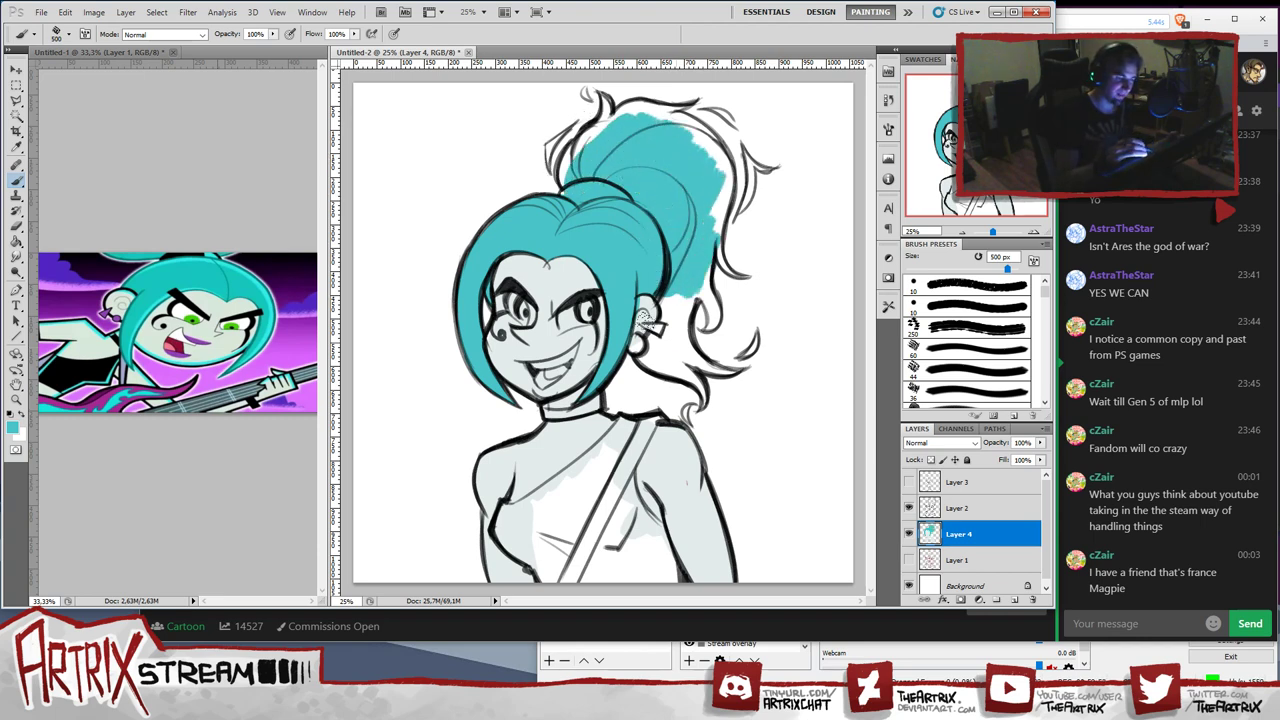
pyautogui.moveTo(643, 315)
pyautogui.mouseDown()
pyautogui.moveTo(665, 330)
pyautogui.moveTo(631, 337)
pyautogui.moveTo(633, 320)
pyautogui.mouseUp()
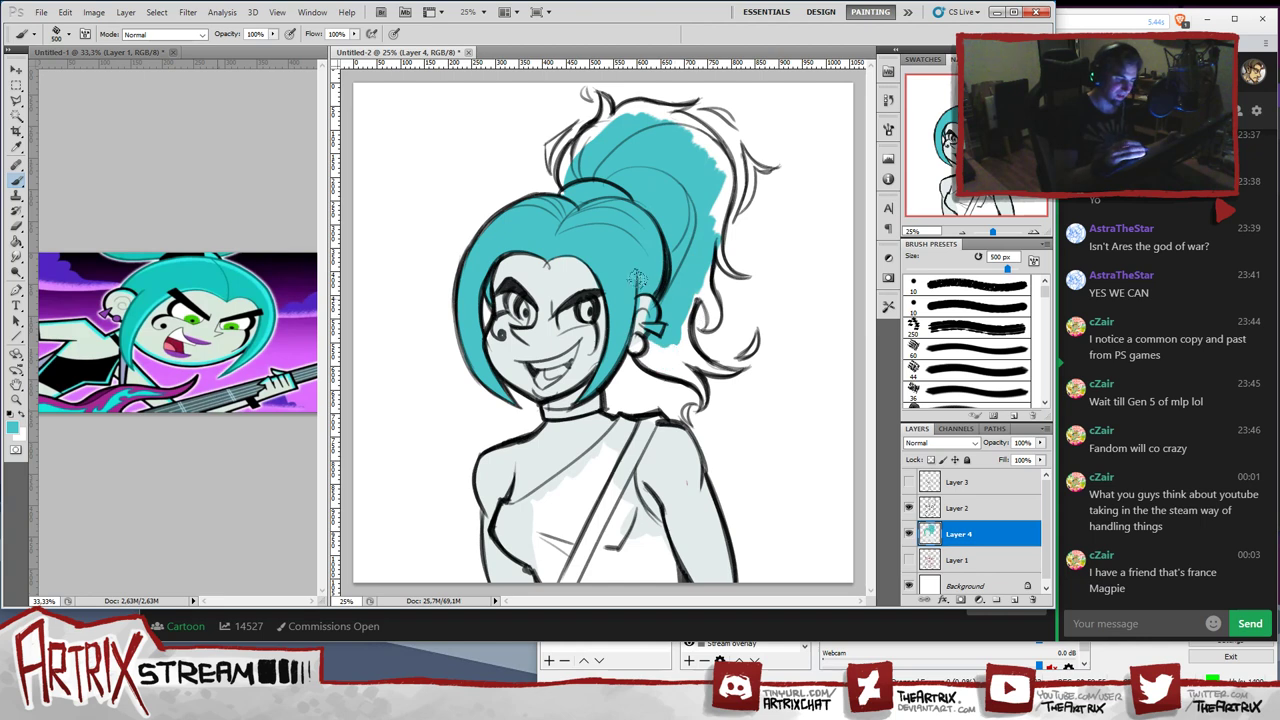
pyautogui.hotkey('ctrl', 'z')
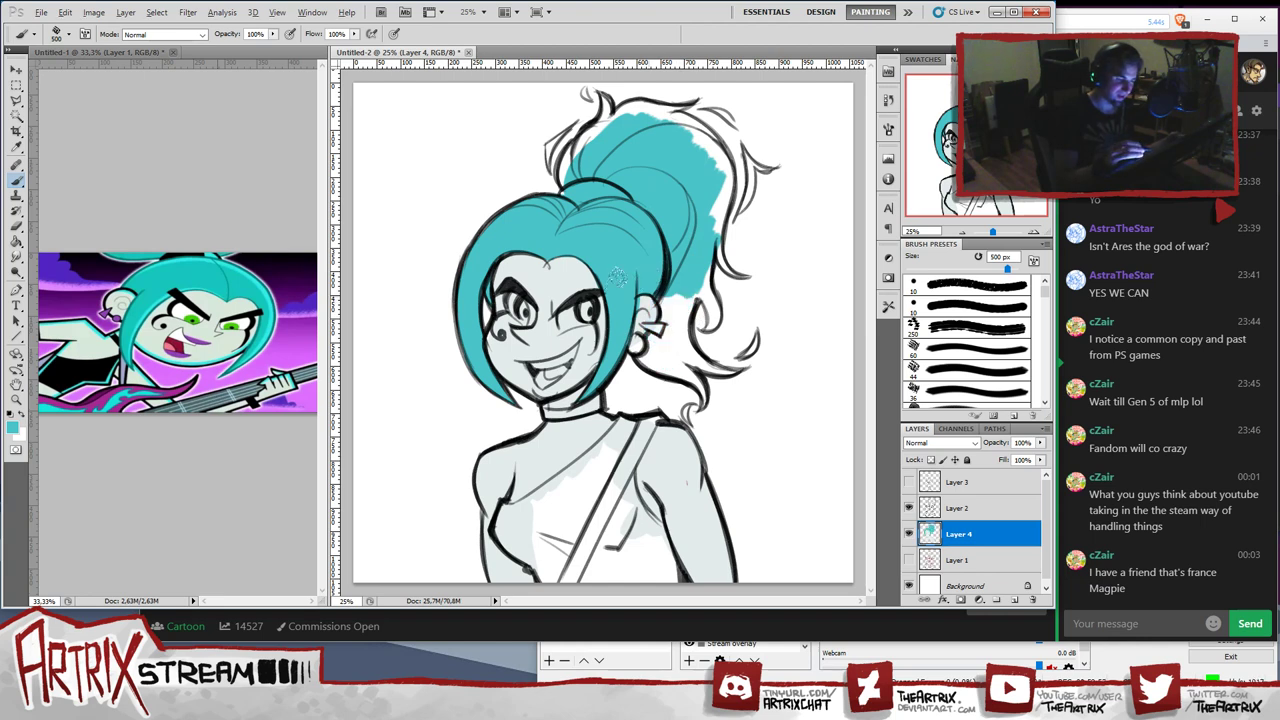
# - Reduce the brush to 80 px, resample the hair teal and paint behind the ear and along the ponytail's outer strands
pyautogui.press('[')
pyautogui.press('[')
pyautogui.press('[')
pyautogui.press('[')
pyautogui.press('[')
pyautogui.press('[')
pyautogui.press('[')
pyautogui.press('[')
pyautogui.press('[')
pyautogui.press('[')
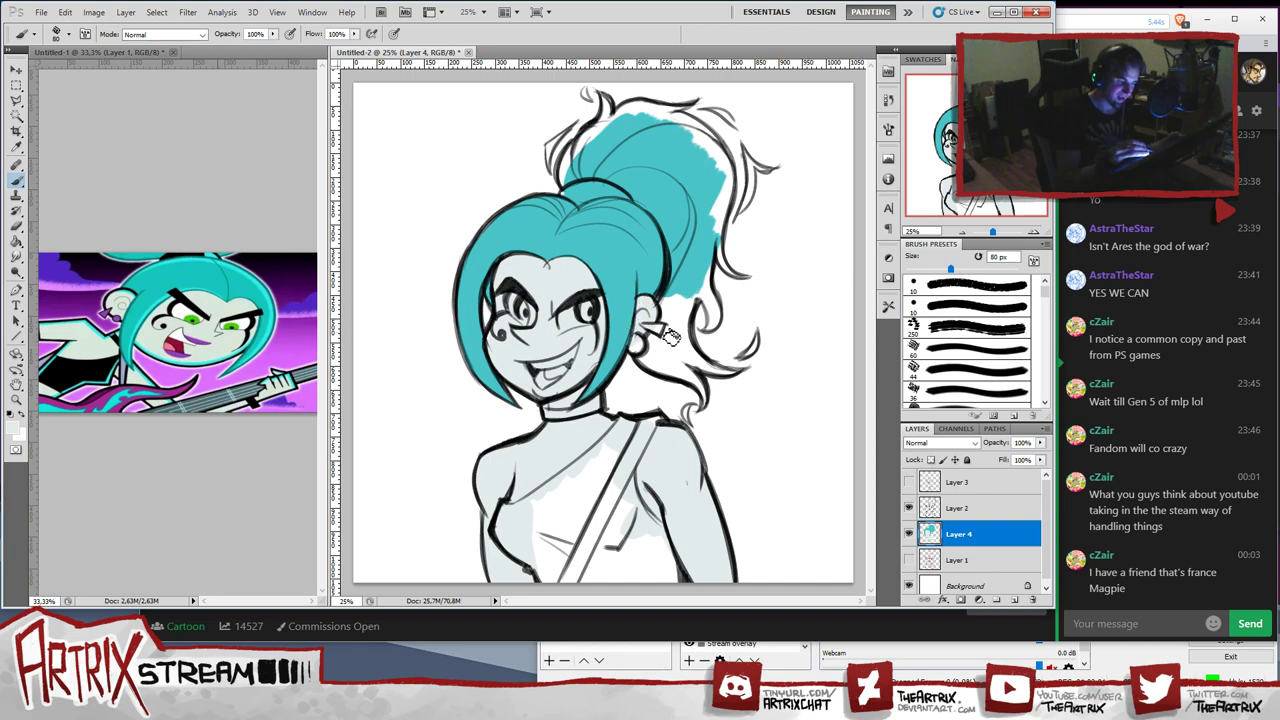
pyautogui.keyDown('alt'); pyautogui.click(684, 280); pyautogui.keyUp('alt')
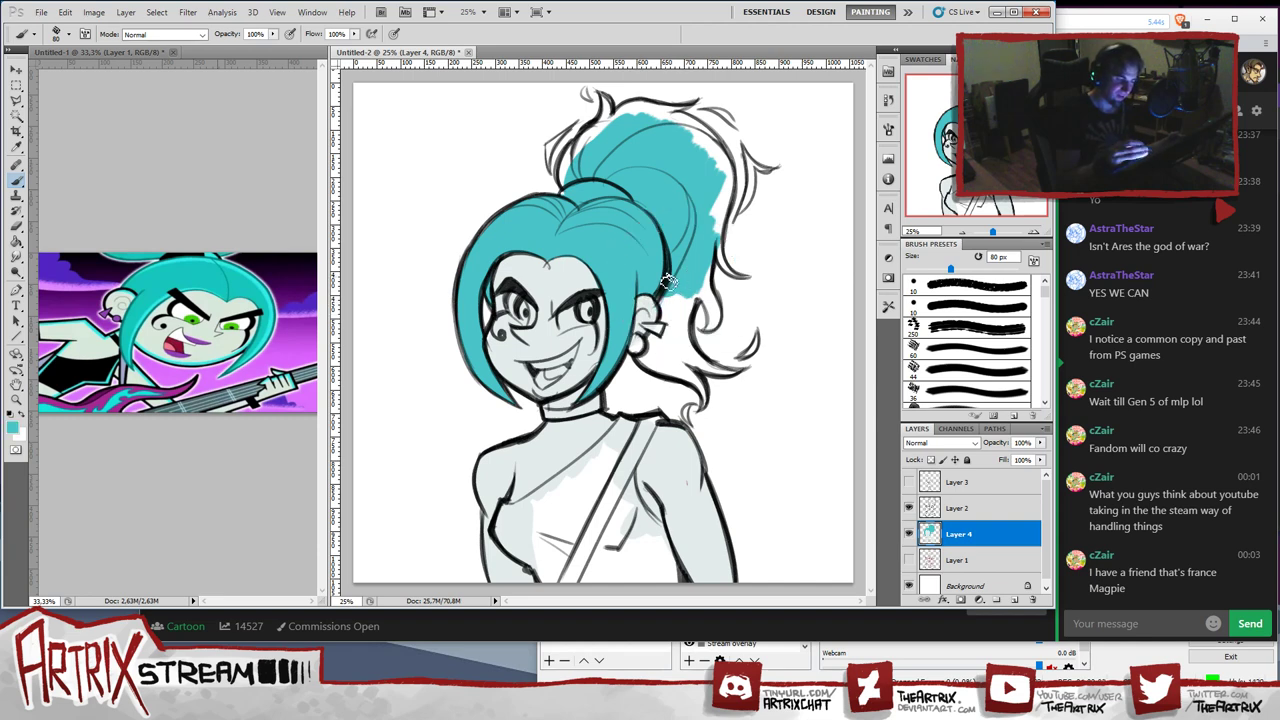
pyautogui.moveTo(668, 282); pyautogui.dragTo(665, 312)
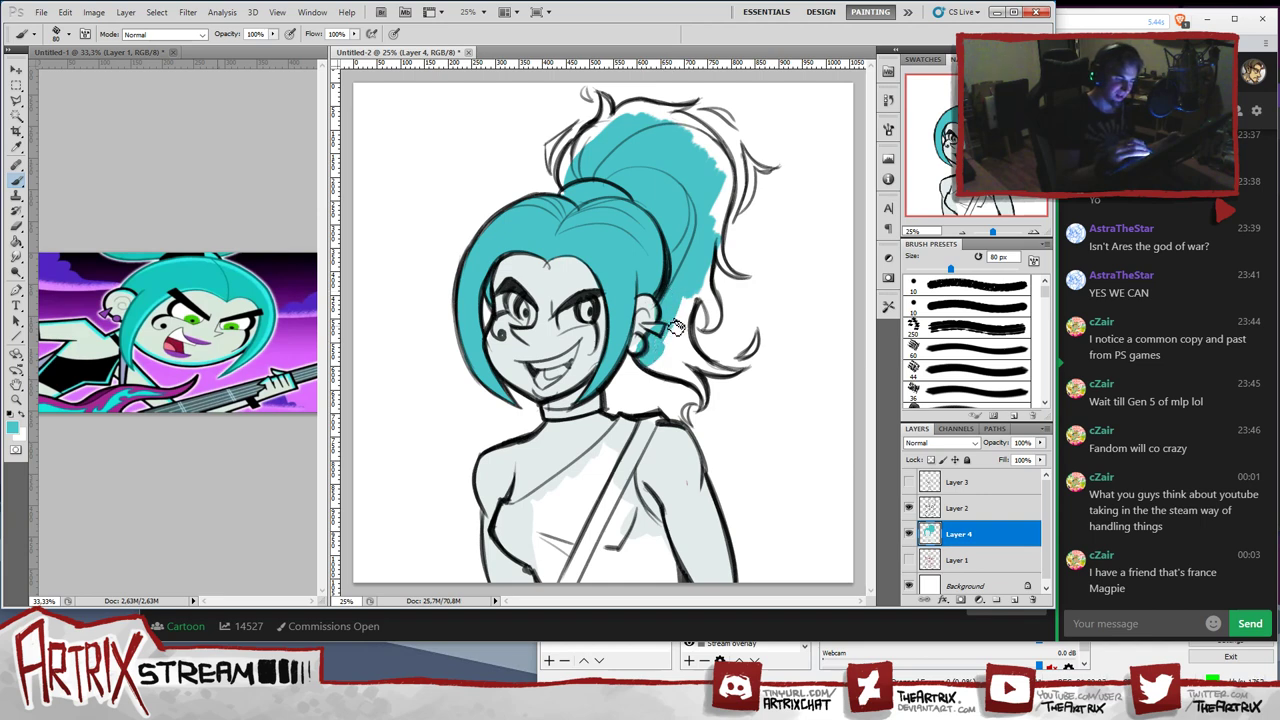
pyautogui.hotkey('ctrl', 'z')
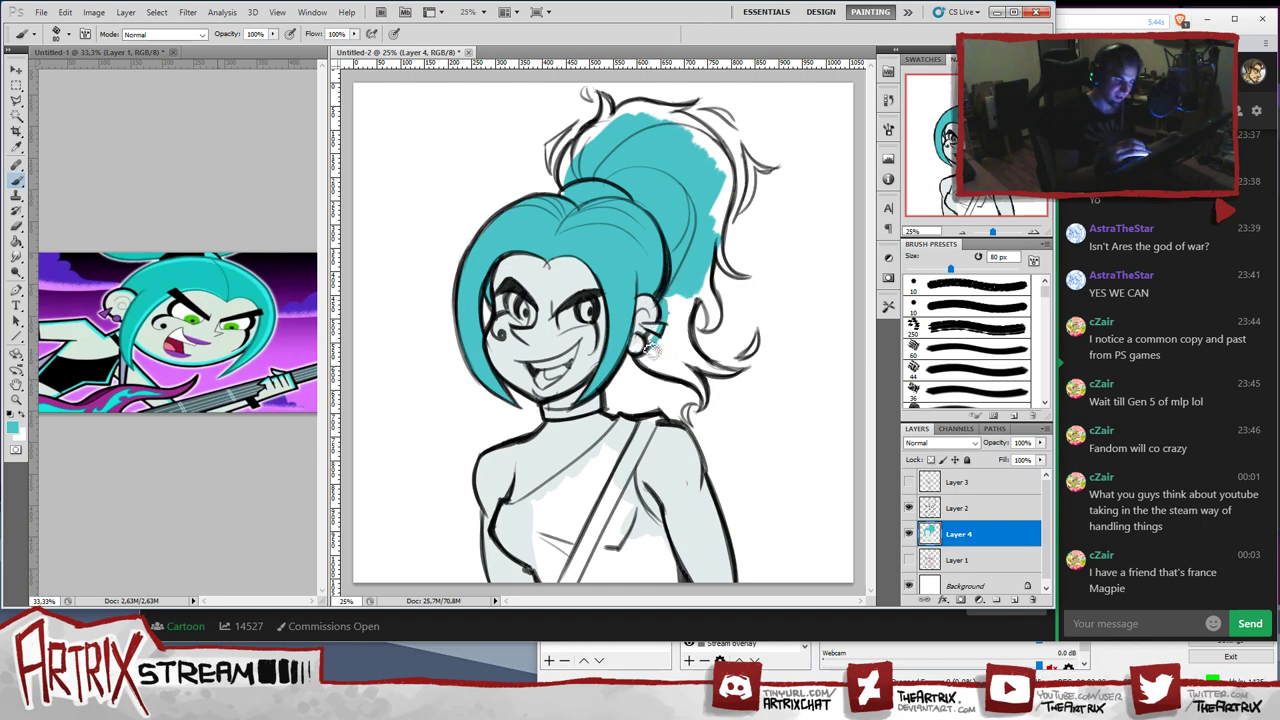
pyautogui.moveTo(661, 346); pyautogui.dragTo(677, 293)
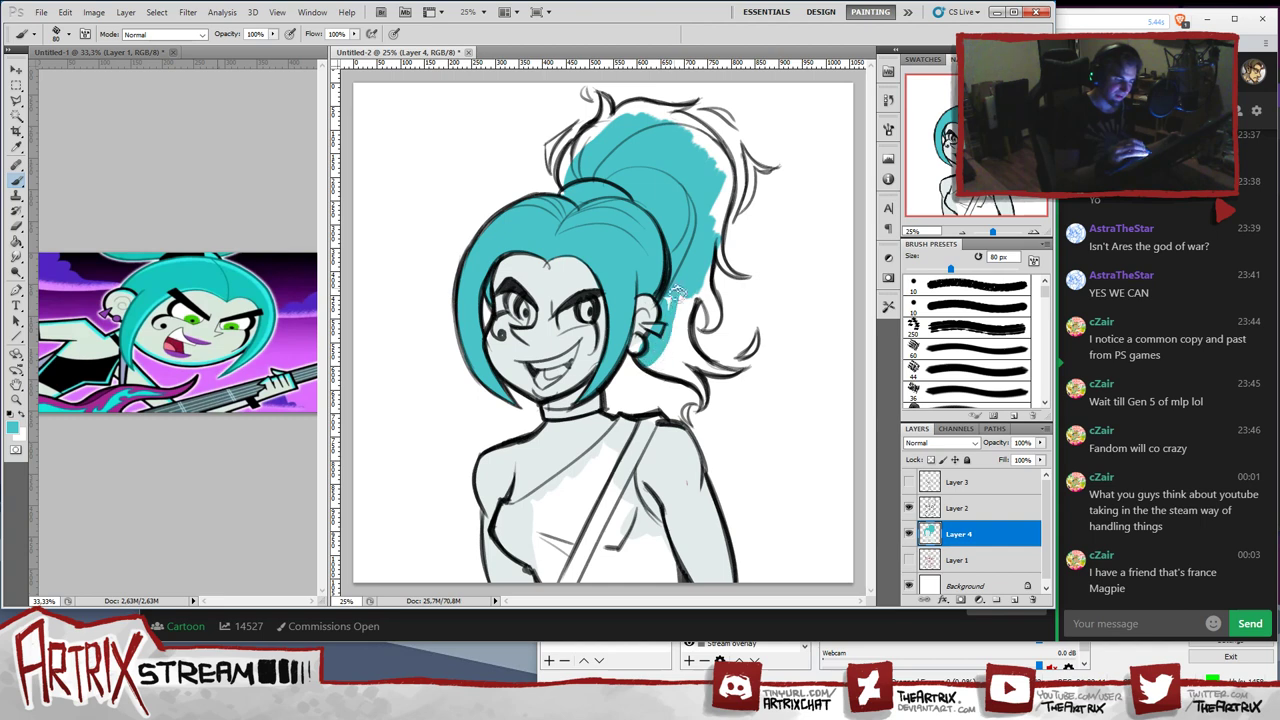
pyautogui.hotkey('ctrl', 'z')
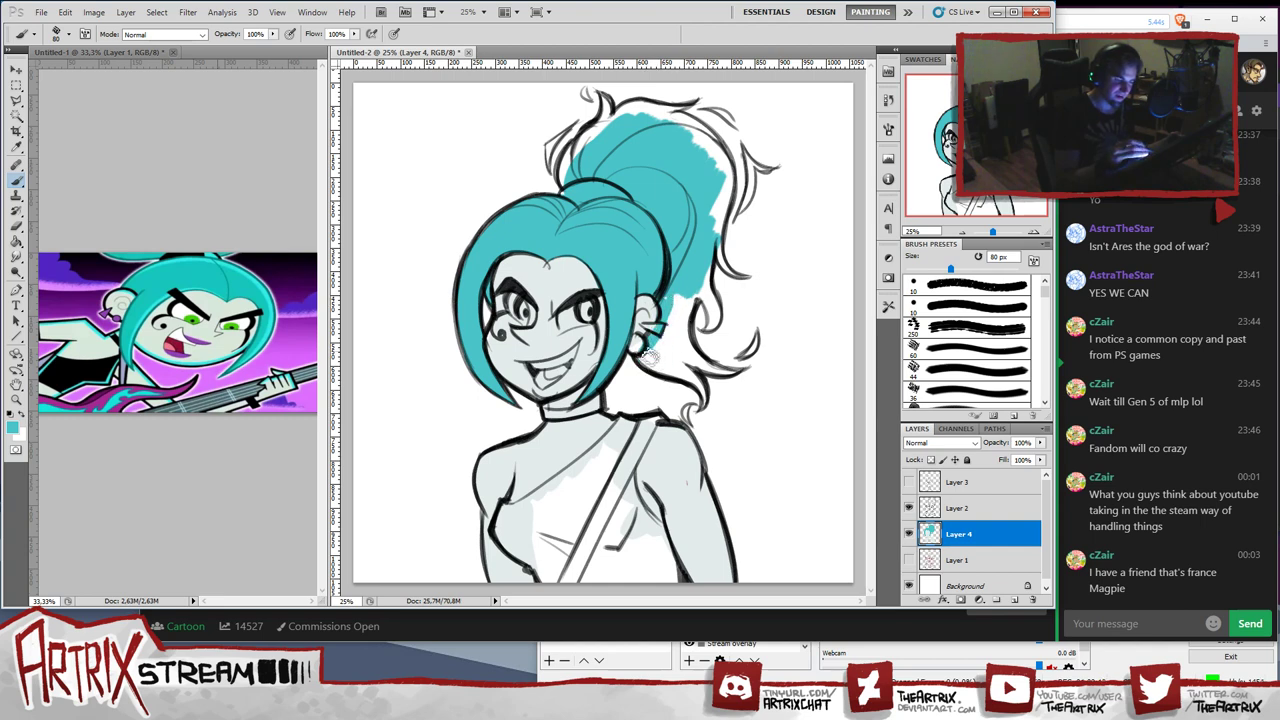
pyautogui.moveTo(671, 286)
pyautogui.mouseDown()
pyautogui.moveTo(687, 350)
pyautogui.moveTo(694, 314)
pyautogui.moveTo(708, 332)
pyautogui.moveTo(707, 291)
pyautogui.moveTo(711, 320)
pyautogui.moveTo(696, 278)
pyautogui.moveTo(707, 333)
pyautogui.moveTo(707, 300)
pyautogui.moveTo(720, 321)
pyautogui.moveTo(708, 322)
pyautogui.moveTo(702, 278)
pyautogui.moveTo(712, 313)
pyautogui.moveTo(716, 226)
pyautogui.moveTo(712, 296)
pyautogui.moveTo(726, 231)
pyautogui.moveTo(722, 256)
pyautogui.moveTo(745, 281)
pyautogui.moveTo(723, 236)
pyautogui.moveTo(751, 282)
pyautogui.moveTo(717, 238)
pyautogui.moveTo(726, 262)
pyautogui.moveTo(732, 187)
pyautogui.moveTo(711, 234)
pyautogui.mouseUp()
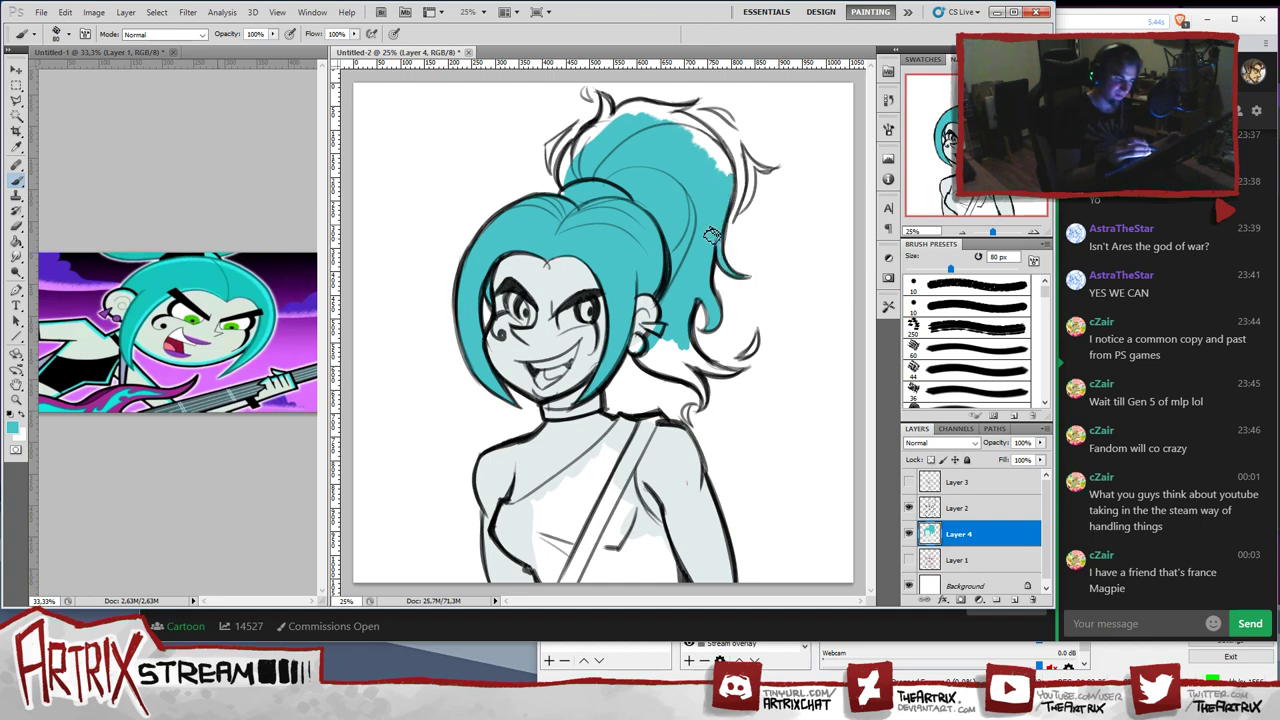
# - Fill the ponytail's top tufts and upper outer edge with teal up to the line art
pyautogui.moveTo(549, 170)
pyautogui.mouseDown()
pyautogui.moveTo(581, 125)
pyautogui.moveTo(561, 143)
pyautogui.moveTo(561, 120)
pyautogui.moveTo(552, 145)
pyautogui.moveTo(553, 178)
pyautogui.moveTo(551, 150)
pyautogui.moveTo(577, 128)
pyautogui.moveTo(549, 158)
pyautogui.moveTo(574, 137)
pyautogui.moveTo(566, 190)
pyautogui.moveTo(583, 143)
pyautogui.moveTo(568, 187)
pyautogui.moveTo(576, 152)
pyautogui.moveTo(563, 163)
pyautogui.moveTo(605, 122)
pyautogui.moveTo(605, 97)
pyautogui.moveTo(607, 133)
pyautogui.moveTo(590, 153)
pyautogui.moveTo(644, 107)
pyautogui.moveTo(695, 110)
pyautogui.moveTo(636, 126)
pyautogui.mouseUp()
pyautogui.hotkey('ctrl', 'z')
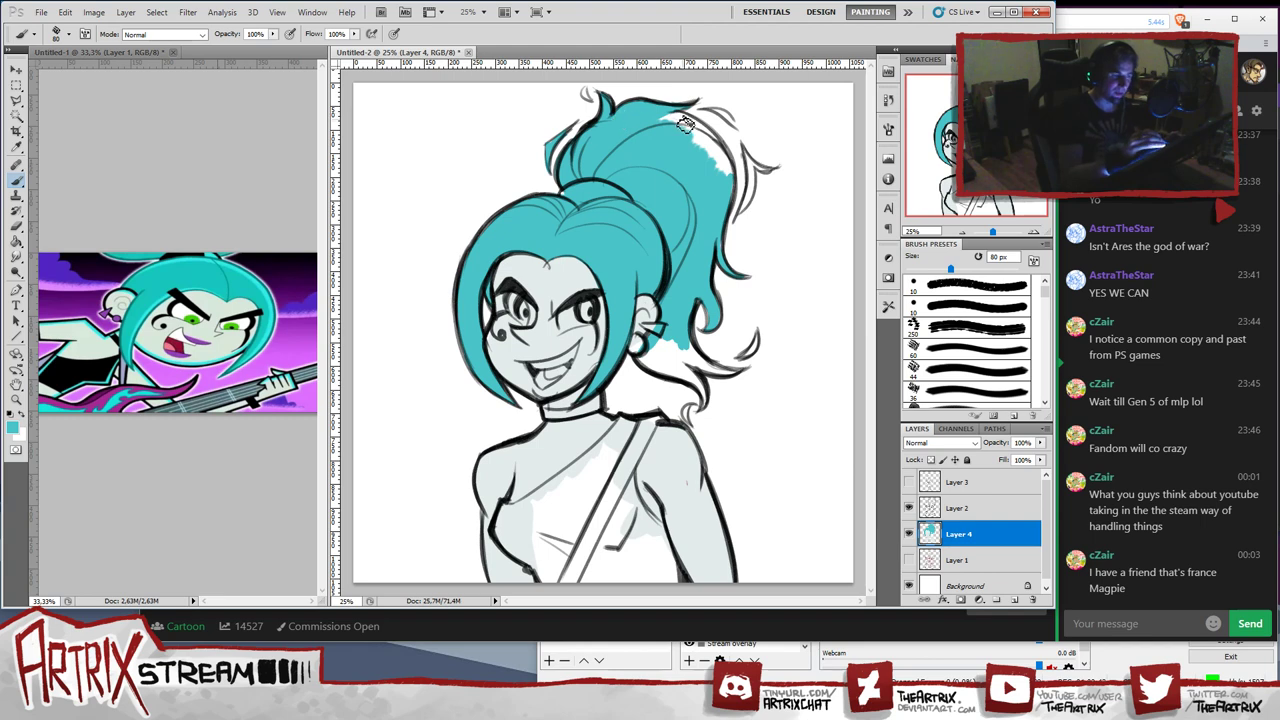
pyautogui.moveTo(685, 124)
pyautogui.mouseDown()
pyautogui.moveTo(724, 153)
pyautogui.moveTo(675, 120)
pyautogui.moveTo(659, 123)
pyautogui.moveTo(661, 138)
pyautogui.moveTo(692, 130)
pyautogui.moveTo(726, 183)
pyautogui.moveTo(721, 148)
pyautogui.moveTo(733, 173)
pyautogui.moveTo(718, 221)
pyautogui.mouseUp()
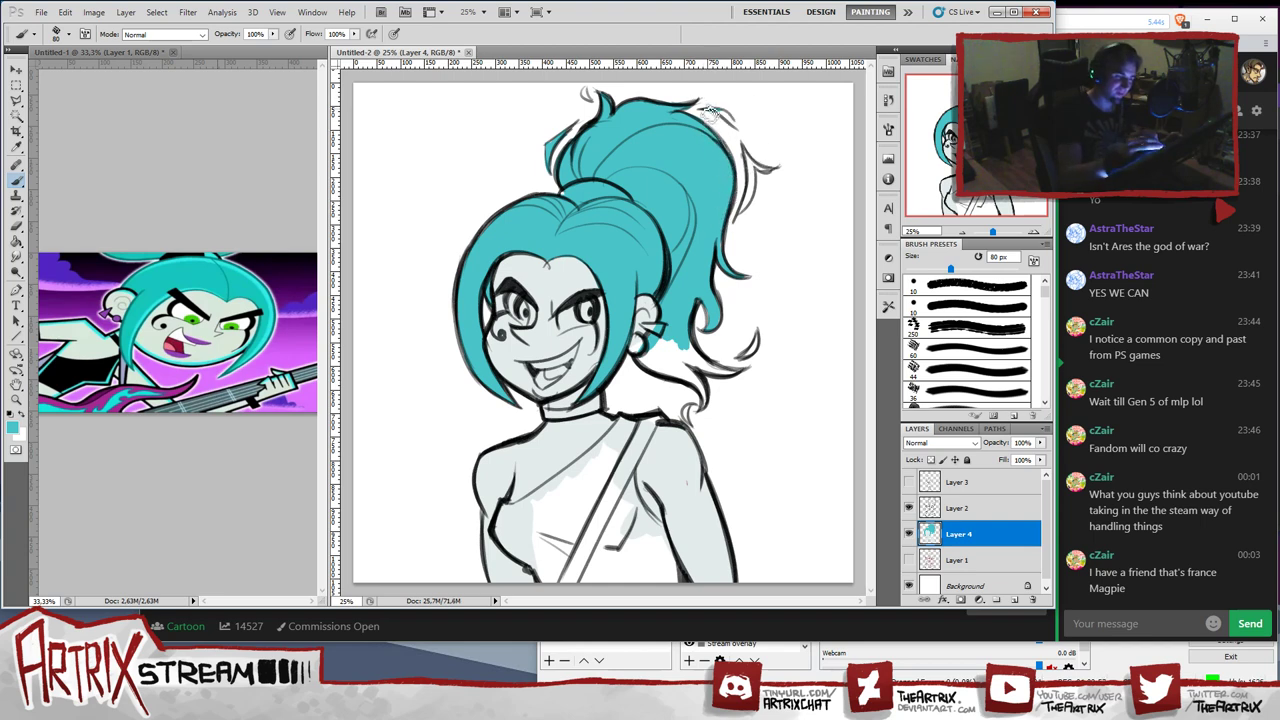
# - Paint the loose wisps around the ponytail and its lower tips in teal
pyautogui.moveTo(725, 115)
pyautogui.mouseDown()
pyautogui.moveTo(742, 126)
pyautogui.moveTo(716, 116)
pyautogui.mouseUp()
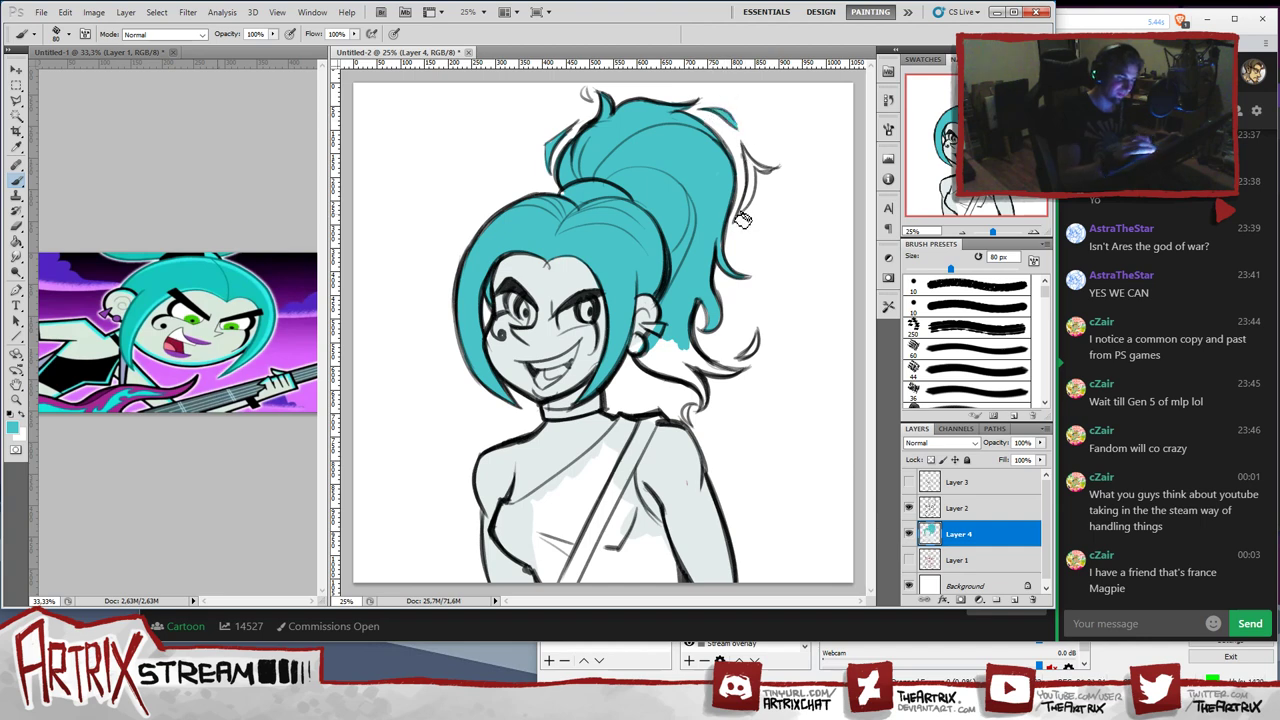
pyautogui.moveTo(746, 212)
pyautogui.mouseDown()
pyautogui.moveTo(756, 131)
pyautogui.moveTo(752, 181)
pyautogui.moveTo(755, 143)
pyautogui.moveTo(757, 187)
pyautogui.mouseUp()
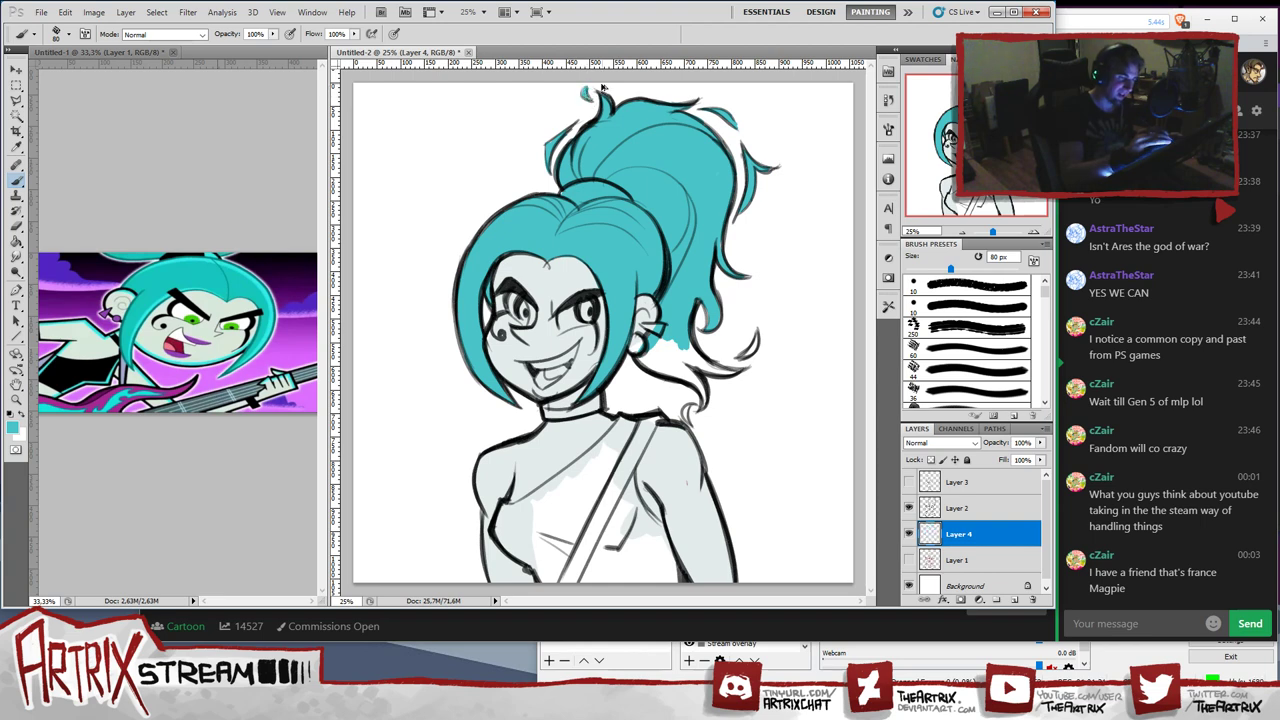
pyautogui.moveTo(593, 103); pyautogui.dragTo(591, 100)
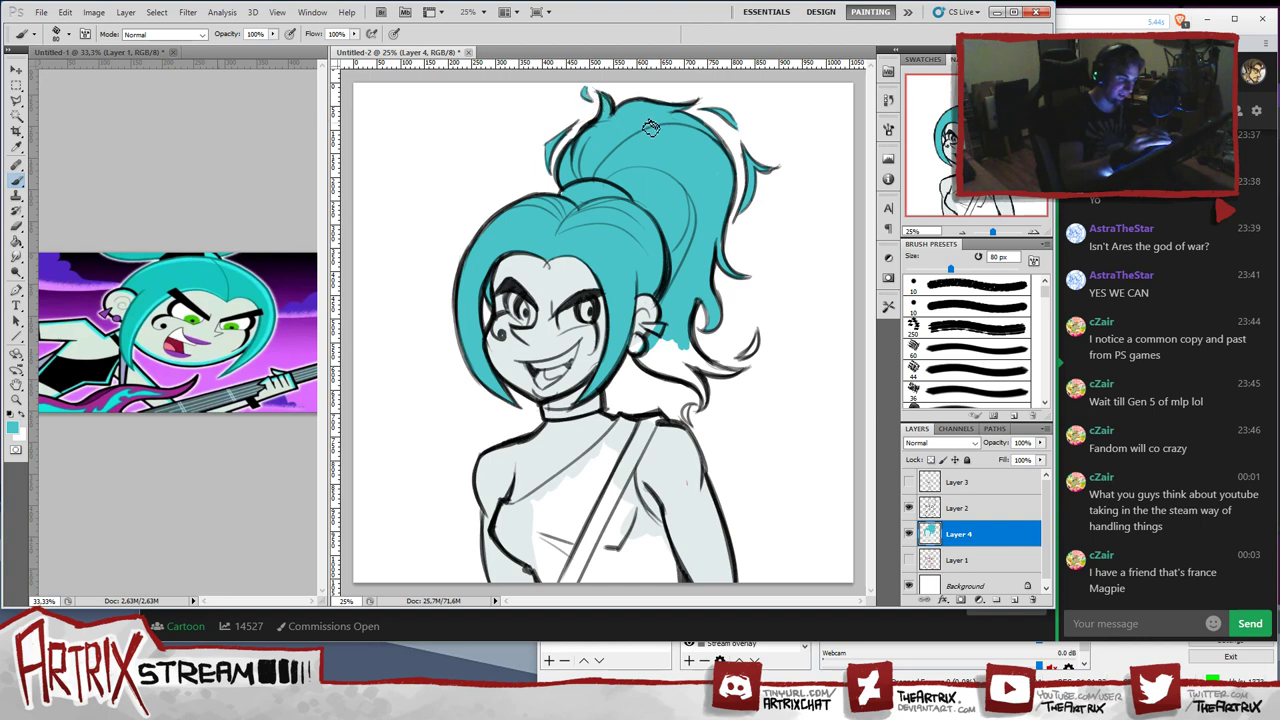
pyautogui.moveTo(750, 362); pyautogui.dragTo(757, 332)
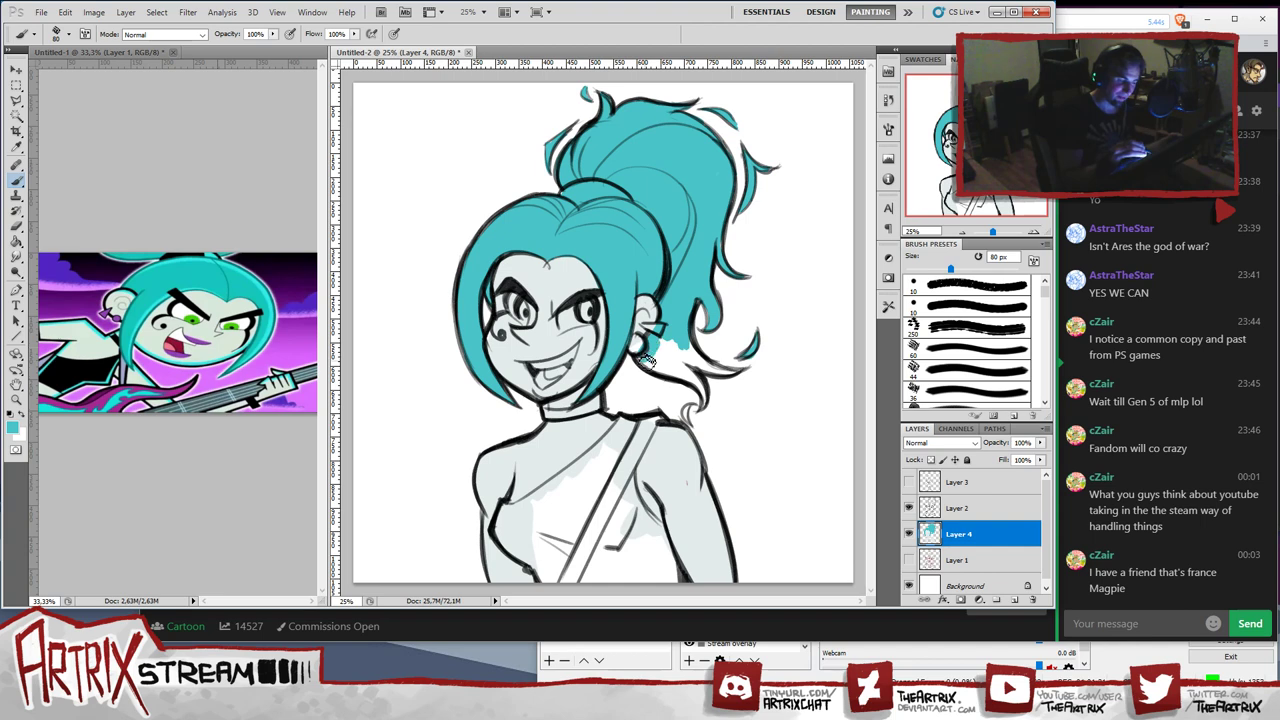
pyautogui.moveTo(648, 362)
pyautogui.mouseDown()
pyautogui.moveTo(675, 345)
pyautogui.moveTo(685, 365)
pyautogui.moveTo(673, 368)
pyautogui.moveTo(692, 338)
pyautogui.moveTo(698, 362)
pyautogui.mouseUp()
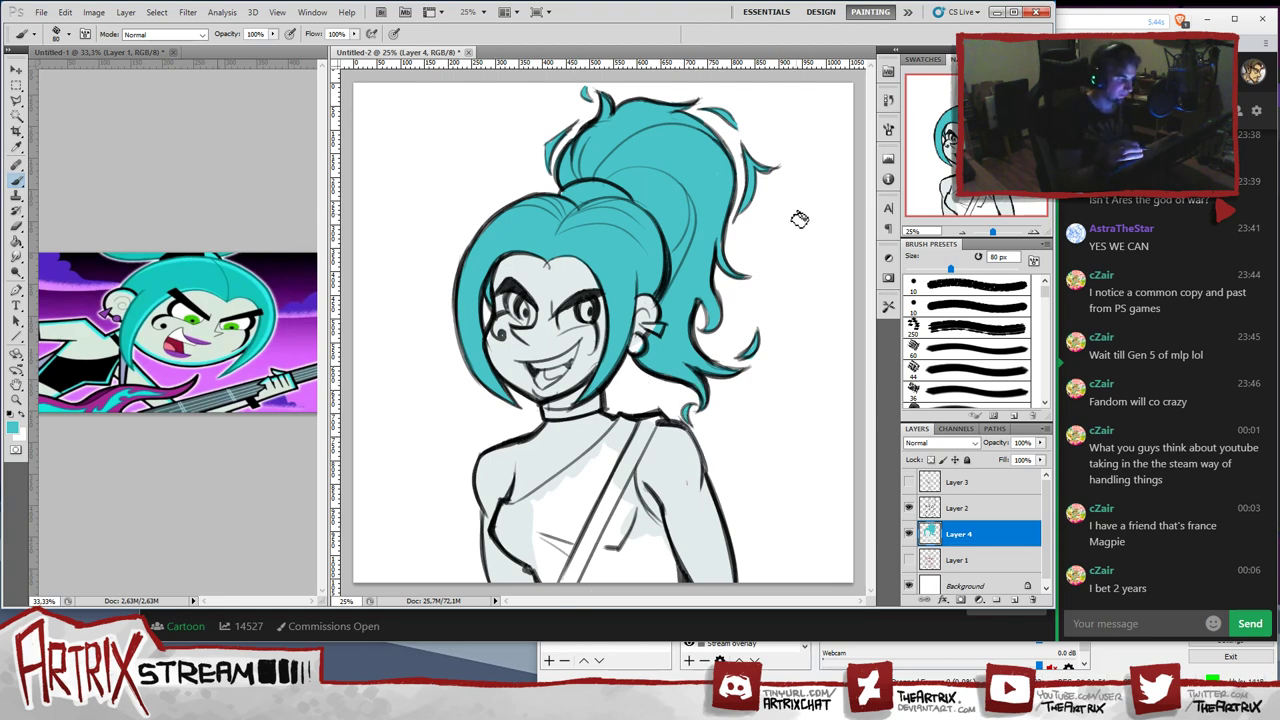
# - Set the brush colour to dark slate 222d30 and enlarge the brush to 175 px for the top
pyautogui.click(14, 428)
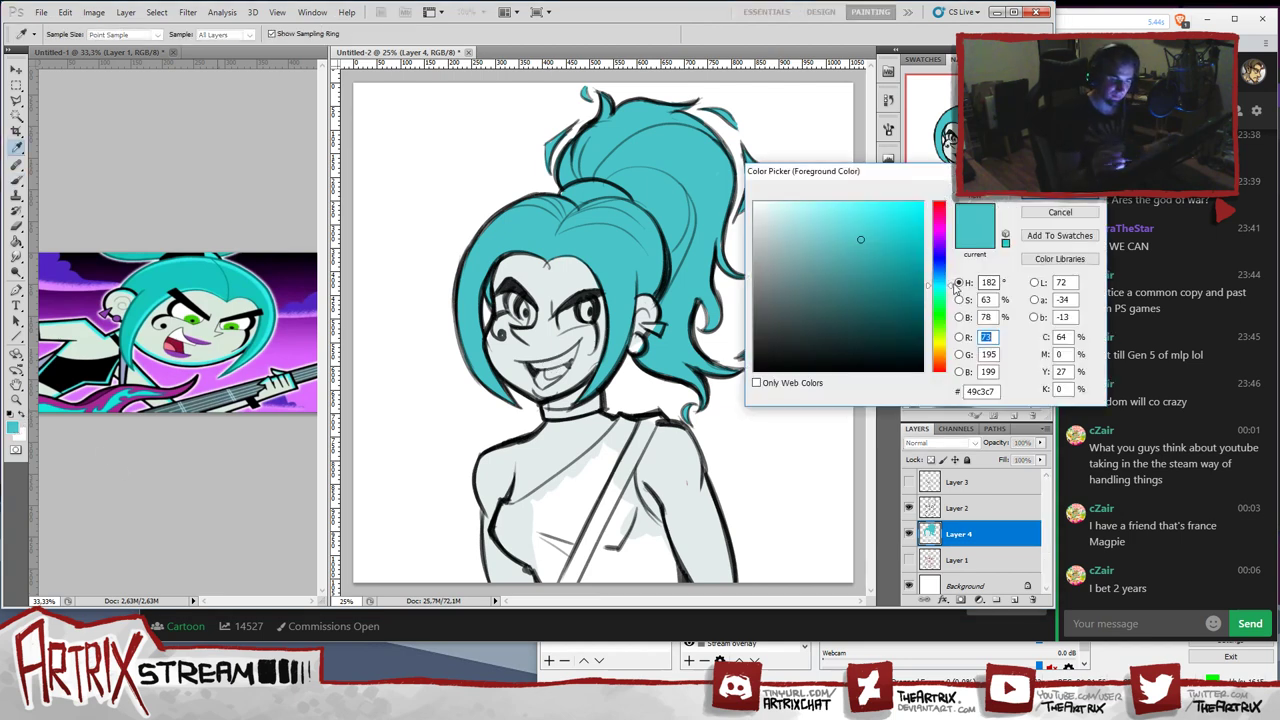
pyautogui.click(942, 280)
pyautogui.moveTo(942, 281); pyautogui.dragTo(943, 287)
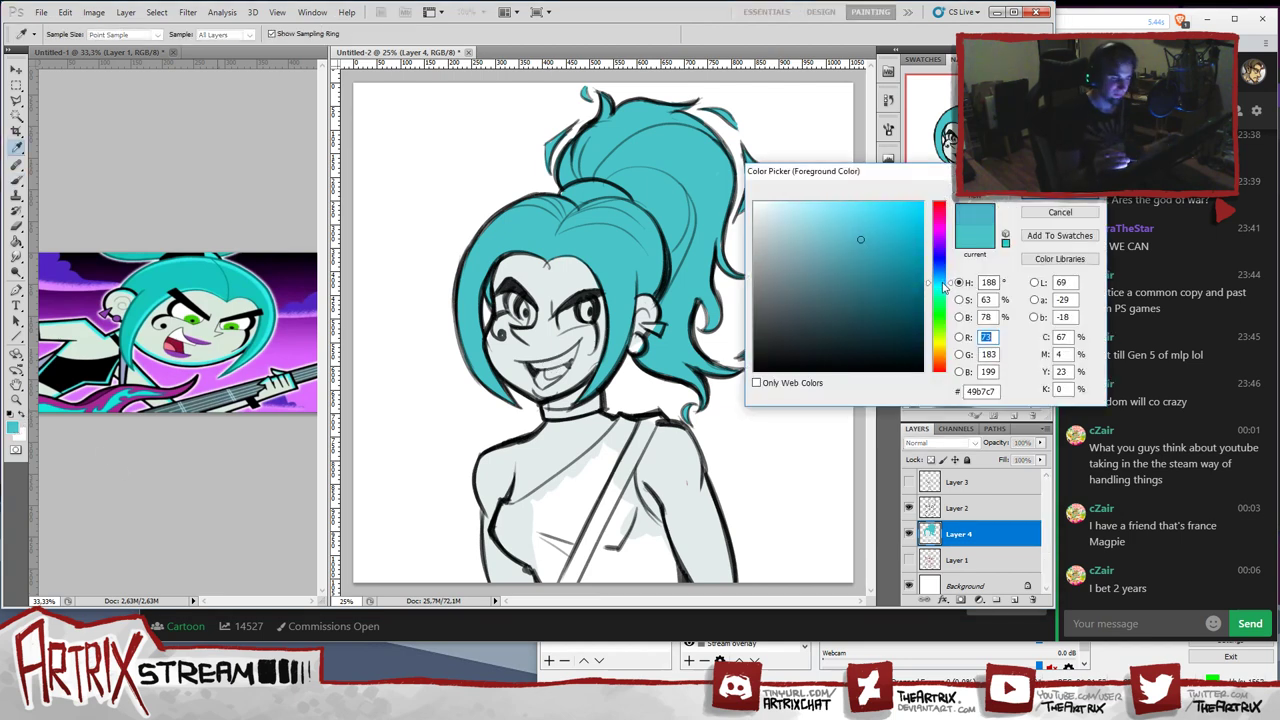
pyautogui.moveTo(846, 311)
pyautogui.mouseDown()
pyautogui.moveTo(836, 293)
pyautogui.moveTo(853, 300)
pyautogui.moveTo(804, 331)
pyautogui.mouseUp()
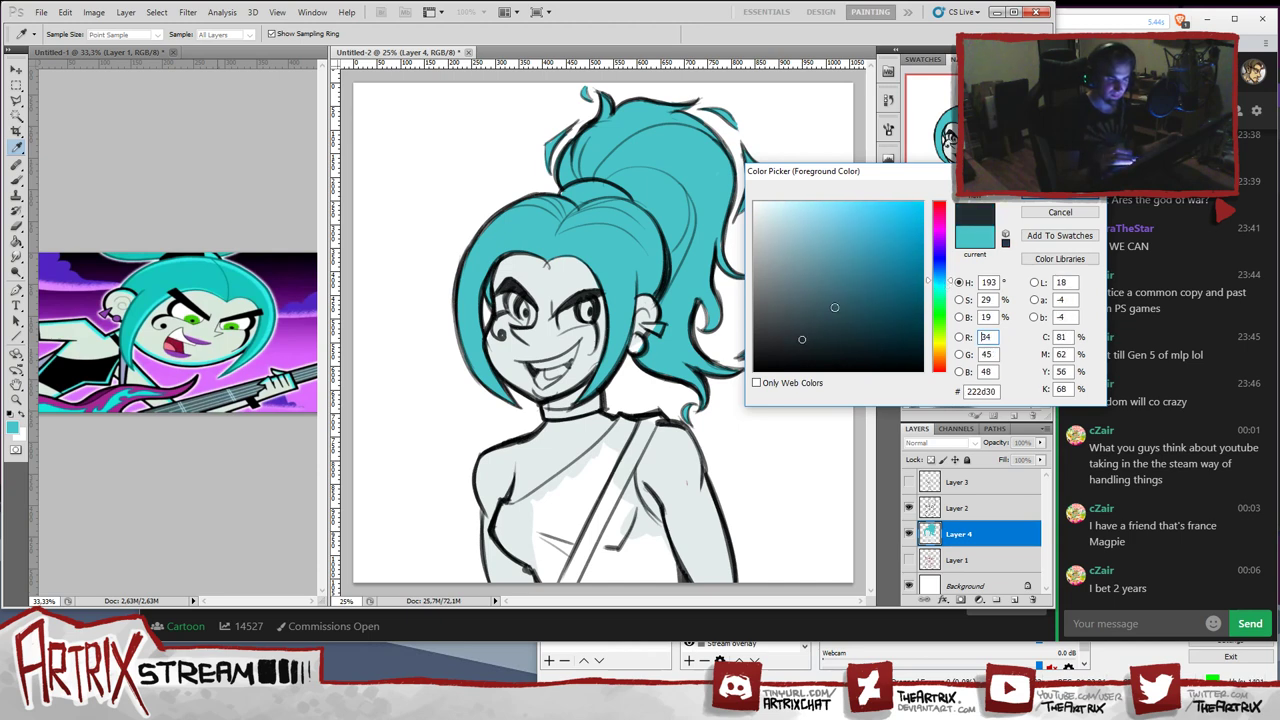
pyautogui.press('Return')
pyautogui.press('b')
pyautogui.press(']')
pyautogui.press(']')
pyautogui.press(']')
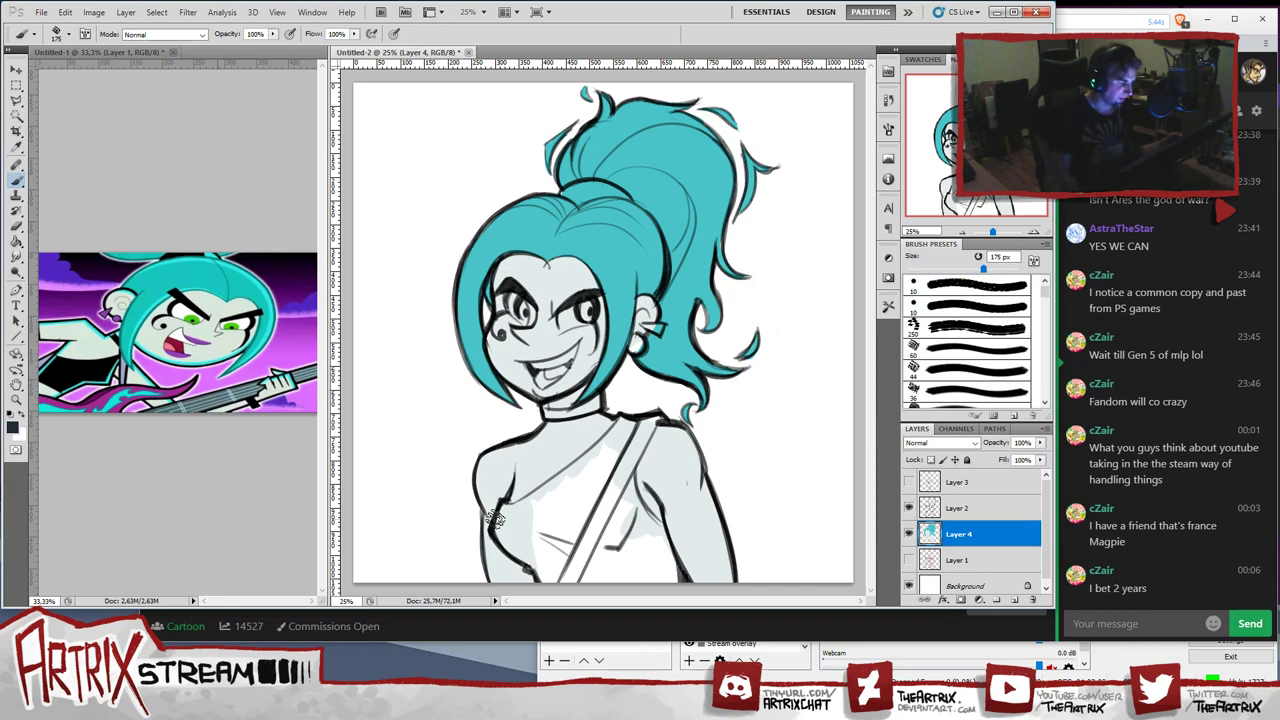
pyautogui.moveTo(495, 518)
pyautogui.mouseDown()
pyautogui.moveTo(528, 502)
pyautogui.moveTo(509, 505)
pyautogui.moveTo(560, 472)
pyautogui.mouseUp()
pyautogui.hotkey('ctrl', 'alt', 'z')
pyautogui.hotkey('ctrl', 'alt', 'z')
pyautogui.hotkey('ctrl', 'alt', 'z')
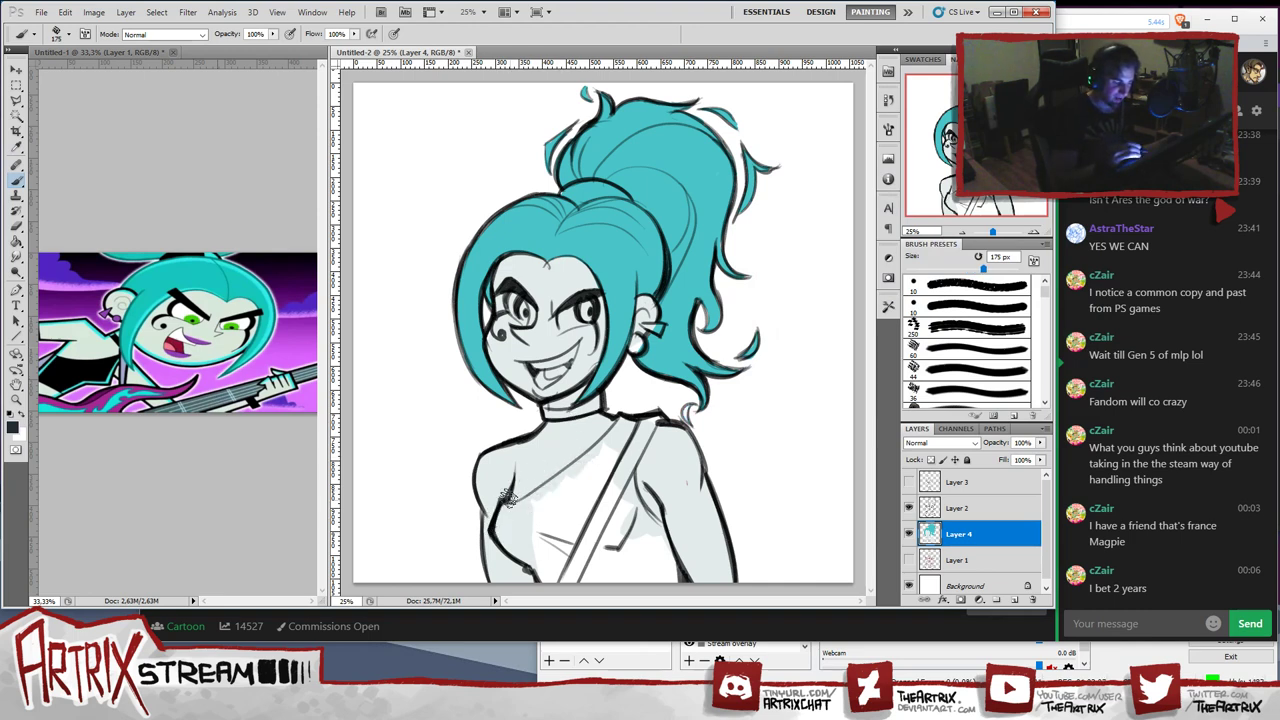
# - Paint the one-shoulder top in dark slate, starting along its diagonal neckline and filling down to the canvas edge
pyautogui.moveTo(495, 535)
pyautogui.mouseDown()
pyautogui.moveTo(496, 514)
pyautogui.moveTo(541, 481)
pyautogui.mouseUp()
pyautogui.hotkey('ctrl', 'z')
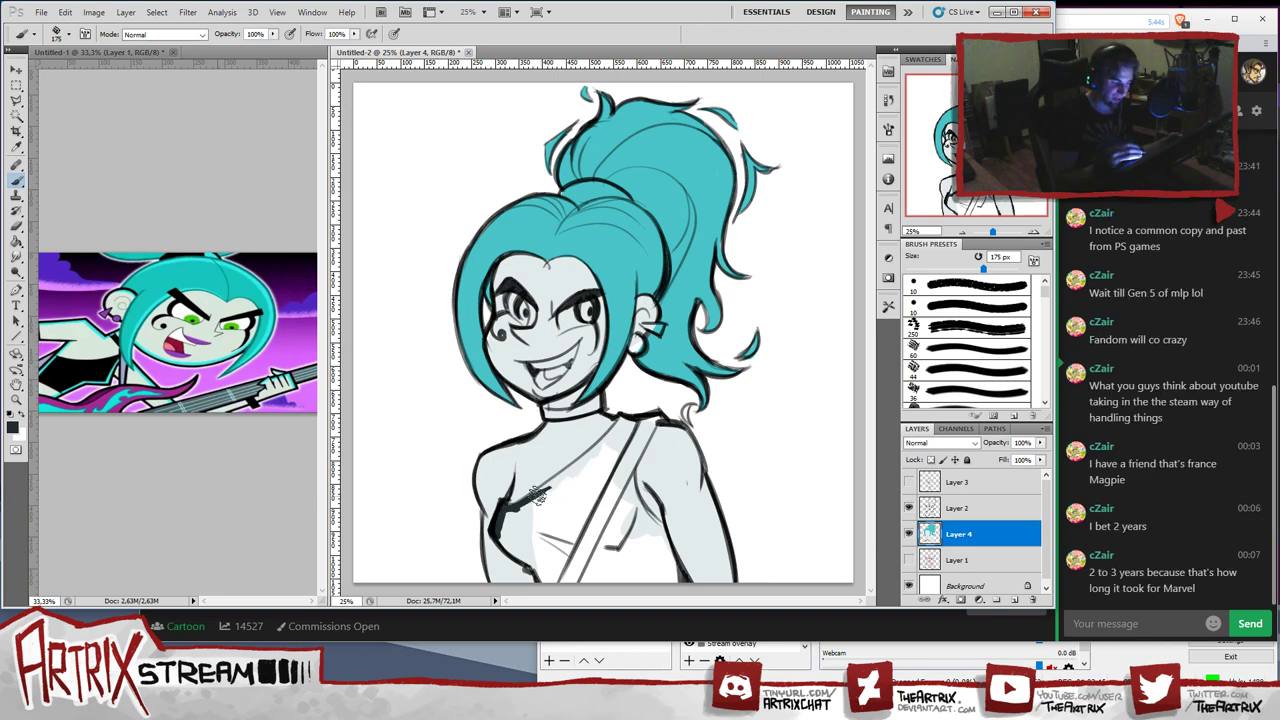
pyautogui.moveTo(532, 496)
pyautogui.mouseDown()
pyautogui.moveTo(608, 443)
pyautogui.moveTo(550, 482)
pyautogui.moveTo(606, 442)
pyautogui.moveTo(576, 458)
pyautogui.mouseUp()
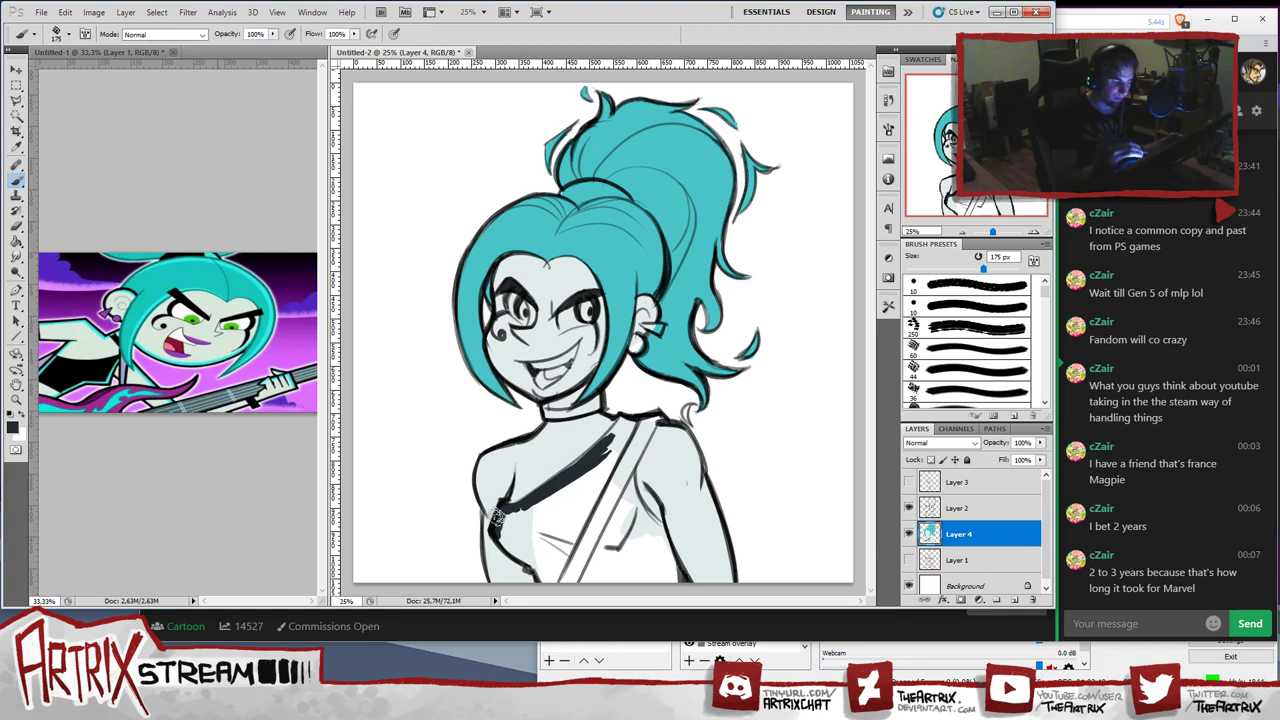
pyautogui.moveTo(498, 516)
pyautogui.mouseDown()
pyautogui.moveTo(549, 499)
pyautogui.moveTo(564, 482)
pyautogui.moveTo(509, 509)
pyautogui.moveTo(610, 438)
pyautogui.mouseUp()
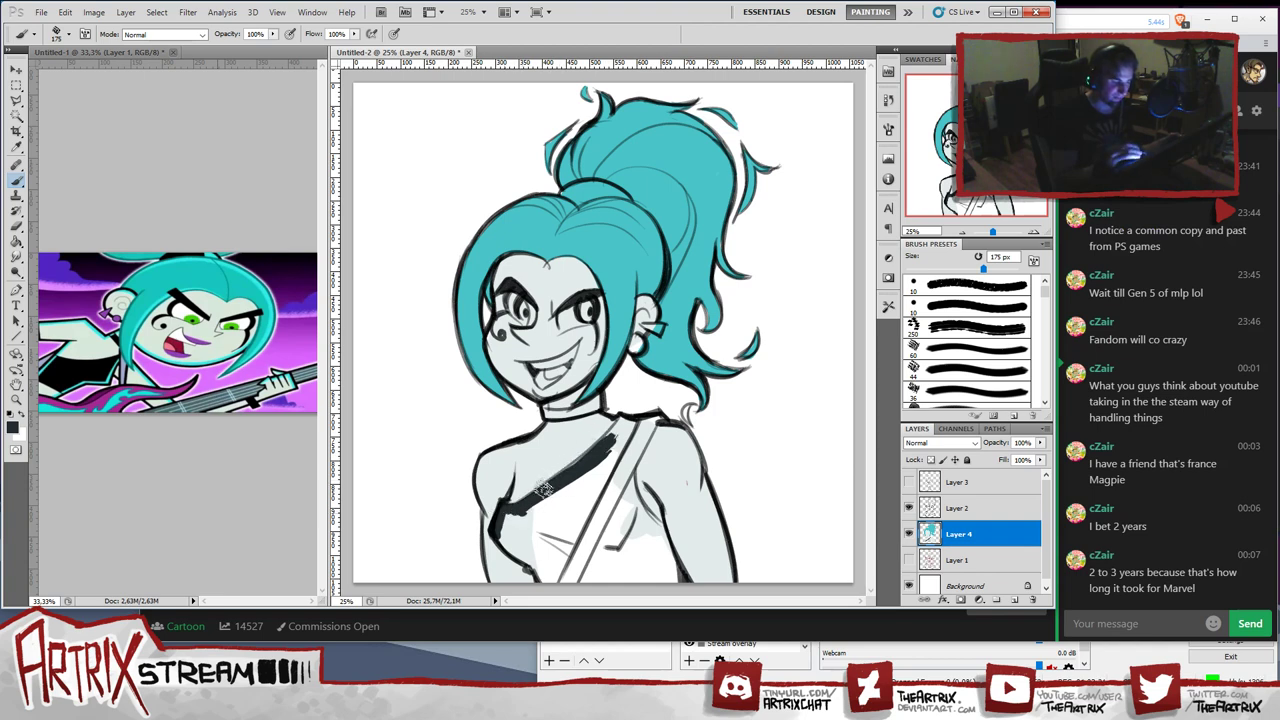
pyautogui.moveTo(543, 489)
pyautogui.mouseDown()
pyautogui.moveTo(588, 452)
pyautogui.moveTo(530, 502)
pyautogui.moveTo(626, 422)
pyautogui.moveTo(582, 509)
pyautogui.moveTo(570, 493)
pyautogui.moveTo(543, 525)
pyautogui.moveTo(501, 527)
pyautogui.moveTo(500, 512)
pyautogui.moveTo(557, 535)
pyautogui.moveTo(500, 532)
pyautogui.moveTo(536, 565)
pyautogui.moveTo(518, 532)
pyautogui.moveTo(550, 590)
pyautogui.moveTo(591, 584)
pyautogui.moveTo(622, 490)
pyautogui.moveTo(628, 515)
pyautogui.moveTo(617, 468)
pyautogui.moveTo(634, 514)
pyautogui.moveTo(624, 469)
pyautogui.moveTo(657, 573)
pyautogui.moveTo(652, 532)
pyautogui.moveTo(679, 596)
pyautogui.moveTo(660, 539)
pyautogui.moveTo(641, 558)
pyautogui.moveTo(649, 600)
pyautogui.moveTo(615, 580)
pyautogui.moveTo(636, 532)
pyautogui.moveTo(586, 560)
pyautogui.moveTo(572, 550)
pyautogui.moveTo(611, 488)
pyautogui.moveTo(642, 559)
pyautogui.moveTo(627, 432)
pyautogui.moveTo(619, 459)
pyautogui.moveTo(502, 533)
pyautogui.moveTo(507, 546)
pyautogui.moveTo(525, 487)
pyautogui.mouseUp()
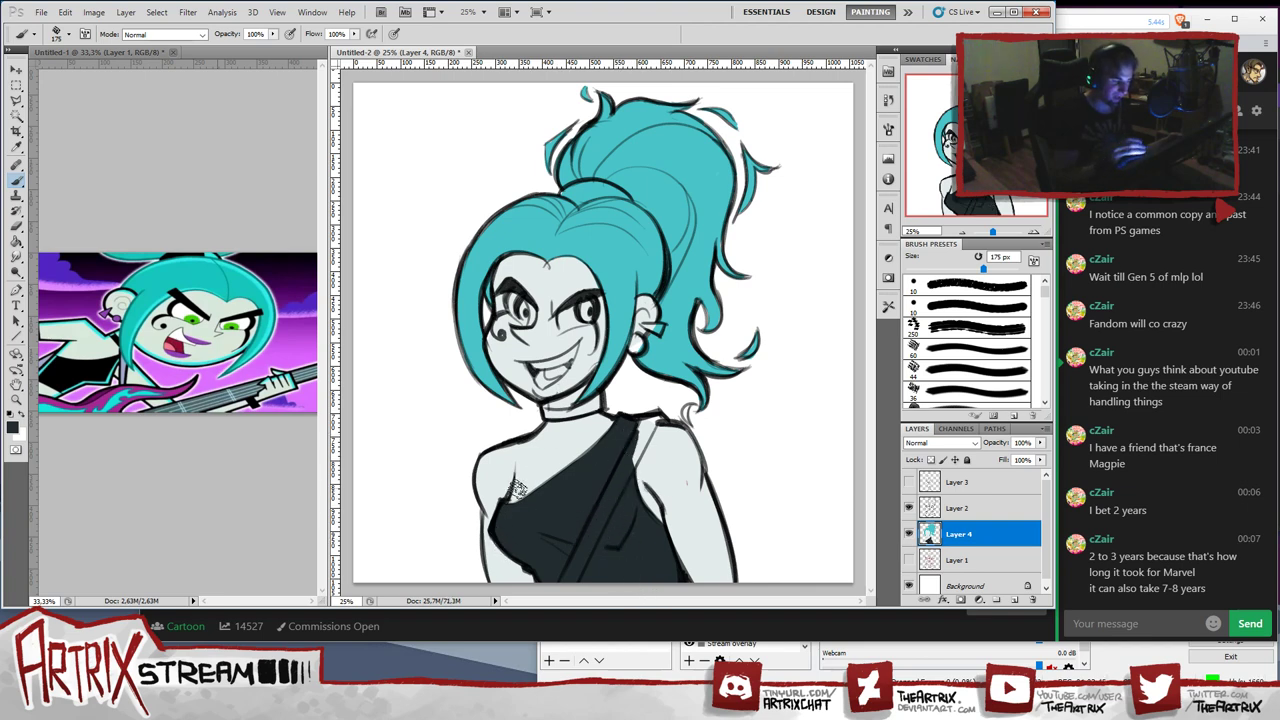
# - Reduce the brush to 100 px and paint the choker around the neck in dark slate
pyautogui.press('[')
pyautogui.press('[')
pyautogui.press('[')
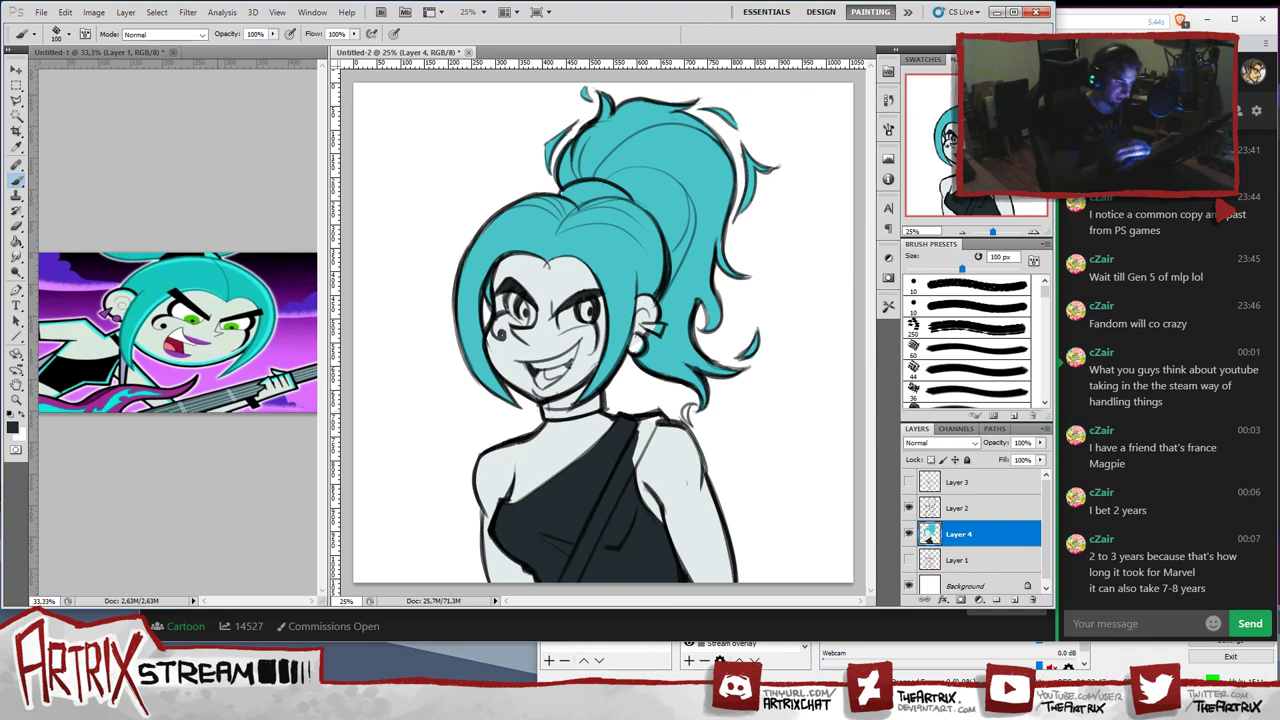
pyautogui.moveTo(548, 420); pyautogui.dragTo(598, 402)
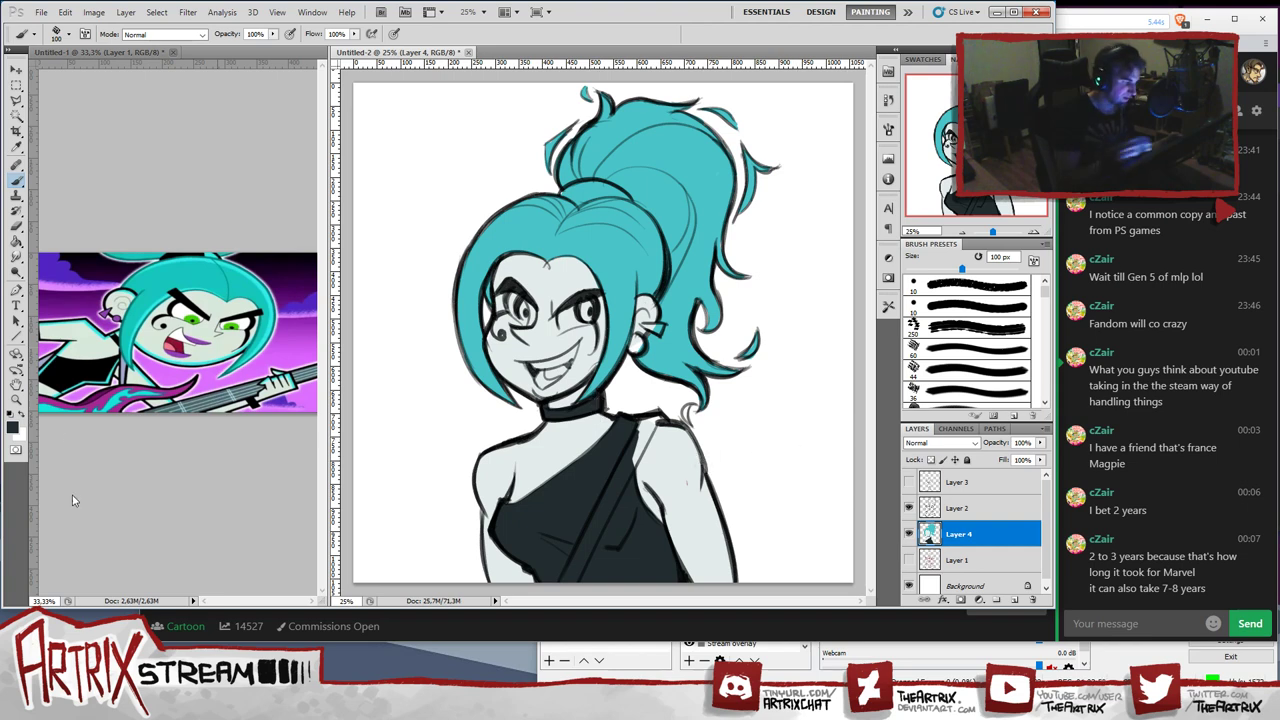
# - Set the brush colour to pale purple c4aacf for the shoulder strap
pyautogui.click(13, 428)
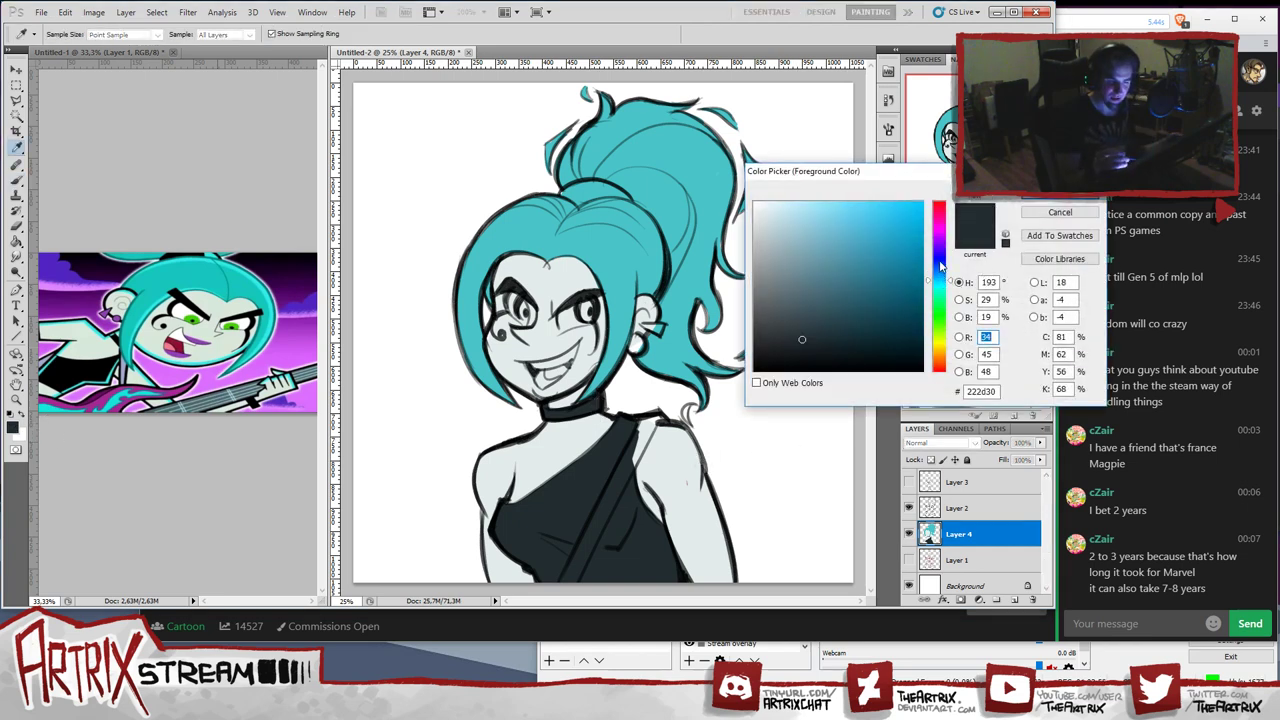
pyautogui.moveTo(940, 265); pyautogui.dragTo(940, 237)
pyautogui.moveTo(785, 250); pyautogui.dragTo(784, 233)
pyautogui.click(1051, 195)
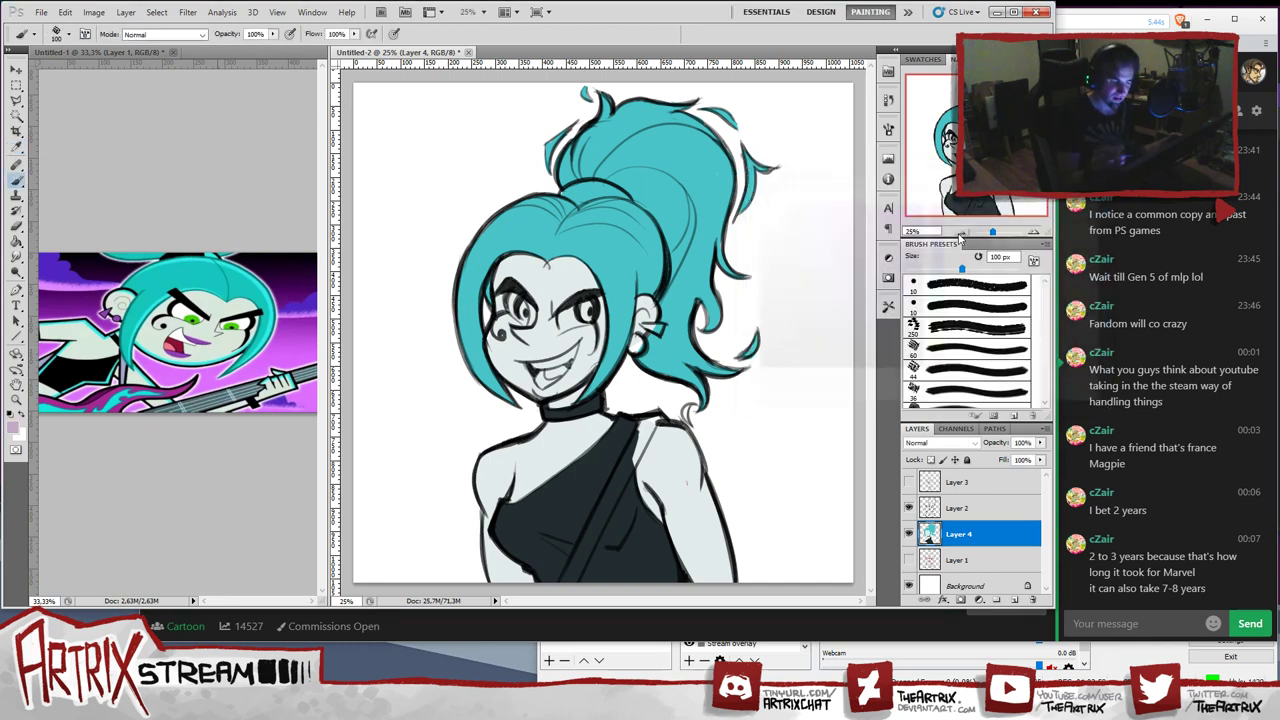
# - Paint the diagonal strap across the chest in pale purple, from the shoulder to the canvas edge
pyautogui.moveTo(569, 583); pyautogui.dragTo(631, 426)
pyautogui.hotkey('ctrl', 'z')
pyautogui.moveTo(605, 511); pyautogui.dragTo(567, 582)
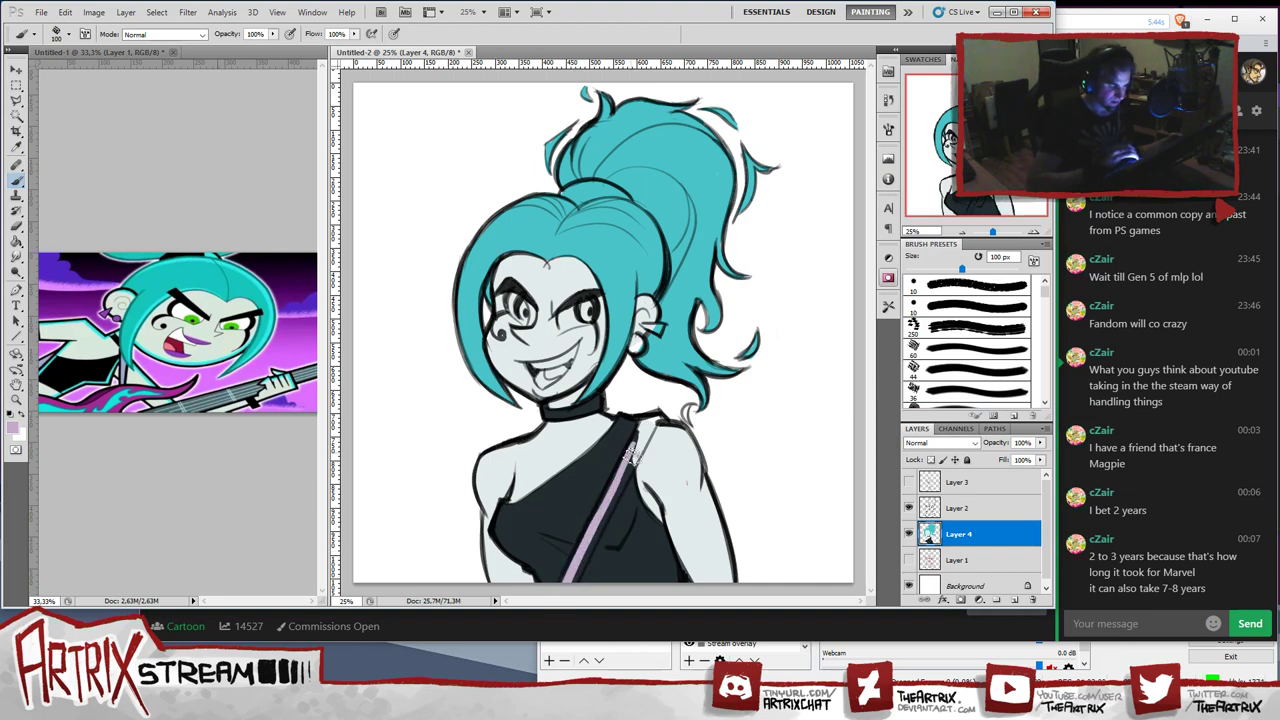
pyautogui.moveTo(636, 446); pyautogui.dragTo(573, 580)
pyautogui.hotkey('ctrl', 'z')
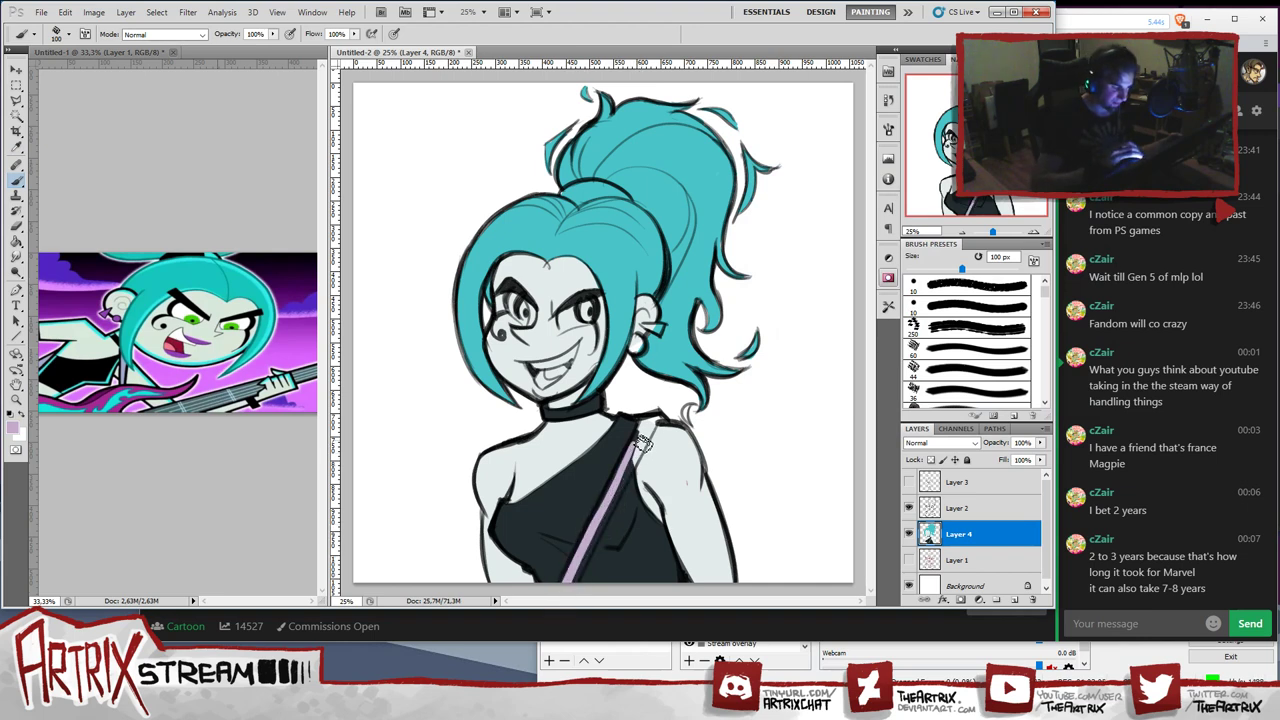
pyautogui.moveTo(642, 442); pyautogui.dragTo(566, 595)
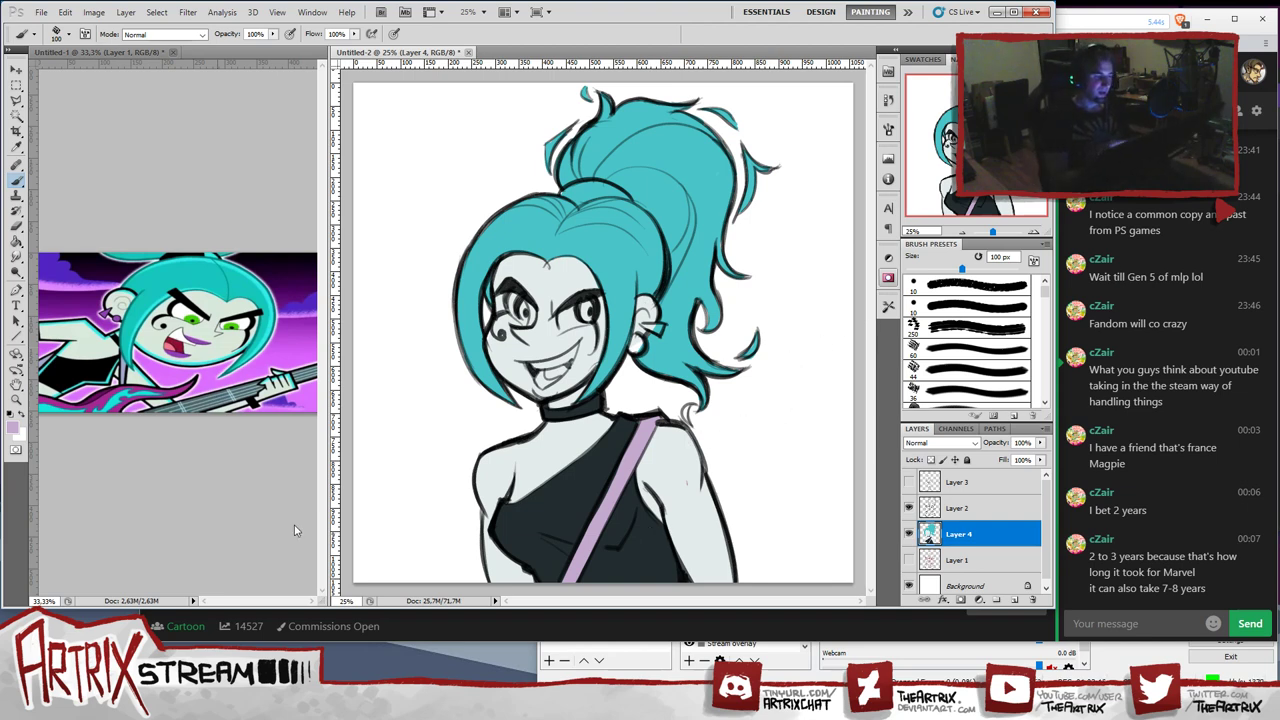
# - Set the brush colour to off-white f7f7ed and paint the whites of both eyes and the teeth
pyautogui.press('i')
pyautogui.click(14, 426)
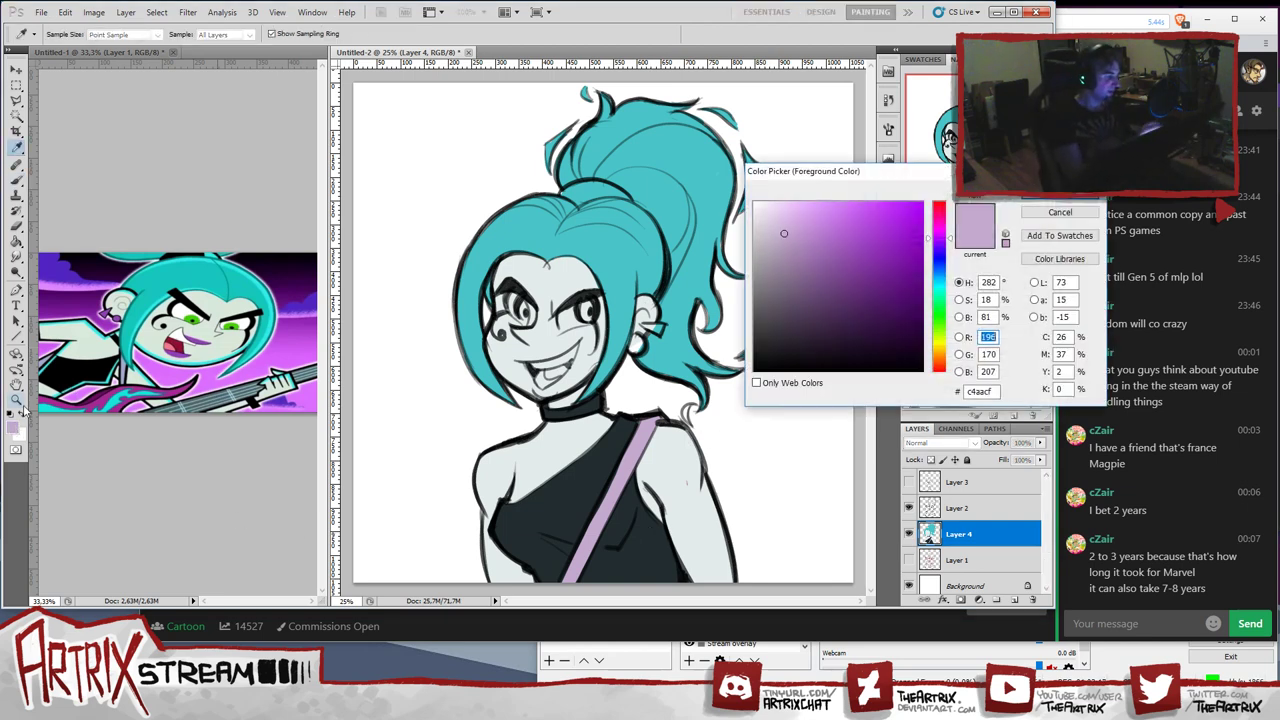
pyautogui.click(940, 349)
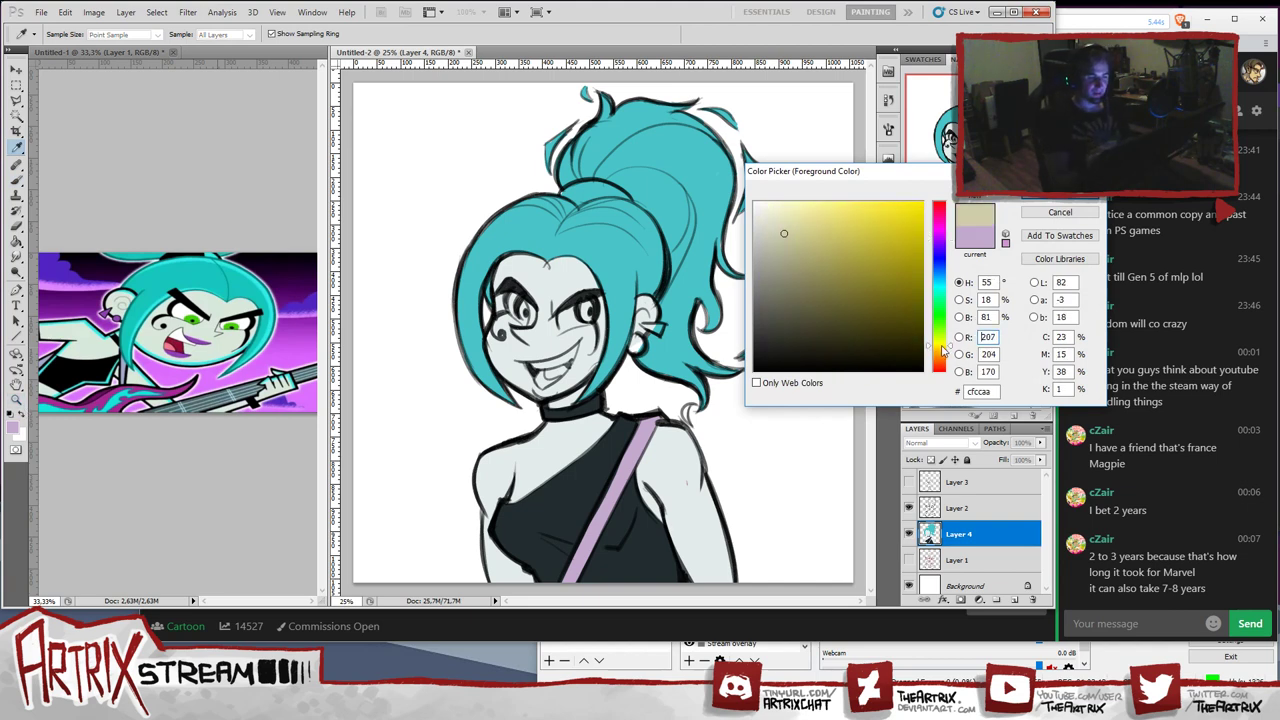
pyautogui.click(759, 210)
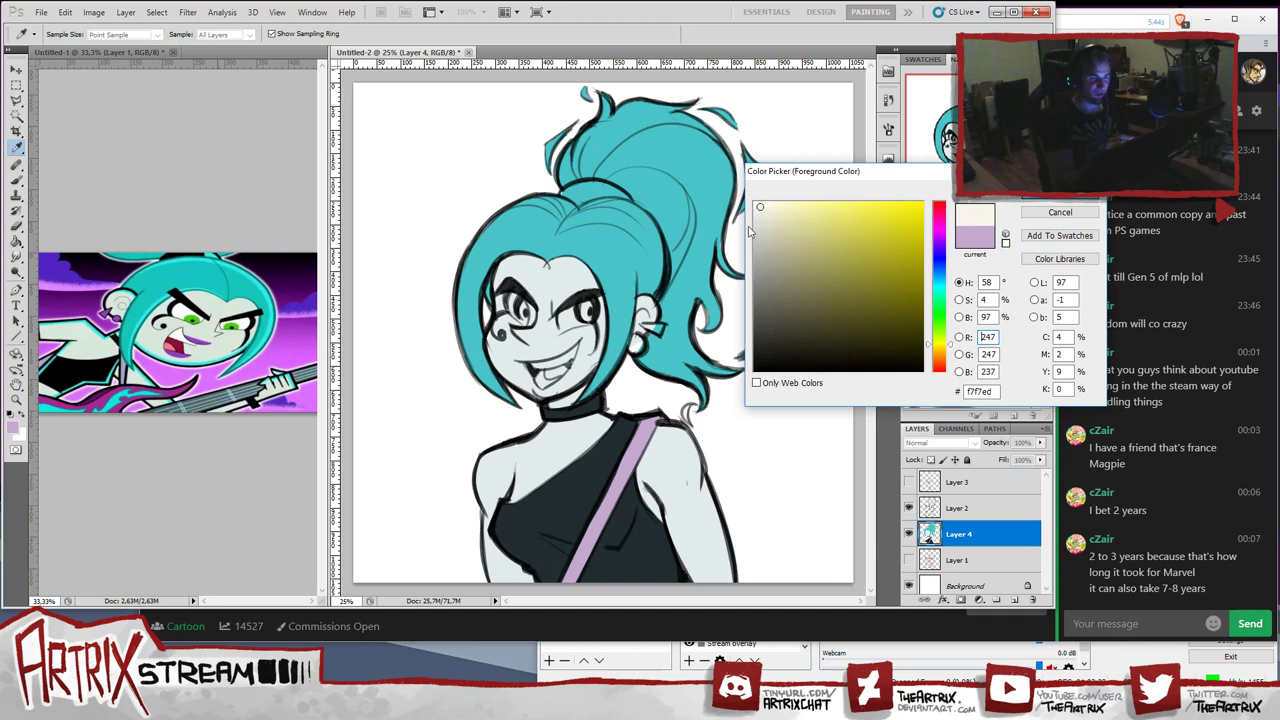
pyautogui.click(1052, 213)
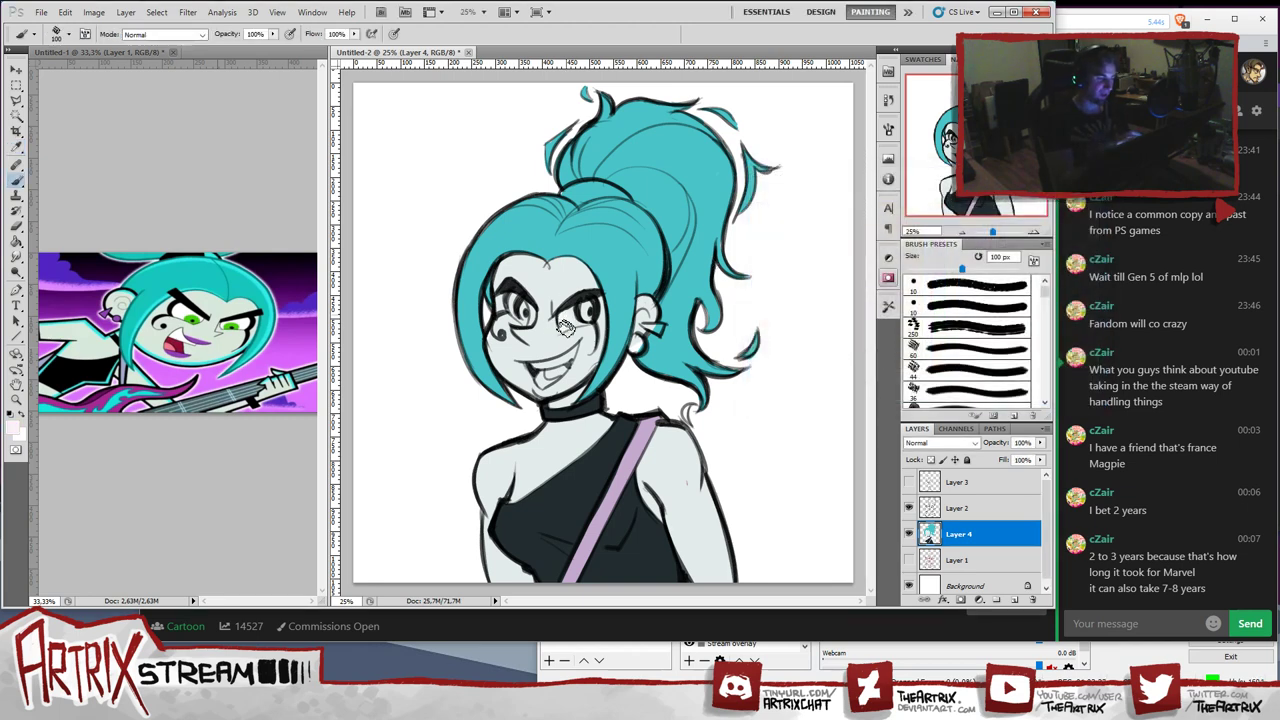
pyautogui.moveTo(572, 328); pyautogui.dragTo(590, 319)
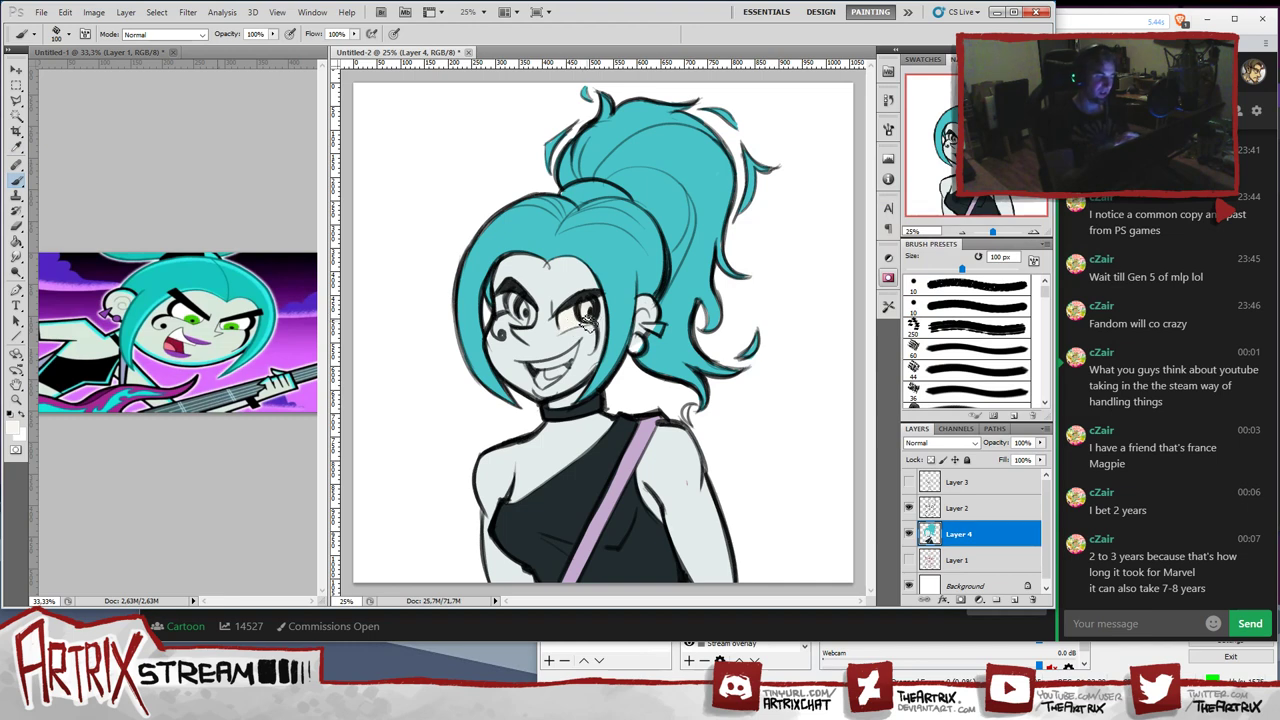
pyautogui.moveTo(512, 305)
pyautogui.mouseDown()
pyautogui.moveTo(524, 322)
pyautogui.moveTo(515, 309)
pyautogui.mouseUp()
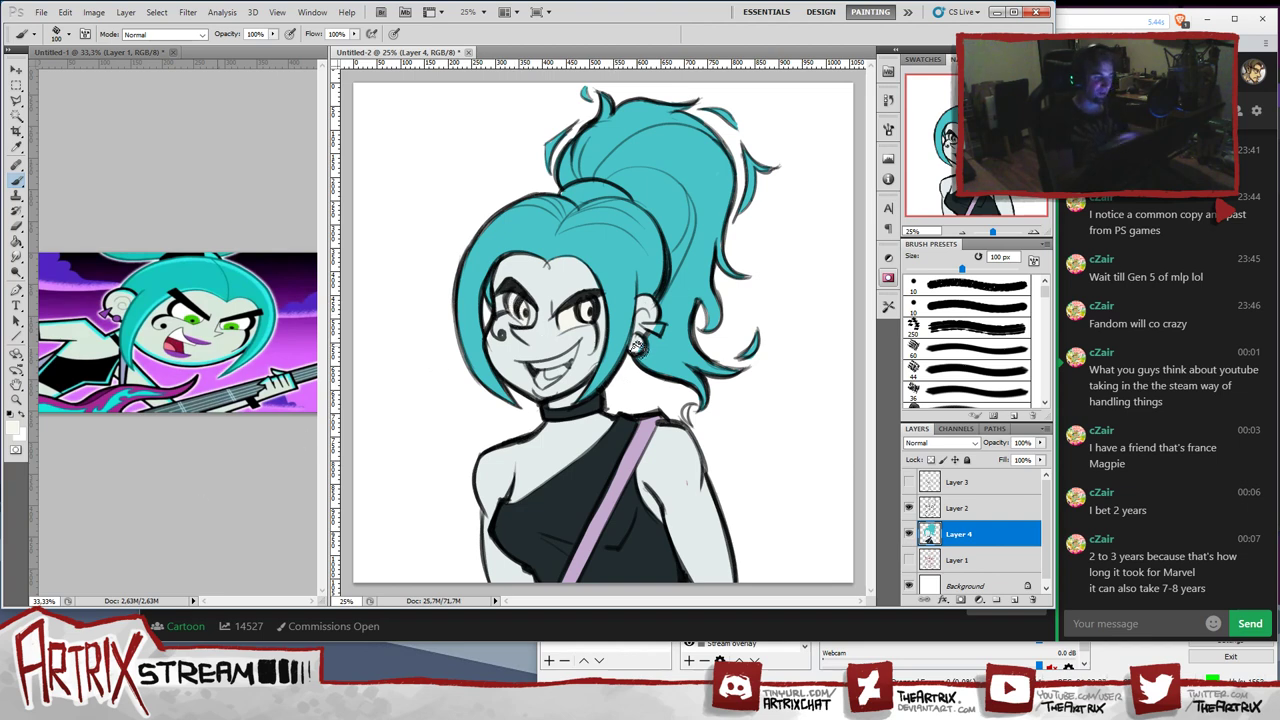
pyautogui.moveTo(534, 371); pyautogui.dragTo(541, 368)
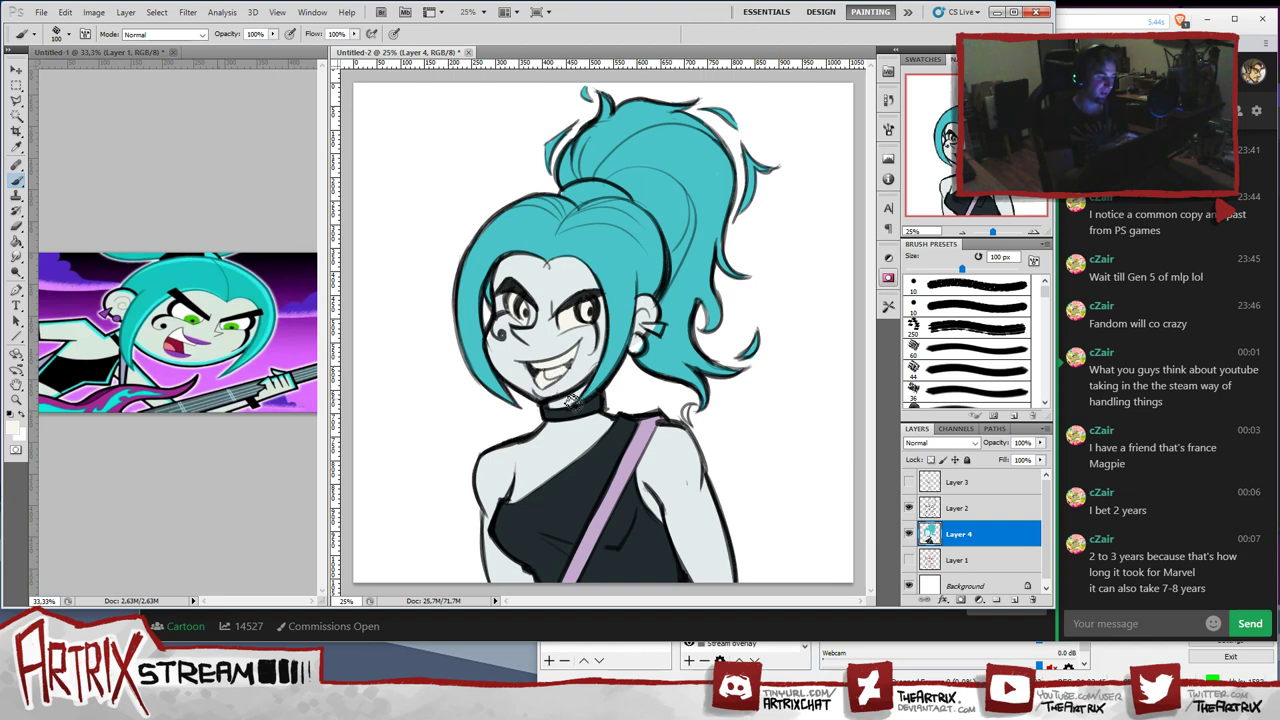
# - Try a pale salmon ecab9c for the tongue inside the open mouth
pyautogui.click(14, 428)
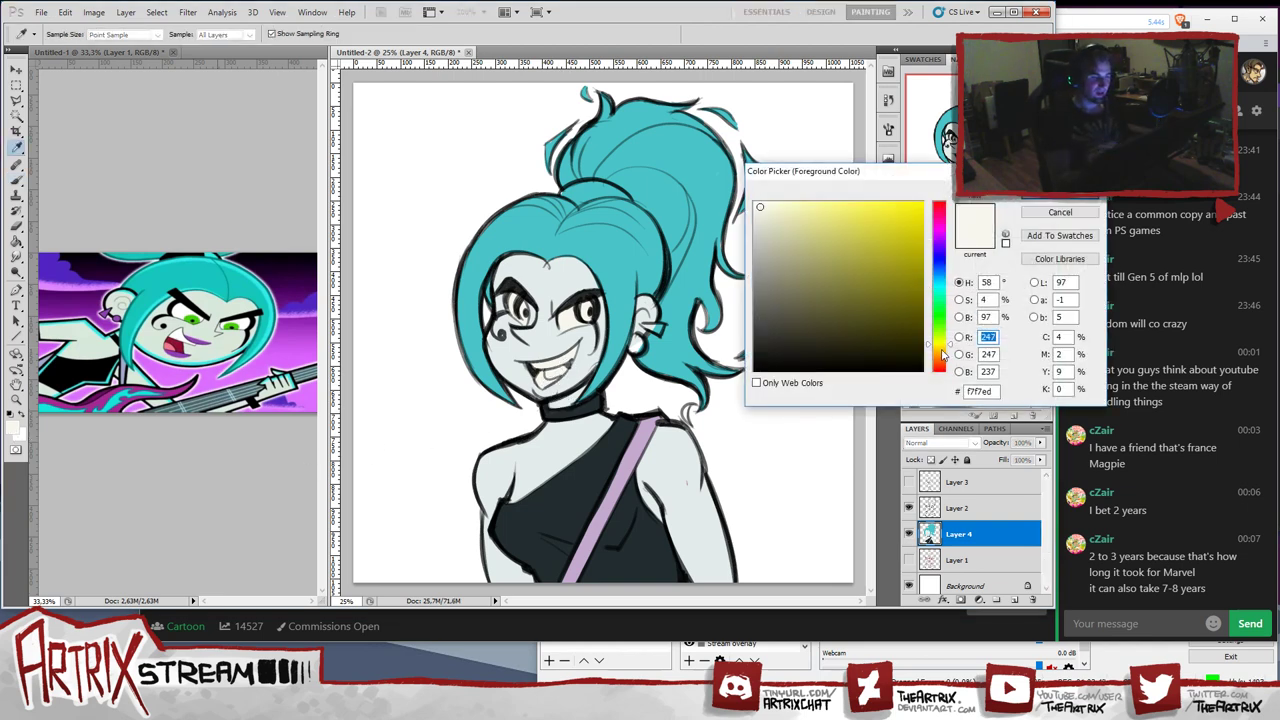
pyautogui.moveTo(947, 341); pyautogui.dragTo(940, 366)
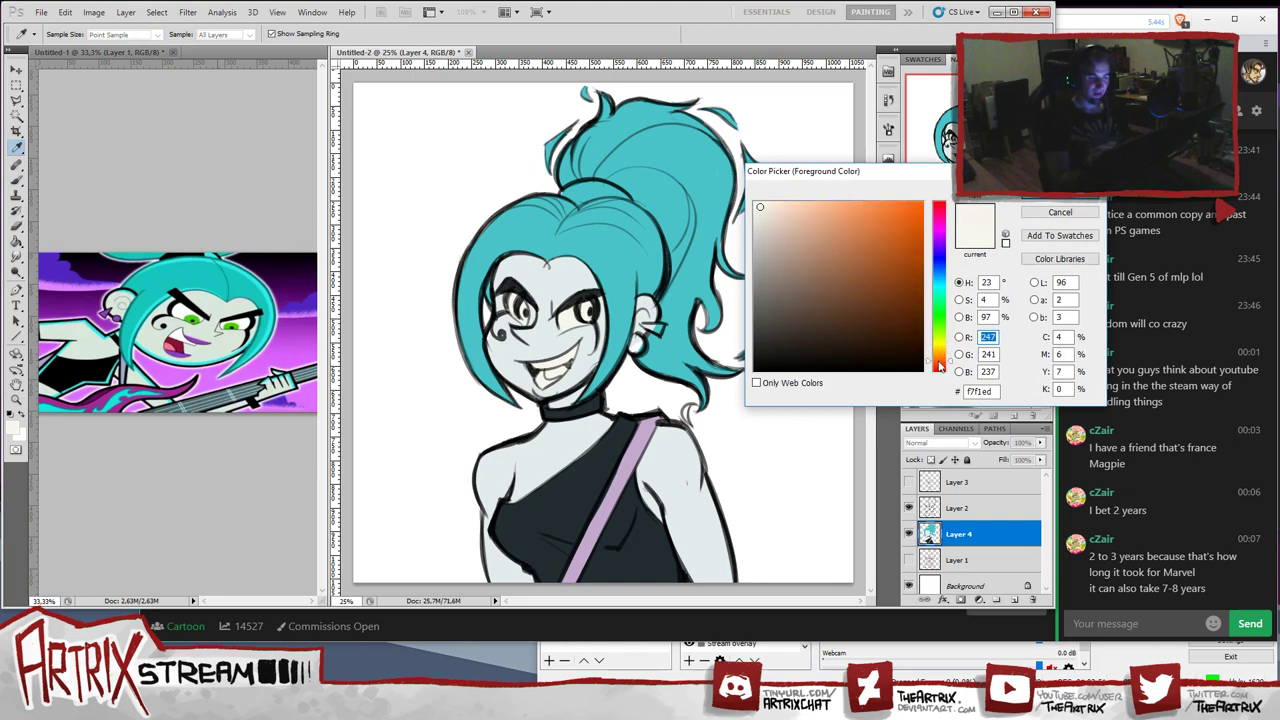
pyautogui.moveTo(788, 262); pyautogui.dragTo(807, 218)
pyautogui.click(943, 365)
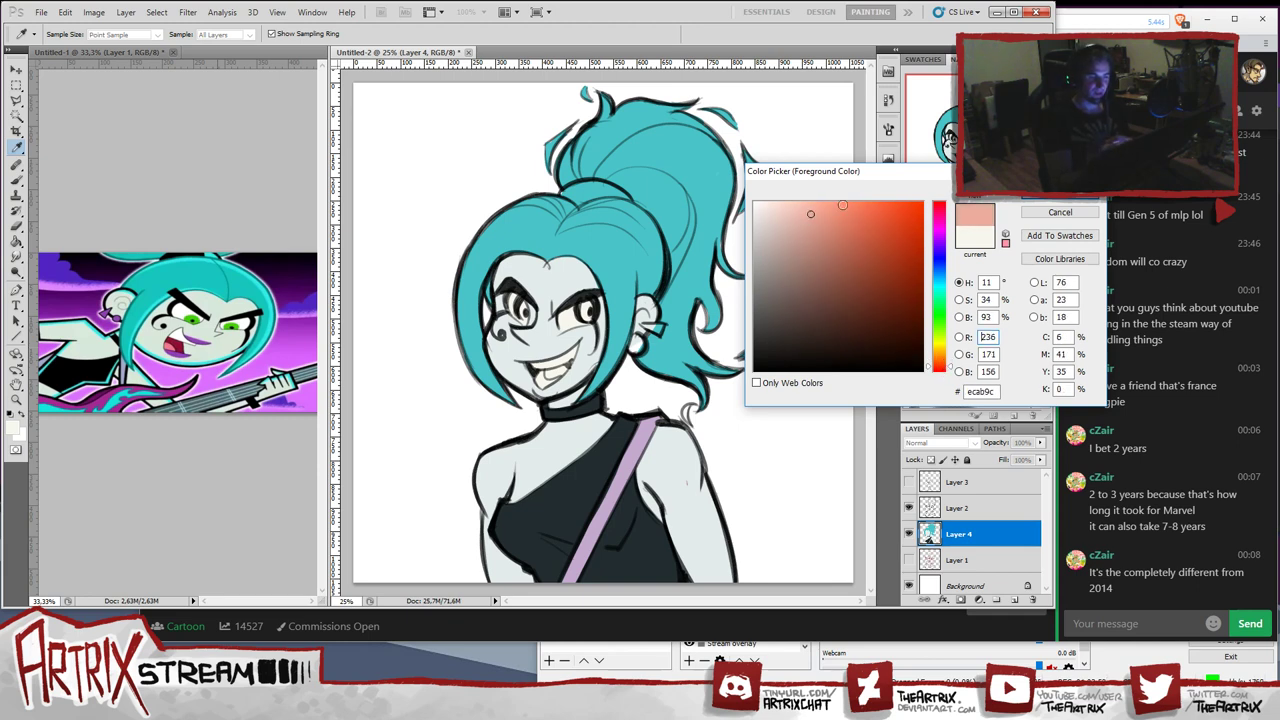
pyautogui.press('Return')
pyautogui.press('b')
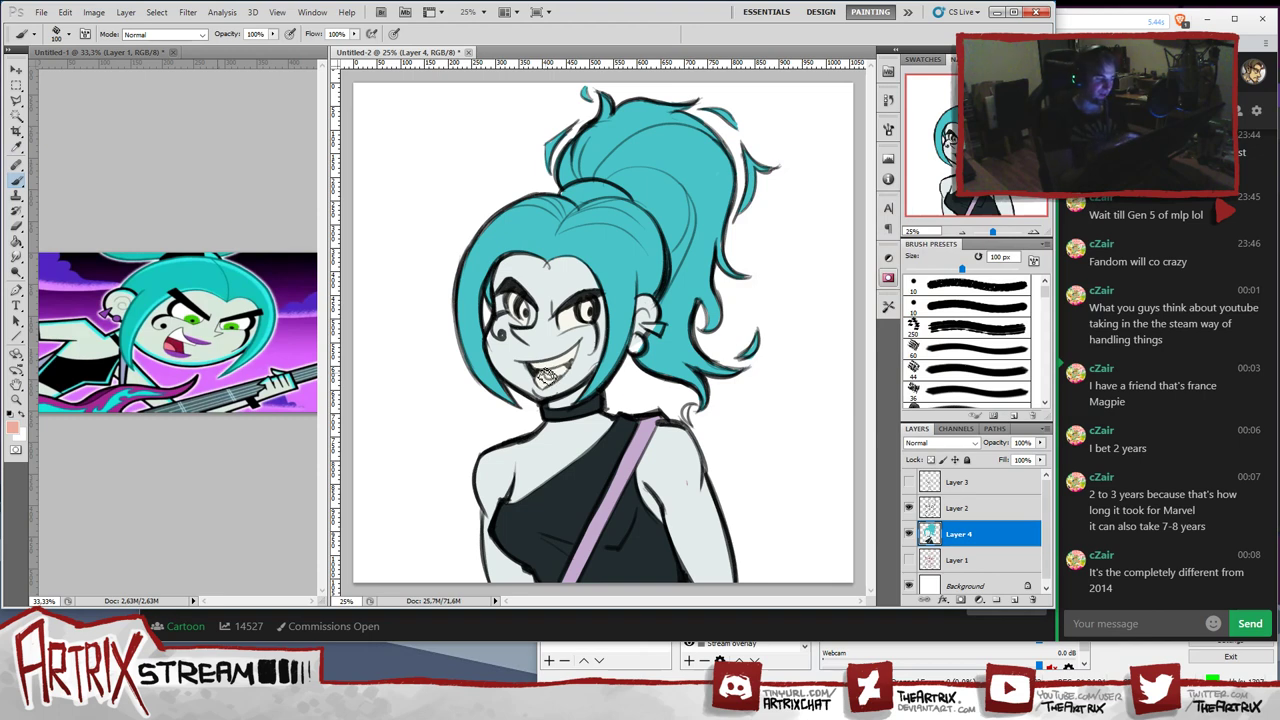
pyautogui.moveTo(547, 378); pyautogui.dragTo(553, 376)
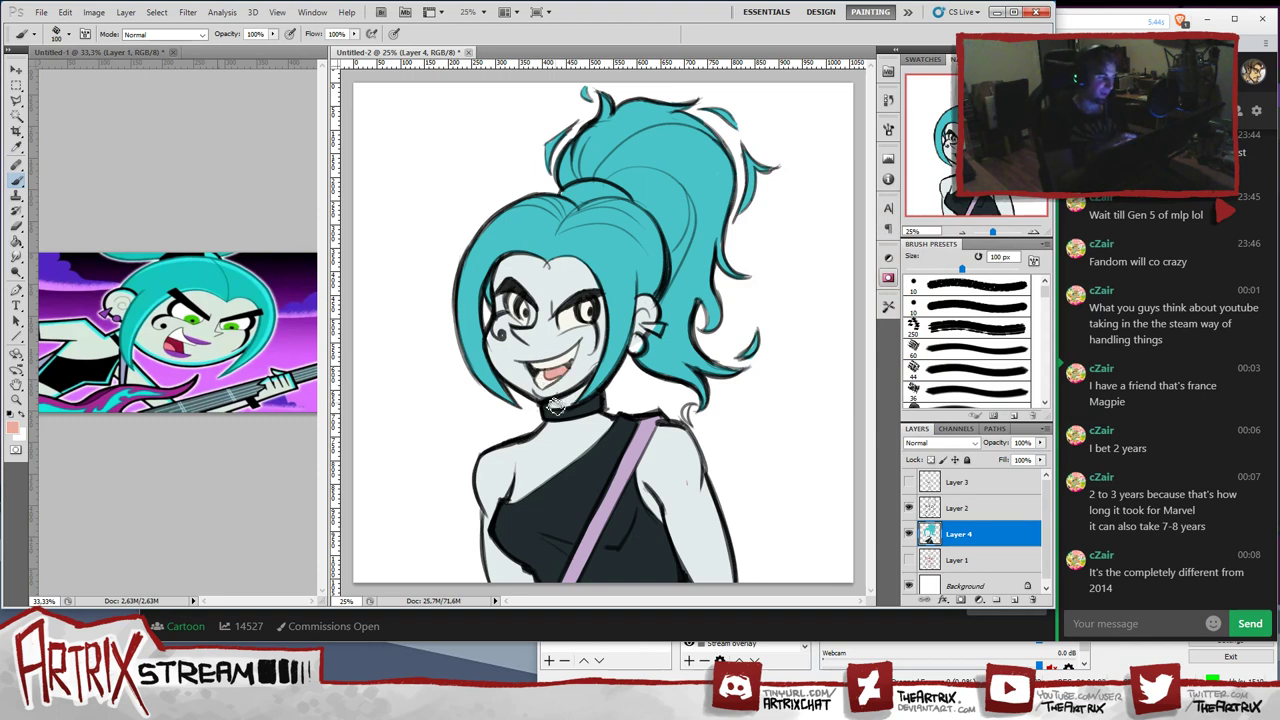
pyautogui.hotkey('ctrl', 'z')
# - Set the brush colour to a stronger salmon e78c77 and paint the tongue
pyautogui.press('i')
pyautogui.click(13, 428)
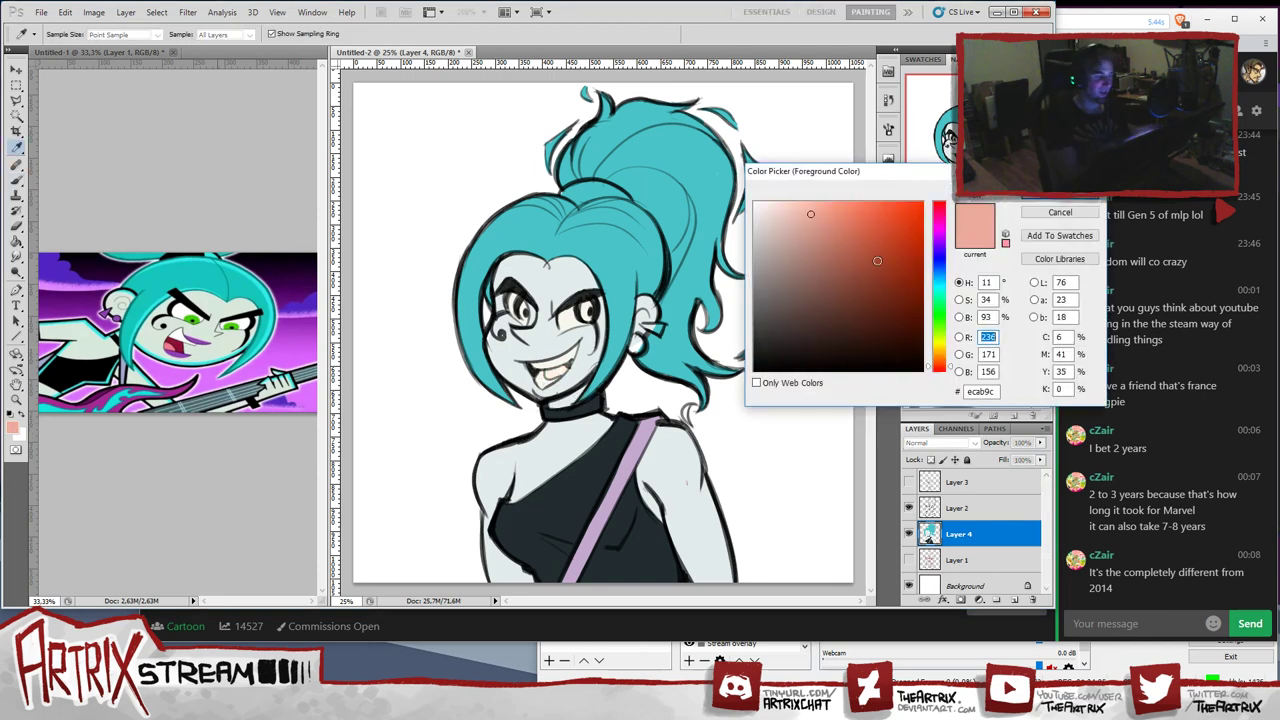
pyautogui.click(814, 216)
pyautogui.moveTo(814, 216); pyautogui.dragTo(835, 218)
pyautogui.click(1030, 195)
pyautogui.press('b')
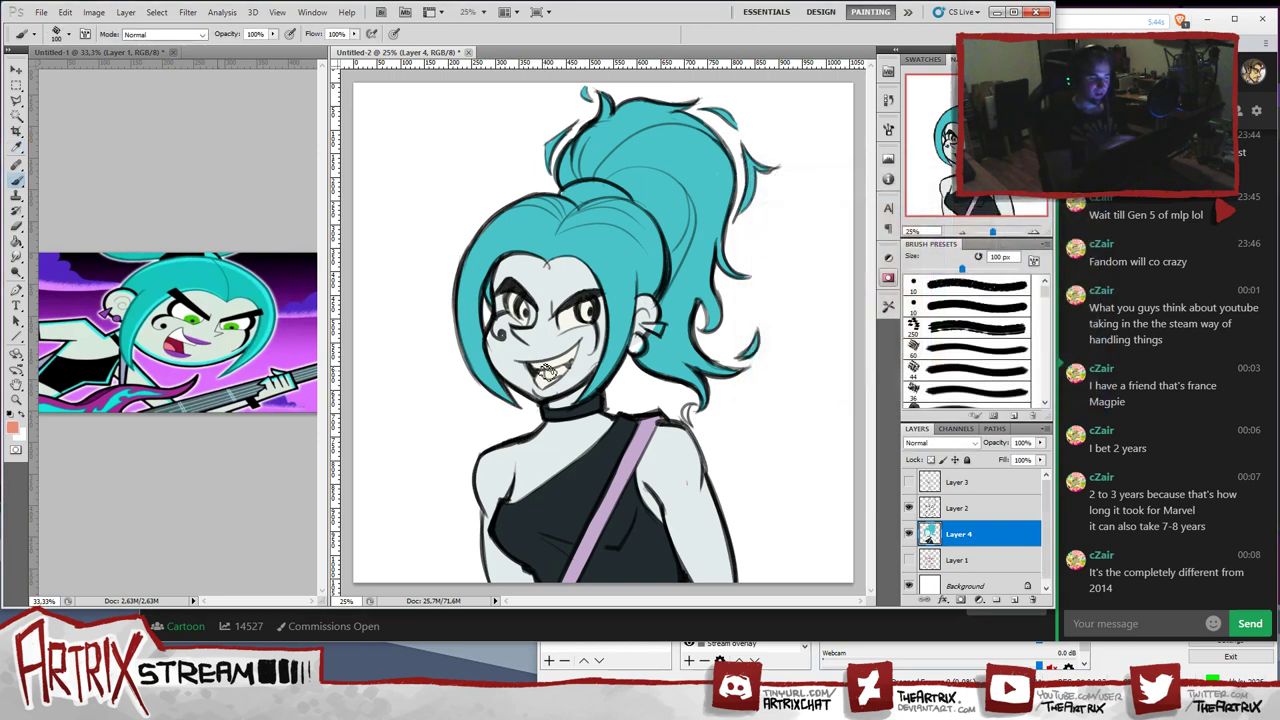
pyautogui.moveTo(548, 376); pyautogui.dragTo(565, 375)
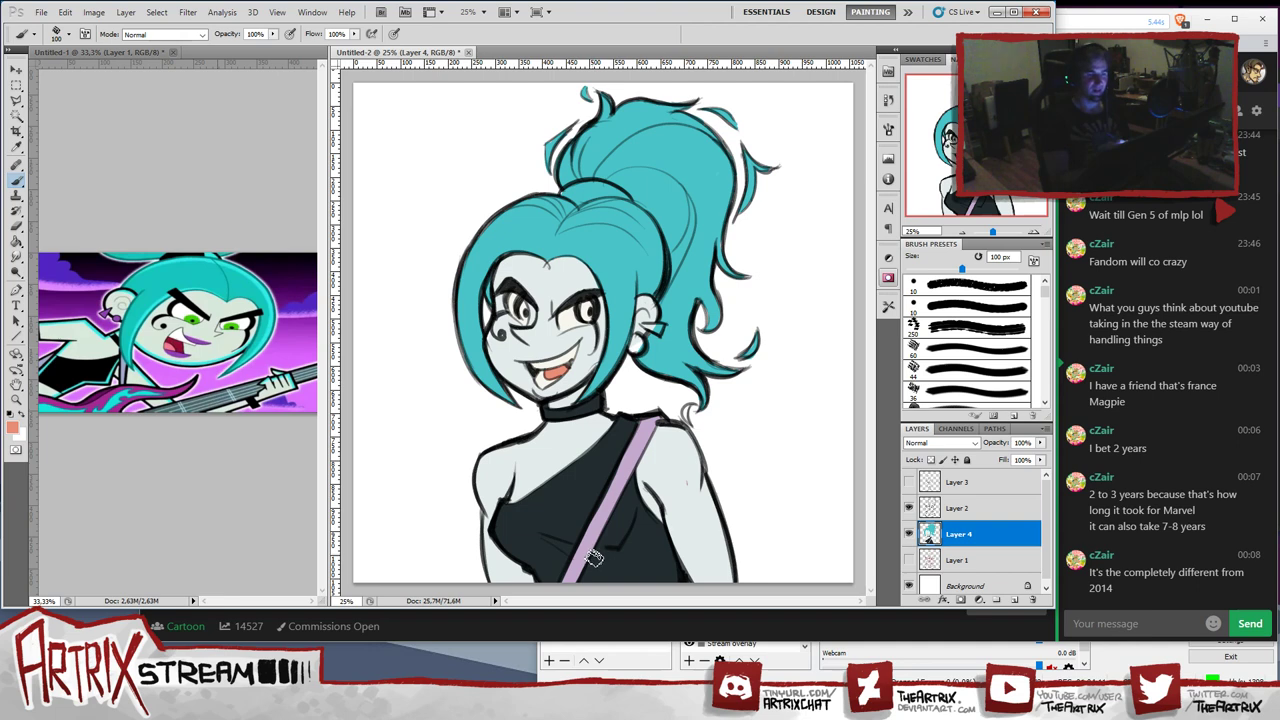
# - Set the brush colour to bright green 72e633 and paint the irises of both eyes
pyautogui.press('i')
pyautogui.click(13, 427)
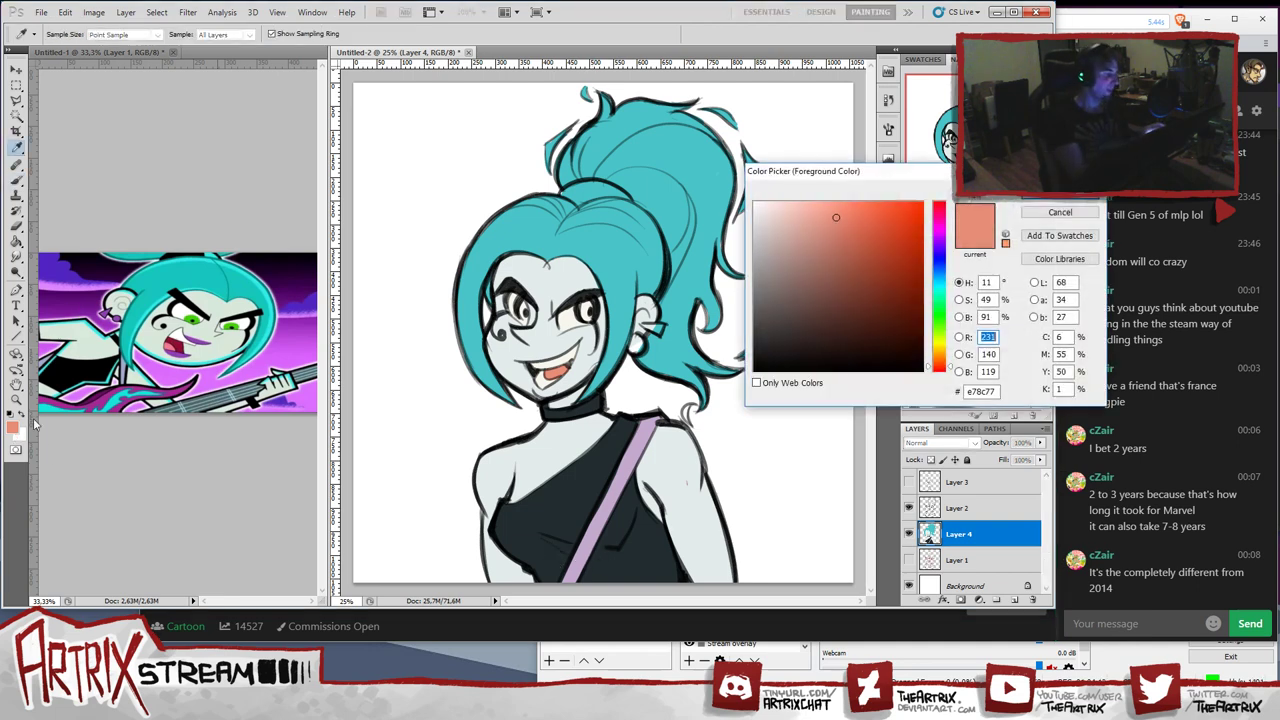
pyautogui.moveTo(945, 350); pyautogui.dragTo(945, 322)
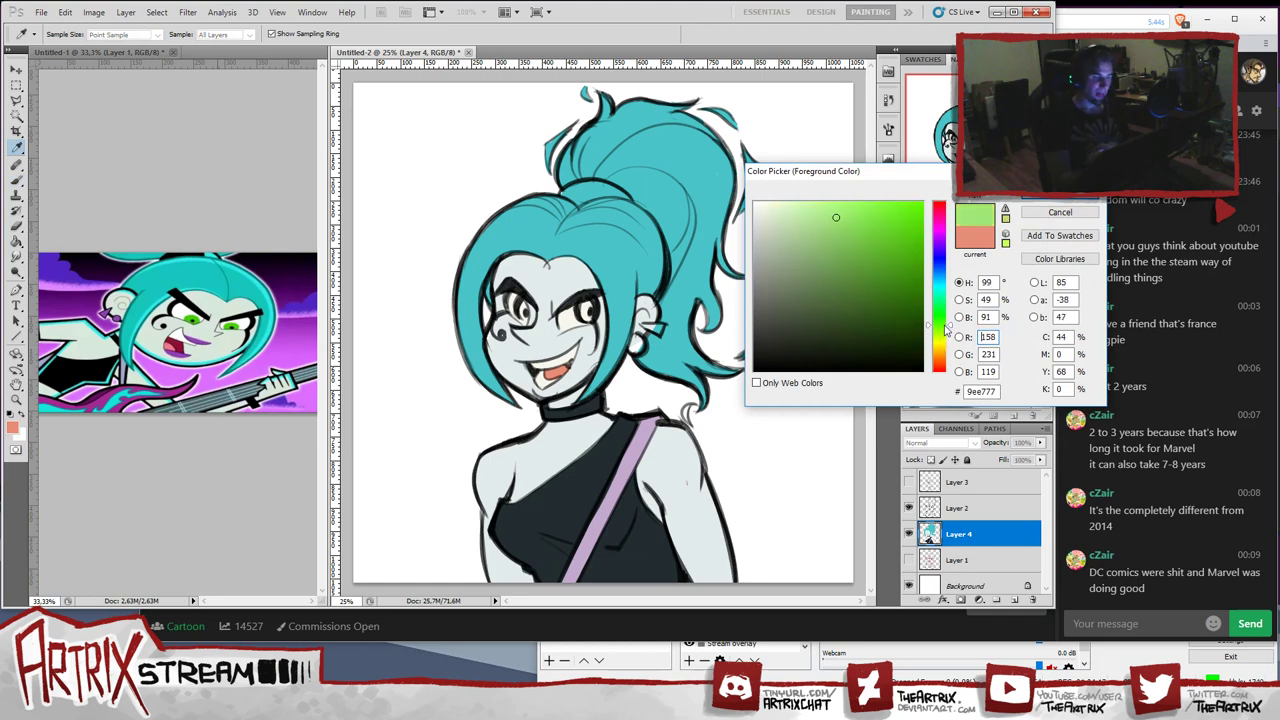
pyautogui.moveTo(872, 258); pyautogui.dragTo(873, 224)
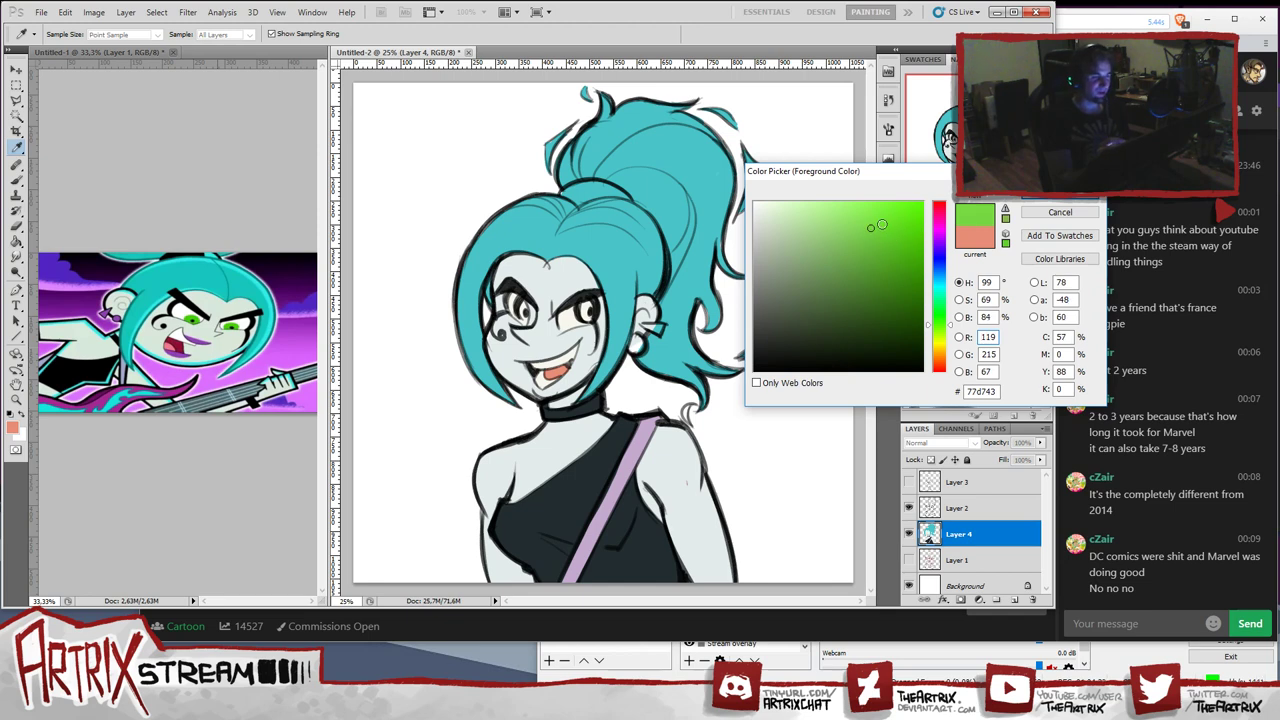
pyautogui.moveTo(872, 224); pyautogui.dragTo(885, 222)
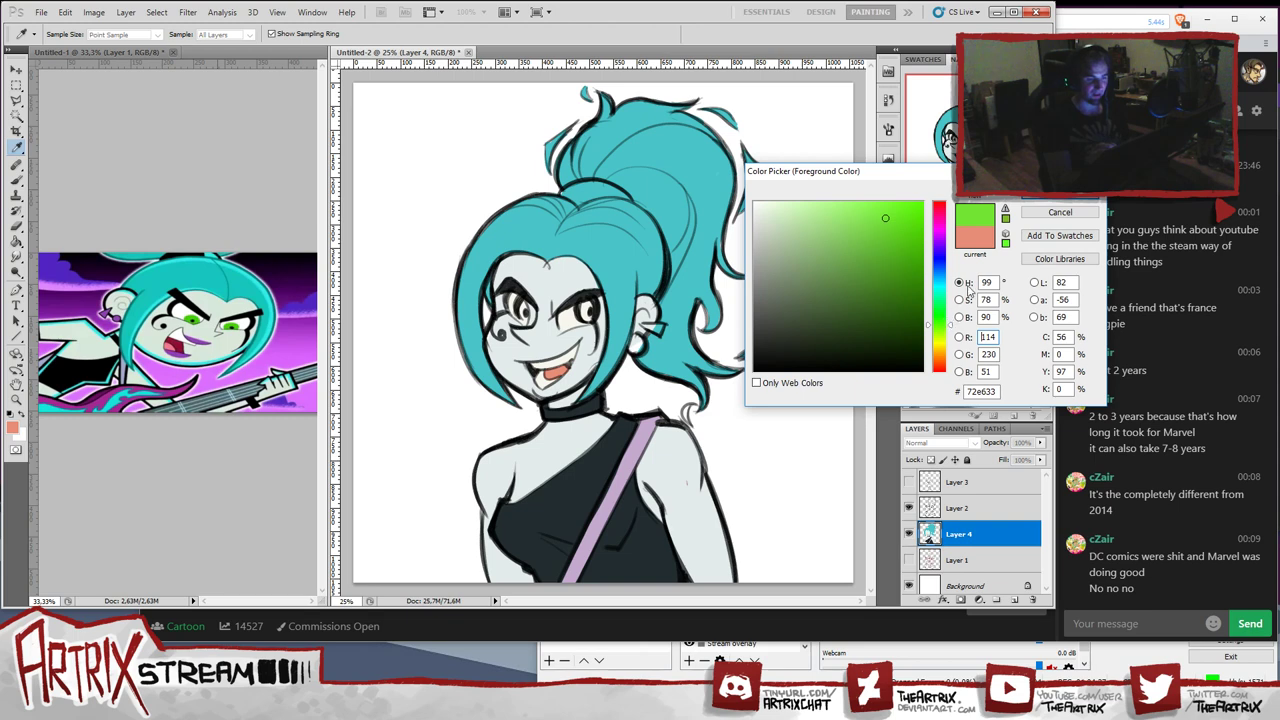
pyautogui.click(1059, 189)
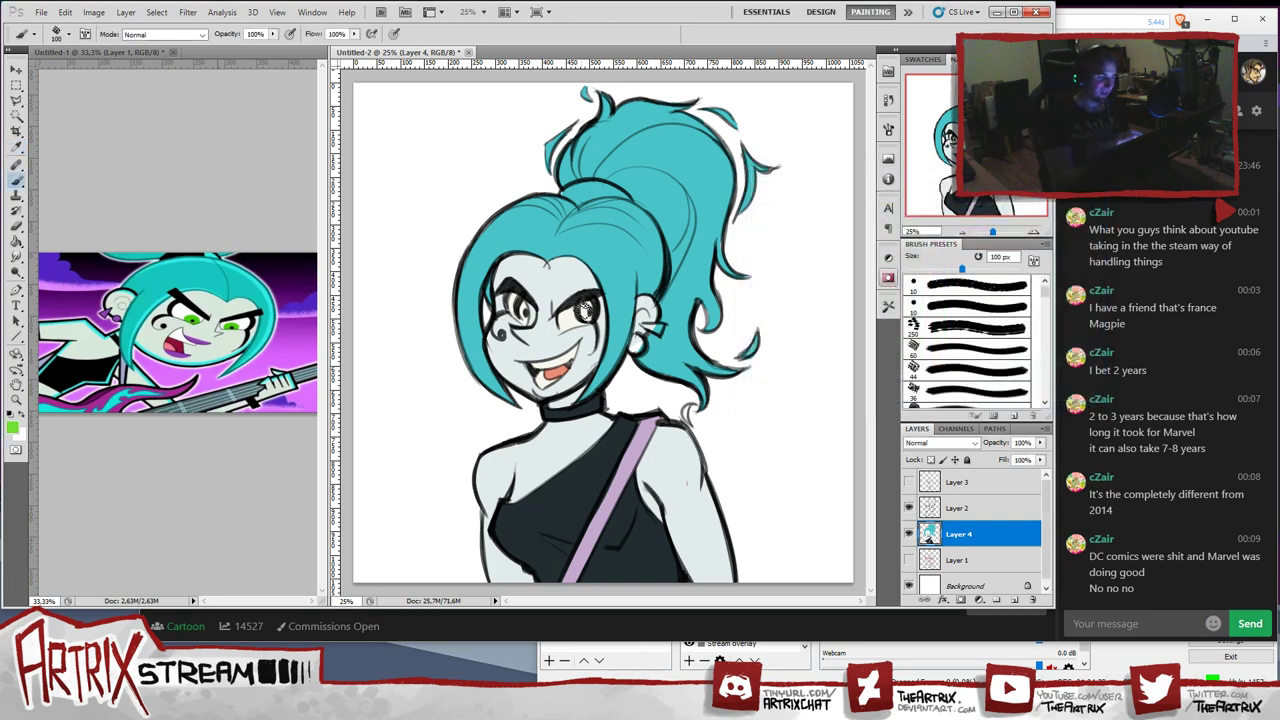
pyautogui.moveTo(585, 305)
pyautogui.mouseDown()
pyautogui.moveTo(592, 324)
pyautogui.moveTo(578, 298)
pyautogui.moveTo(524, 314)
pyautogui.mouseUp()
pyautogui.hotkey('ctrl', 'z')
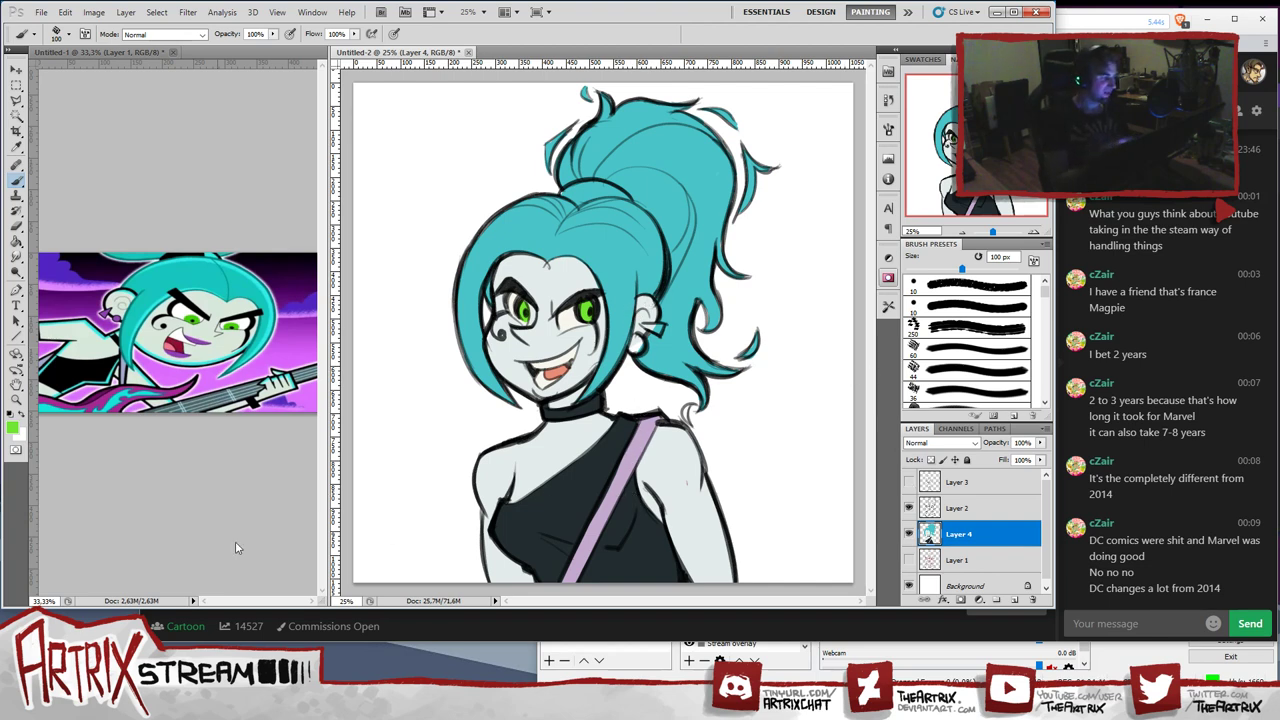
# - Set the brush colour to vivid purple bd4ed5 for the lips
pyautogui.press('i')
pyautogui.click(12, 428)
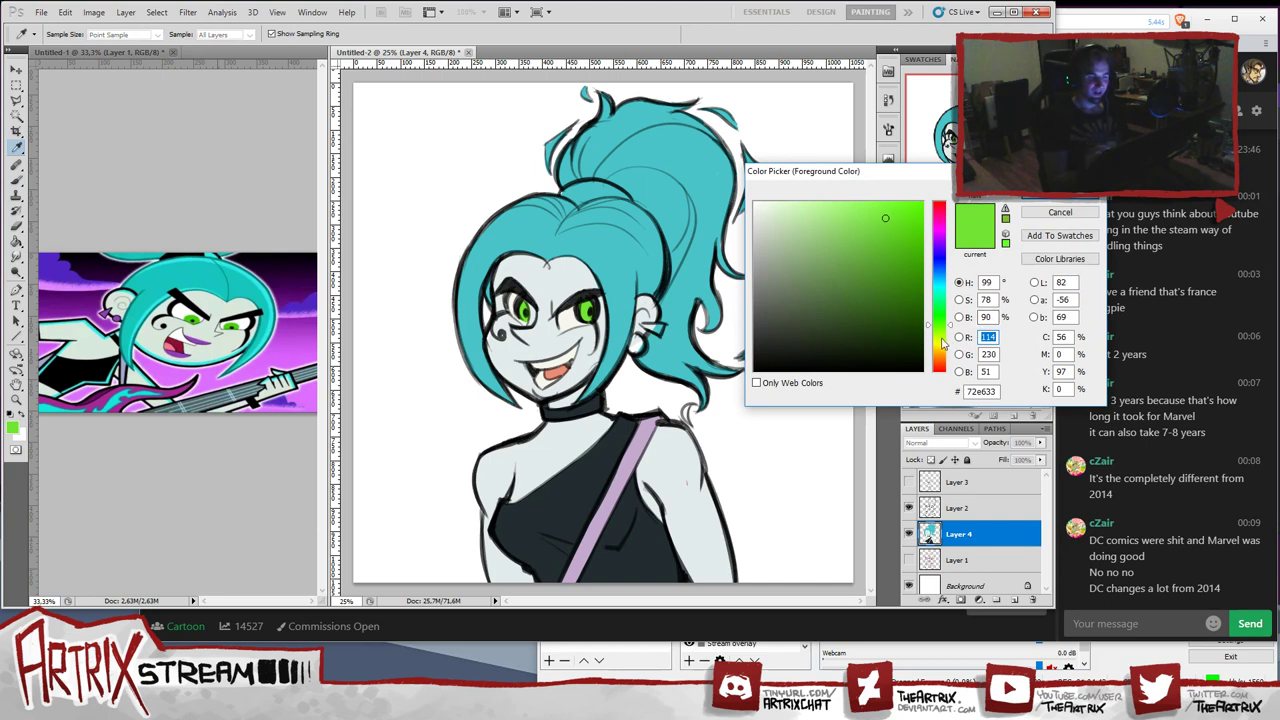
pyautogui.moveTo(944, 332); pyautogui.dragTo(948, 233)
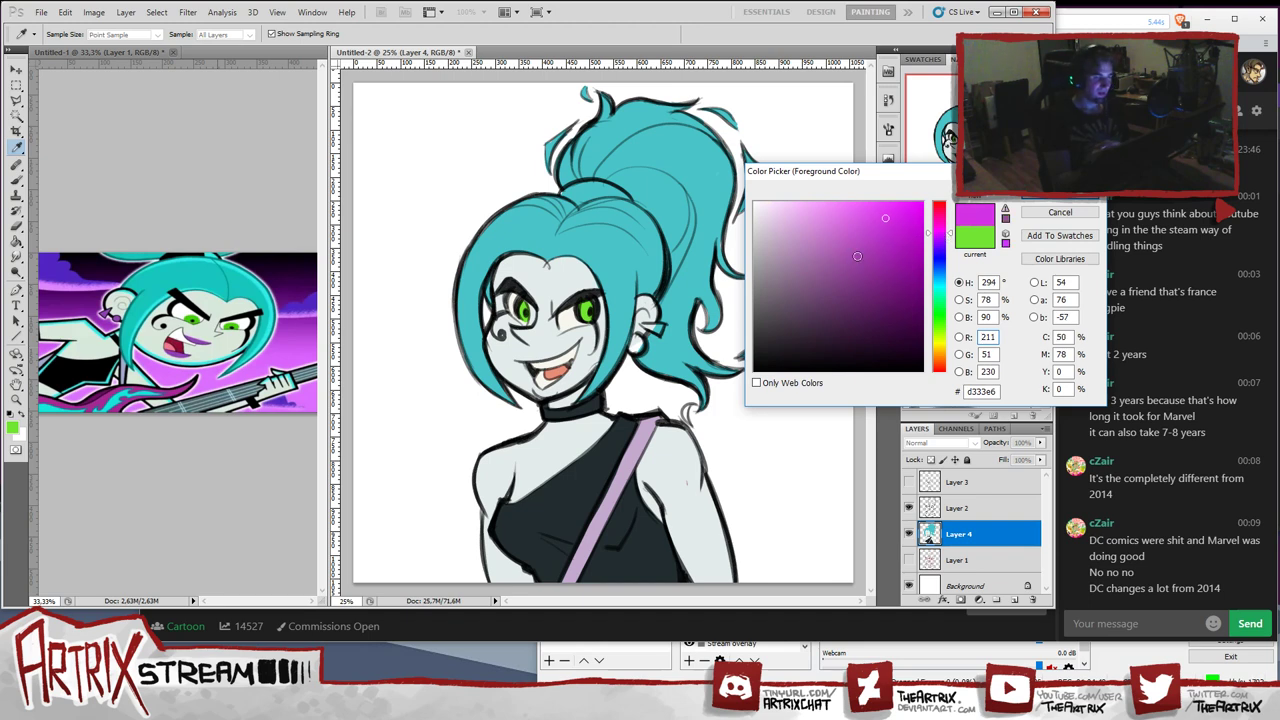
pyautogui.moveTo(880, 219); pyautogui.dragTo(859, 218)
pyautogui.moveTo(943, 238); pyautogui.dragTo(944, 241)
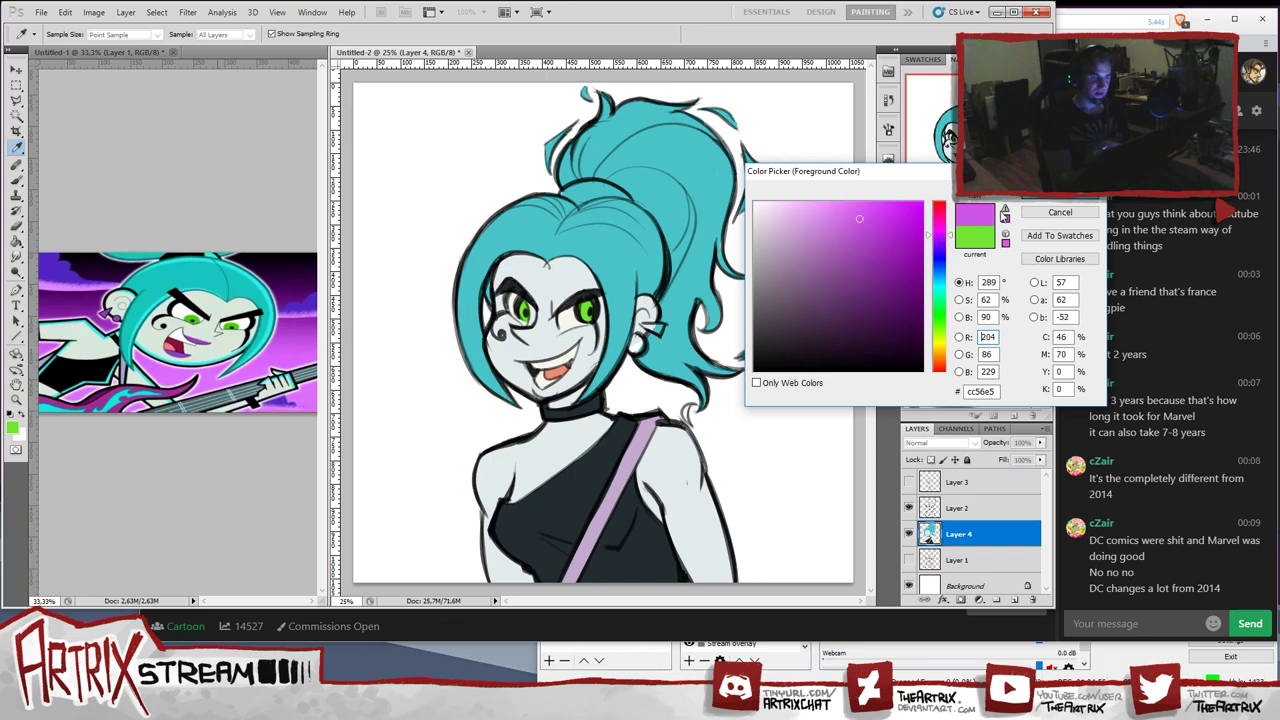
pyautogui.click(862, 228)
pyautogui.click(1060, 189)
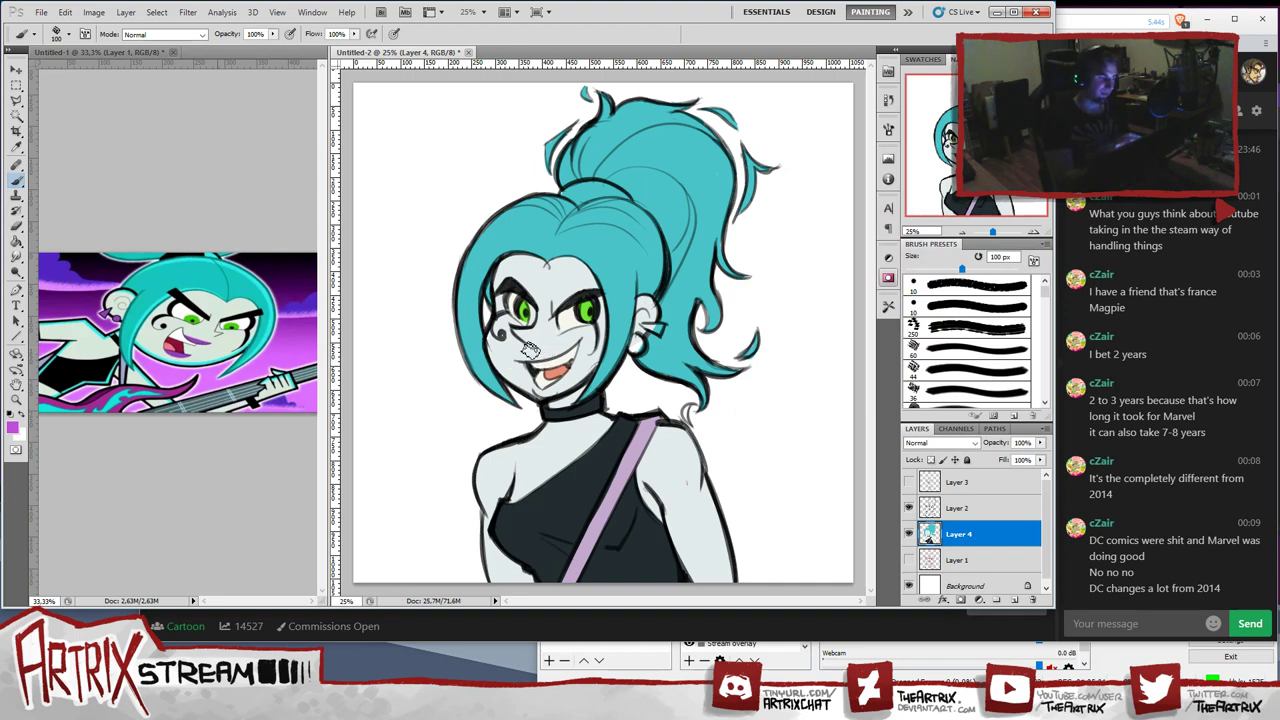
# - Paint the upper and lower lips around the grin in purple, undoing stray strokes
pyautogui.moveTo(514, 365); pyautogui.dragTo(562, 356)
pyautogui.hotkey('ctrl', 'z')
pyautogui.moveTo(513, 357); pyautogui.dragTo(557, 356)
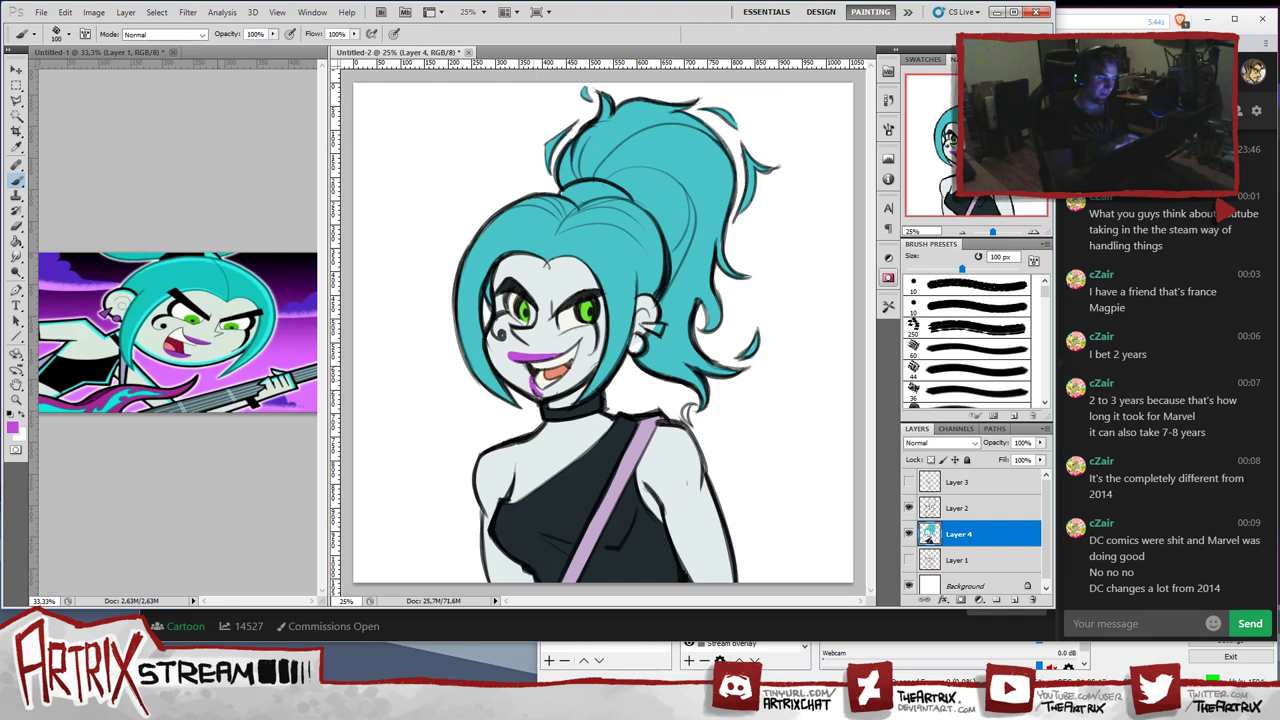
pyautogui.moveTo(537, 395)
pyautogui.mouseDown()
pyautogui.moveTo(530, 378)
pyautogui.moveTo(539, 392)
pyautogui.mouseUp()
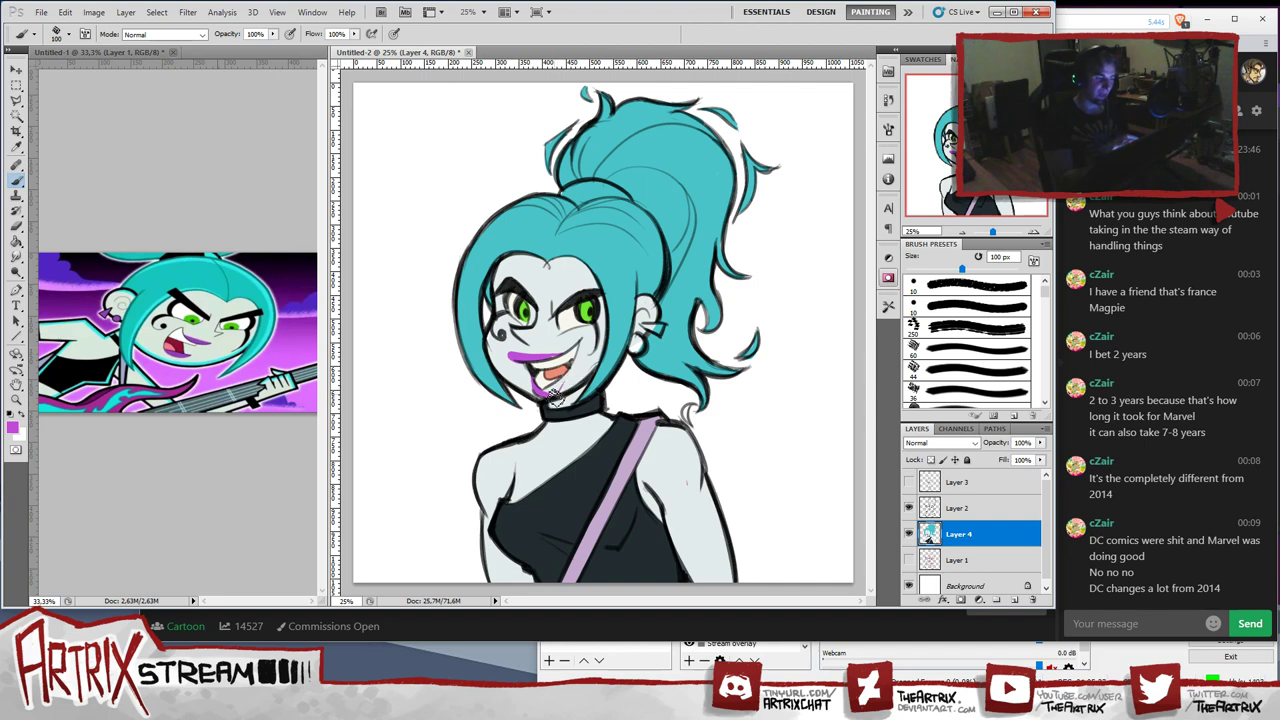
pyautogui.moveTo(554, 396)
pyautogui.mouseDown()
pyautogui.moveTo(582, 358)
pyautogui.moveTo(564, 380)
pyautogui.mouseUp()
pyautogui.hotkey('ctrl', 'z')
pyautogui.hotkey('ctrl', 'z')
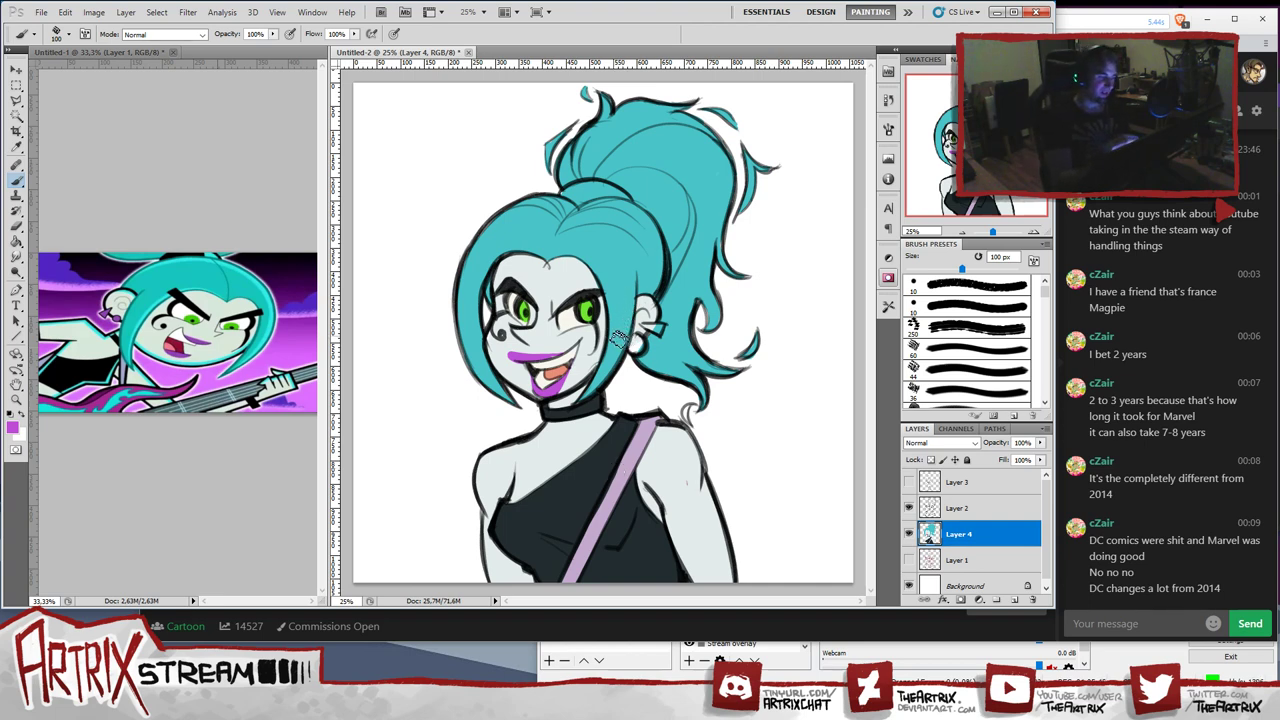
# - Darken the brush colour to purple a335ba and paint the round earring and the spike earring
pyautogui.click(13, 428)
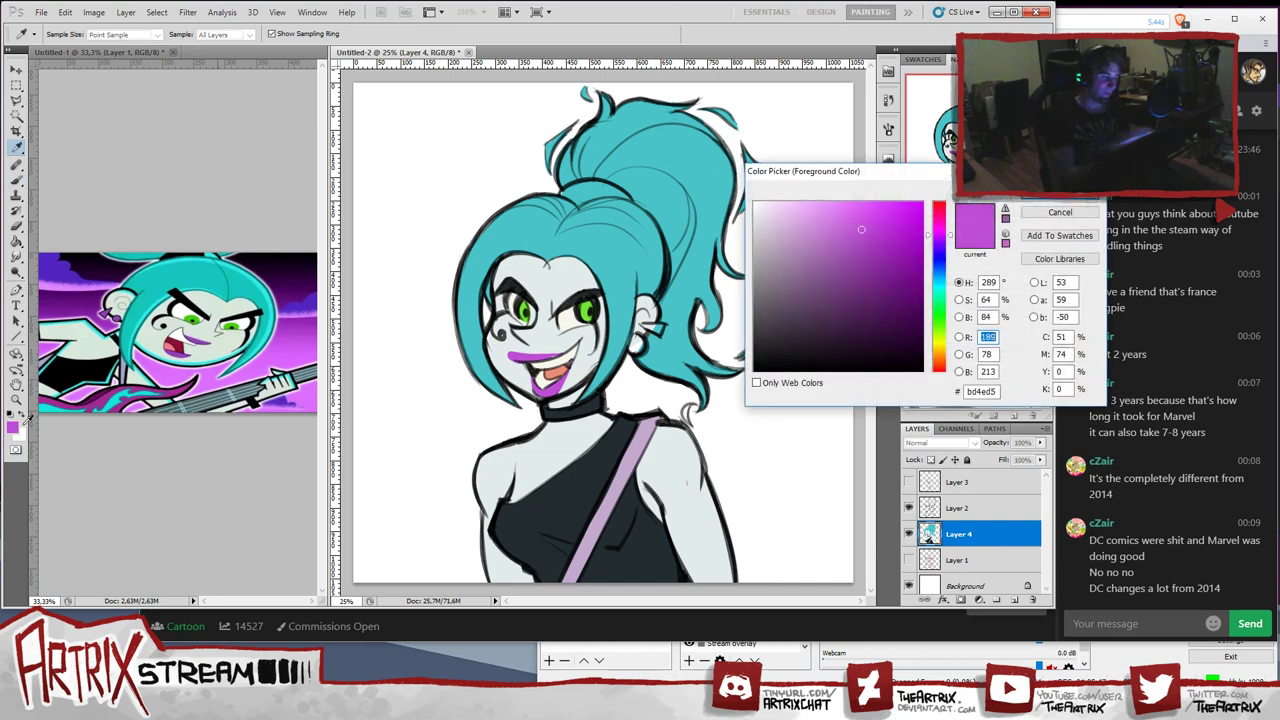
pyautogui.click(871, 237)
pyautogui.moveTo(871, 237); pyautogui.dragTo(875, 244)
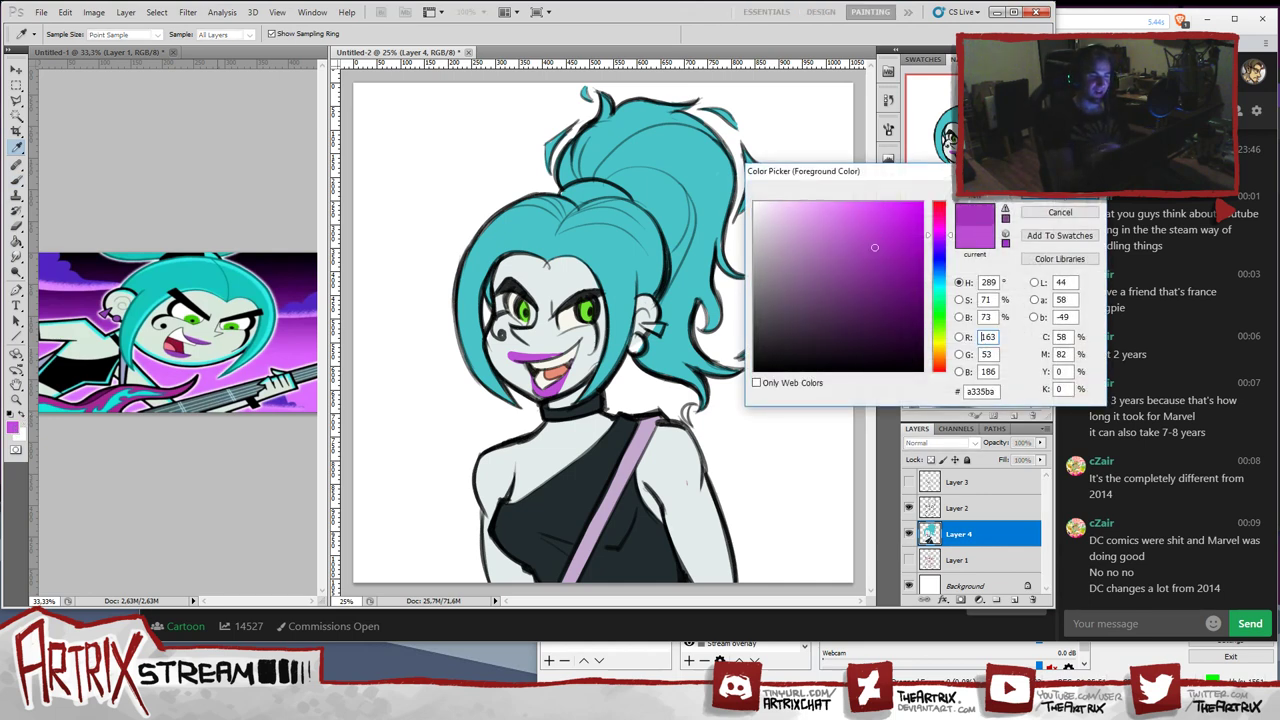
pyautogui.press('Return')
pyautogui.press('b')
pyautogui.moveTo(634, 340)
pyautogui.mouseDown()
pyautogui.moveTo(635, 352)
pyautogui.moveTo(659, 333)
pyautogui.mouseUp()
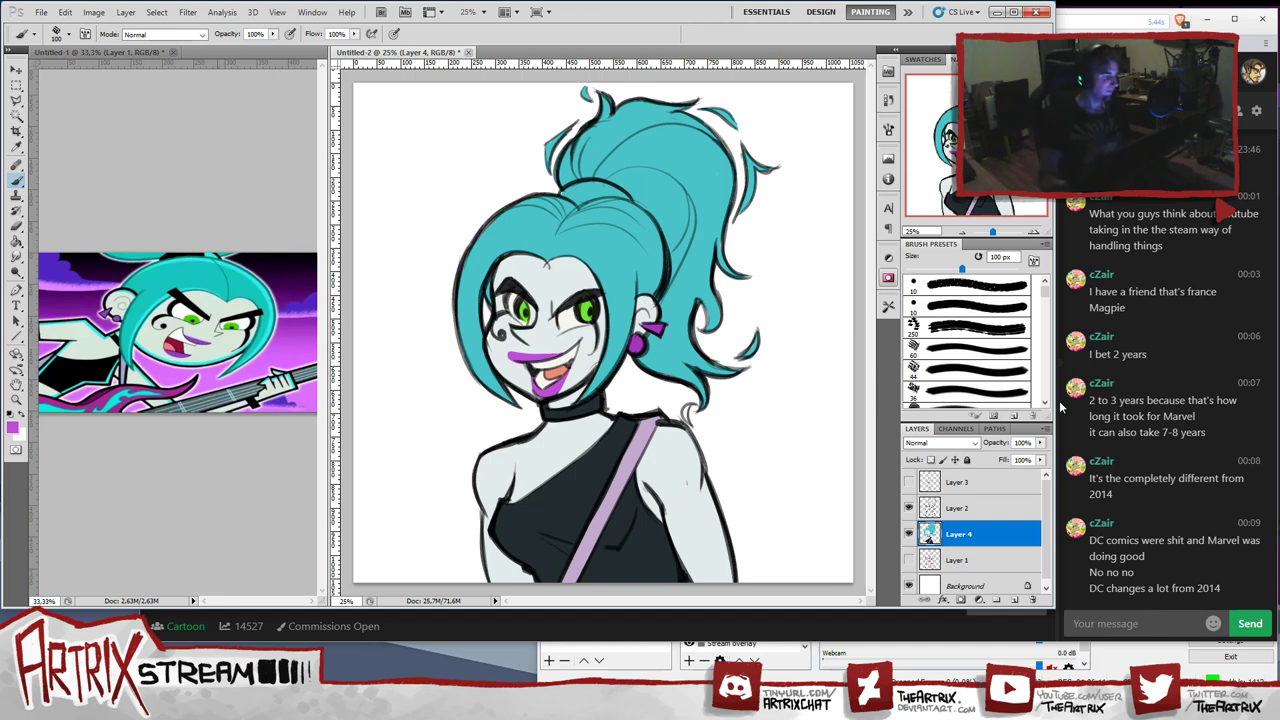
# - Sample the dark slate from the top and paint the hair tie at the base of the ponytail
pyautogui.keyDown('alt'); pyautogui.click(590, 485); pyautogui.keyUp('alt')
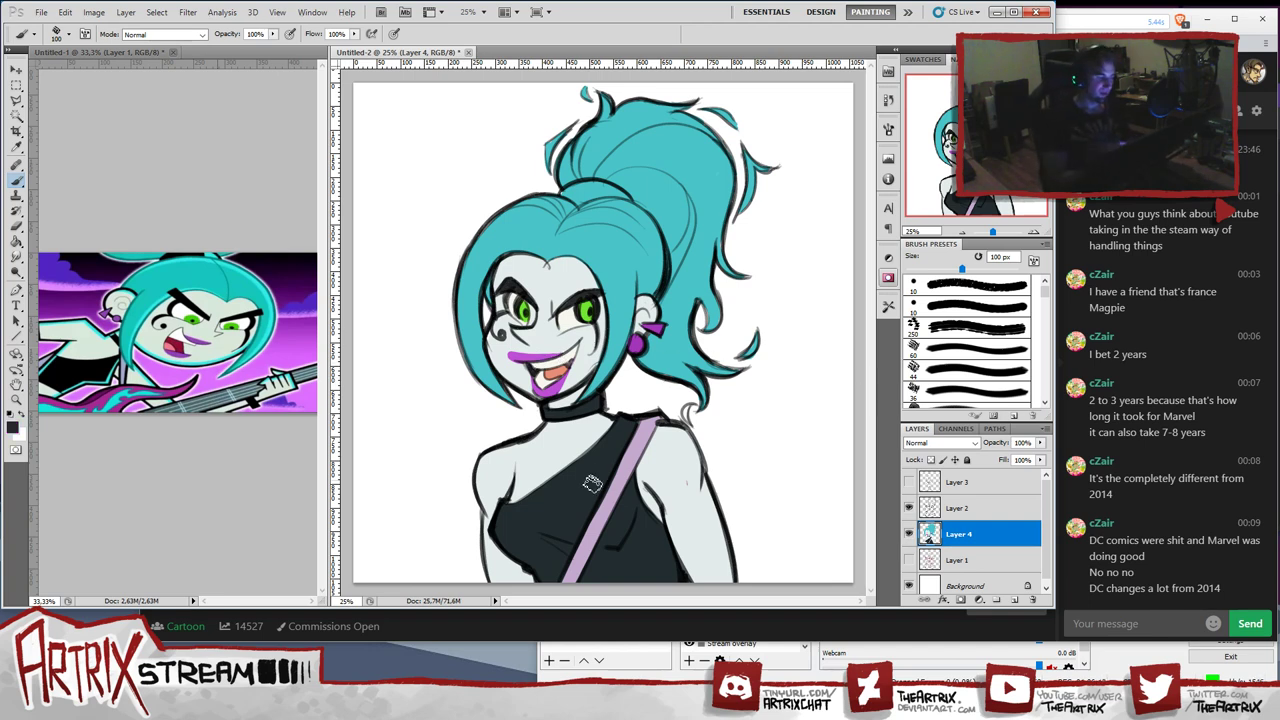
pyautogui.moveTo(563, 196)
pyautogui.mouseDown()
pyautogui.moveTo(598, 186)
pyautogui.moveTo(566, 198)
pyautogui.moveTo(590, 178)
pyautogui.mouseUp()
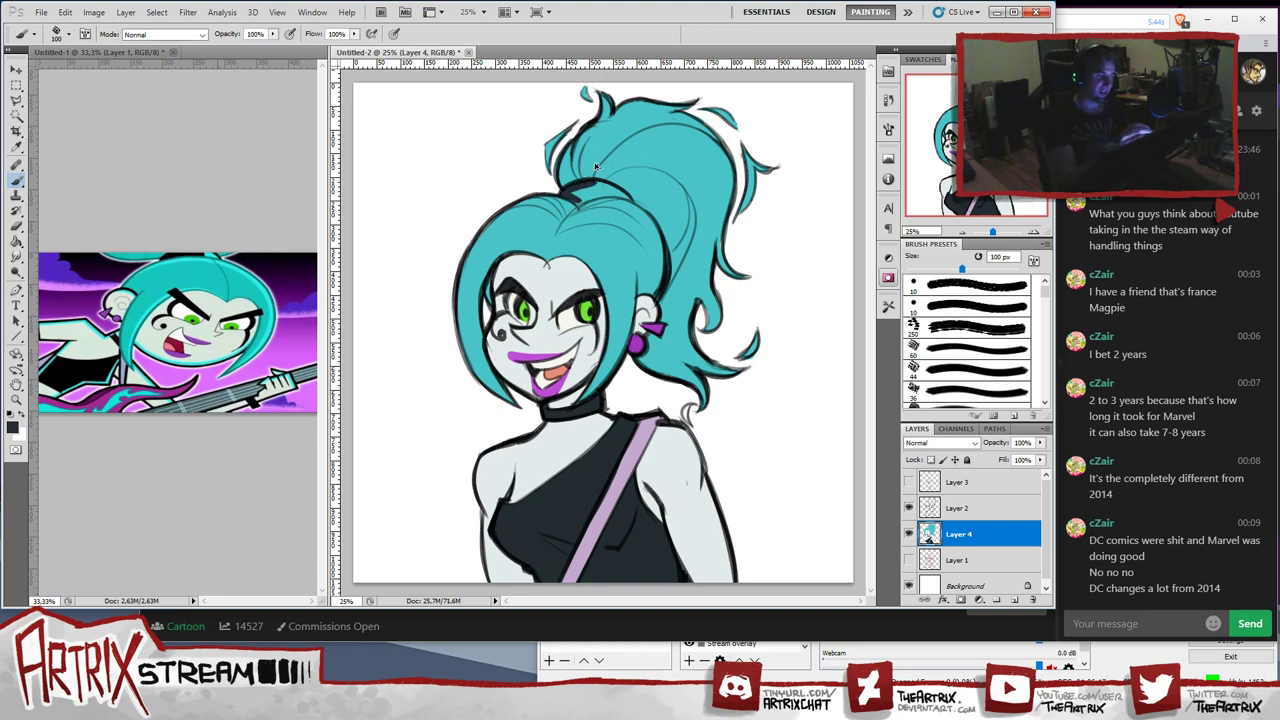
pyautogui.hotkey('ctrl', 'z')
pyautogui.moveTo(580, 206)
pyautogui.mouseDown()
pyautogui.moveTo(637, 205)
pyautogui.moveTo(626, 195)
pyautogui.moveTo(631, 204)
pyautogui.moveTo(574, 208)
pyautogui.moveTo(636, 181)
pyautogui.moveTo(628, 198)
pyautogui.moveTo(594, 189)
pyautogui.mouseUp()
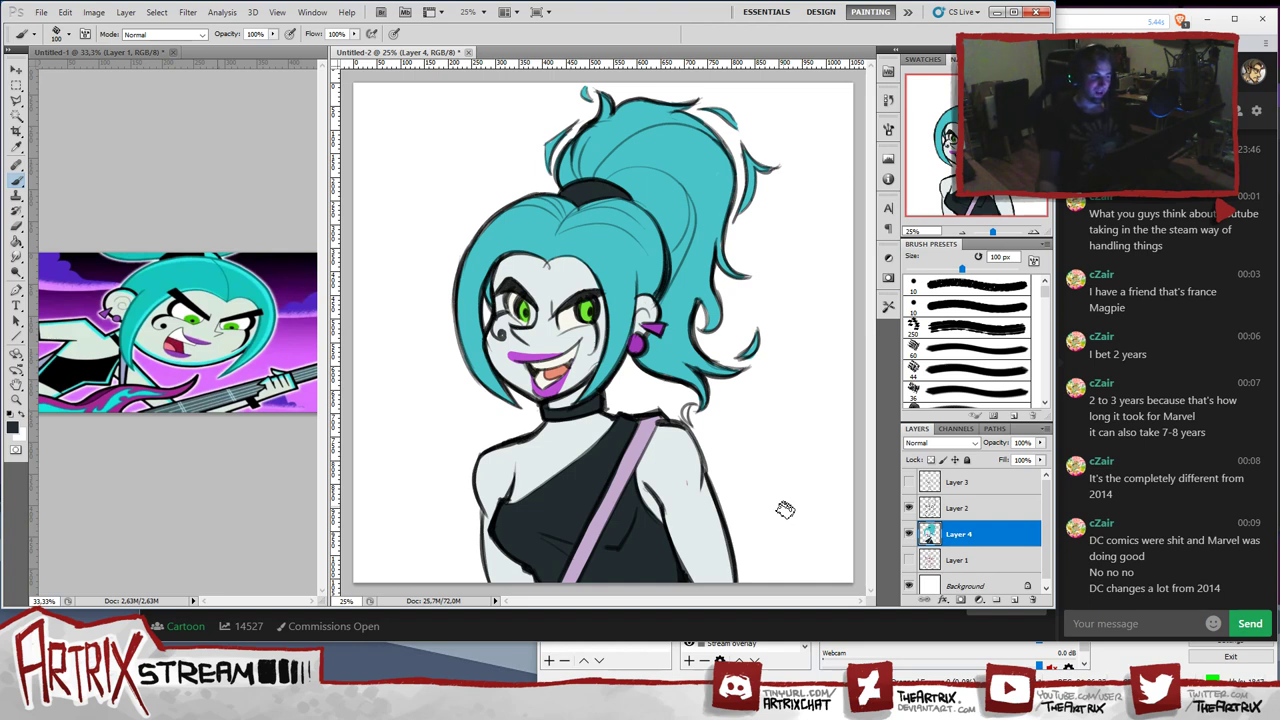
# - Sample the teal from the ponytail and paint the small loose strand above the shoulder strap
pyautogui.keyDown('alt'); pyautogui.click(688, 342); pyautogui.keyUp('alt')
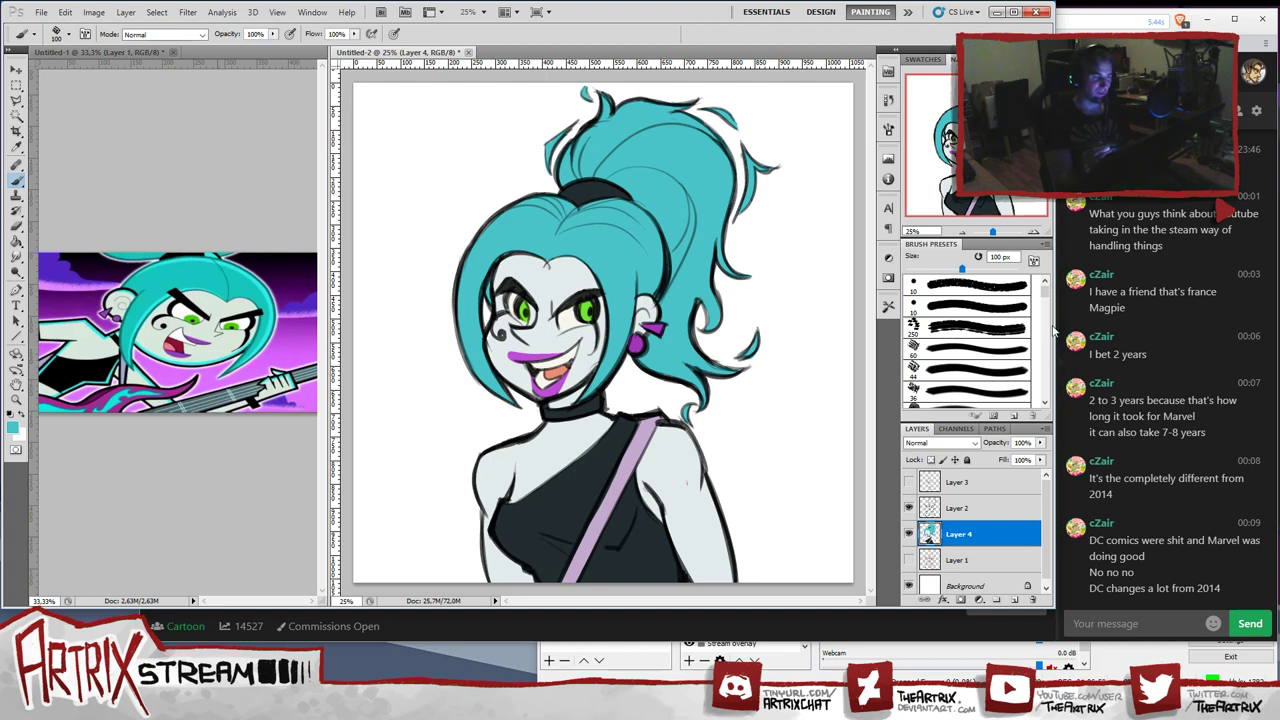
# - Sample the skin and dark top colours from the figure and touch up the flat colours around the neck and bare shoulder
pyautogui.keyDown('alt'); pyautogui.click(567, 317); pyautogui.keyUp('alt')
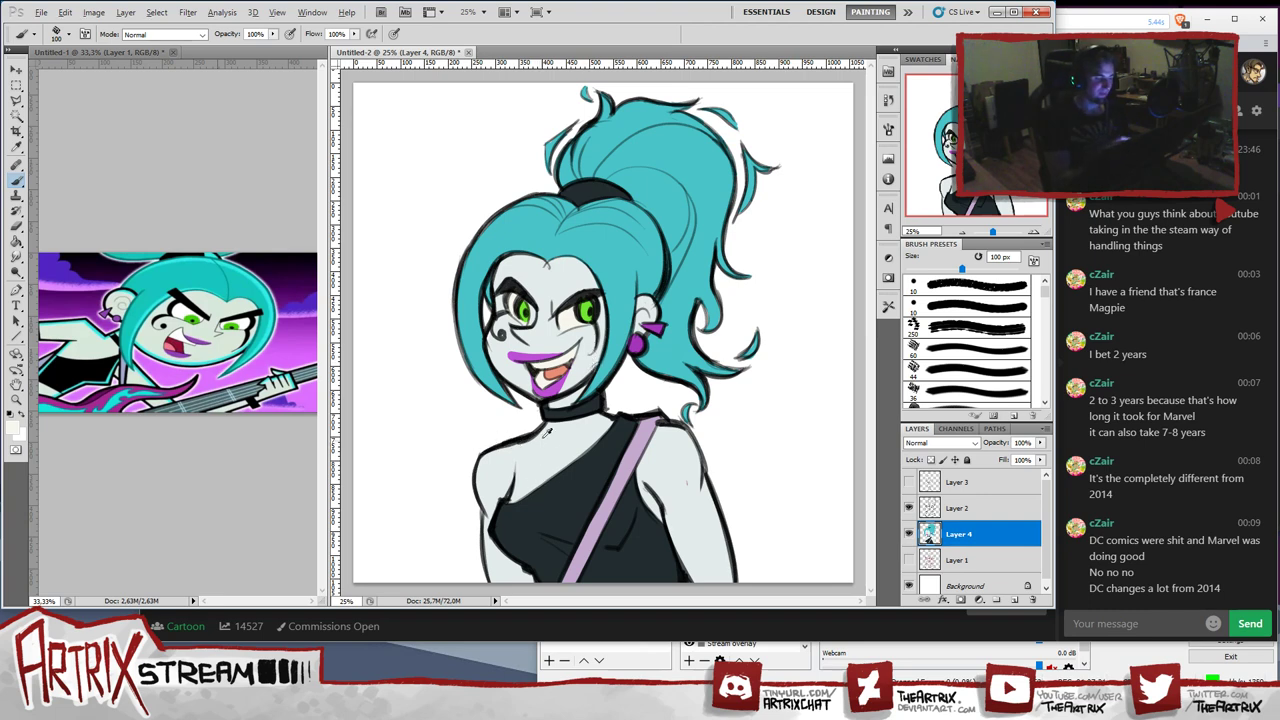
pyautogui.moveTo(543, 451); pyautogui.dragTo(496, 475)
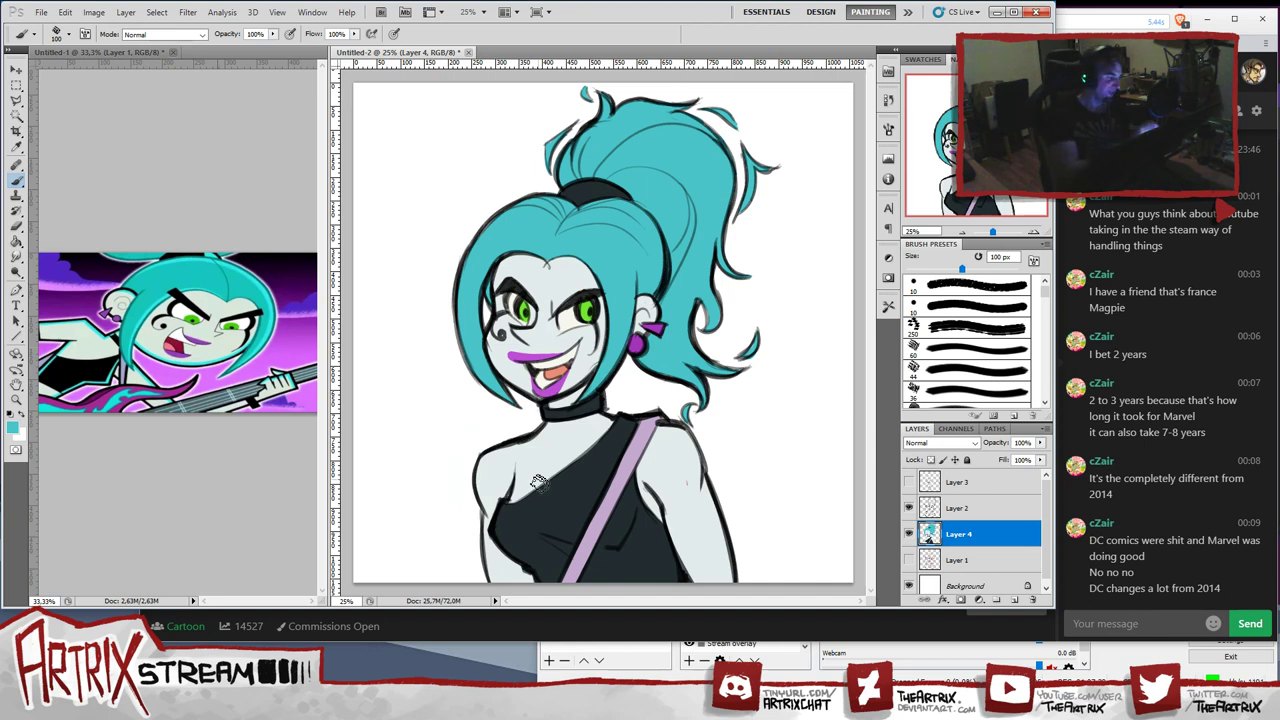
pyautogui.keyDown('alt'); pyautogui.click(531, 519); pyautogui.keyUp('alt')
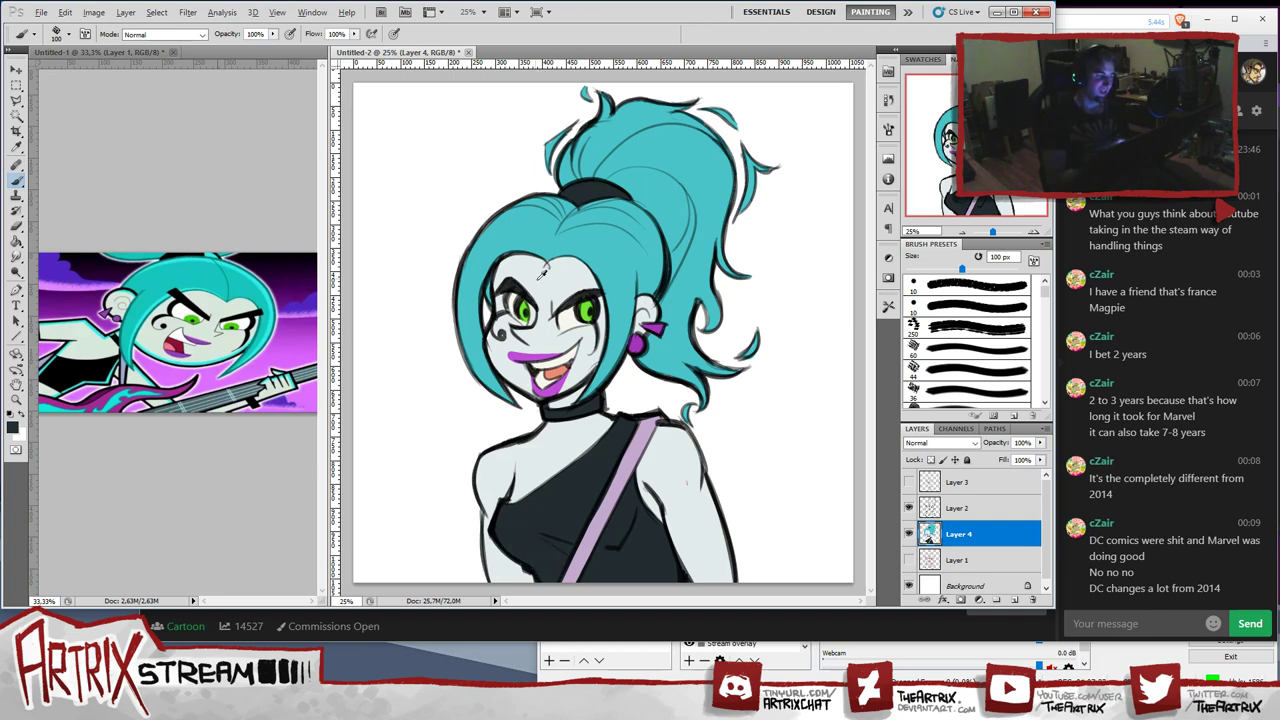
pyautogui.press('x')
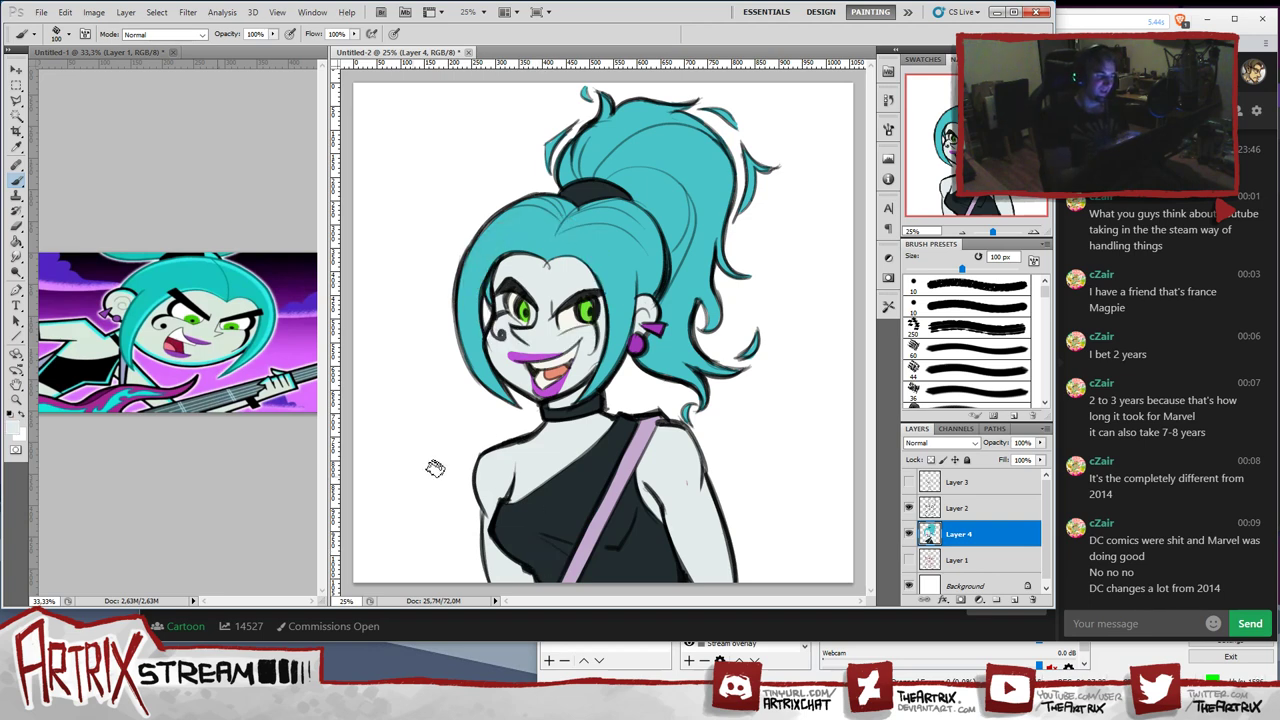
pyautogui.click(16, 430)
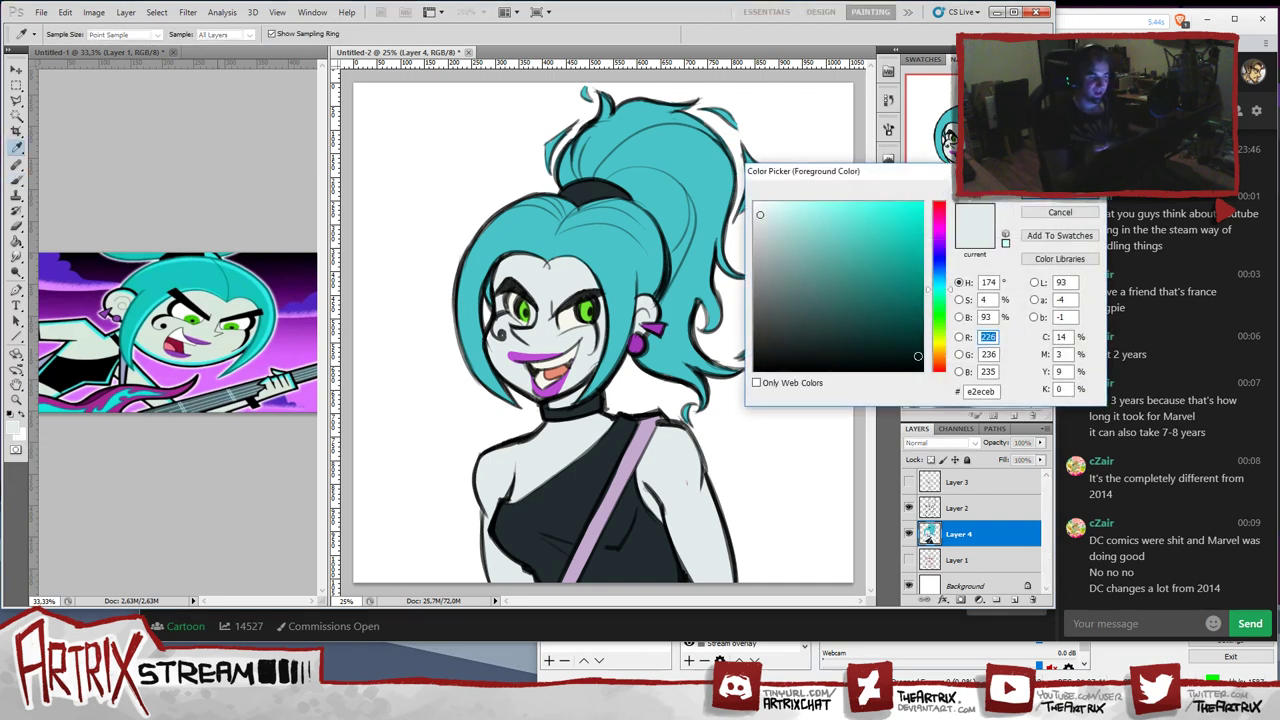
pyautogui.click(1060, 212)
# - Darken the line art by merging Layer 2 with a duplicate of itself set to 44% opacity
pyautogui.moveTo(962, 508); pyautogui.dragTo(1017, 599)
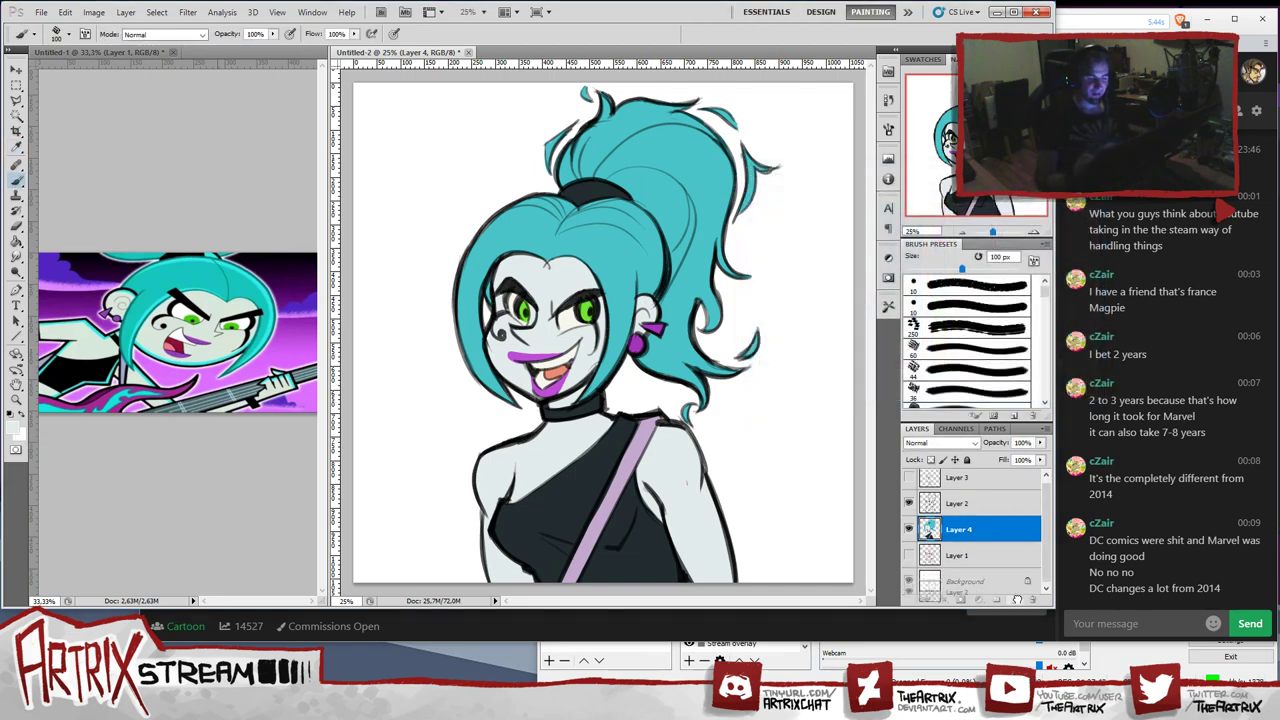
pyautogui.click(963, 508)
pyautogui.hotkey('ctrl', 'j')
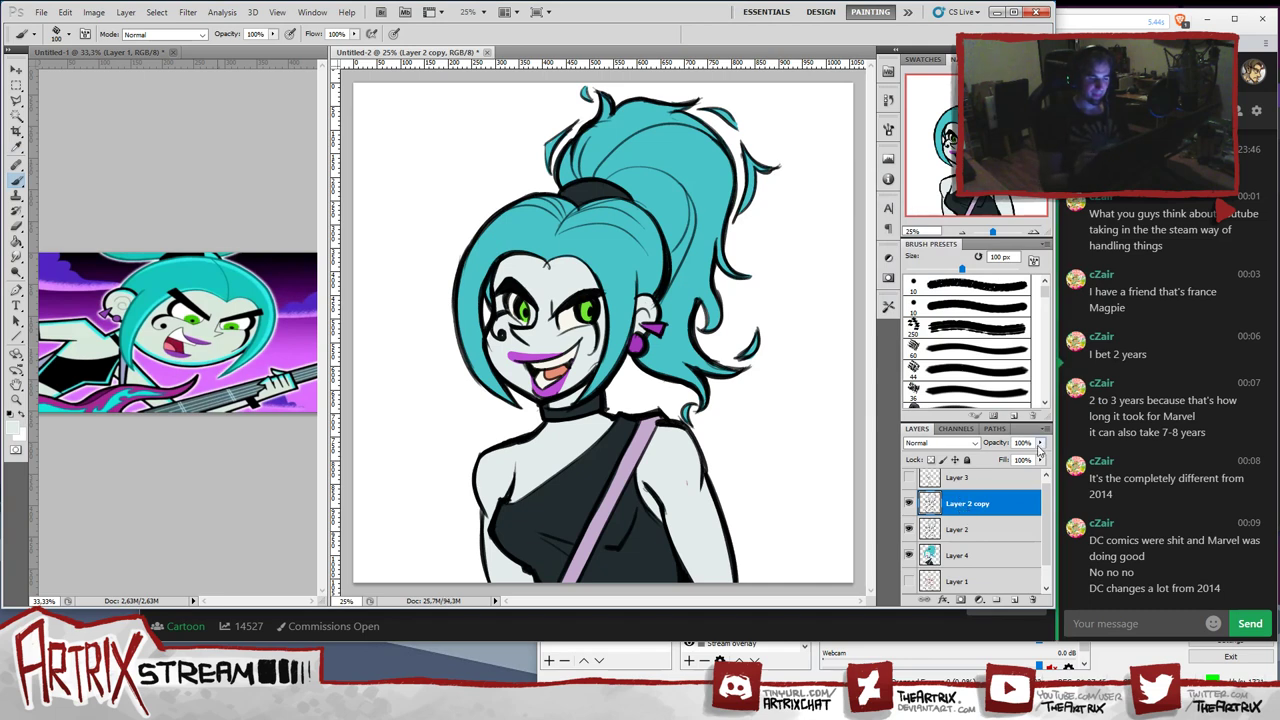
pyautogui.click(1039, 442)
pyautogui.moveTo(1008, 463); pyautogui.dragTo(1005, 458)
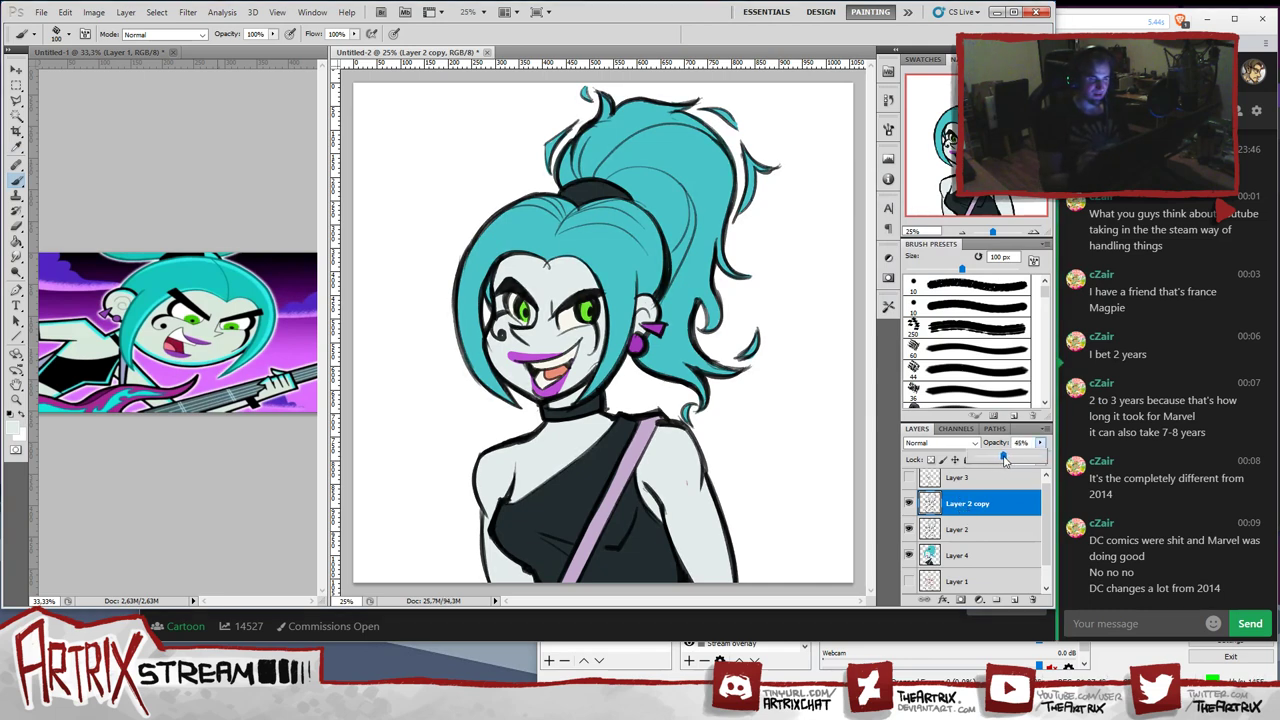
pyautogui.keyDown('shift'); pyautogui.click(978, 531); pyautogui.keyUp('shift')
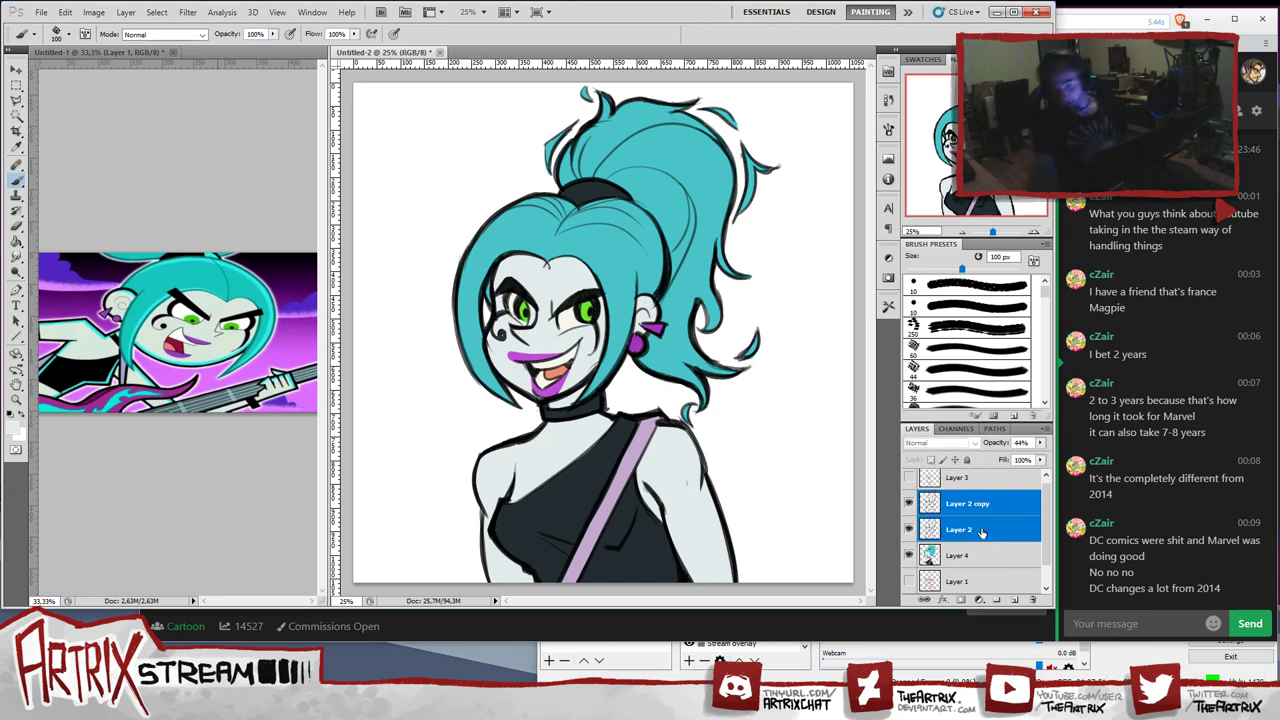
pyautogui.hotkey('ctrl', 'e')
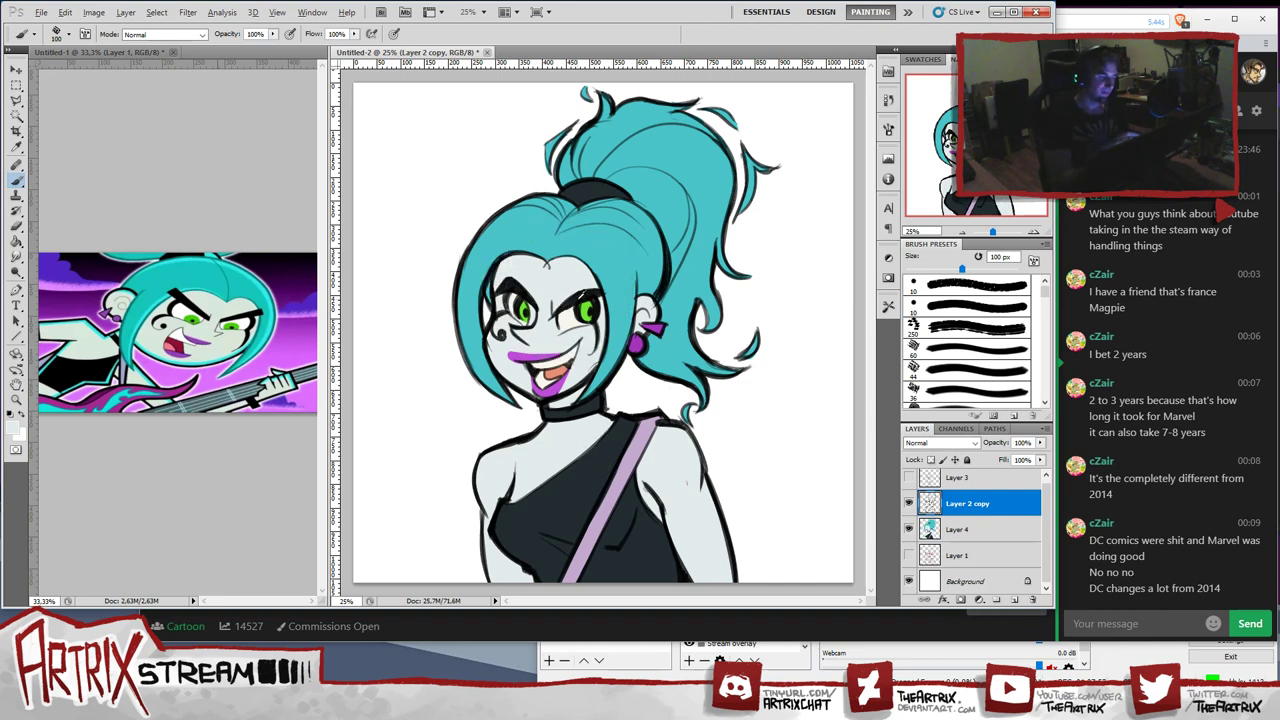
# - Shade the face with grey-green a3c5ba on a new layer above Layer 4, using pressure-controlled brush opacity
pyautogui.click(13, 427)
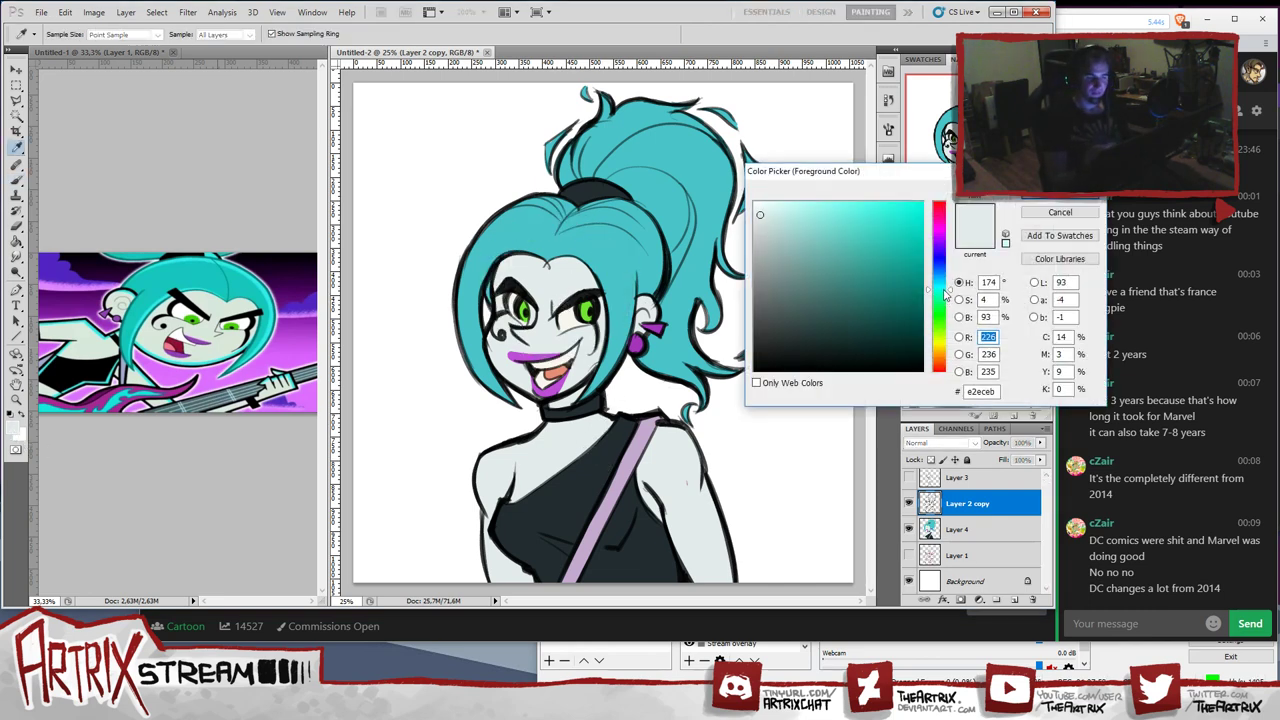
pyautogui.moveTo(764, 216); pyautogui.dragTo(785, 238)
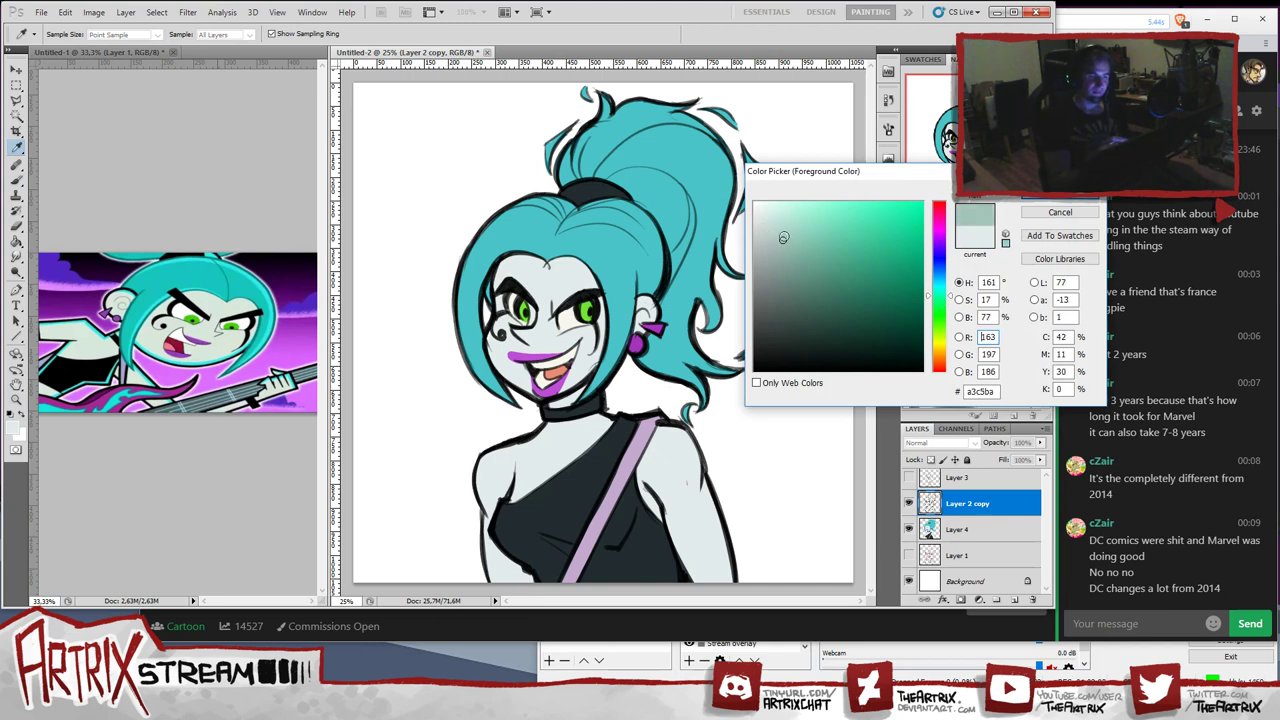
pyautogui.press('Return')
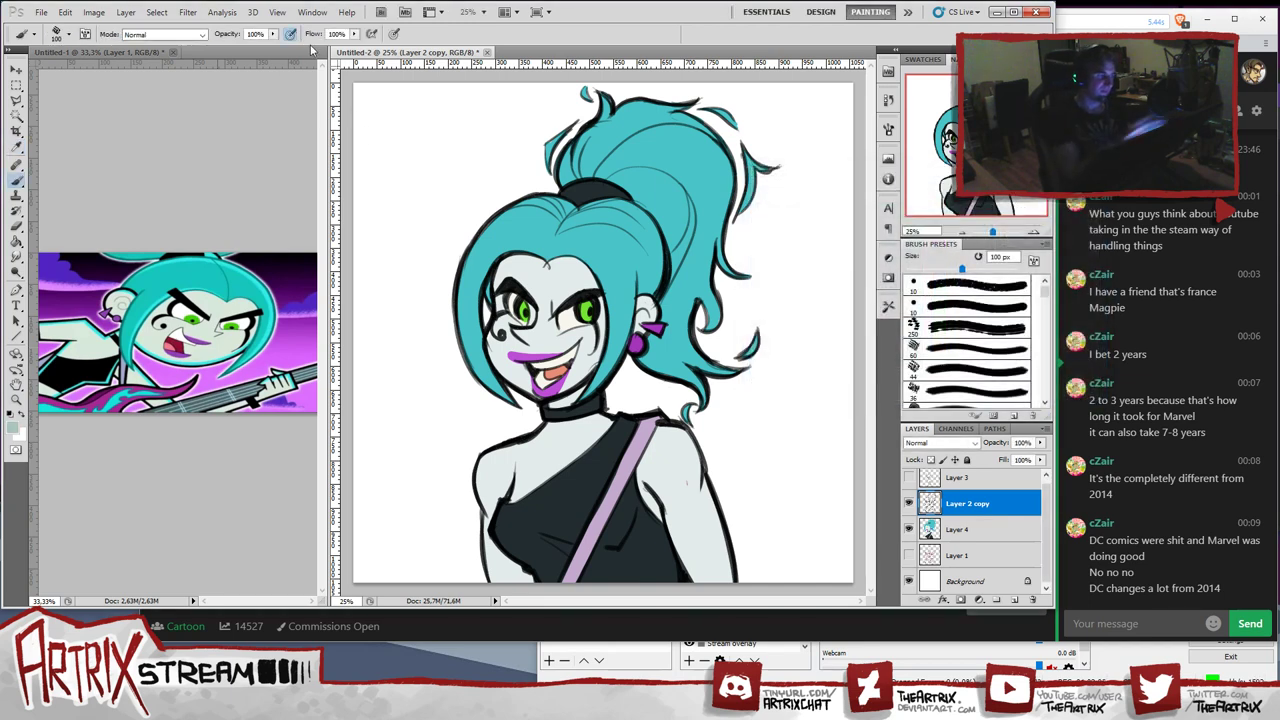
pyautogui.moveTo(501, 310); pyautogui.dragTo(500, 306)
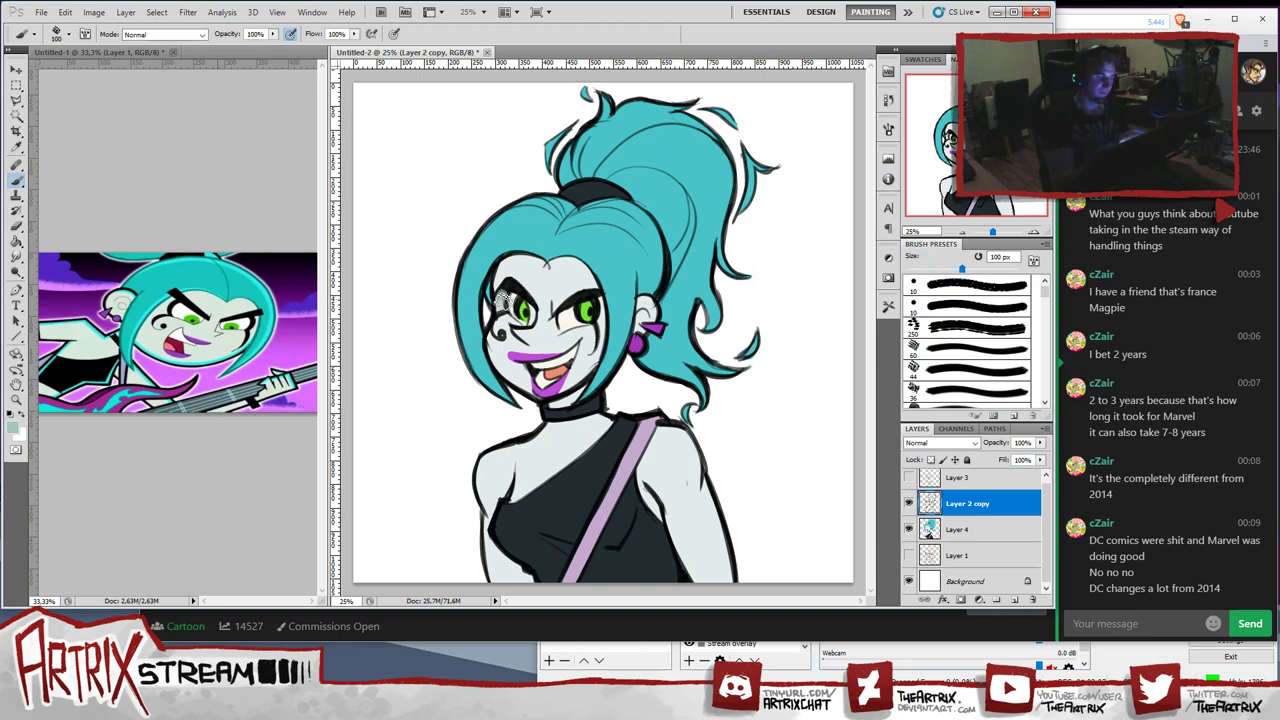
pyautogui.click(980, 530)
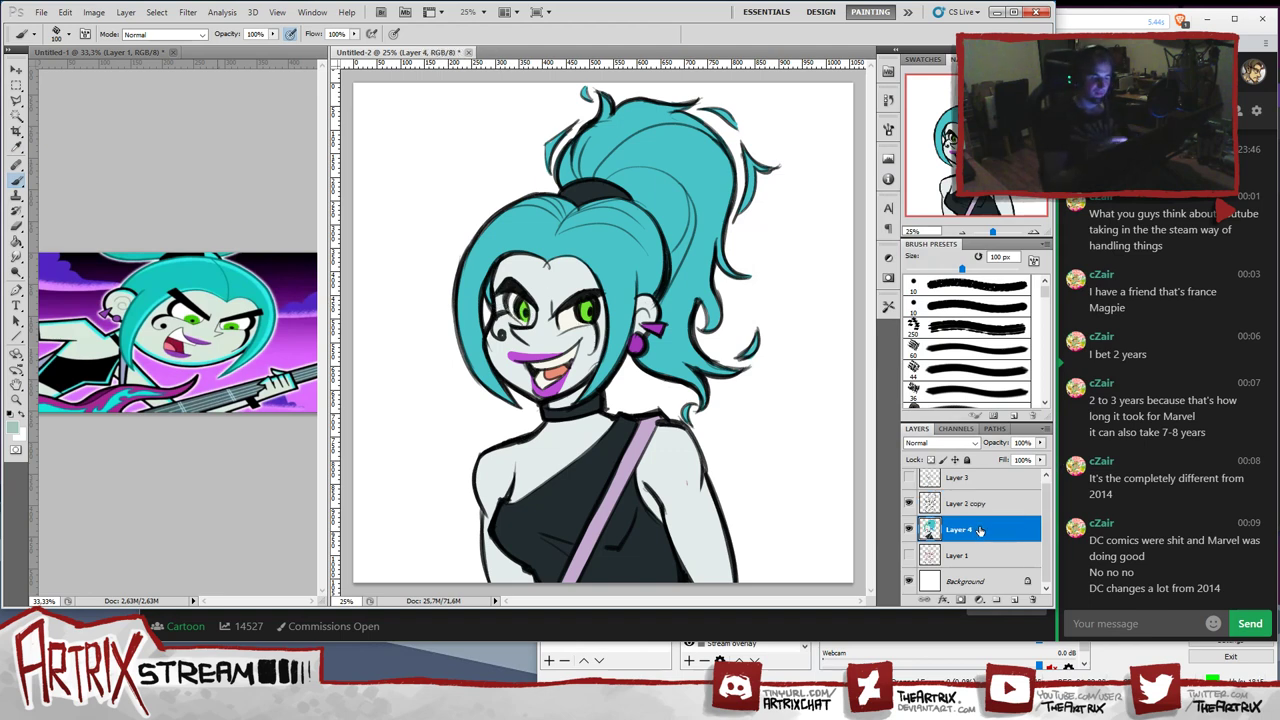
pyautogui.click(1013, 599)
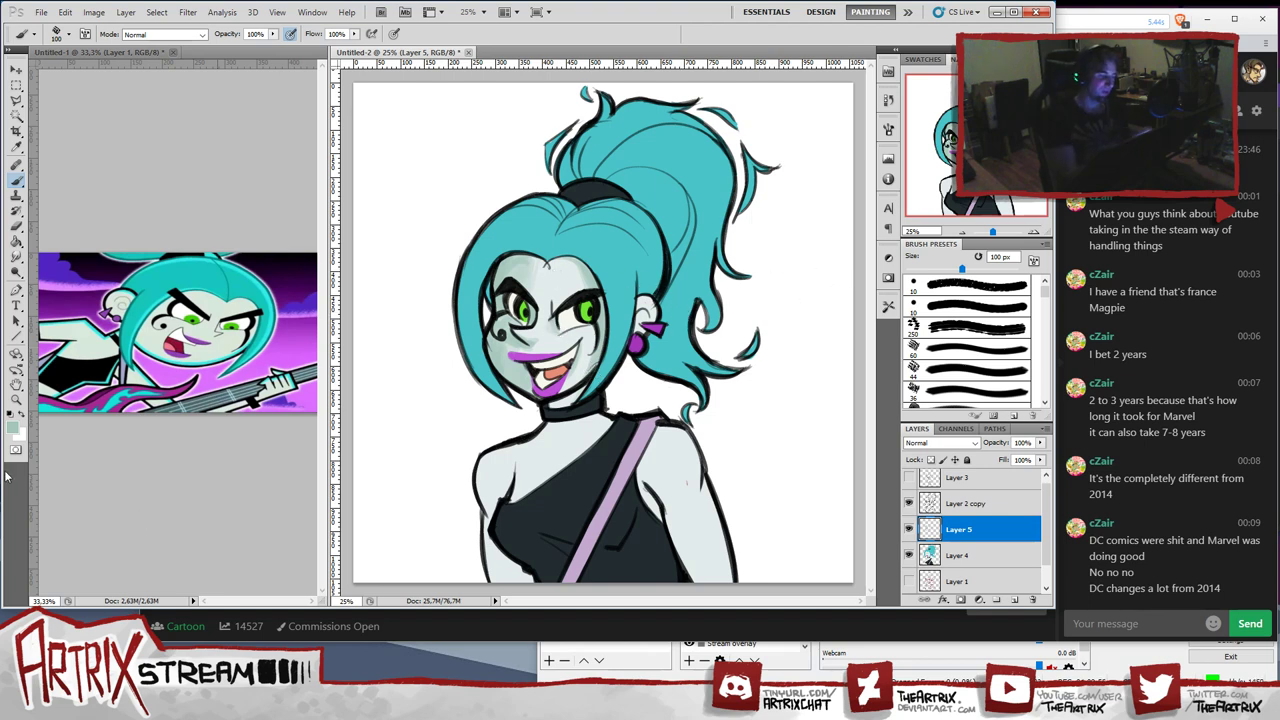
# - Darken the brush colour to green 83b49d and deepen the shading on the face
pyautogui.click(12, 428)
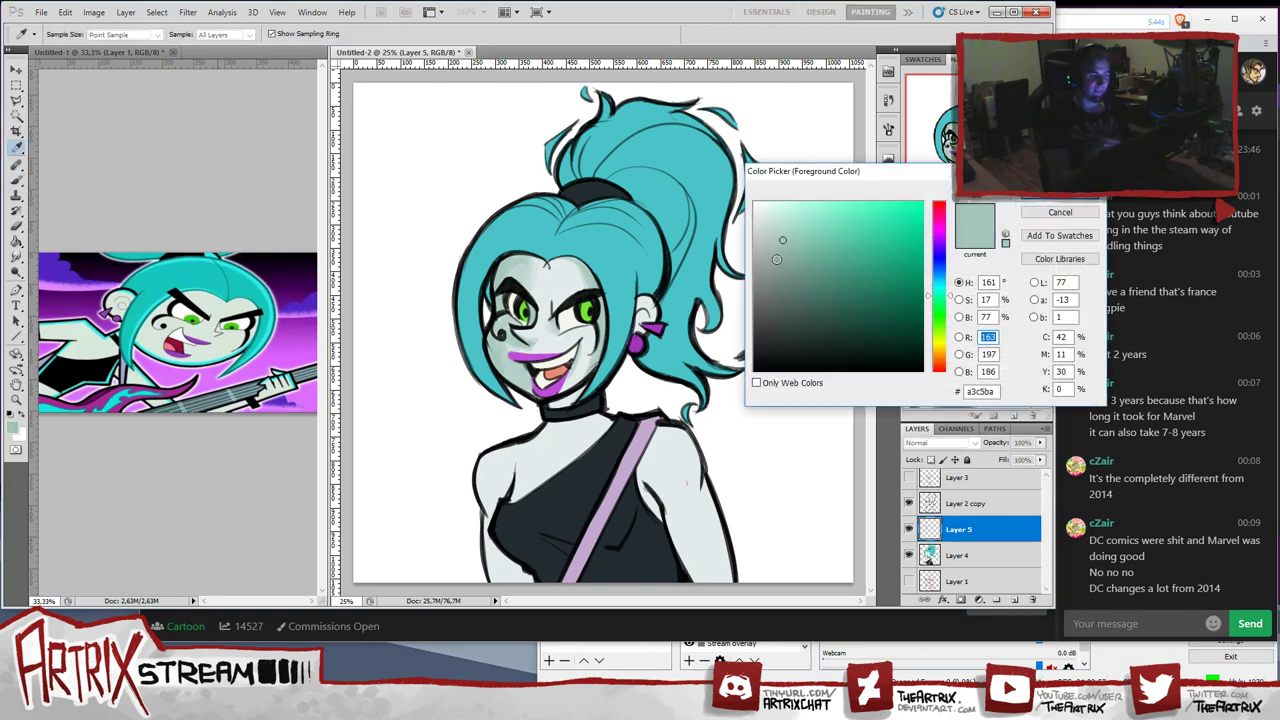
pyautogui.moveTo(785, 242); pyautogui.dragTo(791, 245)
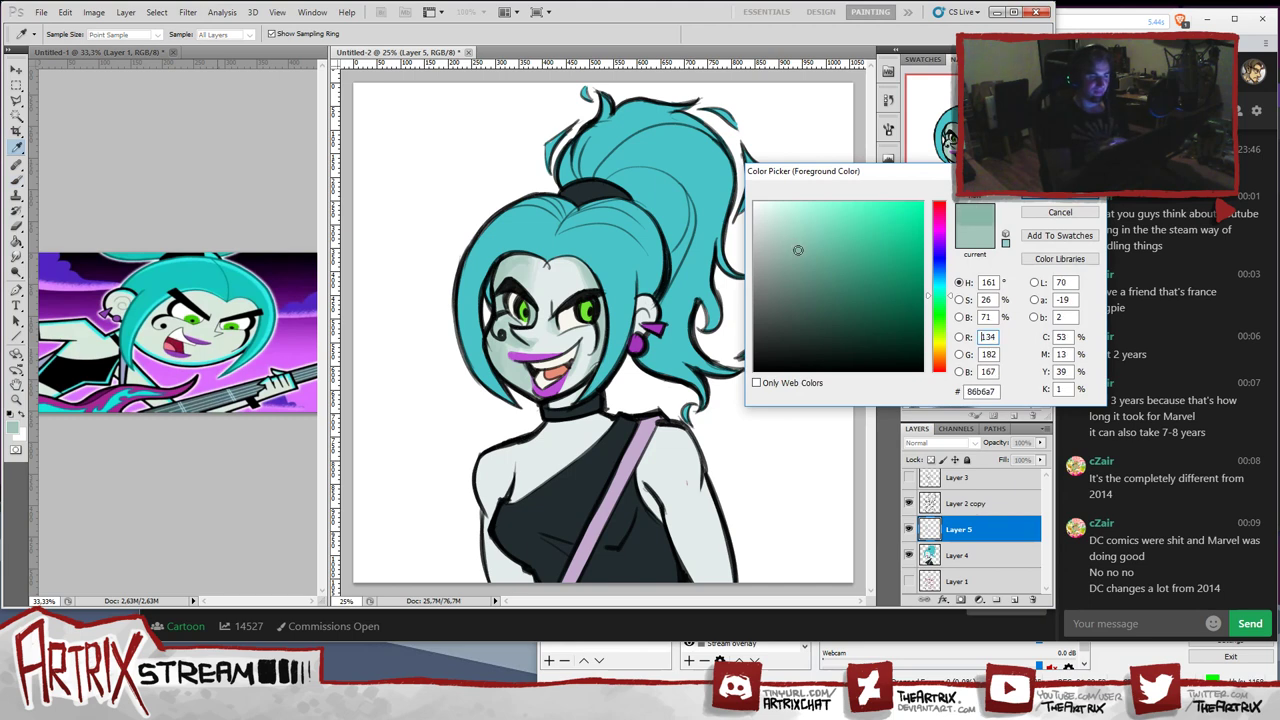
pyautogui.click(942, 302)
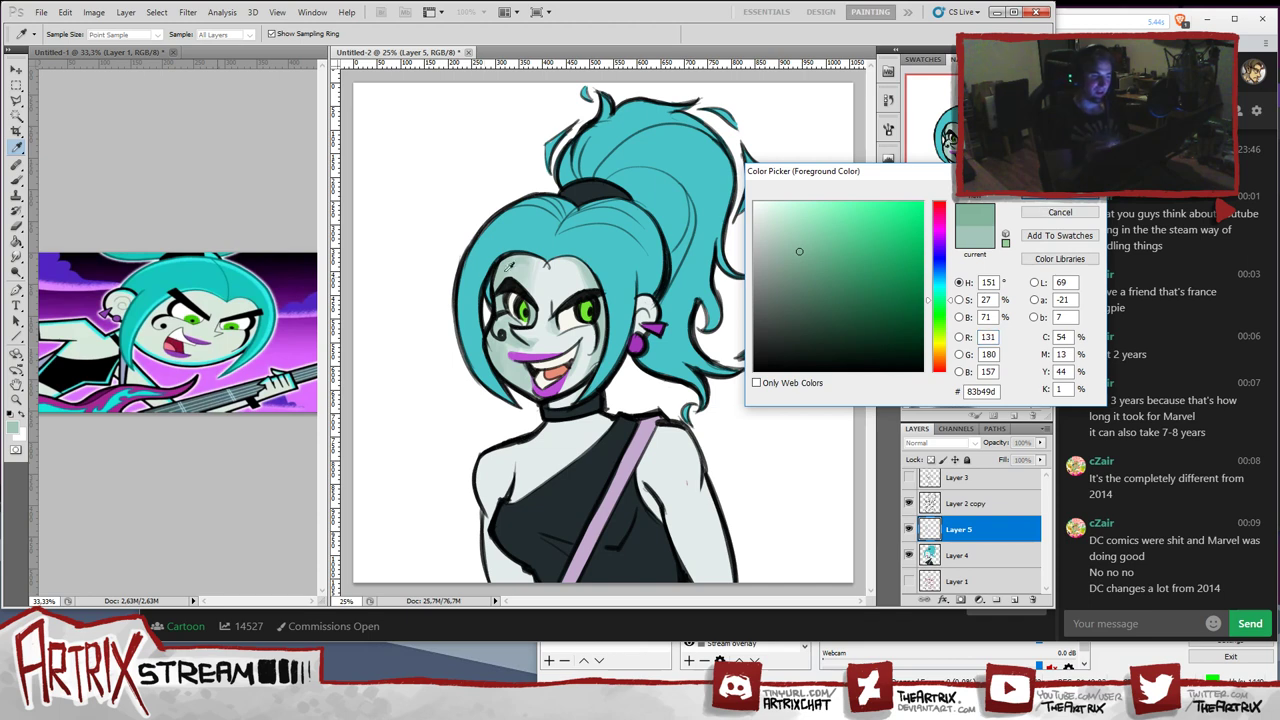
pyautogui.press('Return')
pyautogui.press('b')
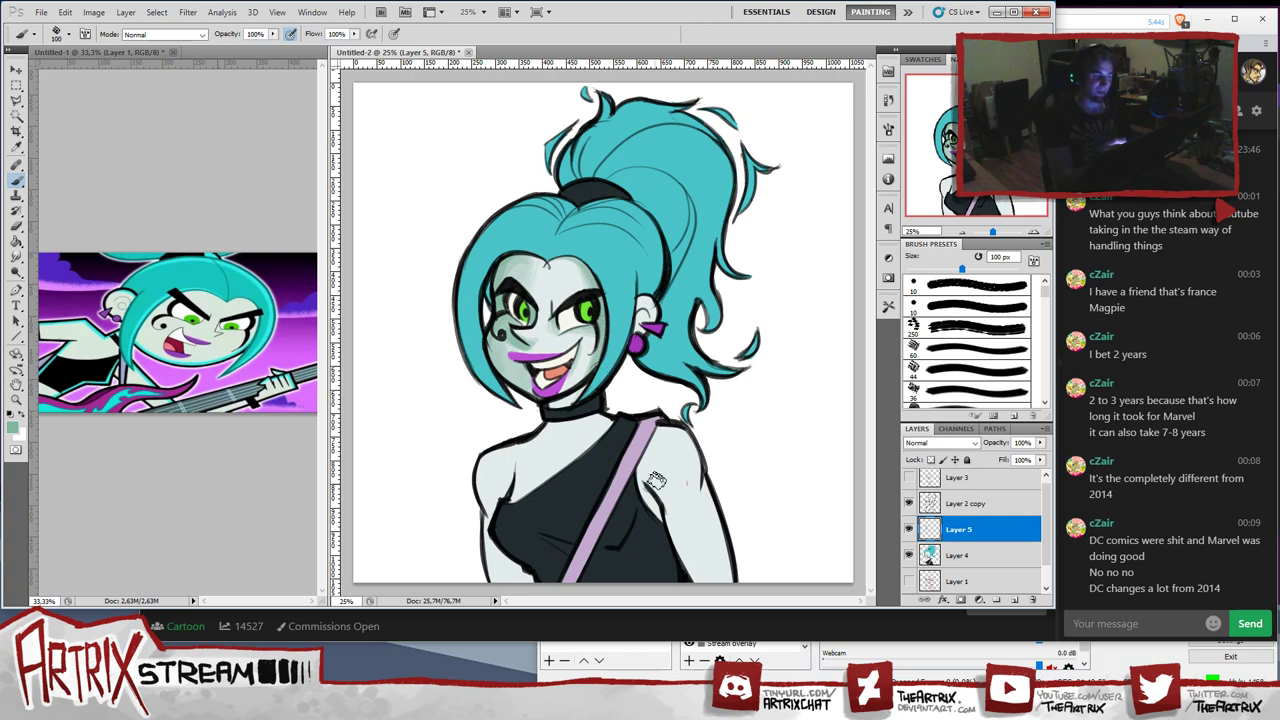
# - Sample the shadow tone from the cheek and shade the bare shoulder and the arm below it, undoing stray strokes
pyautogui.keyDown('alt'); pyautogui.click(505, 358); pyautogui.keyUp('alt')
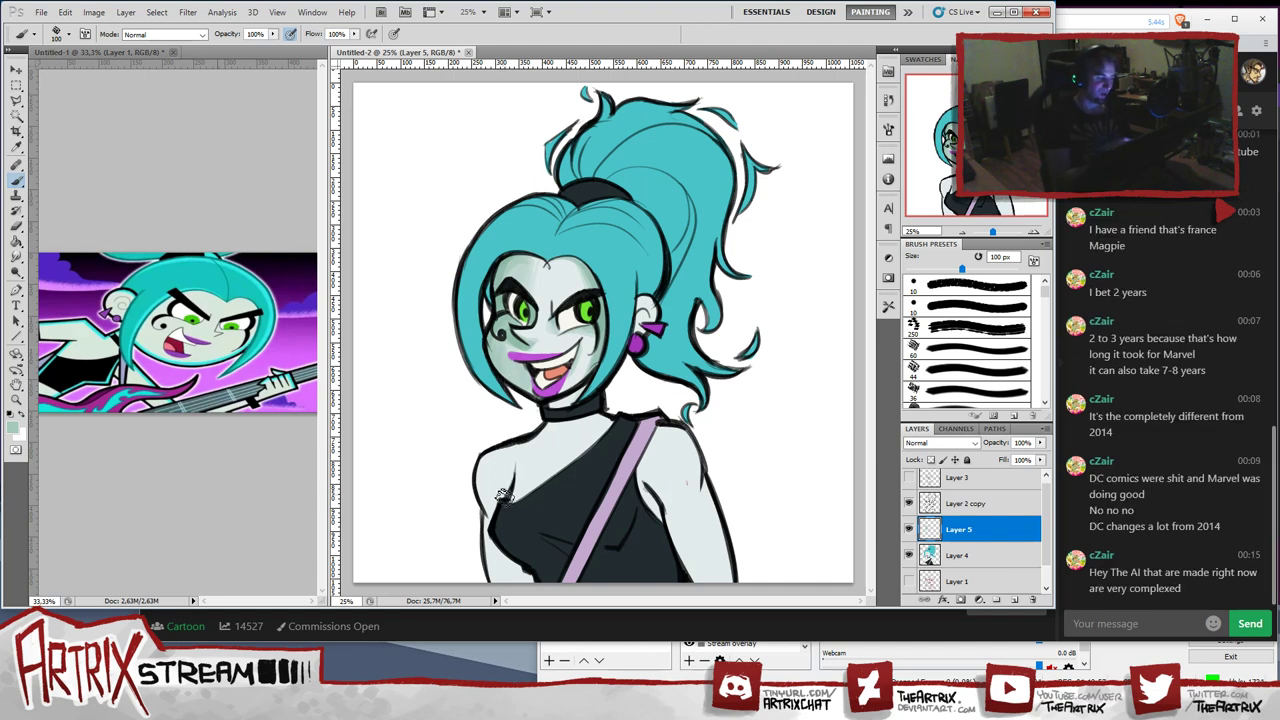
pyautogui.hotkey('ctrl', 'z')
pyautogui.moveTo(492, 470)
pyautogui.mouseDown()
pyautogui.moveTo(507, 491)
pyautogui.moveTo(488, 479)
pyautogui.mouseUp()
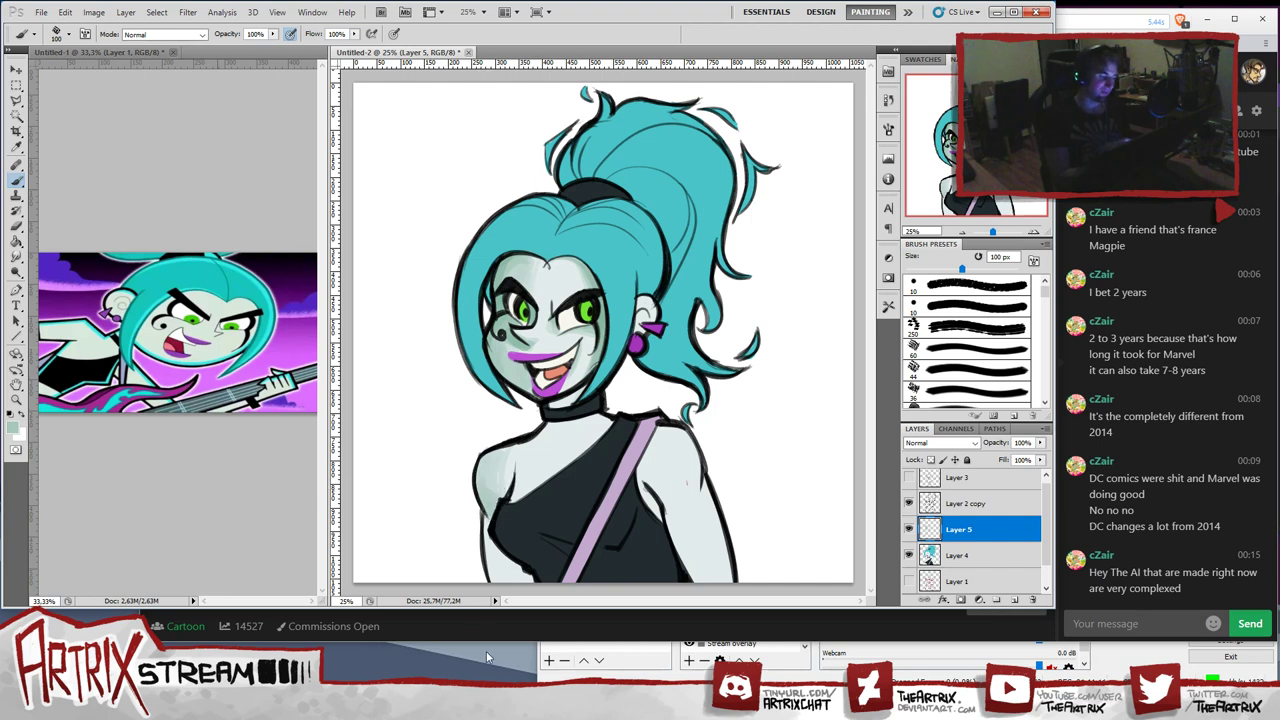
pyautogui.hotkey('ctrl', 'alt', 'z')
pyautogui.hotkey('ctrl', 'alt', 'z')
pyautogui.hotkey('ctrl', 'alt', 'z')
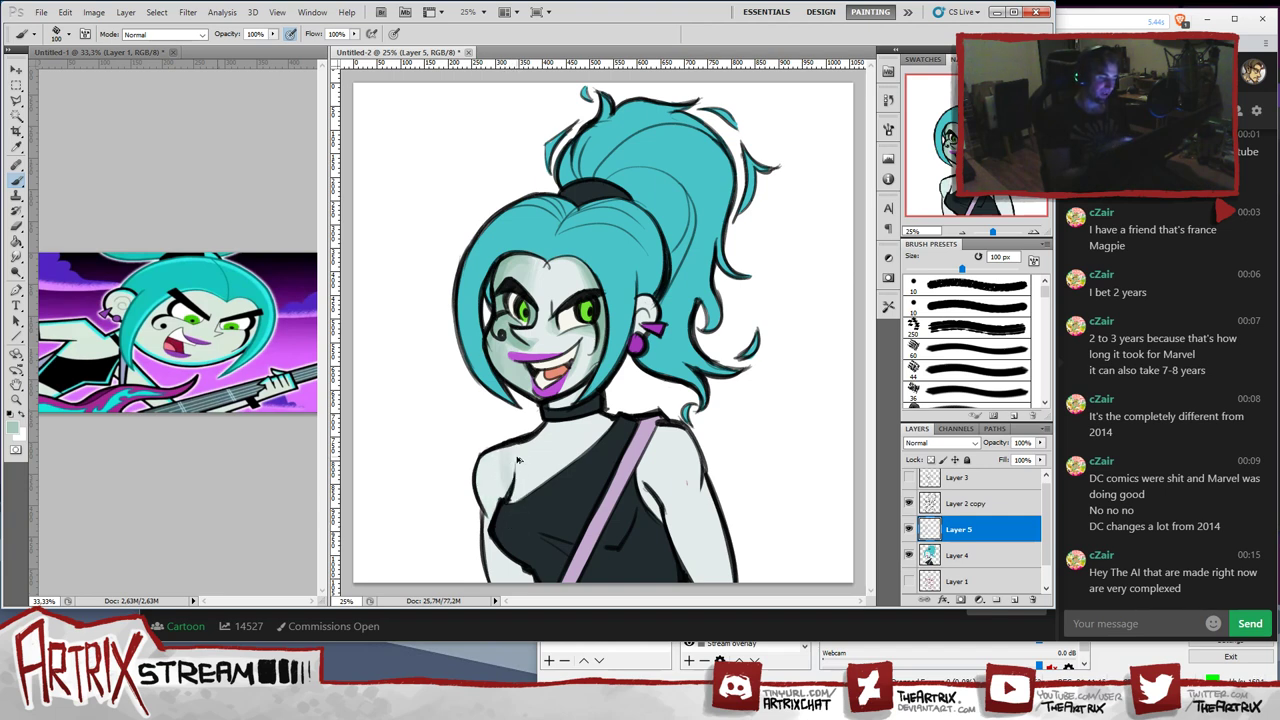
pyautogui.moveTo(513, 480)
pyautogui.mouseDown()
pyautogui.moveTo(503, 462)
pyautogui.moveTo(484, 484)
pyautogui.moveTo(498, 468)
pyautogui.moveTo(500, 483)
pyautogui.mouseUp()
pyautogui.hotkey('ctrl', 'alt', 'z')
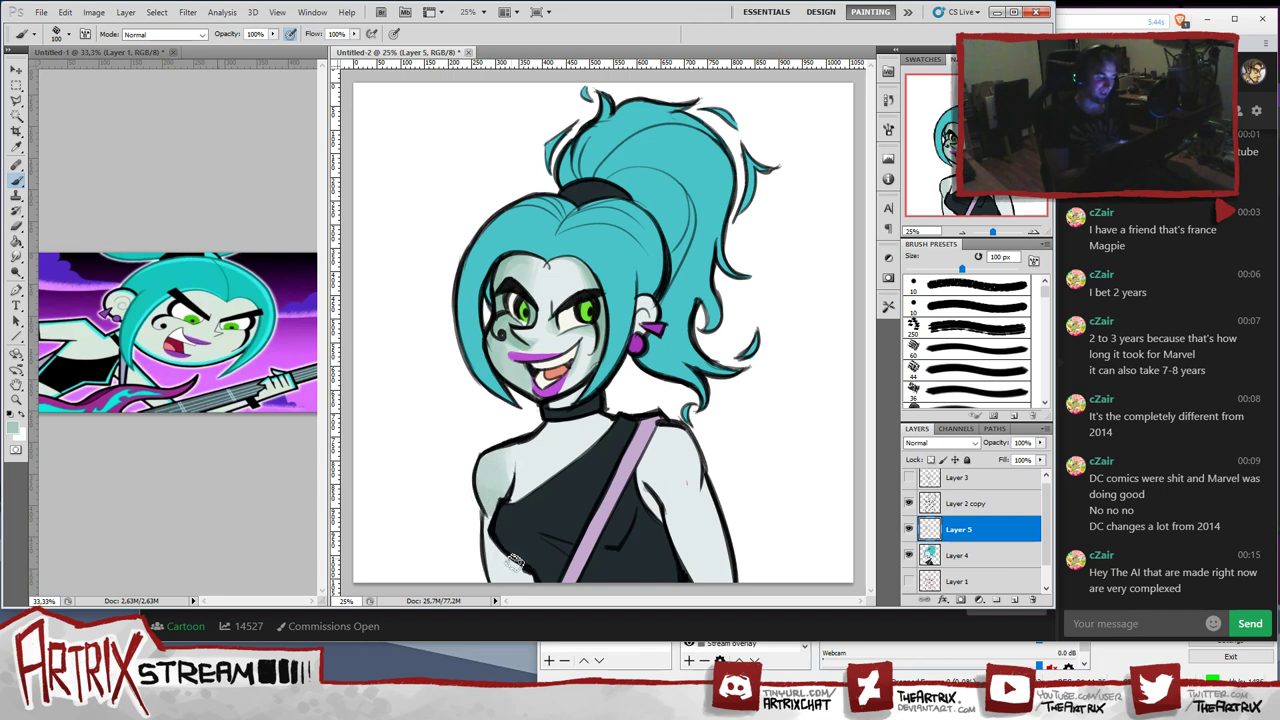
pyautogui.moveTo(484, 548)
pyautogui.mouseDown()
pyautogui.moveTo(501, 589)
pyautogui.moveTo(513, 566)
pyautogui.moveTo(531, 583)
pyautogui.moveTo(495, 559)
pyautogui.moveTo(498, 584)
pyautogui.moveTo(488, 512)
pyautogui.moveTo(532, 578)
pyautogui.mouseUp()
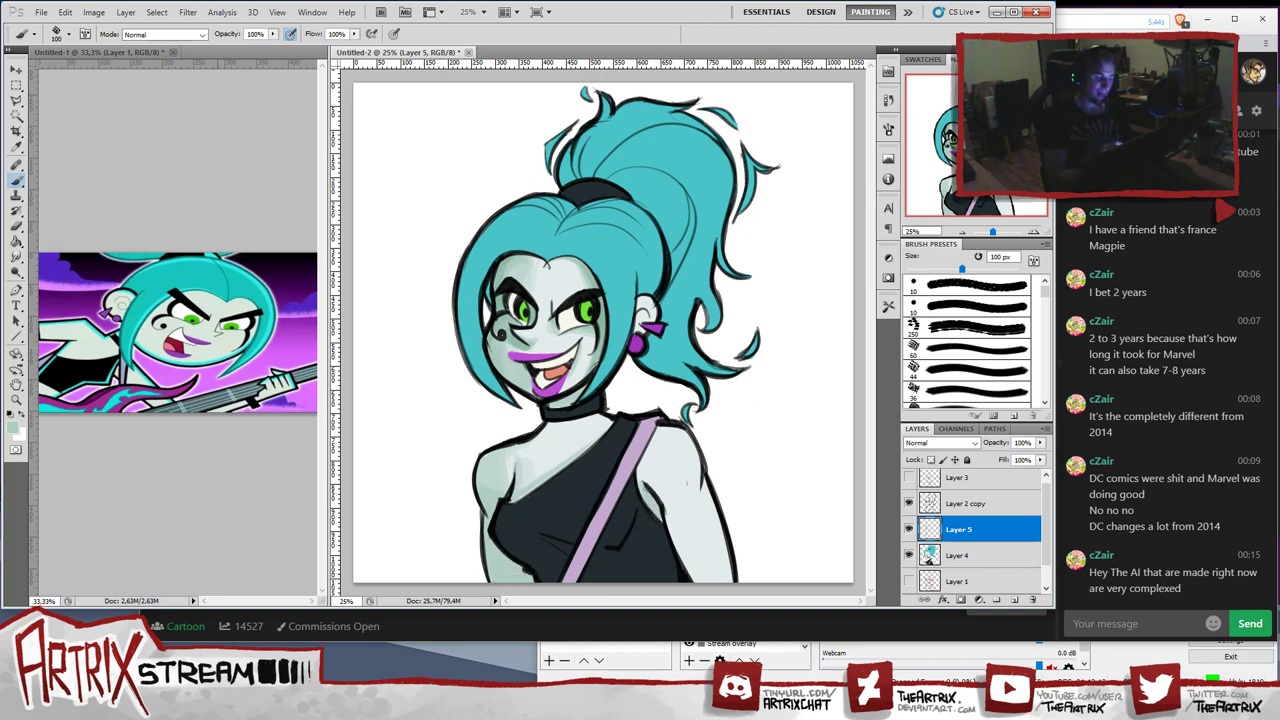
# - Enlarge the brush to 175 px and shade the arm beside the purple strap
pyautogui.press(']')
pyautogui.press(']')
pyautogui.press(']')
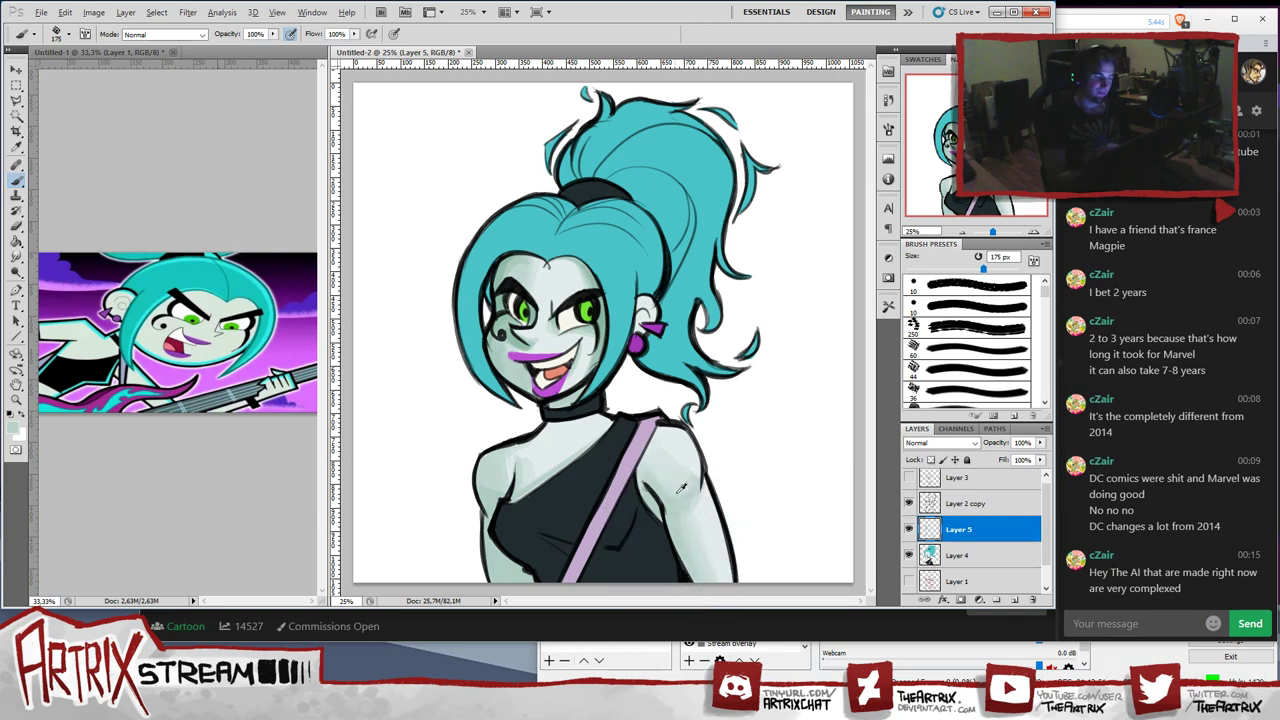
# - Sample shadow tones from the shoulder and face, reduce the brush to 80 px and shade the neck above the choker
pyautogui.keyDown('alt'); pyautogui.click(491, 475); pyautogui.keyUp('alt')
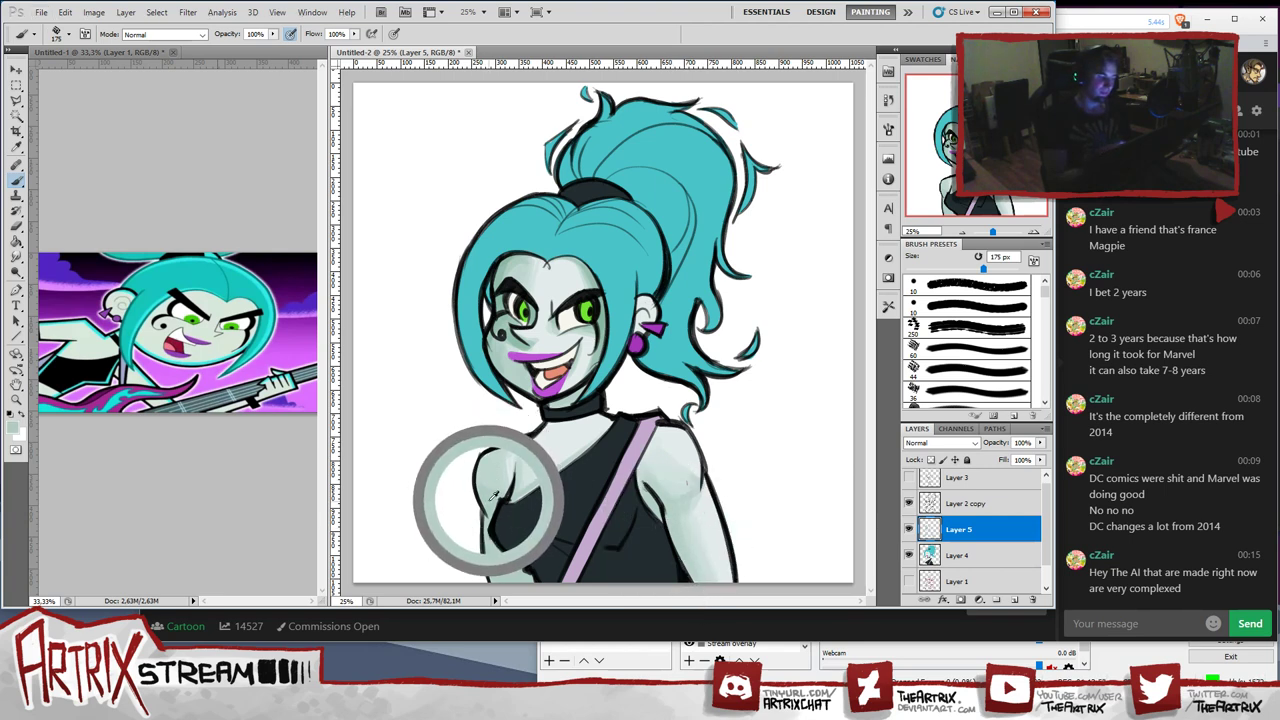
pyautogui.press('[')
pyautogui.press('[')
pyautogui.press('[')
pyautogui.press('[')
pyautogui.press('[')
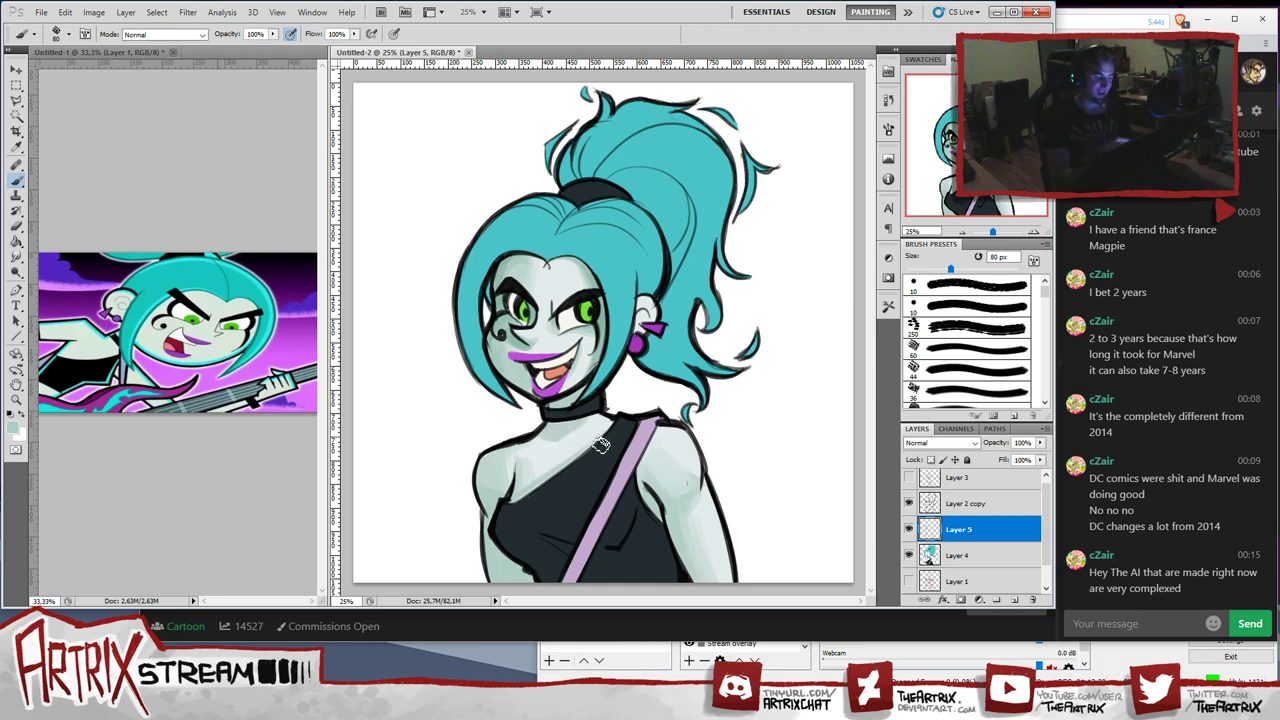
pyautogui.keyDown('alt'); pyautogui.click(536, 440); pyautogui.keyUp('alt')
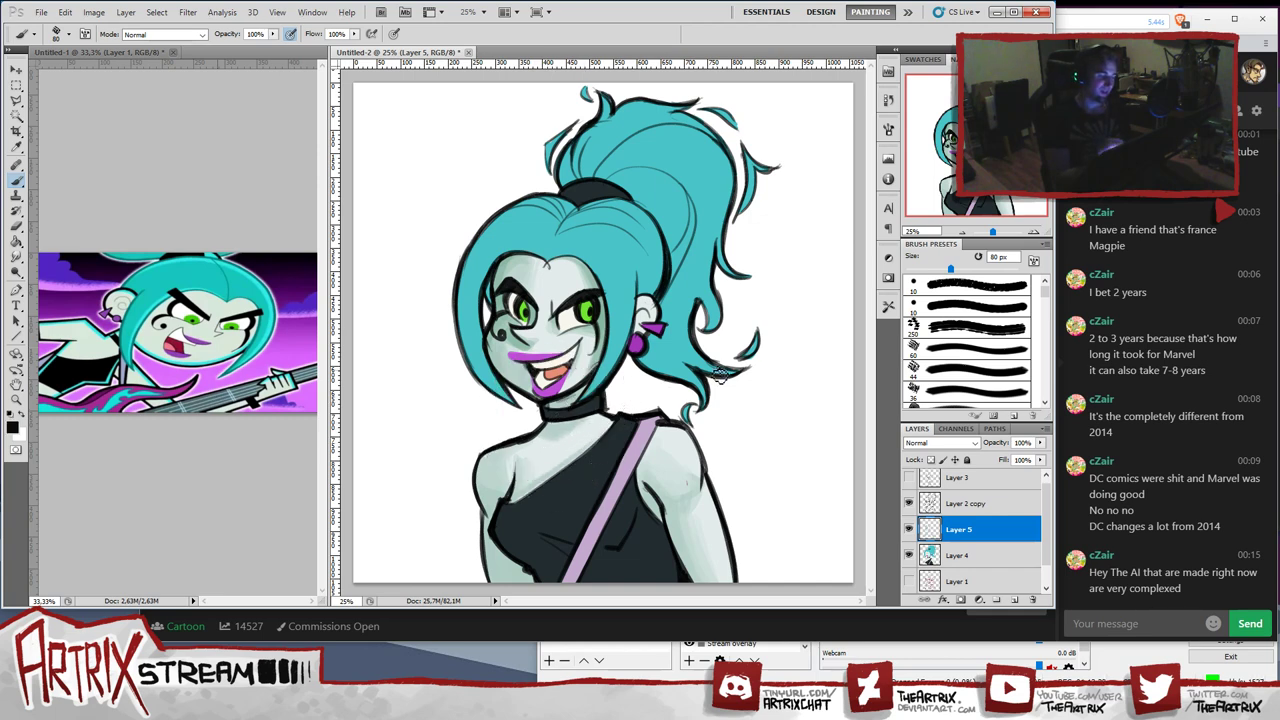
pyautogui.keyDown('alt'); pyautogui.click(508, 294); pyautogui.keyUp('alt')
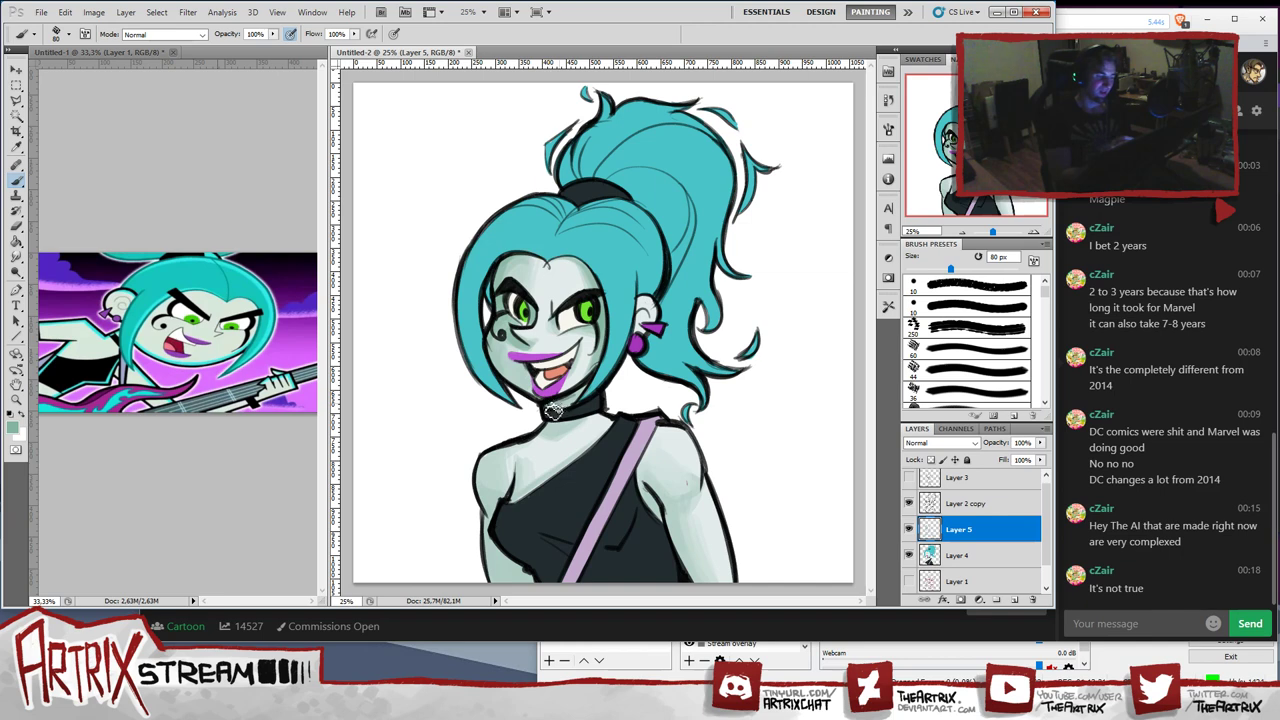
pyautogui.moveTo(556, 408); pyautogui.dragTo(590, 387)
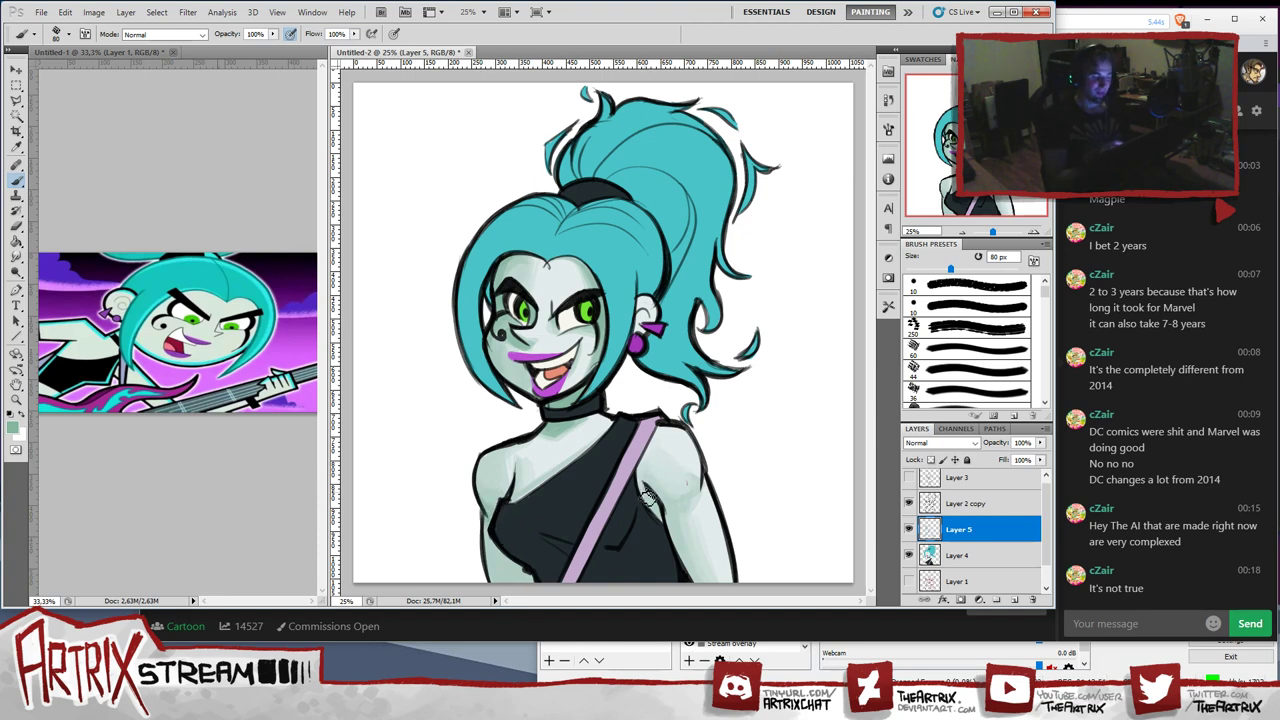
# - Enlarge the brush to 150 px and deepen the shadow on the lower part of the arm on the bare-shoulder side
pyautogui.press(']')
pyautogui.press(']')
pyautogui.press(']')
pyautogui.press(']')
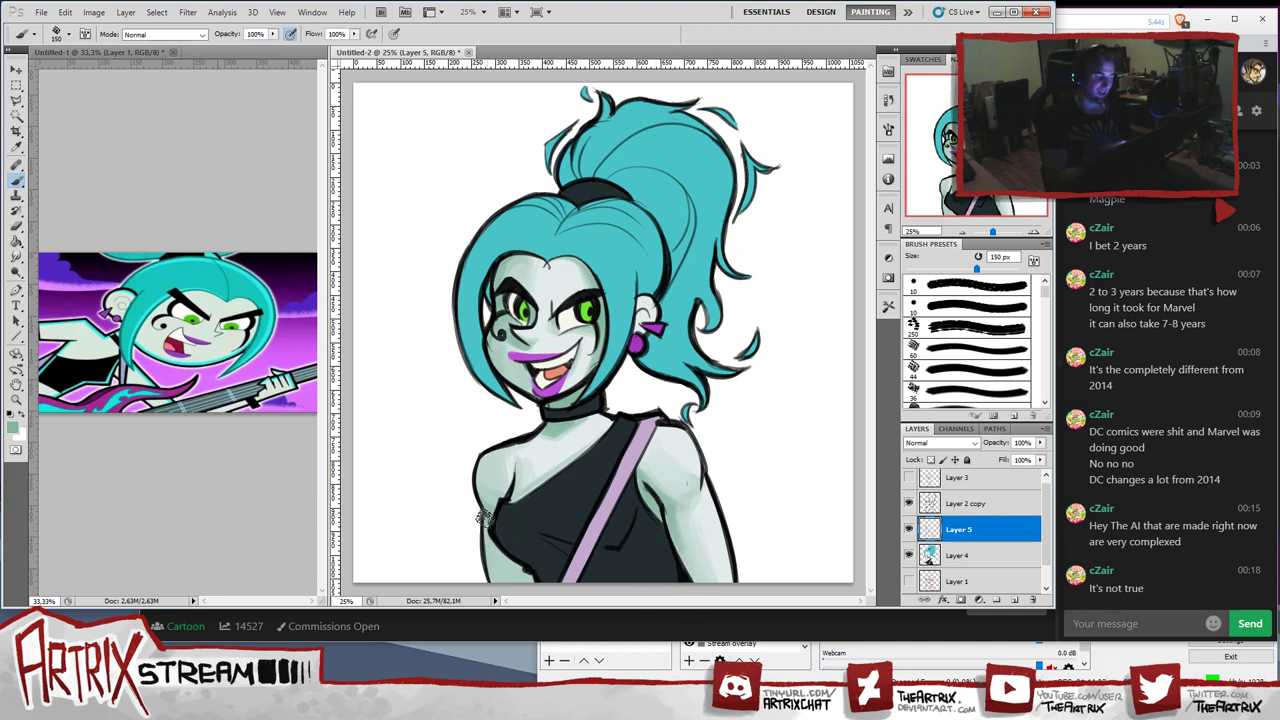
pyautogui.moveTo(485, 530)
pyautogui.mouseDown()
pyautogui.moveTo(494, 576)
pyautogui.moveTo(517, 572)
pyautogui.mouseUp()
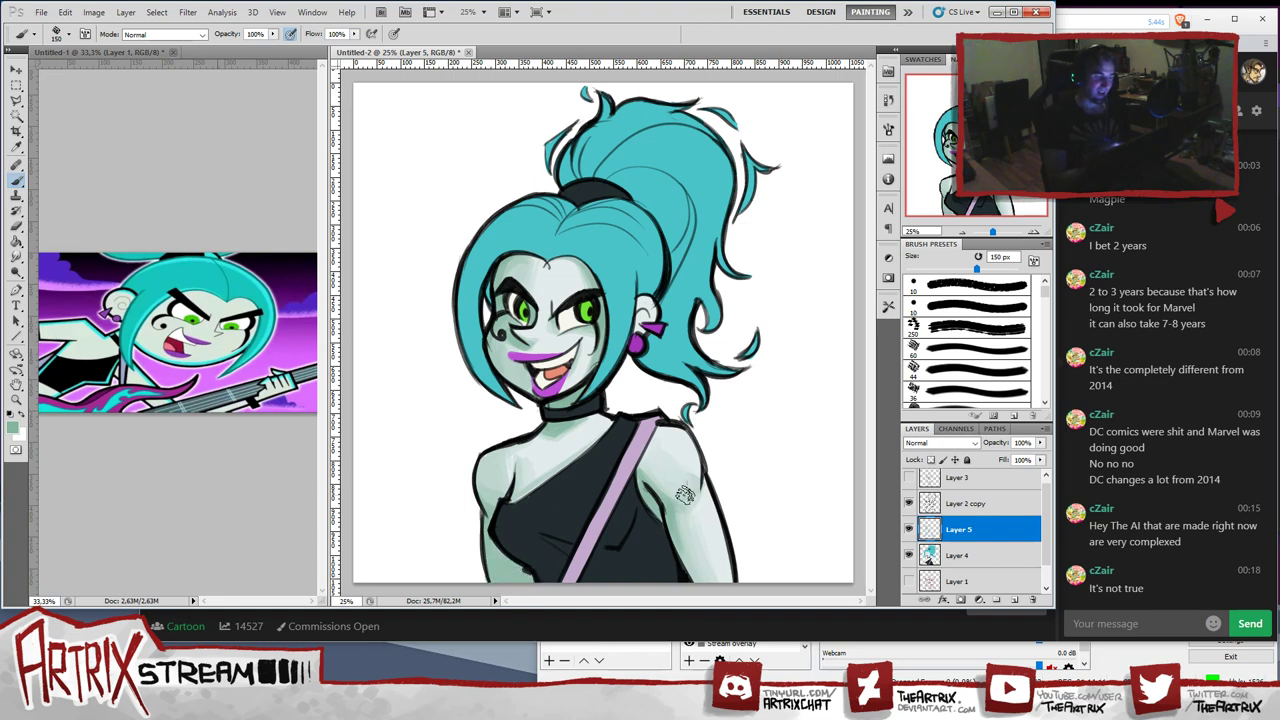
# - Sample skin tones from the arm beside the purple strap and shade that upper arm with a 200 px brush
pyautogui.press('[')
pyautogui.press('[')
pyautogui.keyDown('alt'); pyautogui.click(679, 498); pyautogui.keyUp('alt')
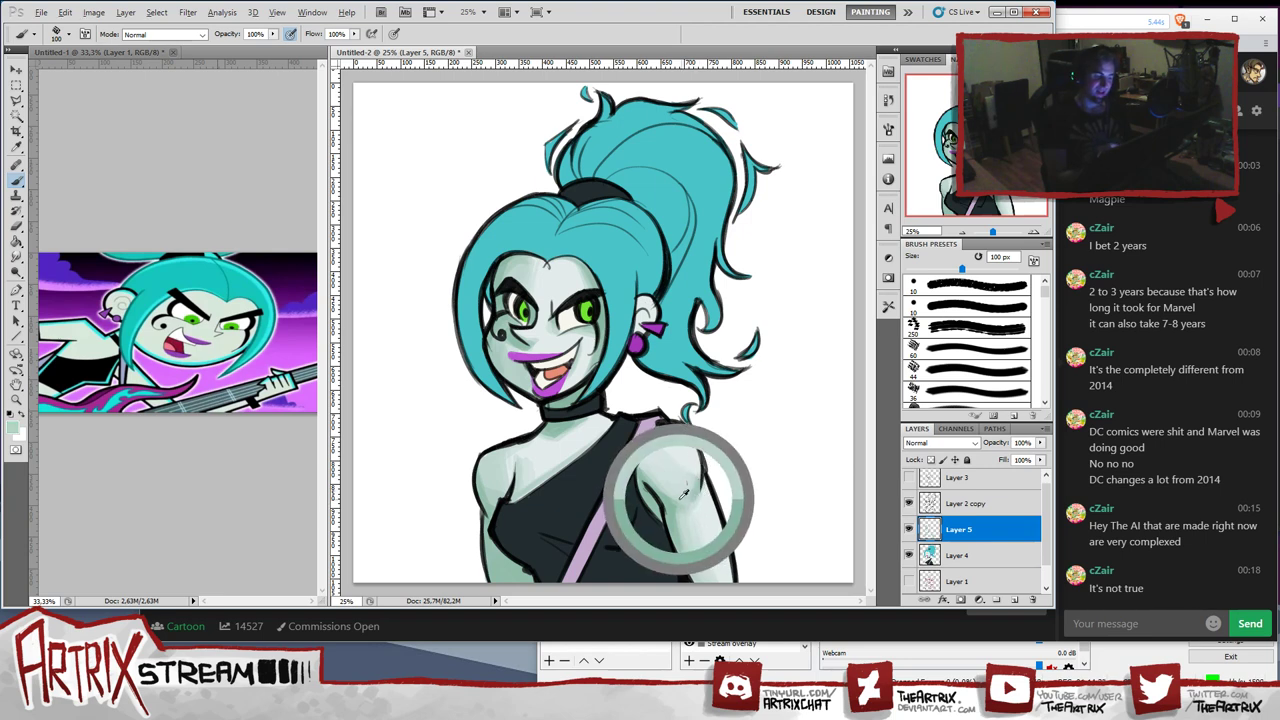
pyautogui.press(']')
pyautogui.press(']')
pyautogui.press(']')
pyautogui.press(']')
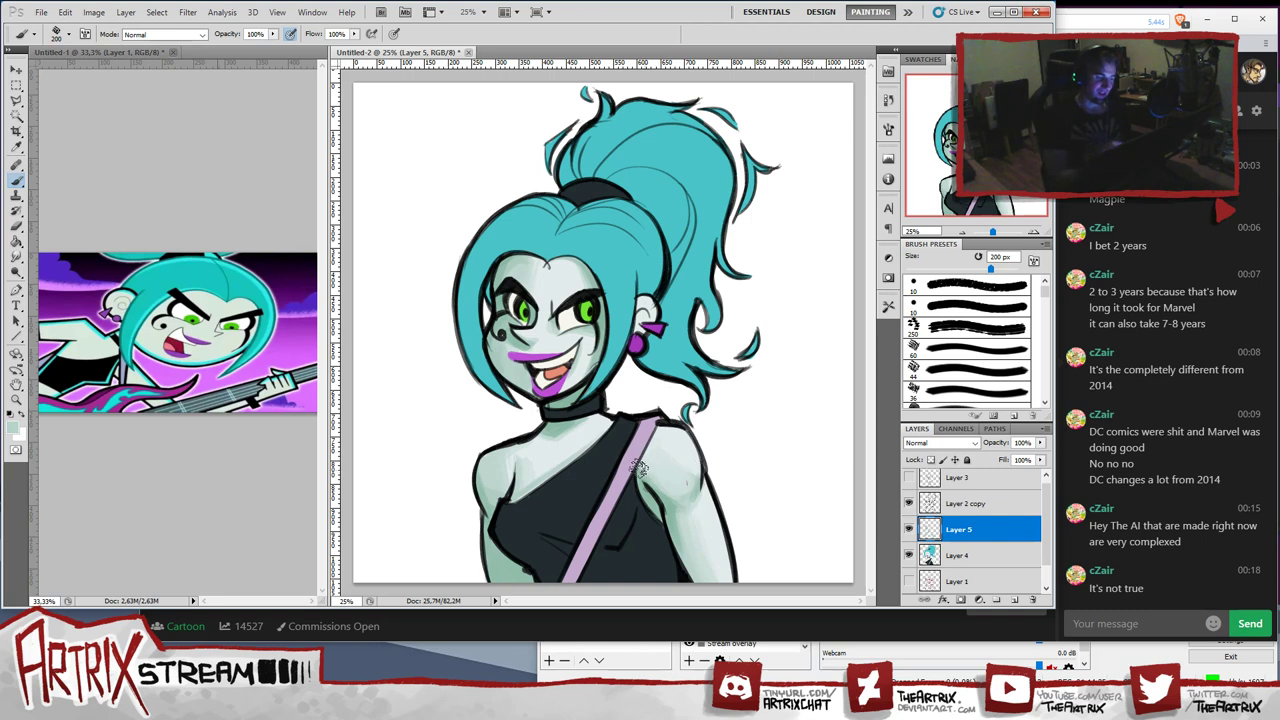
pyautogui.keyDown('alt'); pyautogui.click(663, 493); pyautogui.keyUp('alt')
pyautogui.moveTo(662, 486)
pyautogui.mouseDown()
pyautogui.moveTo(639, 458)
pyautogui.moveTo(671, 490)
pyautogui.mouseUp()
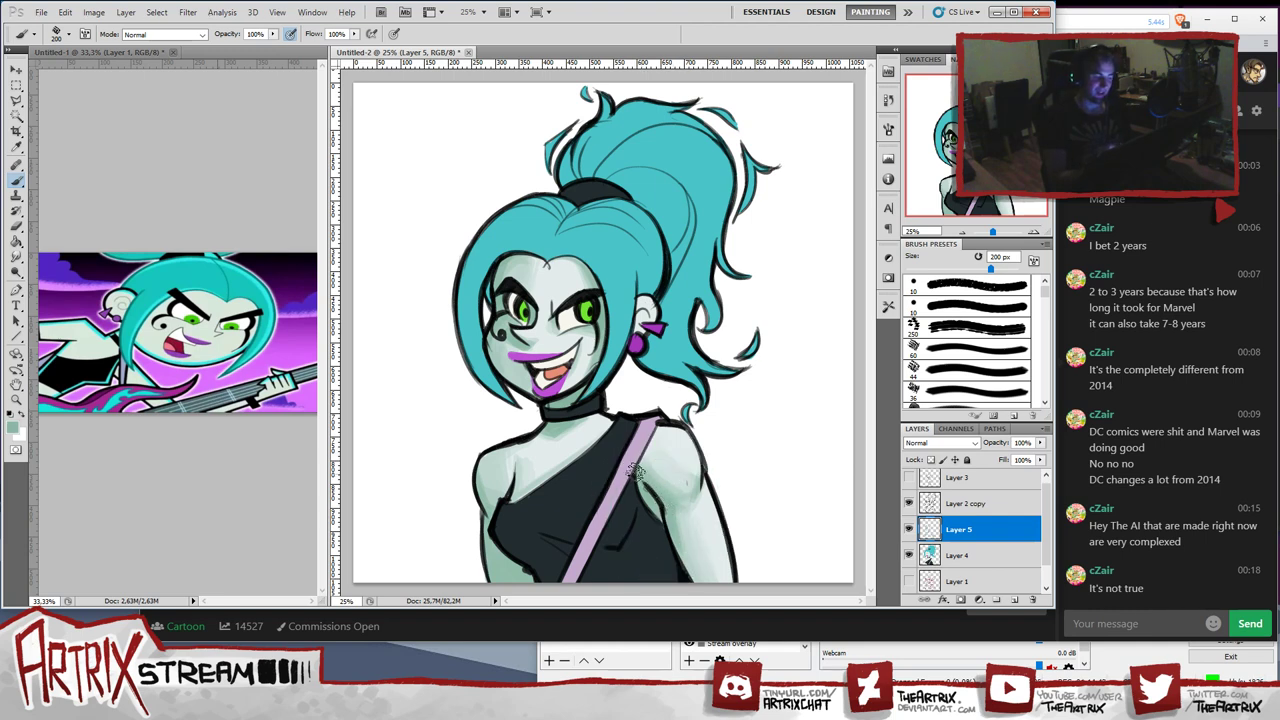
# - Reduce the brush to 100 px and add shadow along the bare shoulder opposite the strap
pyautogui.press('[')
pyautogui.press('[')
pyautogui.press('[')
pyautogui.press('[')
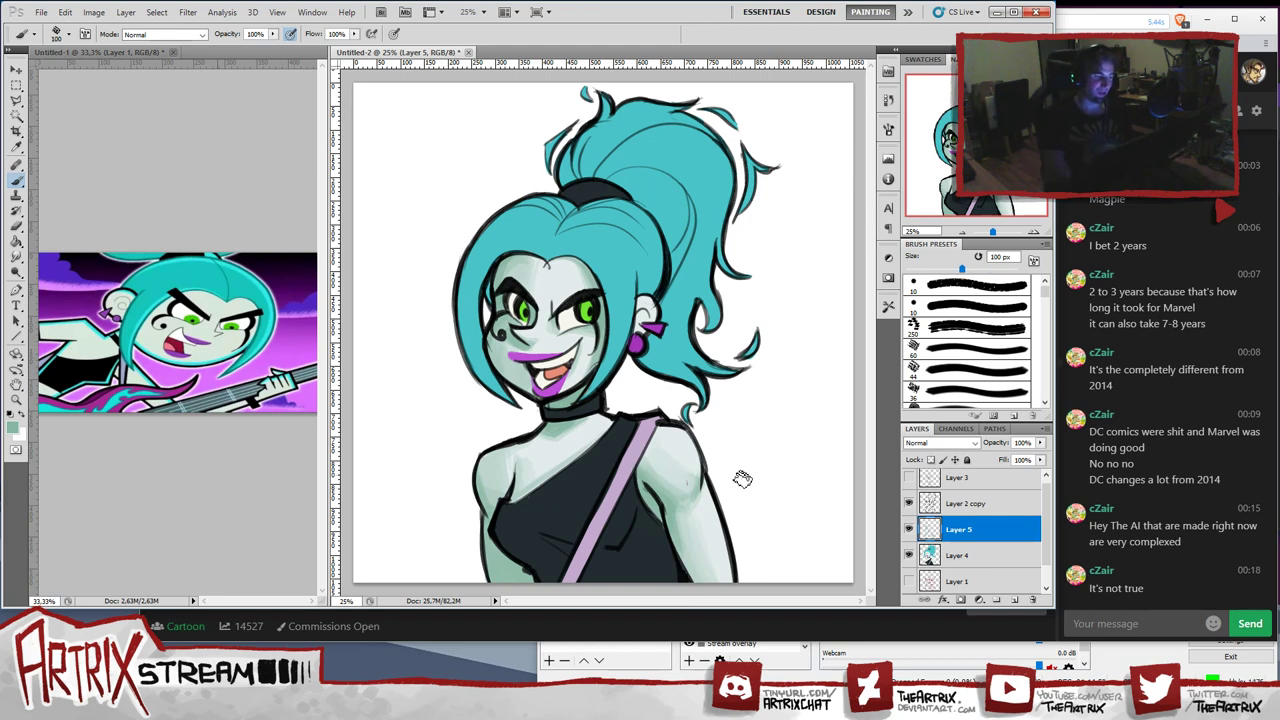
pyautogui.moveTo(484, 489); pyautogui.dragTo(489, 462)
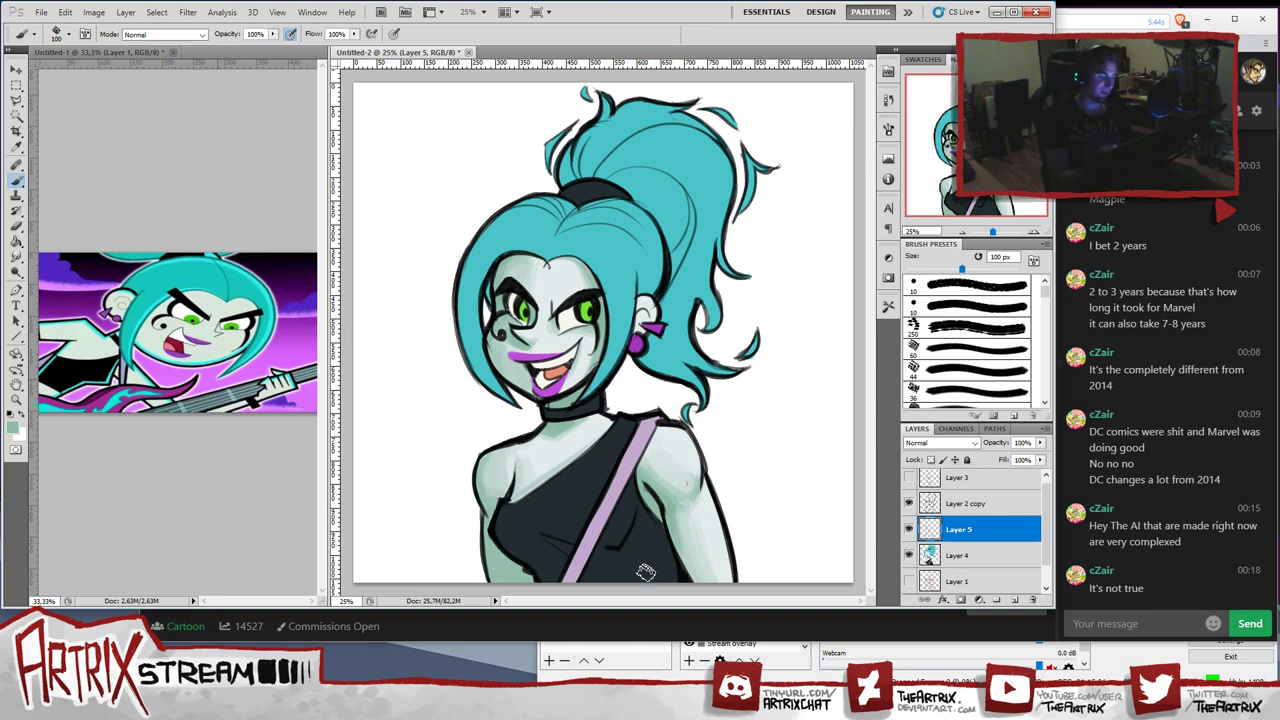
# - Sample the black top's colour, darken it to #171b1c, and shade the folds of the top with a 125 to 175 px brush
pyautogui.keyDown('alt'); pyautogui.click(563, 515); pyautogui.keyUp('alt')
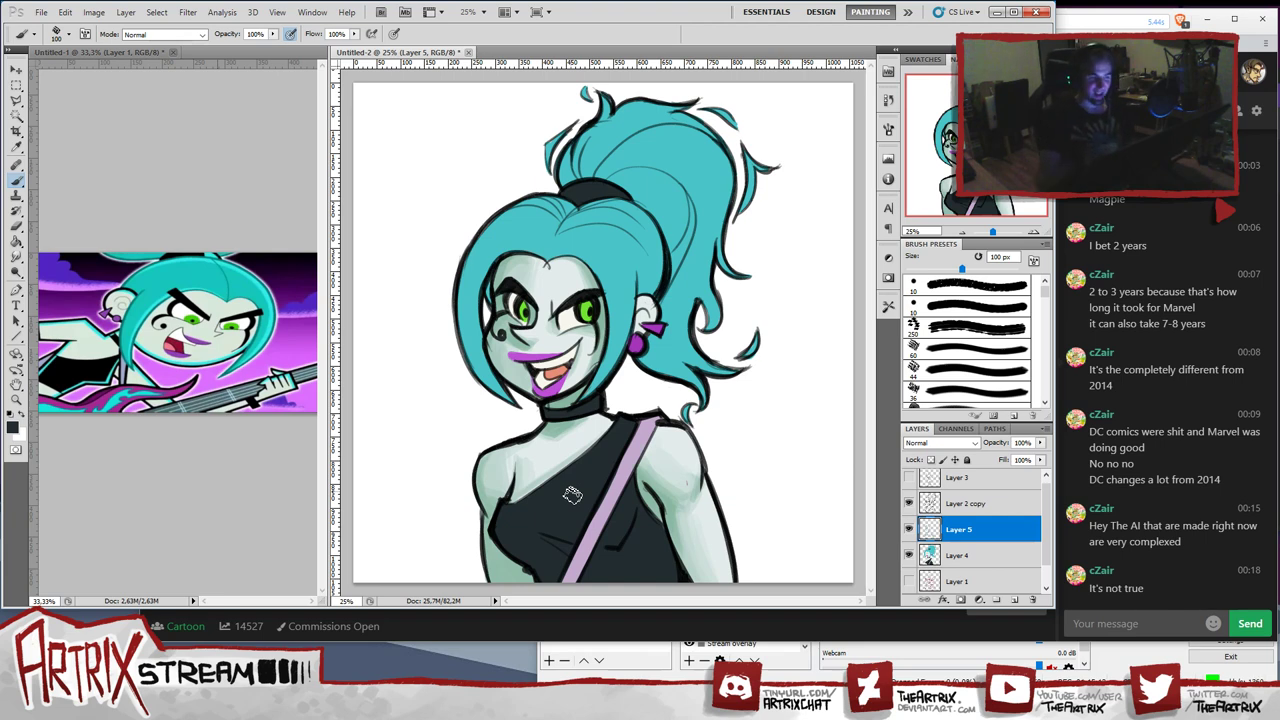
pyautogui.click(12, 427)
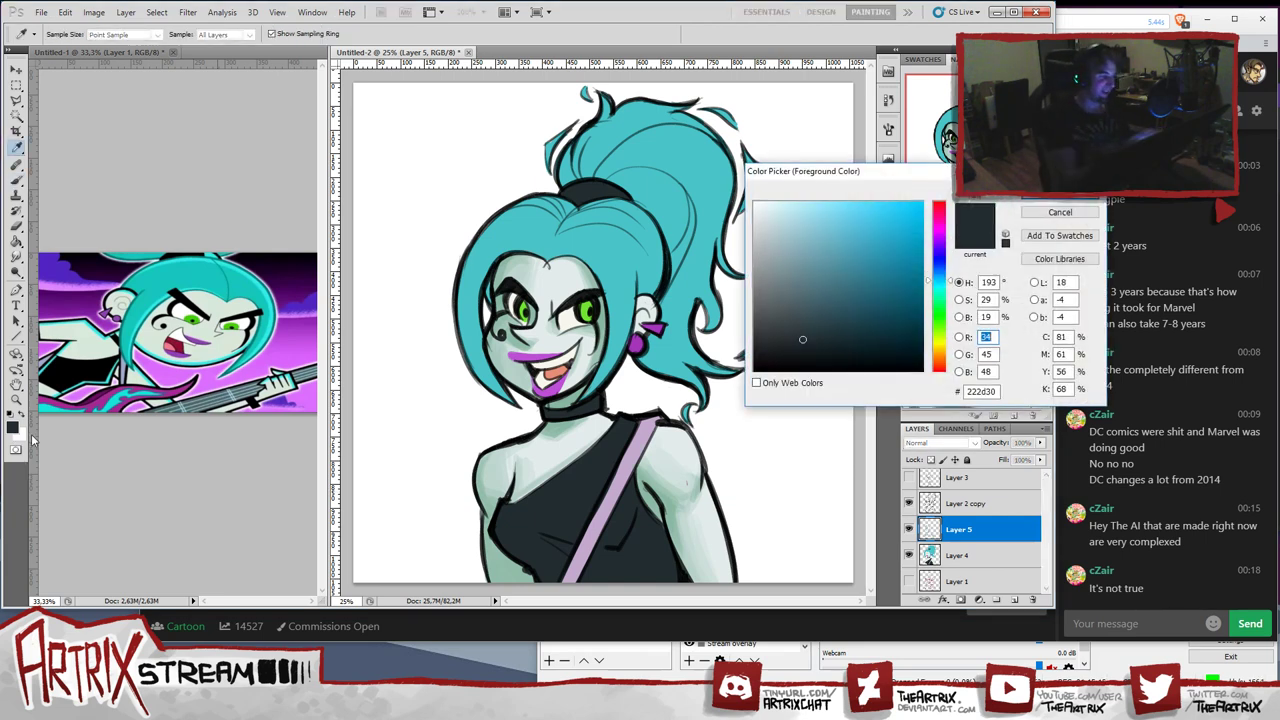
pyautogui.click(786, 353)
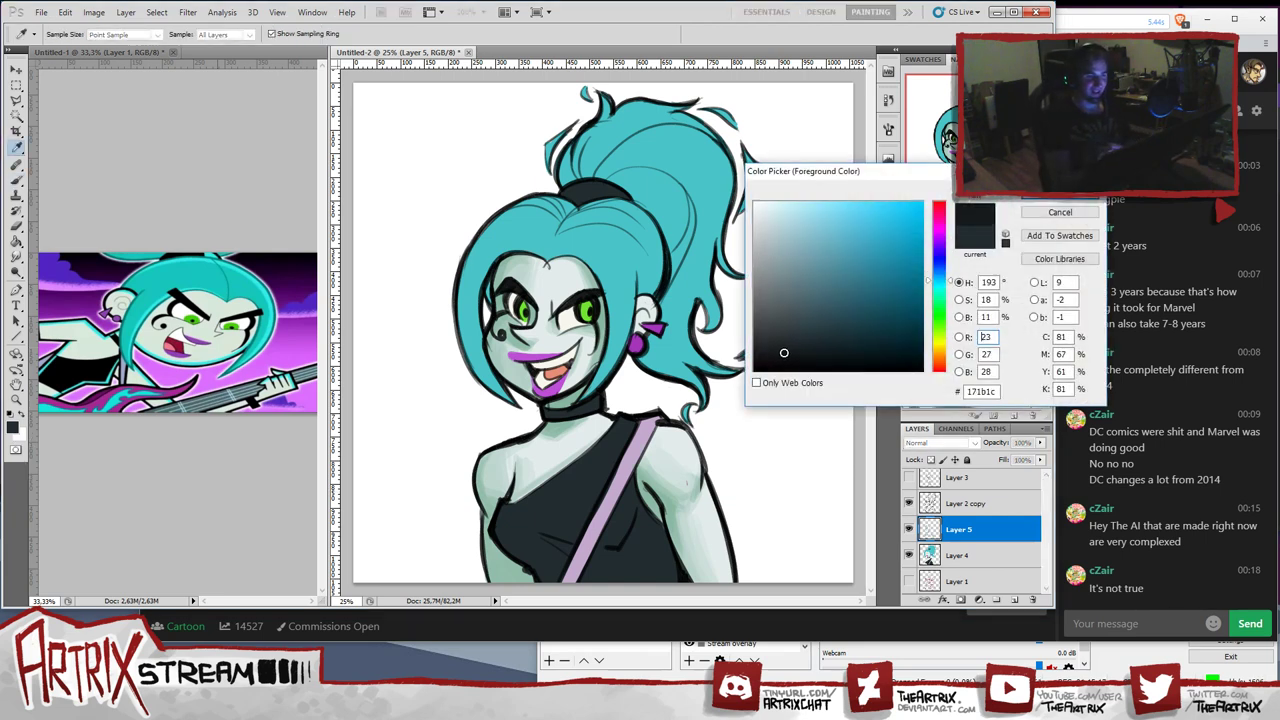
pyautogui.click(1062, 192)
pyautogui.press('b')
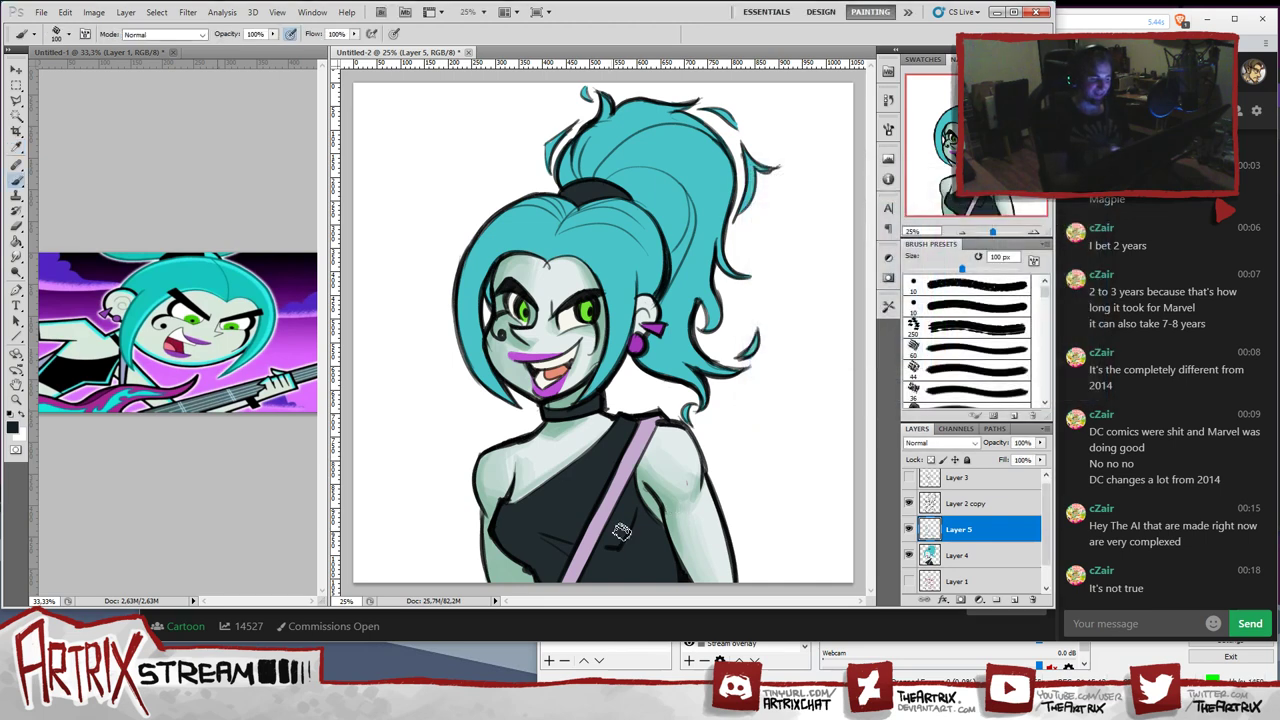
pyautogui.press(']')
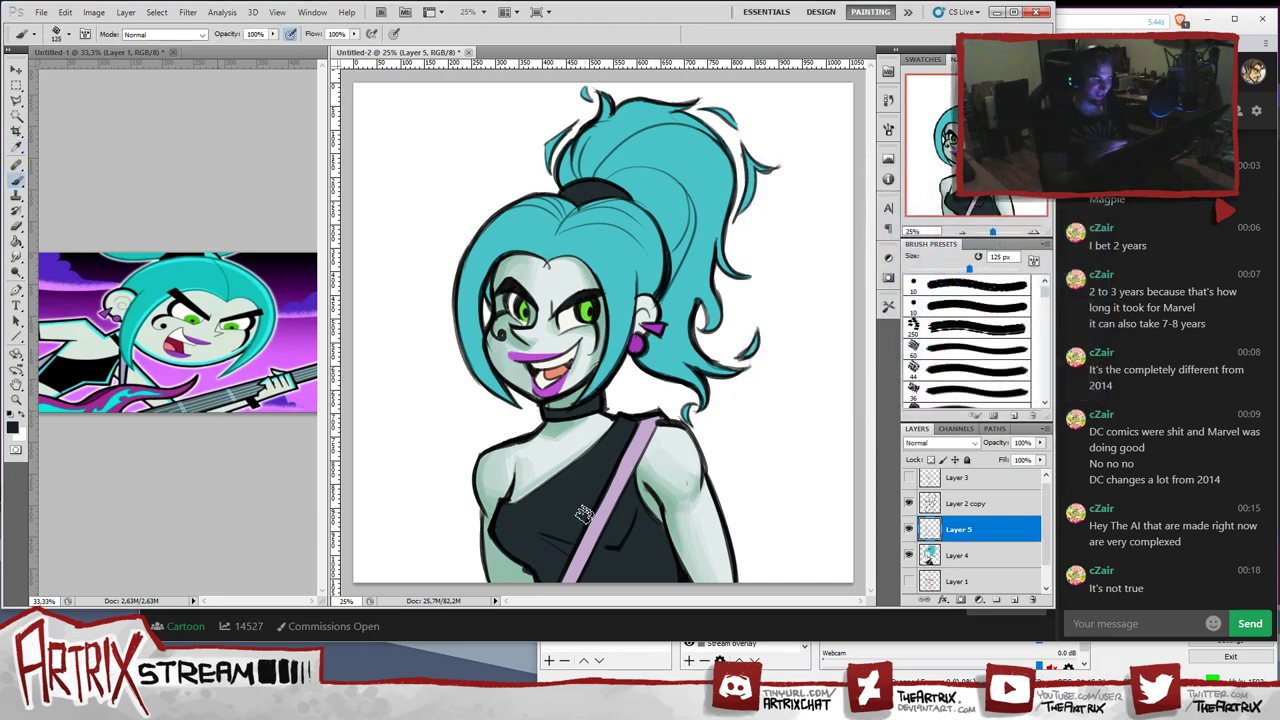
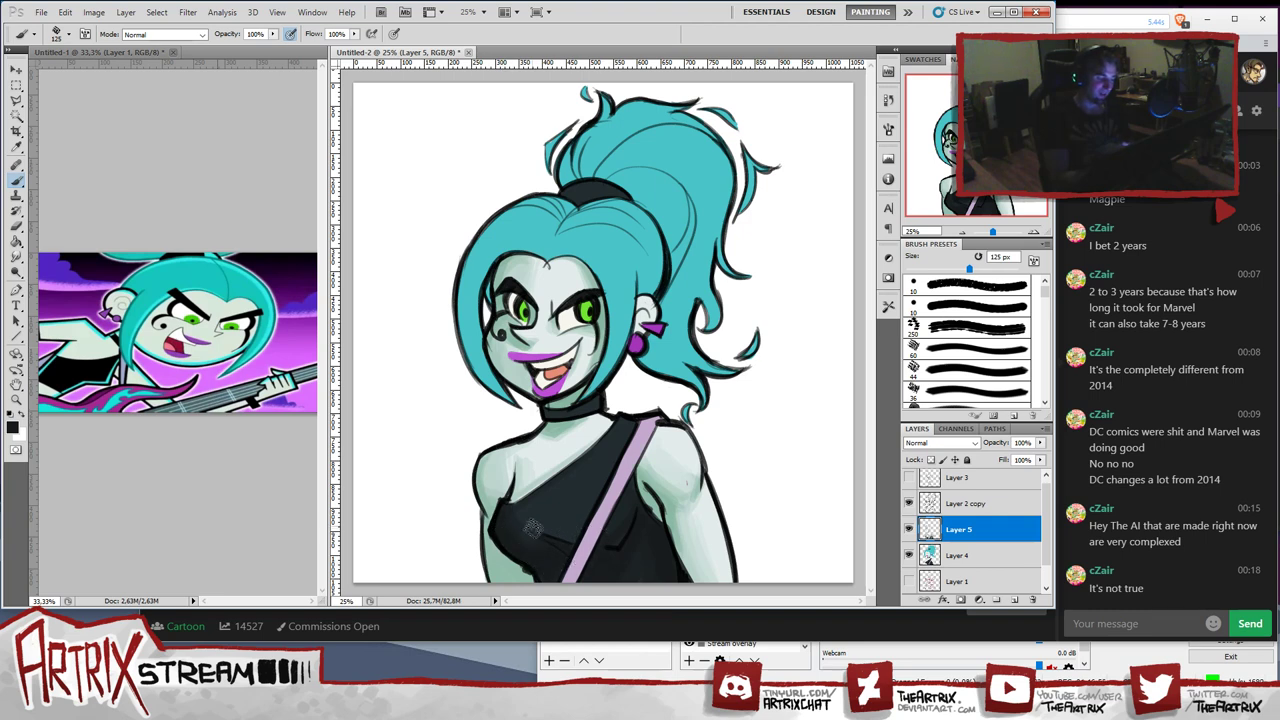
pyautogui.press(']')
pyautogui.press(']')
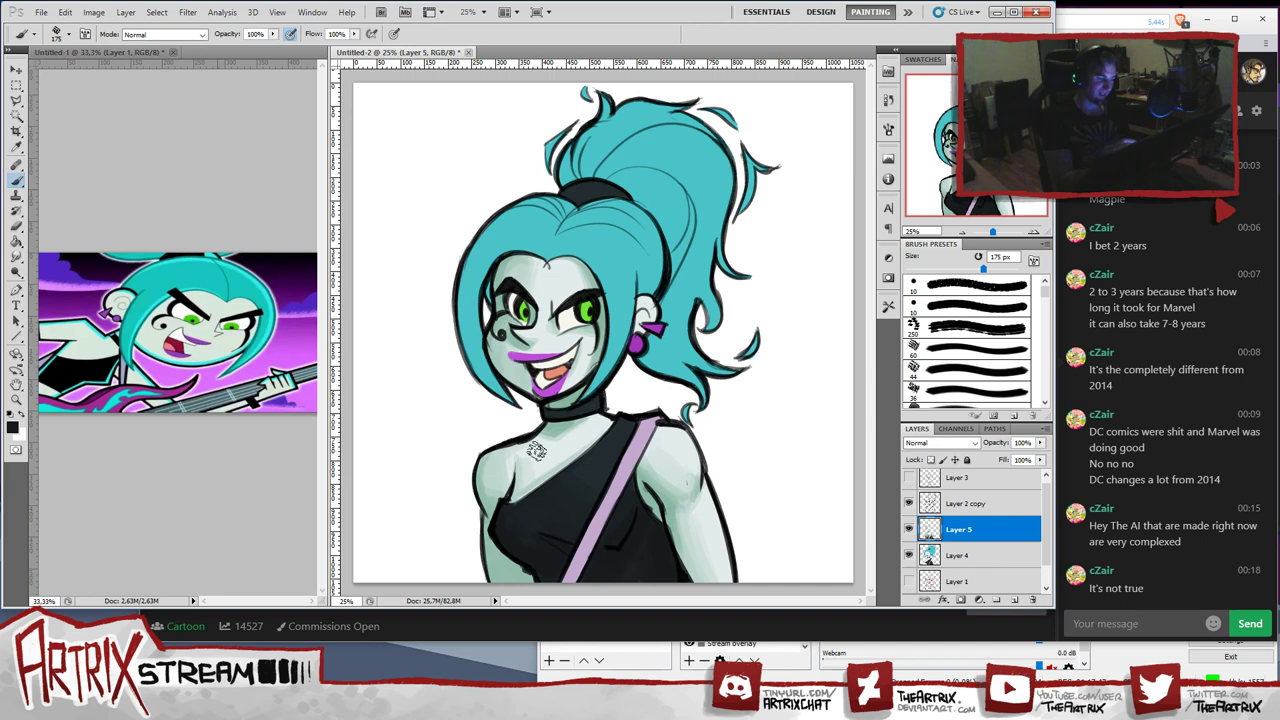
# - Reduce the brush to 100 px and try a dark stroke along the choker, undoing it
pyautogui.press('[')
pyautogui.press('[')
pyautogui.press('[')
pyautogui.moveTo(546, 414); pyautogui.dragTo(589, 410)
pyautogui.hotkey('ctrl', 'z')
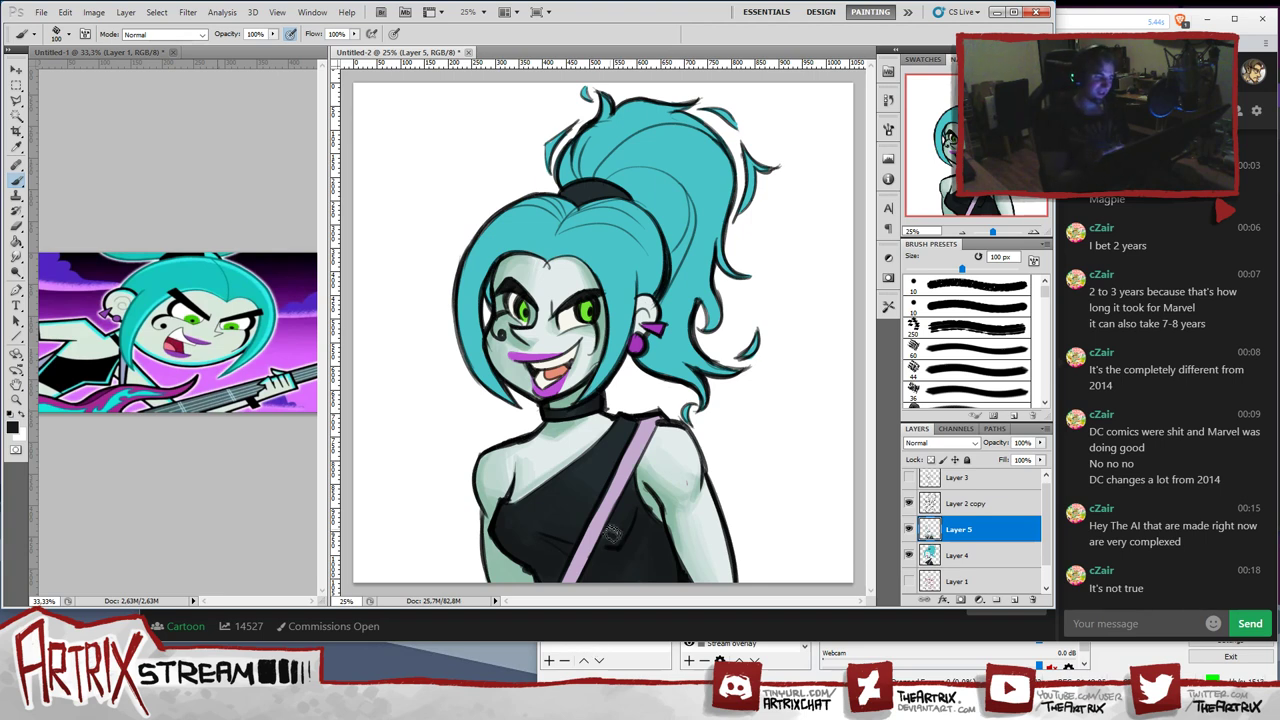
# - Sample skin shadow tones from the face and shade the forehead under the fringe down to the brow
pyautogui.keyDown('alt'); pyautogui.click(525, 262); pyautogui.keyUp('alt')
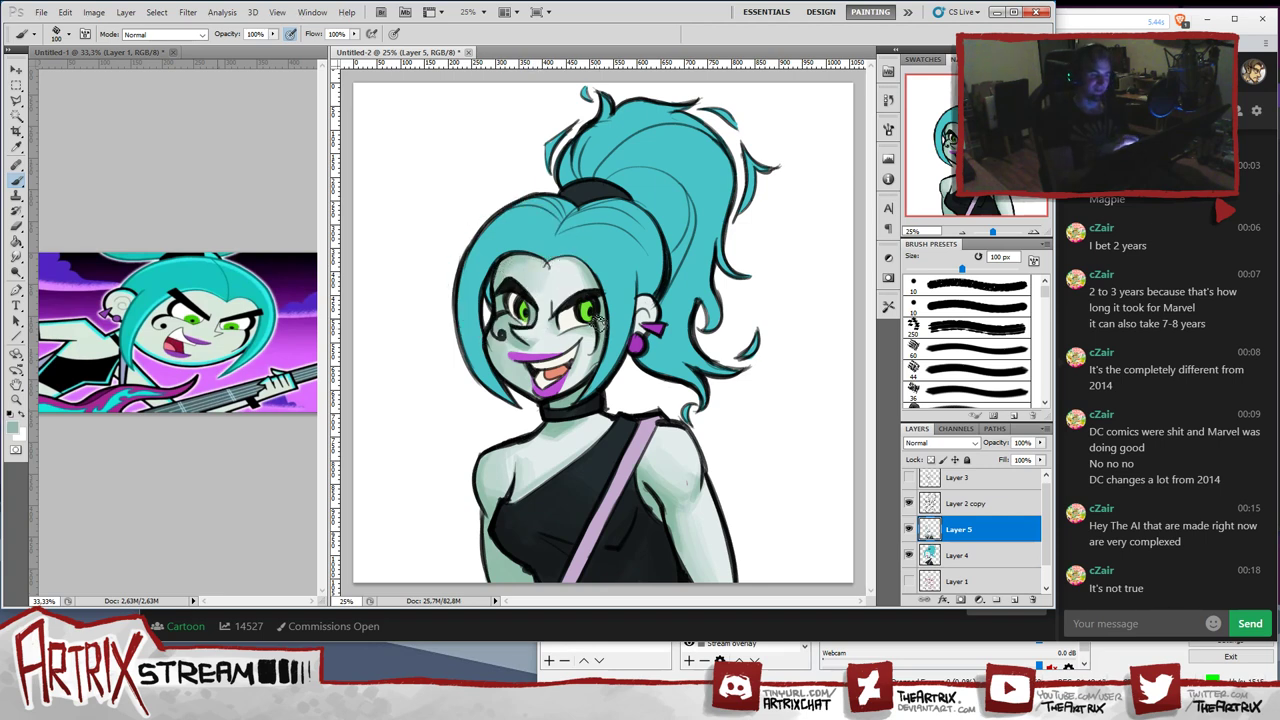
pyautogui.keyDown('alt'); pyautogui.click(532, 336); pyautogui.keyUp('alt')
pyautogui.keyDown('alt'); pyautogui.click(535, 341); pyautogui.keyUp('alt')
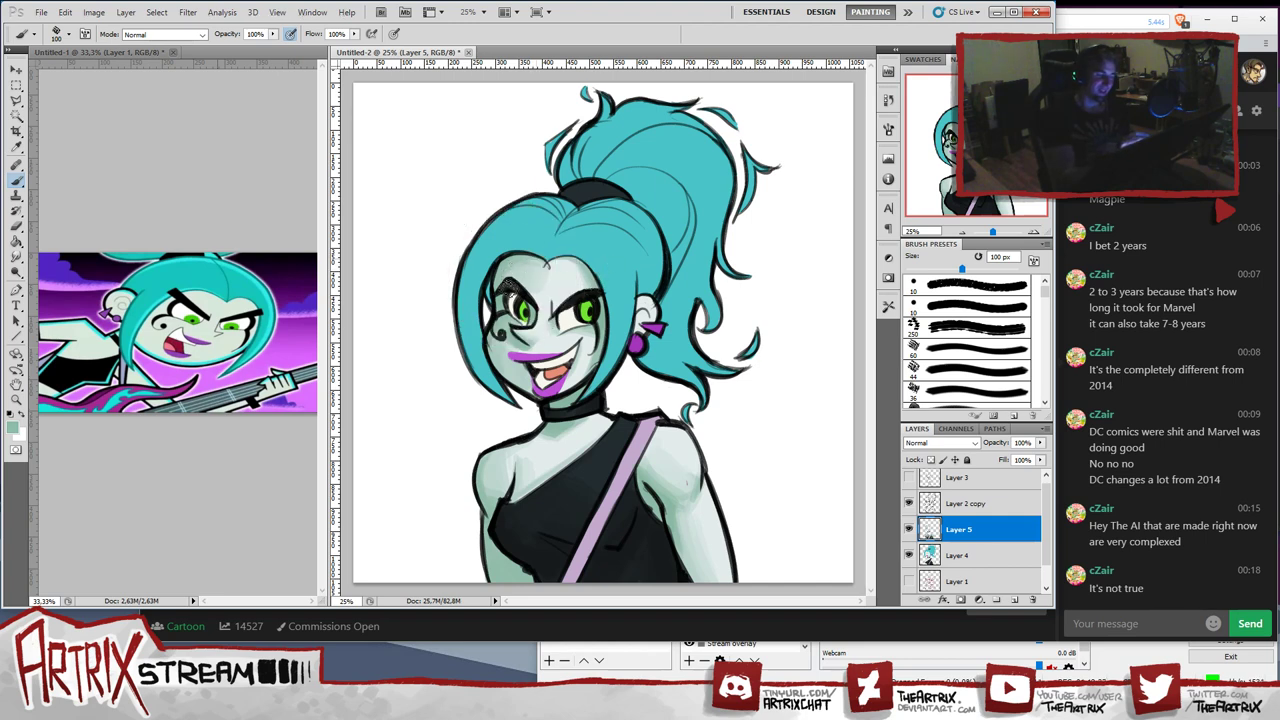
pyautogui.moveTo(520, 282); pyautogui.dragTo(492, 290)
# - Sample the teal of the hair and change it to the darker blue-teal #30a8b6 for hair shading
pyautogui.keyDown('alt'); pyautogui.click(503, 300); pyautogui.keyUp('alt')
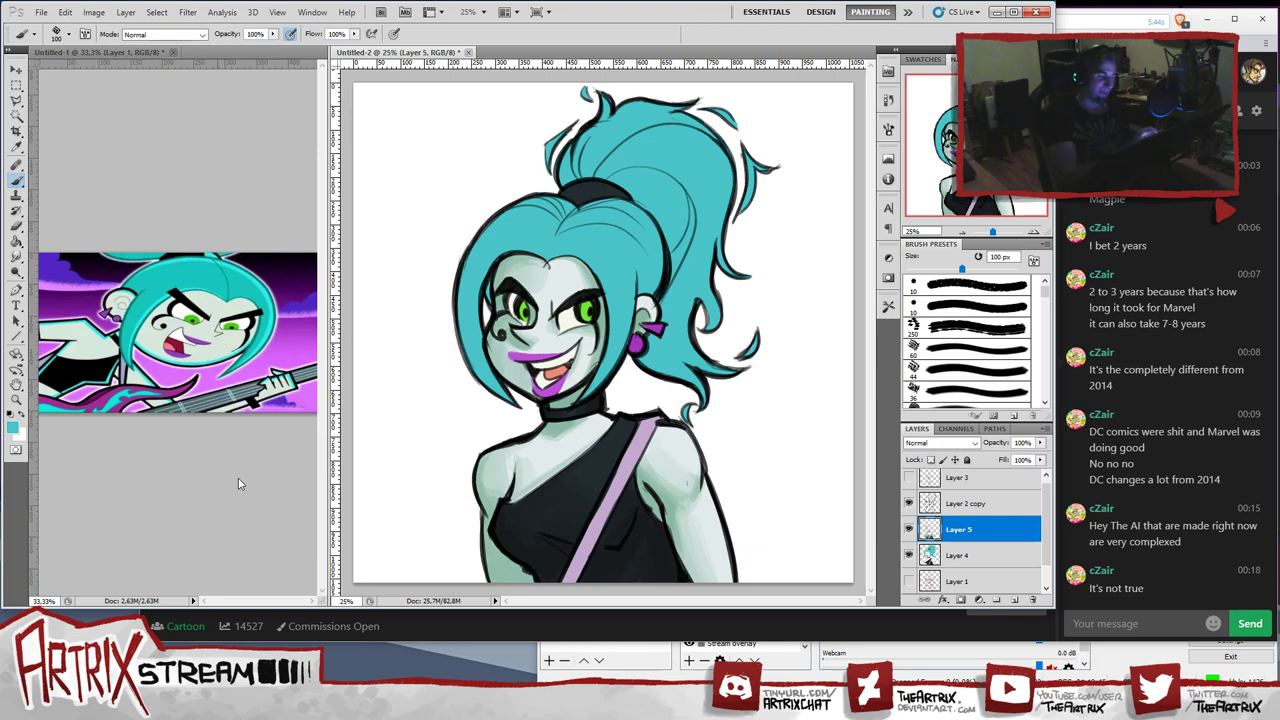
pyautogui.press('i')
pyautogui.click(12, 428)
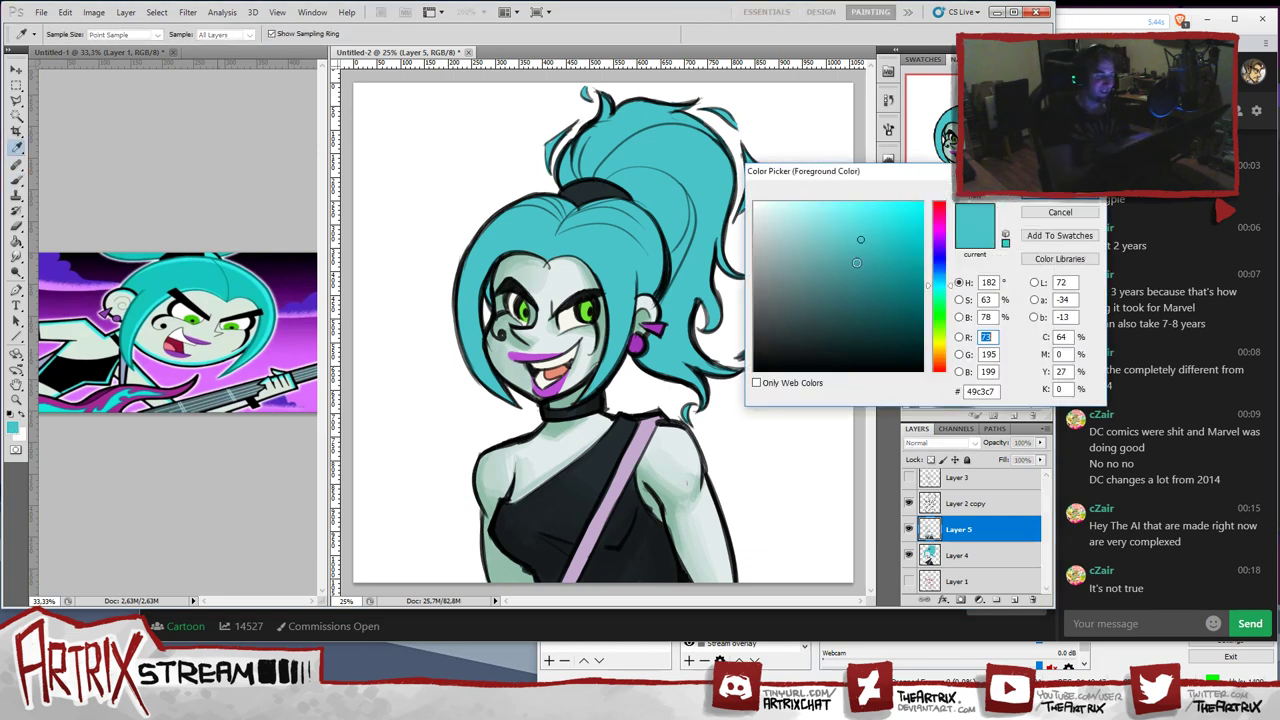
pyautogui.click(869, 246)
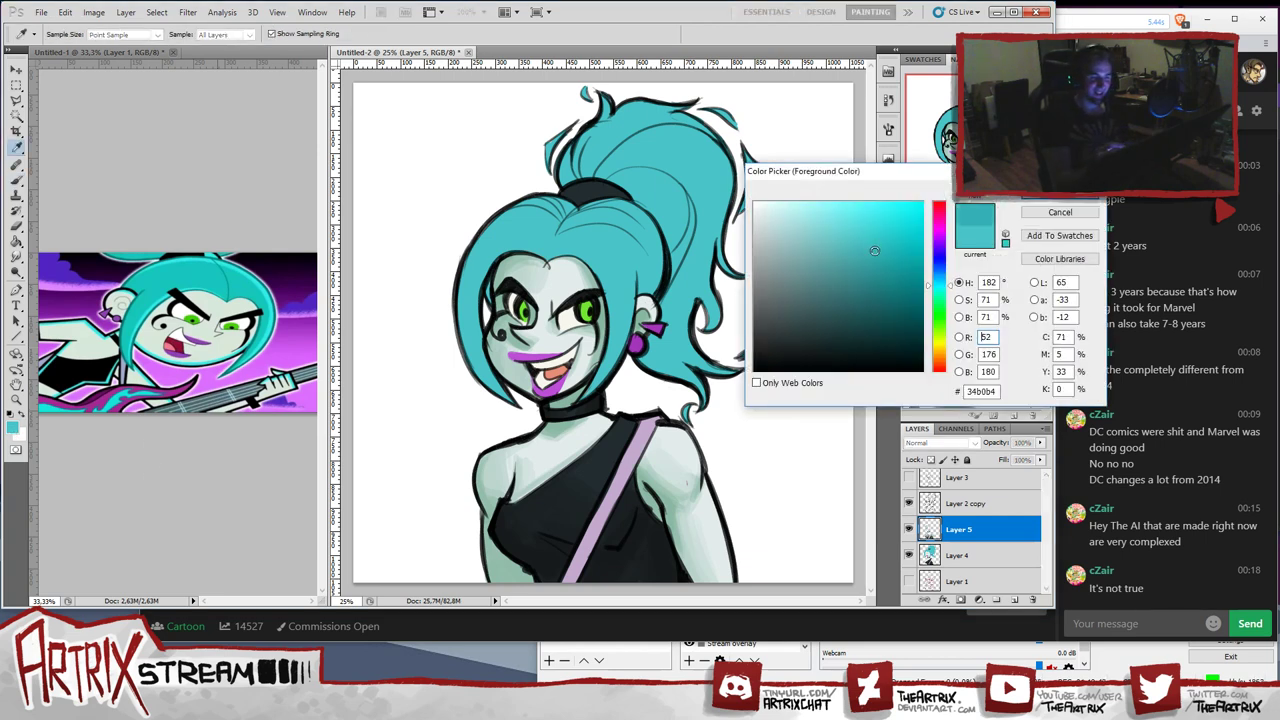
pyautogui.moveTo(874, 251); pyautogui.dragTo(878, 250)
pyautogui.moveTo(950, 287); pyautogui.dragTo(946, 290)
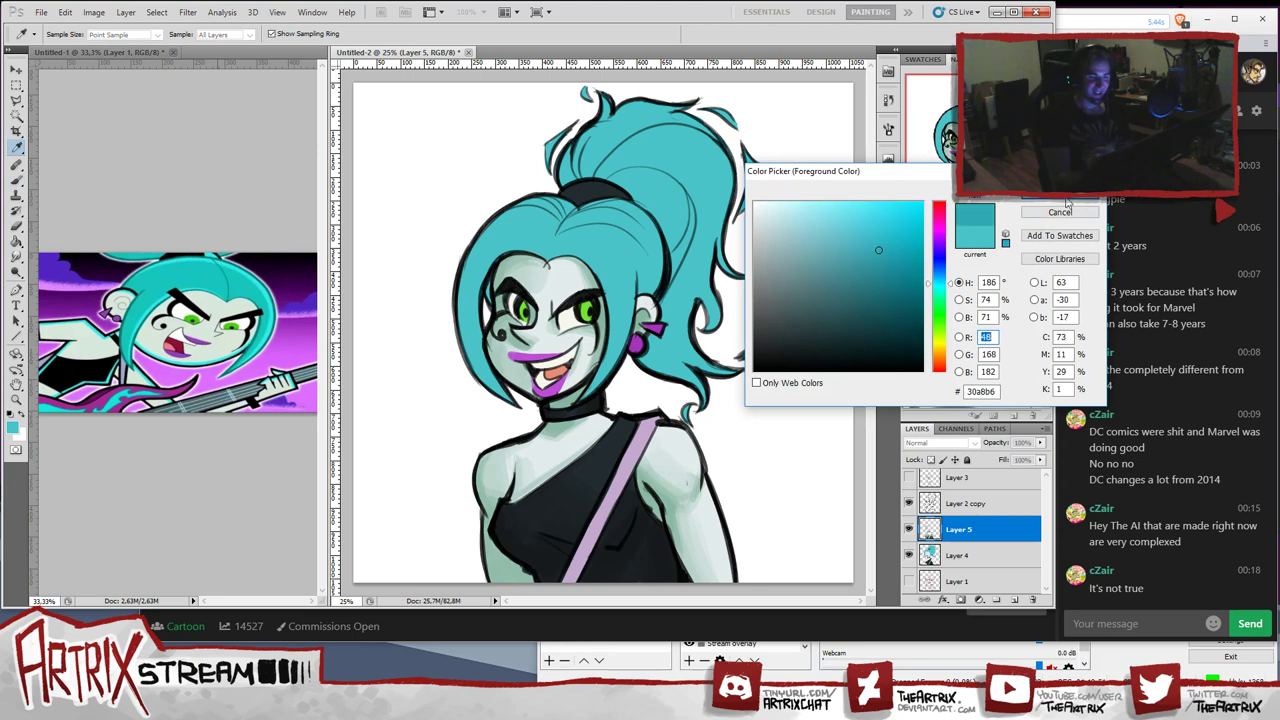
pyautogui.click(1066, 203)
pyautogui.press('b')
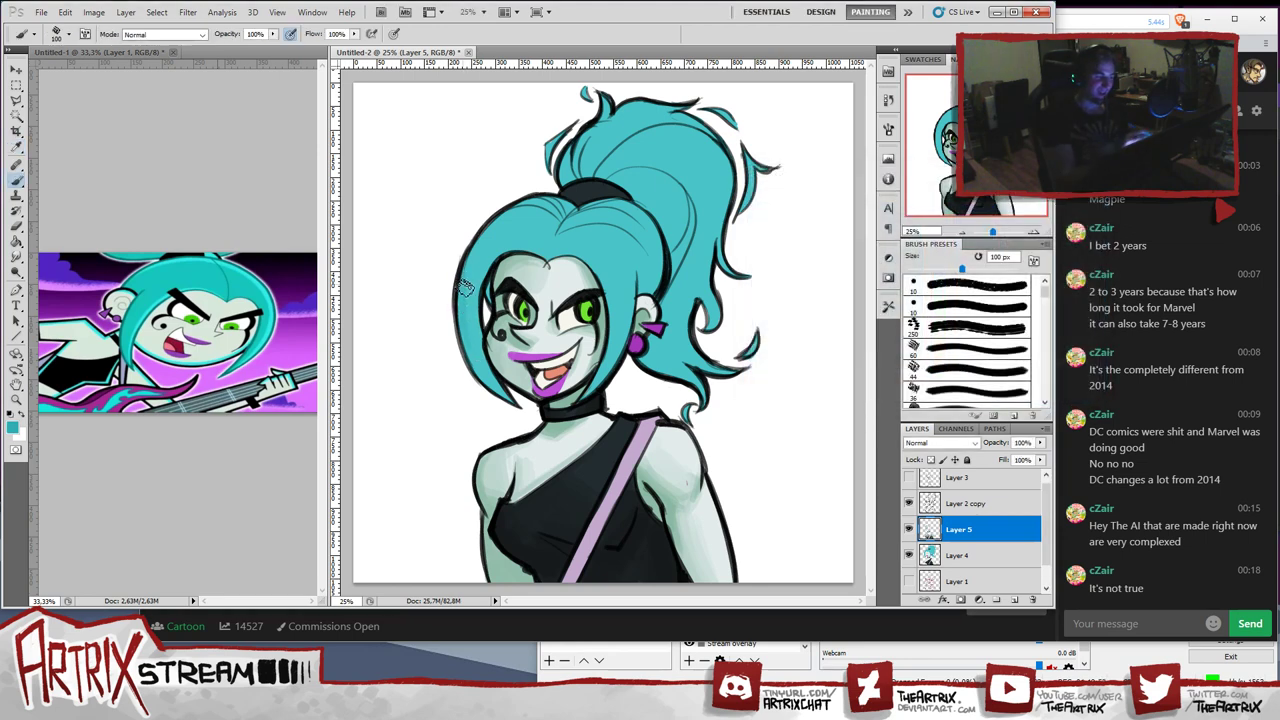
# - Enlarge the brush to 175 px and shade the long hair lock on the side of the face opposite the earring
pyautogui.press(']')
pyautogui.press(']')
pyautogui.press(']')
pyautogui.moveTo(459, 293); pyautogui.dragTo(503, 395)
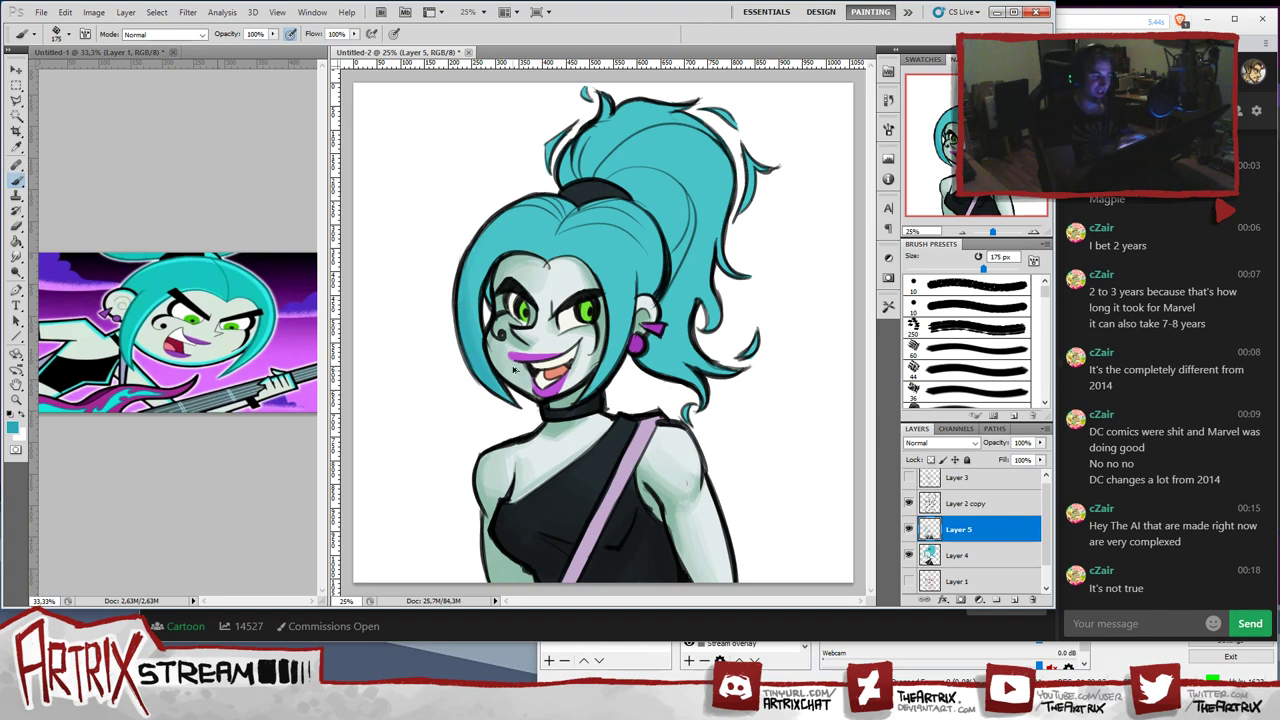
# - Shade the fringe and crown around the hair parting, varying the brush between 125 and 175 px
pyautogui.press('[')
pyautogui.press('[')
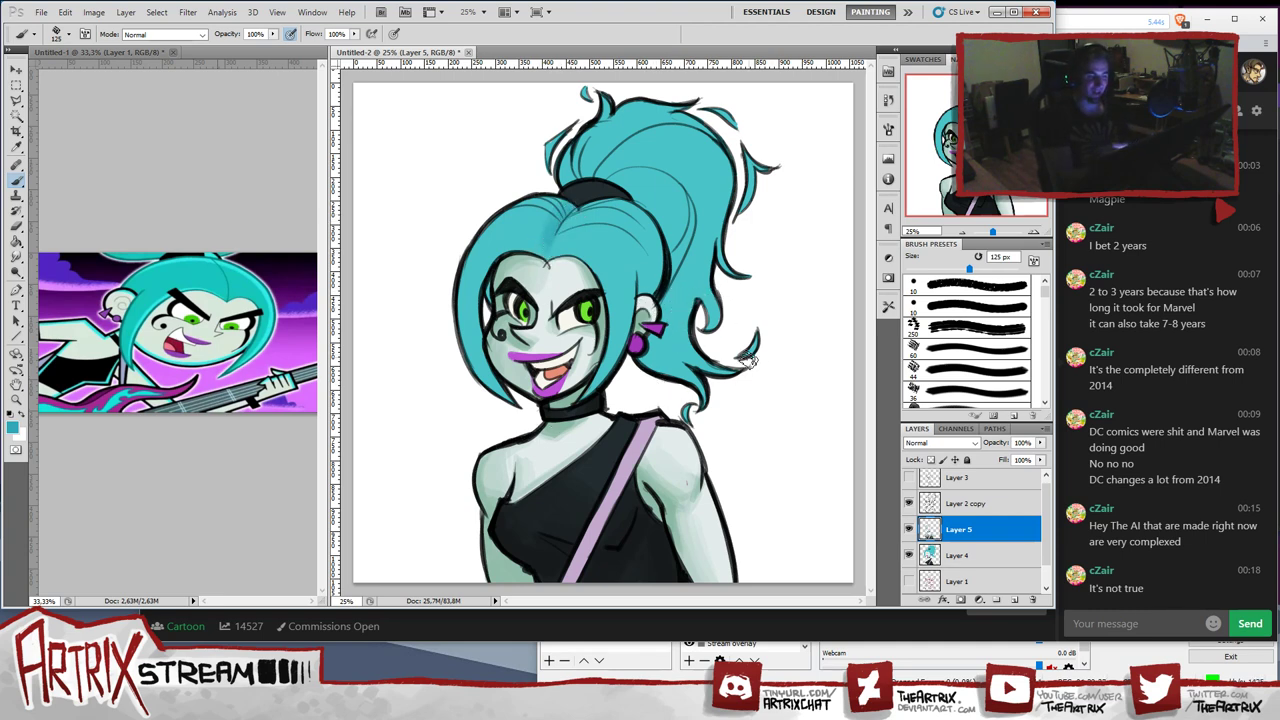
pyautogui.press(']')
pyautogui.press(']')
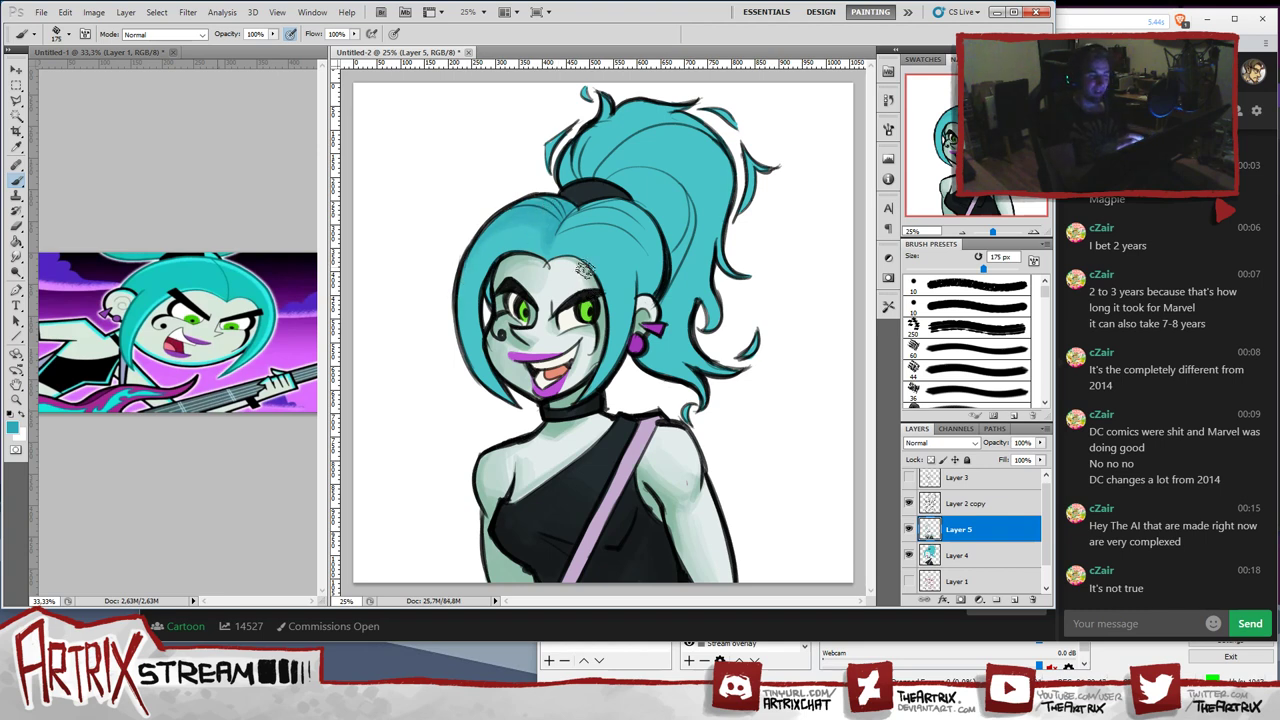
pyautogui.press('[')
pyautogui.press('[')
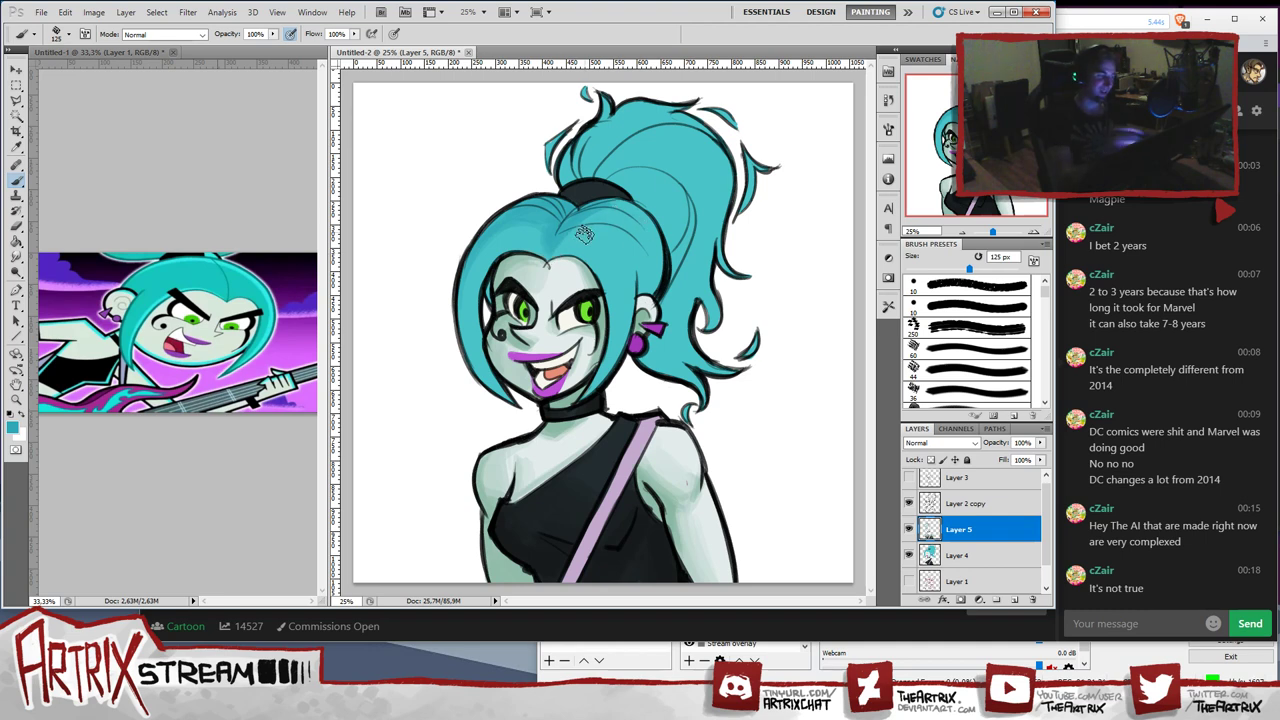
# - Shade the crown hair on the earring side with a 200 px brush, reducing it to 150 px for finer strokes
pyautogui.press(']')
pyautogui.press(']')
pyautogui.press(']')
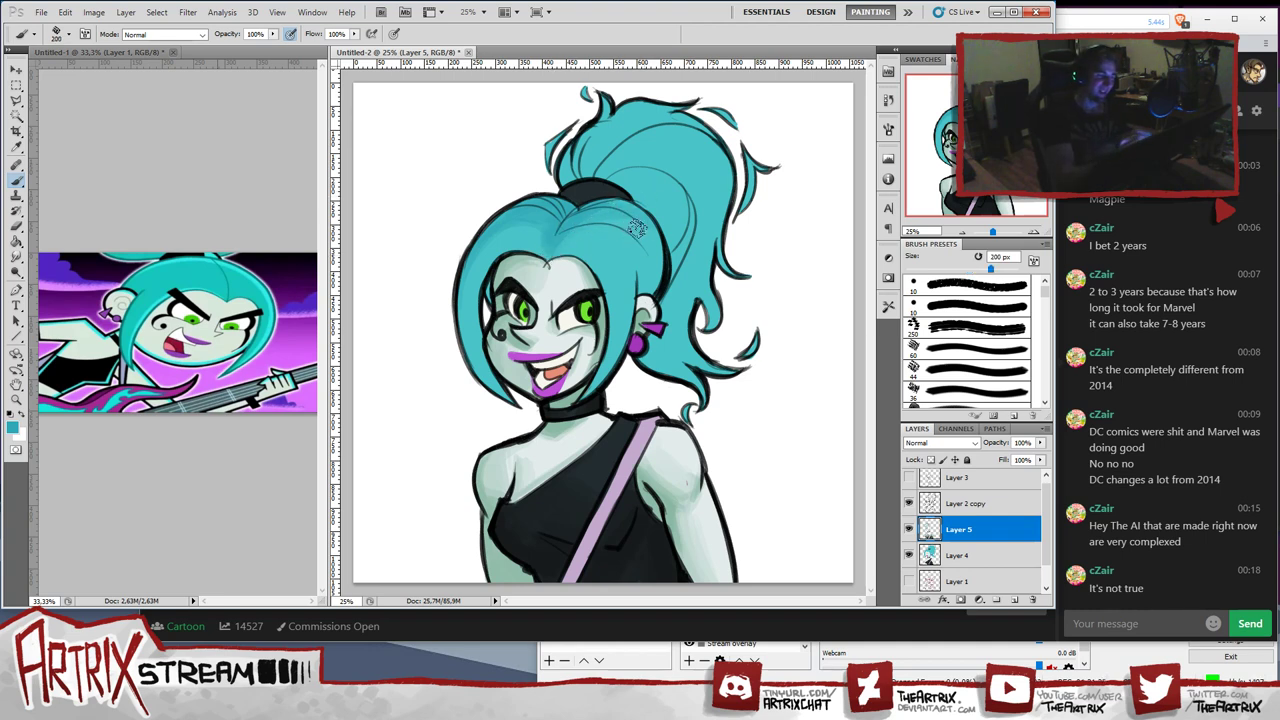
pyautogui.press('[')
pyautogui.press('[')
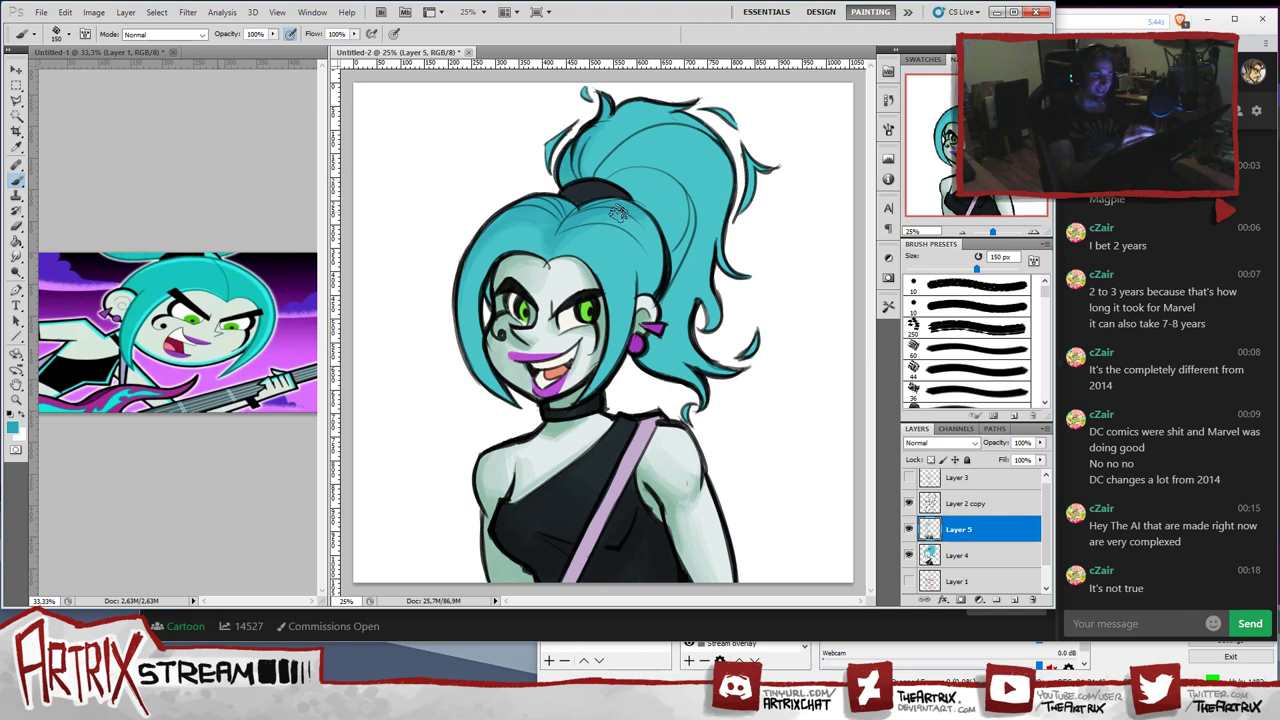
# - Reduce the brush to 80 px, then 90 px, and shade the hair around the black ponytail band
pyautogui.press('[')
pyautogui.press('[')
pyautogui.press('[')
pyautogui.press('[')
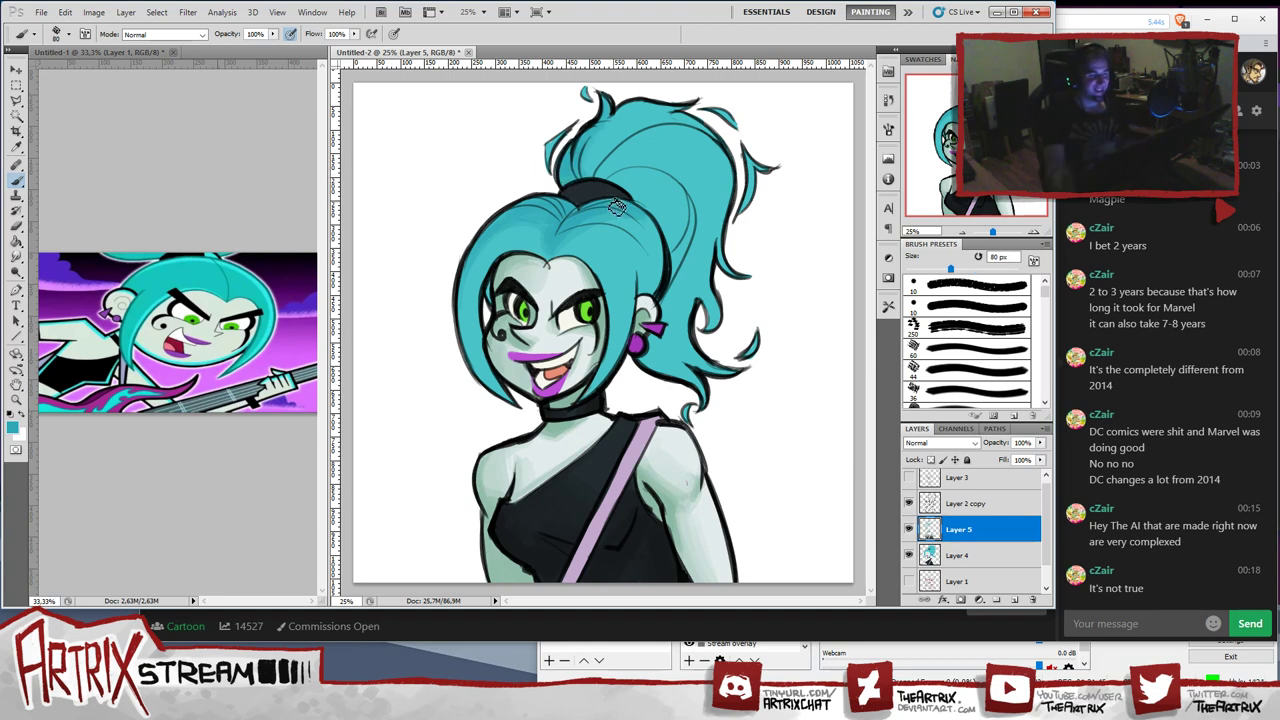
pyautogui.press(']')
pyautogui.press(']')
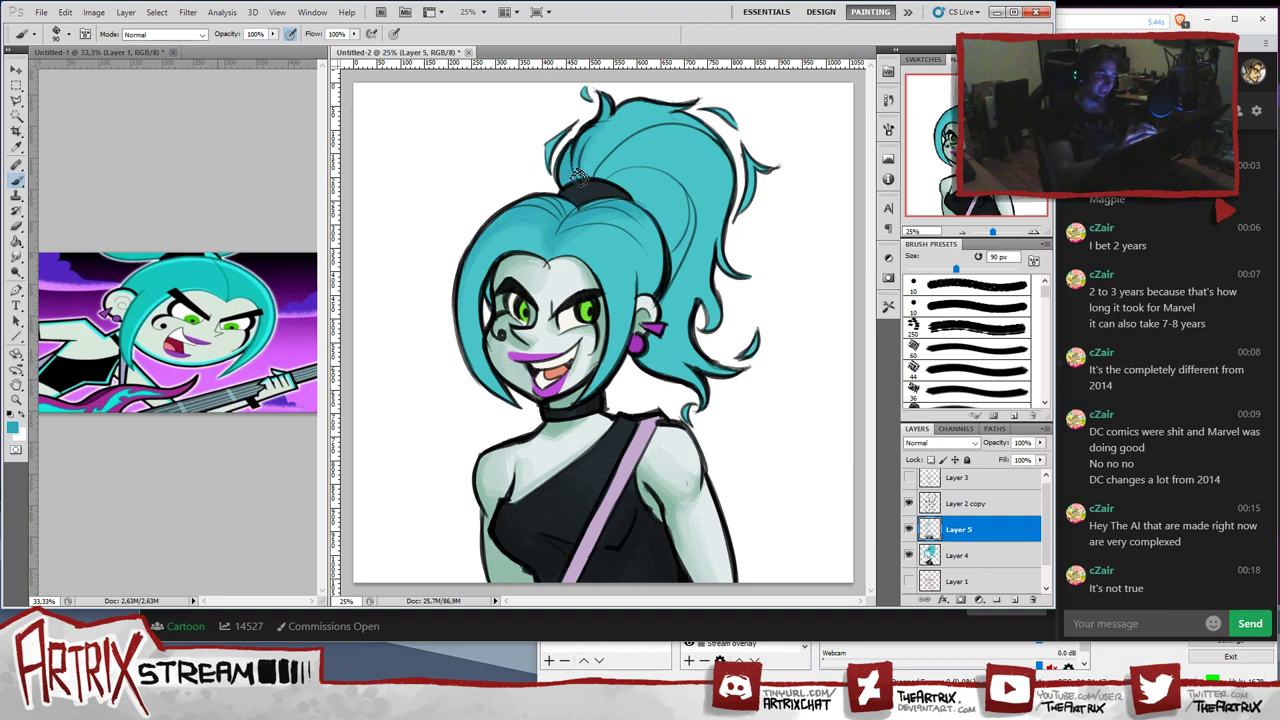
# - Enlarge the brush to 150 px and shade the ponytail from the hair band along its inner strands
pyautogui.press(']')
pyautogui.press(']')
pyautogui.press(']')
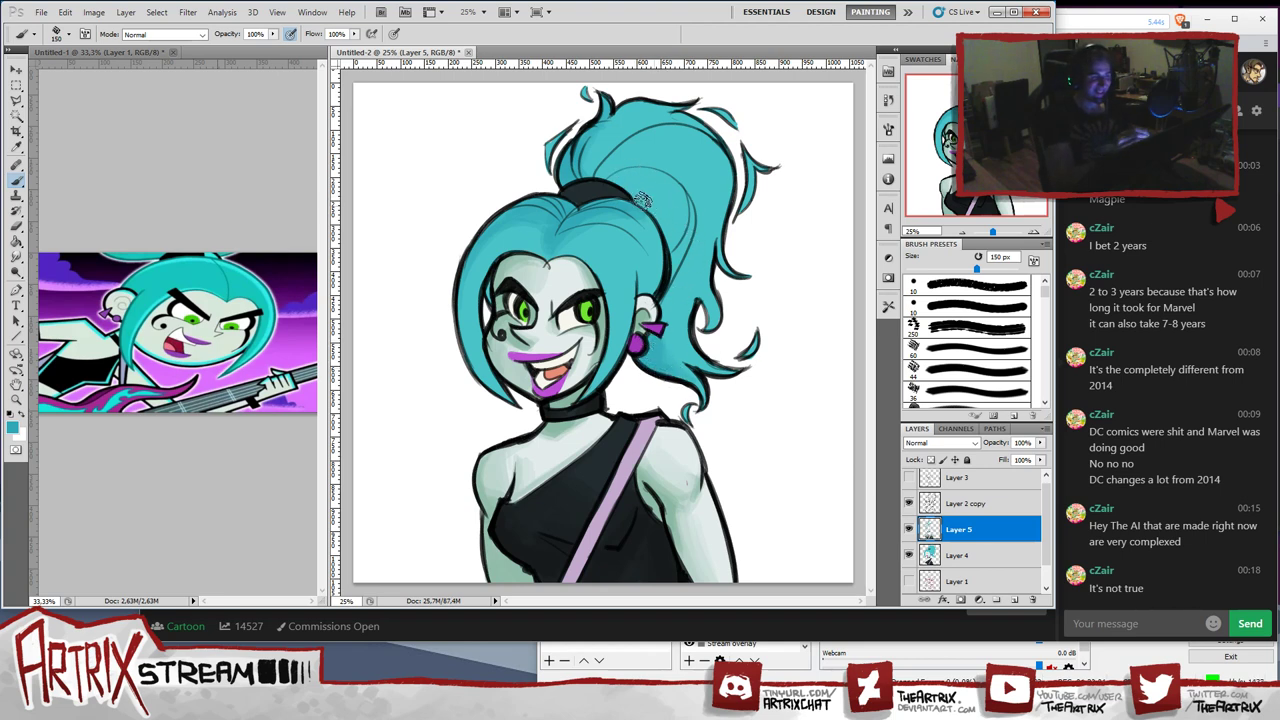
pyautogui.moveTo(642, 199); pyautogui.dragTo(675, 224)
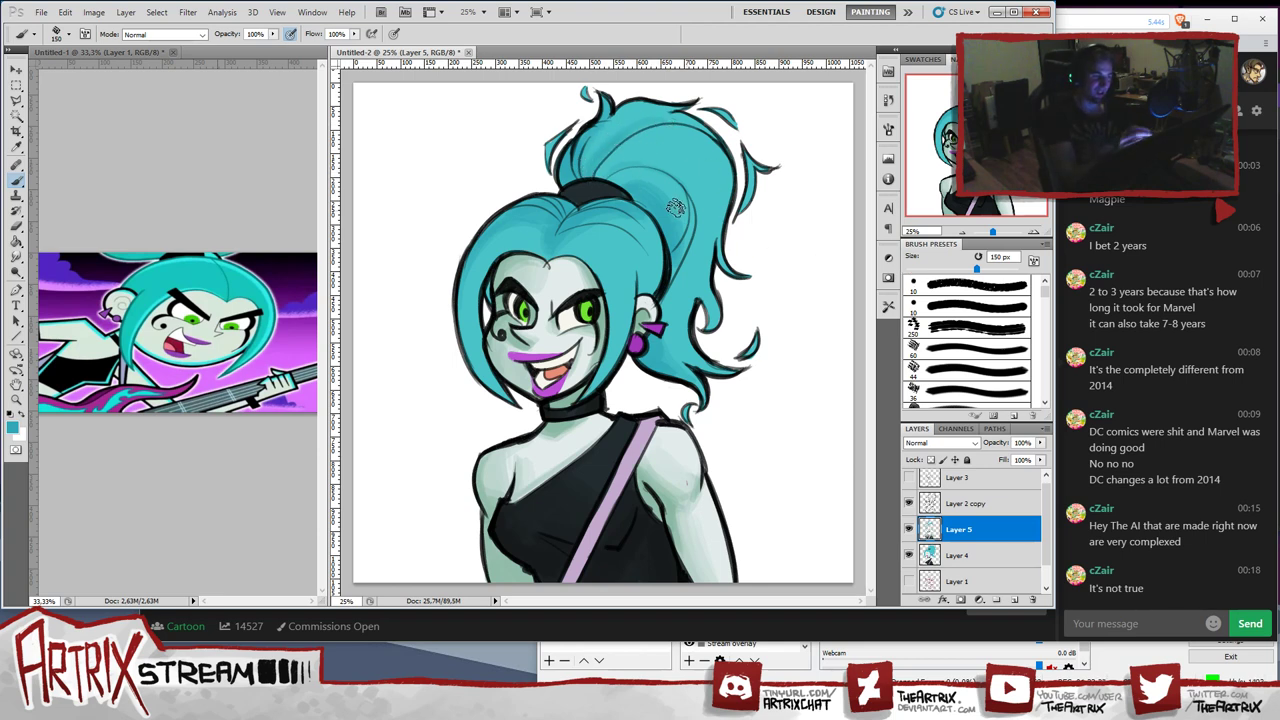
# - Continue shading the ponytail's upper strands, varying the brush between 100 and 175 px and finishing at 150 px
pyautogui.press('[')
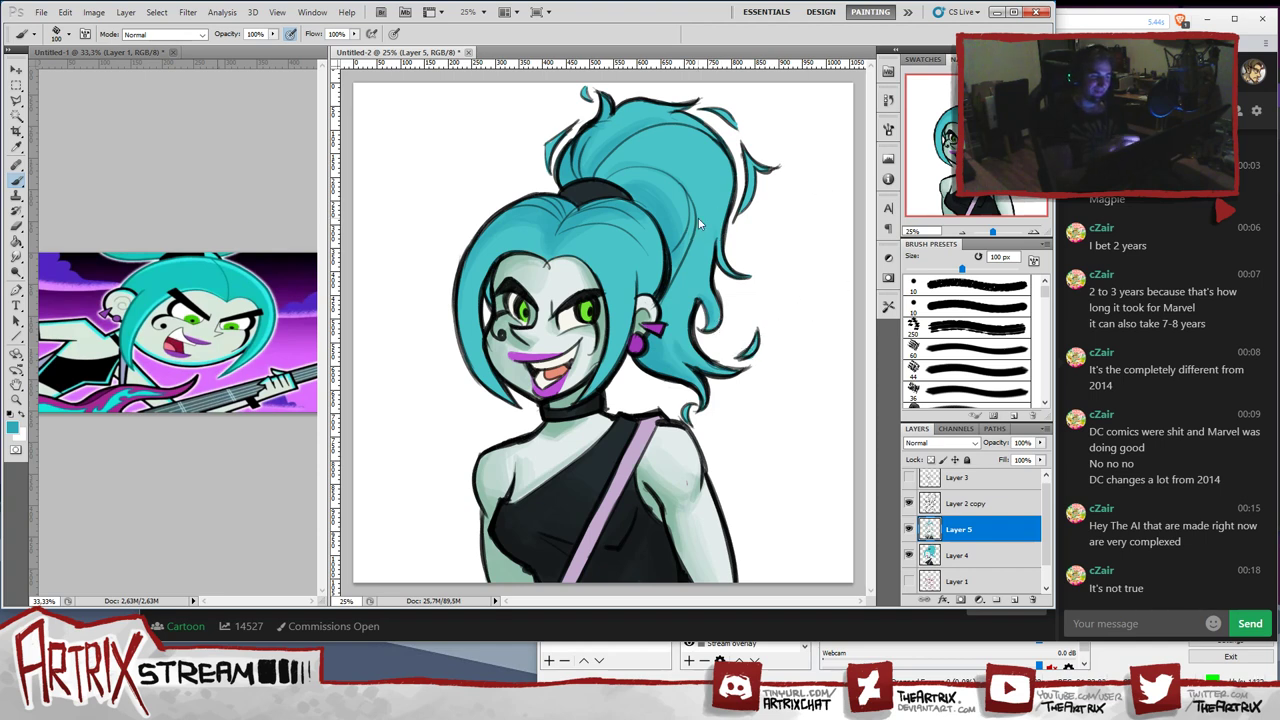
pyautogui.press(']')
pyautogui.press(']')
pyautogui.press(']')
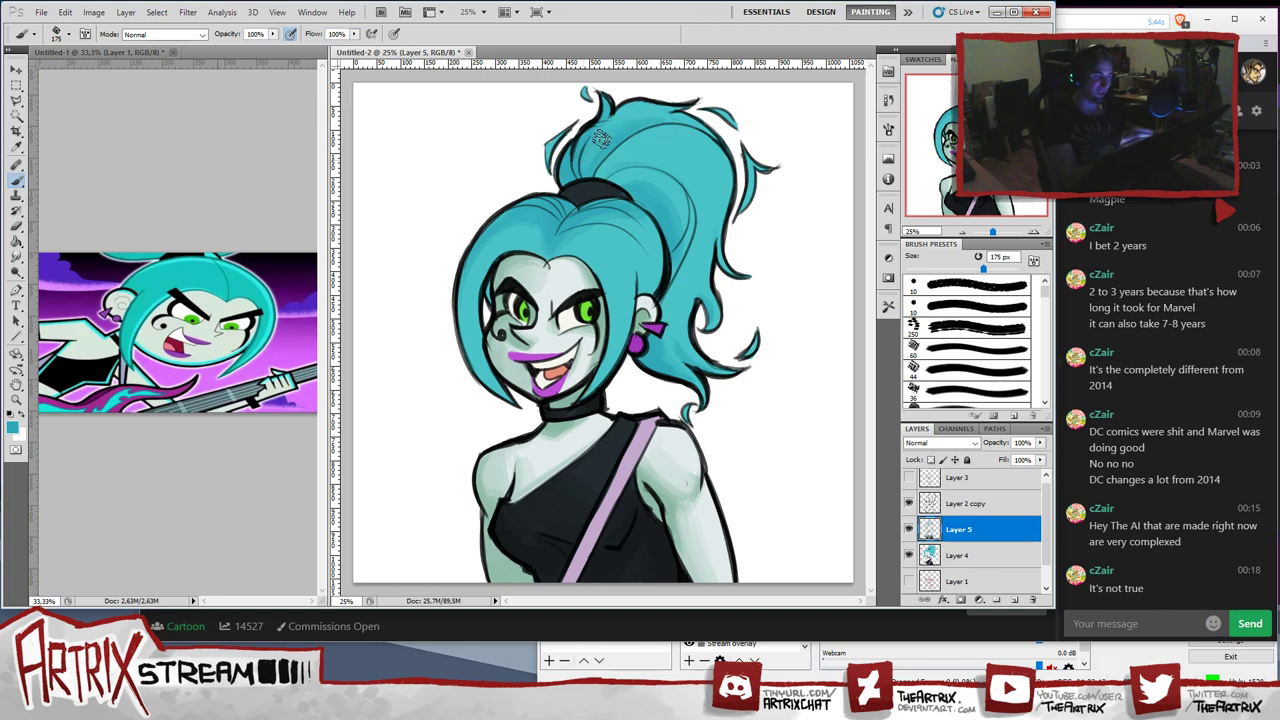
pyautogui.press('[')
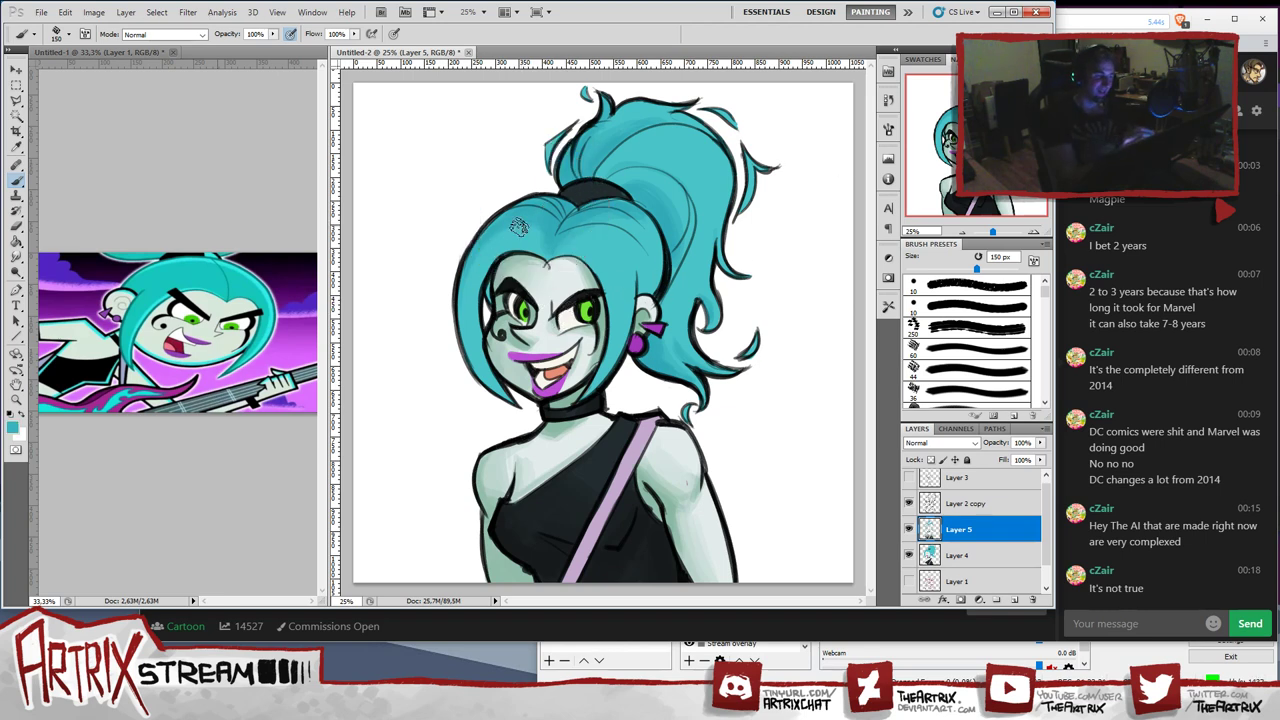
# - Darken the hair shadow colour to #219ea9 and deepen the hair shadows with a 100 px brush
pyautogui.click(12, 426)
pyautogui.moveTo(875, 248); pyautogui.dragTo(882, 255)
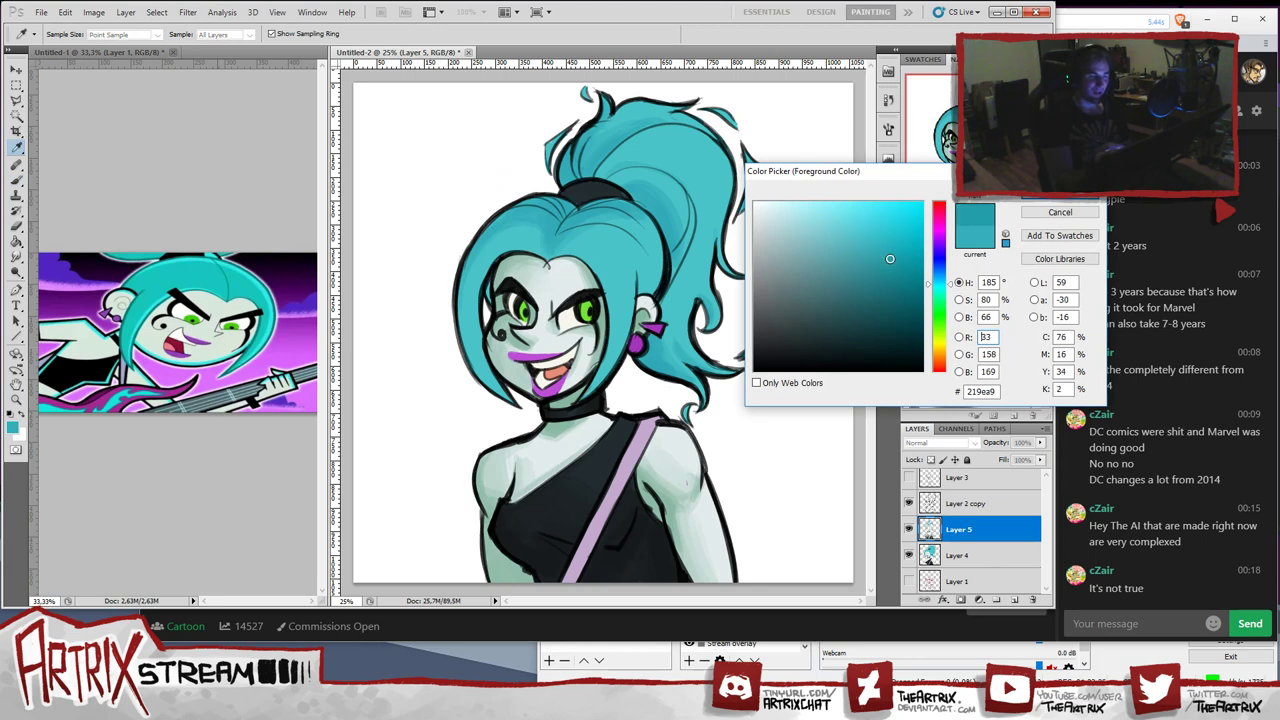
pyautogui.click(1058, 200)
pyautogui.press('[')
pyautogui.press('[')
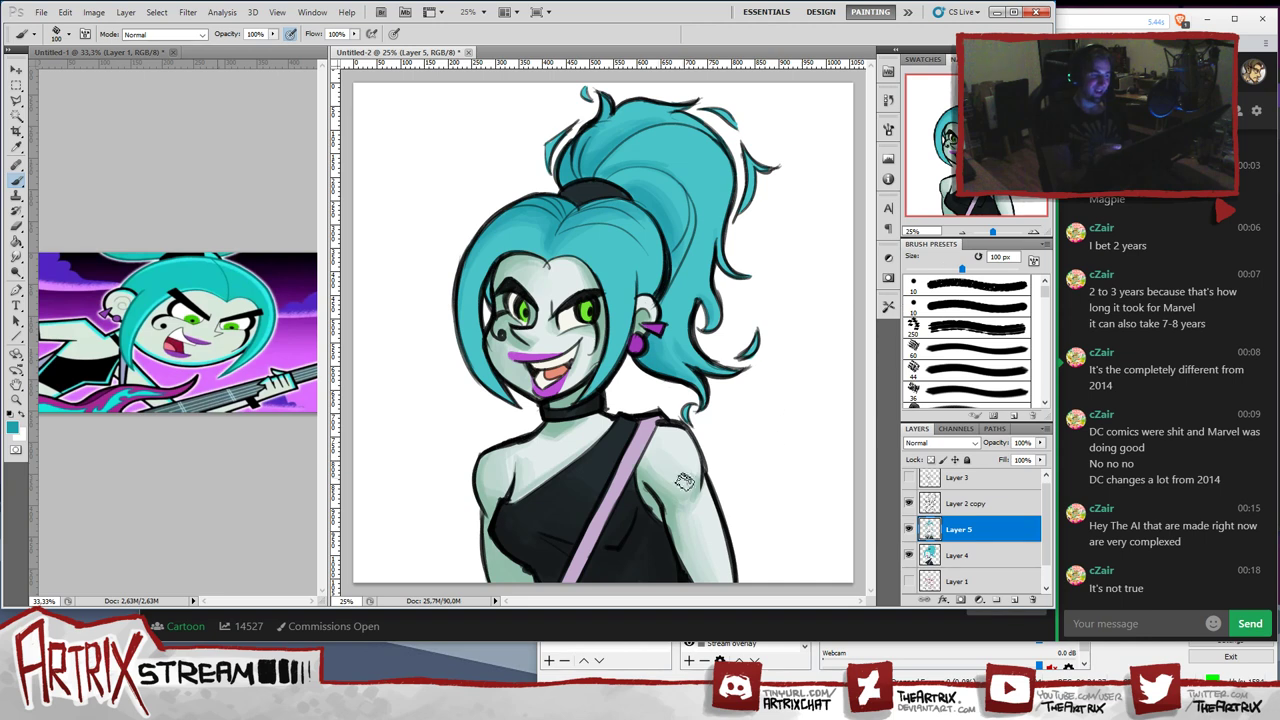
# - Sample the shoulder strap's lilac and darken it to #a28bac for shading the strap
pyautogui.keyDown('alt'); pyautogui.click(621, 480); pyautogui.keyUp('alt')
pyautogui.click(14, 426)
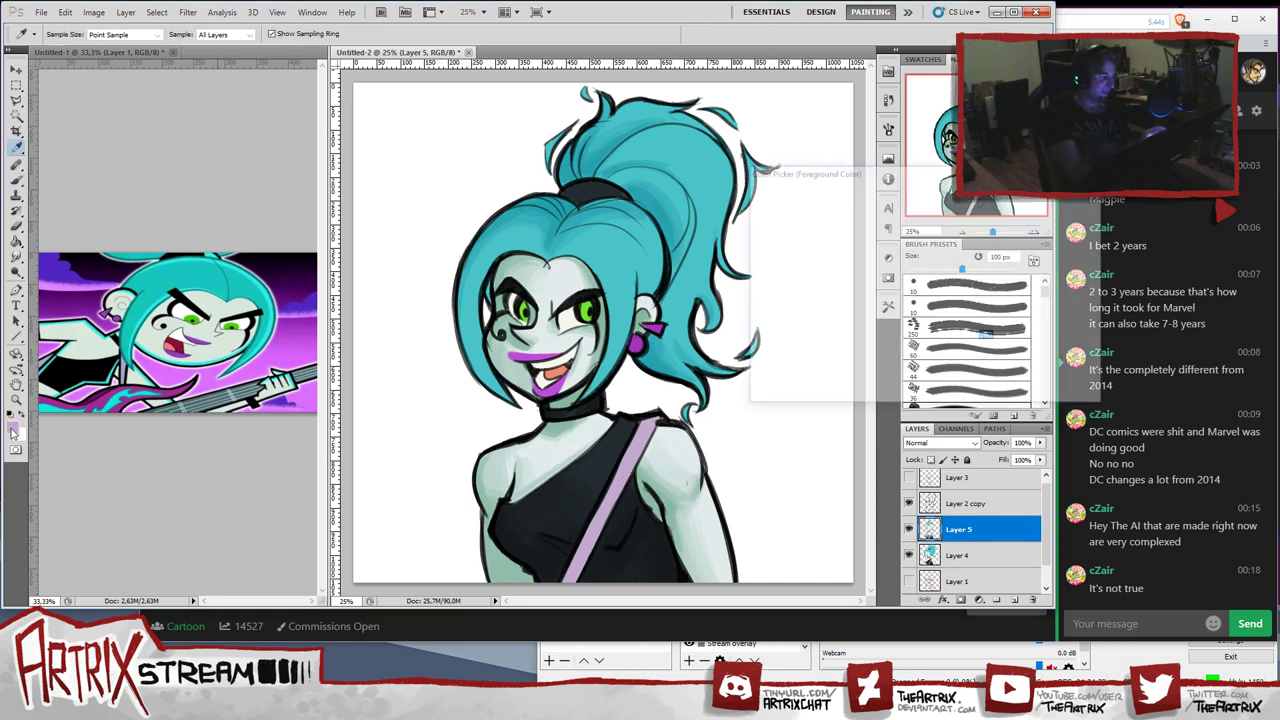
pyautogui.moveTo(789, 238); pyautogui.dragTo(786, 257)
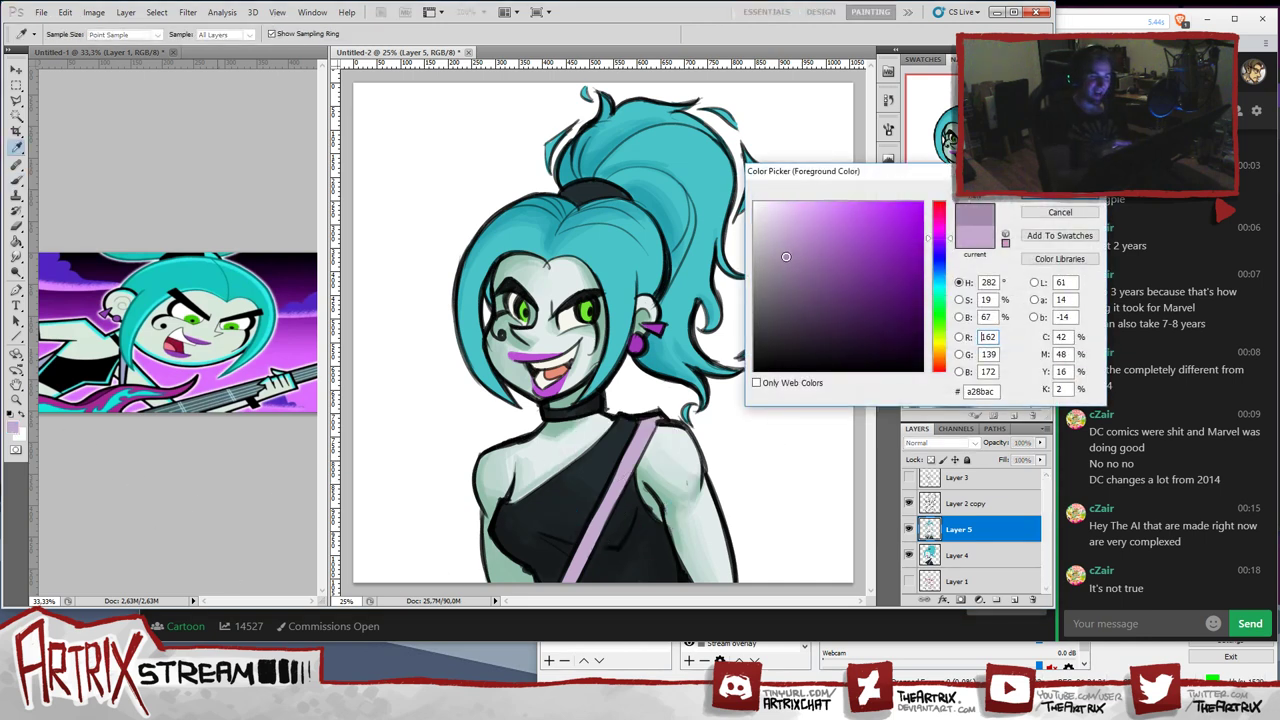
pyautogui.press('Return')
pyautogui.press('b')
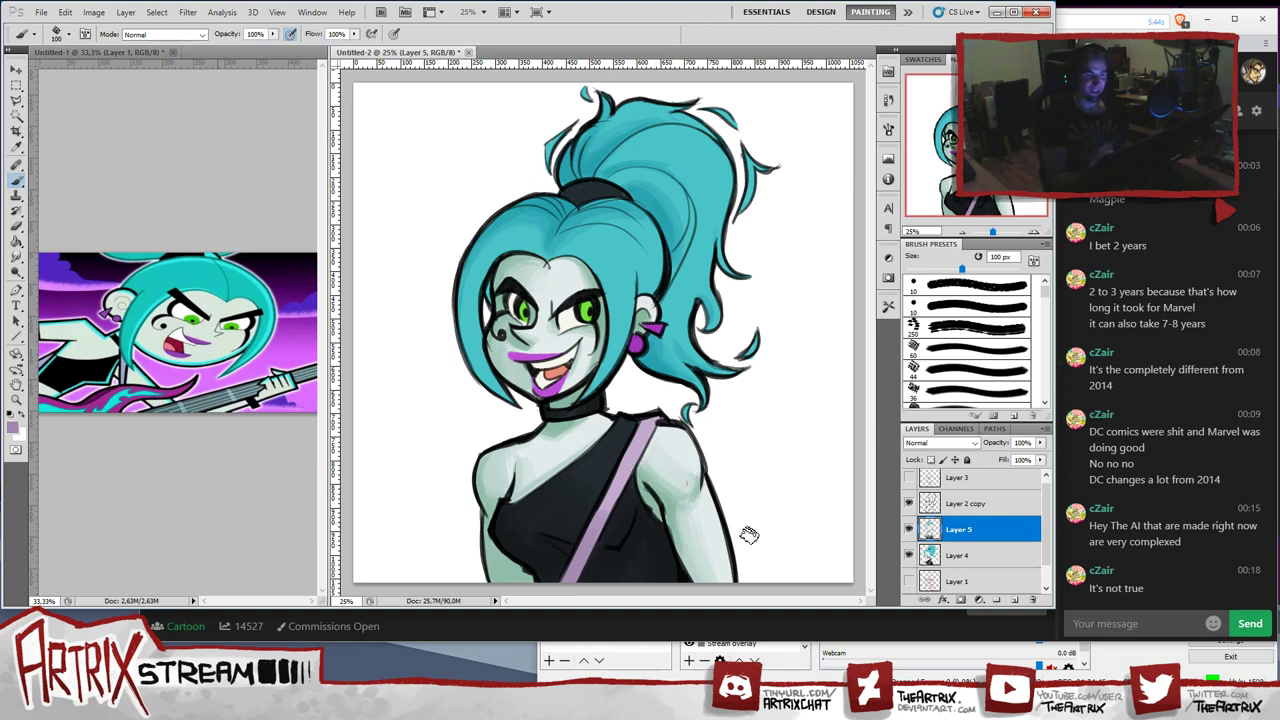
# - Adjust the strap shadow colour to #b797c5 and further to #8f6e9d, shading the lilac strap with a 100 px brush
pyautogui.click(12, 427)
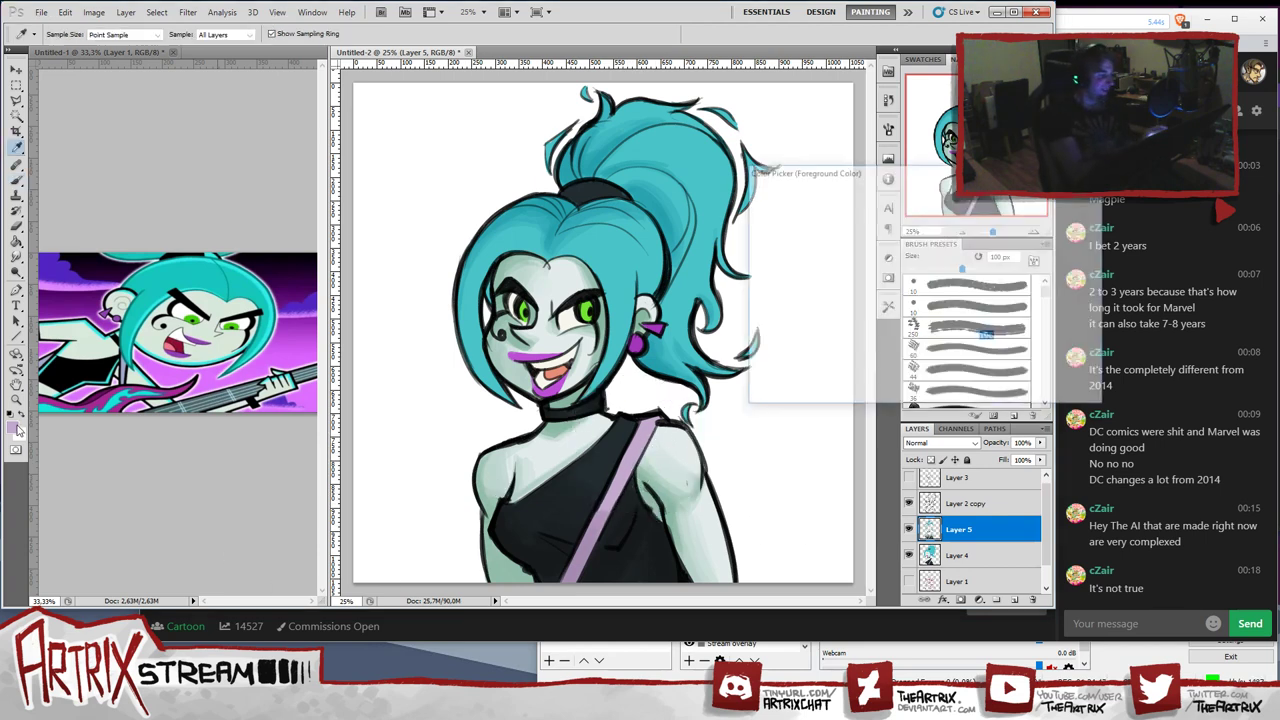
pyautogui.moveTo(781, 235); pyautogui.dragTo(793, 240)
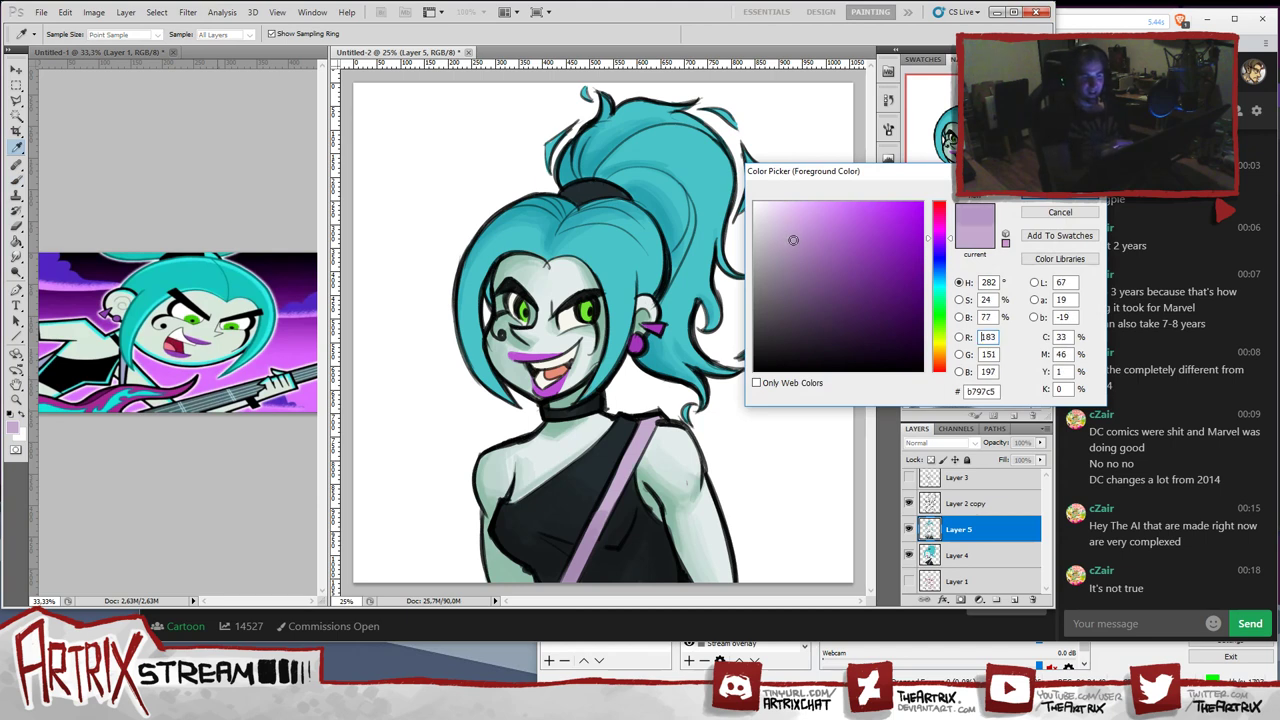
pyautogui.click(1046, 197)
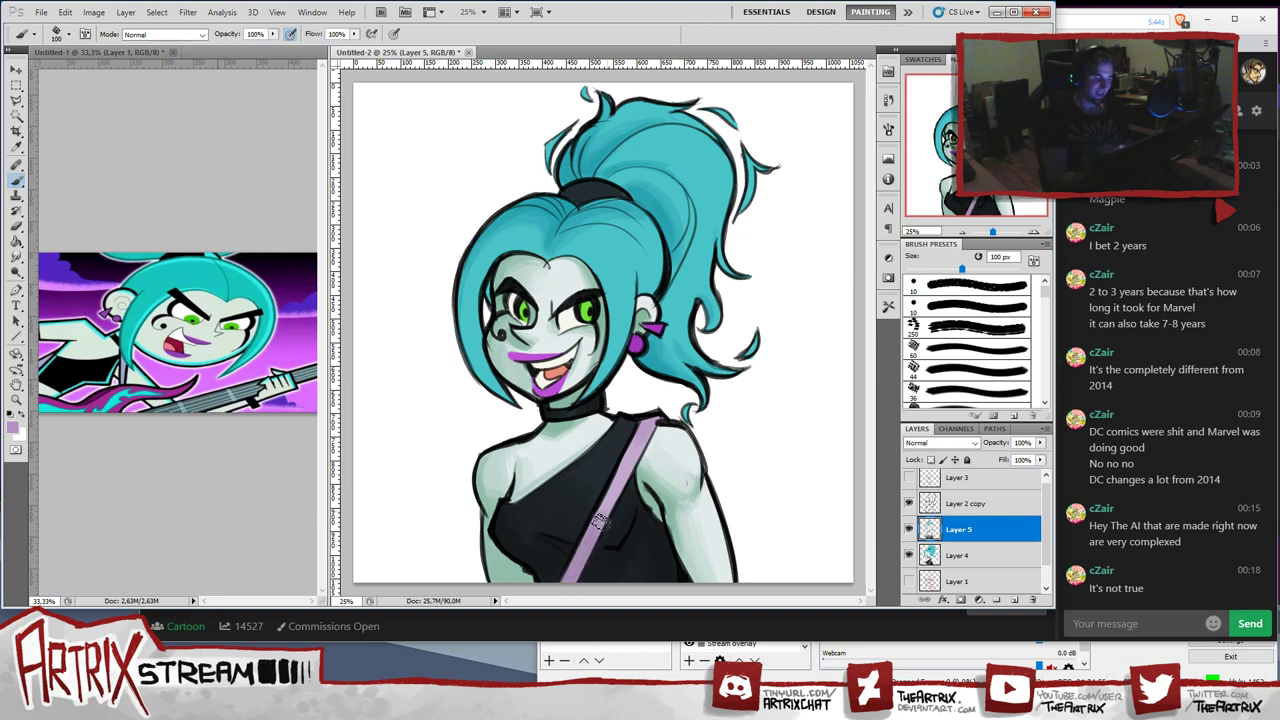
pyautogui.click(13, 427)
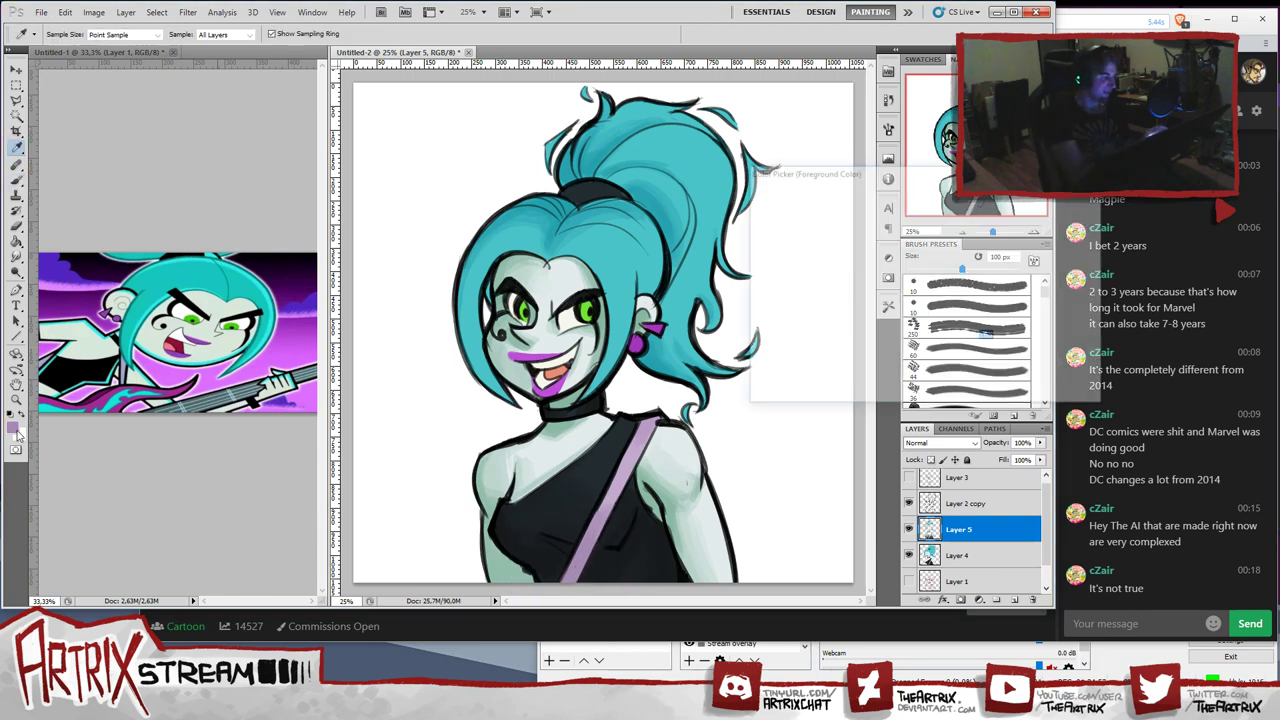
pyautogui.moveTo(791, 259); pyautogui.dragTo(801, 269)
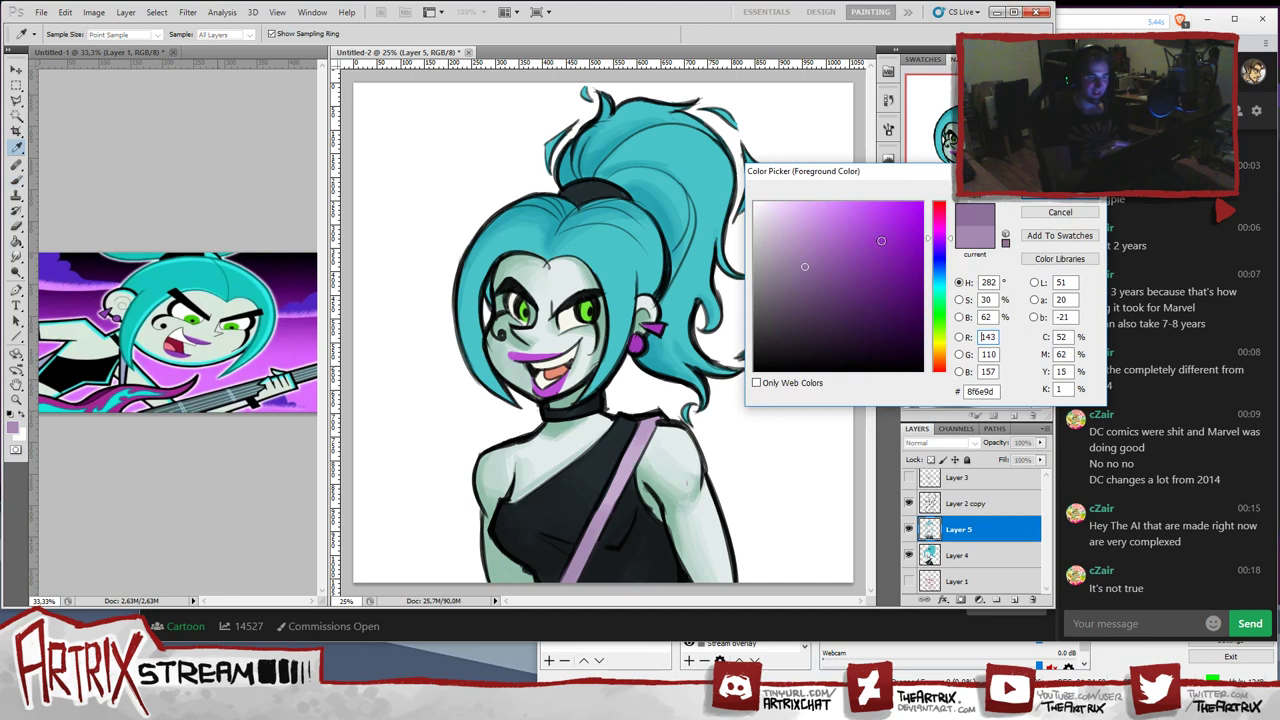
pyautogui.press('Return')
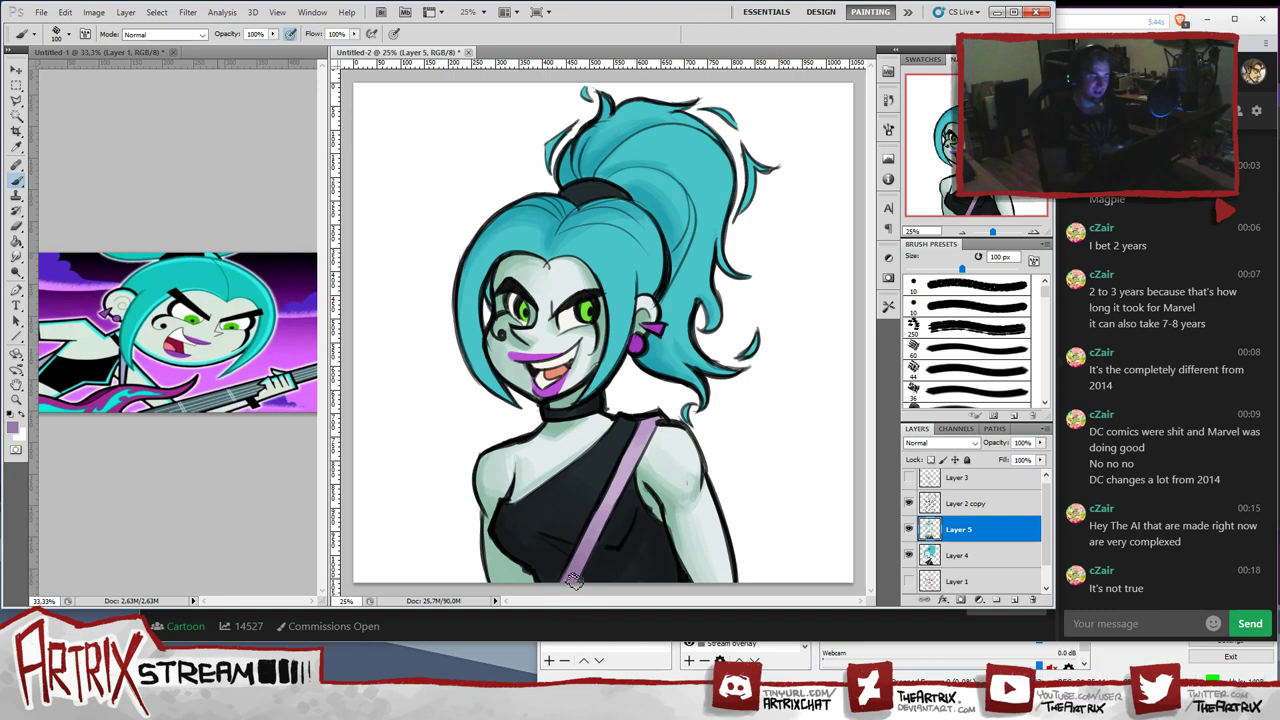
# - Sample the off-white of the eye, darken it to #dcdcbd and shade the eye whites with a 70 px brush
pyautogui.keyDown('alt'); pyautogui.click(567, 314); pyautogui.keyUp('alt')
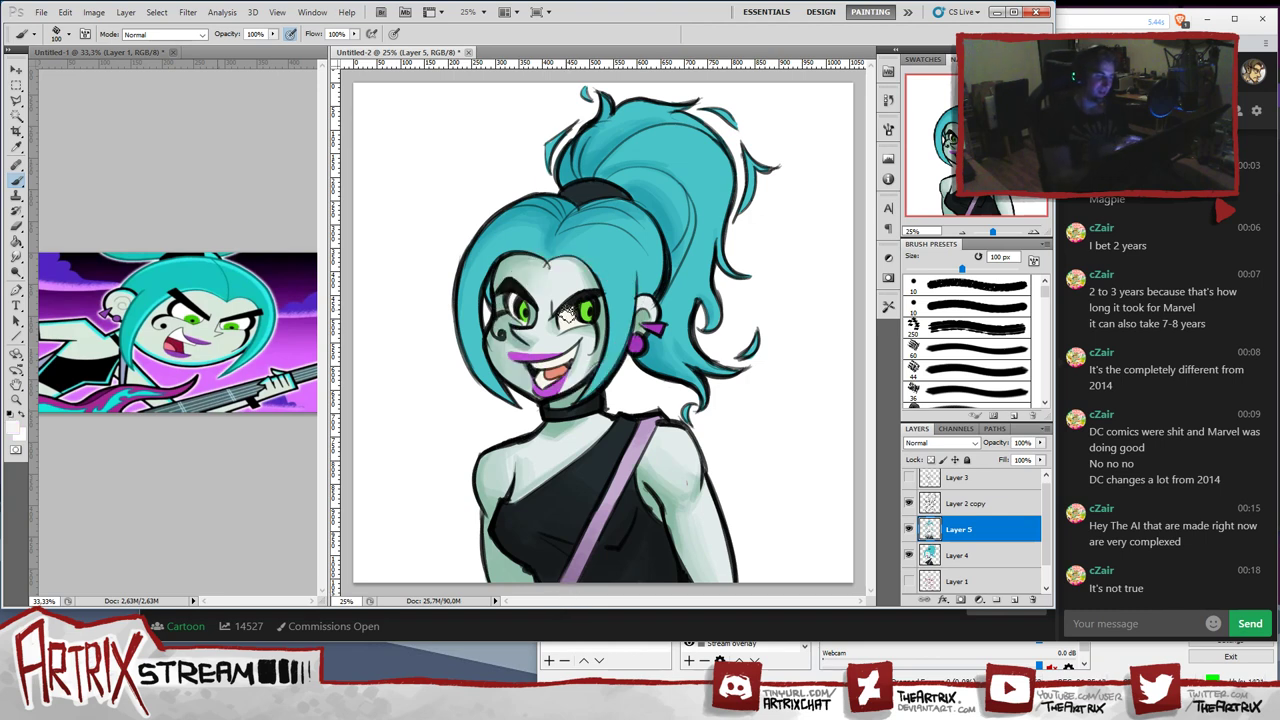
pyautogui.click(13, 425)
pyautogui.click(770, 224)
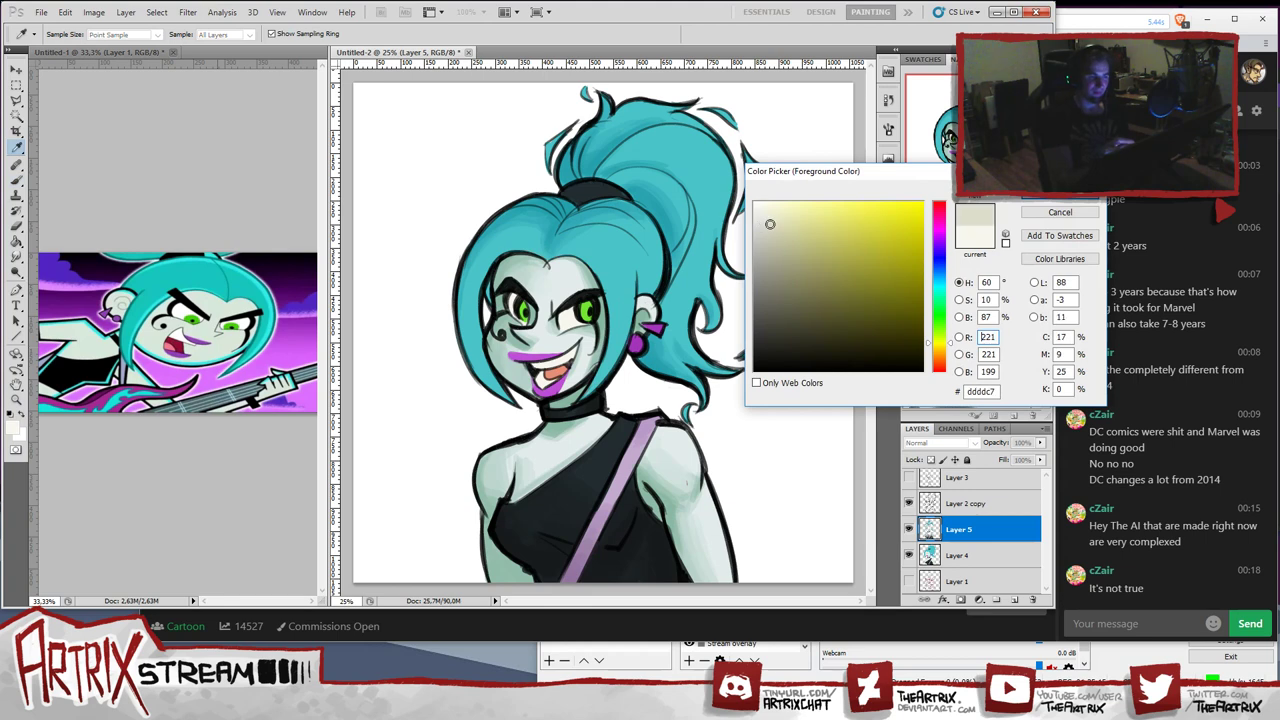
pyautogui.click(1031, 199)
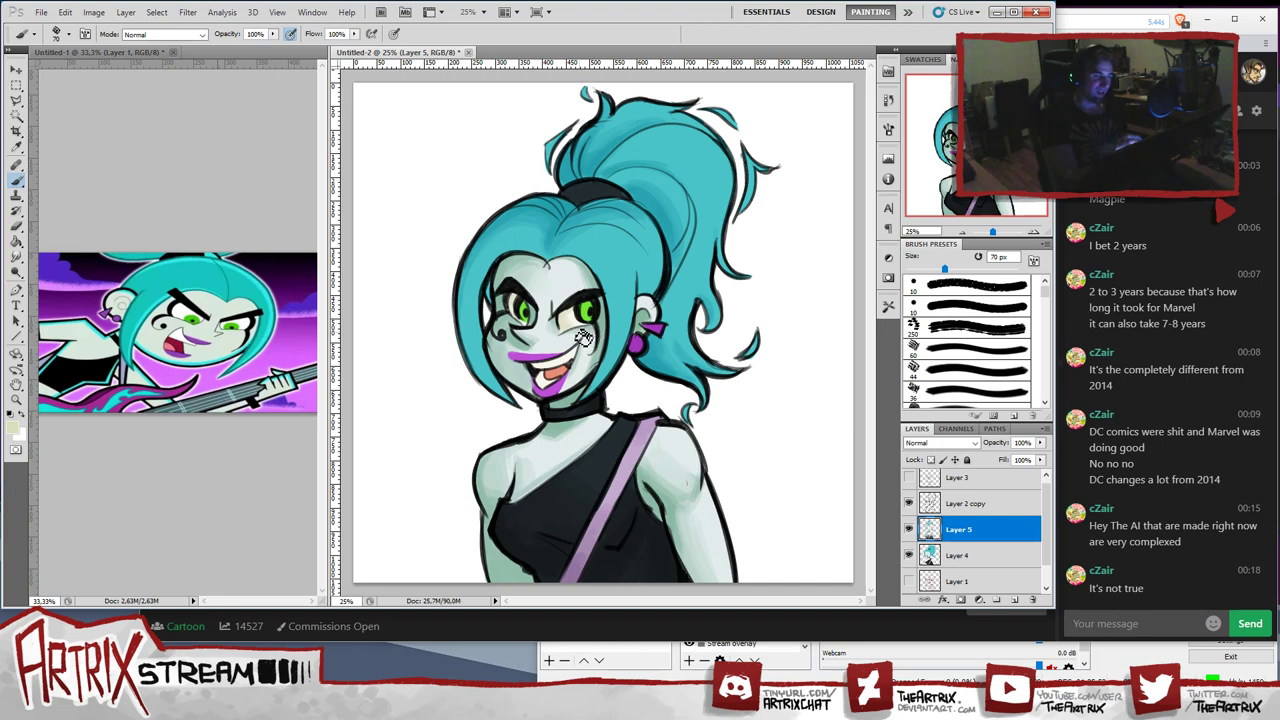
# - Darken the eye-white shadow colour in two stages to a greyish olive and deepen the shadows in both eyes
pyautogui.press('i')
pyautogui.click(12, 430)
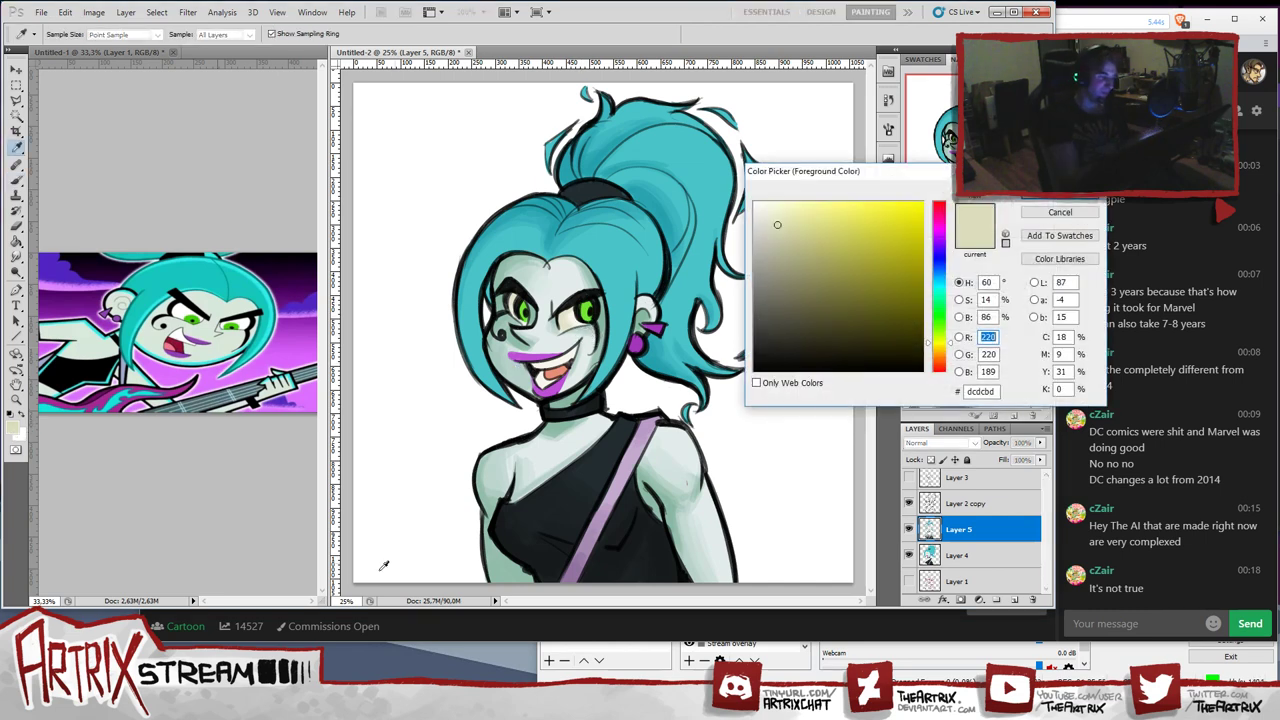
pyautogui.moveTo(780, 231); pyautogui.dragTo(788, 246)
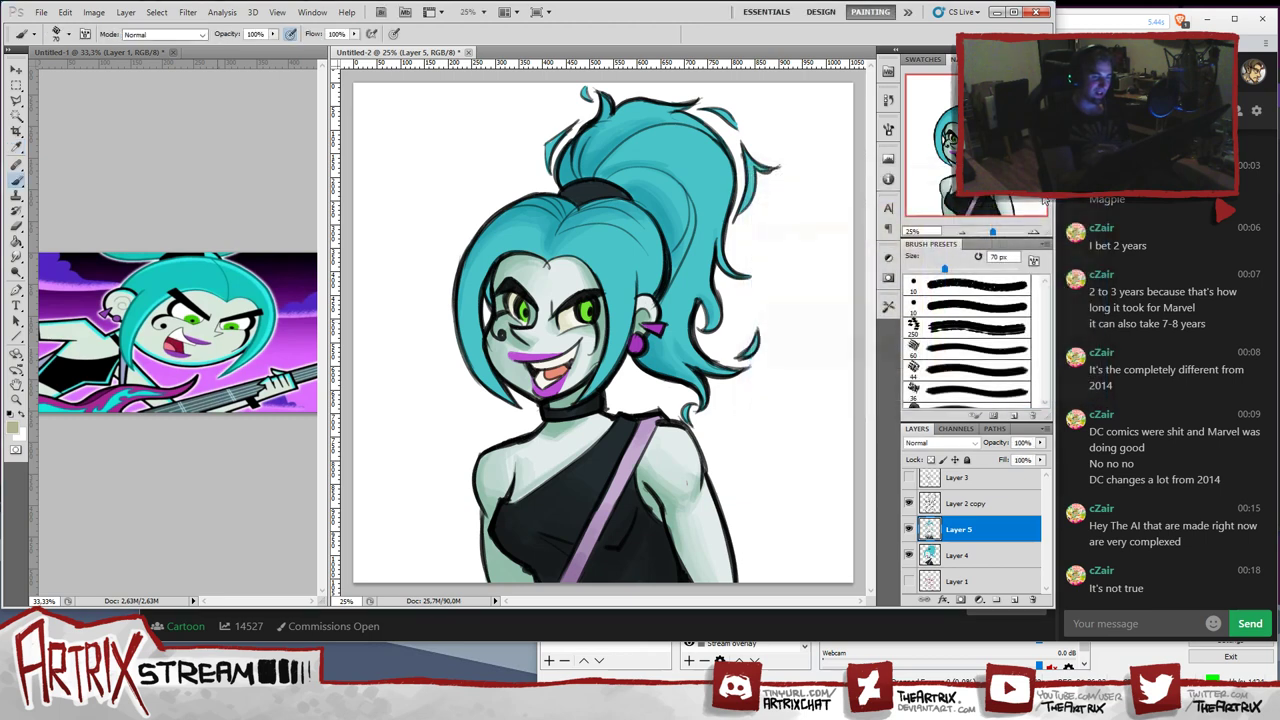
pyautogui.press('Return')
pyautogui.press('b')
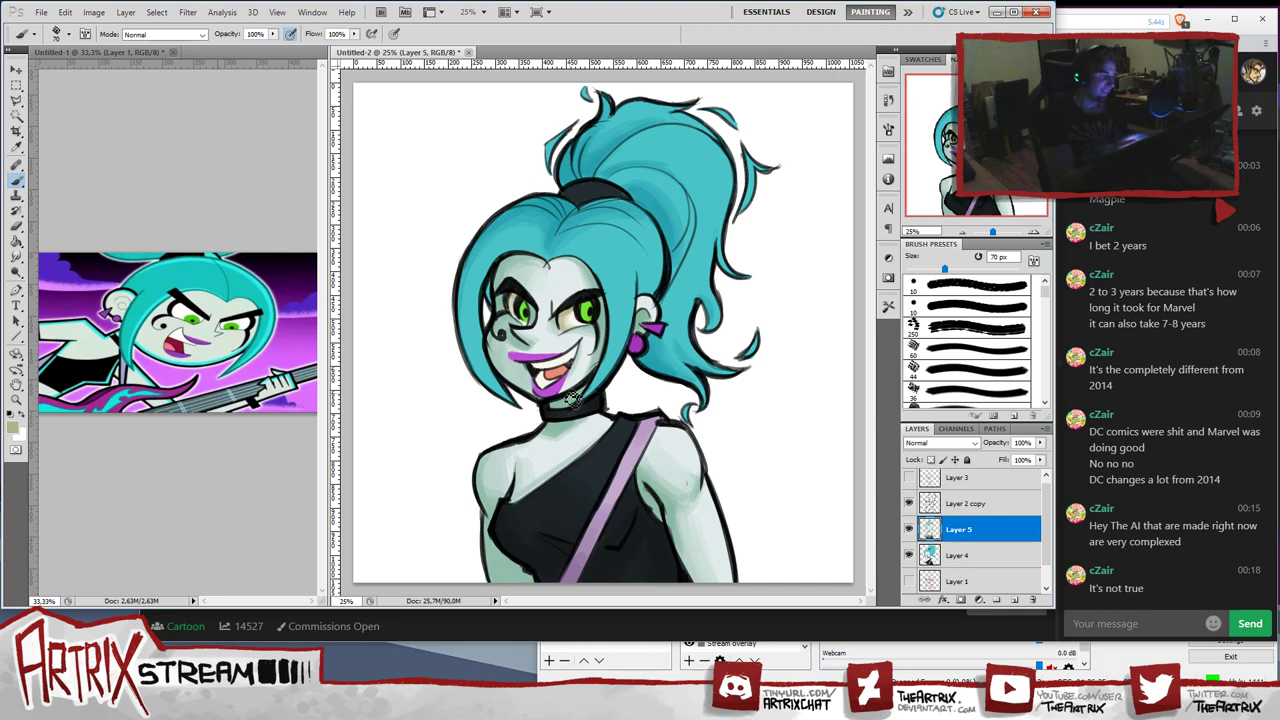
pyautogui.click(13, 428)
pyautogui.moveTo(787, 253); pyautogui.dragTo(777, 280)
pyautogui.click(1026, 198)
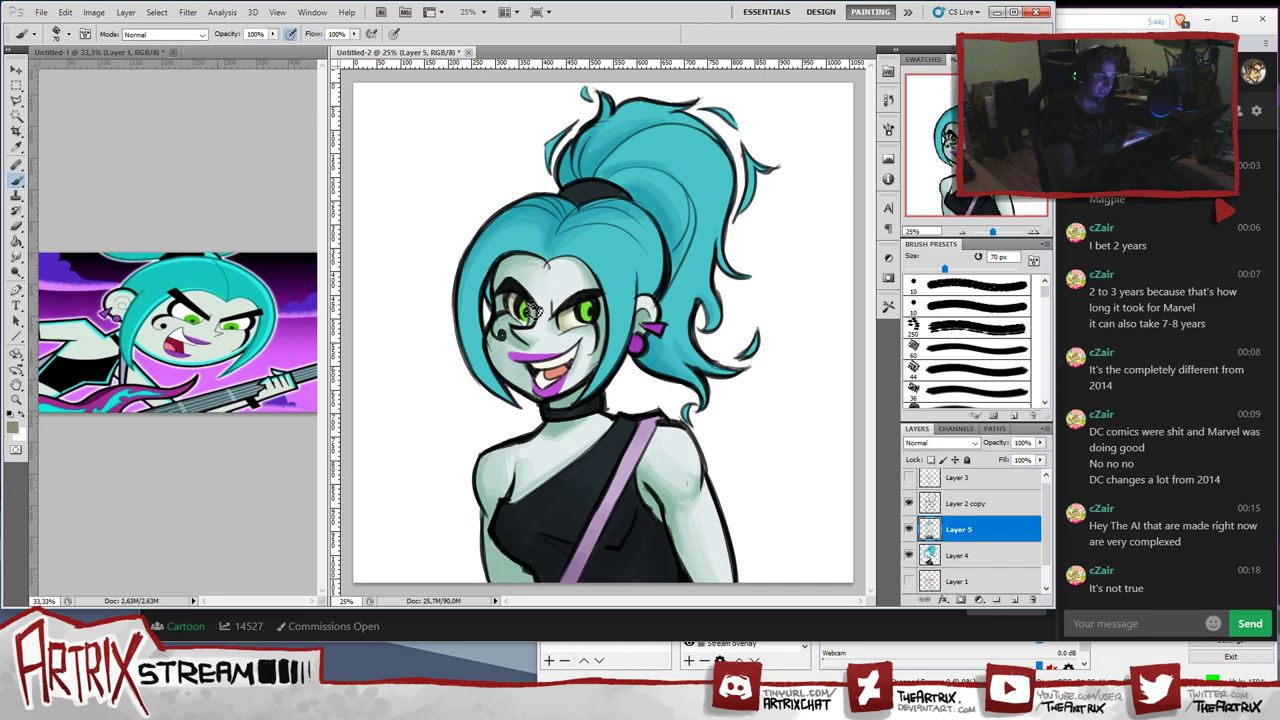
# - Sample the iris green, change it to the darker, yellower #6fb42c and shade both irises
pyautogui.keyDown('alt'); pyautogui.click(588, 301); pyautogui.keyUp('alt')
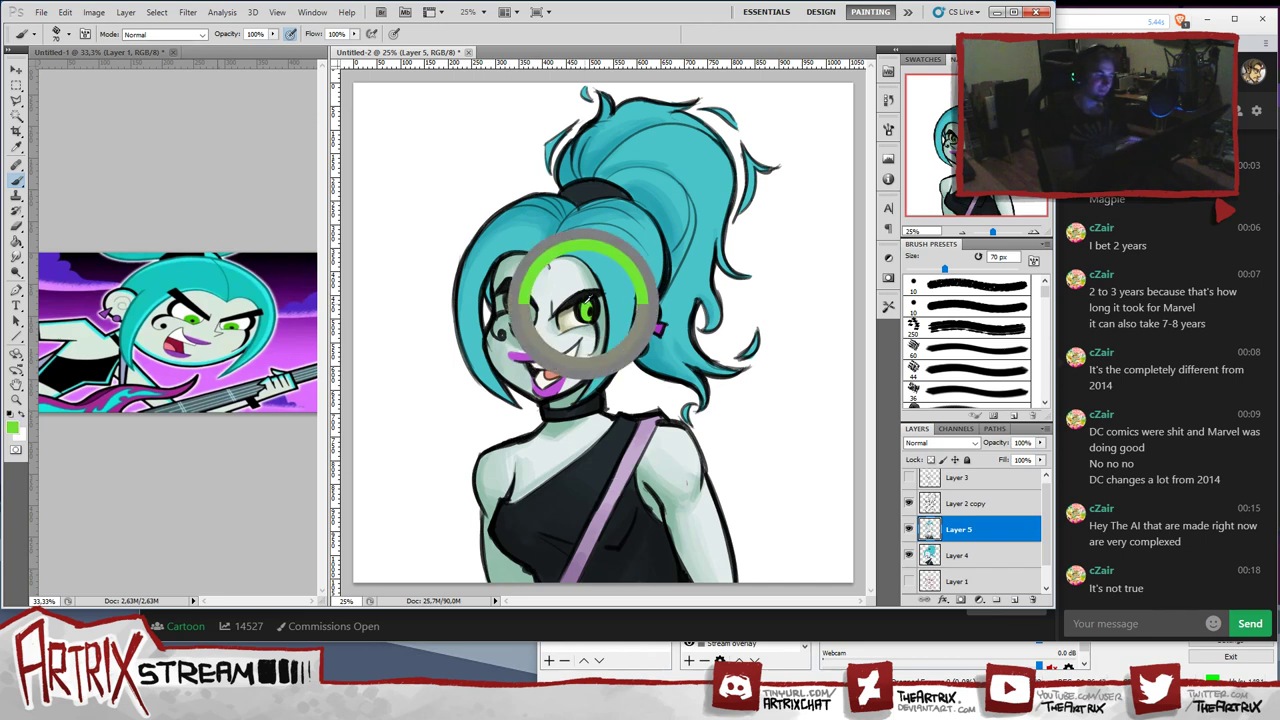
pyautogui.click(13, 428)
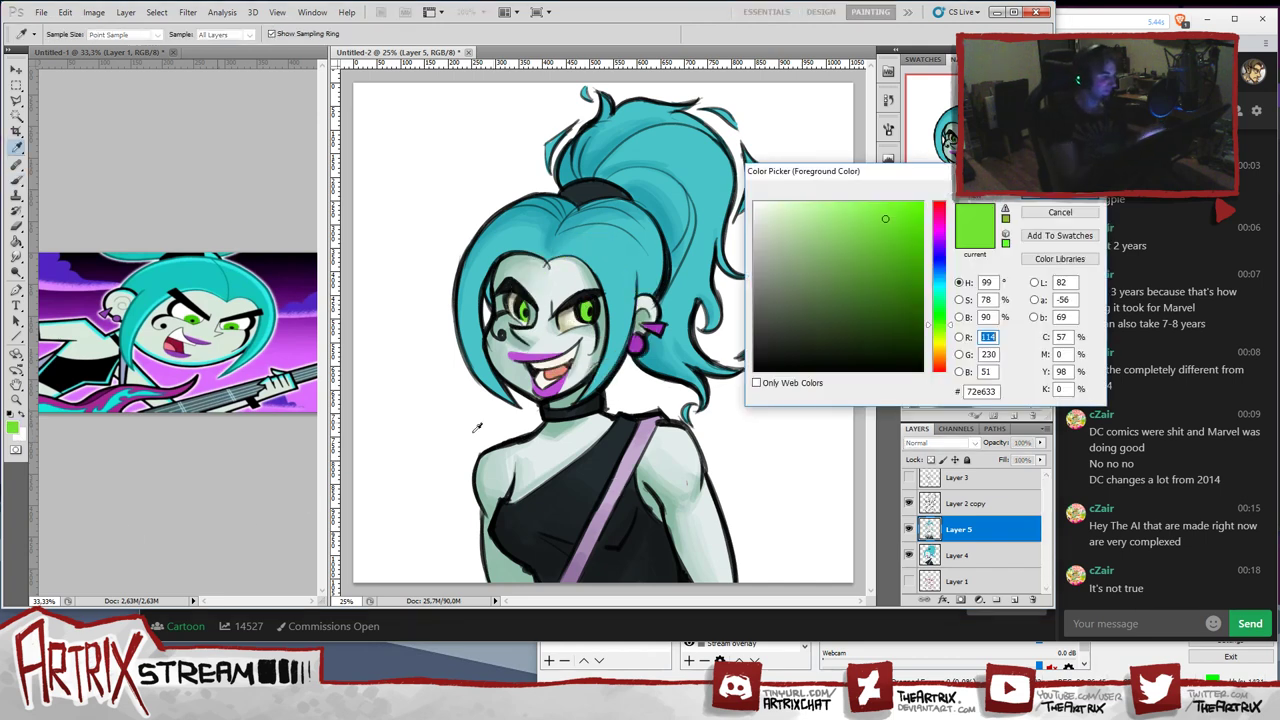
pyautogui.click(881, 251)
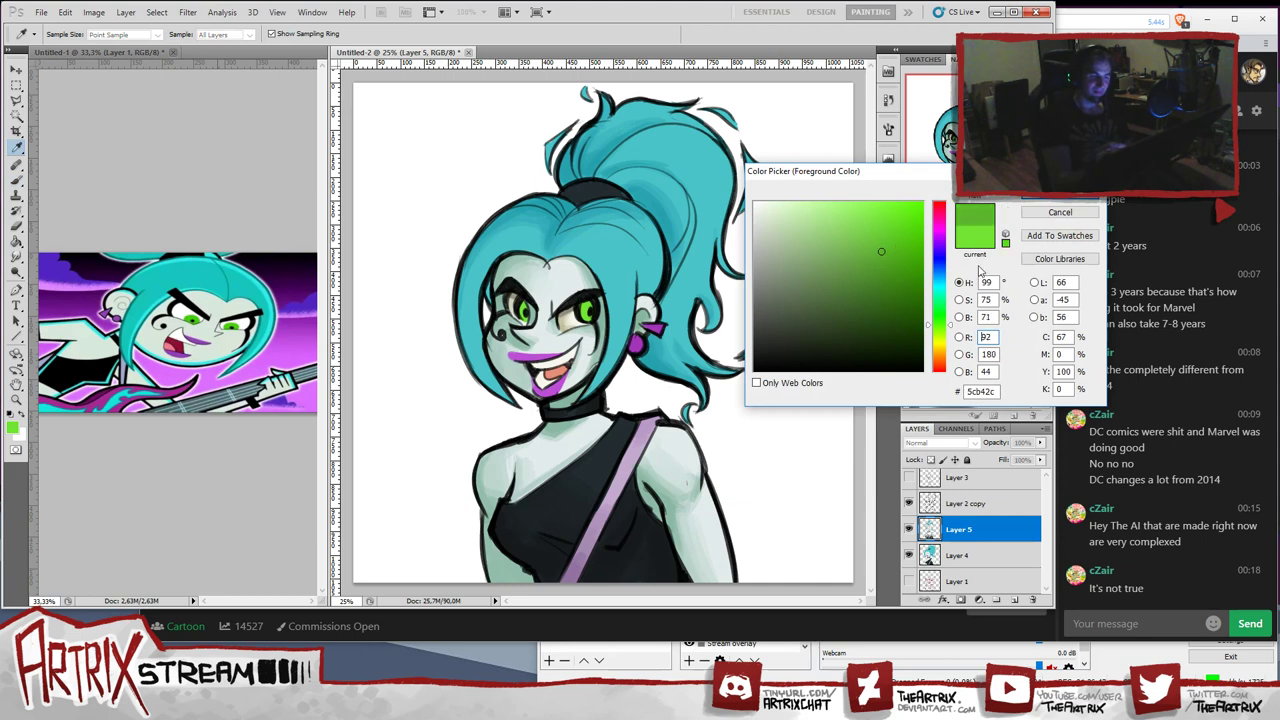
pyautogui.moveTo(942, 328); pyautogui.dragTo(942, 332)
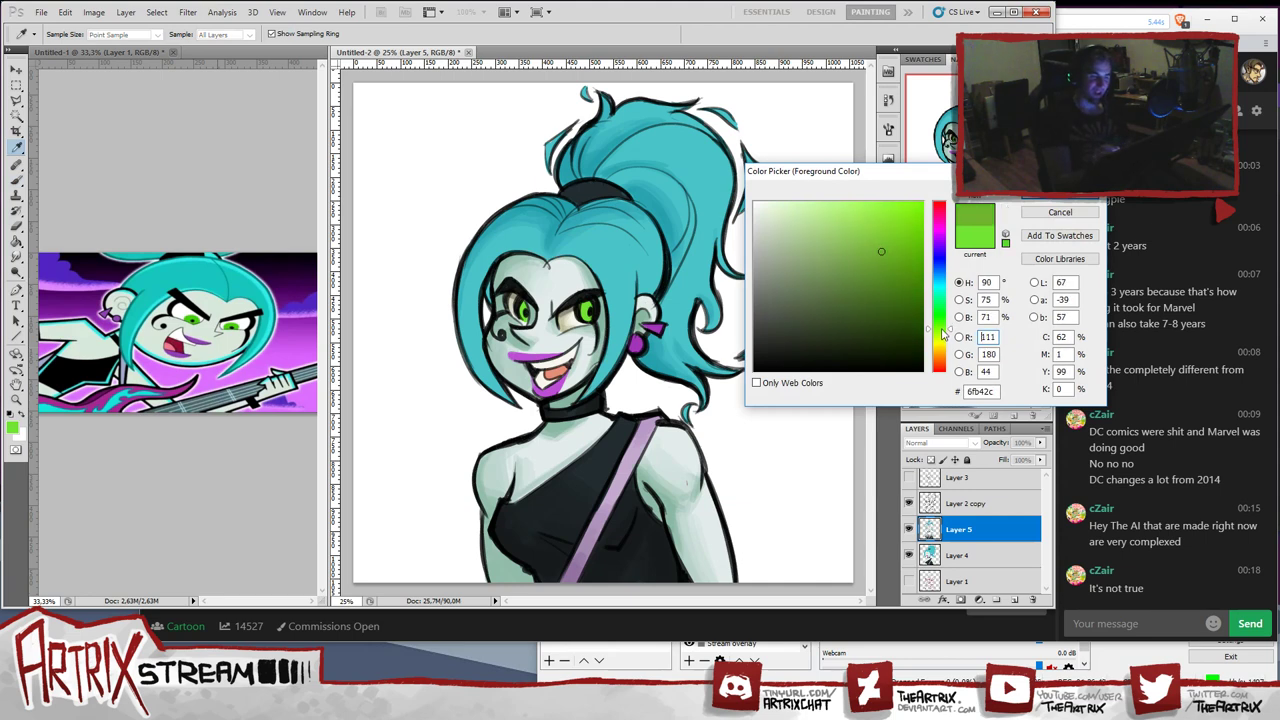
pyautogui.click(1045, 200)
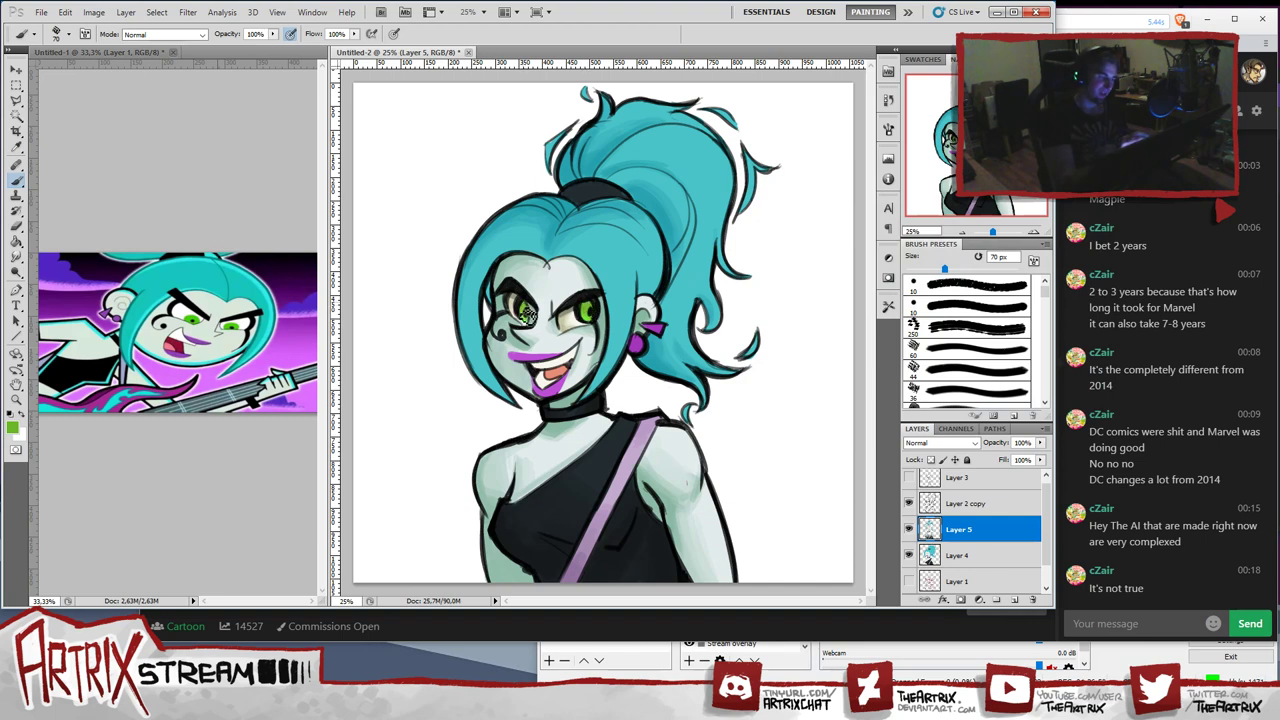
# - Resample the bright iris green, make it slightly lighter and less saturated, and add light touches to the irises
pyautogui.keyDown('alt'); pyautogui.click(593, 319); pyautogui.keyUp('alt')
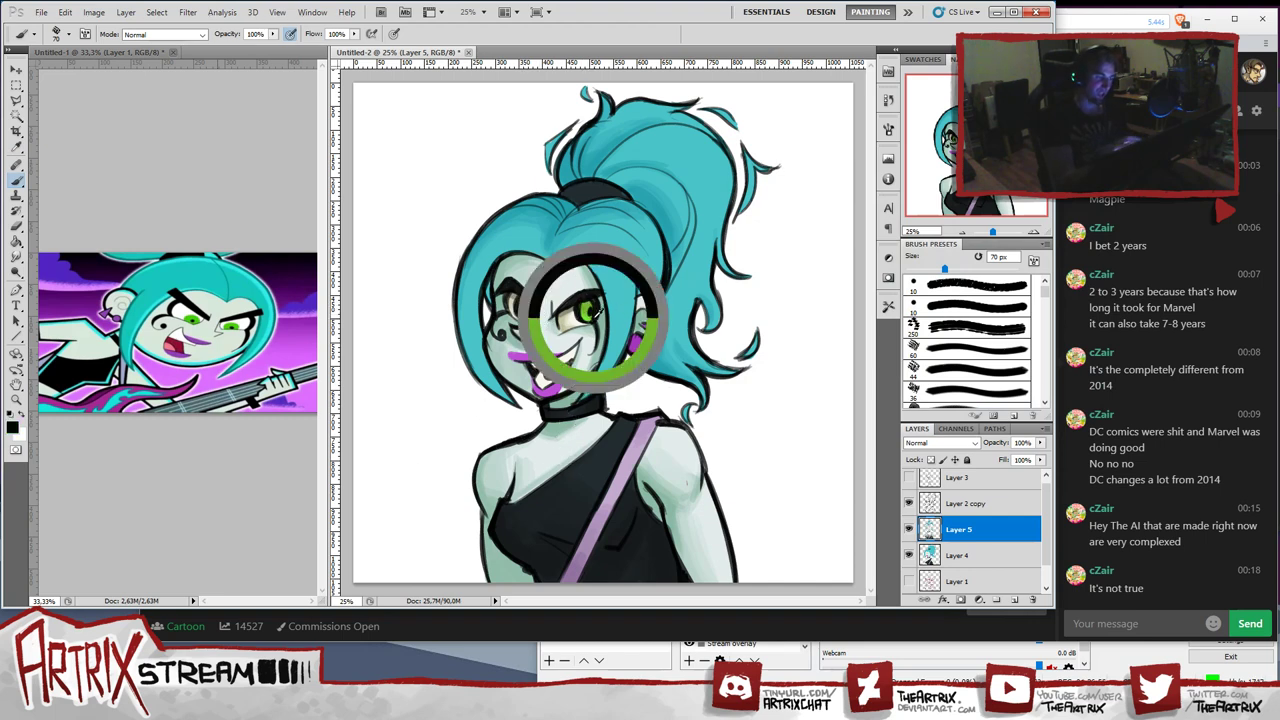
pyautogui.moveTo(597, 302); pyautogui.dragTo(590, 312)
pyautogui.click(12, 428)
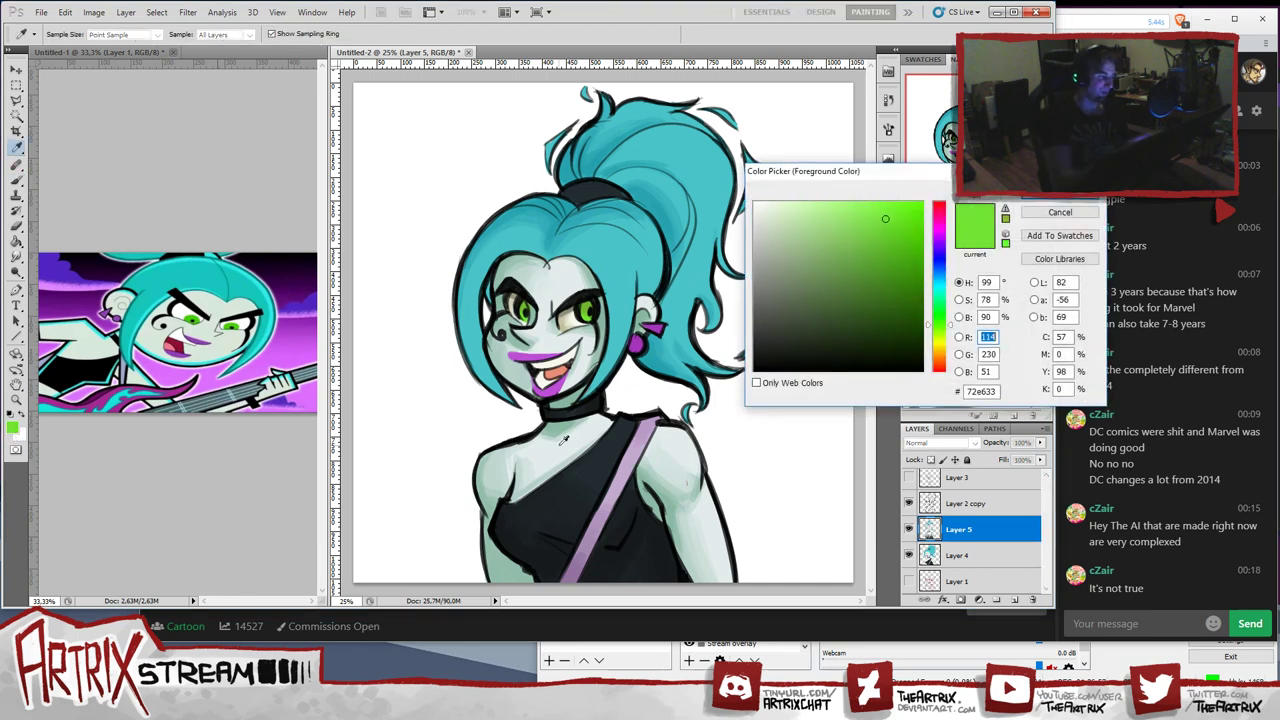
pyautogui.moveTo(885, 218); pyautogui.dragTo(868, 214)
pyautogui.click(1057, 198)
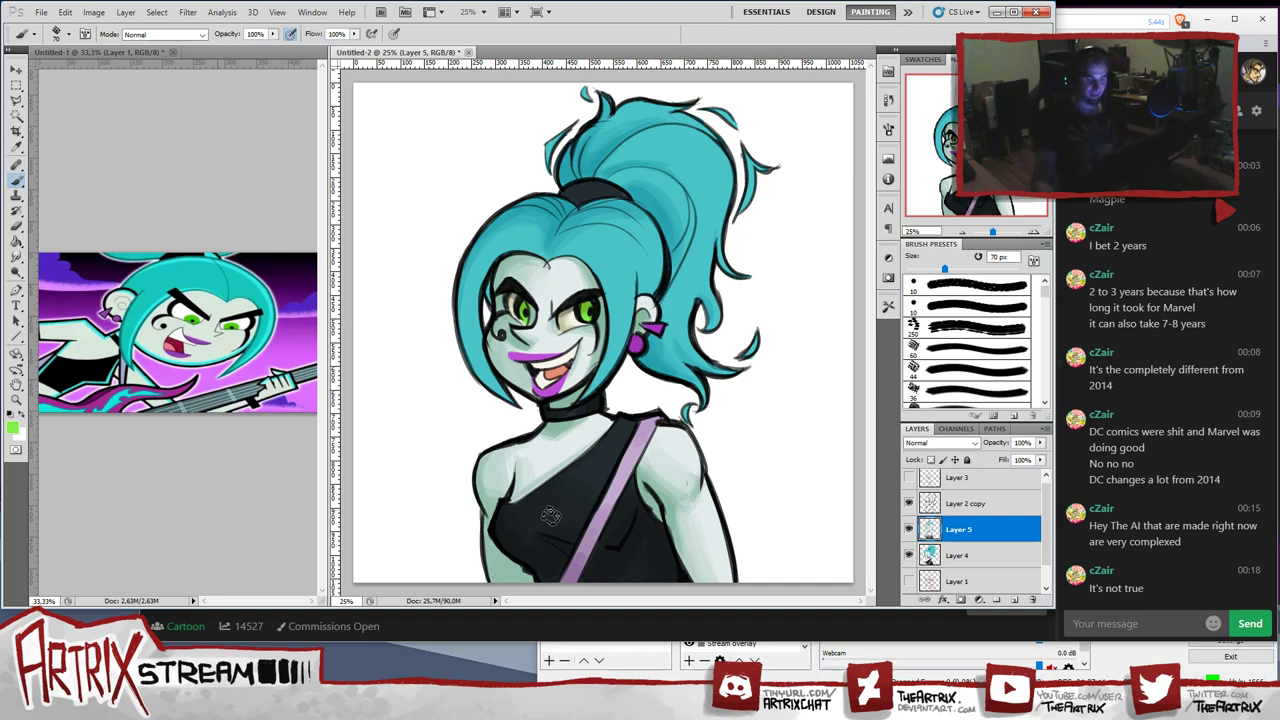
# - Sample the lip purple, darken it to #9935af and shade the lips with a 70 px brush
pyautogui.keyDown('alt'); pyautogui.click(526, 355); pyautogui.keyUp('alt')
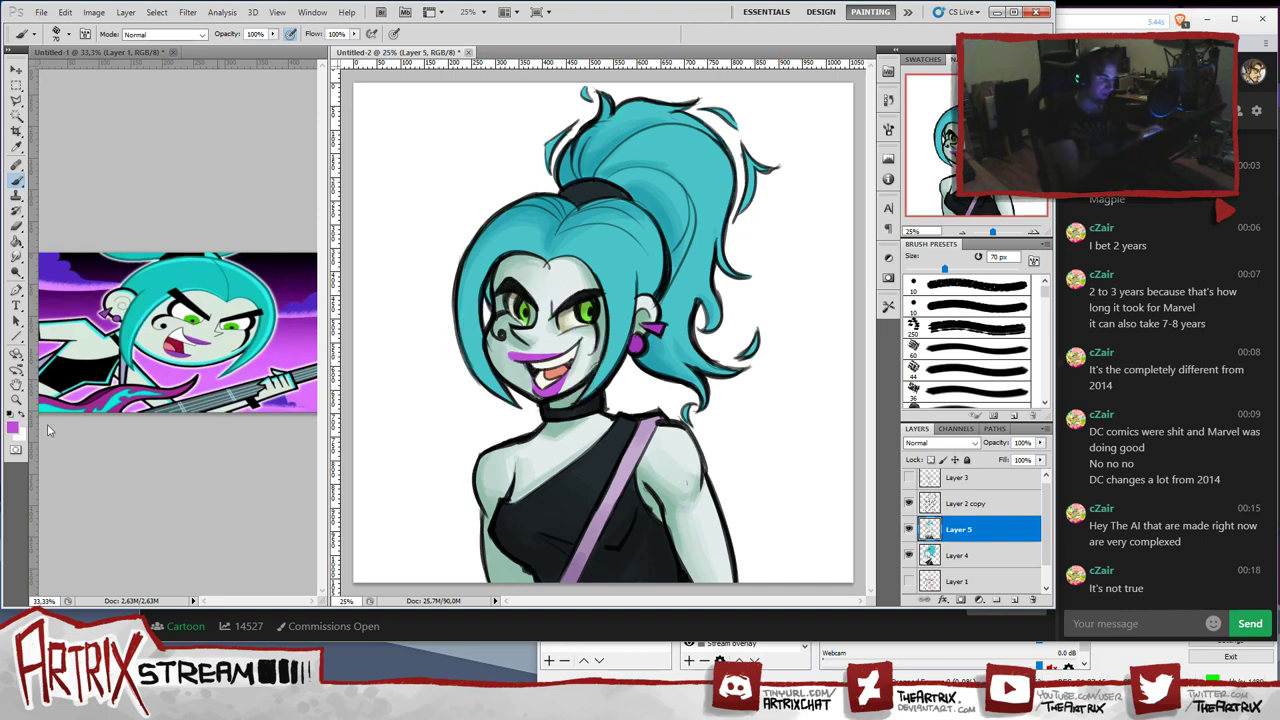
pyautogui.click(12, 428)
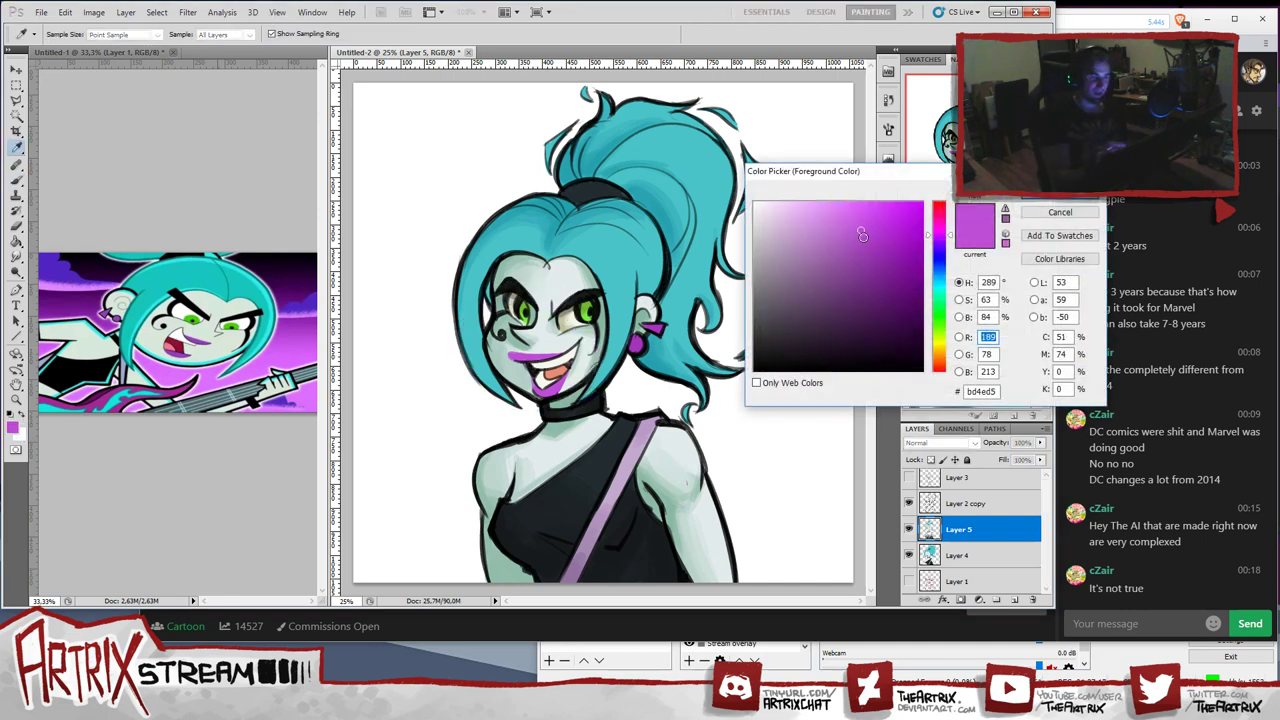
pyautogui.moveTo(863, 236)
pyautogui.mouseDown()
pyautogui.moveTo(870, 253)
pyautogui.moveTo(884, 246)
pyautogui.moveTo(871, 251)
pyautogui.mouseUp()
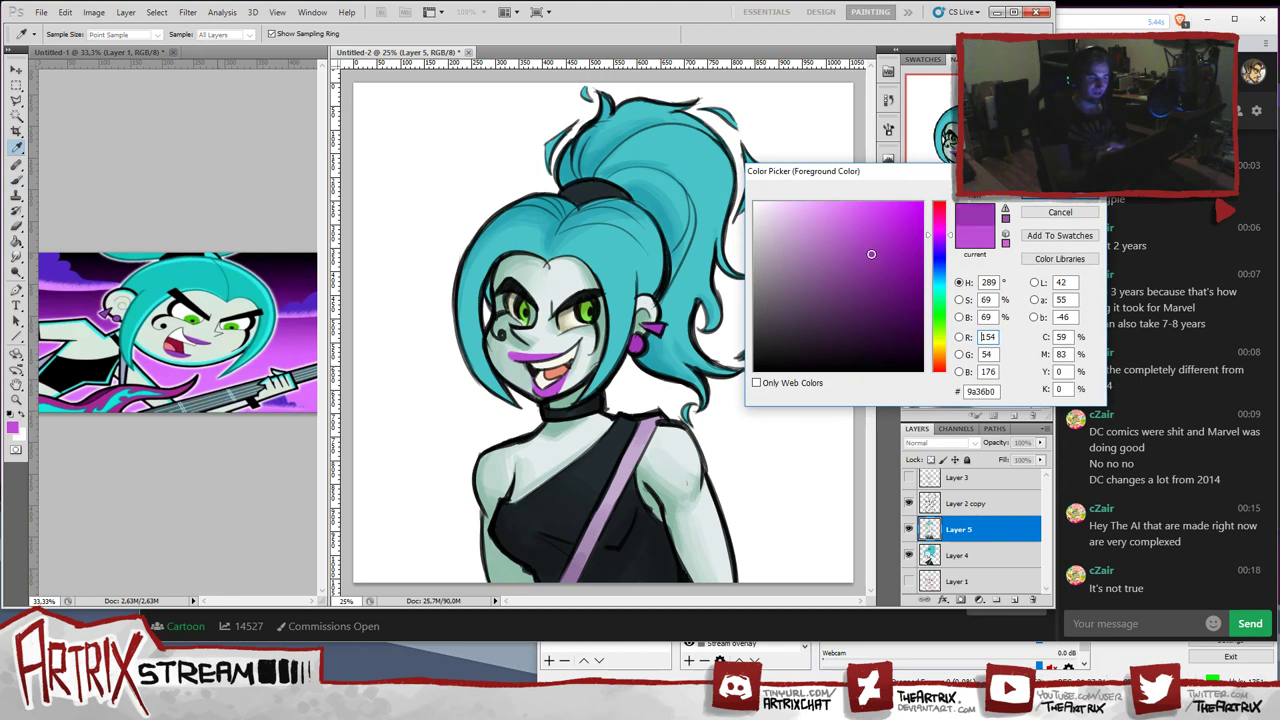
pyautogui.click(1069, 198)
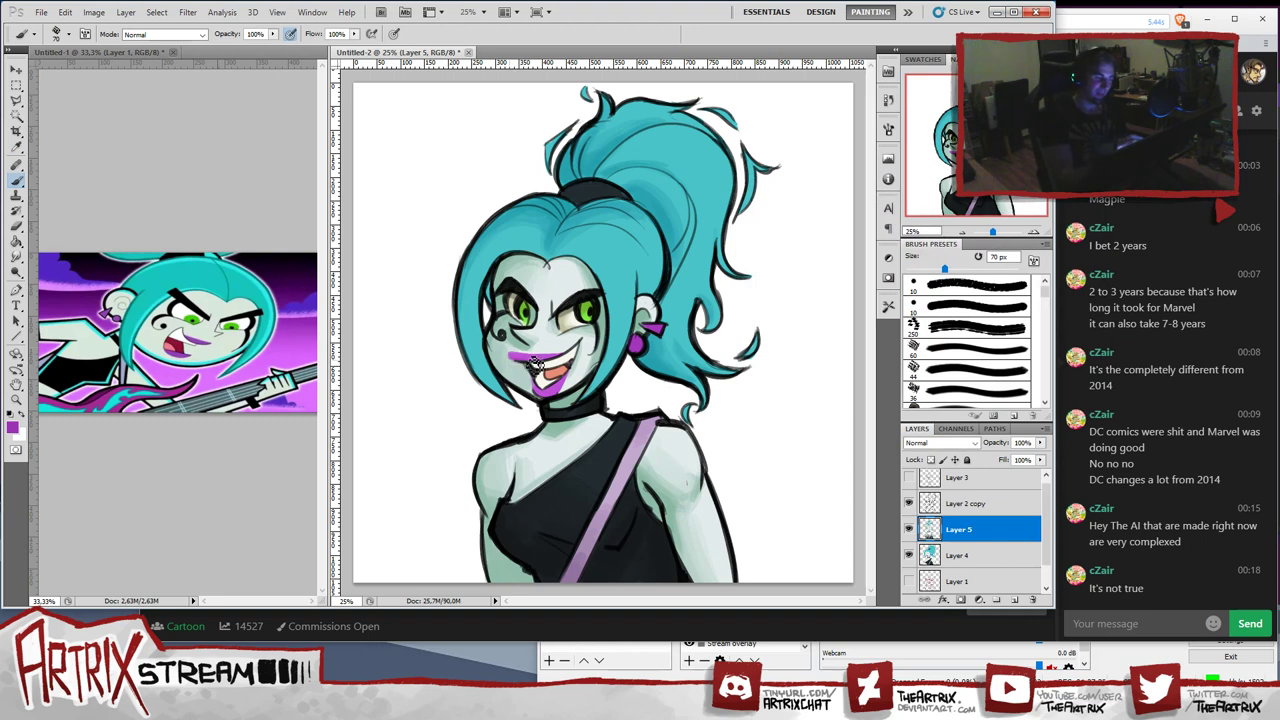
pyautogui.moveTo(522, 362)
pyautogui.mouseDown()
pyautogui.moveTo(596, 363)
pyautogui.moveTo(538, 393)
pyautogui.moveTo(552, 398)
pyautogui.moveTo(567, 385)
pyautogui.moveTo(539, 390)
pyautogui.moveTo(547, 399)
pyautogui.mouseUp()
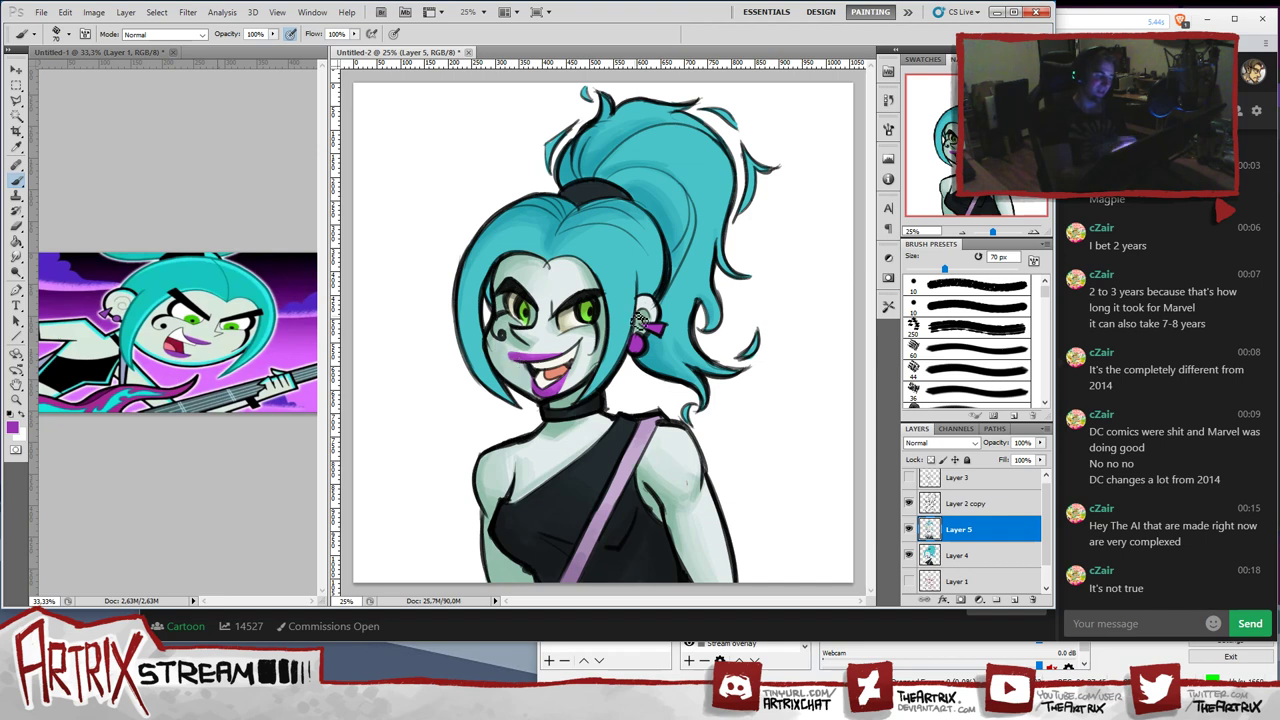
# - Darken the purple further and deepen the shading on the lips with a 50 px brush
pyautogui.click(13, 427)
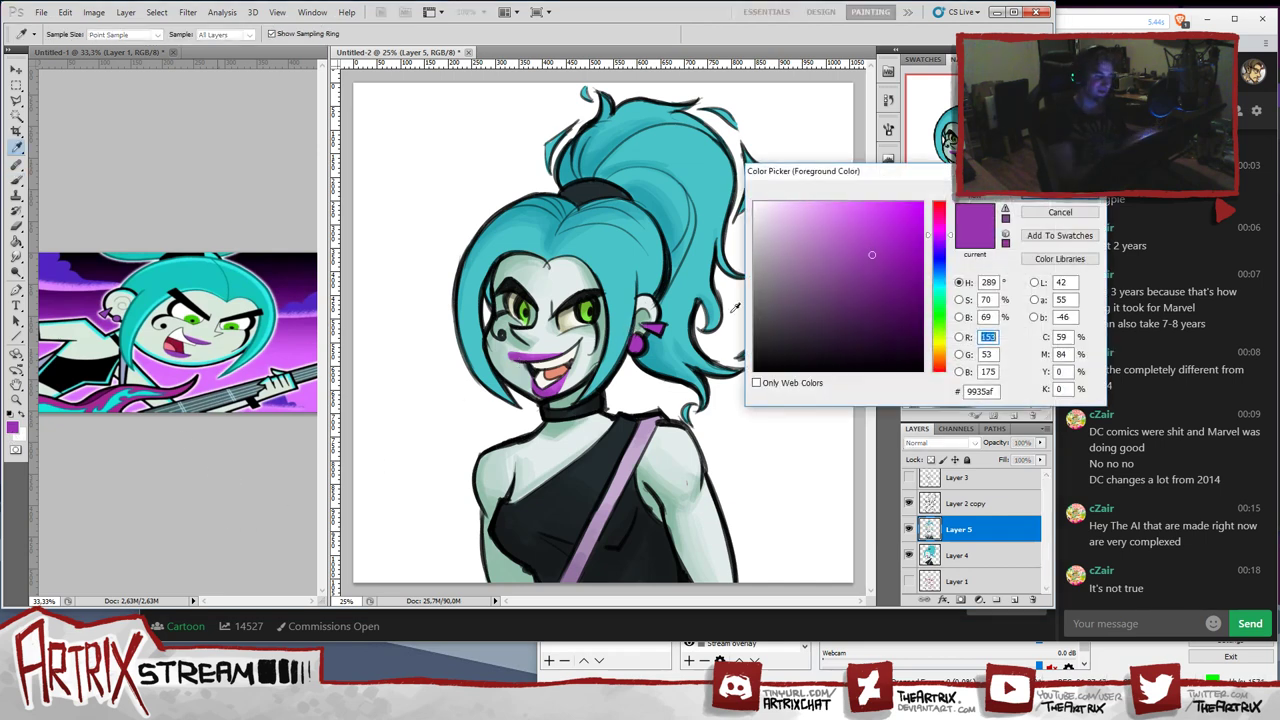
pyautogui.moveTo(874, 264); pyautogui.dragTo(883, 273)
pyautogui.click(1053, 191)
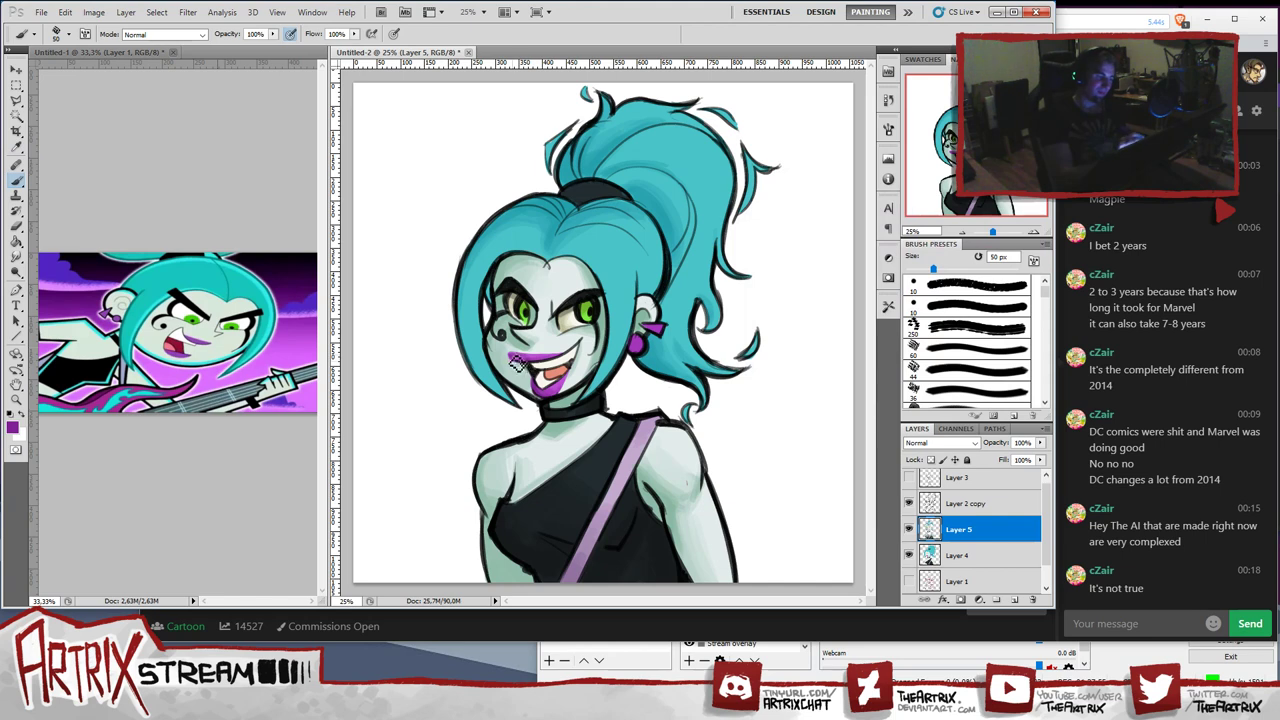
pyautogui.moveTo(514, 359); pyautogui.dragTo(546, 360)
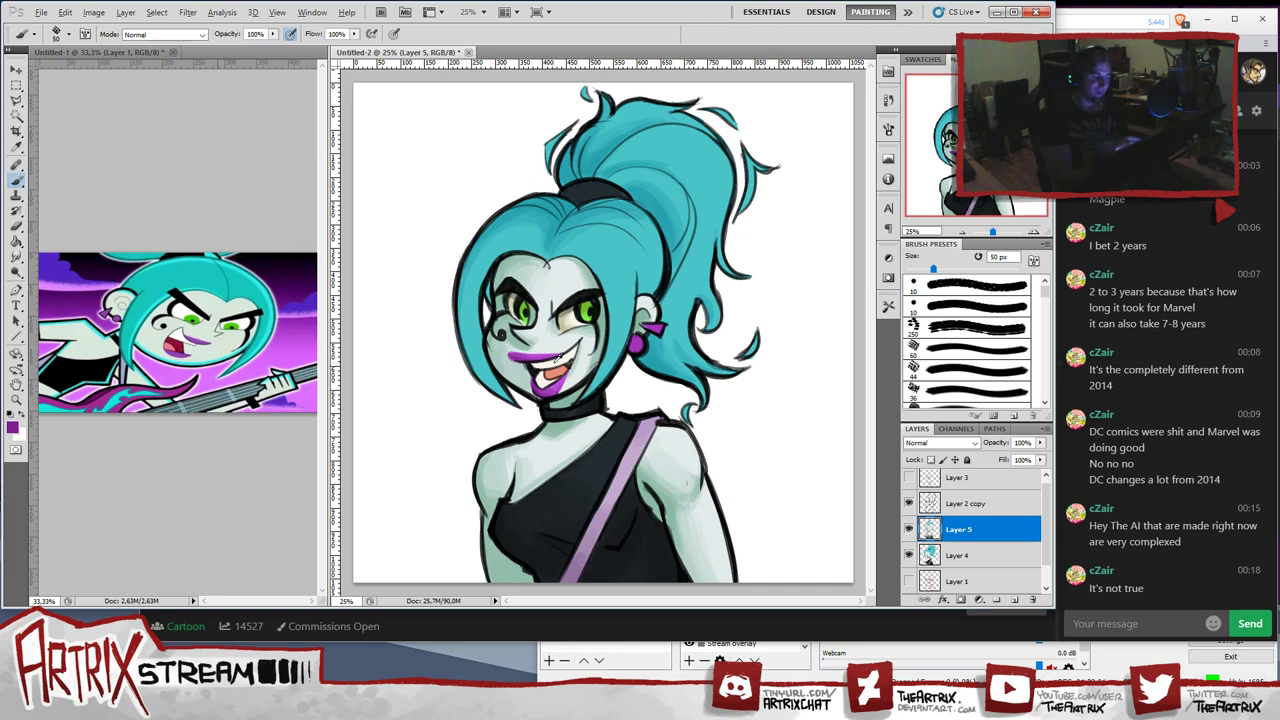
# - Sample the off-white of the teeth, darken it to #d7d7c6 and shade the teeth
pyautogui.click(17, 434)
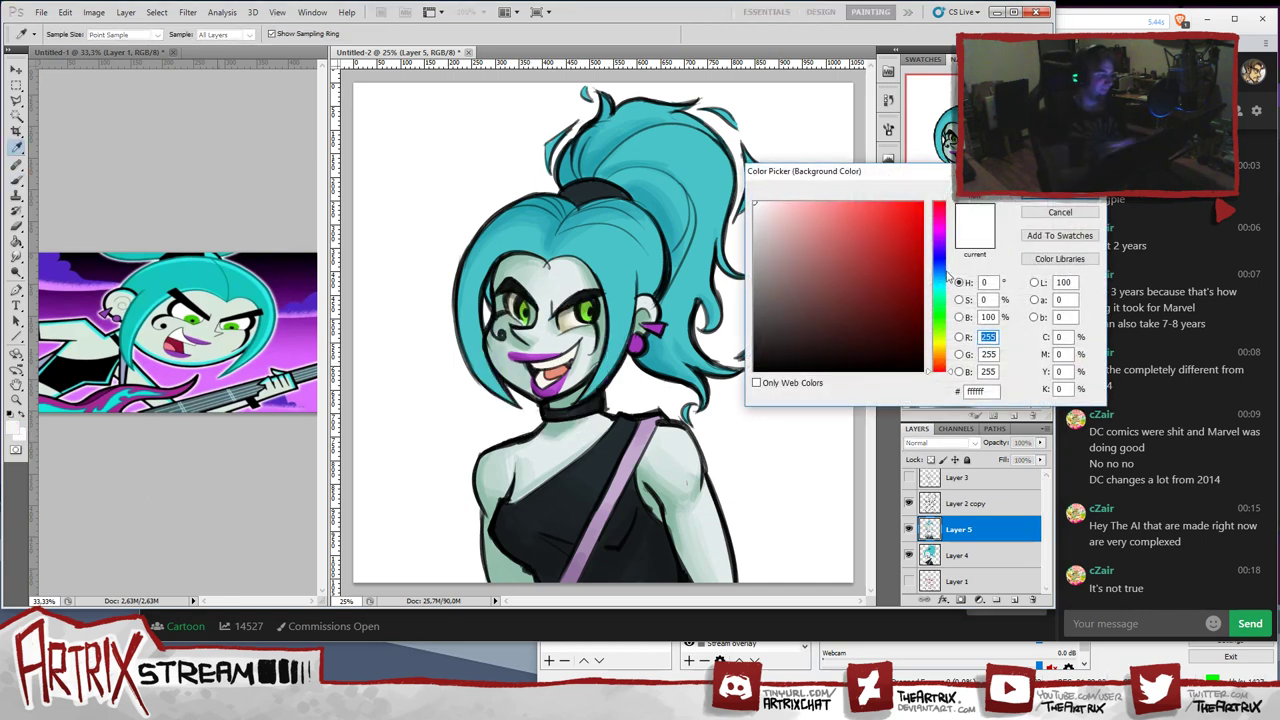
pyautogui.click(548, 366)
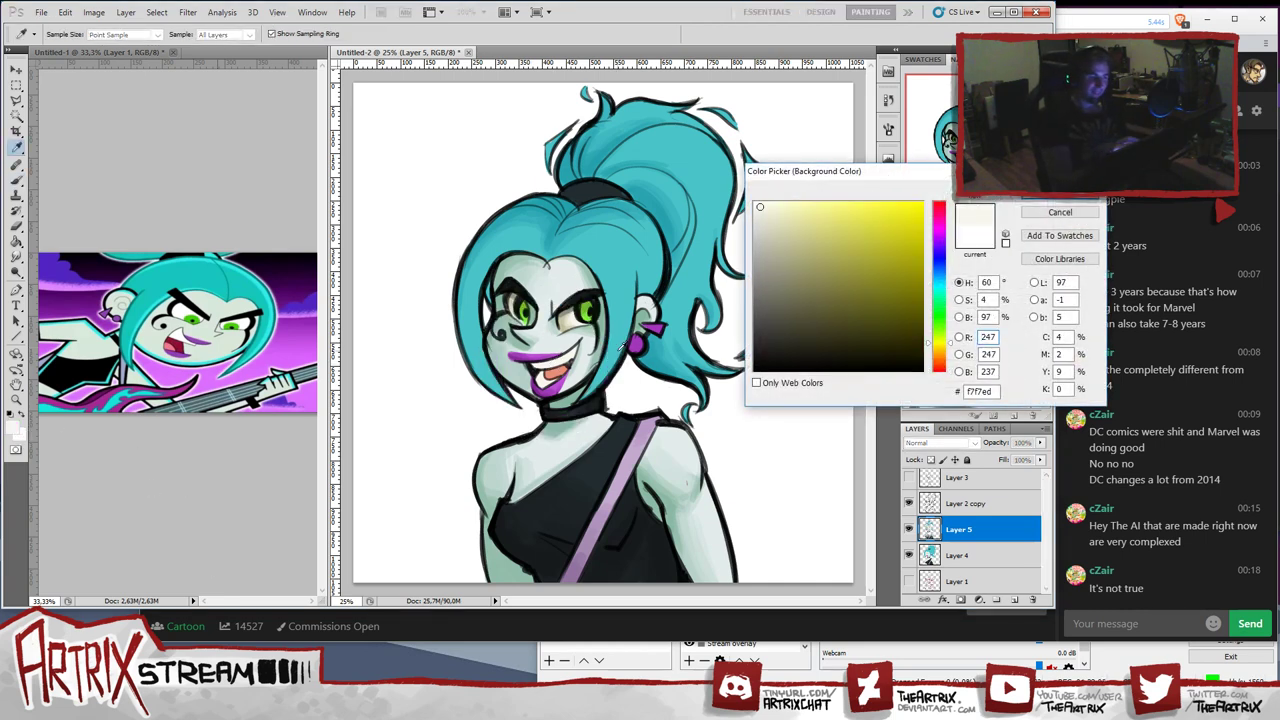
pyautogui.moveTo(766, 209); pyautogui.dragTo(766, 228)
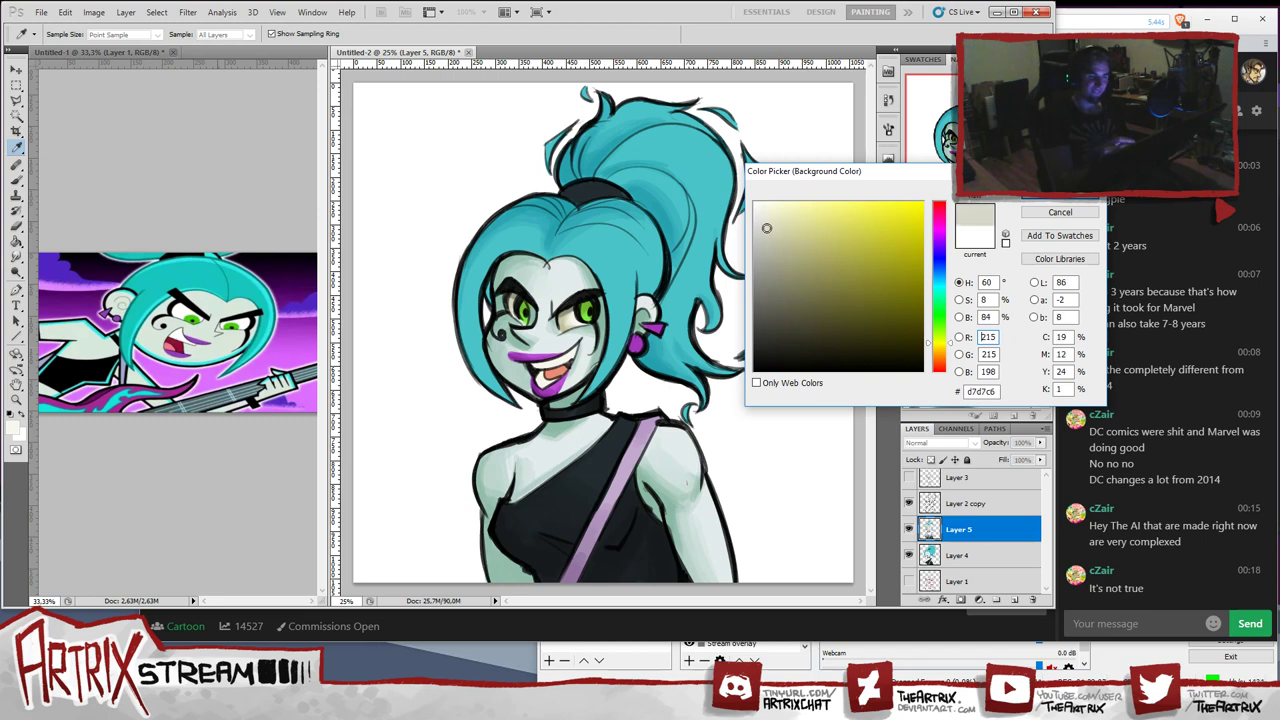
pyautogui.click(1039, 199)
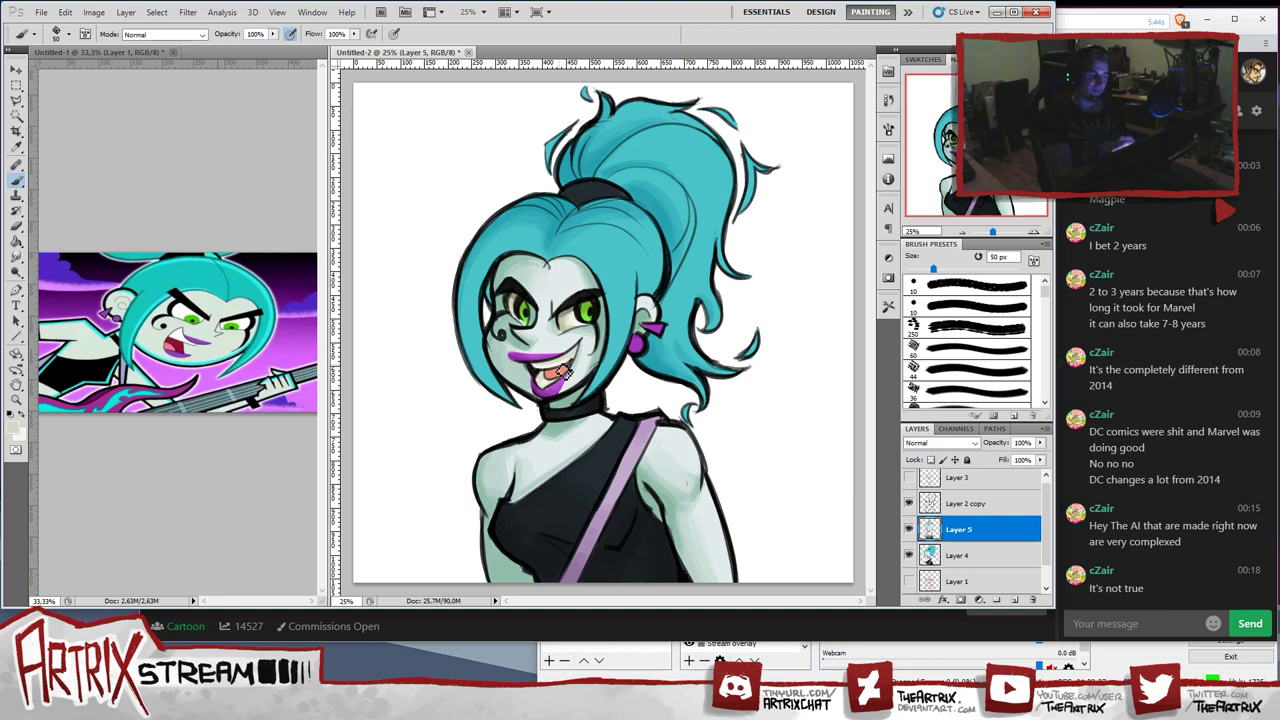
# - Darken the tooth shadow colour to #a5a597 and deepen the shading on the teeth
pyautogui.click(14, 427)
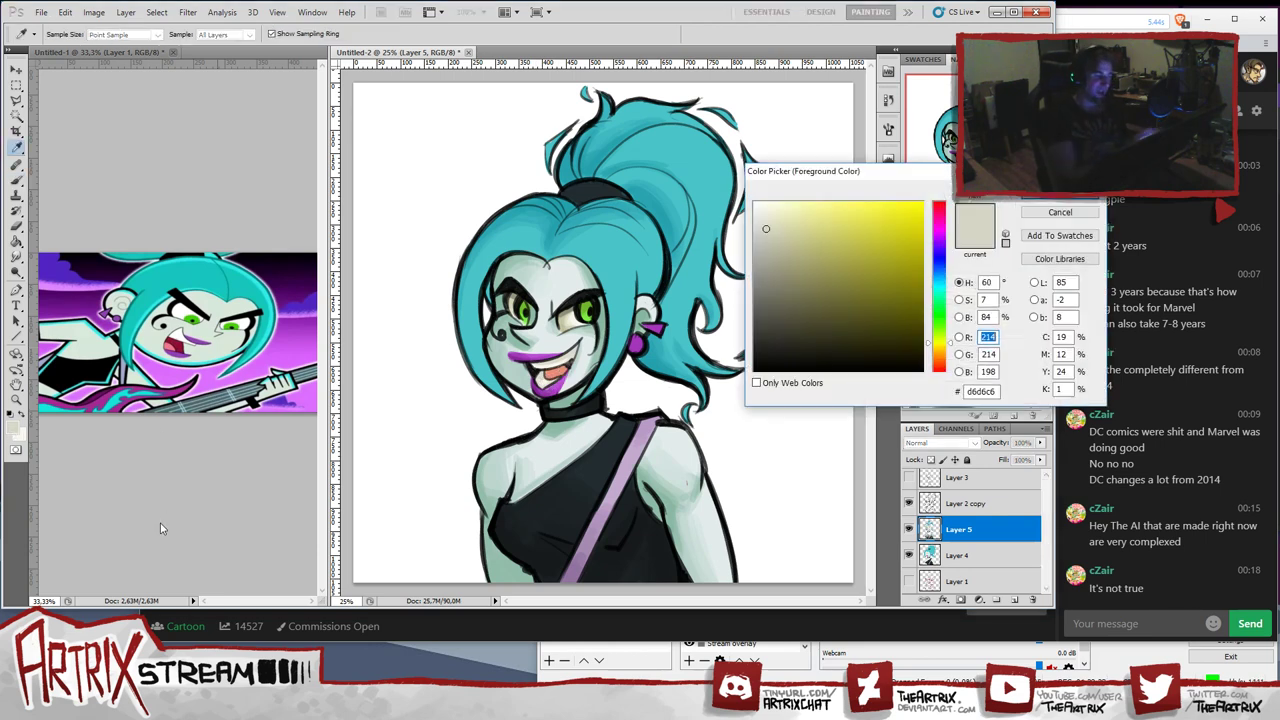
pyautogui.moveTo(766, 245); pyautogui.dragTo(767, 260)
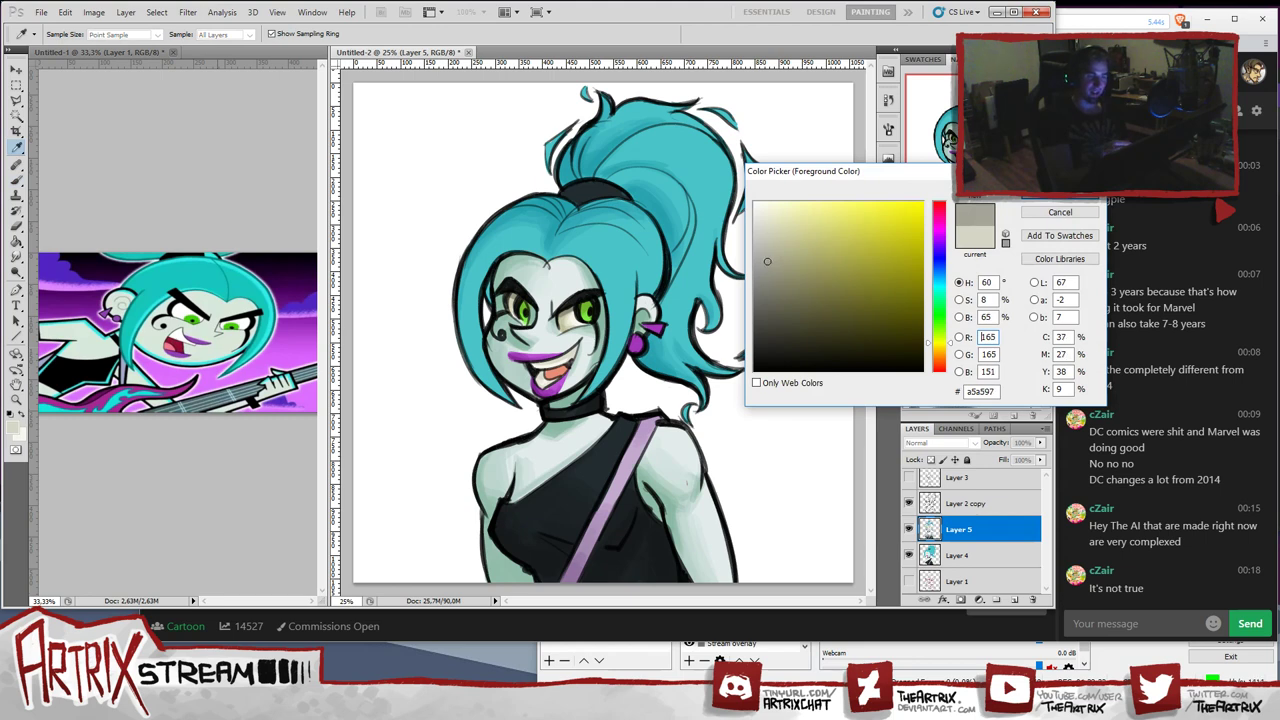
pyautogui.press('Return')
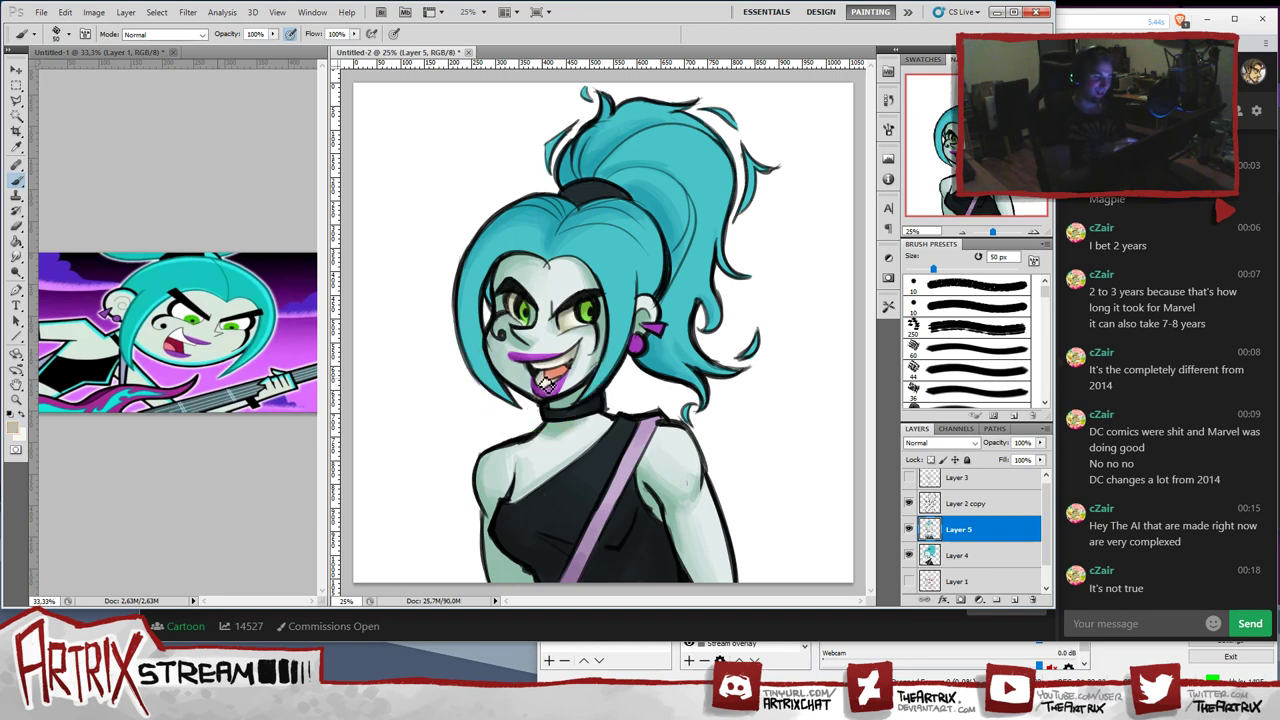
# - Sample the salmon tongue colour, darken it to #bb5f4a and shade the tongue with a 50 px brush
pyautogui.keyDown('alt'); pyautogui.click(547, 395); pyautogui.keyUp('alt')
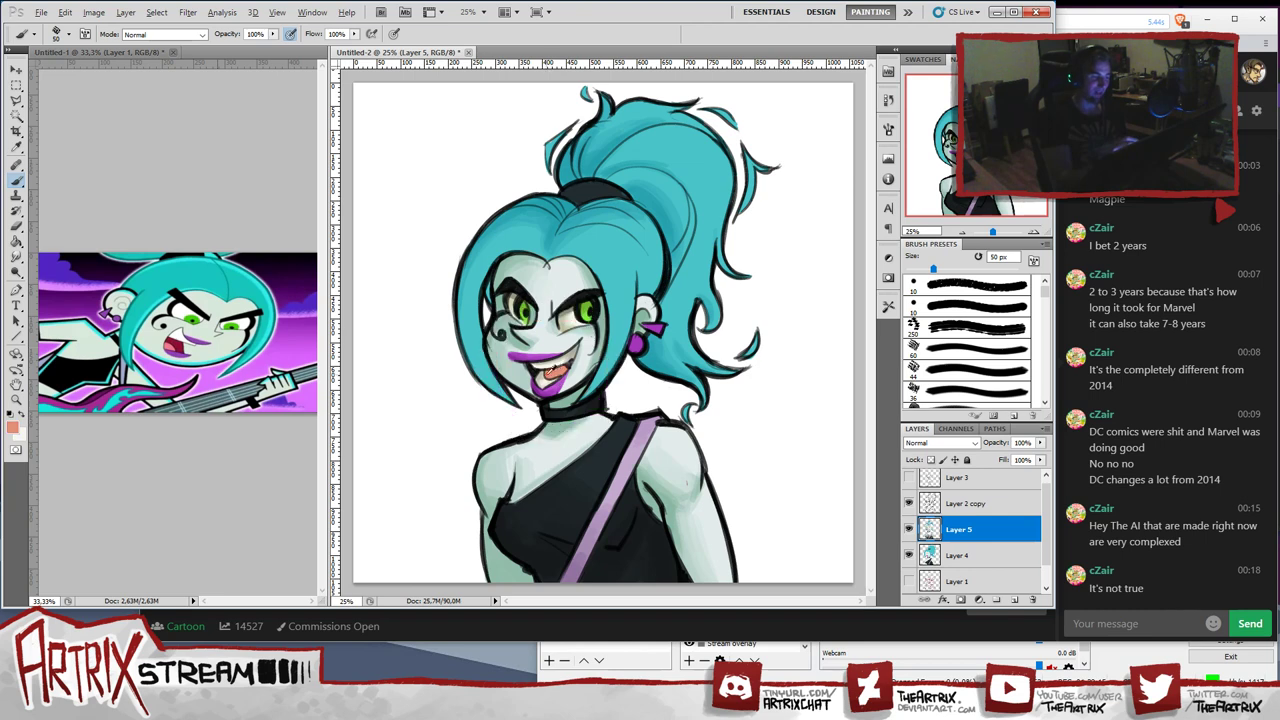
pyautogui.click(13, 430)
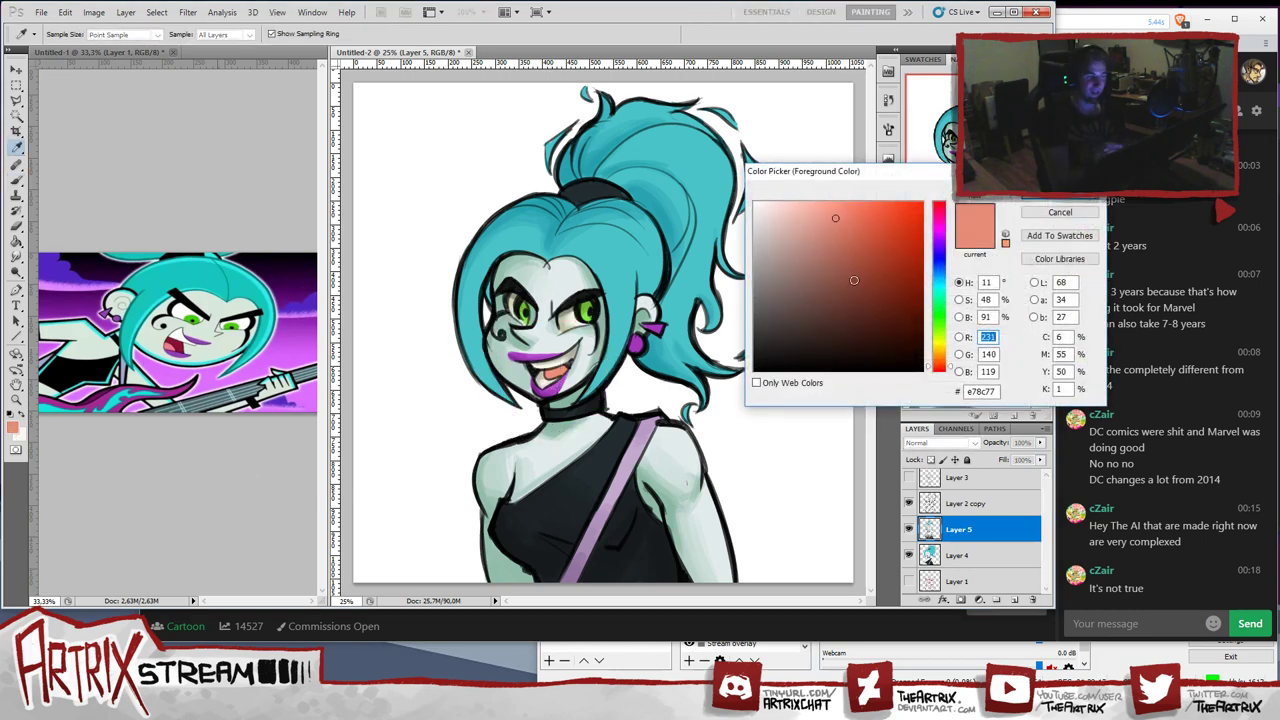
pyautogui.moveTo(842, 229); pyautogui.dragTo(857, 244)
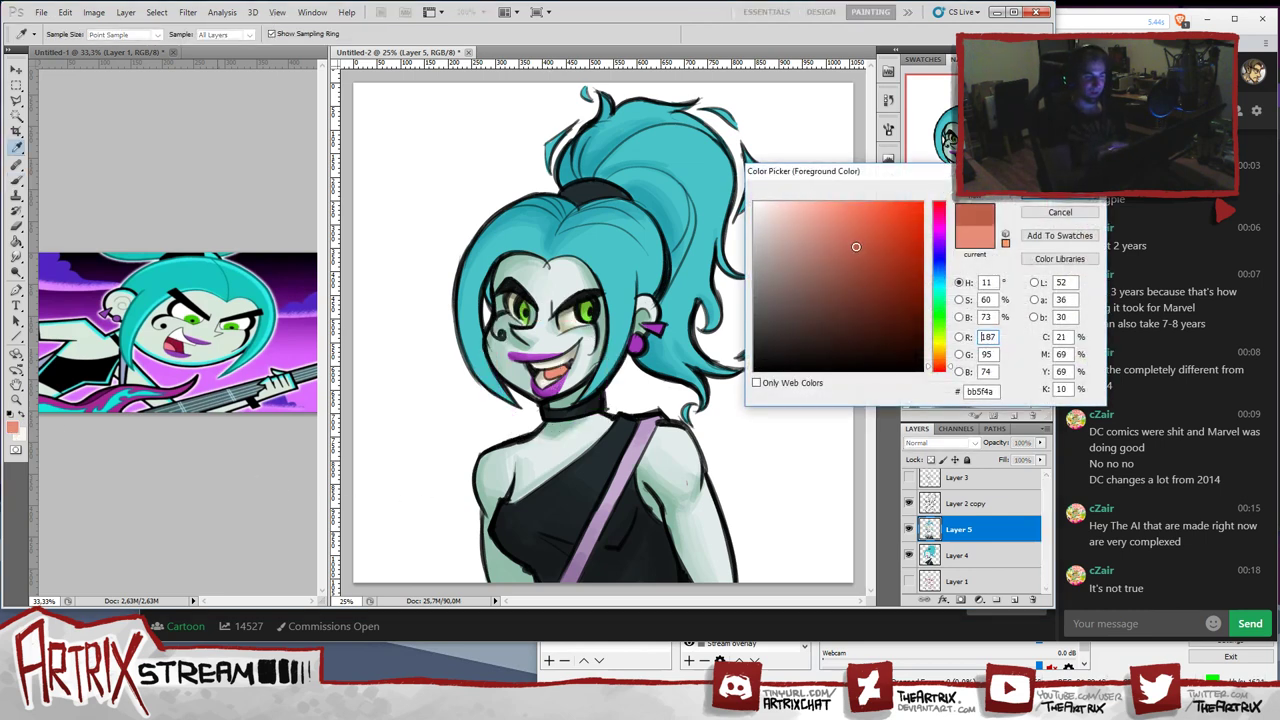
pyautogui.click(1062, 198)
pyautogui.press('b')
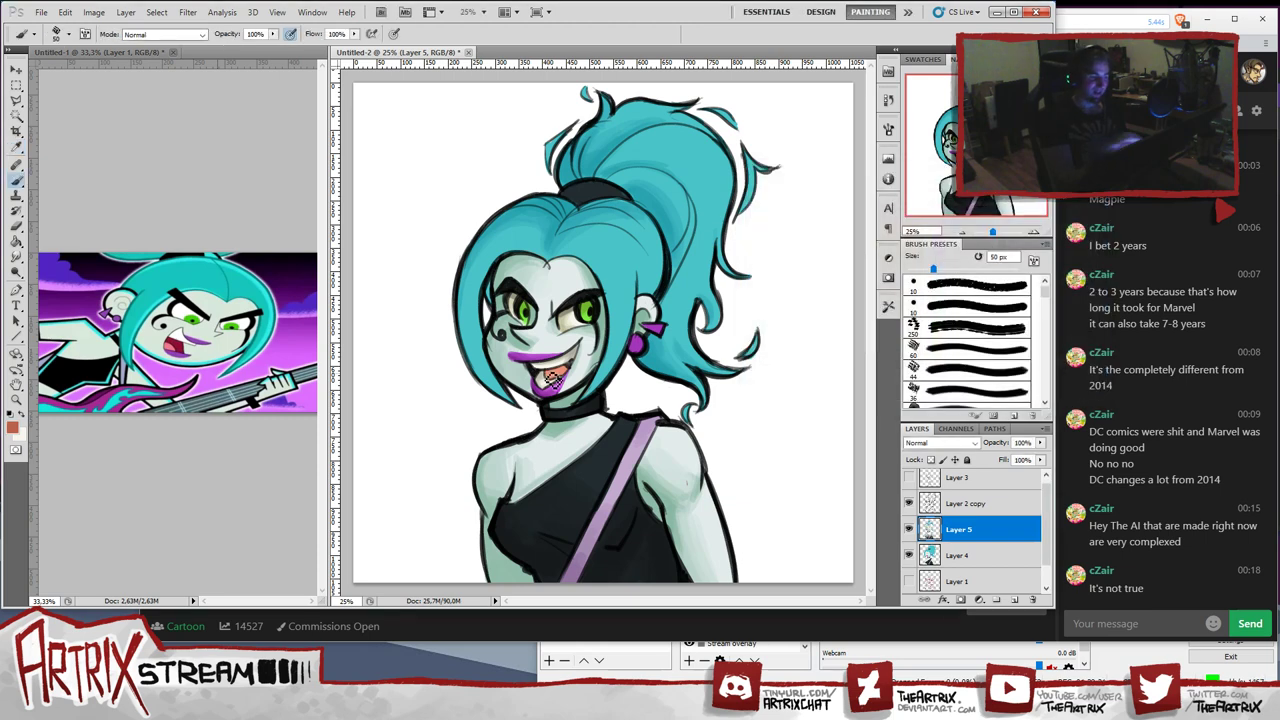
pyautogui.moveTo(554, 384)
pyautogui.mouseDown()
pyautogui.moveTo(560, 370)
pyautogui.moveTo(568, 380)
pyautogui.mouseUp()
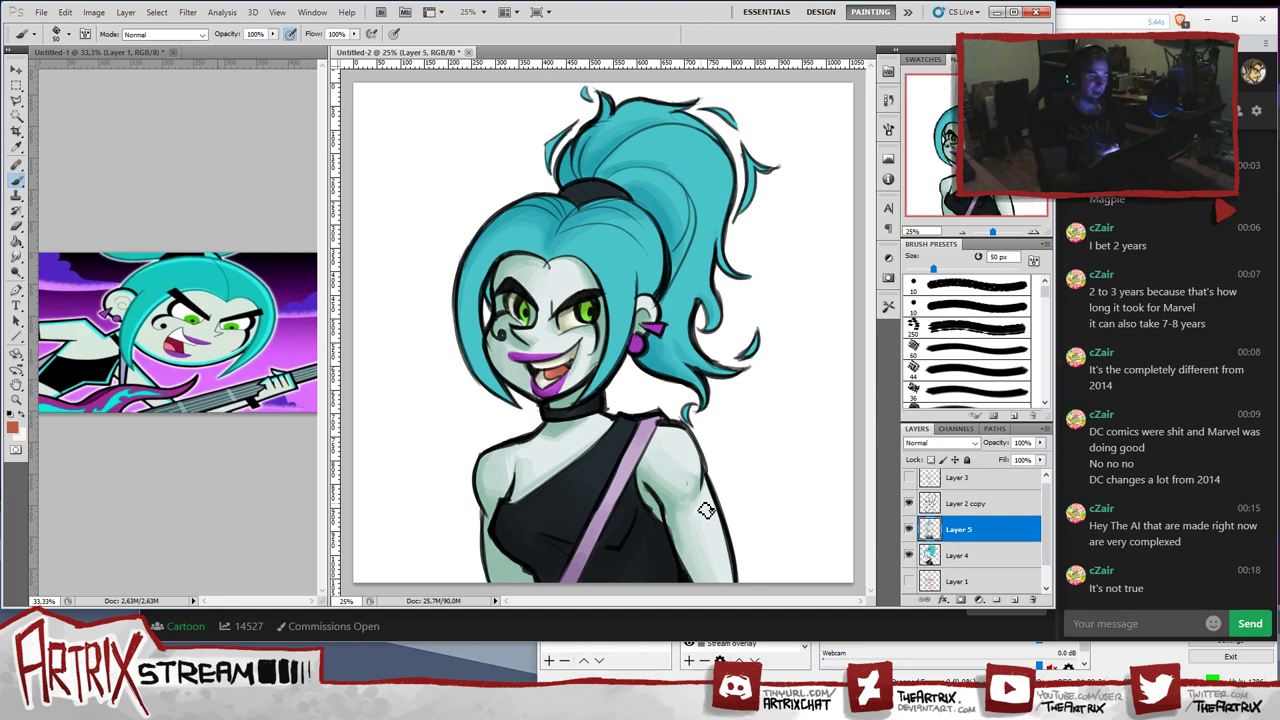
# - Sample the shaded hair teal, darken it slightly and deepen the shading of the hair beside the face
pyautogui.keyDown('alt'); pyautogui.click(546, 205); pyautogui.keyUp('alt')
pyautogui.moveTo(494, 306)
pyautogui.mouseDown()
pyautogui.moveTo(494, 292)
pyautogui.moveTo(497, 305)
pyautogui.moveTo(508, 296)
pyautogui.mouseUp()
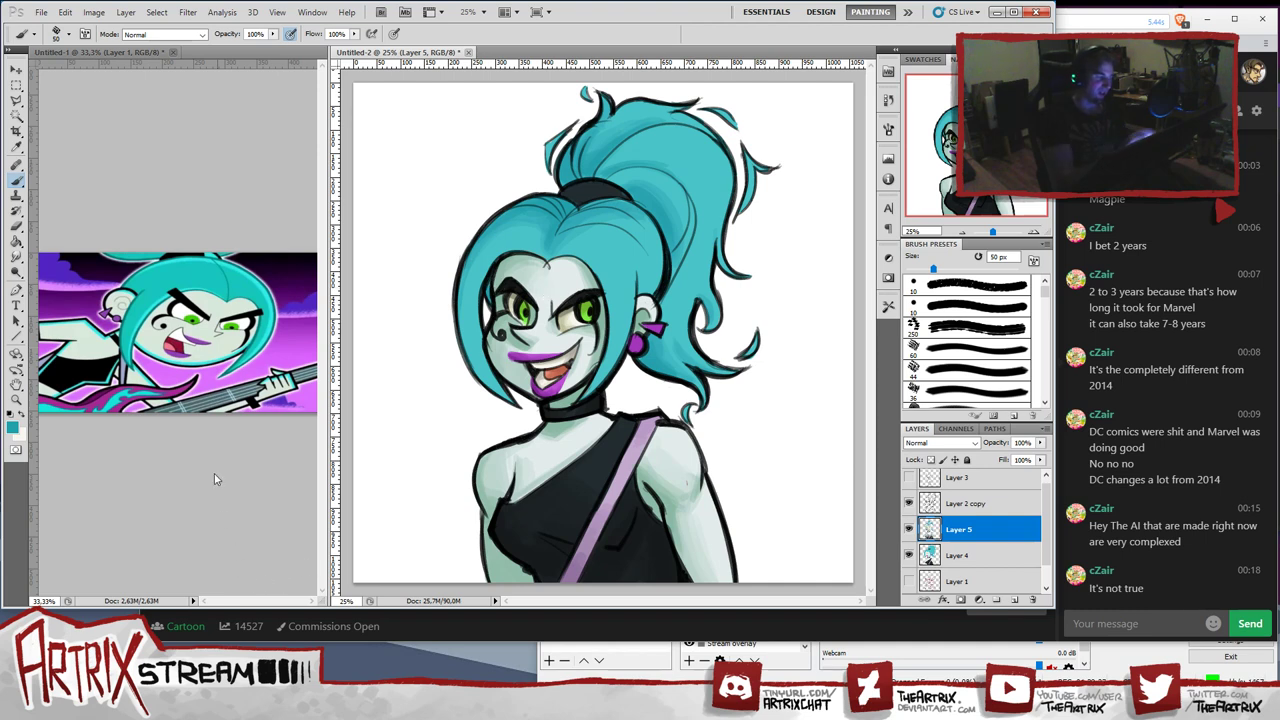
pyautogui.click(13, 428)
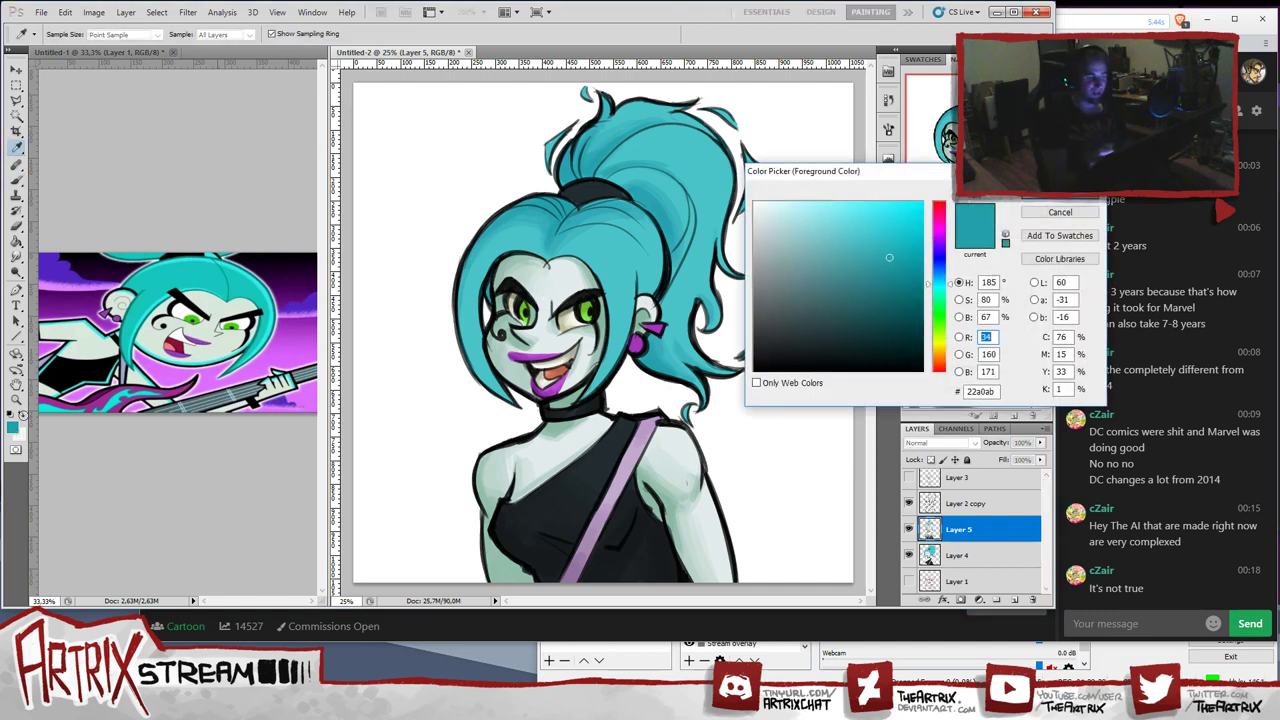
pyautogui.moveTo(889, 255); pyautogui.dragTo(892, 271)
pyautogui.click(1046, 191)
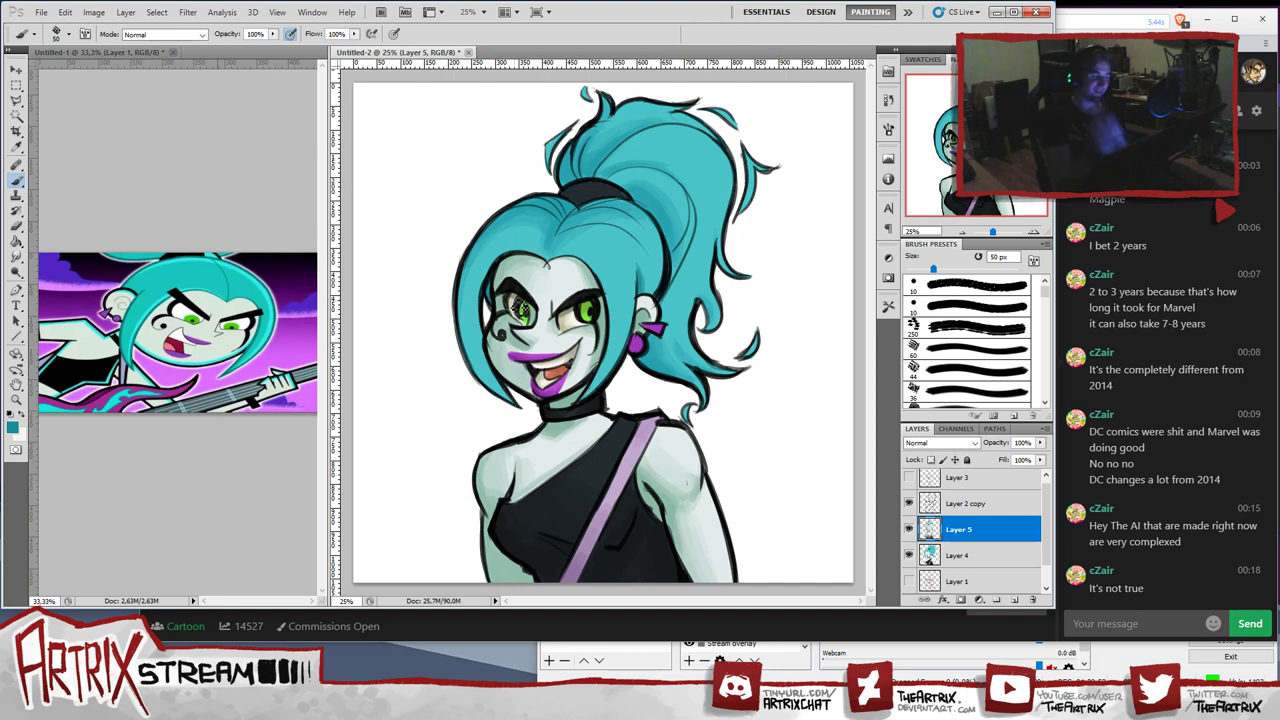
# - Sample the near-black of the top, darken it further and shade the top's folds with a 100 px brush
pyautogui.keyDown('alt'); pyautogui.click(509, 528); pyautogui.keyUp('alt')
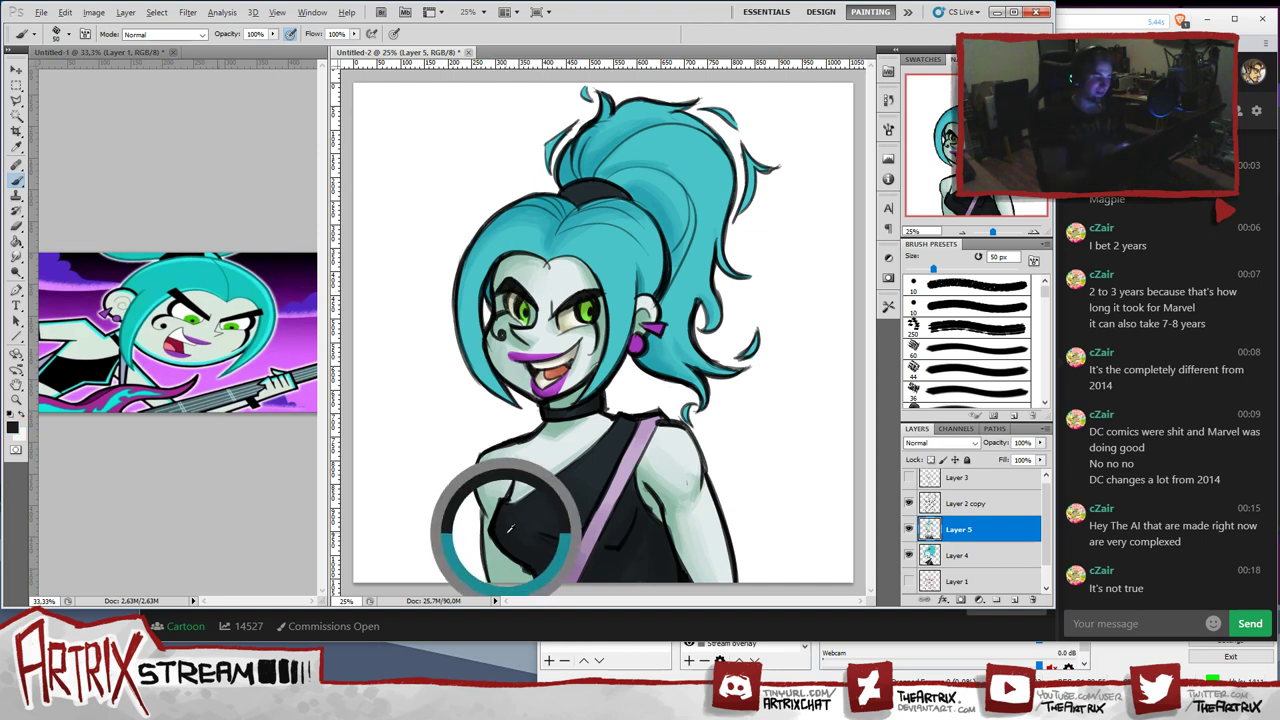
pyautogui.press('i')
pyautogui.click(12, 427)
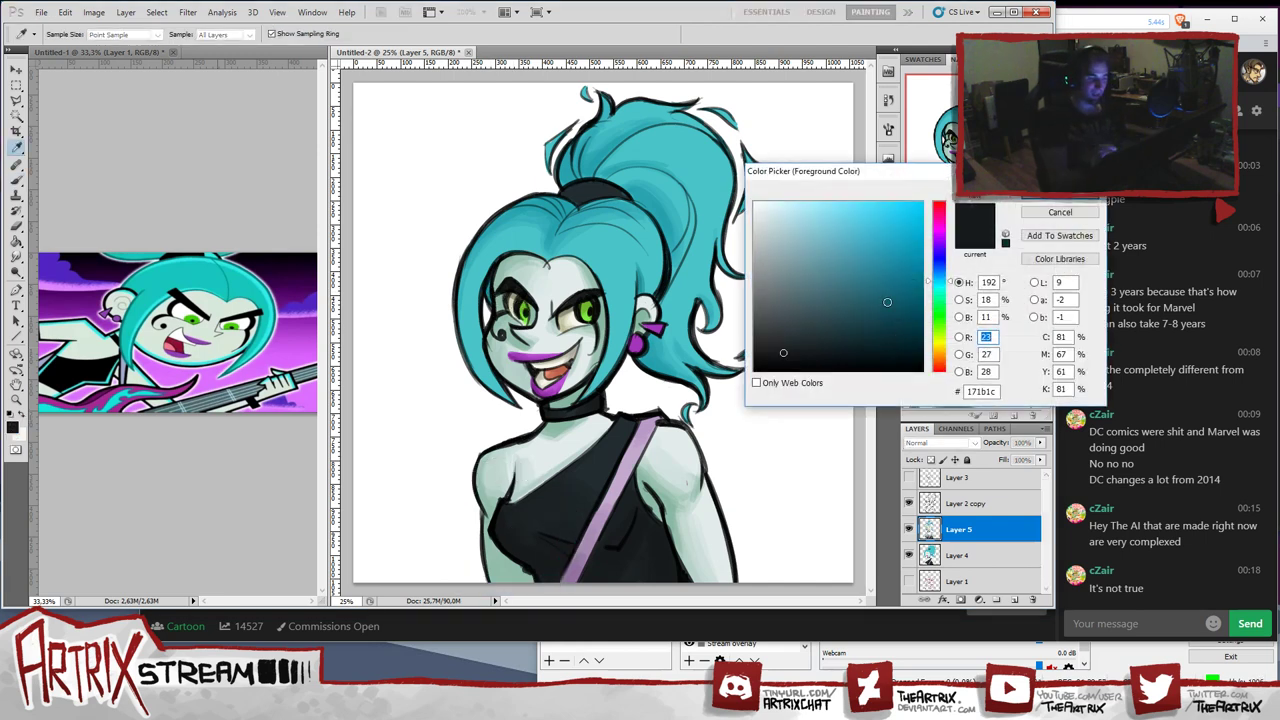
pyautogui.moveTo(783, 352); pyautogui.dragTo(772, 359)
pyautogui.click(1041, 202)
pyautogui.press('b')
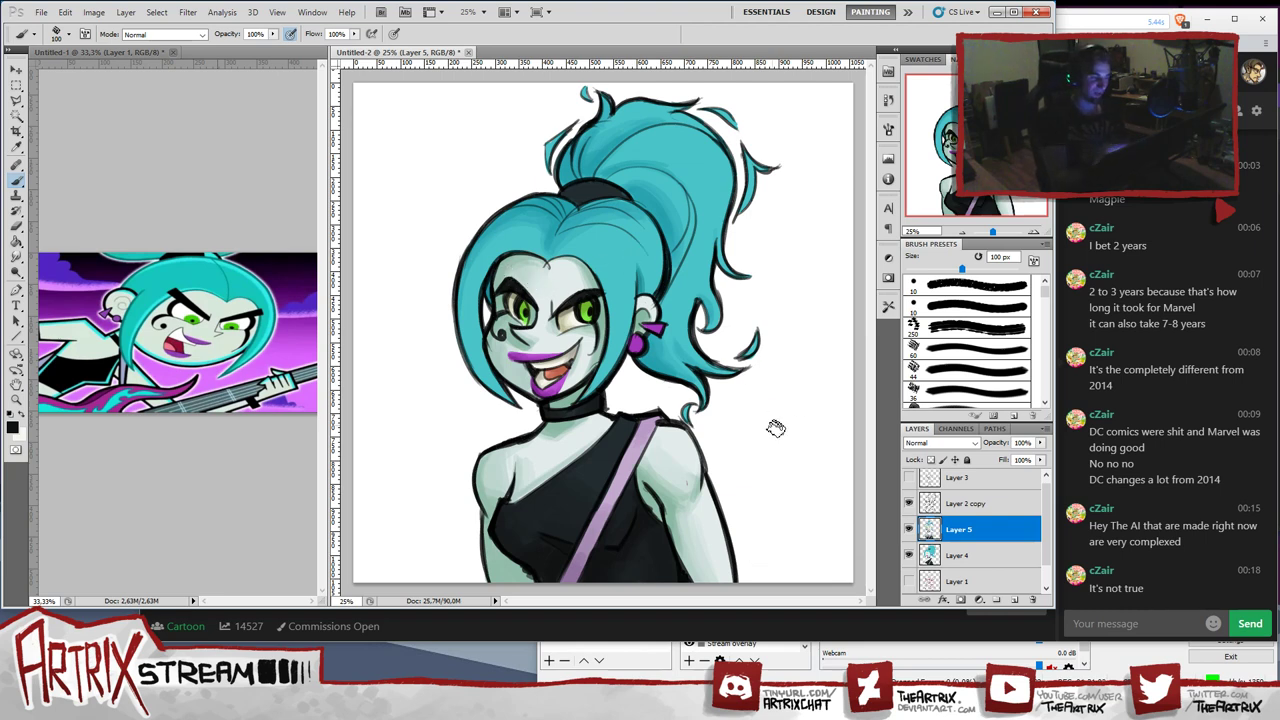
# - Sample the grey-green skin shadow, undo the trial cheek stroke, darken the colour and deepen the skin shading with an 80 px brush
pyautogui.keyDown('alt'); pyautogui.click(500, 322); pyautogui.keyUp('alt')
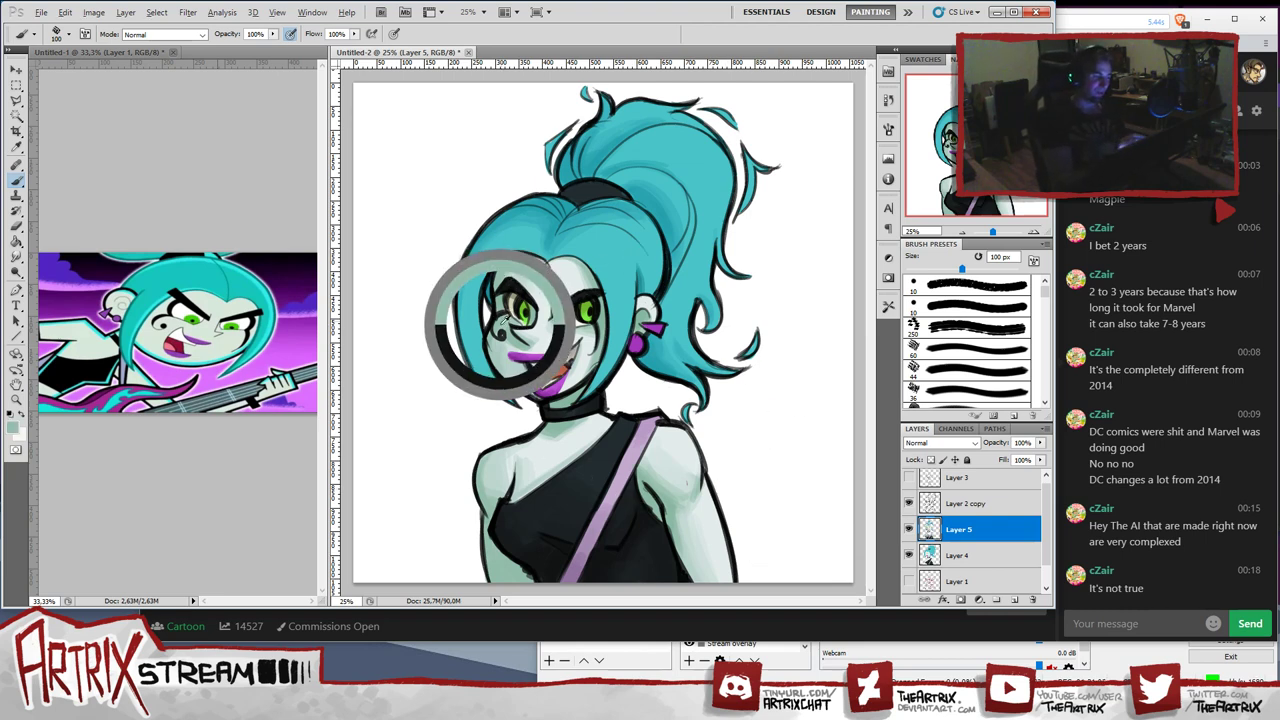
pyautogui.moveTo(497, 340)
pyautogui.mouseDown()
pyautogui.moveTo(502, 370)
pyautogui.moveTo(511, 346)
pyautogui.mouseUp()
pyautogui.hotkey('ctrl', 'alt', 'z')
pyautogui.hotkey('ctrl', 'alt', 'z')
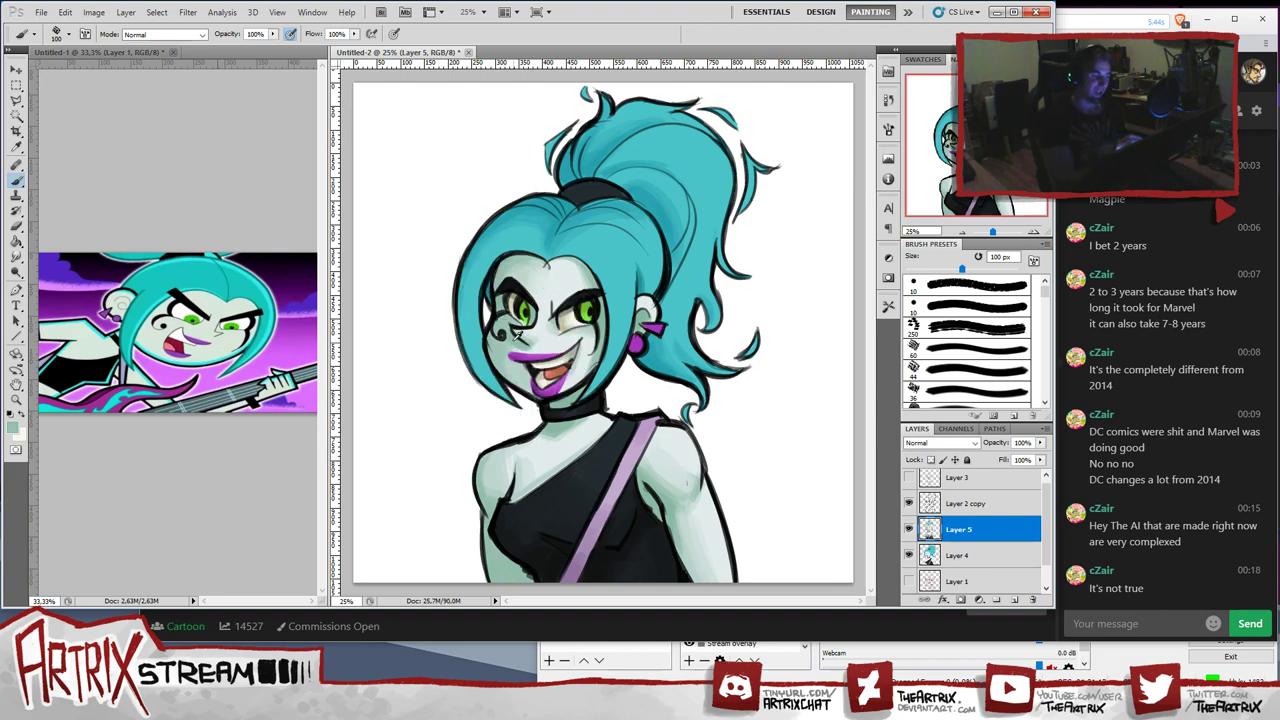
pyautogui.click(13, 428)
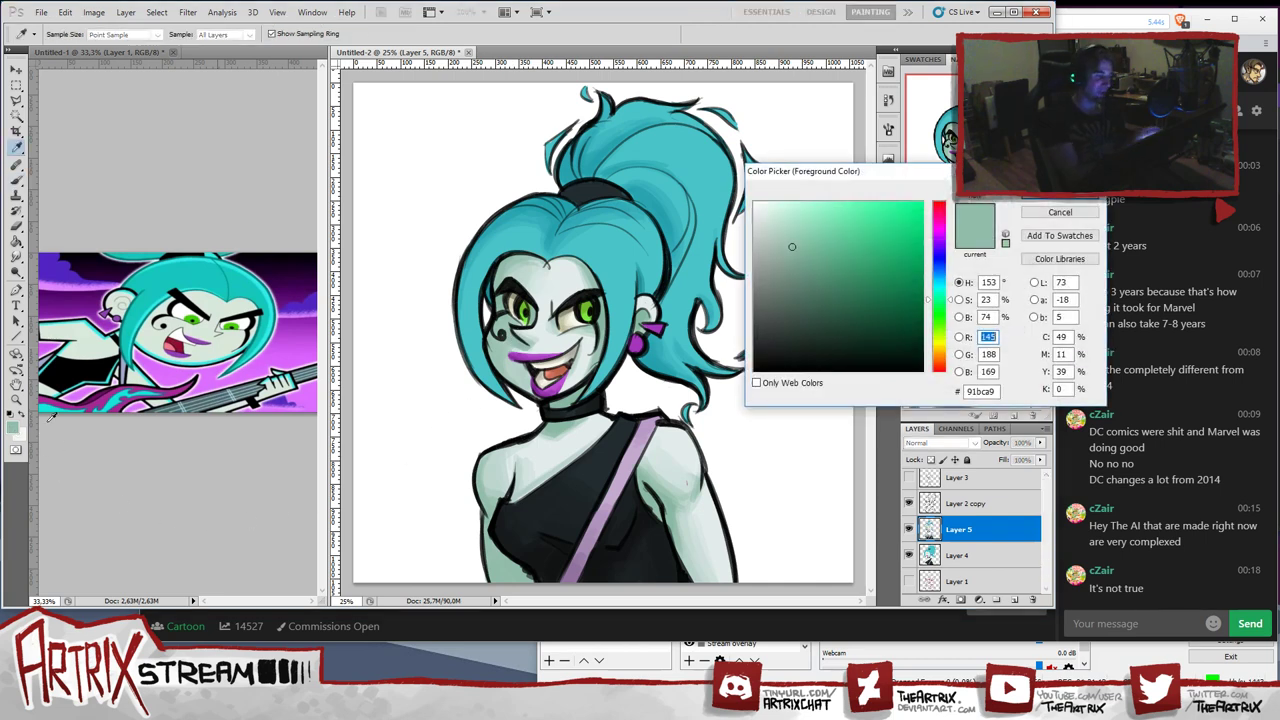
pyautogui.moveTo(791, 264); pyautogui.dragTo(788, 281)
pyautogui.press('Return')
pyautogui.press('b')
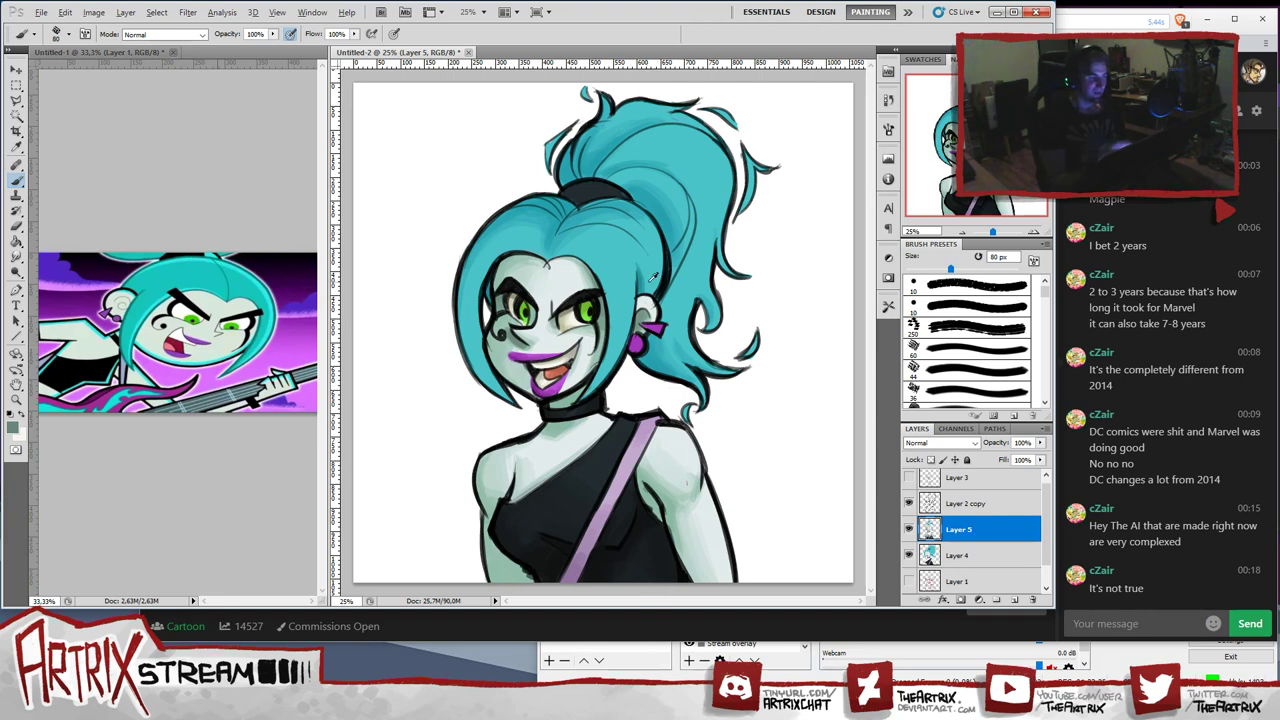
# - Lighten the hair teal to #3fe1db and brush highlights onto the ponytail at 250 px
pyautogui.click(13, 427)
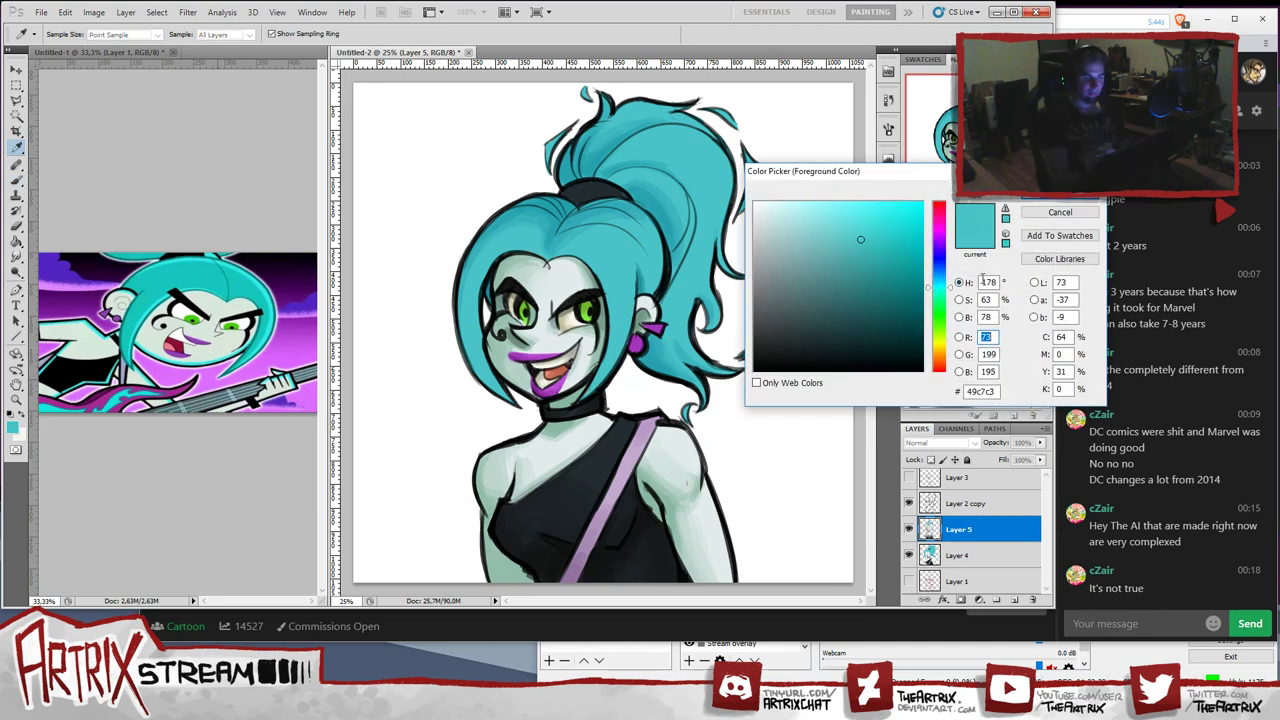
pyautogui.moveTo(863, 237); pyautogui.dragTo(875, 222)
pyautogui.press('Return')
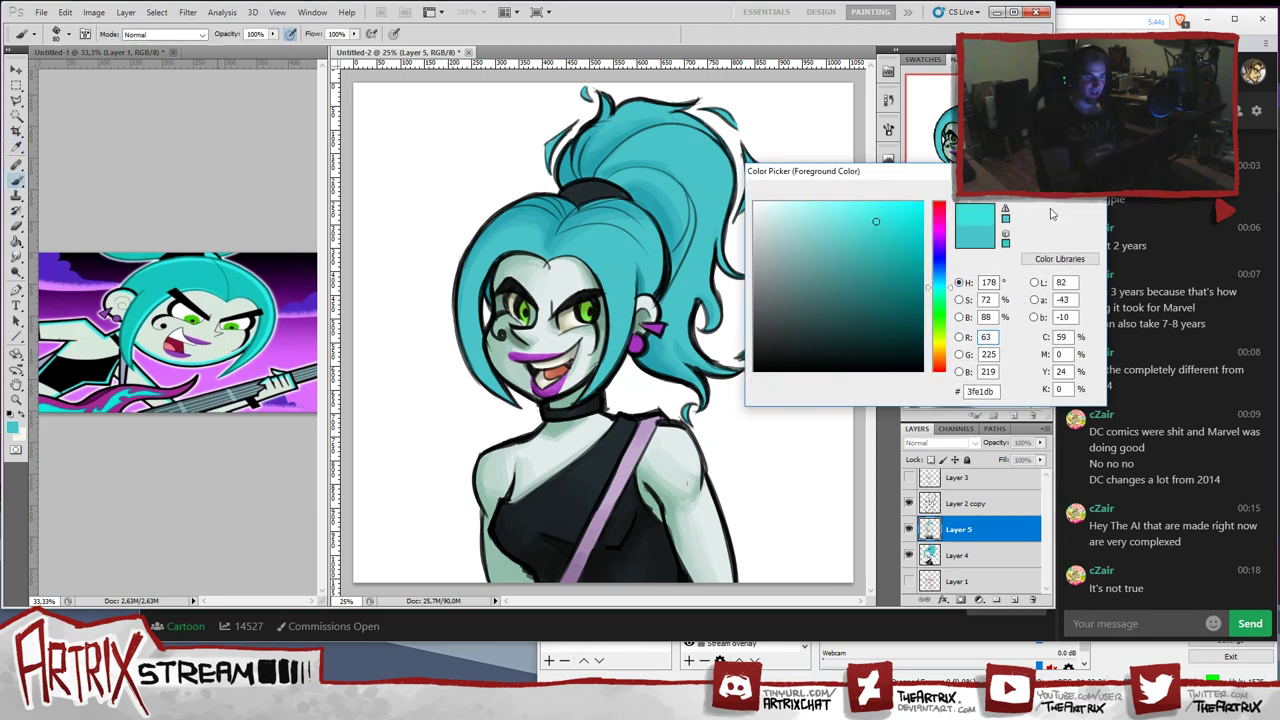
pyautogui.press(']')
pyautogui.press(']')
pyautogui.press(']')
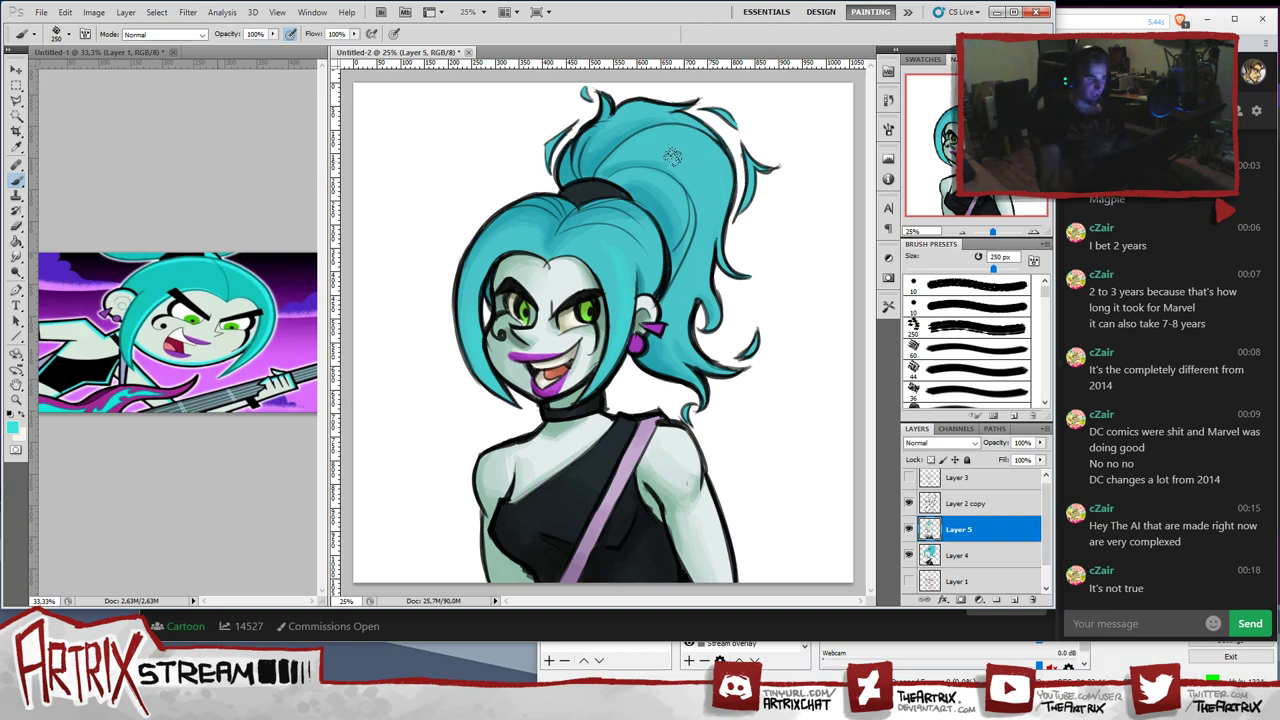
# - Extend the bright teal highlights through the hair with the brush at 150 px and 400 px
pyautogui.press('[')
pyautogui.press('[')
pyautogui.press('[')
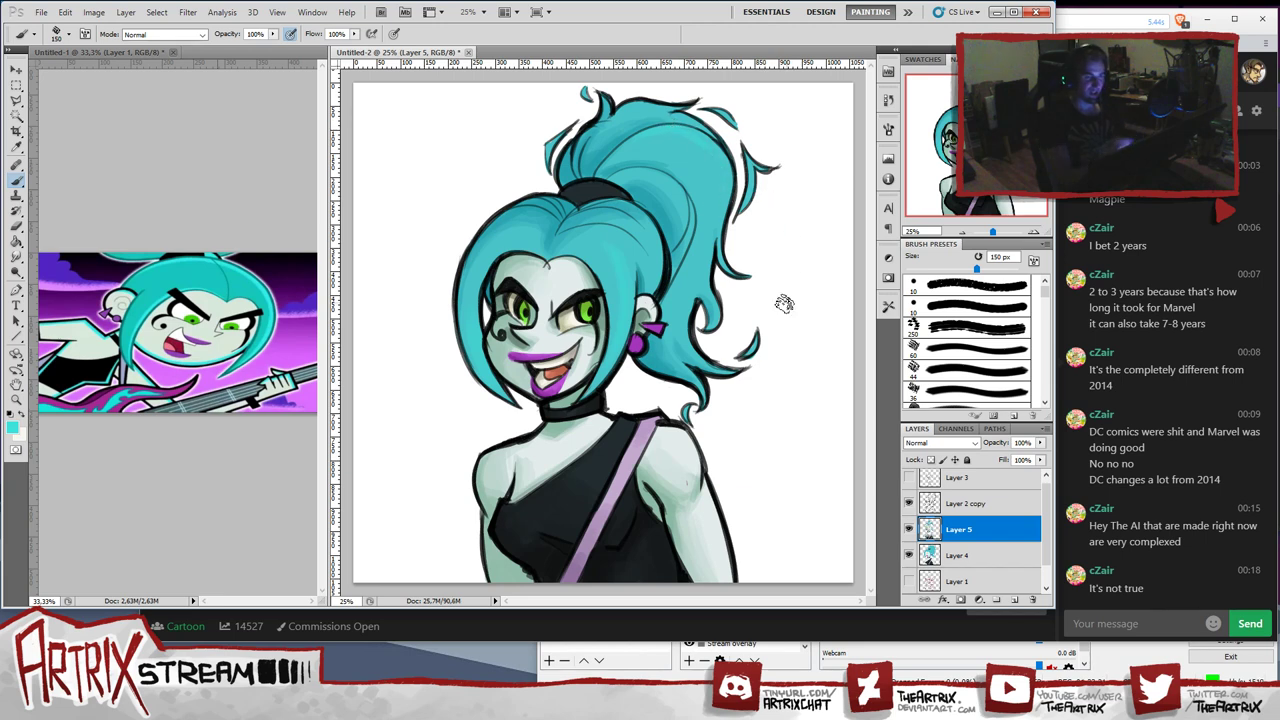
pyautogui.press(']')
pyautogui.press(']')
pyautogui.press(']')
pyautogui.press(']')
pyautogui.press(']')
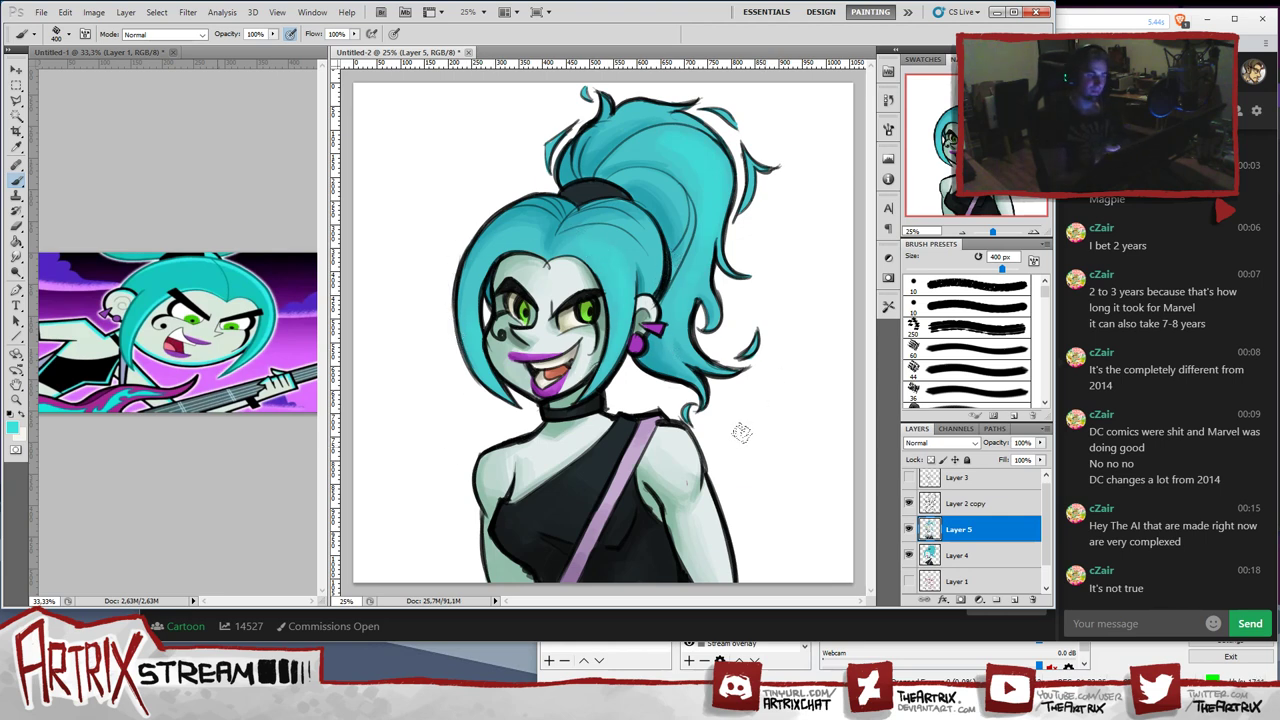
# - Mix the bright cyan #46edeb from the hair colour and paint rim light along the neck, arms and top with 100 px and 90 px brushes
pyautogui.keyDown('alt'); pyautogui.click(676, 445); pyautogui.keyUp('alt')
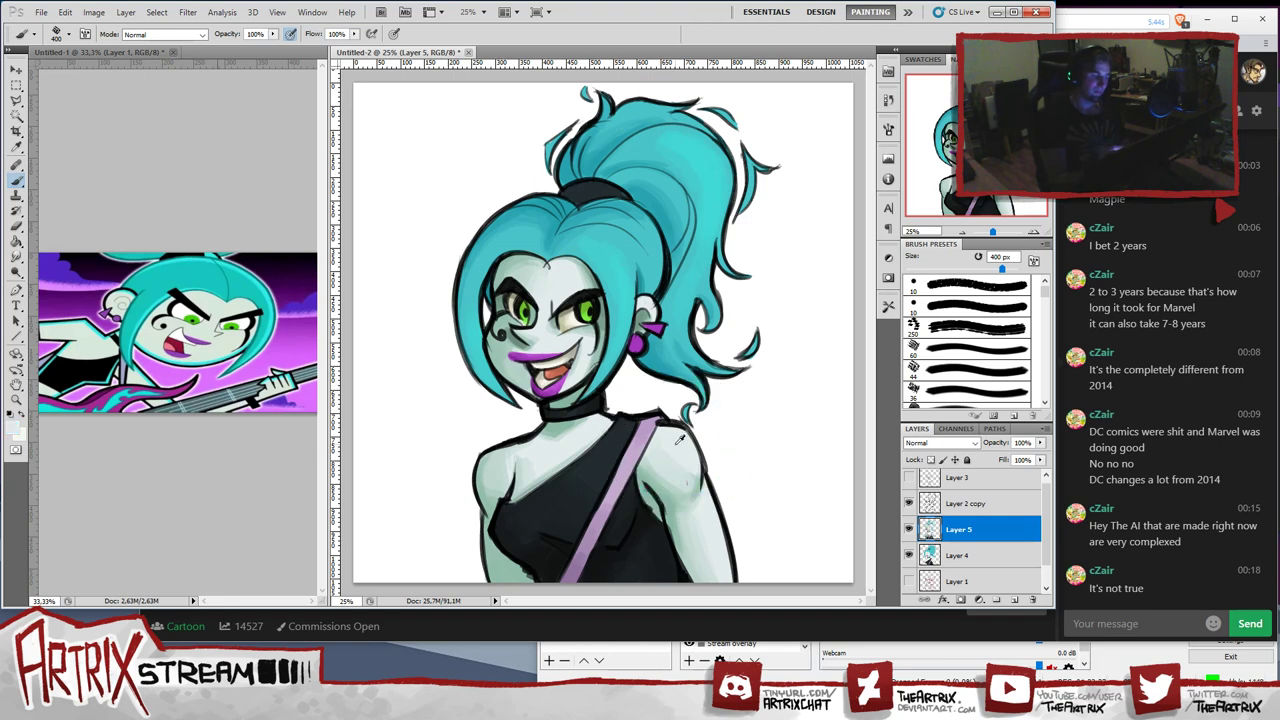
pyautogui.click(15, 429)
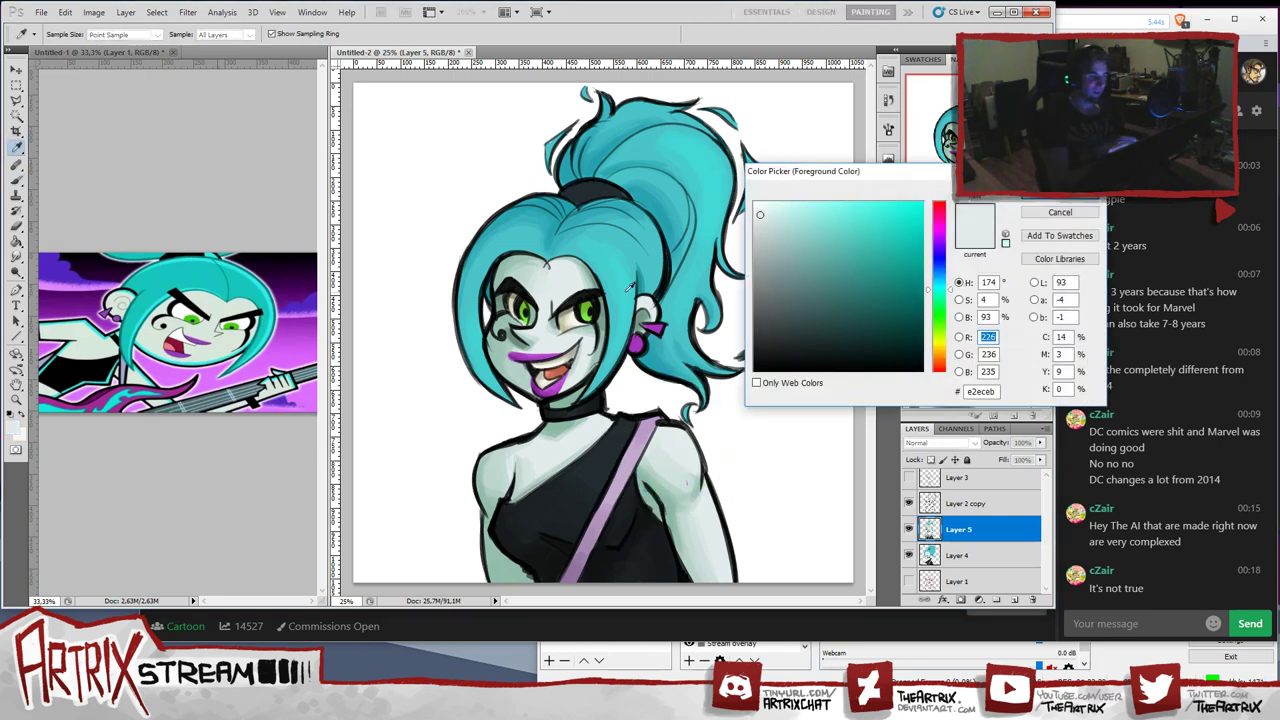
pyautogui.click(628, 290)
pyautogui.moveTo(872, 227); pyautogui.dragTo(872, 214)
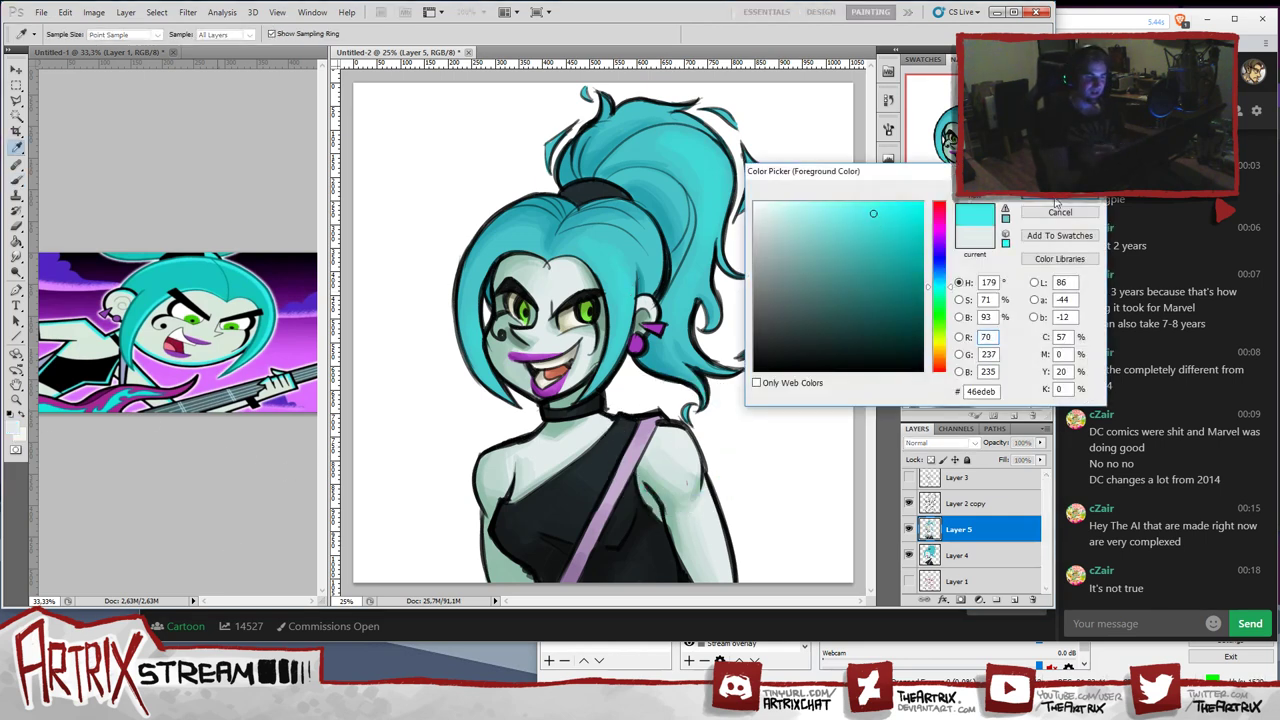
pyautogui.click(1057, 200)
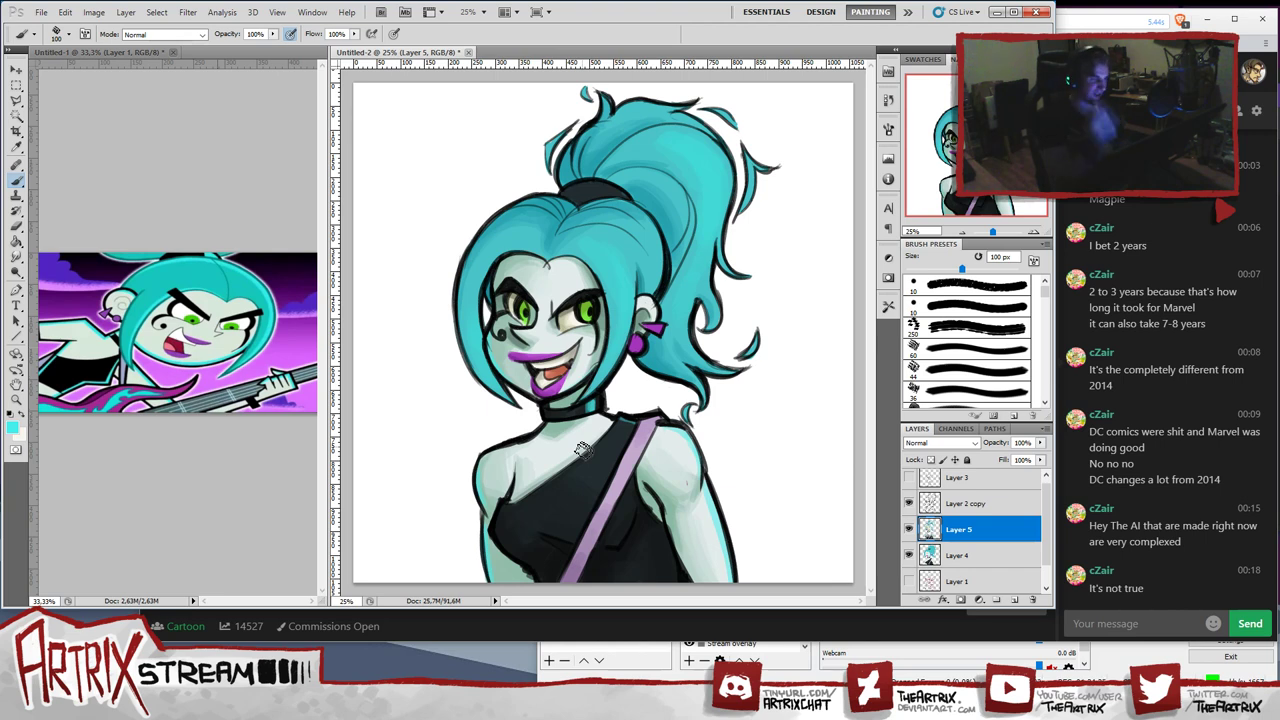
pyautogui.press('[')
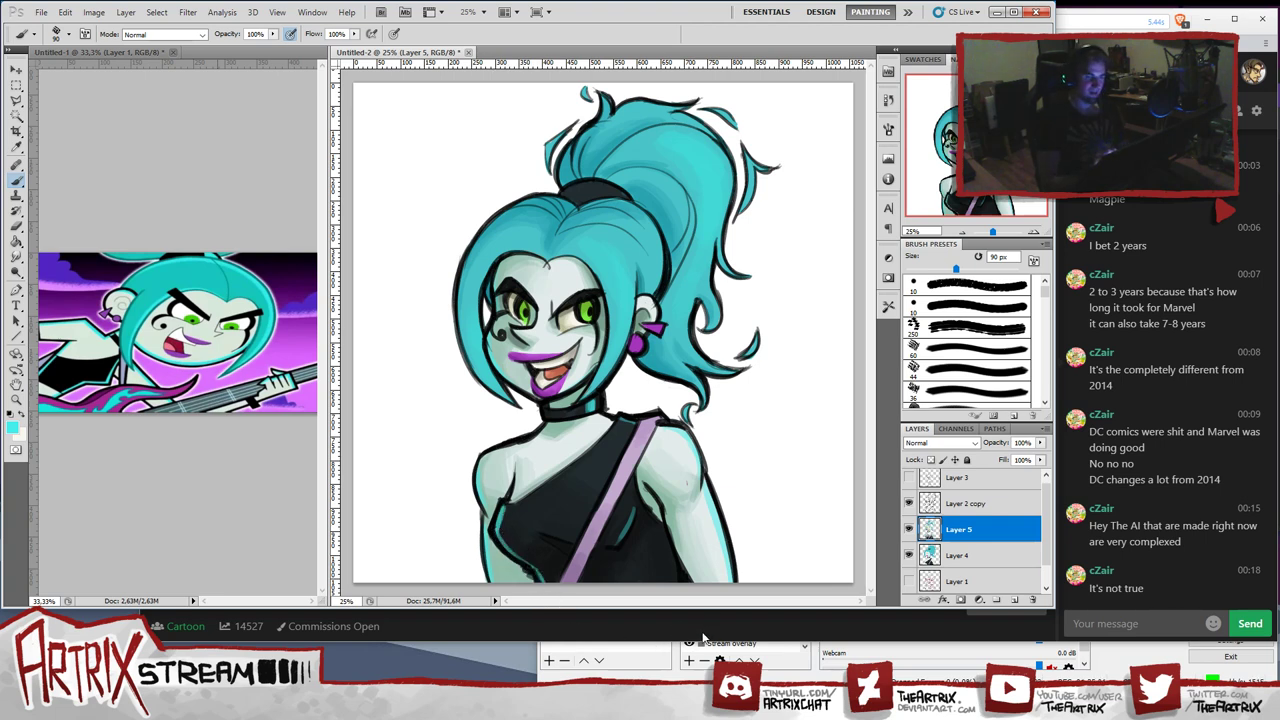
# - Sample the hair teal beside the face and lighten it to #56edec for brushing hair highlights
pyautogui.keyDown('alt'); pyautogui.click(622, 330); pyautogui.keyUp('alt')
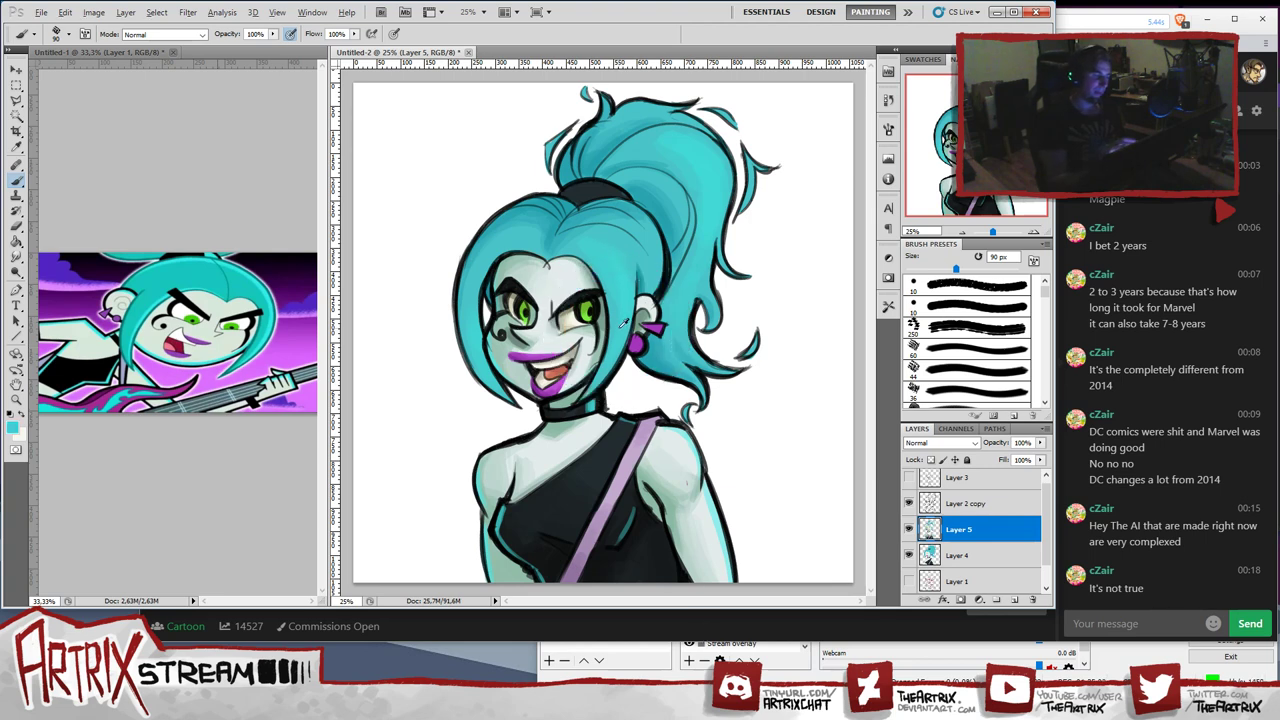
pyautogui.click(13, 428)
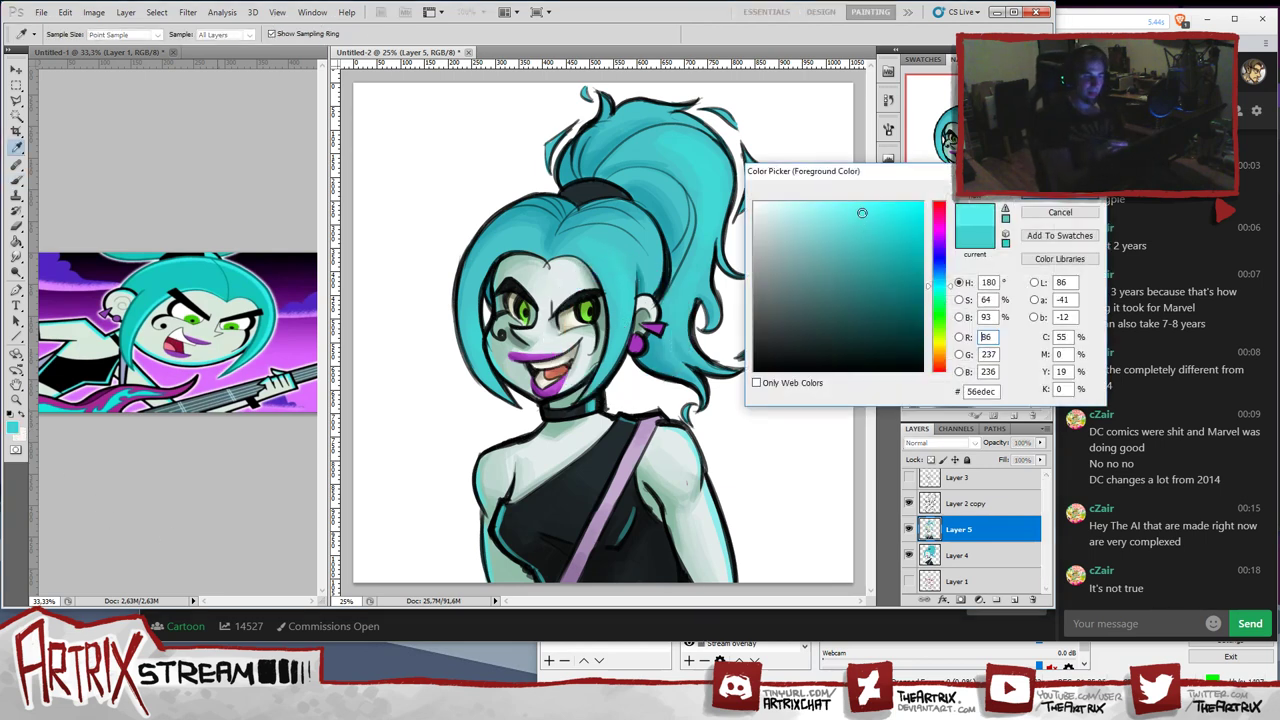
pyautogui.press('Return')
pyautogui.press('b')
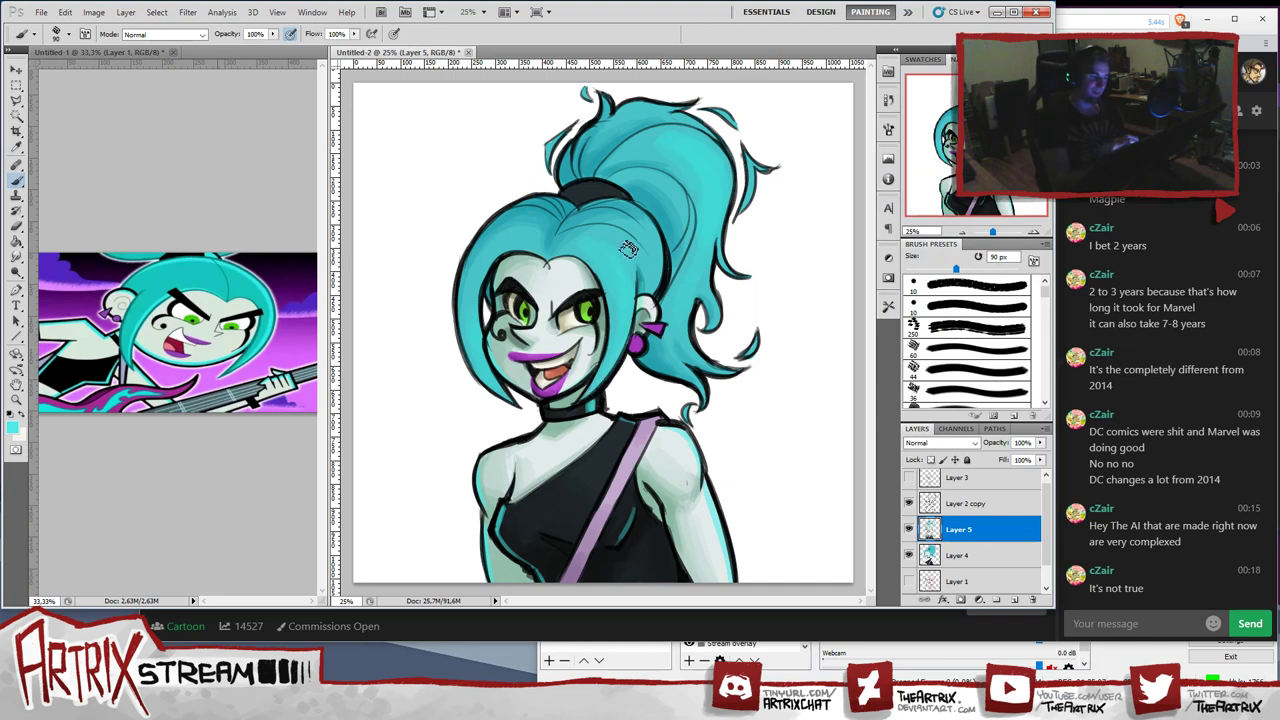
# - Lighten the foreground cyan further and brush brighter highlights over the hair at 80 px
pyautogui.click(12, 428)
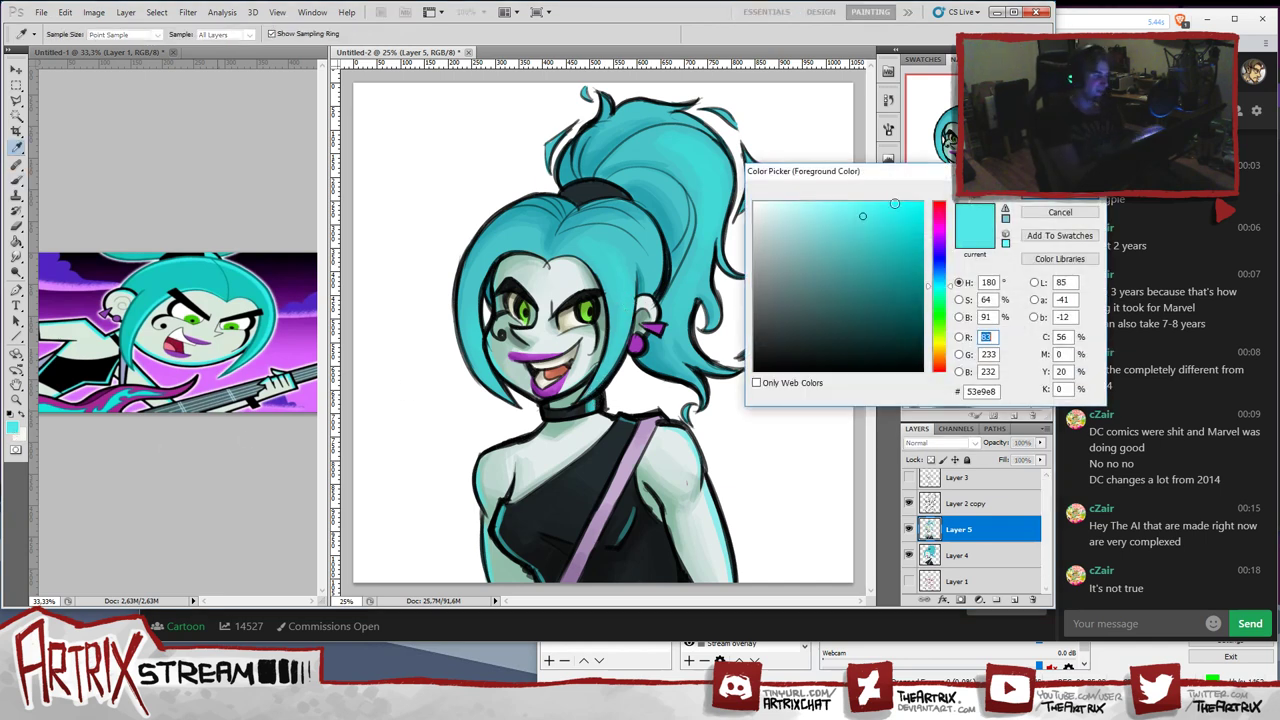
pyautogui.click(850, 210)
pyautogui.press('Return')
pyautogui.press('b')
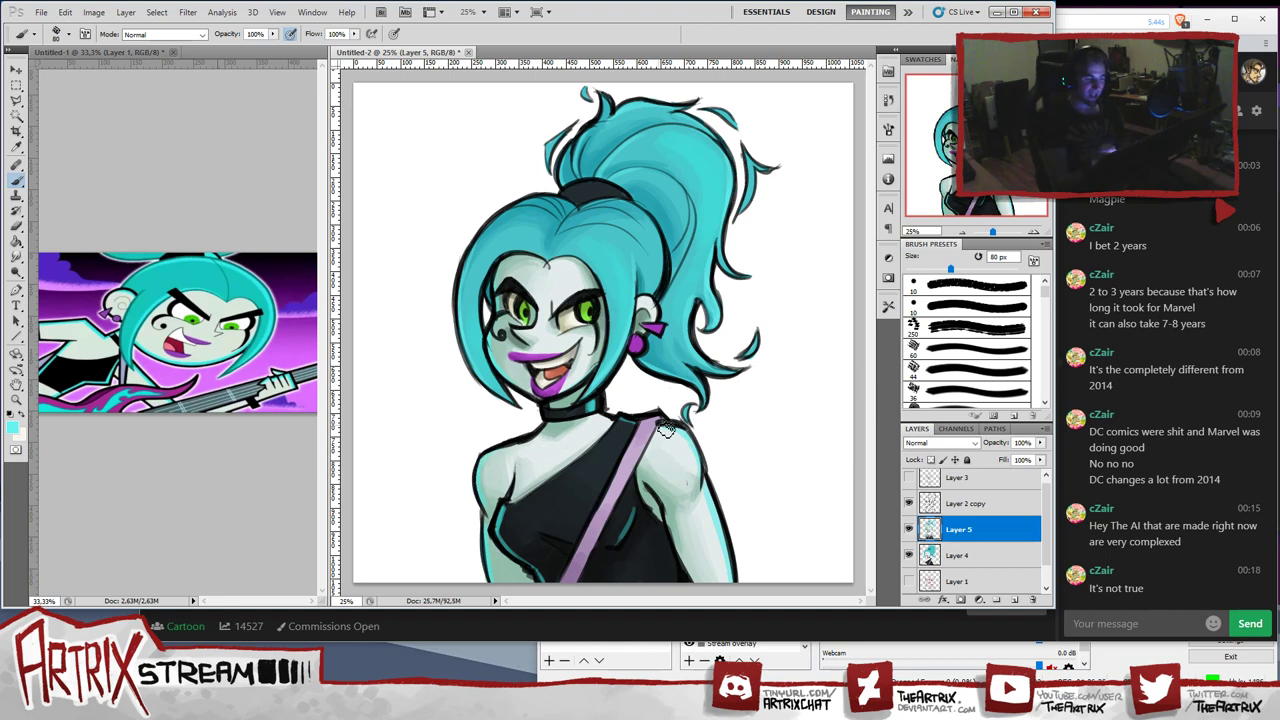
# - Reduce the brush to 50 px, darken the sampled earring purple to #8a24a0 and shade the round earring
pyautogui.press('[')
pyautogui.press('[')
pyautogui.press('[')
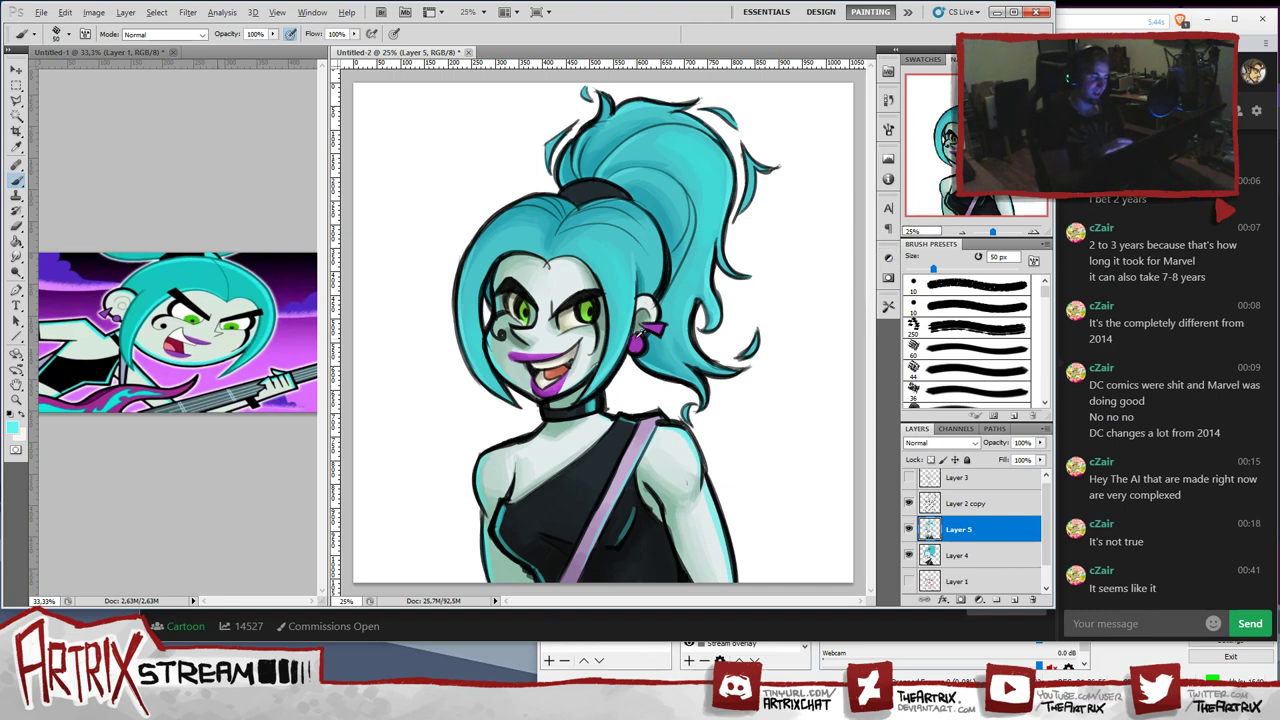
pyautogui.keyDown('alt'); pyautogui.click(635, 343); pyautogui.keyUp('alt')
pyautogui.click(12, 428)
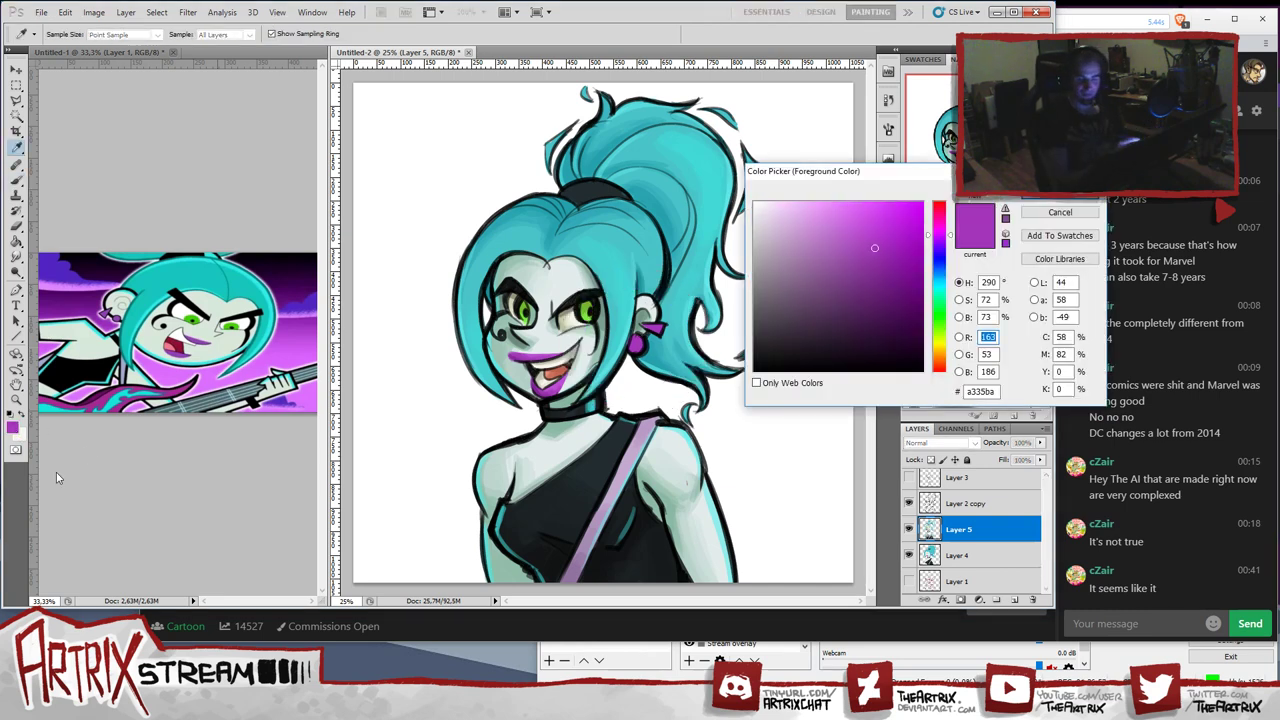
pyautogui.moveTo(875, 251); pyautogui.dragTo(882, 263)
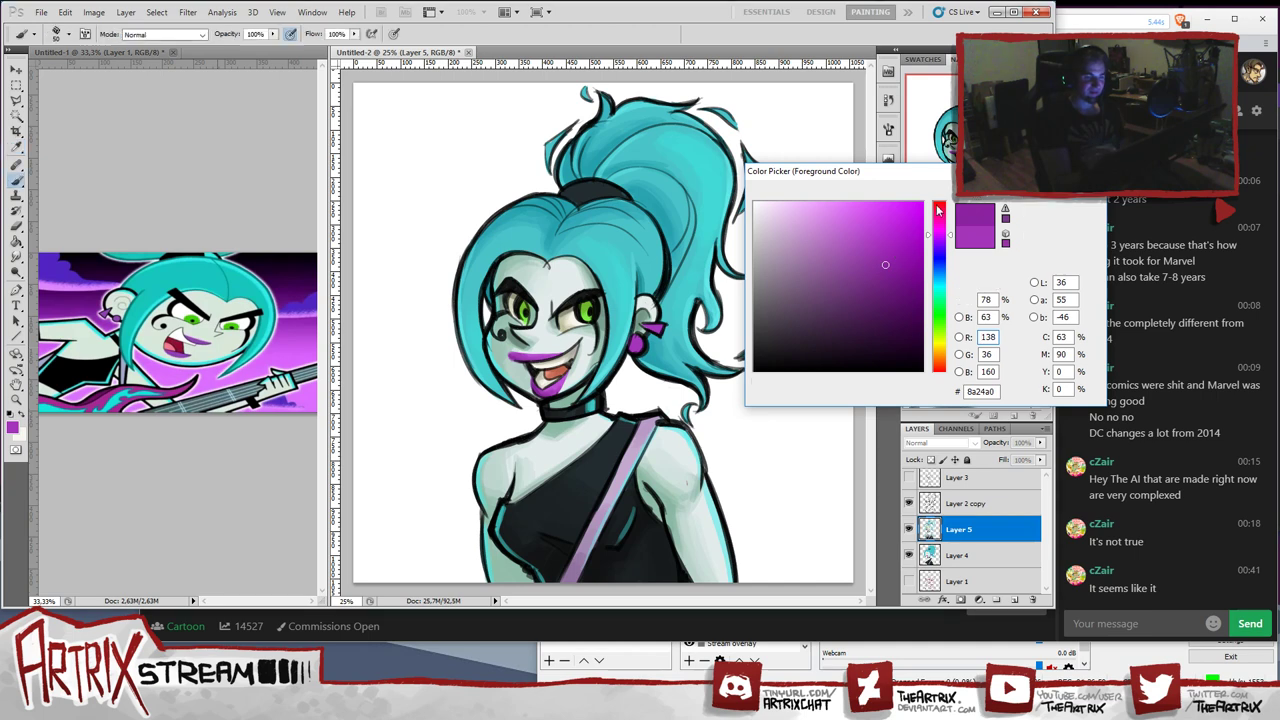
pyautogui.press('Return')
pyautogui.moveTo(636, 342); pyautogui.dragTo(638, 347)
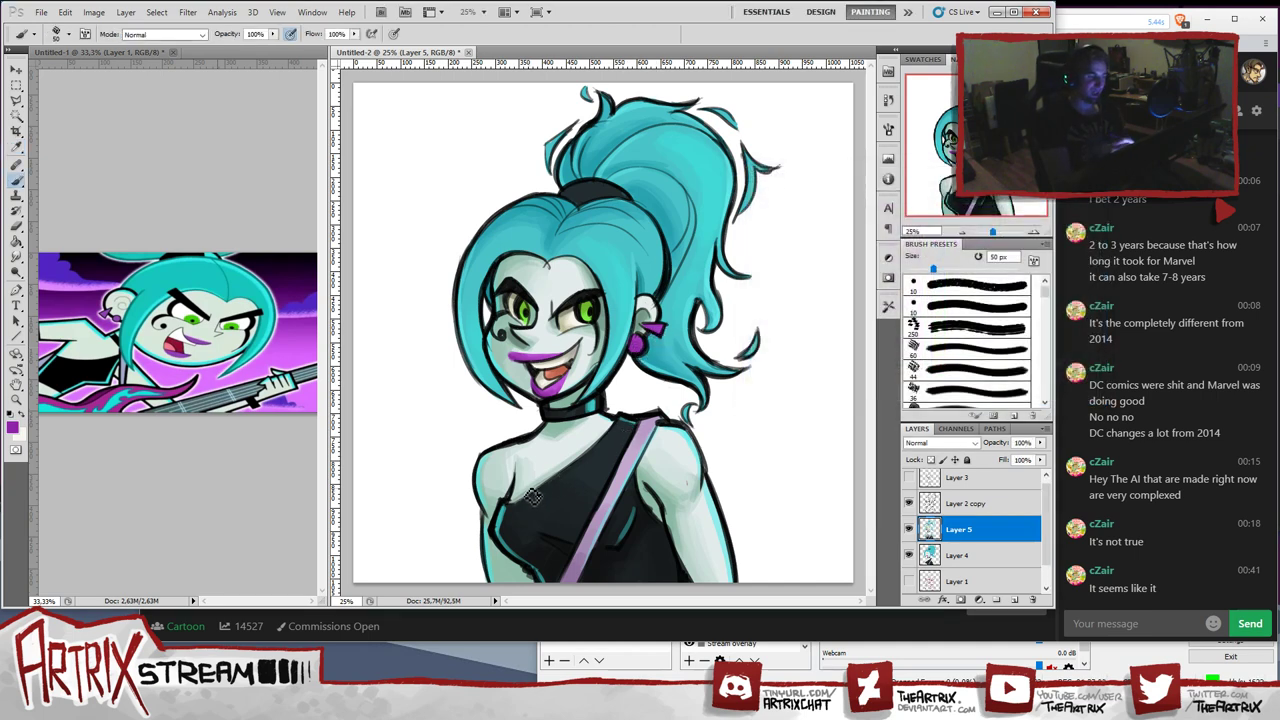
# - Sample the purple of the lips and lighten it to a pale pinkish violet for lip highlights
pyautogui.keyDown('alt'); pyautogui.click(565, 375); pyautogui.keyUp('alt')
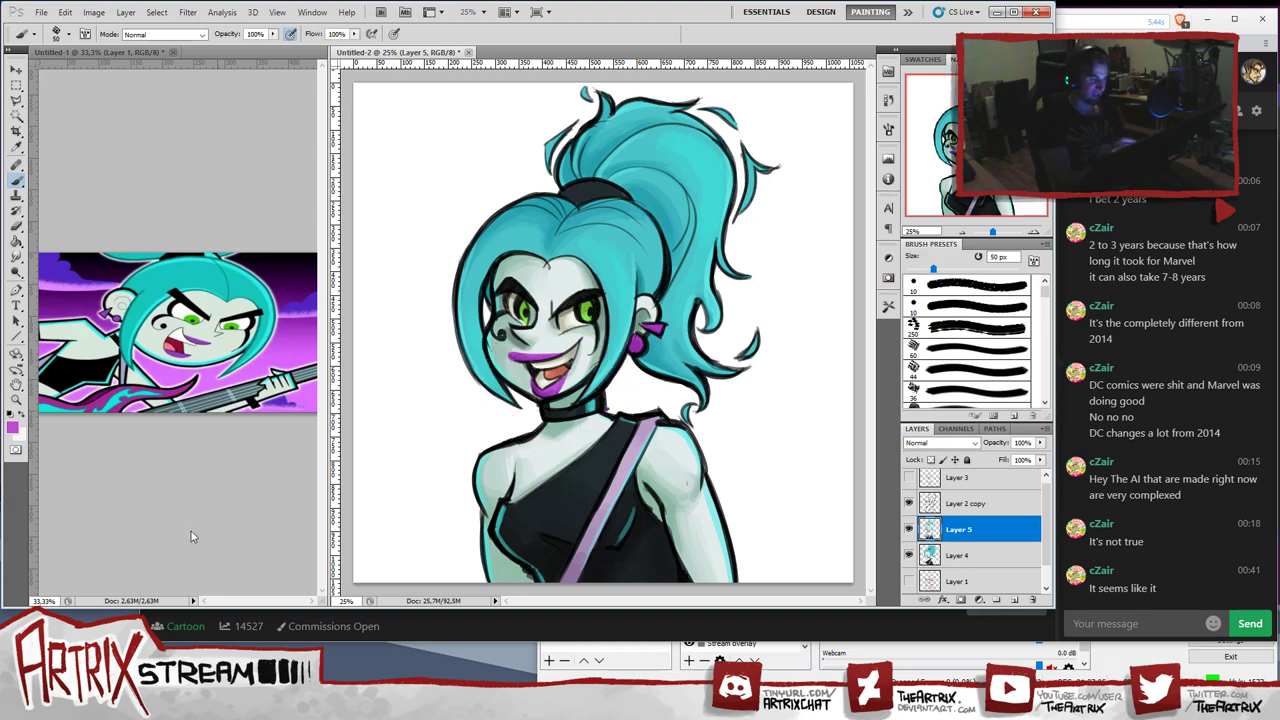
pyautogui.click(12, 427)
pyautogui.moveTo(864, 230); pyautogui.dragTo(836, 214)
pyautogui.click(1066, 197)
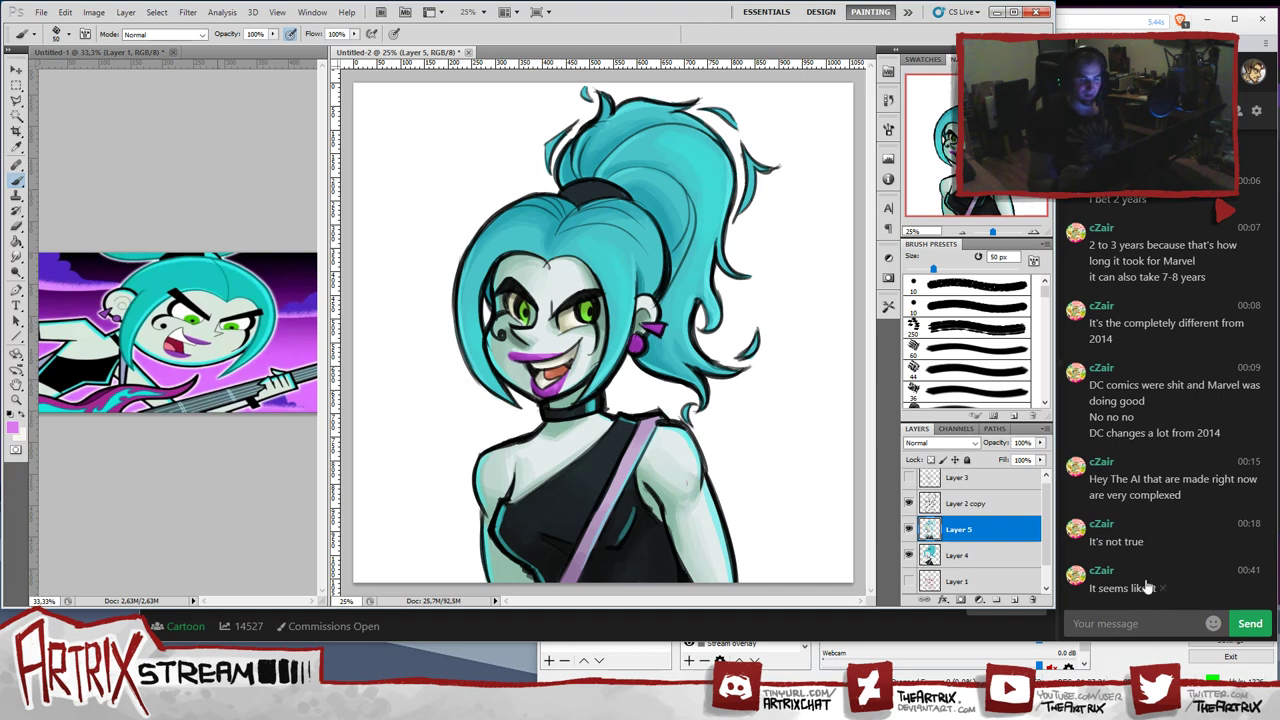
# - Switch to the Picarto stream page and bring the OBS window to the front
pyautogui.click(1129, 622)
pyautogui.click(1203, 668)
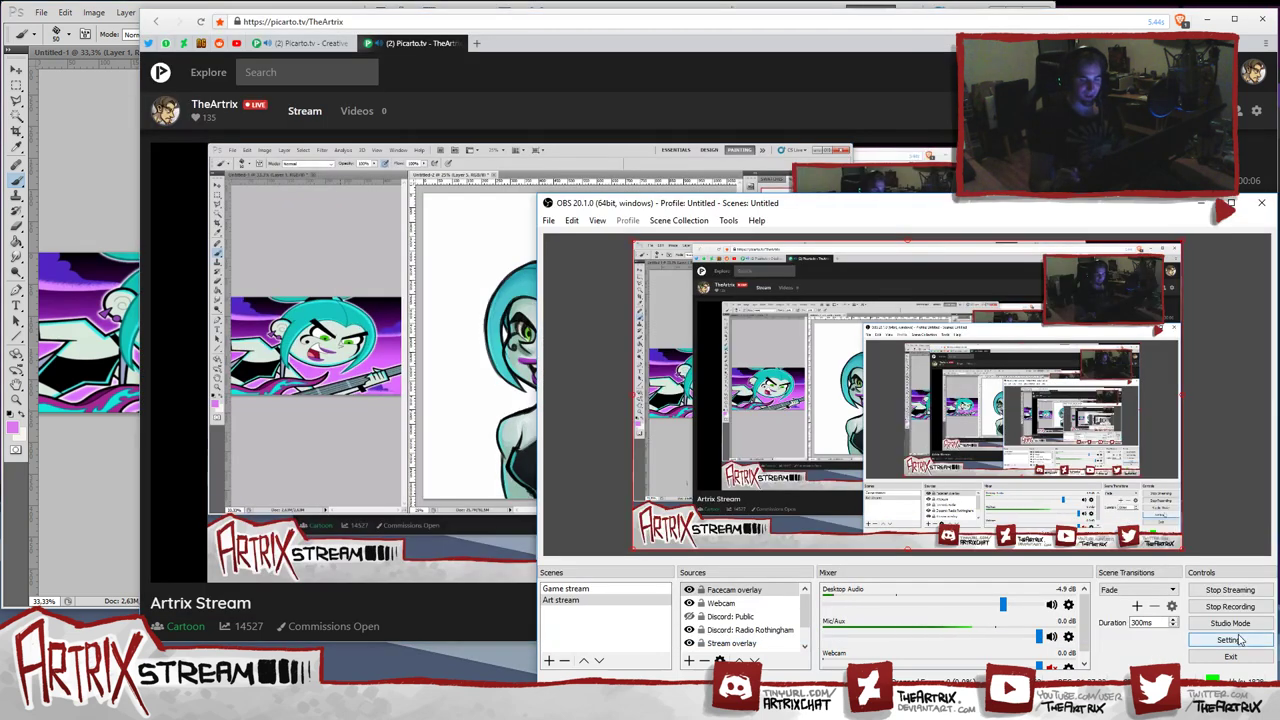